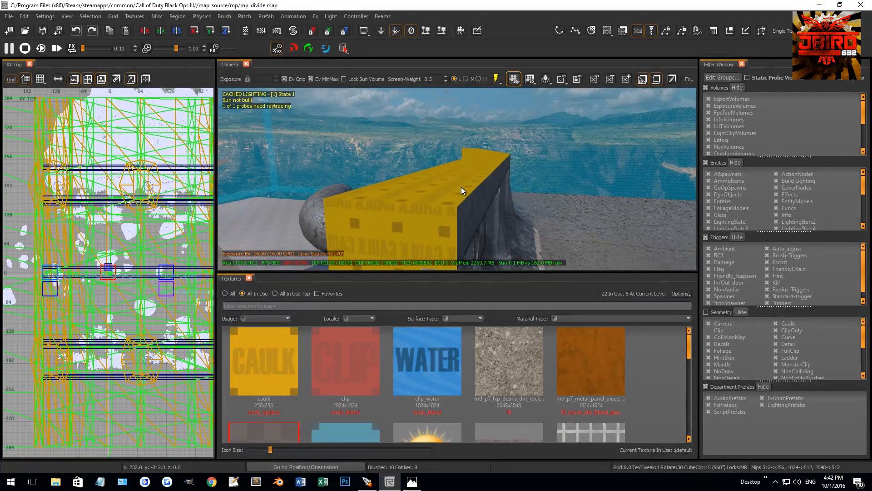
Open the mp_divide_geo prefab for editing from the mp_divide map.
left_click(460, 199, "shift")
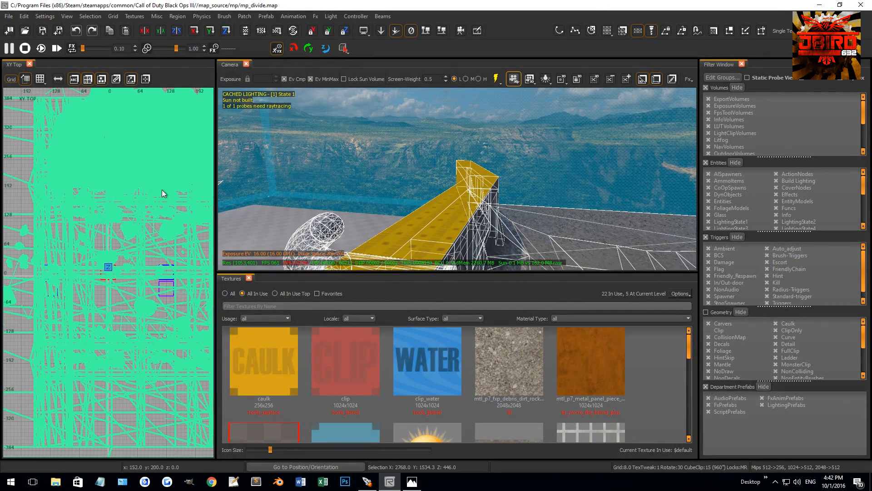
right_click(148, 200)
mouse_move(191, 211)
left_click(254, 213)
mouse_move(408, 132)
right_mouse_down()
mouse_move(404, 141)
mouse_move(407, 132)
right_mouse_up()
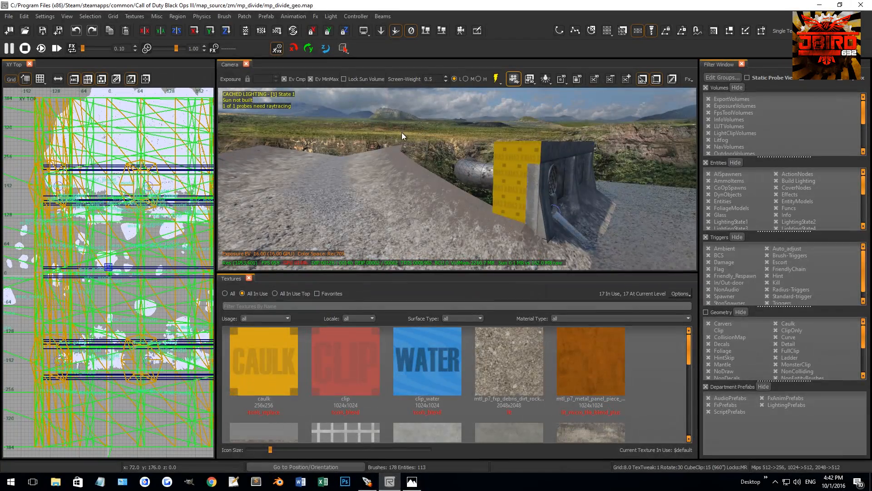
Set the grid size to 0.5 for detailing the top corner of the caulk-topped wall in the side view.
right_click_drag(458, 192, 497, 250)
right_click_drag(557, 162, 477, 165)
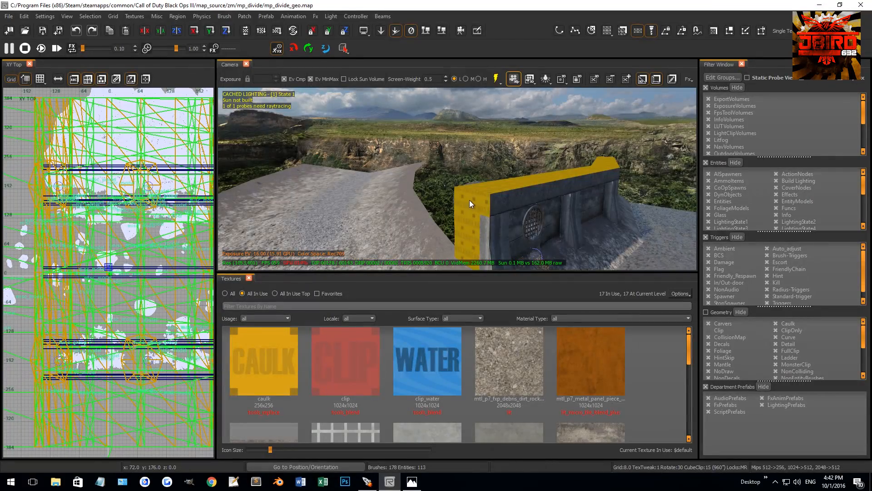
right_click_drag(467, 223, 509, 210)
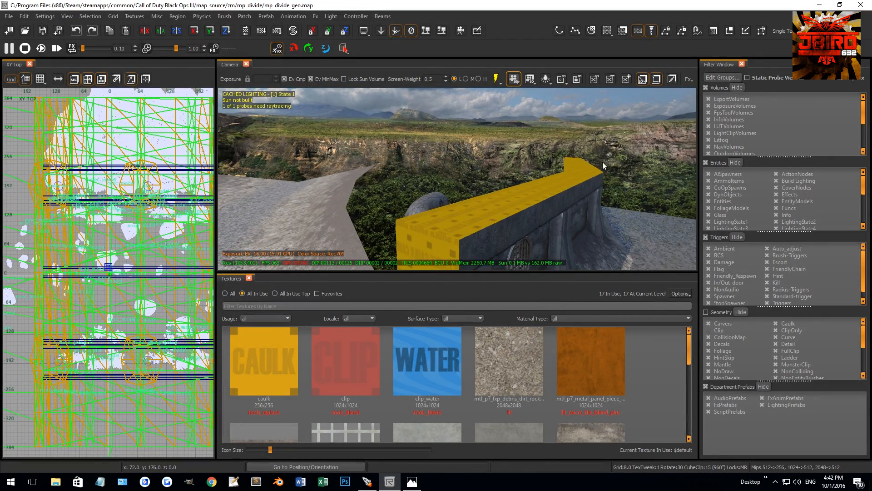
left_click(500, 214)
key("ctrl+Tab")
scroll(115, 265, "up", 4)
scroll(105, 263, "up", 15)
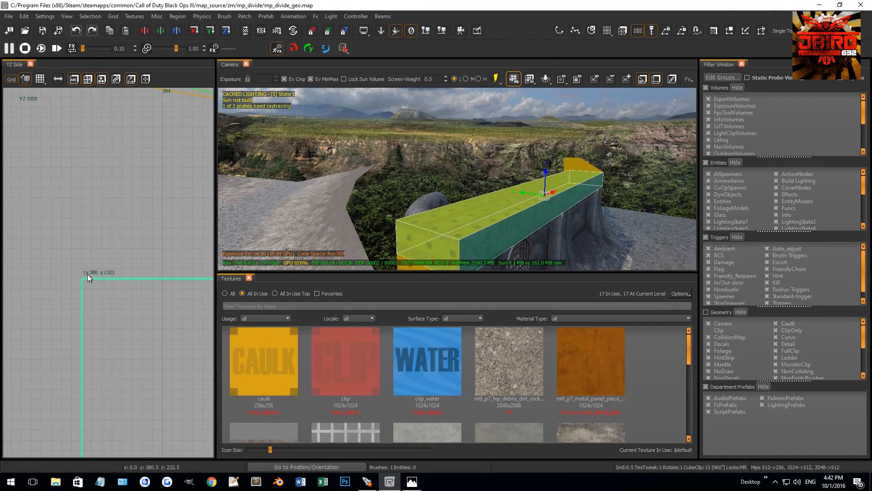
key("grave")
key("Escape")
Draw a 1-unit-high brush along the wall's top front edge and convert it to a terrain patch with 2 by 2 density.
left_click_drag(81, 278, 105, 262)
key("ctrl+Tab")
scroll(116, 248, "up", 3)
scroll(108, 247, "down", 14)
key("ctrl+Tab")
scroll(163, 275, "up", 8)
left_click(250, 18)
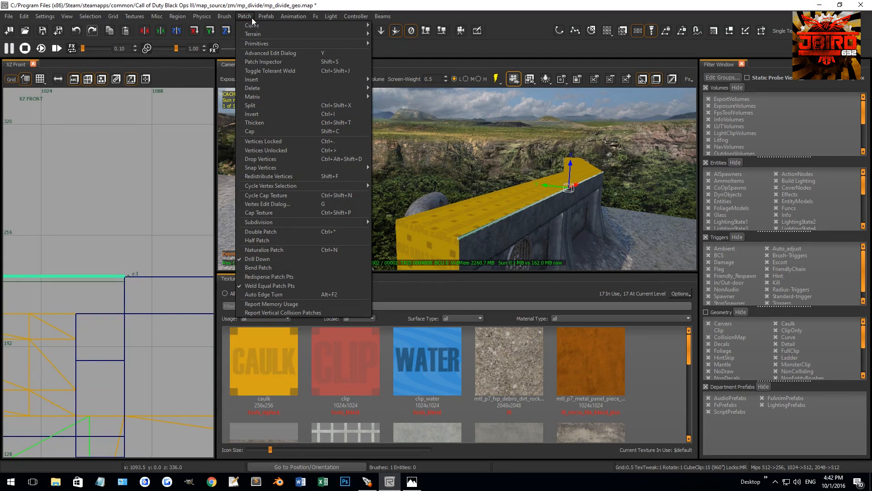
mouse_move(272, 34)
left_click(402, 34)
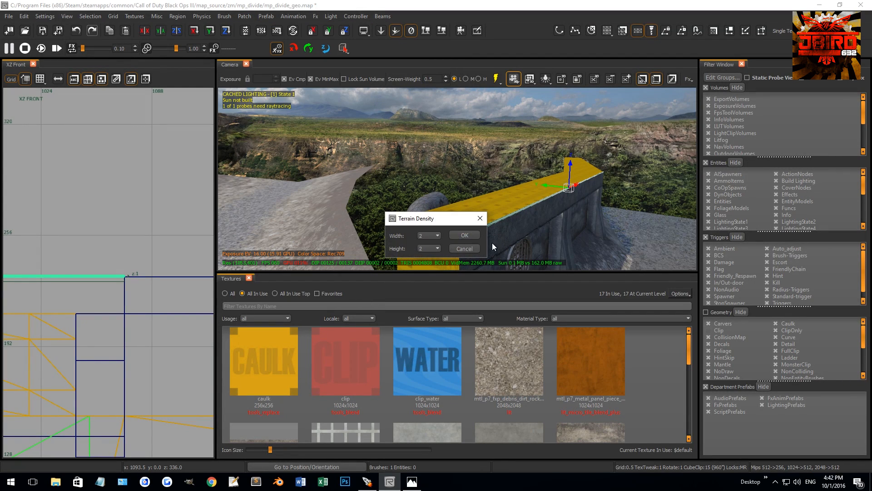
left_click(474, 236)
Move the terrain patch flush with the wall's outer top edge.
right_click_drag(476, 234, 479, 180)
key("ctrl+Tab")
key("ctrl+Tab")
key("ctrl+Tab")
key("ctrl+Tab")
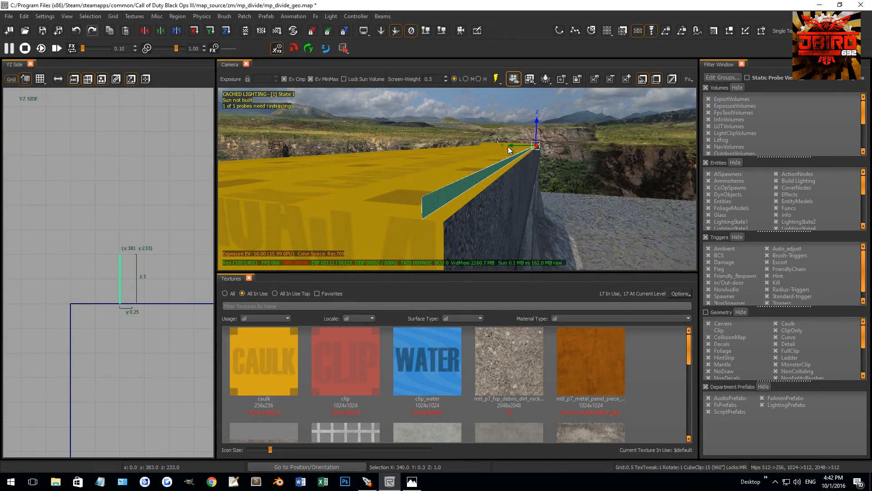
left_click_drag(508, 147, 510, 147)
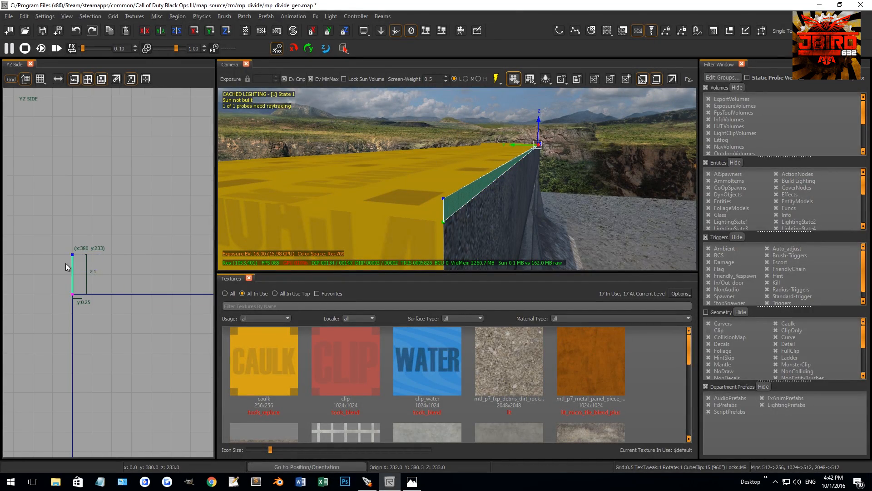
Slant the edge patch into a bevel and texture it with t7_concrete_bunker_layered_02.
mouse_move(408, 178)
right_mouse_down()
mouse_move(469, 198)
mouse_move(498, 172)
mouse_move(396, 181)
mouse_move(435, 205)
right_mouse_up()
middle_click(481, 179)
key("Escape")
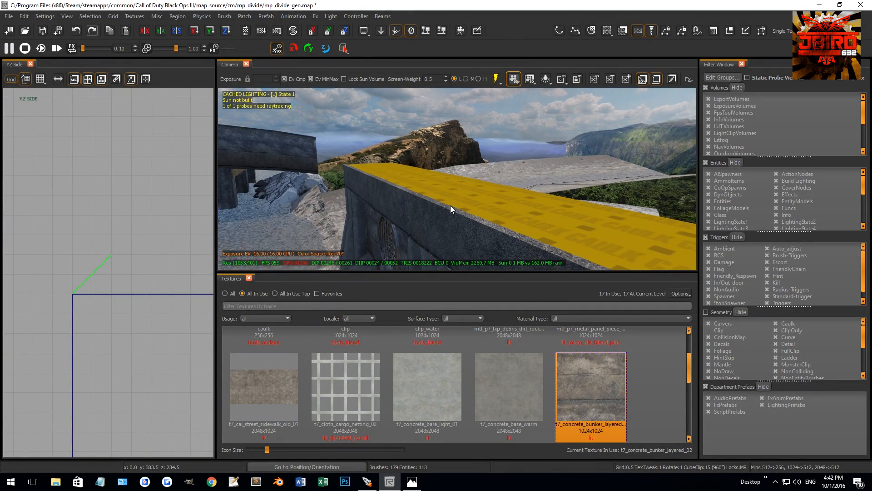
Add a caulk brush 47 units wide and 1 unit high on top of the wall behind the bevel.
left_click(474, 201)
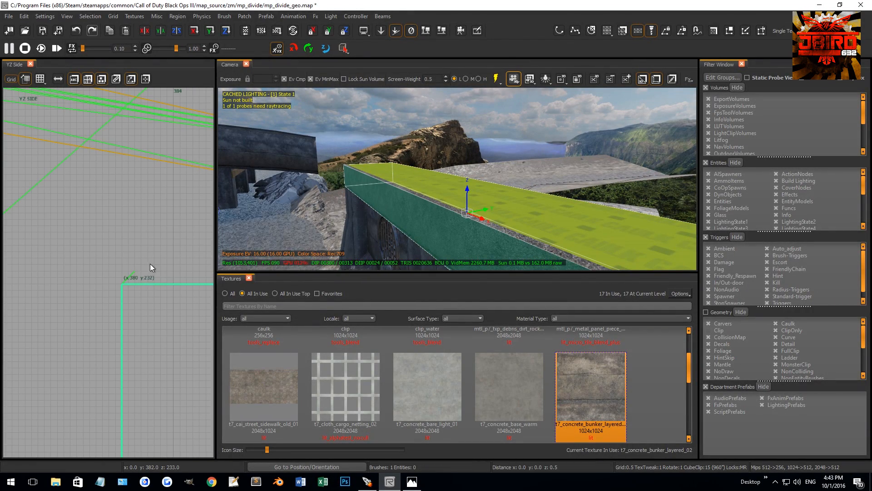
scroll(143, 266, "down", 5)
left_click_drag(145, 364, 147, 293)
scroll(129, 279, "up", 4)
right_click_drag(170, 271, 159, 271)
scroll(167, 268, "down", 4)
scroll(158, 271, "up", 3)
right_click_drag(309, 218, 346, 195)
mouse_move(423, 227)
right_mouse_down()
mouse_move(369, 238)
mouse_move(422, 231)
mouse_move(377, 238)
right_mouse_up()
key("Escape")
left_click(379, 232, "shift")
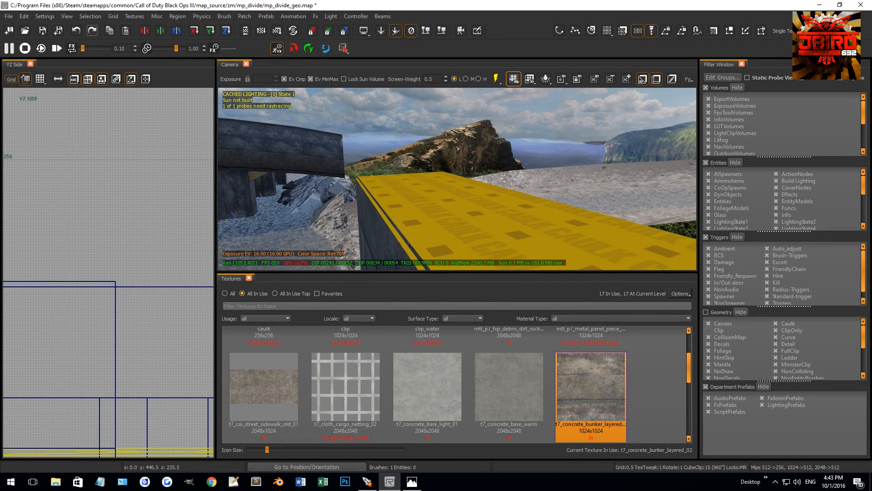
Extend the top brush's lower front edge 1 unit outward so its side slopes along the bevel.
left_click(409, 222, "ctrl+shift")
scroll(131, 289, "down", 3)
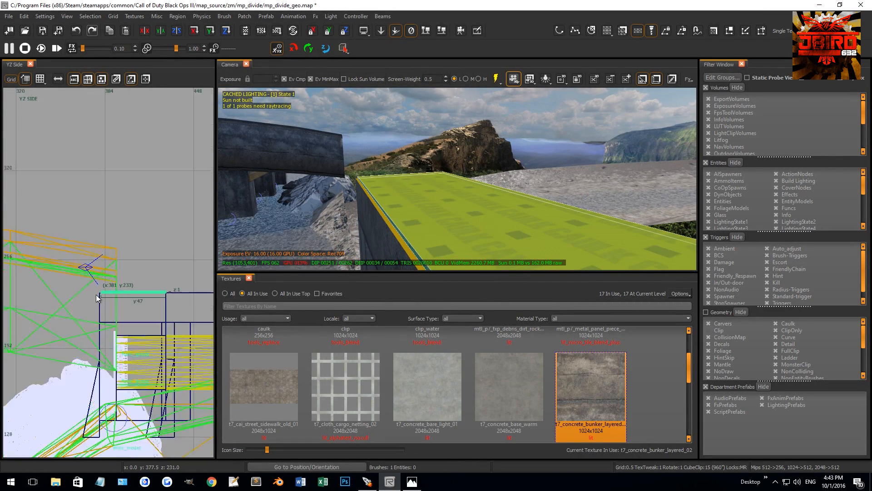
scroll(98, 295, "up", 5)
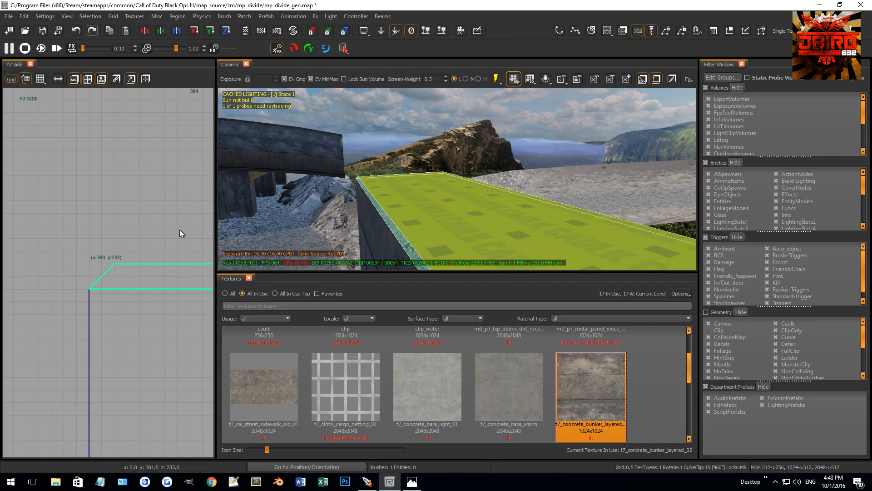
key("Escape")
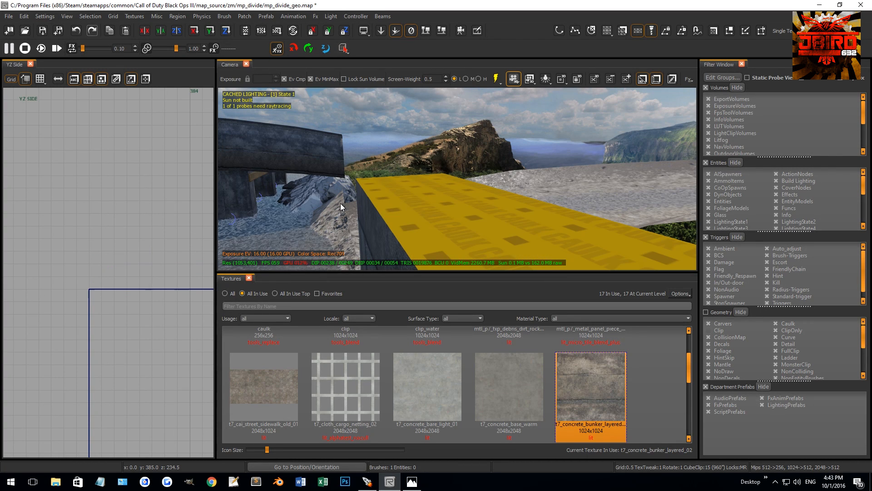
left_click(464, 206)
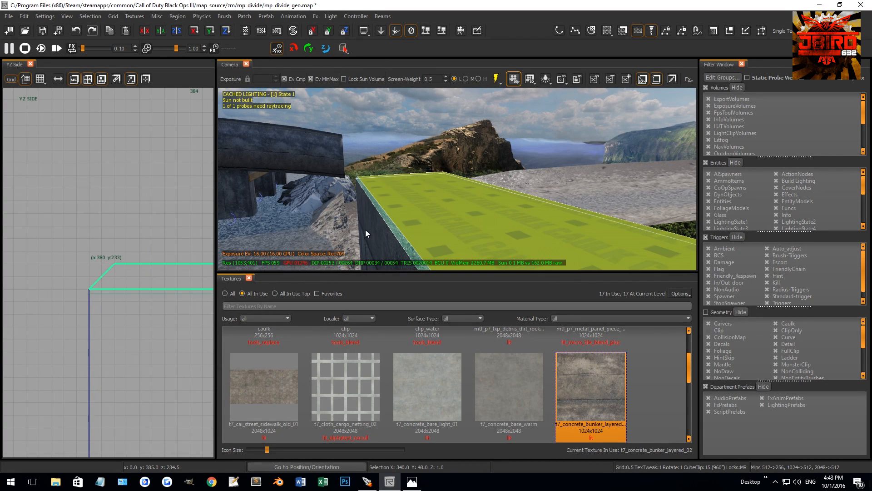
key("Escape")
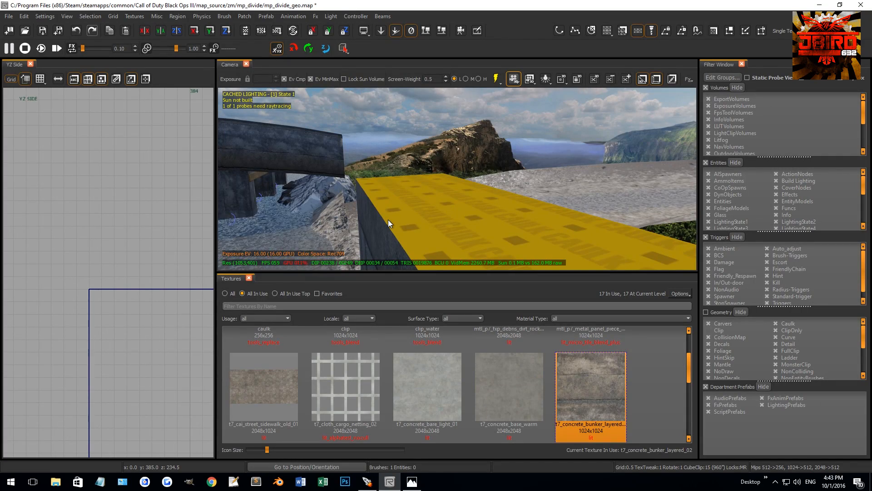
Delete the bevel patch and apply the t7_concrete_bunker_layered_02 texture to the top of the sloped brush.
left_click(376, 211)
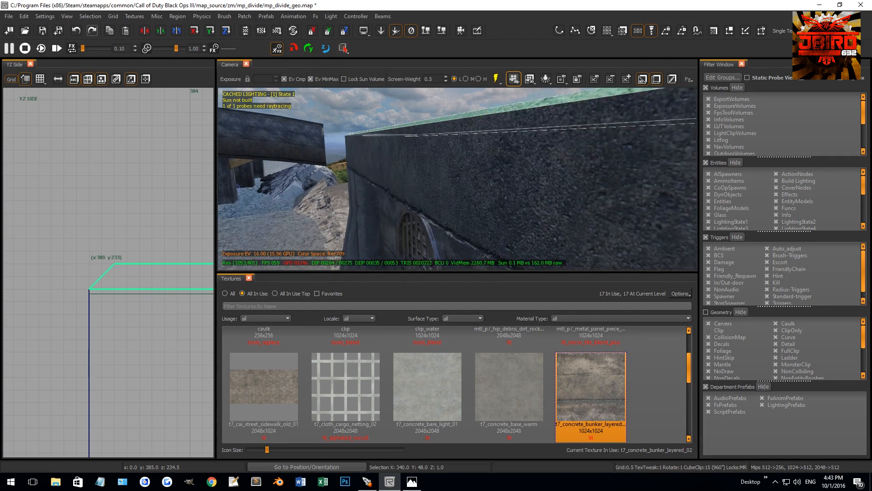
right_click_drag(375, 210, 380, 201, "ctrl")
left_click(400, 203, "shift")
left_click(419, 207, "shift")
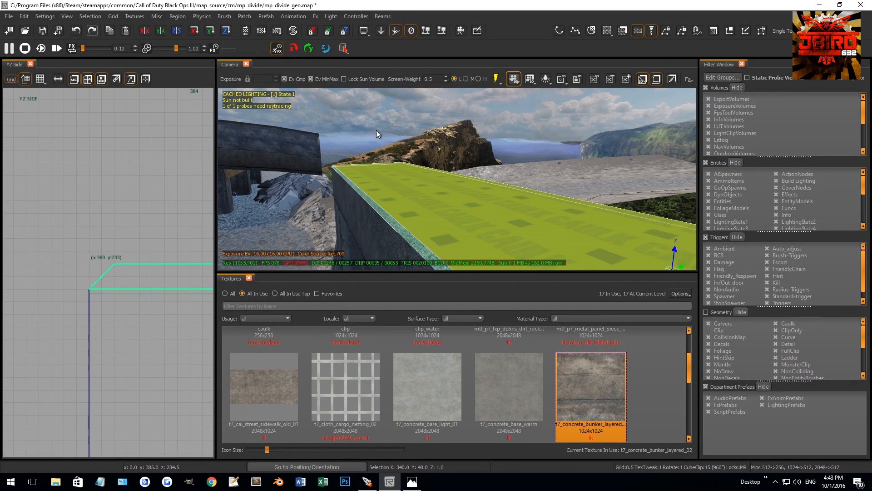
key("e")
right_click_drag(424, 170, 422, 173)
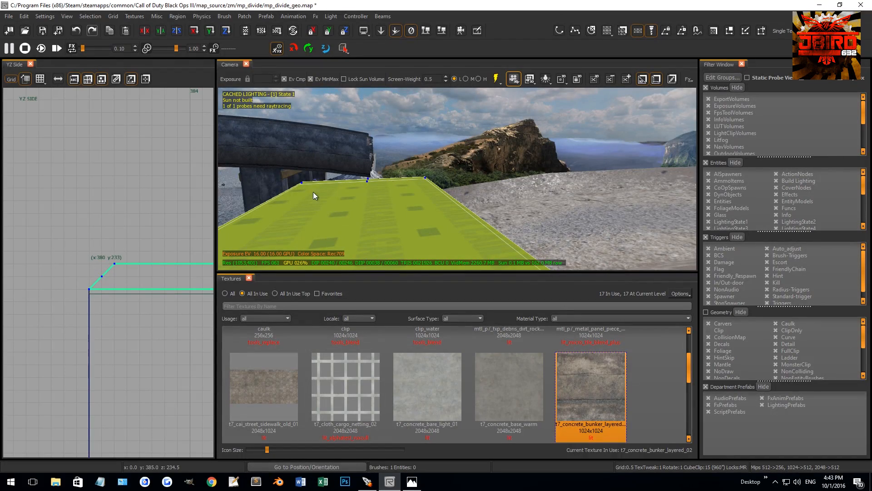
key("BackSpace")
right_click_drag(386, 172, 443, 209)
left_click(435, 195, "shift")
key("BackSpace")
left_click(417, 210, "shift")
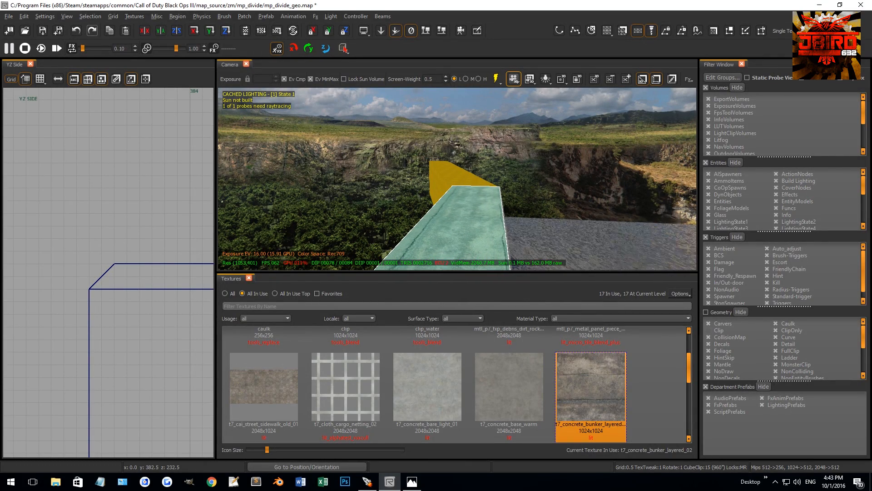
Delete the sloped concrete brush from the top of the wall.
key("Escape")
left_click(452, 221, "shift")
scroll(162, 249, "down", 11)
right_click_drag(162, 249, 164, 245)
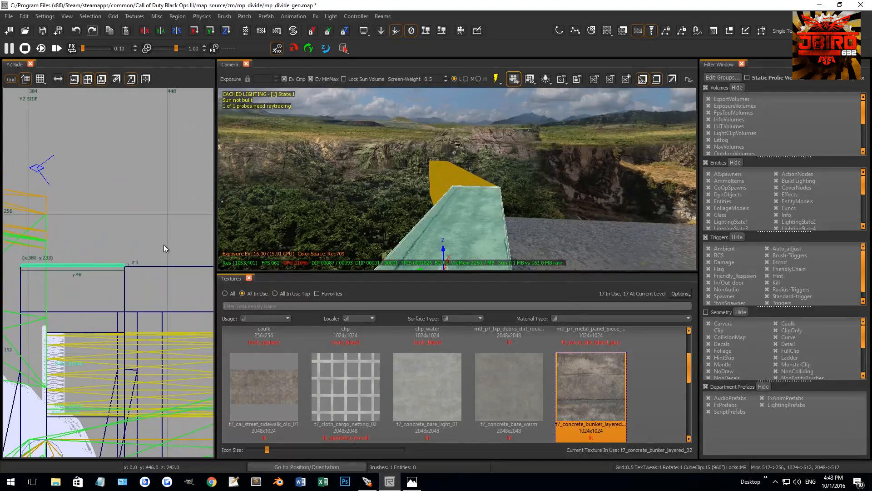
scroll(164, 244, "up", 1)
right_click_drag(364, 214, 443, 208)
key("Escape")
left_click(643, 227, "shift")
right_click_drag(618, 222, 517, 212)
left_click(517, 208, "shift")
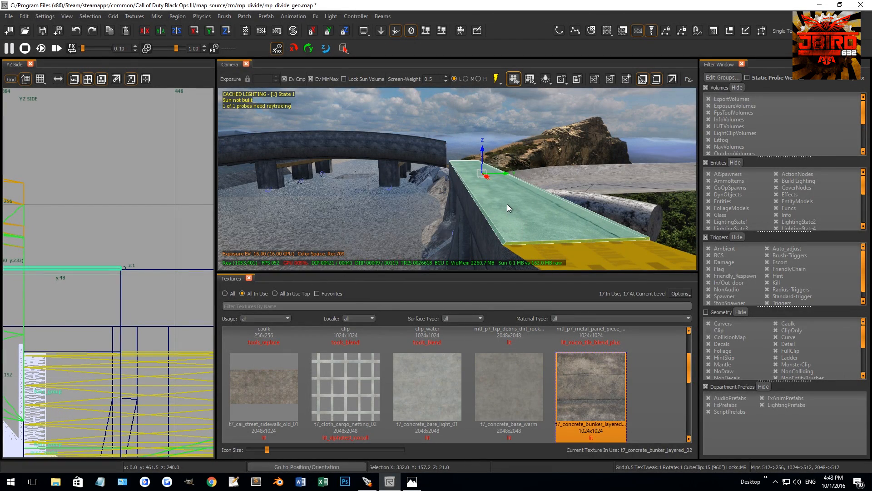
key("BackSpace")
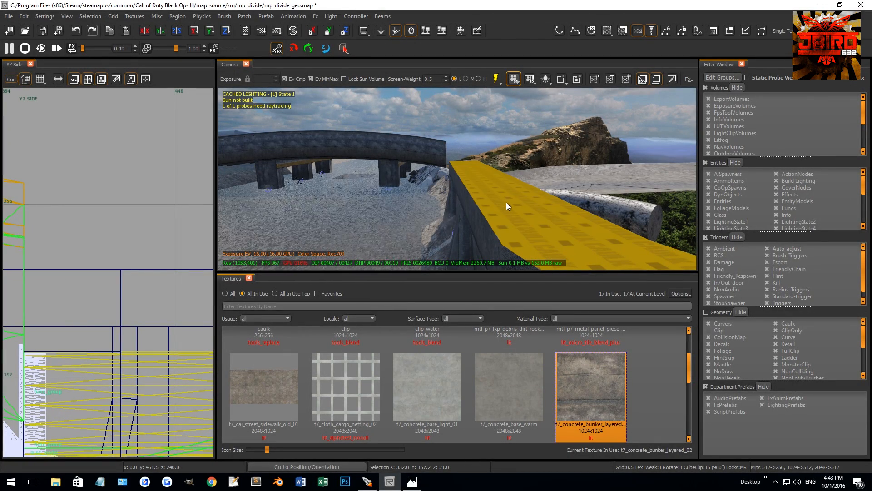
Draw a new brush 340 units long and 1 by 1 unit in section along the wall's top front edge.
left_click(506, 203, "shift")
scroll(86, 258, "down", 5)
scroll(90, 249, "up", 14)
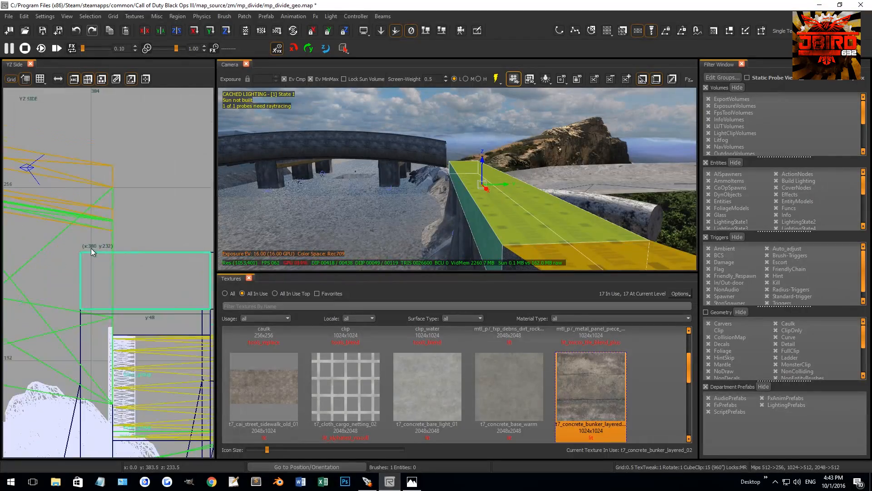
key("Escape")
left_click_drag(56, 265, 78, 244)
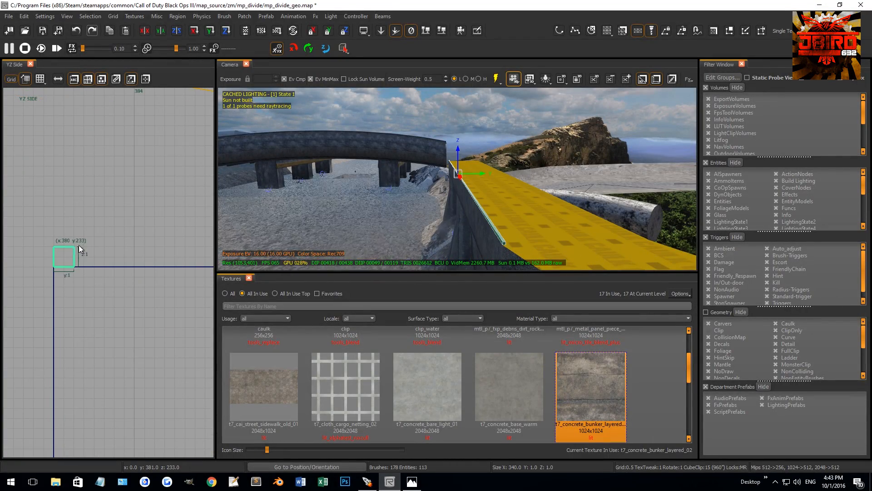
Convert the new edge brush to a terrain patch with width 2 and height 2.
key("ctrl+Tab")
scroll(82, 245, "down", 6)
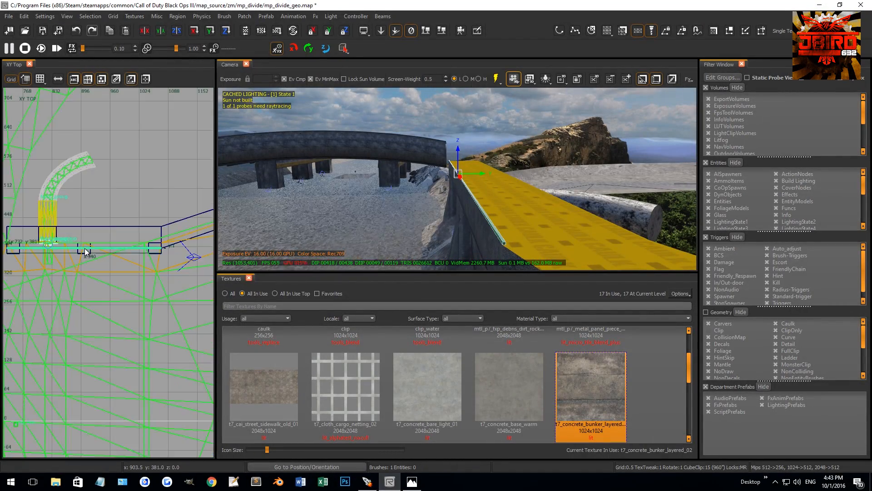
key("ctrl+Tab")
left_click(142, 17)
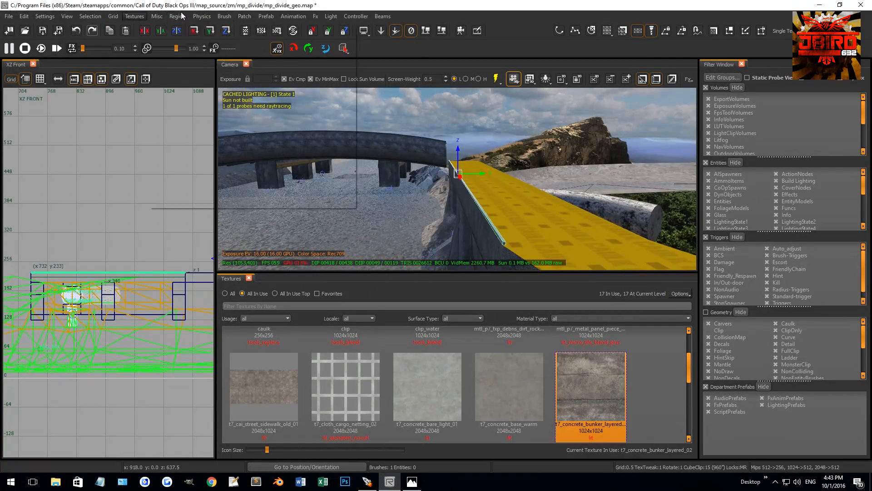
mouse_move(268, 35)
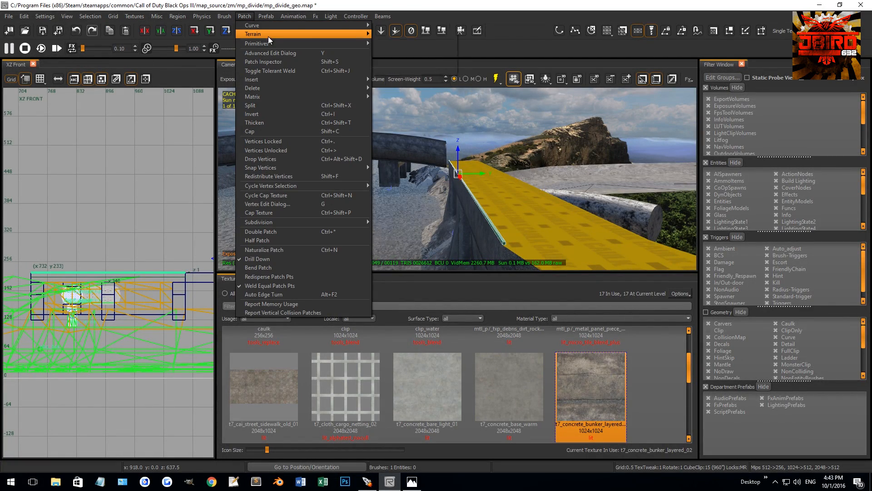
left_click(387, 43)
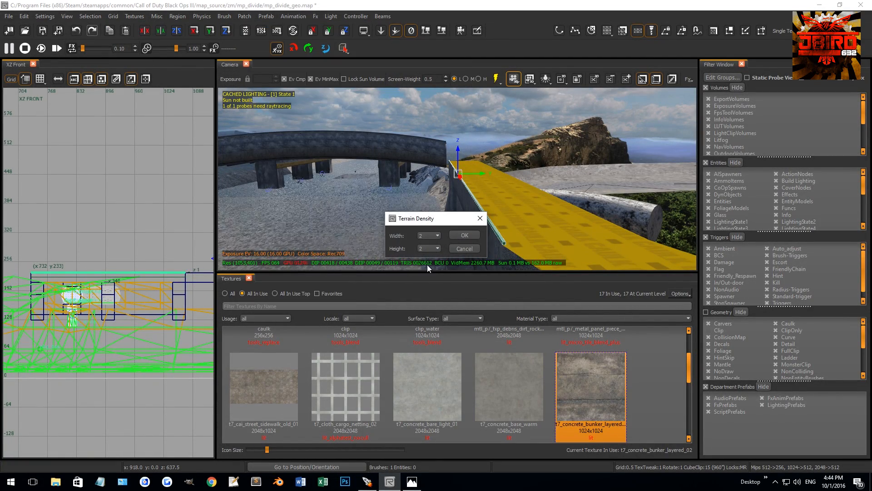
left_click(463, 234)
Move the new patch's vertices to form a 1 by 1 unit bevel rising from the wall's outer top edge.
key("ctrl+Tab")
scroll(94, 277, "up", 12)
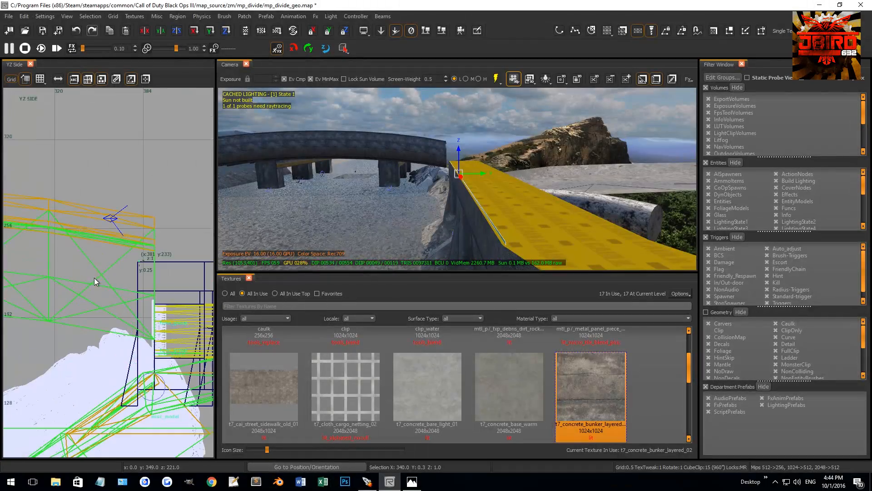
key("v")
mouse_move(125, 251)
left_mouse_down()
mouse_move(140, 266)
mouse_move(129, 265)
left_mouse_up()
scroll(124, 274, "down", 3)
right_click_drag(457, 187, 519, 218)
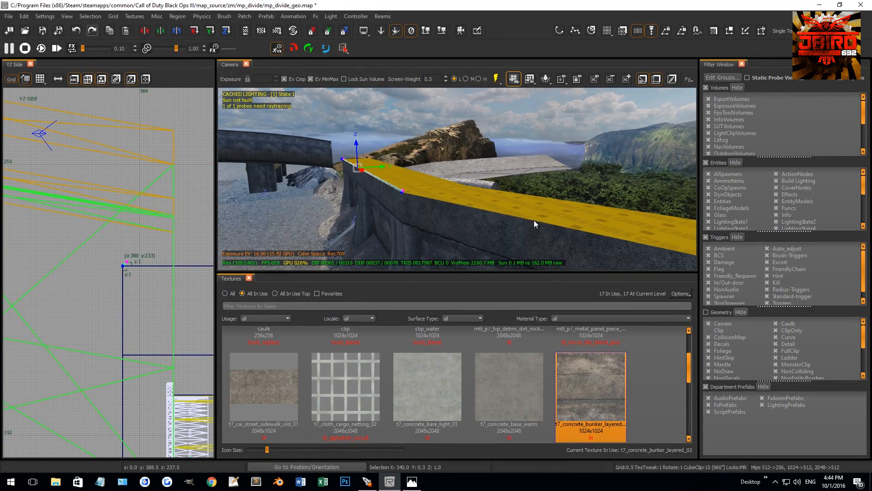
key("v")
key("ctrl+Tab")
scroll(127, 234, "down", 12)
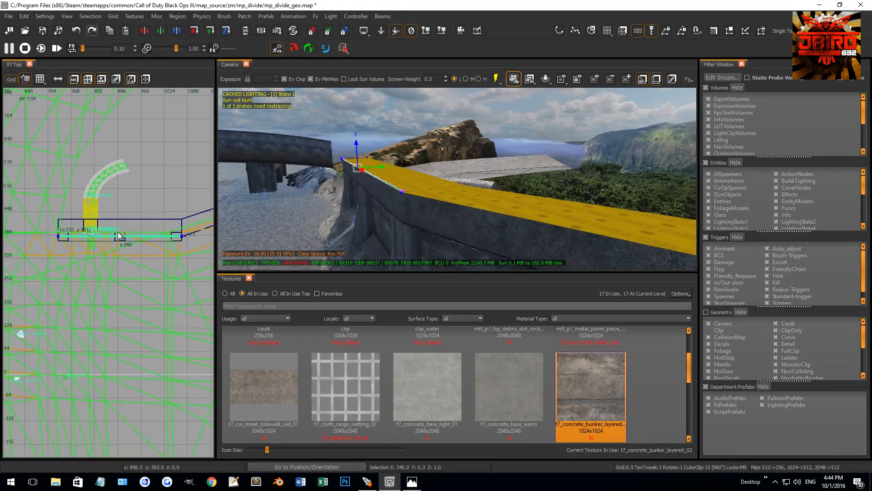
mouse_move(407, 166)
right_mouse_down()
mouse_move(499, 148)
mouse_move(403, 171)
right_mouse_up()
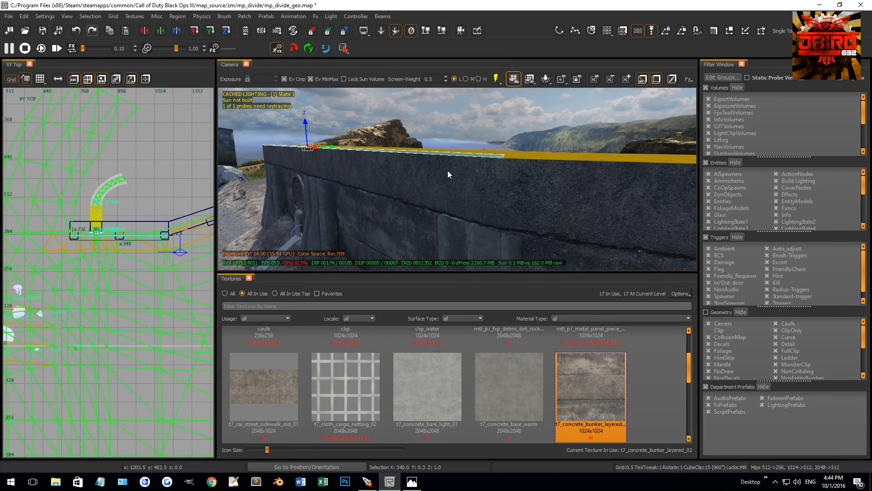
right_click_drag(149, 220, 103, 222)
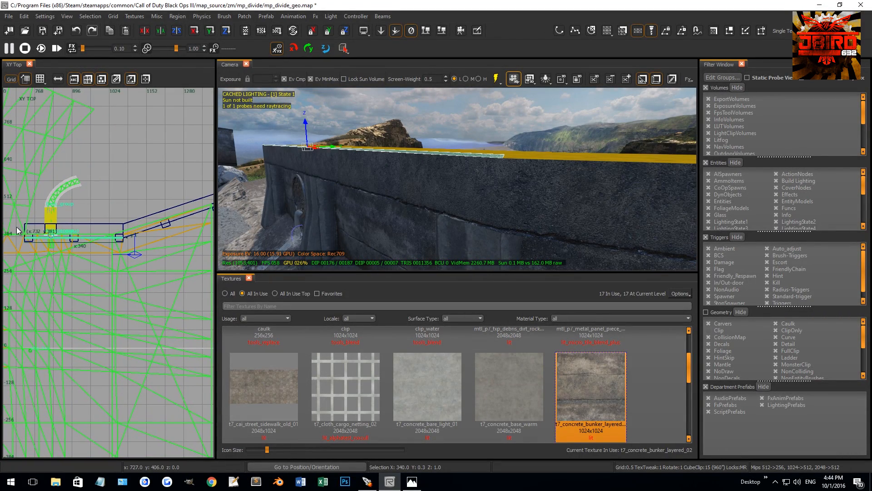
Duplicate the bevel patch and move the copy's vertices to run along the top front edge of the adjoining angled wall section.
left_click_drag(74, 267, 75, 267)
right_click_drag(96, 212, 81, 246)
left_click_drag(11, 271, 117, 250)
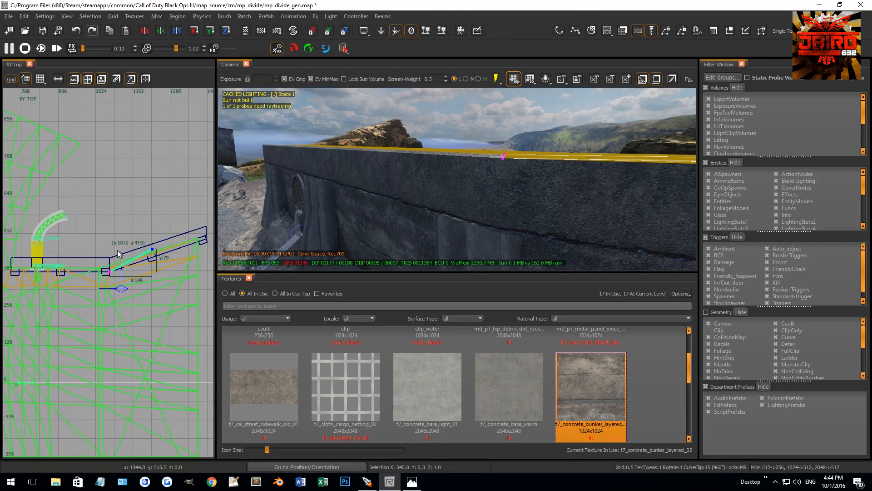
scroll(129, 258, "up", 5)
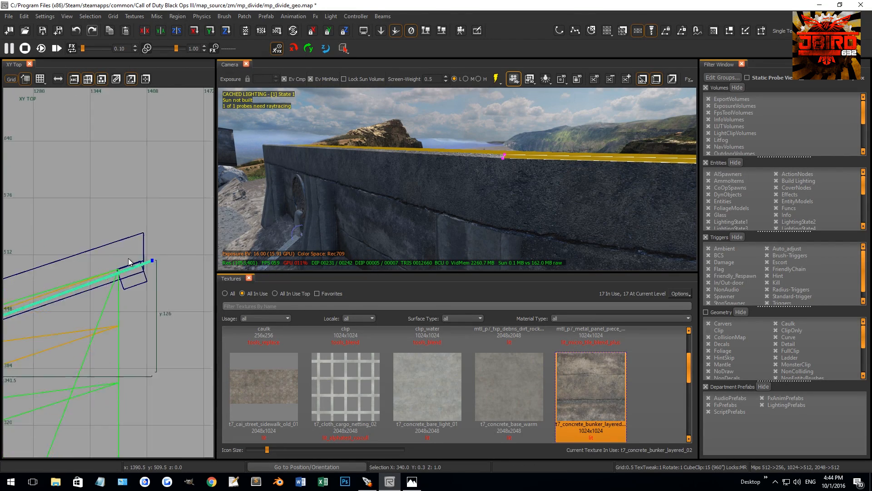
mouse_move(164, 265)
left_mouse_down()
mouse_move(68, 247)
mouse_move(116, 264)
left_mouse_up()
key("v")
right_click_drag(313, 193, 227, 186)
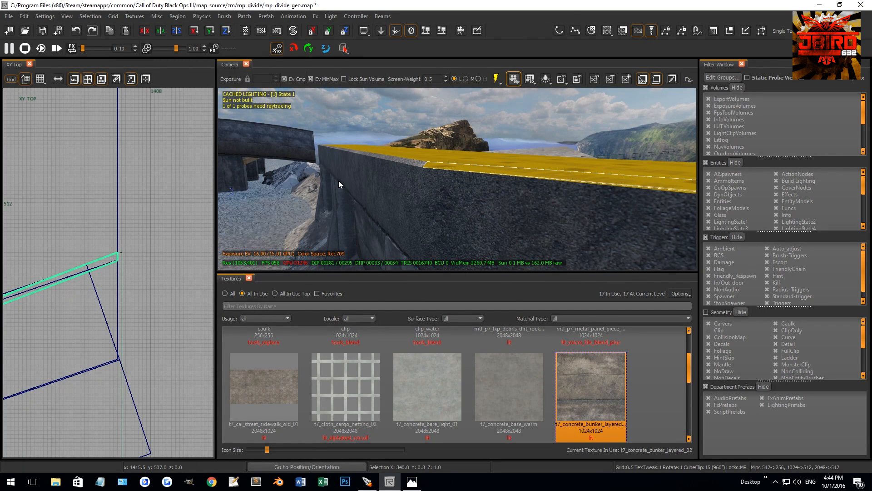
Invert the angled bevel patch and align its far-end vertices with the end corner of the angled wall.
key("ctrl+i")
right_click_drag(401, 157, 440, 161)
scroll(118, 248, "down", 6)
left_click_drag(120, 243, 108, 266)
scroll(108, 266, "up", 5)
left_click_drag(145, 213, 155, 313)
scroll(145, 295, "up", 6)
right_click_drag(451, 227, 443, 219)
key("v")
left_click(443, 219, "shift")
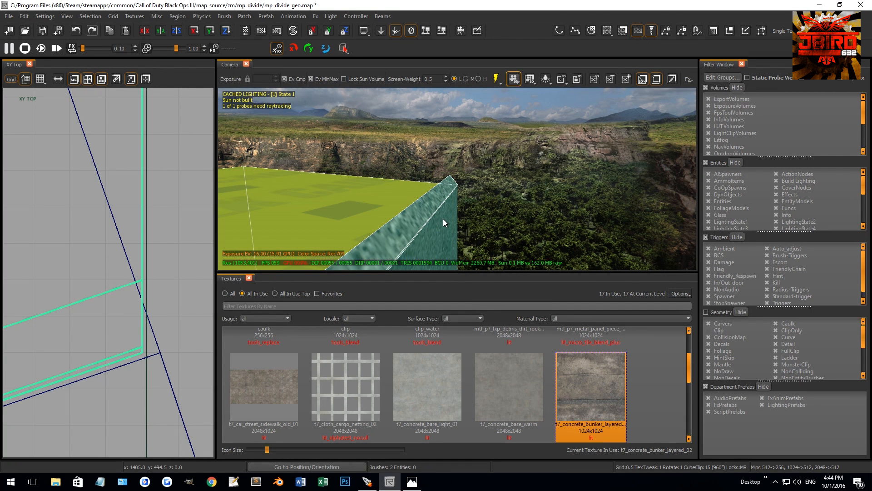
Snap the angled wall brush under the bevel to the grid.
key("Escape")
left_click(448, 215, "shift")
key("ctrl+g")
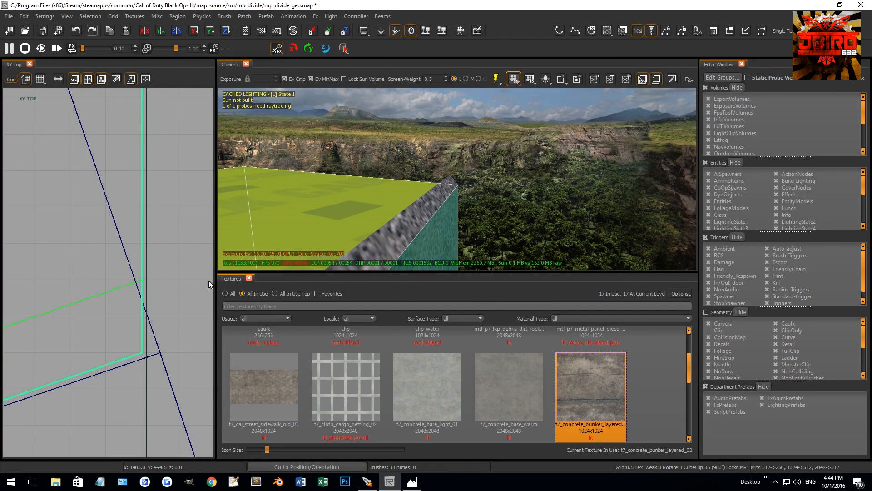
key("Escape")
right_click_drag(450, 188, 499, 185)
left_click(499, 184, "shift")
key("Escape")
mouse_move(468, 209)
right_mouse_down()
mouse_move(480, 205)
mouse_move(473, 221)
mouse_move(464, 220)
mouse_move(535, 206)
right_mouse_up()
left_click(476, 220, "shift")
key("Escape")
Duplicate the straight and angled upper wall brushes, raise the copies 1 unit and reduce them to thin caps on the wall top.
left_click(535, 206, "shift")
scroll(182, 258, "up", 3)
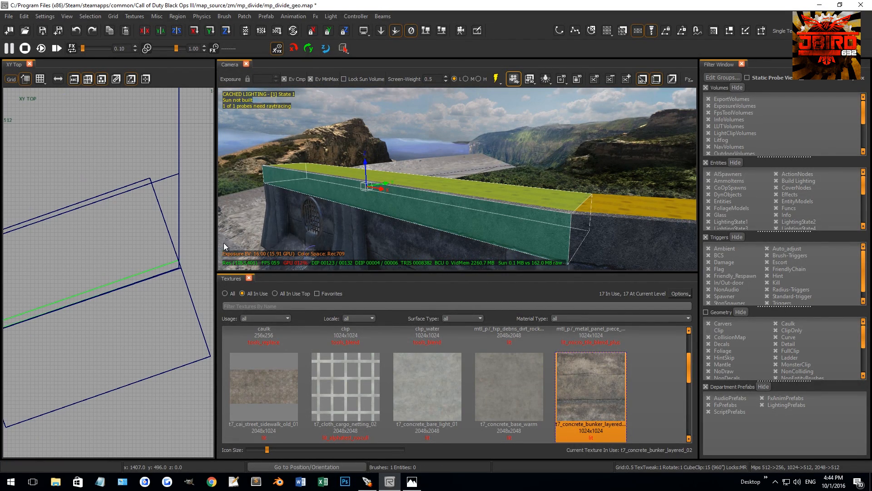
left_click(575, 235, "shift")
key("ctrl+Tab")
key("ctrl+Tab")
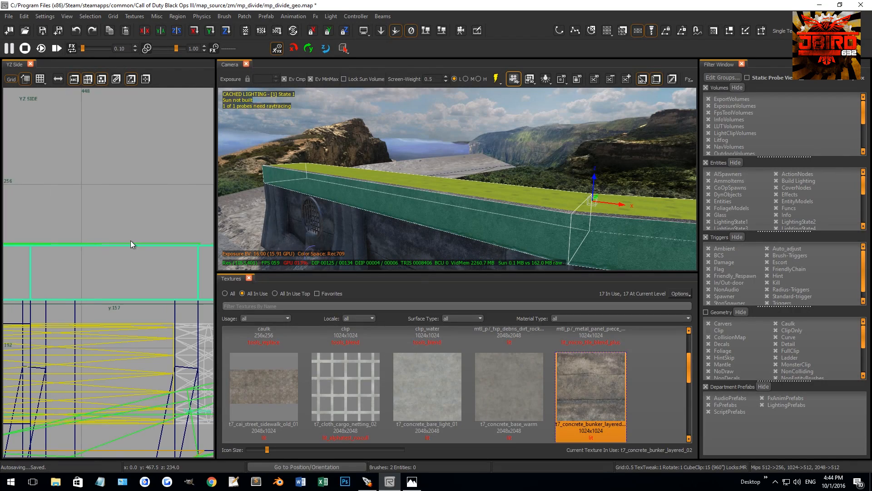
scroll(68, 237, "up", 5)
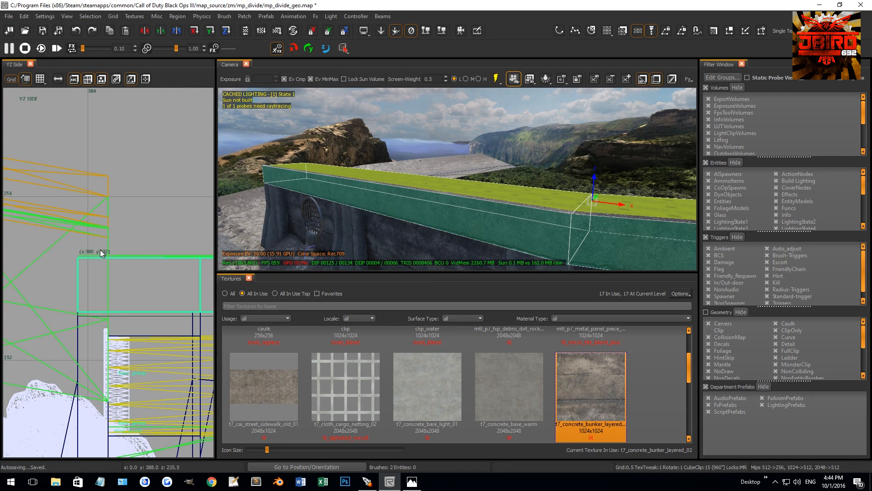
scroll(79, 262, "down", 3)
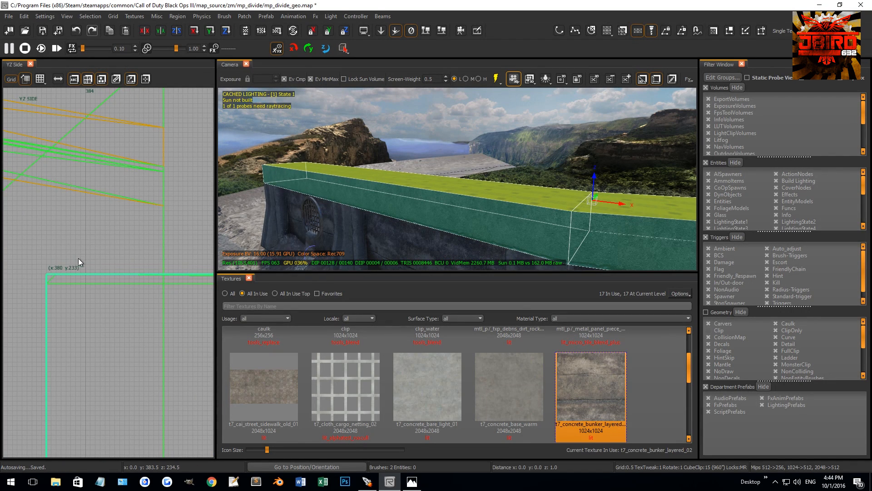
right_click_drag(78, 258, 73, 244)
left_click_drag(92, 347, 92, 283)
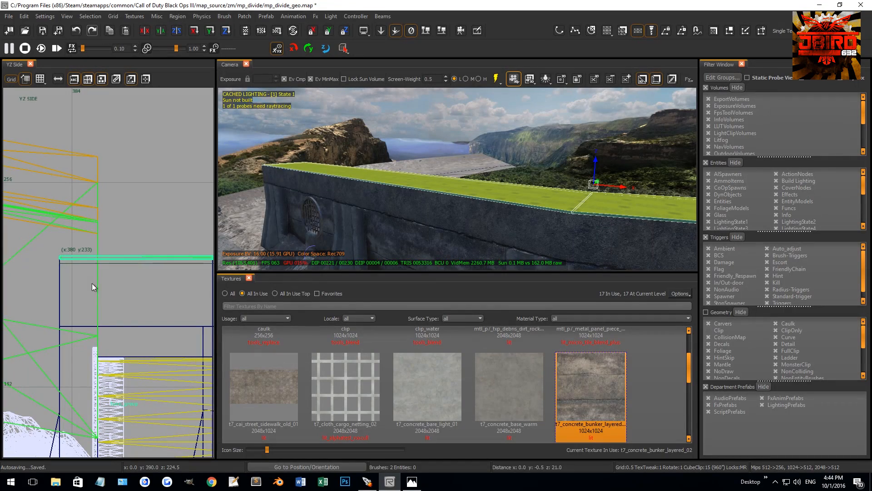
Adjust the straight cap brush's front edge and corner to meet the inner edge of the bevel patch.
right_click_drag(448, 214, 465, 210)
key("Escape")
left_click(465, 210, "shift")
key("ctrl+Tab")
key("ctrl+Tab")
key("ctrl+Tab")
key("ctrl+Tab")
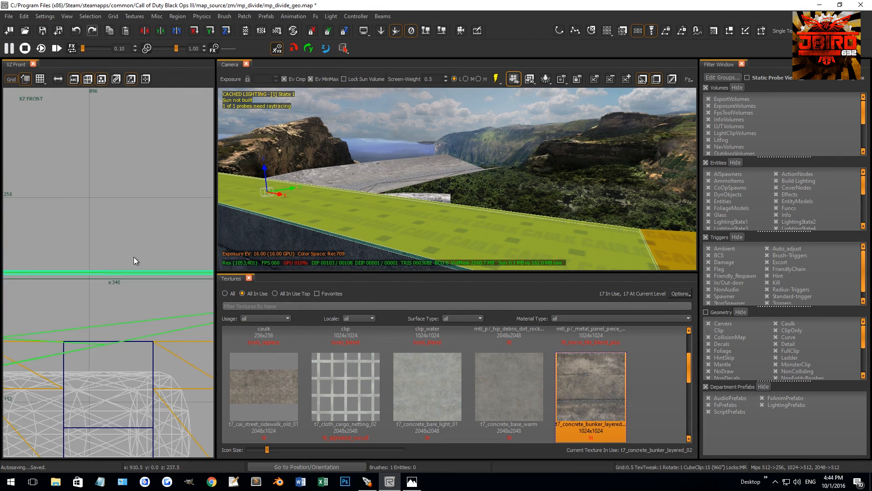
scroll(124, 259, "down", 4)
right_click_drag(124, 259, 127, 255)
scroll(77, 268, "up", 11)
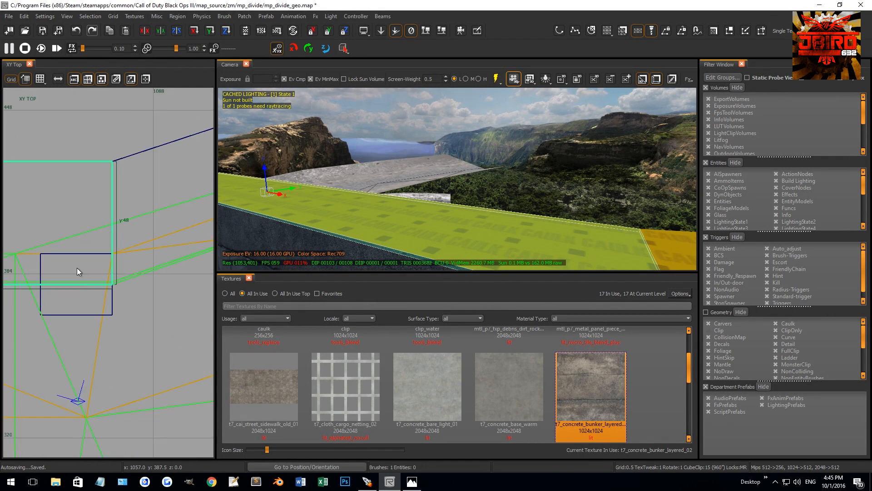
scroll(130, 277, "up", 2)
left_click_drag(126, 274, 113, 250)
key("Escape")
Adjust the angled cap brush's front corner to meet the inner edge of its bevel patch.
left_click(662, 247, "shift")
right_click_drag(156, 258, 90, 304)
scroll(102, 242, "up", 4)
key("Escape")
Apply the t7_concrete_bunker_layered_02 texture to the caulk top faces of the cap brushes.
right_click_drag(438, 216, 527, 215)
left_click(437, 217, "ctrl+shift")
scroll(458, 236, "up", 1)
scroll(458, 235, "down", 1)
middle_click(447, 257)
key("Escape")
left_click(477, 222, "ctrl+shift")
middle_click(441, 234)
key("Escape")
left_click(470, 221, "ctrl+shift")
left_click(422, 228, "ctrl+shift")
mouse_move(472, 207)
right_mouse_down()
mouse_move(490, 201)
mouse_move(461, 189)
right_mouse_up()
key("Escape")
left_click(470, 189, "shift")
Set the texture rotation of the angled cap's top face to 17, after trying 10 and 20.
key("Escape")
left_click(448, 193, "ctrl+shift")
scroll(137, 221, "down", 11)
key("s")
double_click(497, 146)
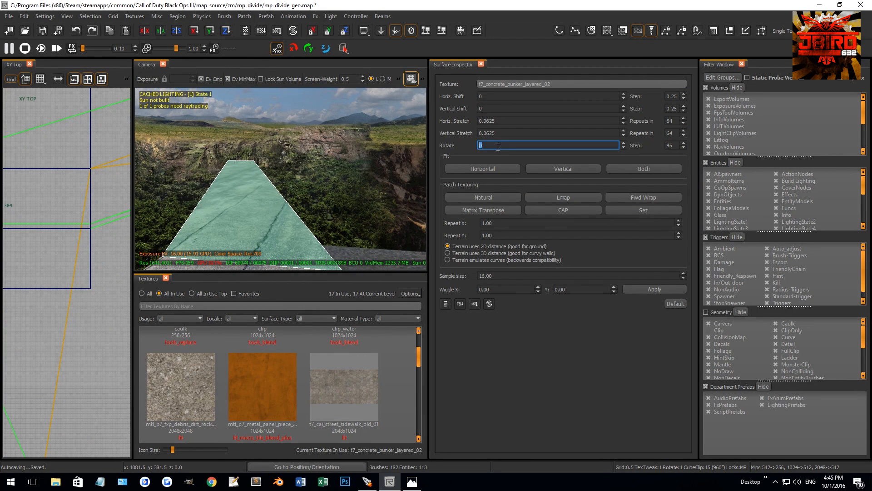
type("10")
key("Return")
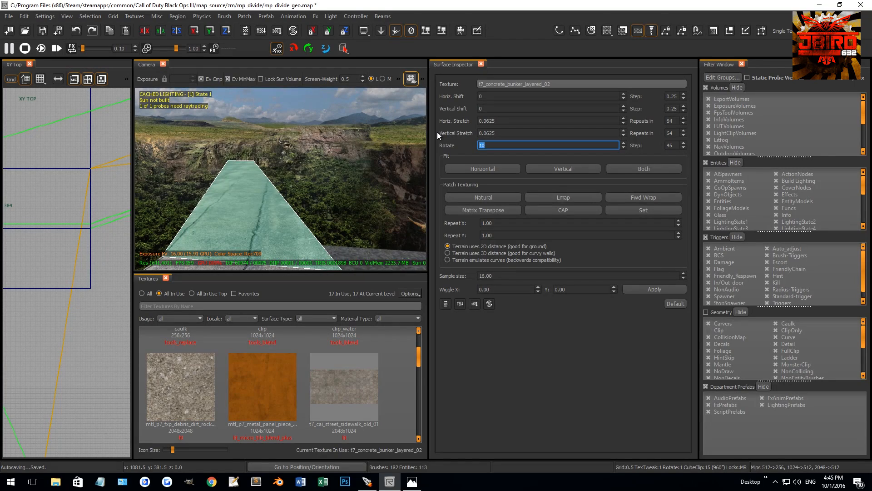
type("20")
key("Return")
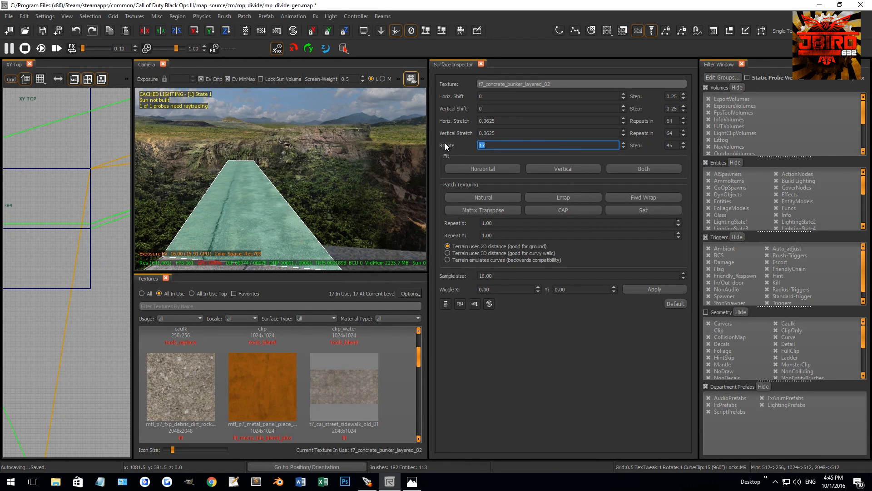
key("Return")
Shift the texture on the straight cap's top face to 48 horizontally and 42 vertically.
right_click_drag(291, 195, 289, 211, "shift")
key("Escape")
right_click_drag(326, 178, 317, 230)
left_click(310, 212, "ctrl+shift")
key("shift+Right")
key("shift+Up")
key("shift+Right")
key("shift+Right")
key("shift+Right")
key("shift+Right")
key("shift+Right")
key("shift+Right")
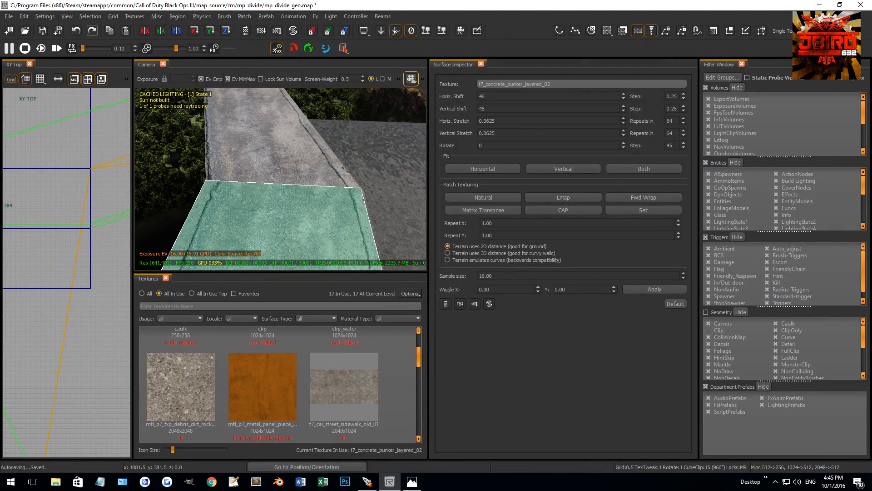
key("shift+Down")
Try a horizontal stretch of 0.3125 and a different vertical stretch on the straight cap's top face texture.
left_click(492, 111)
left_click(492, 122)
scroll(493, 123, "up", 1)
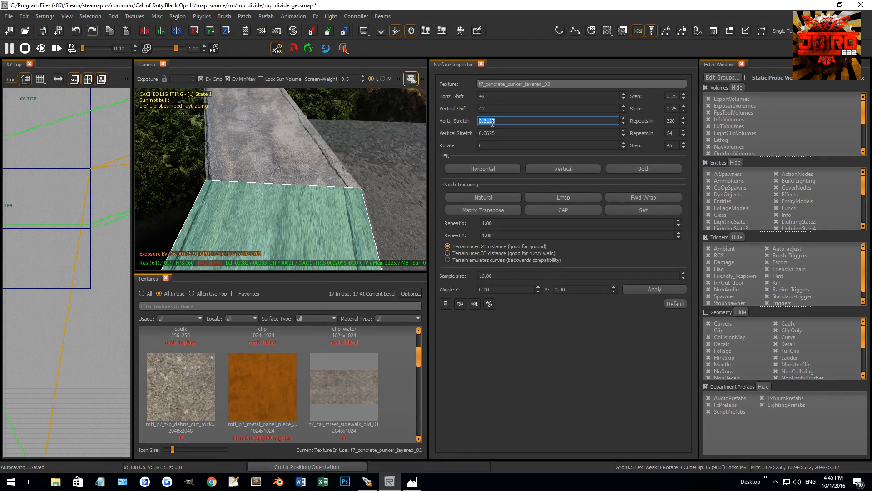
scroll(492, 123, "down", 1)
left_click(494, 133)
scroll(495, 131, "up", 1)
scroll(495, 131, "down", 1)
Examine the textured cap faces, bevel joints and exposed end of the wall for remaining seams and caulk.
right_click_drag(364, 163, 359, 159)
right_click_drag(354, 198, 360, 201, "shift")
key("Escape")
left_click(337, 168, "ctrl+shift")
right_click_drag(337, 168, 347, 169, "shift")
key("Escape")
left_click(359, 191, "ctrl+shift")
right_click_drag(359, 191, 357, 189)
key("Escape")
left_click(303, 158, "ctrl+shift")
mouse_move(303, 157)
right_mouse_down("shift")
mouse_move(333, 152)
mouse_move(308, 165)
mouse_move(318, 156)
right_mouse_up("shift")
left_click(326, 136, "ctrl+shift")
middle_click(346, 140)
left_click(304, 176, "ctrl+shift")
middle_click(379, 182)
right_click_drag(377, 182, 337, 172)
left_click(328, 179, "ctrl+shift")
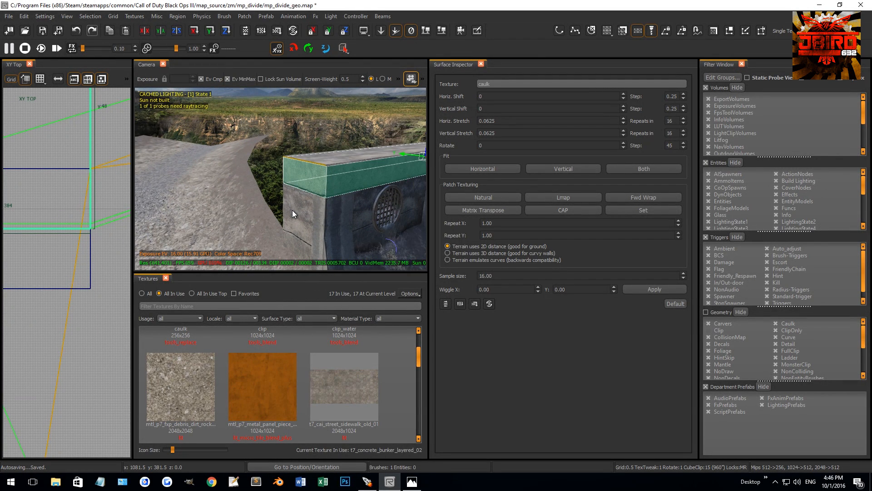
Convert the concrete face on the lower block at the wall's end into terrain with Faces to Terrain.
key("Escape")
left_click(303, 209, "shift")
key("ctrl+Tab")
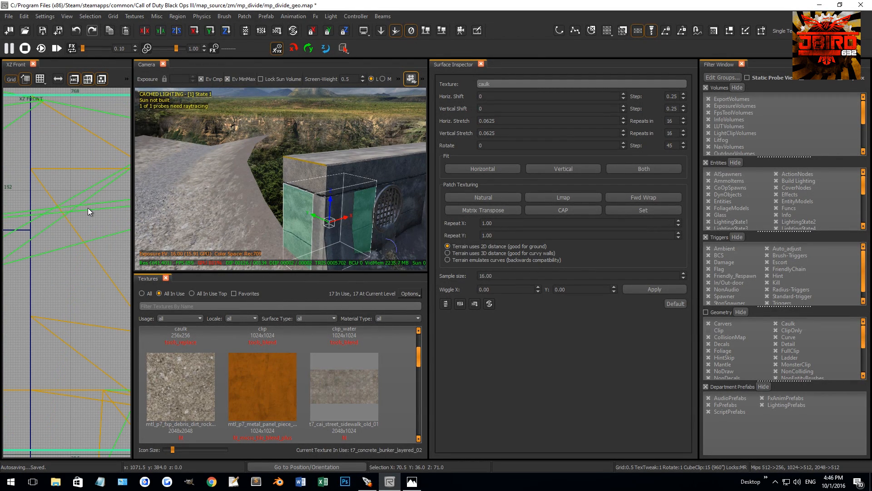
key("Escape")
right_click_drag(346, 206, 318, 184)
left_click(359, 173, "ctrl+shift")
left_click(245, 16)
mouse_move(361, 35)
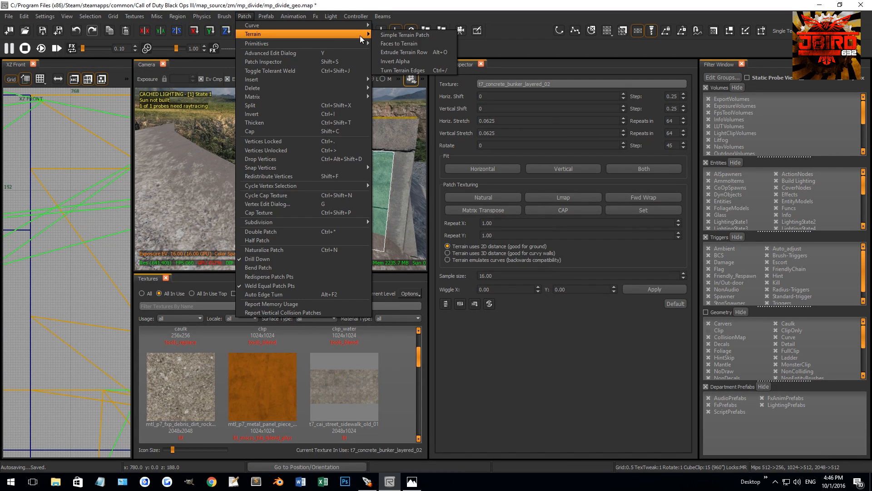
left_click(404, 35)
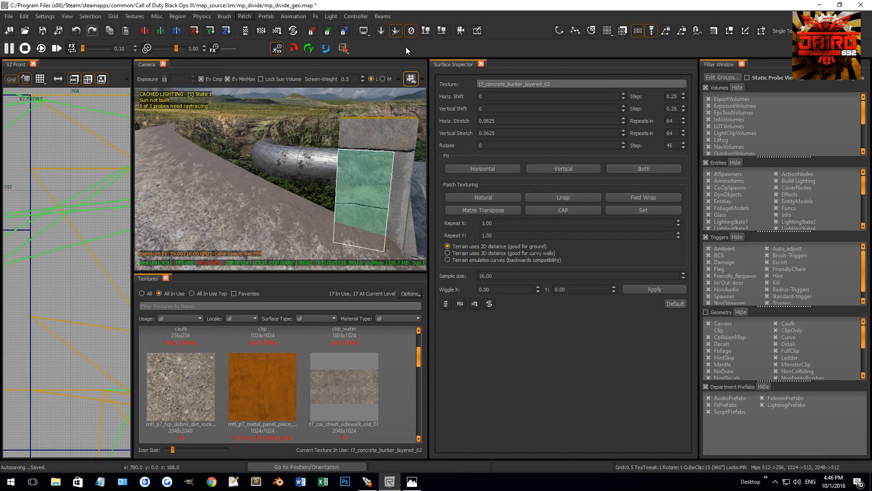
Stretch the new terrain patch's outer vertices from the wall's end along the mud ridge and invert the patch.
scroll(45, 233, "down", 9)
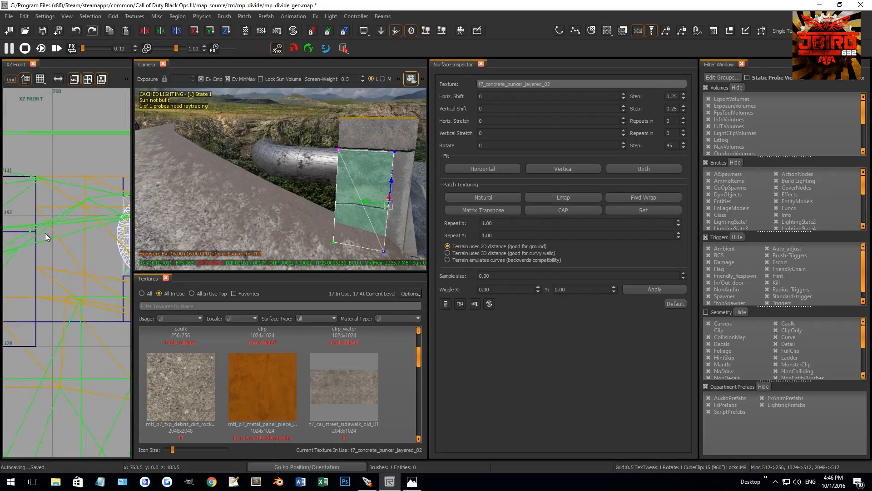
key("ctrl+Tab")
key("ctrl+Tab")
right_click_drag(79, 228, 71, 236)
left_click_drag(31, 312, 78, 200)
mouse_move(166, 188)
right_mouse_down()
mouse_move(148, 176)
mouse_move(155, 186)
right_mouse_up()
scroll(79, 198, "up", 4)
scroll(74, 201, "up", 10)
scroll(64, 260, "up", 3)
left_click_drag(89, 257, 39, 235)
right_click_drag(284, 202, 251, 192)
key("ctrl+i")
Insert a vertex column in the concrete patch and move it to follow the bend of the mud ridge.
scroll(90, 228, "down", 12)
scroll(70, 245, "down", 5)
left_click_drag(186, 160, 377, 265)
key("shift+x")
scroll(71, 236, "down", 6)
left_click_drag(43, 239, 72, 243)
scroll(84, 257, "up", 9)
scroll(61, 217, "up", 9)
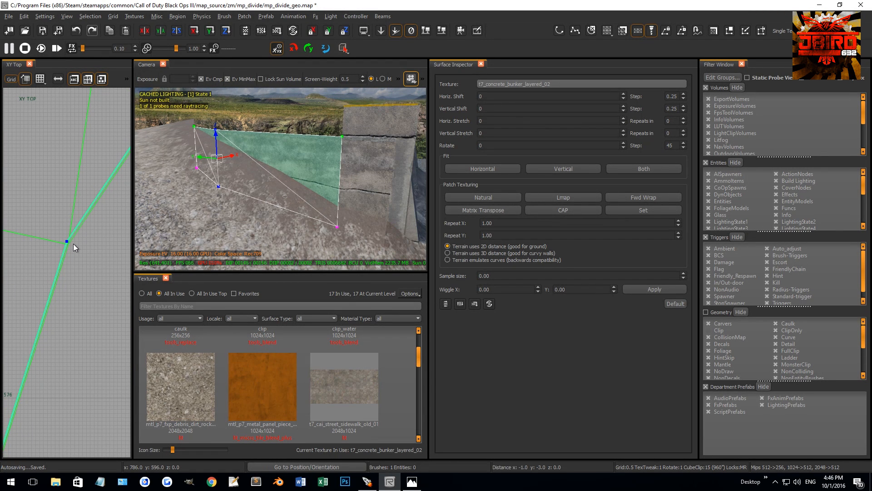
Insert another vertex column nearer the wall and place it at about x 753, y 490 along the ridge.
scroll(69, 248, "down", 4)
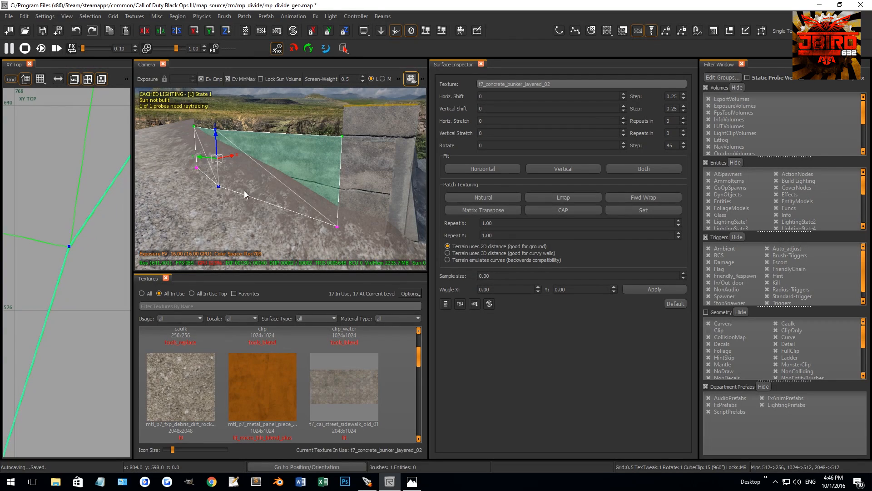
left_click_drag(202, 173, 353, 259)
key("x")
scroll(95, 254, "down", 9)
left_click_drag(38, 284, 53, 313)
scroll(61, 295, "up", 2)
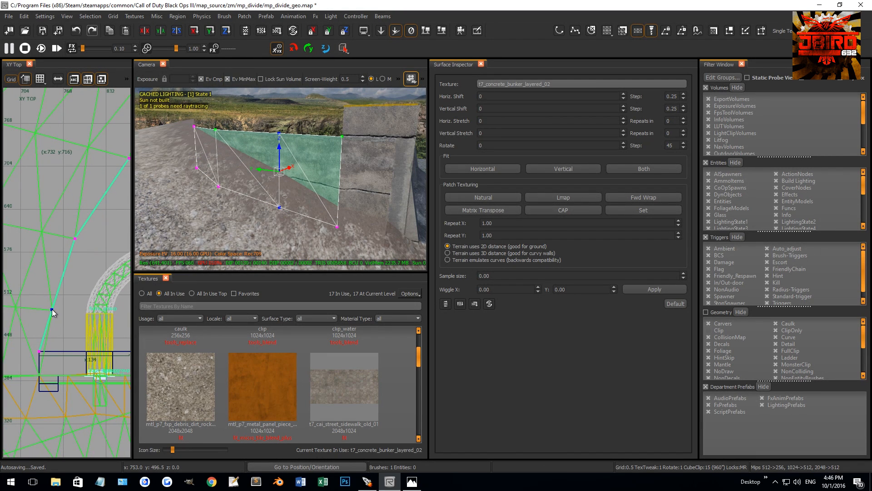
scroll(53, 322, "up", 5)
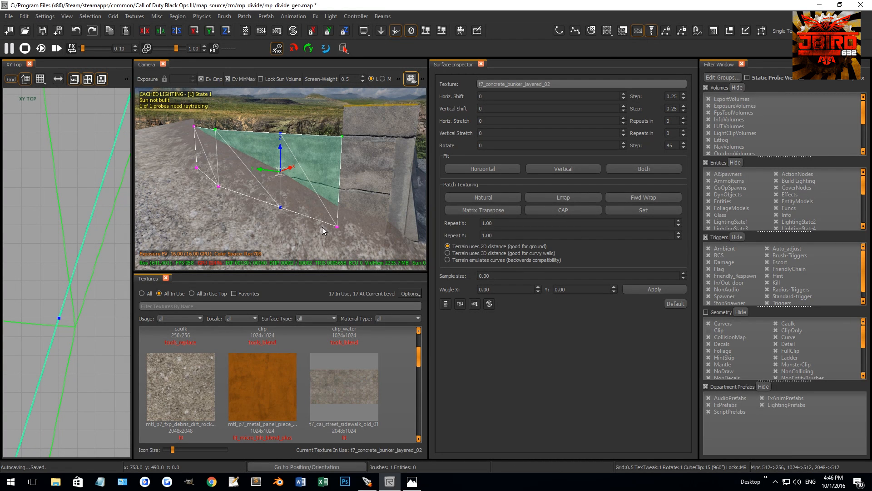
Apply Natural texturing to the concrete terrain patch.
left_click(507, 198)
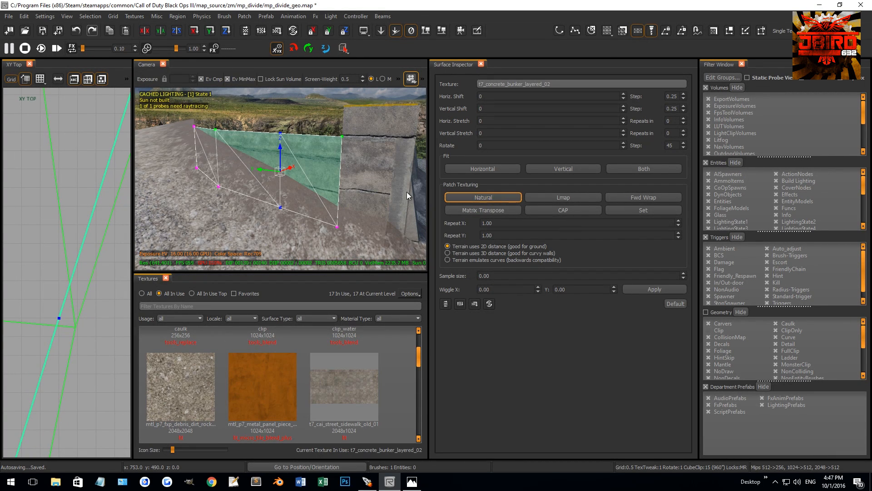
middle_click(407, 191)
middle_click(385, 183)
key("Escape")
Select the mud terrain patches and move their shared ridge vertex to meet the concrete patch at about x 751, y 491.5.
mouse_move(364, 183)
right_mouse_down()
mouse_move(352, 175)
mouse_move(333, 190)
right_mouse_up()
key("Escape")
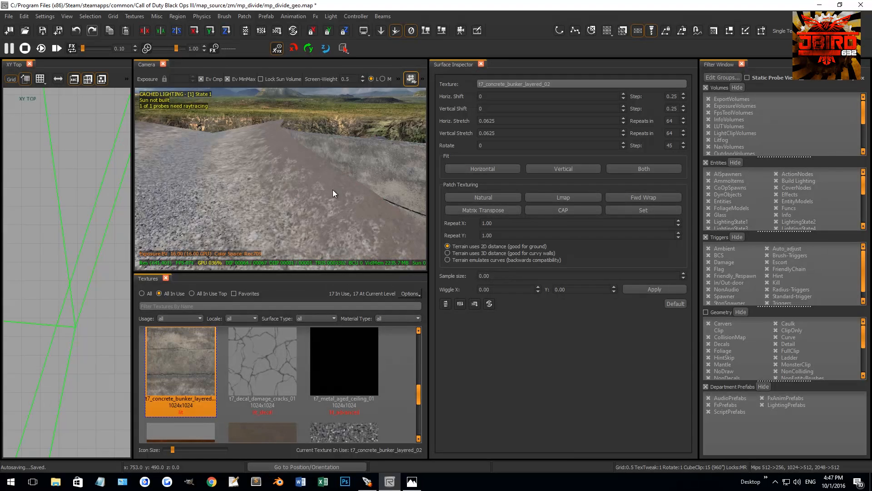
mouse_move(351, 191)
left_mouse_down("shift")
mouse_move(277, 201)
mouse_move(243, 193)
left_mouse_up("shift")
scroll(47, 249, "down", 10)
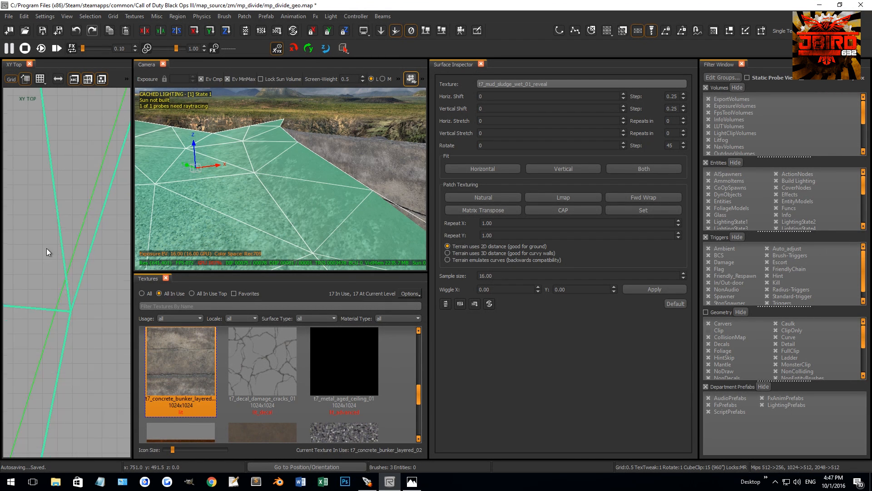
key("v")
left_click_drag(39, 241, 56, 223)
scroll(51, 255, "up", 6)
scroll(57, 220, "down", 10)
Move the middle ridge vertex of the mud terrain onto the concrete patch's bend at about x 784.5, y 596.5.
right_click_drag(58, 207, 37, 268)
left_click_drag(35, 188, 72, 216)
scroll(58, 214, "up", 4)
scroll(56, 213, "up", 14)
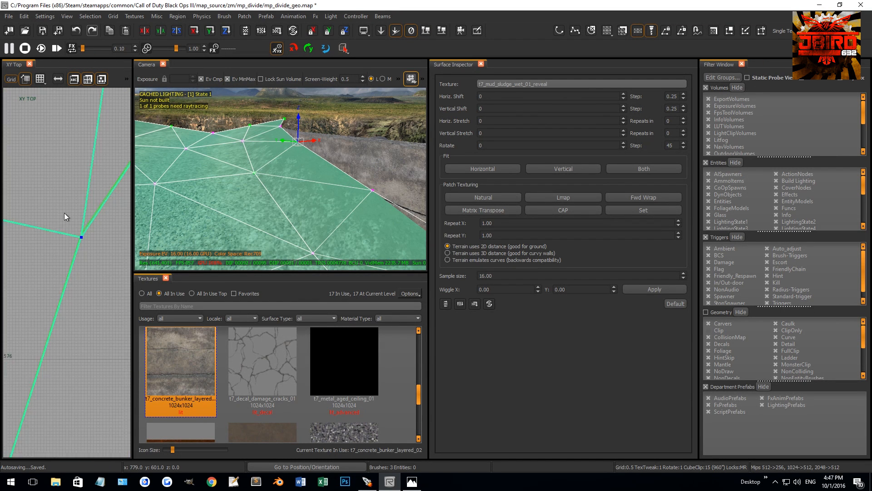
right_click_drag(95, 271, 42, 228)
left_click_drag(92, 277, 87, 236)
scroll(57, 217, "down", 12)
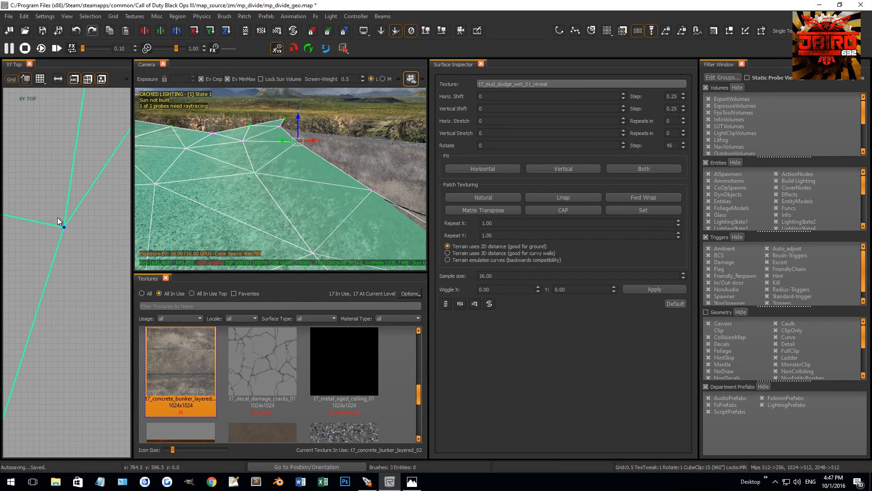
Align the mud terrain's vertex at the ridge tip with the concrete patch's end at about x 866, y 716.
left_click(67, 204)
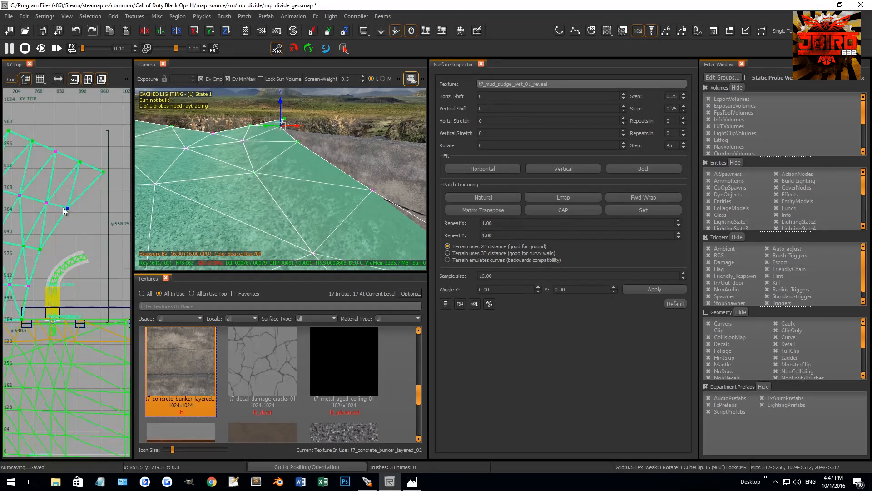
scroll(78, 211, "up", 12)
left_click_drag(81, 212, 84, 232)
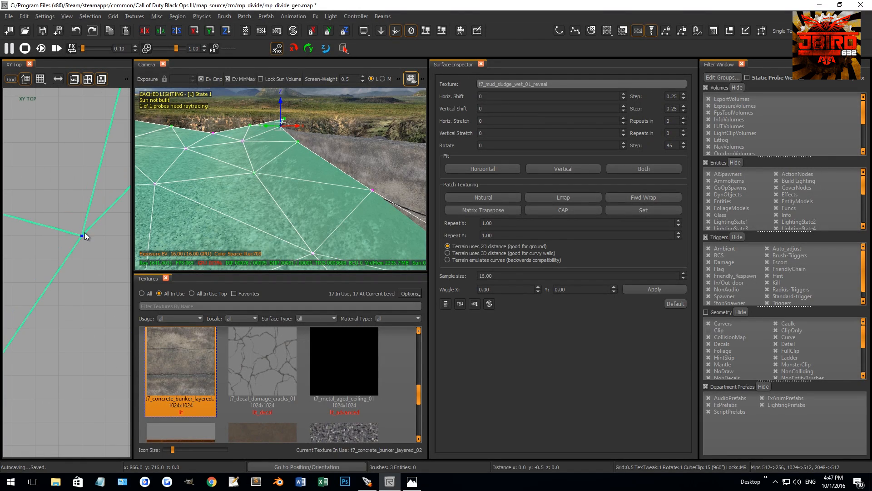
key("Escape")
Raise the top edge of the concrete terrain patch in the side view to z 233, level with the wall's cap.
right_click_drag(310, 162, 268, 148)
left_click(276, 150, "shift")
right_click_drag(281, 191, 308, 194)
key("Escape")
left_click(302, 199, "shift")
scroll(74, 188, "down", 5)
key("ctrl+Tab")
key("ctrl+Tab")
scroll(71, 182, "down", 2)
scroll(69, 184, "up", 6)
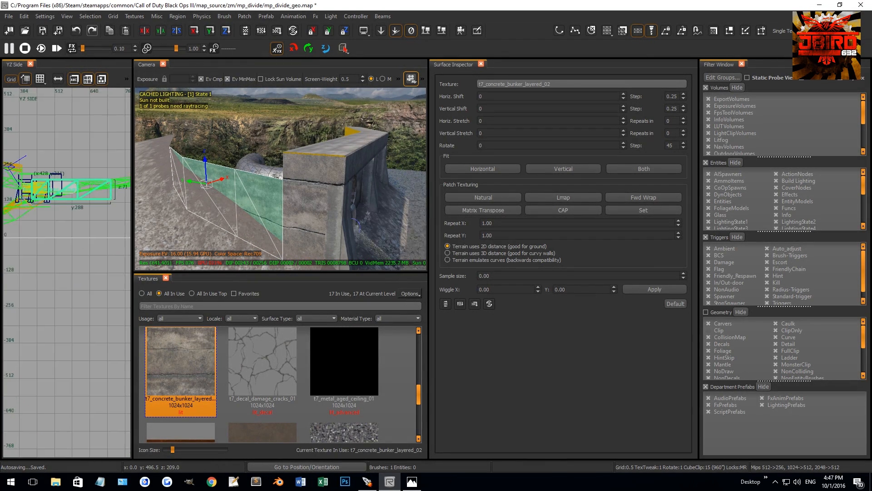
left_click_drag(65, 185, 78, 103)
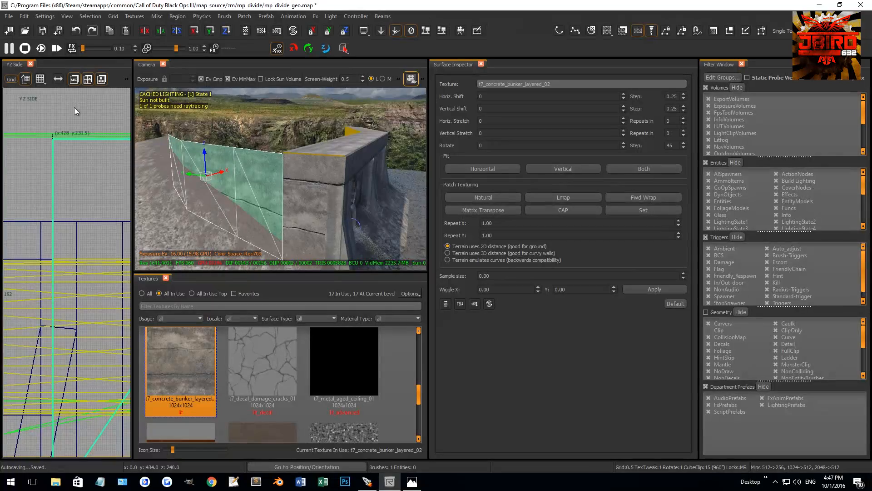
scroll(56, 135, "up", 8)
right_click_drag(50, 139, 84, 167)
left_click_drag(59, 182, 78, 148)
key("Escape")
Inspect the joint between the raised concrete patch and the end of the wall's cap.
left_click(273, 183, "shift")
middle_click(313, 201)
key("Escape")
right_click_drag(267, 186, 258, 155)
left_click(274, 169, "shift")
key("Escape")
left_click(308, 186, "shift")
key("Escape")
Shorten the wall's cap by 1 unit at its ridge end, bringing that edge to x 733.
left_click(227, 147, "shift")
key("ctrl+Tab")
key("ctrl+Tab")
scroll(72, 206, "down", 5)
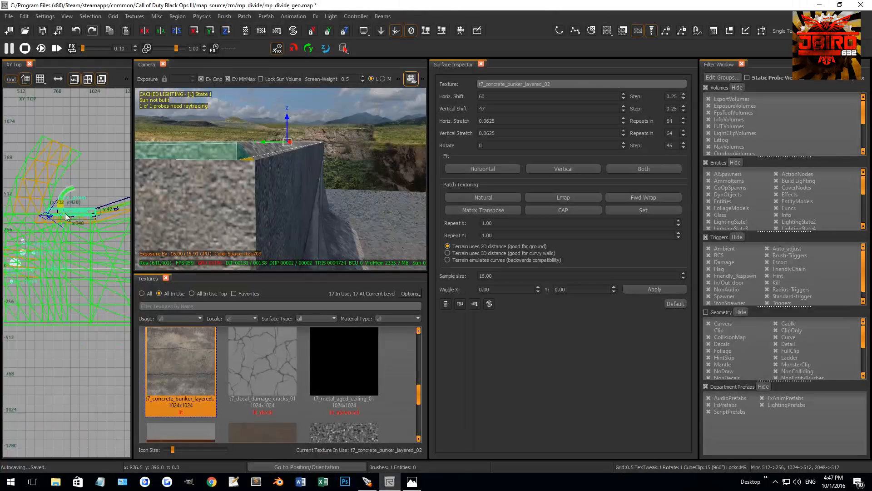
scroll(48, 210, "up", 12)
scroll(29, 261, "up", 2)
left_click_drag(29, 281, 33, 282)
key("Escape")
Move the front bevel trim's upper end vertex inward to meet the shortened cap at the wall's corner.
left_click(266, 151, "shift")
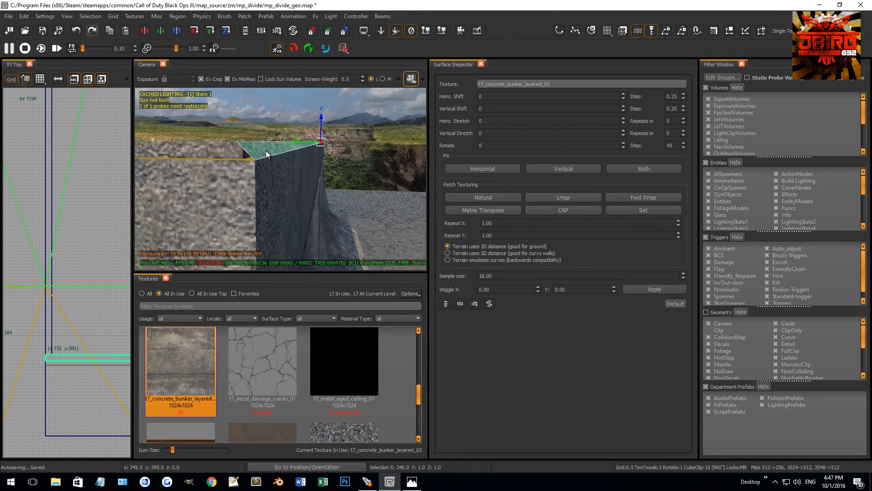
scroll(63, 345, "up", 3)
scroll(77, 351, "down", 6)
scroll(64, 223, "up", 3)
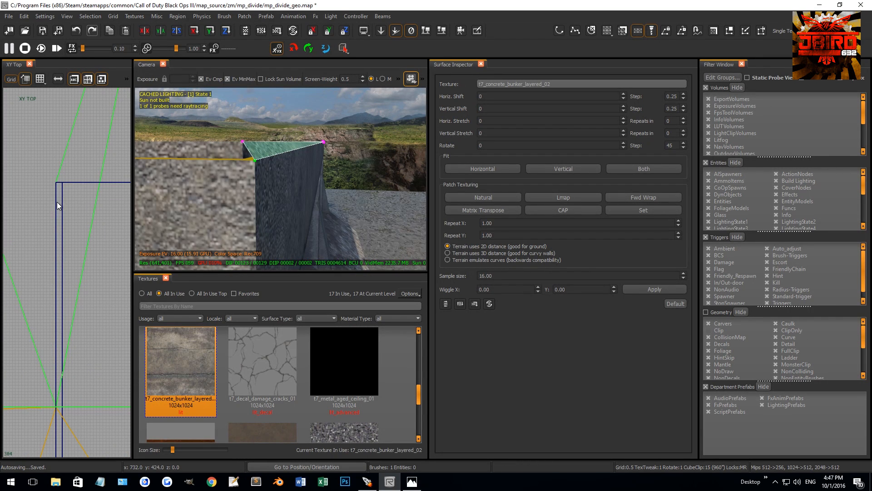
scroll(51, 241, "down", 4)
left_click_drag(53, 242, 68, 273)
key("Escape")
key("Escape")
Apply the caulk texture to the exposed end faces of the cap and the front bevel trim.
scroll(52, 245, "up", 5)
left_click(224, 148, "shift")
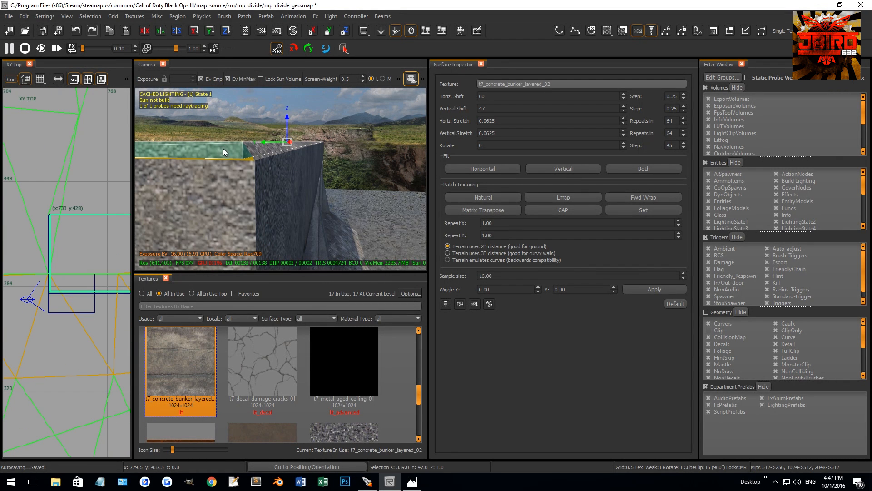
key("Escape")
left_click(239, 154, "ctrl+shift")
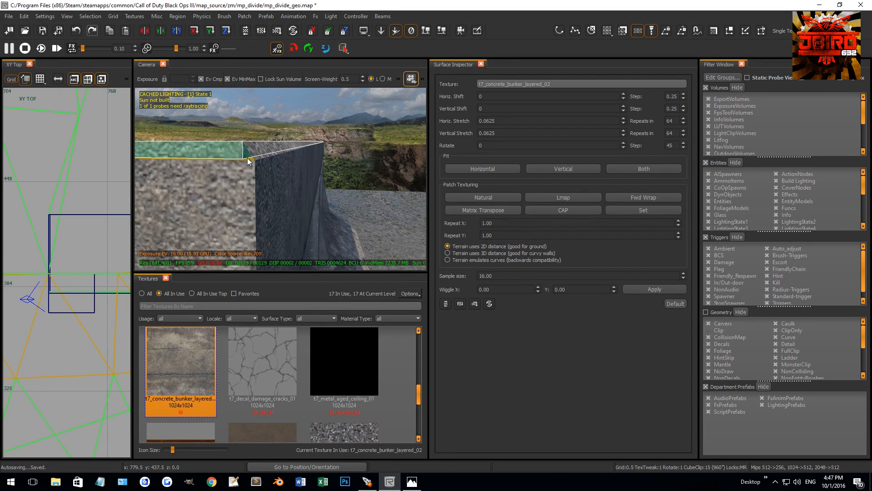
middle_click(249, 159)
key("Escape")
left_click(233, 152, "shift")
key("Escape")
scroll(68, 206, "up", 4)
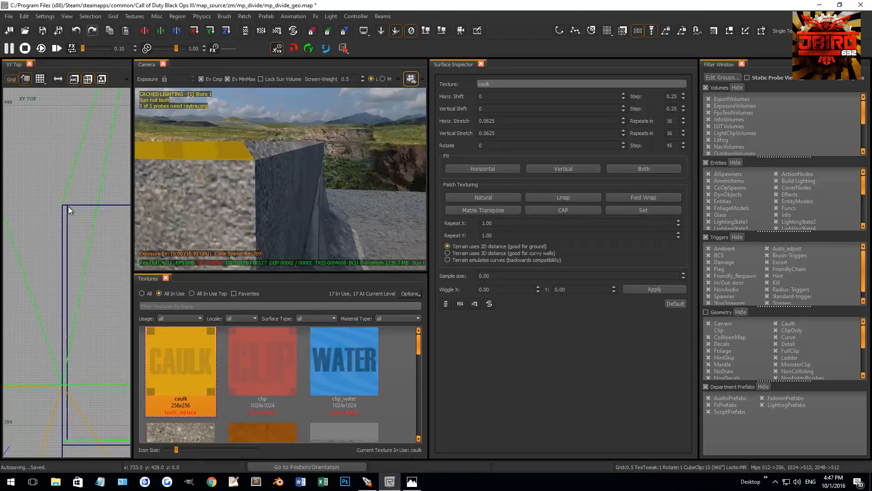
Draw a 1 by 47 unit brush along the cap's shortened end and convert it to a simple terrain patch.
left_click_drag(55, 233, 55, 358)
right_click_drag(55, 358, 63, 227)
scroll(51, 278, "up", 3)
left_click_drag(78, 184, 83, 279)
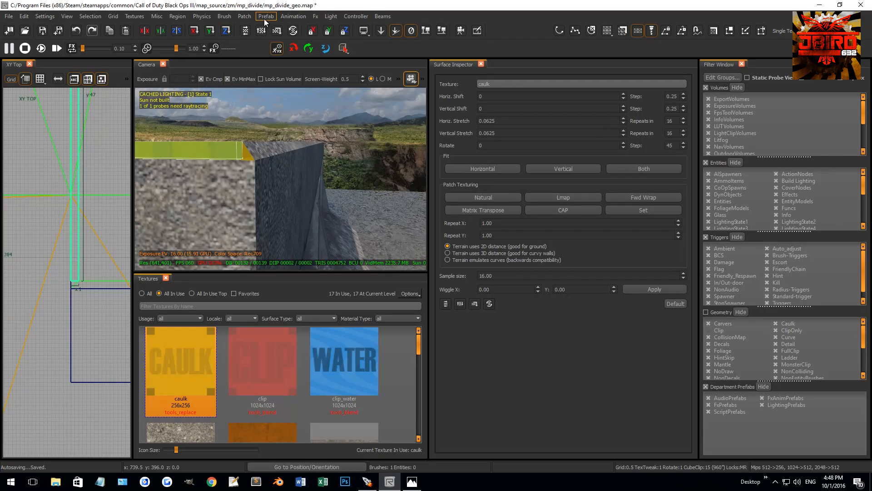
left_click(246, 16)
mouse_move(268, 36)
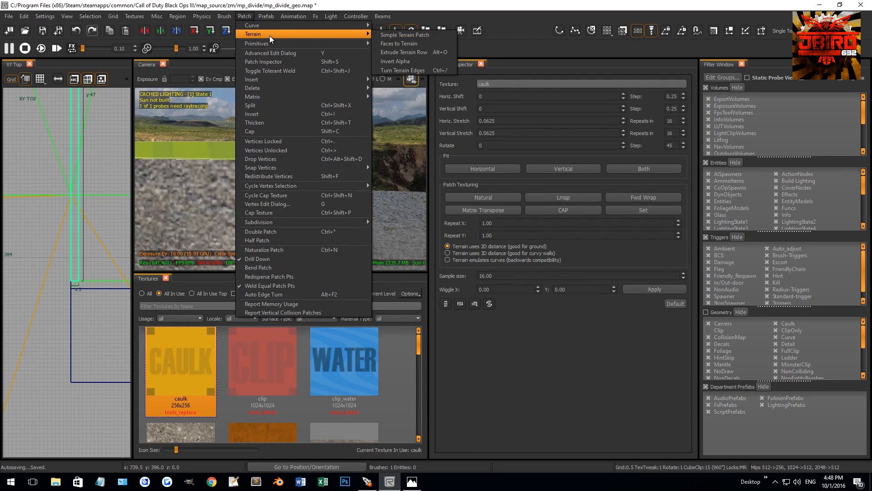
left_click(399, 34)
left_click(464, 235)
Extend the new patch's outer corner vertex so the strip is 48 units long and meets the front trim's corner.
key("v")
scroll(78, 249, "up", 2)
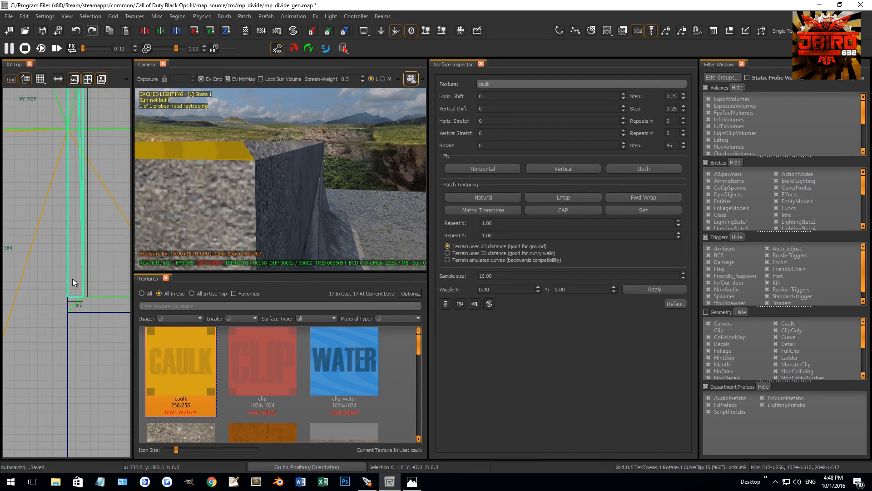
left_click_drag(61, 282, 67, 310)
scroll(60, 298, "down", 3)
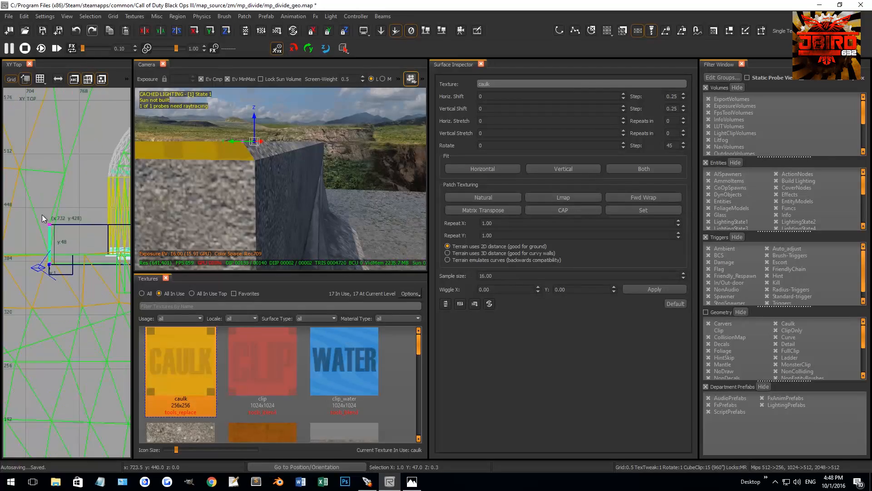
right_click_drag(249, 163, 222, 186)
Lower the strip's outer vertices by 1 unit in the front view to form a beveled edge at the cap's end.
key("v")
scroll(45, 241, "down", 2)
key("ctrl+Tab")
left_click_drag(80, 267, 80, 288)
key("v")
right_click_drag(227, 186, 227, 184)
Texture the beveled end strip with t7_concrete_bunker_layered_02 sampled from the concrete terrain patch.
key("Escape")
left_click(215, 145, "shift")
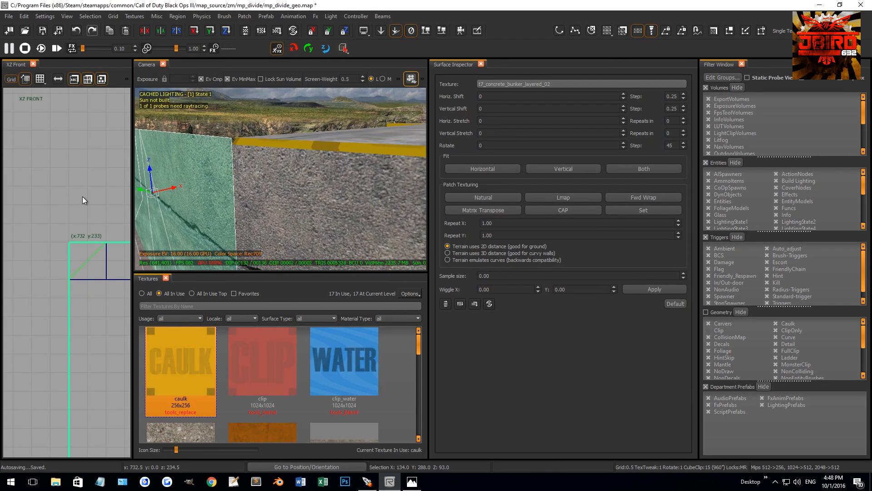
key("Escape")
left_click(269, 144, "shift")
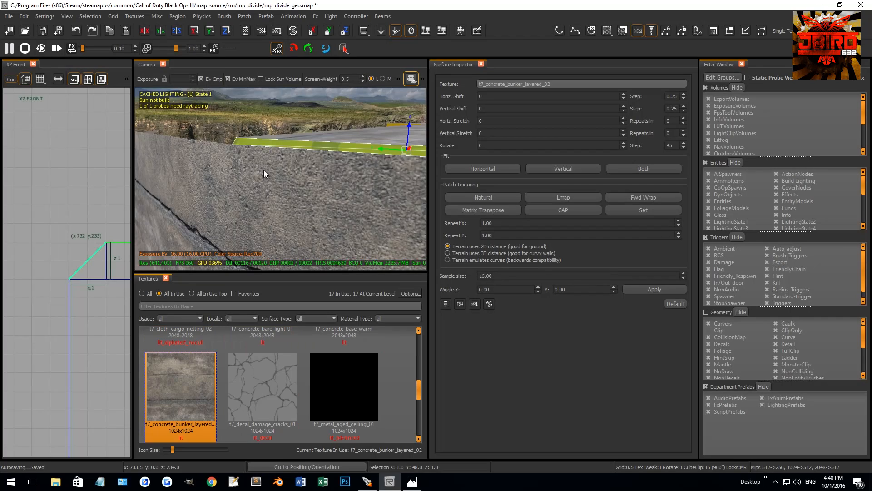
right_click_drag(264, 170, 271, 154)
left_click(285, 151, "shift")
Rotate the concrete texture on the beveled trim by 90 degrees.
left_click_drag(505, 145, 411, 134)
type("90")
key("Return")
right_click_drag(411, 135, 261, 225, "ctrl")
key("Escape")
left_click(290, 231, "shift")
left_click_drag(505, 144, 408, 143)
key("Return")
key("Escape")
right_click_drag(372, 146, 334, 222)
Continue the beveled strip with a further section starting at the wall's back corner, x 732, y 428.
left_click(333, 222, "shift")
key("ctrl+Tab")
key("ctrl+Tab")
scroll(85, 232, "down", 5)
right_click_drag(89, 204, 80, 240)
mouse_move(71, 308)
left_mouse_down()
mouse_move(91, 186)
mouse_move(75, 274)
mouse_move(80, 306)
left_mouse_up()
key("v")
key("b")
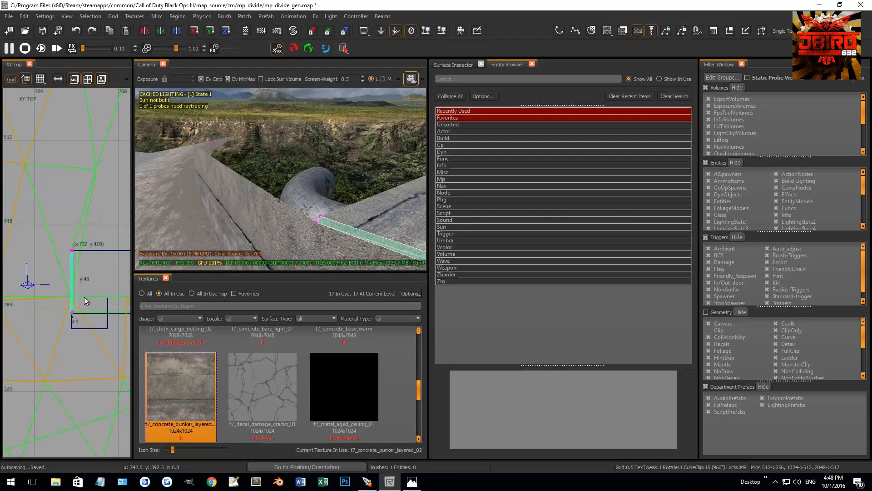
key("b")
left_click_drag(91, 297, 34, 342)
scroll(52, 289, "down", 4)
right_click_drag(69, 252, 52, 291)
Stretch the new strip section's outer vertices along the top of the concrete patch towards the ridge tip.
left_click_drag(42, 336, 95, 175)
right_click_drag(95, 175, 18, 280)
right_click_drag(78, 193, 78, 212)
left_click_drag(18, 300, 88, 206)
scroll(99, 237, "up", 9)
scroll(92, 204, "up", 10)
left_click_drag(104, 189, 83, 261)
key("Escape")
key("Escape")
Undo the last vertex change and reposition the strip's far end vertices at about y 669.5.
right_click_drag(260, 159, 310, 166)
left_click(247, 198, "shift")
key("Escape")
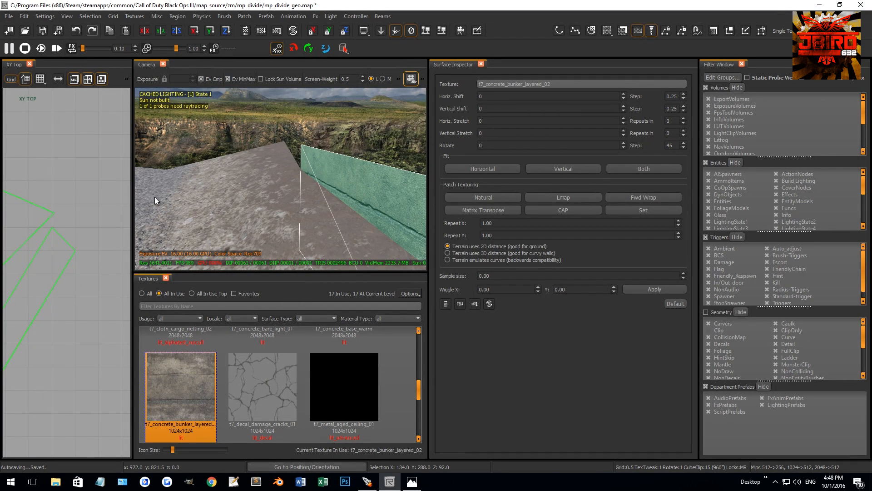
key("ctrl+z")
scroll(80, 200, "down", 3)
scroll(80, 199, "down", 10)
key("v")
left_click_drag(60, 203, 42, 308)
right_click_drag(43, 308, 78, 263)
scroll(79, 280, "down", 3)
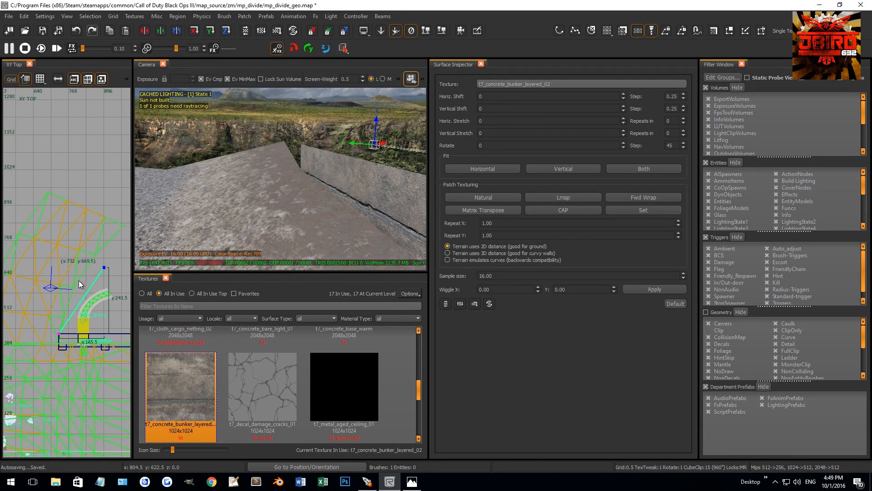
Move the strip's far end vertices to the concrete patch's end at the ridge tip, about x 868.5, y 716.
right_click_drag(186, 182, 217, 189)
key("v")
left_click(225, 174, "shift")
key("v")
left_click_drag(98, 265, 109, 275)
left_click_drag(108, 273, 104, 259)
scroll(99, 255, "up", 12)
left_click_drag(98, 207, 29, 238)
scroll(29, 234, "up", 9)
left_click_drag(31, 275, 56, 282)
Adjust the beveled trim strip's end vertices at the ridge tip to follow the concrete patch's upper edge.
mouse_move(255, 185)
right_mouse_down()
mouse_move(290, 189)
mouse_move(254, 185)
right_mouse_up()
key("Escape")
left_click(303, 196, "shift")
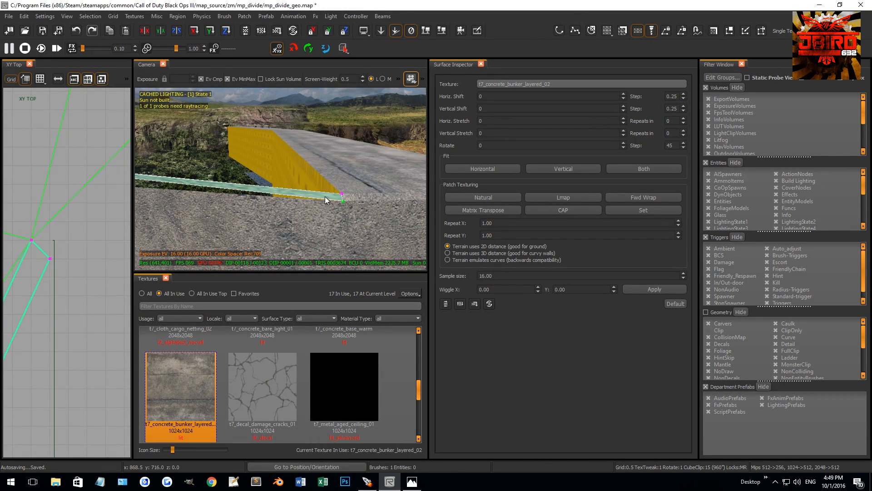
right_click_drag(342, 219, 330, 191)
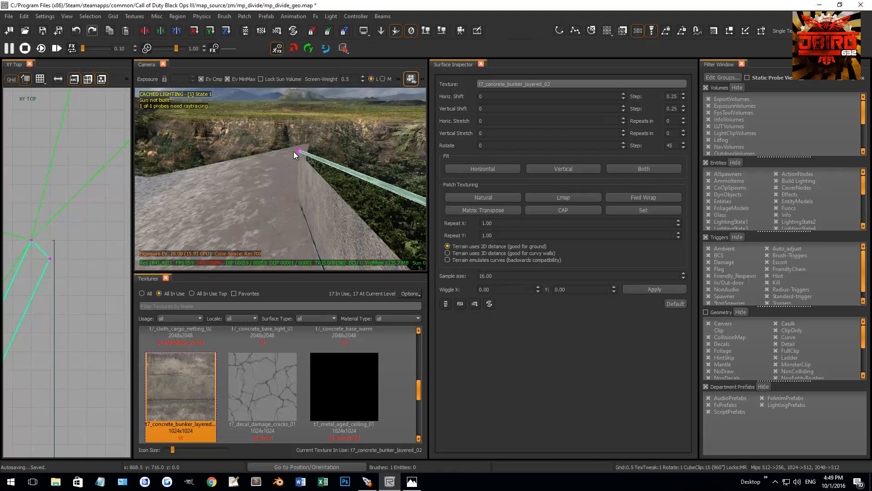
right_click_drag(293, 165, 296, 136)
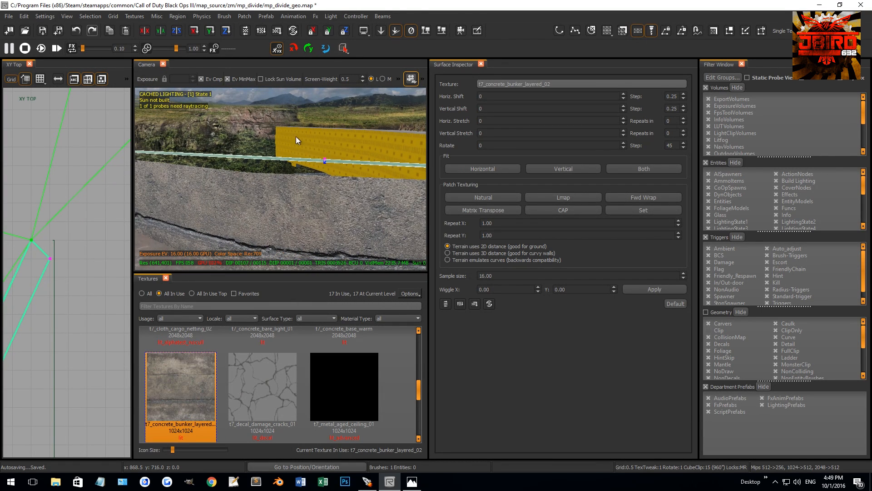
scroll(49, 303, "down", 4)
scroll(50, 304, "up", 4)
left_click_drag(82, 312, 57, 249)
scroll(29, 255, "up", 6)
scroll(66, 257, "down", 2)
right_click_drag(254, 205, 195, 209)
right_click_drag(236, 182, 305, 161)
key("Escape")
key("Escape")
Select the ridge's concrete patch together with the adjoining mud terrain and show their vertices for editing.
left_click(304, 162, "shift")
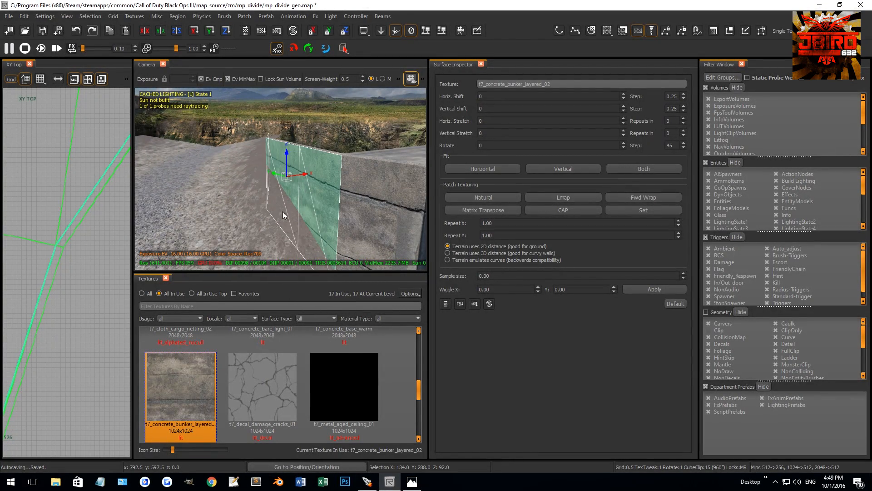
left_click(289, 209, "shift")
right_click_drag(167, 190, 252, 211)
left_click(249, 214, "shift")
scroll(72, 248, "down", 6)
key("v")
right_click_drag(200, 218, 173, 204)
mouse_move(193, 168)
right_mouse_down()
mouse_move(206, 156)
mouse_move(300, 187)
mouse_move(365, 195)
mouse_move(360, 208)
mouse_move(308, 206)
mouse_move(191, 166)
right_mouse_up()
Shift the mud terrain and concrete patch vertices nearest the wall's back corner to reshape the ridge edge.
scroll(48, 246, "down", 11)
right_click_drag(48, 246, 88, 216)
scroll(59, 247, "up", 6)
left_click_drag(77, 221, 58, 221)
scroll(69, 245, "up", 9)
scroll(51, 215, "up", 4)
right_click_drag(268, 156, 287, 164)
scroll(59, 225, "down", 6)
right_click_drag(31, 218, 46, 215)
Select and reposition the remaining vertex rows across the mud ridge and concrete patch, working towards the ridge tip.
left_click_drag(19, 211, 91, 225)
scroll(76, 220, "up", 7)
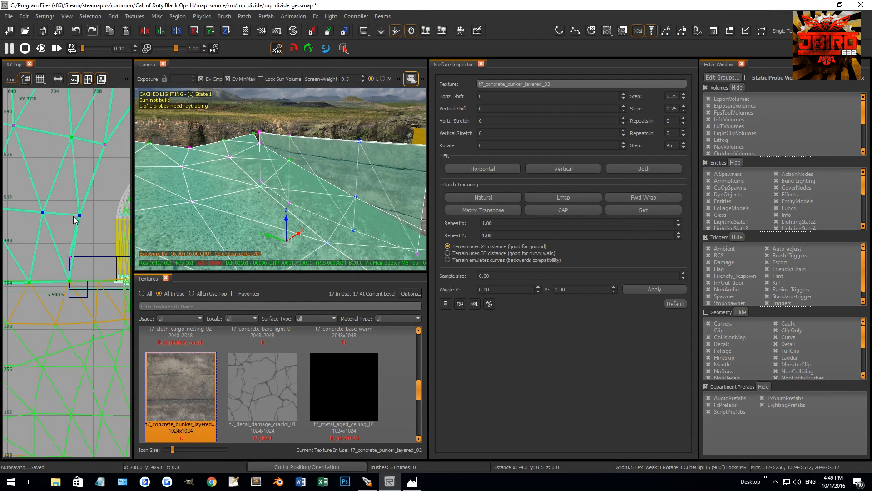
scroll(75, 218, "down", 5)
right_click_drag(69, 196, 60, 227)
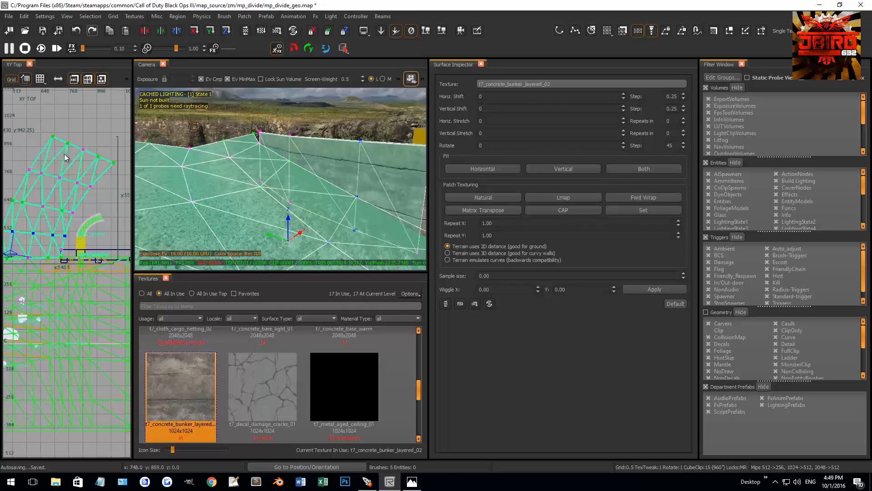
left_click_drag(15, 152, 100, 192)
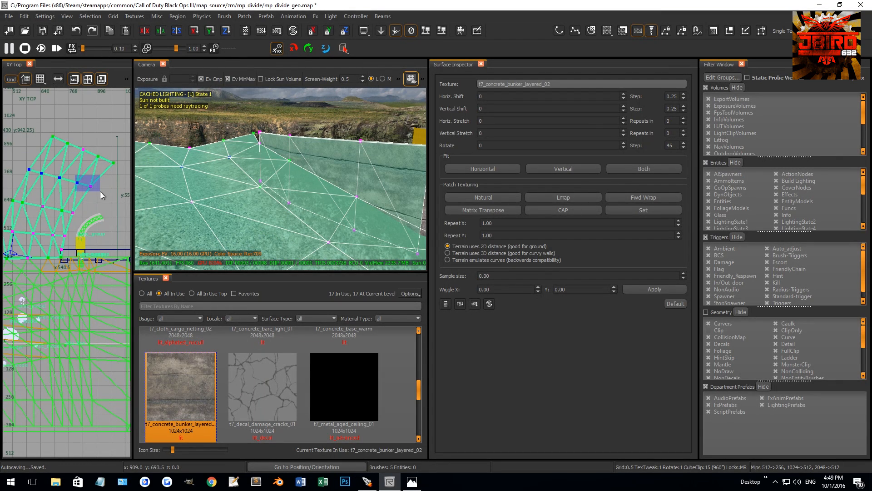
scroll(100, 192, "up", 4)
right_click_drag(232, 174, 253, 164)
key("Escape")
Apply natural texturing to the beveled trim strips and set their texture rotation to 90.
left_click(225, 151, "shift")
key("Escape")
mouse_move(280, 225)
right_mouse_down()
mouse_move(291, 236)
mouse_move(282, 239)
right_mouse_up()
left_click(281, 241, "shift")
left_click(288, 242, "shift")
left_click(281, 241, "shift")
left_click(296, 241, "shift")
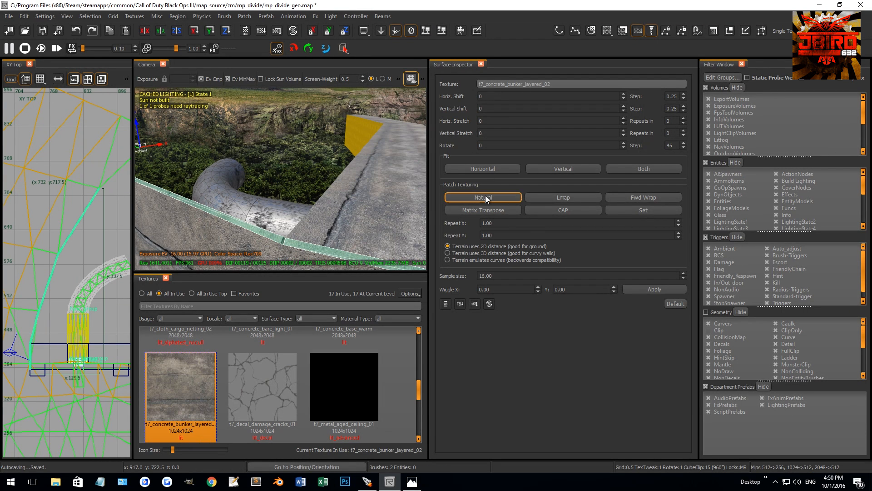
left_click(498, 146)
left_click_drag(497, 148, 424, 152)
type("90")
key("Return")
key("Escape")
Pull in the back edge of the straight wall's concrete top piece.
right_click_drag(198, 134, 319, 190)
left_click(309, 182, "ctrl+shift")
scroll(48, 290, "down", 3)
scroll(93, 302, "up", 13)
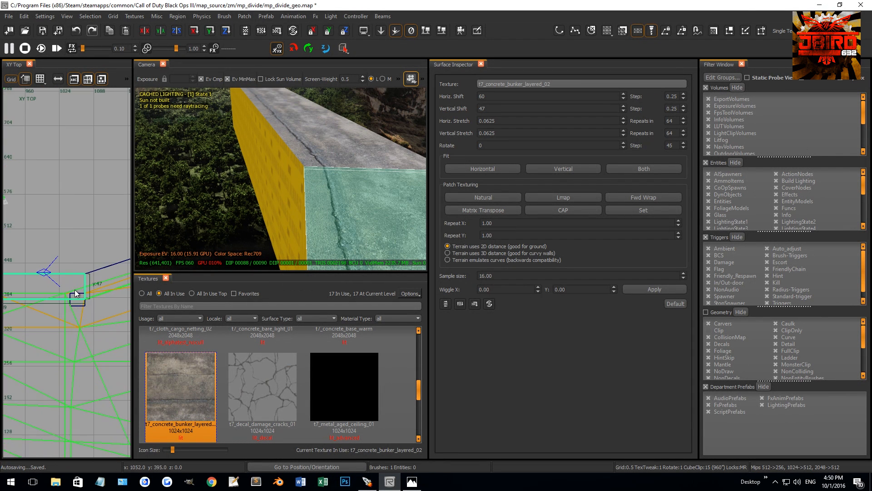
left_click_drag(64, 240, 72, 261)
key("Escape")
Pull the angled wall's concrete top piece in at the back, in line with the straight section.
right_click_drag(385, 249, 378, 250)
left_click(378, 250, "shift")
scroll(84, 256, "down", 4)
scroll(89, 255, "up", 6)
left_click_drag(88, 253, 79, 312)
Set a finer 0.3 grid and nudge the angled top piece's back edge by about 0.3 to meet the straight section's corner.
scroll(80, 309, "up", 7)
scroll(82, 313, "up", 3)
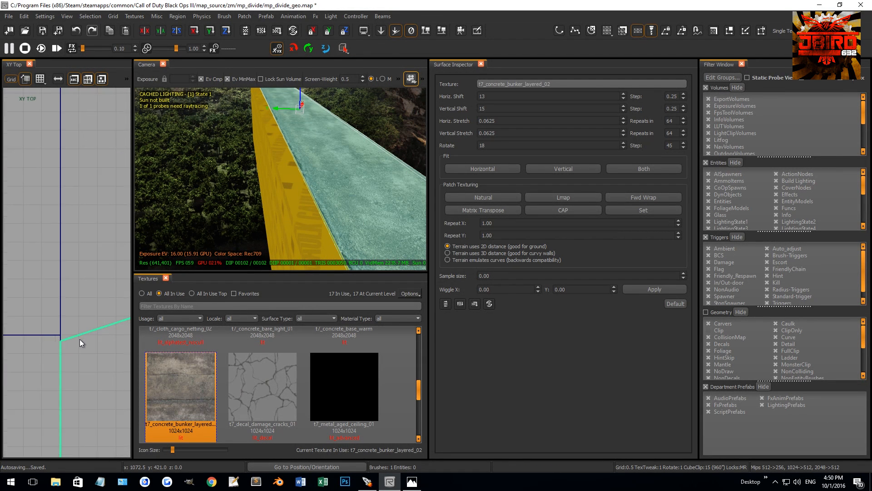
left_click(113, 16)
mouse_move(123, 25)
left_click(227, 26)
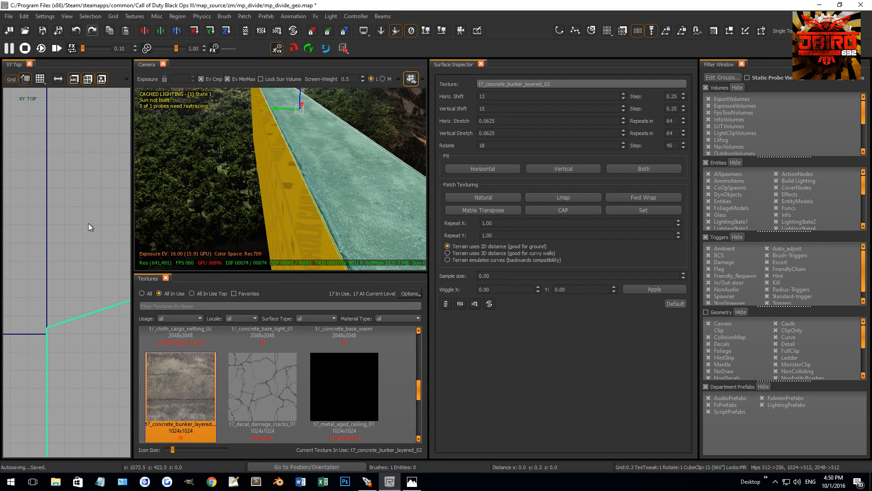
key("Escape")
Pull in the back edge of the caulk brush under the angled wall's top to match the concrete edge.
right_click_drag(320, 227, 335, 194)
left_click(334, 194, "shift")
scroll(48, 279, "down", 11)
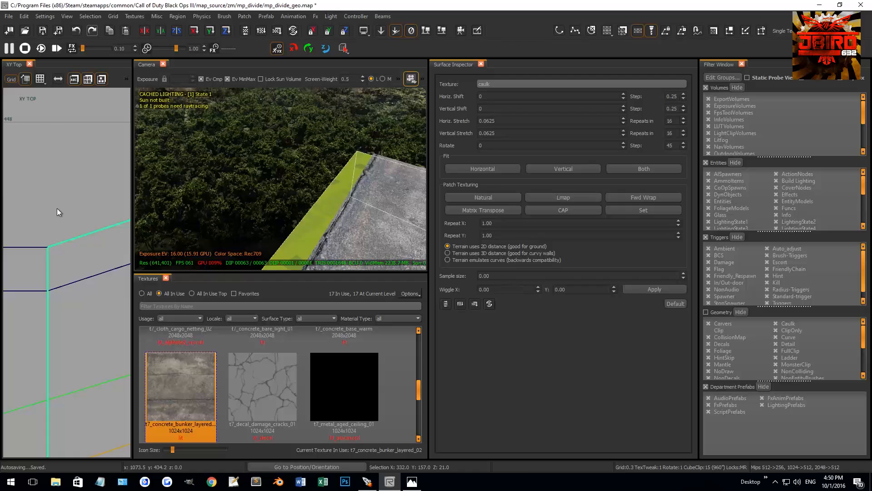
left_click_drag(57, 208, 63, 250)
scroll(63, 275, "up", 2)
scroll(46, 298, "up", 5)
key("Escape")
Resize the lower caulk brush of the angled wall so its back corner meets the straight section.
mouse_move(305, 250)
right_mouse_down()
mouse_move(318, 254)
mouse_move(272, 212)
right_mouse_up()
left_click(271, 212, "shift")
right_click_drag(109, 203, 117, 280)
mouse_move(61, 126)
left_mouse_down()
mouse_move(87, 325)
mouse_move(93, 316)
left_mouse_up()
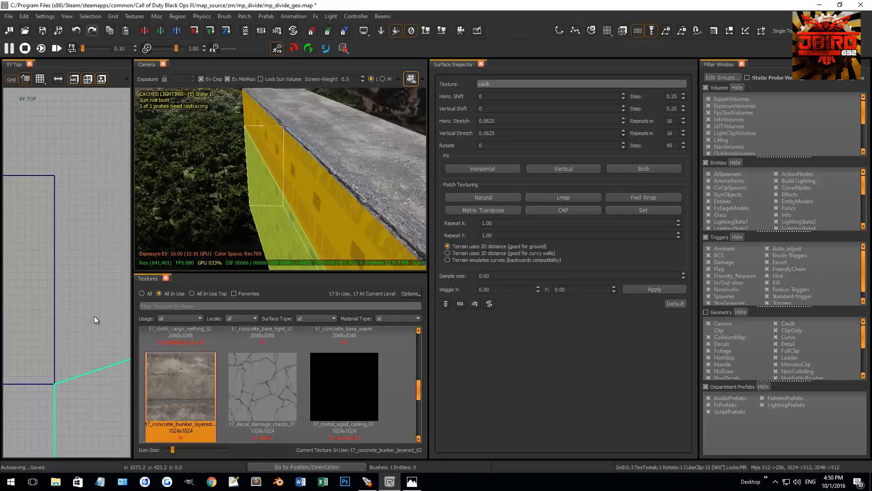
key("Escape")
Align the back edges of the remaining brushes at the junction between the straight and angled wall sections.
right_click_drag(324, 189, 300, 173)
left_click(300, 173, "shift")
scroll(74, 259, "down", 5)
mouse_move(59, 209)
left_mouse_down()
mouse_move(54, 279)
mouse_move(91, 271)
left_mouse_up()
key("Escape")
left_click(299, 228, "shift")
left_click_drag(33, 272, 39, 259)
key("Escape")
Select the blocks beneath the straight wall's rear side and resize their back edge to about y 424.
mouse_move(355, 190)
right_mouse_down()
mouse_move(309, 195)
mouse_move(286, 188)
mouse_move(288, 166)
mouse_move(279, 170)
right_mouse_up()
left_click(285, 187, "shift")
left_click(295, 161, "shift")
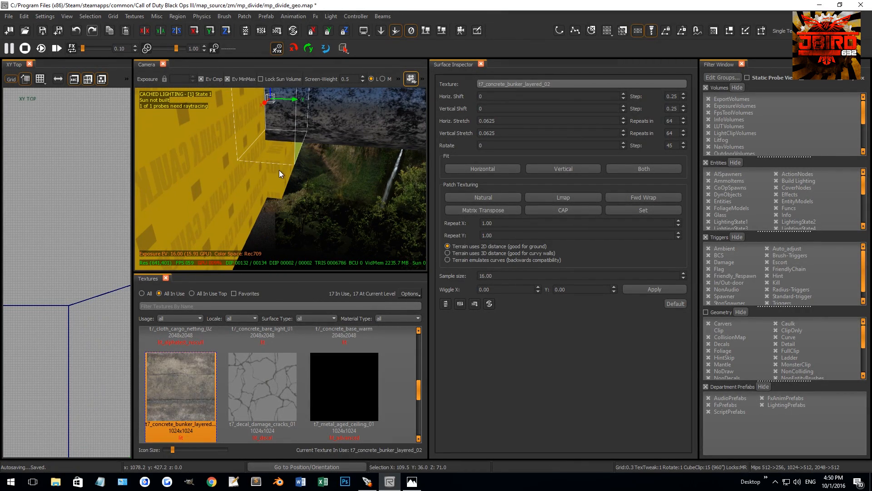
scroll(116, 223, "down", 10)
right_click_drag(71, 263, 85, 243)
scroll(68, 244, "up", 2)
scroll(67, 244, "up", 1)
key("1")
left_click_drag(77, 225, 77, 244)
scroll(82, 263, "up", 10)
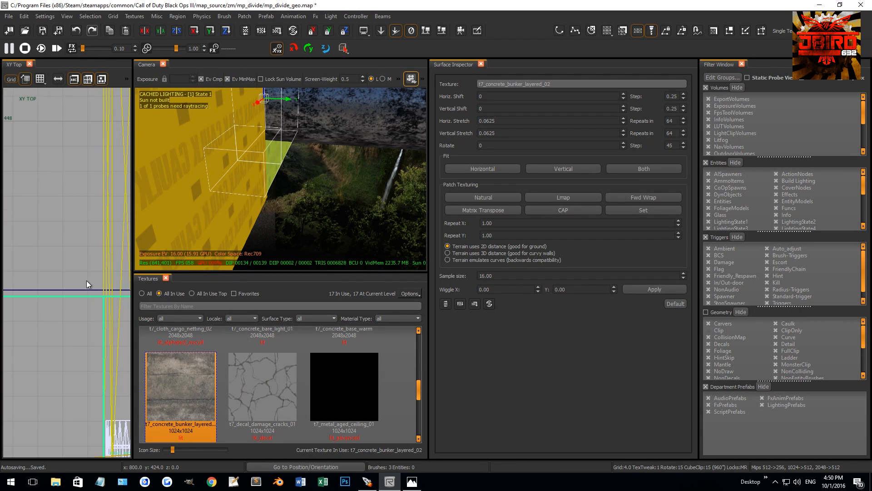
left_click_drag(88, 274, 89, 256)
key("Escape")
Reduce the selected ridge concrete patch piece to the single section nearest the gap at the straight wall.
mouse_move(246, 176)
right_mouse_down()
mouse_move(268, 186)
mouse_move(279, 167)
mouse_move(260, 172)
mouse_move(257, 161)
right_mouse_up()
left_click(261, 166, "shift")
key("Escape")
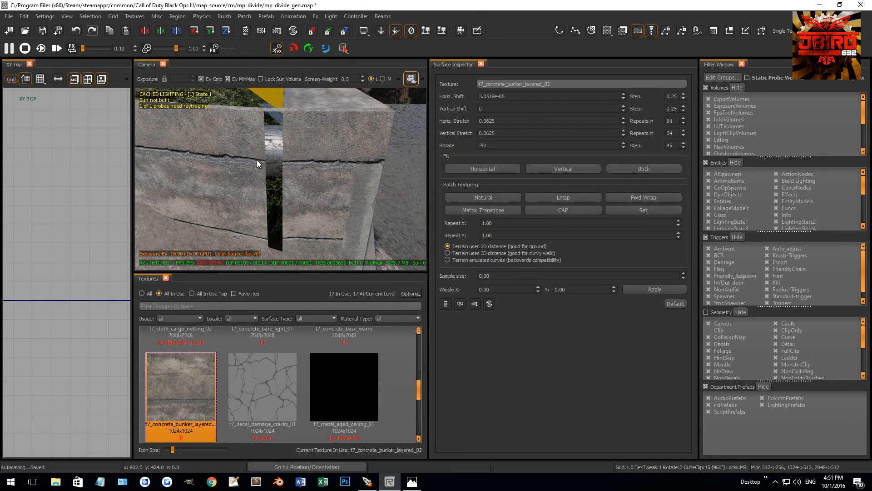
left_click(250, 152, "shift")
right_click_drag(186, 230, 237, 193)
key("v")
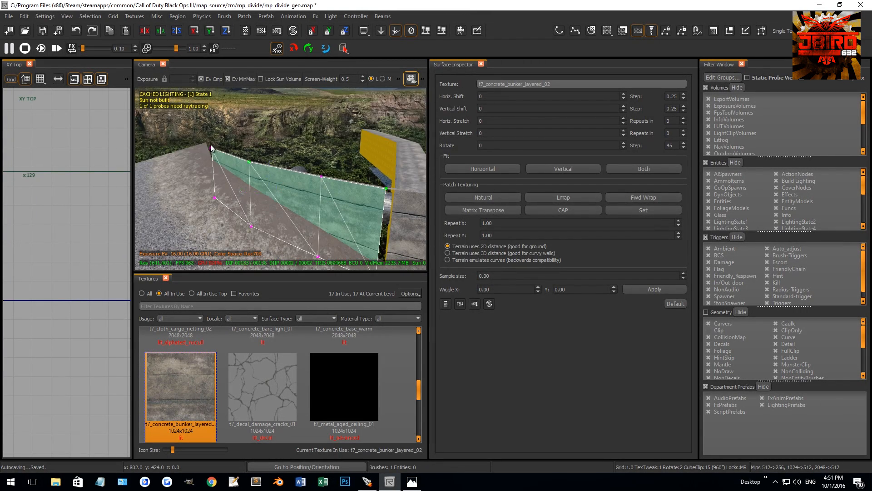
key("BackSpace")
key("BackSpace")
Move the short concrete section's vertices on a 0.5 grid to close the gap at the straight wall's back corner.
scroll(57, 248, "down", 10)
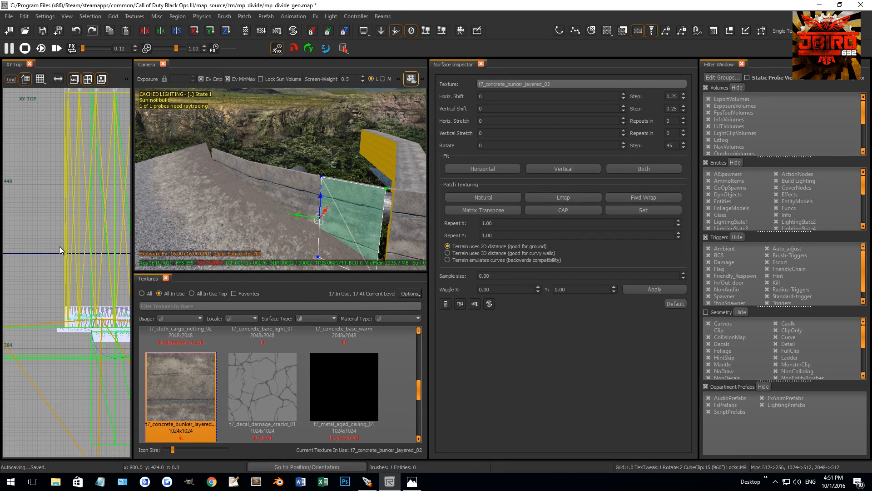
scroll(70, 250, "down", 2)
right_click_drag(56, 245, 65, 234)
scroll(59, 220, "up", 5)
left_click_drag(67, 209, 40, 132)
scroll(49, 303, "up", 8)
key("bracketleft")
scroll(37, 294, "up", 1)
right_click_drag(7, 128, 33, 173)
scroll(49, 196, "up", 9)
left_click_drag(105, 313, 77, 301)
Convert the straight wall's concrete top face to a terrain patch with Faces to Terrain and show its vertices.
right_click_drag(264, 208, 274, 202)
key("Escape")
left_click(267, 197, "shift")
left_click(245, 16)
mouse_move(270, 44)
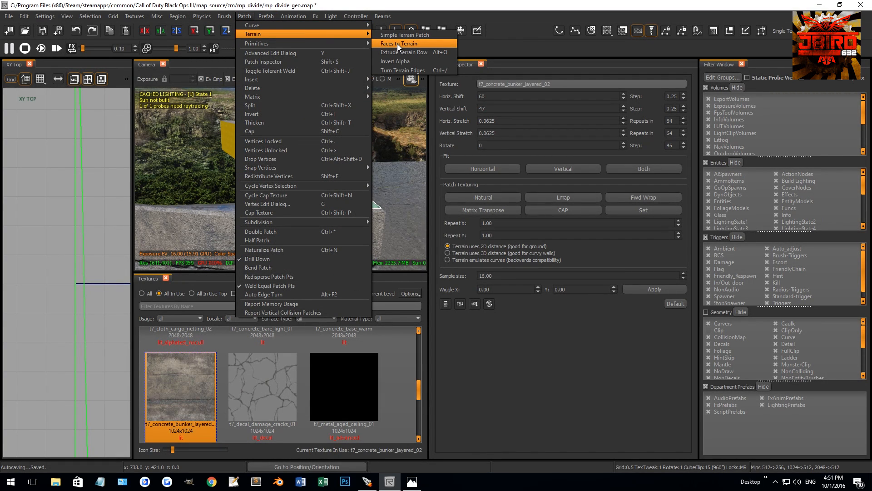
left_click(398, 43)
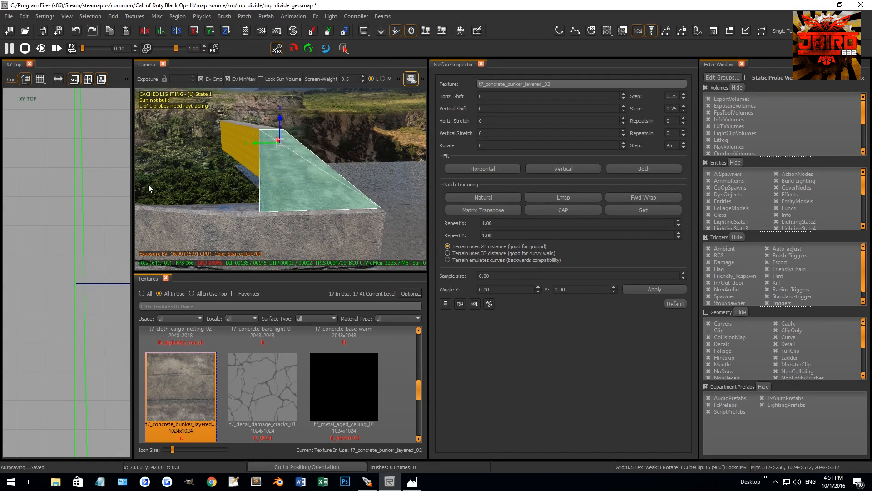
scroll(80, 226, "down", 2)
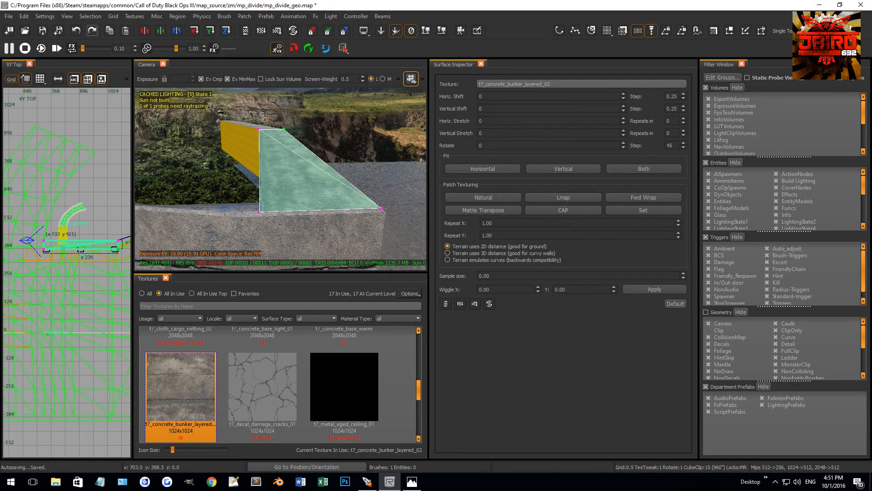
Move the terrain patch's rear vertices up to the mud ridge's tip at about y 717 and align them with it.
left_click_drag(80, 257, 113, 260)
right_click_drag(72, 242, 62, 266)
left_click_drag(63, 265, 16, 187)
scroll(35, 233, "up", 2)
scroll(35, 233, "down", 3)
scroll(56, 235, "down", 3)
scroll(59, 215, "up", 13)
right_click_drag(17, 186, 40, 185)
scroll(31, 171, "up", 2)
scroll(62, 188, "up", 6)
left_click_drag(50, 212, 29, 196)
Split the terrain patch with an additional vertex row and move its ridge-side vertex toward the bend in the ridge.
scroll(31, 188, "down", 4)
right_click_drag(219, 165, 273, 196)
key("v")
Select the concrete trim along the ridge and shift its bend vertices to meet the neighbouring ridge edges on the 0.5 grid.
key("v")
left_click_drag(337, 180, 350, 193)
right_click_drag(351, 192, 344, 199)
left_click_drag(170, 157, 200, 179, "shift")
key("shift+x")
scroll(81, 223, "down", 13)
right_click_drag(66, 219, 86, 198)
mouse_move(47, 236)
left_mouse_down()
mouse_move(74, 259)
mouse_move(66, 247)
mouse_move(79, 226)
mouse_move(61, 216)
mouse_move(61, 245)
left_mouse_up()
scroll(58, 241, "up", 11)
scroll(89, 217, "up", 9)
right_click_drag(253, 154, 279, 184)
key("v")
key("Escape")
left_click(268, 186, "shift")
key("v")
left_click_drag(38, 198, 65, 213)
scroll(64, 213, "down", 11)
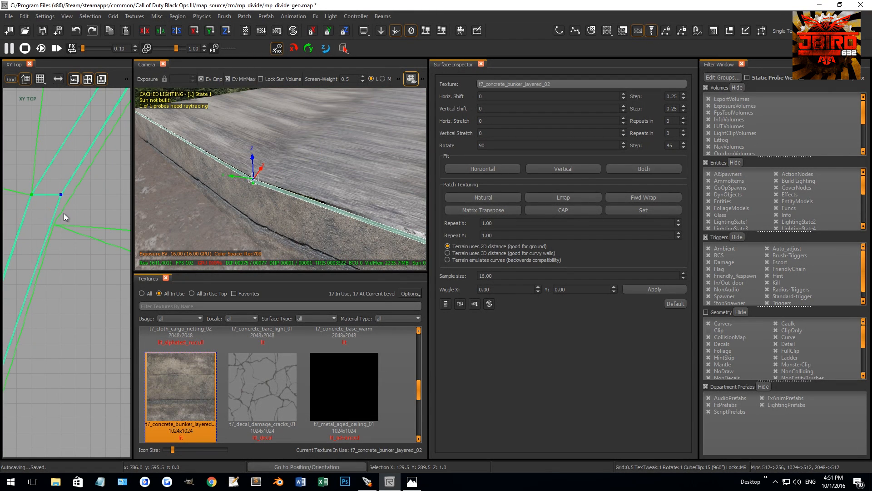
scroll(39, 303, "up", 8)
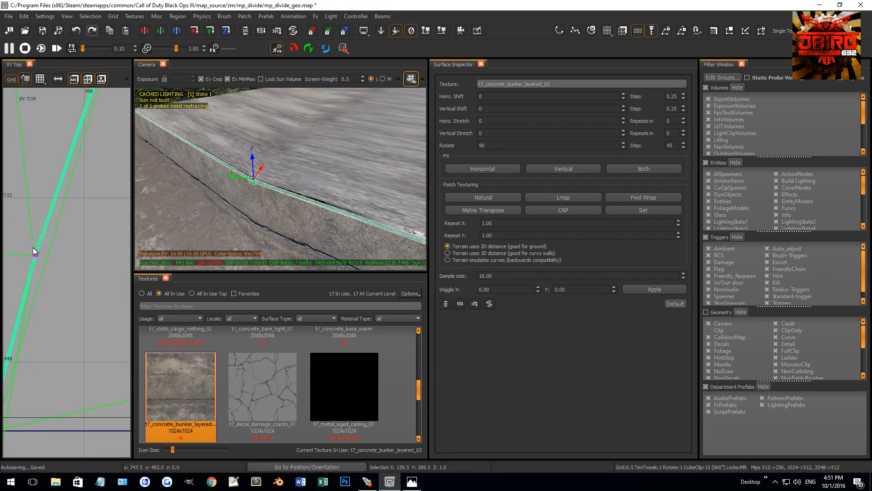
left_click_drag(28, 266, 32, 265)
scroll(47, 295, "down", 6)
right_click_drag(53, 313, 51, 303)
scroll(51, 301, "up", 6)
scroll(54, 345, "up", 7)
Reselect the large terrain patch and snap its ridge-side vertex onto the bend of the ridge trim.
key("Escape")
left_click(280, 178, "shift")
scroll(280, 178, "down", 3)
key("v")
scroll(58, 248, "down", 5)
scroll(58, 248, "up", 4)
scroll(64, 220, "down", 9)
scroll(68, 203, "up", 8)
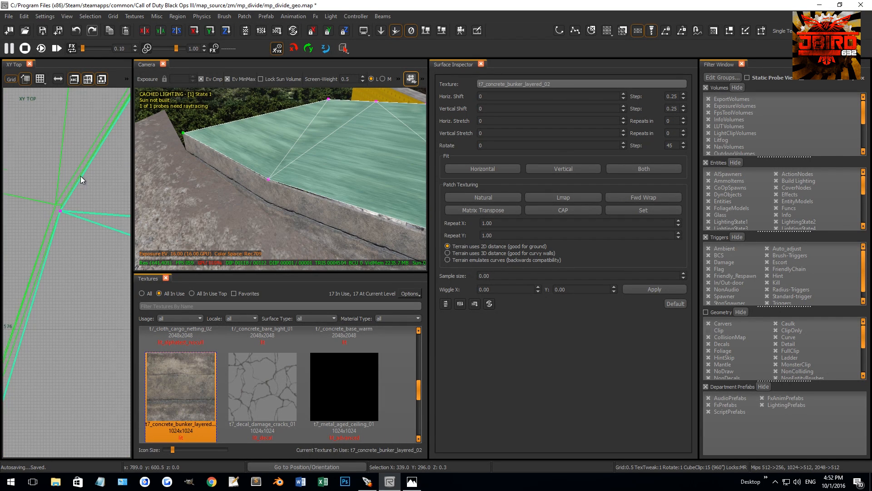
left_click(50, 189)
left_click_drag(61, 212, 91, 167)
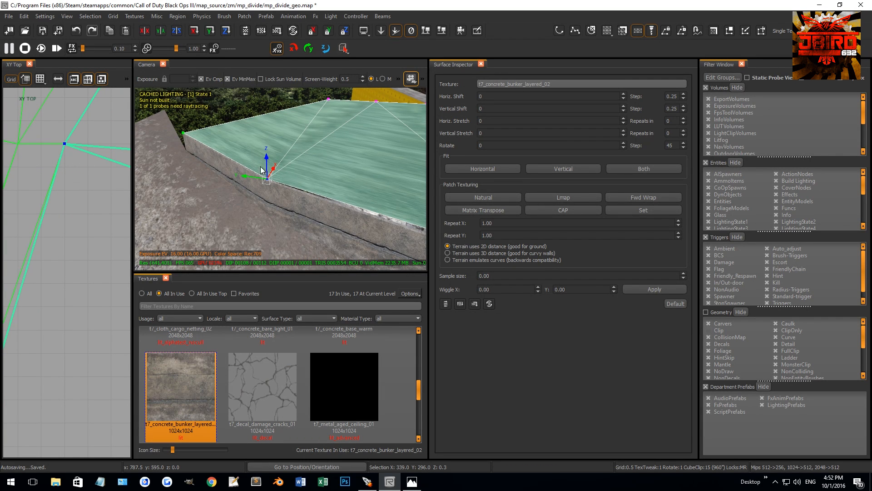
Split the patch between the ridge bend and the wall corner, and place the new ridge-side vertex on the trim edge.
right_click_drag(260, 167, 291, 166)
left_click(360, 159, "shift")
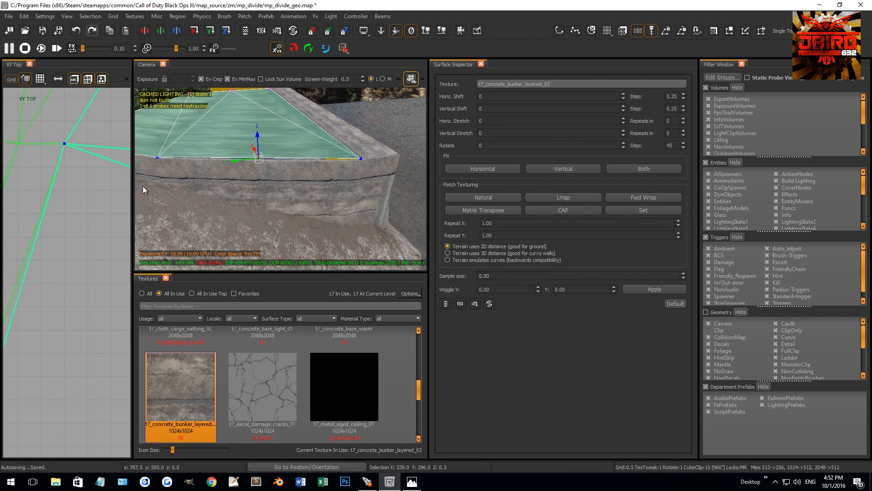
key("shift+x")
left_click_drag(285, 173, 286, 175)
scroll(66, 205, "down", 9)
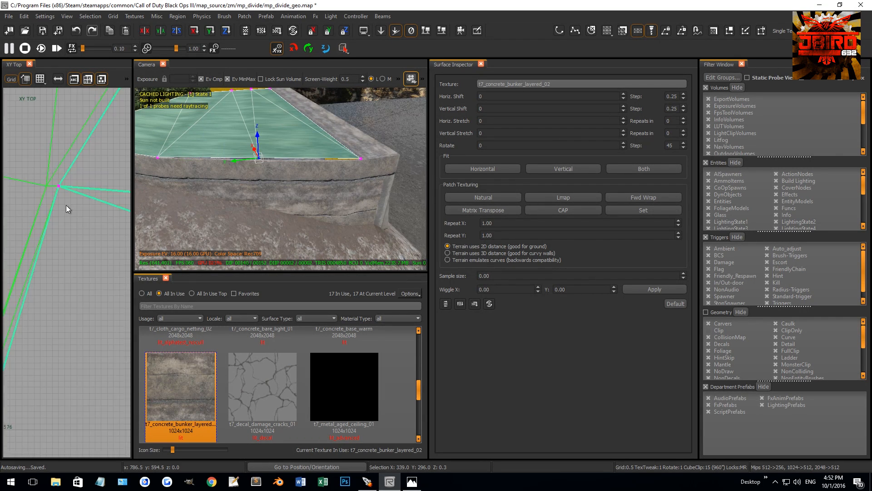
right_click_drag(20, 284, 39, 221)
scroll(39, 221, "up", 3)
left_click_drag(49, 223, 47, 254)
scroll(55, 275, "up", 5)
mouse_move(61, 204)
left_mouse_down()
mouse_move(75, 219)
mouse_move(69, 212)
left_mouse_up()
Add another split beside the straight wall's corner and fit its ridge-side vertex to the trim edge to close the gap.
key("v")
right_click_drag(291, 179, 298, 195)
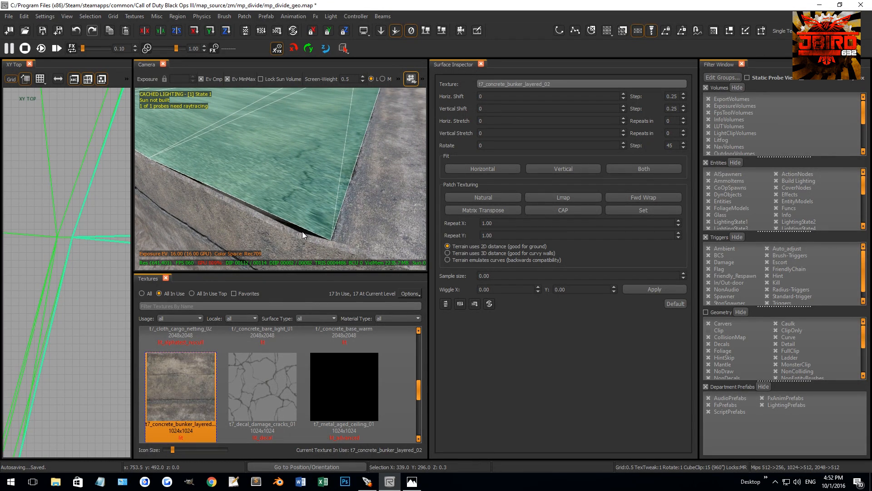
right_click_drag(304, 230, 275, 191)
left_click(225, 152)
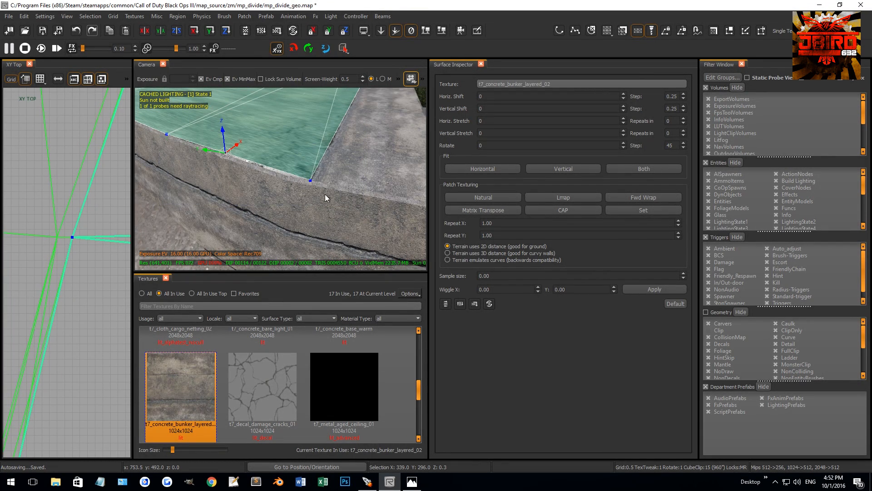
scroll(83, 257, "up", 3)
right_click_drag(59, 268, 63, 217)
scroll(58, 262, "up", 6)
left_click_drag(66, 204, 56, 307)
scroll(46, 300, "up", 9)
key("v")
right_click_drag(262, 187, 281, 264)
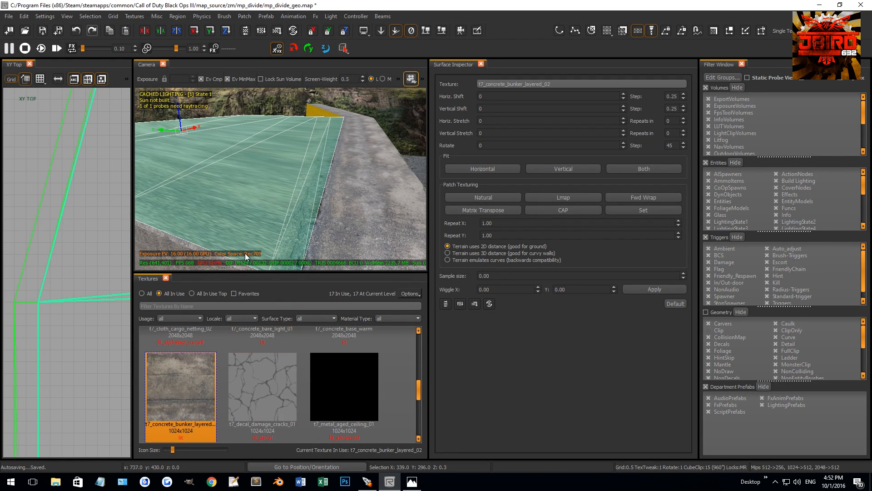
Move the patch's far corner vertex toward the ridge tip and delete the whole large terrain patch.
right_click_drag(274, 173, 307, 175)
scroll(65, 261, "down", 8)
key("v")
scroll(63, 262, "down", 6)
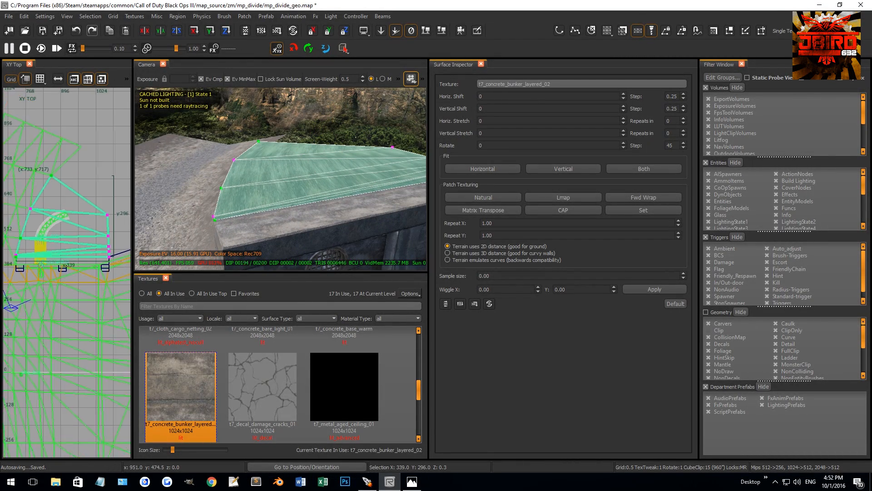
left_click_drag(119, 228, 79, 197)
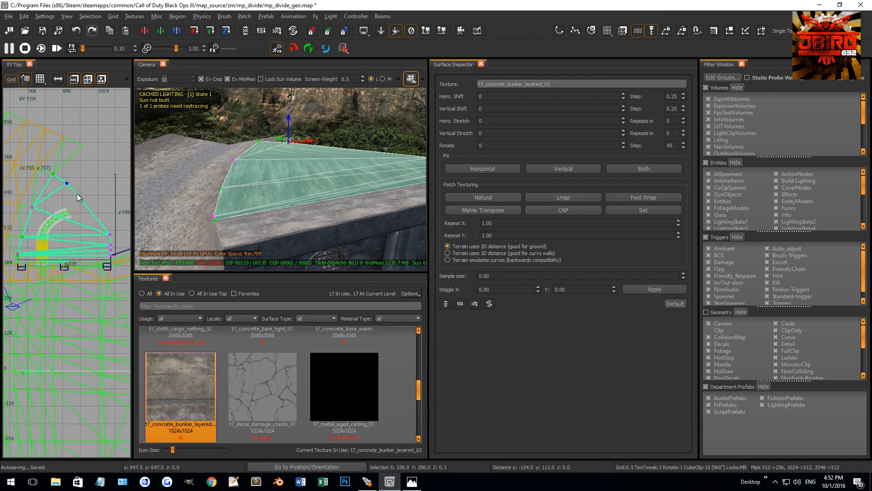
key("Escape")
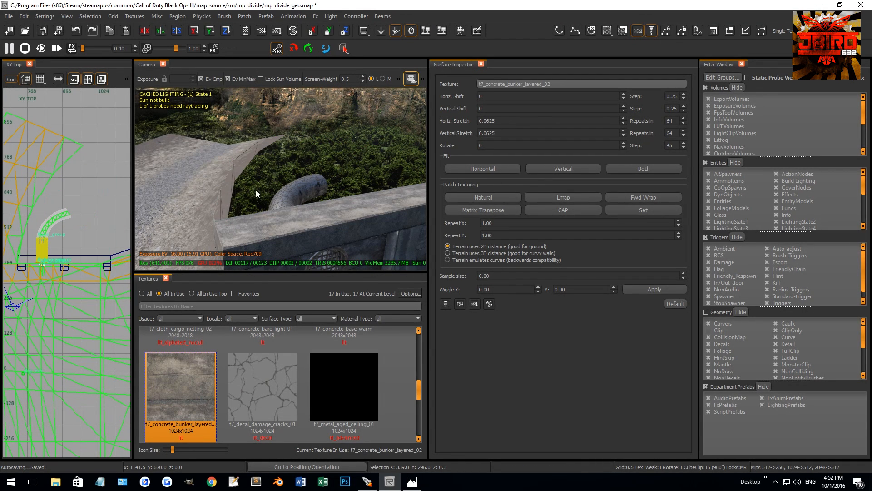
Try to convert the straight wall's top face to a terrain patch and rotate it by 120 degrees.
left_click(268, 223, "shift")
left_click(244, 16)
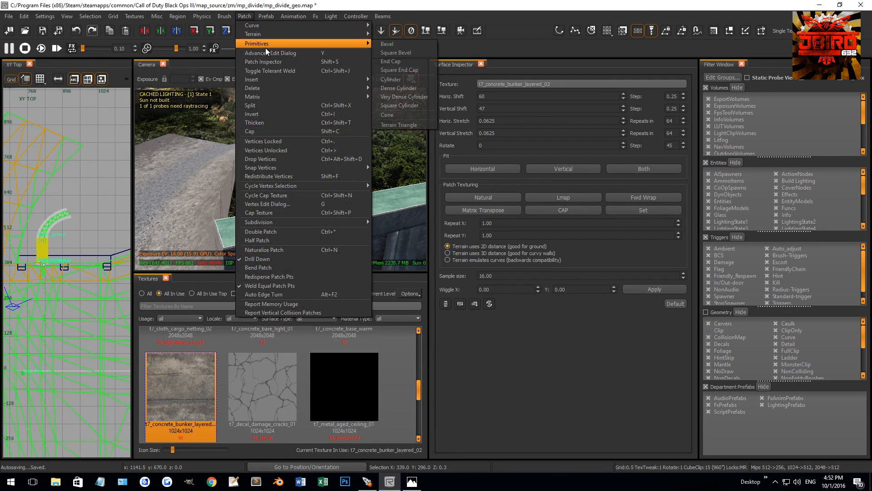
left_click(390, 44)
scroll(56, 236, "down", 1)
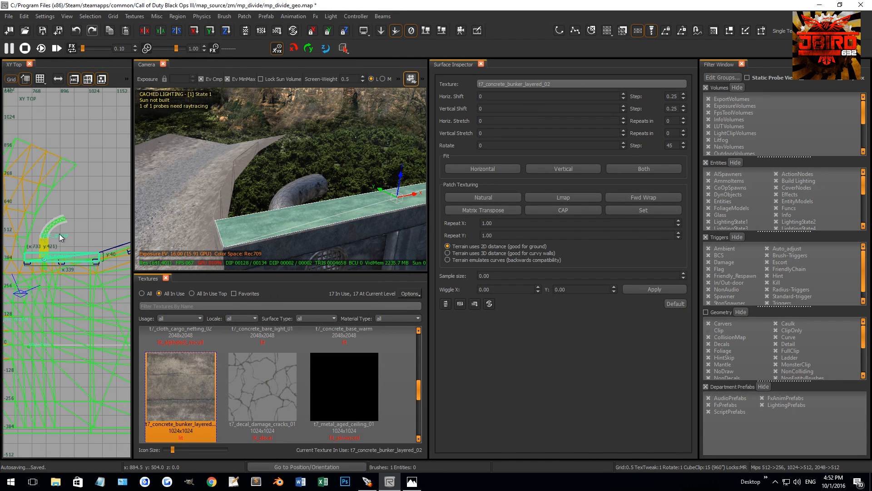
left_click_drag(113, 282, 114, 283, "alt+shift")
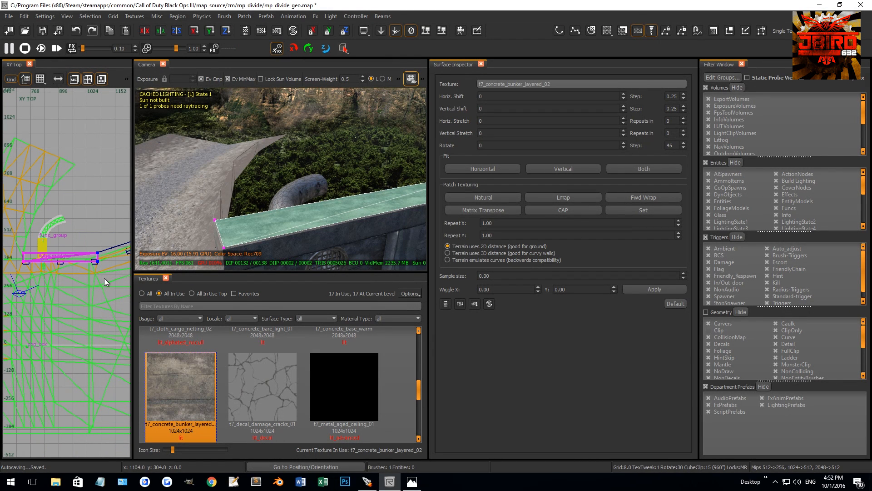
key("ctrl+z")
key("ctrl+z")
key("ctrl+z")
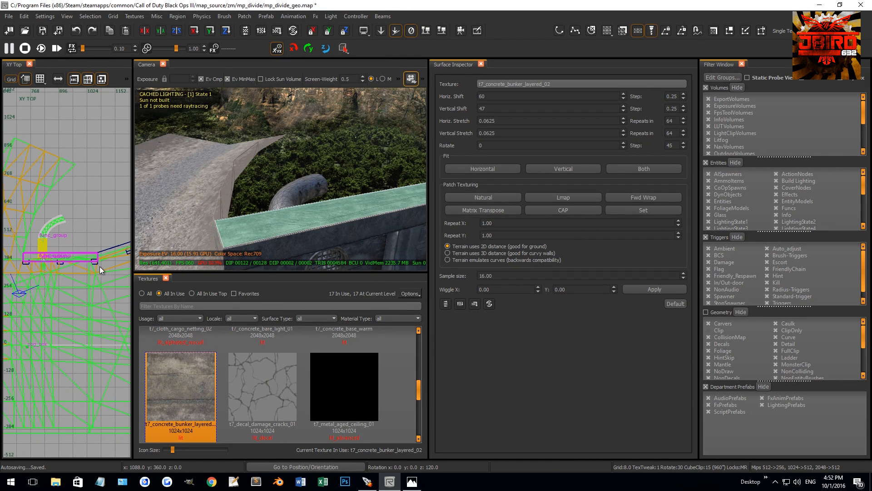
Try to reshape the straight wall's top piece by moving its end vertices.
key("v")
key("v")
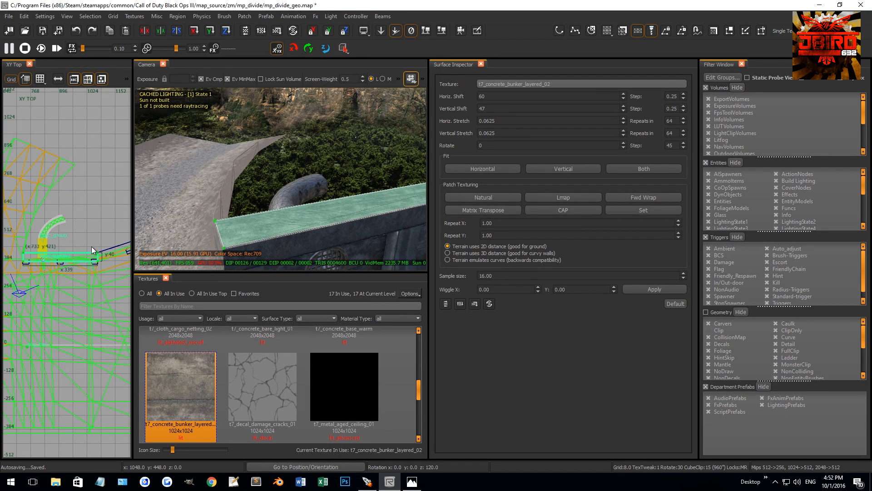
right_click_drag(107, 276, 90, 261)
key("v")
left_click(293, 214, "shift")
left_click(292, 214, "shift")
right_click_drag(223, 225, 230, 216)
right_click_drag(57, 240, 67, 246)
right_click_drag(186, 238, 202, 232)
key("Escape")
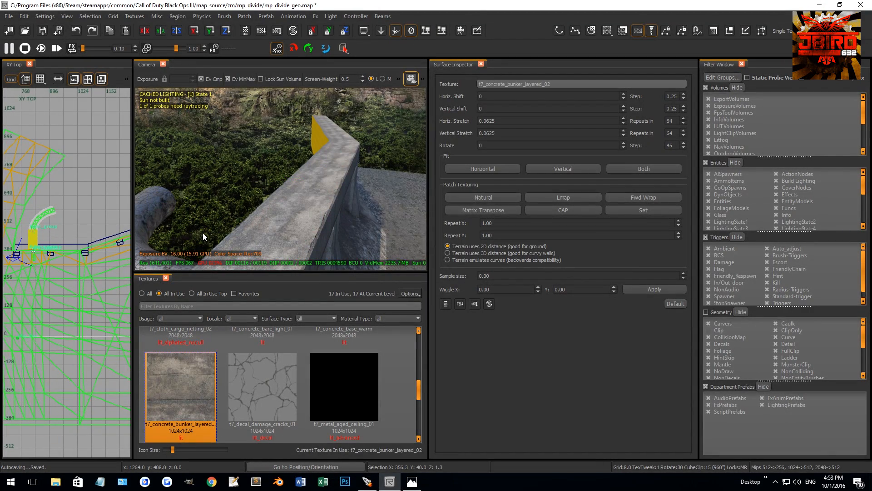
Convert the straight wall's top face with Faces to Terrain and move its far end vertices up to the ridge tip.
left_click(318, 211, "shift")
left_click(245, 16)
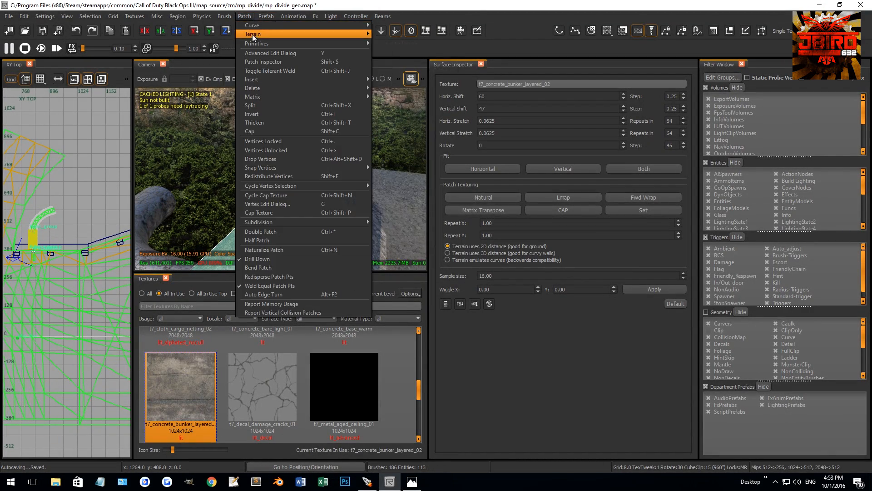
left_click(439, 37)
left_click_drag(105, 274, 60, 207)
scroll(42, 177, "up", 8)
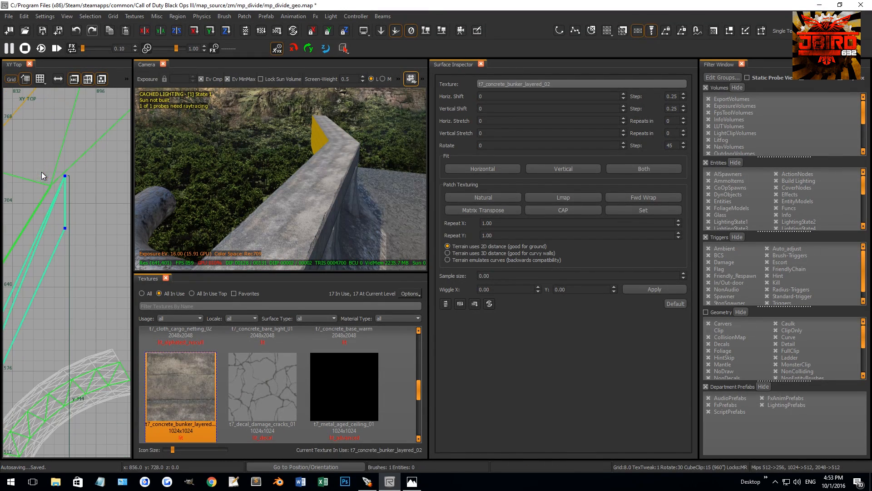
Rotate the strip's end edge by 60 degrees plus a 5 degree correction and align it with the ridge tip on the 0.5 grid.
key("r")
key("2")
left_click_drag(81, 217, 97, 189)
key("r")
scroll(55, 192, "up", 4)
key("r")
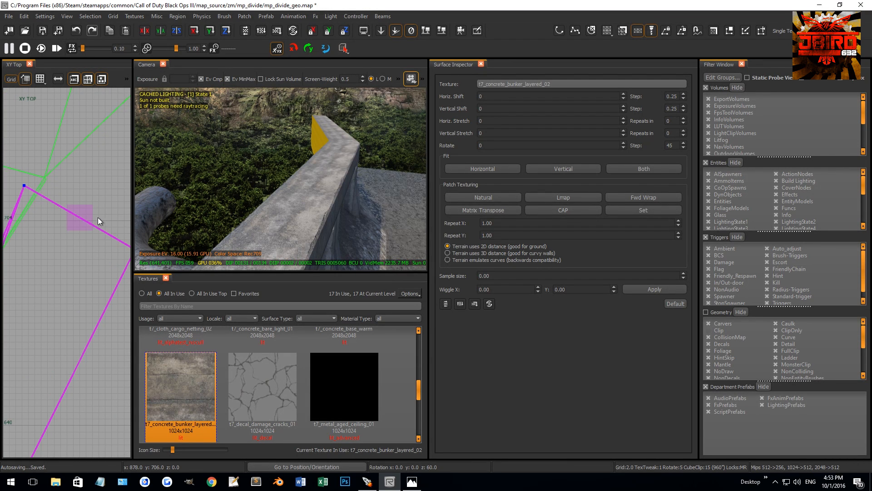
key("r")
left_click_drag(26, 188, 60, 180)
scroll(53, 180, "up", 4)
key("bracketleft")
key("bracketleft")
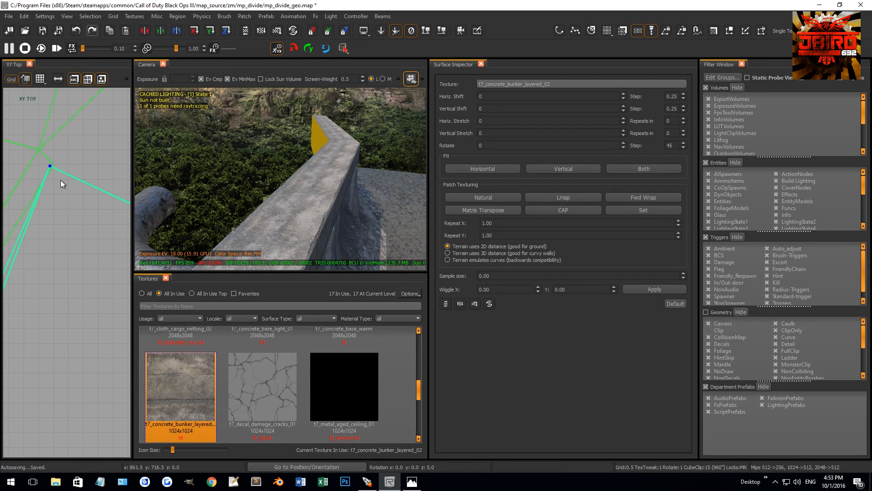
Move the strip's front corner vertex at the straight wall across to the wall's rear edge on the 16 grid.
scroll(62, 181, "down", 10)
scroll(32, 295, "up", 8)
key("bracketright")
key("bracketright")
key("bracketright")
key("bracketright")
key("bracketright")
left_click_drag(27, 318, 2, 348)
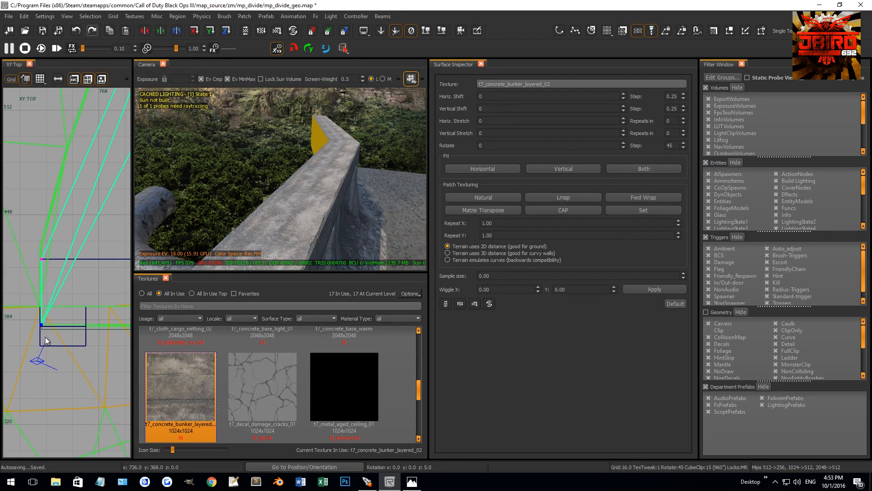
left_click_drag(41, 324, 120, 271)
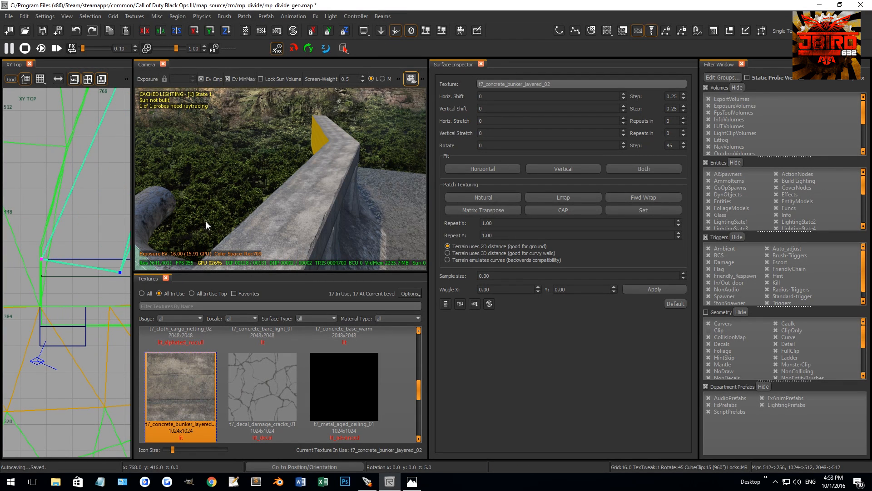
Duplicate the straight wall's top piece and rotate the copy by 90 degrees to serve as a width guide.
key("Escape")
right_click_drag(325, 189, 337, 200)
left_click(336, 200, "shift")
right_click_drag(73, 257, 78, 256)
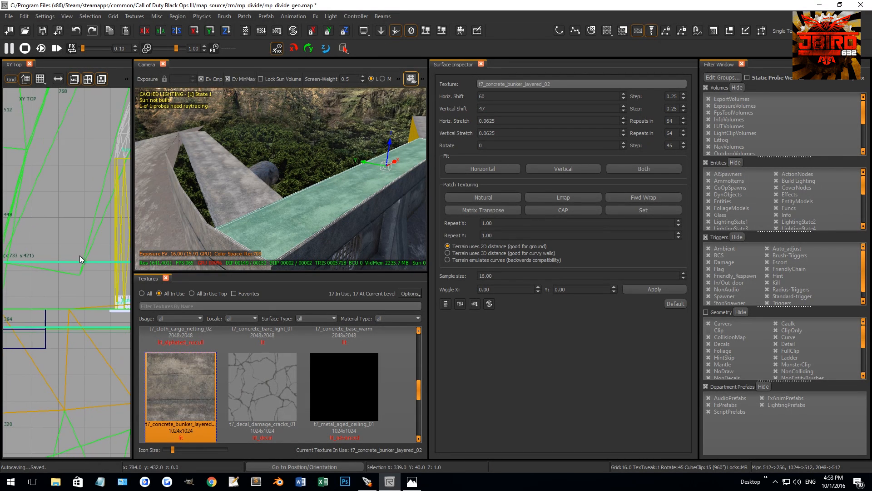
scroll(74, 260, "down", 5)
key("4")
key("r")
left_click_drag(80, 276, 90, 278)
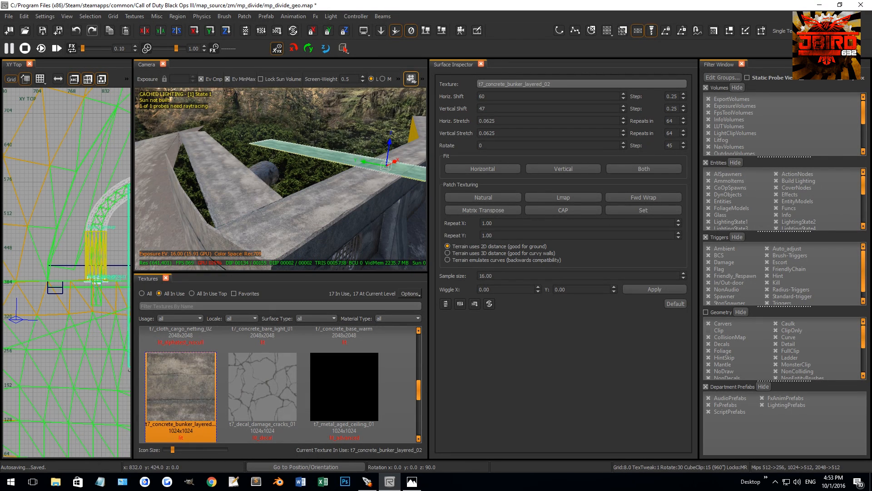
Align the rotated guide piece with the strip's corner at the straight wall, refining its position on the 0.5 grid.
right_click_drag(99, 265, 60, 263)
left_click_drag(98, 266, 20, 269)
scroll(20, 269, "up", 3)
right_click_drag(23, 268, 85, 250)
scroll(82, 249, "up", 10)
key("1")
left_click_drag(71, 222, 92, 216)
key("0")
right_click_drag(271, 189, 261, 216)
Snap the strip's inner base vertex to the guide's edge at about x 773.5, y 421 and delete the guide piece.
key("Escape")
left_click(261, 216, "shift")
scroll(97, 228, "down", 10)
right_click_drag(112, 219, 33, 220)
key("v")
left_click_drag(89, 252, 64, 252)
scroll(69, 233, "up", 10)
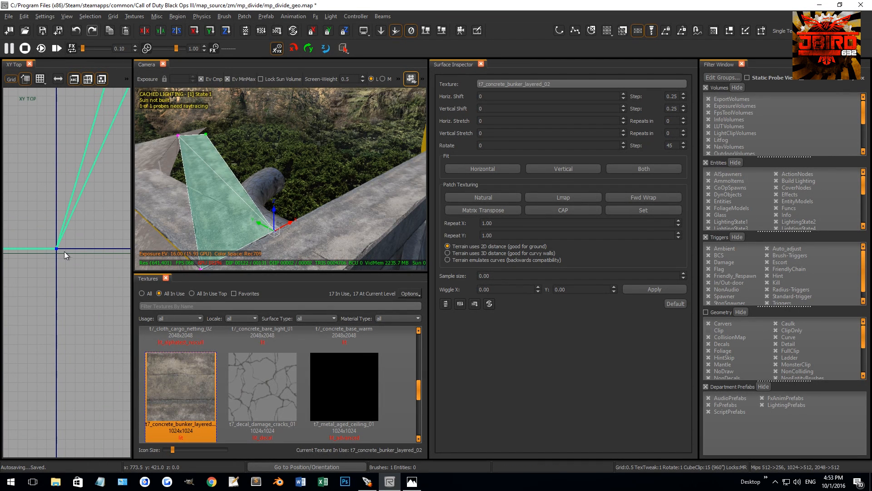
left_click(172, 202, "shift")
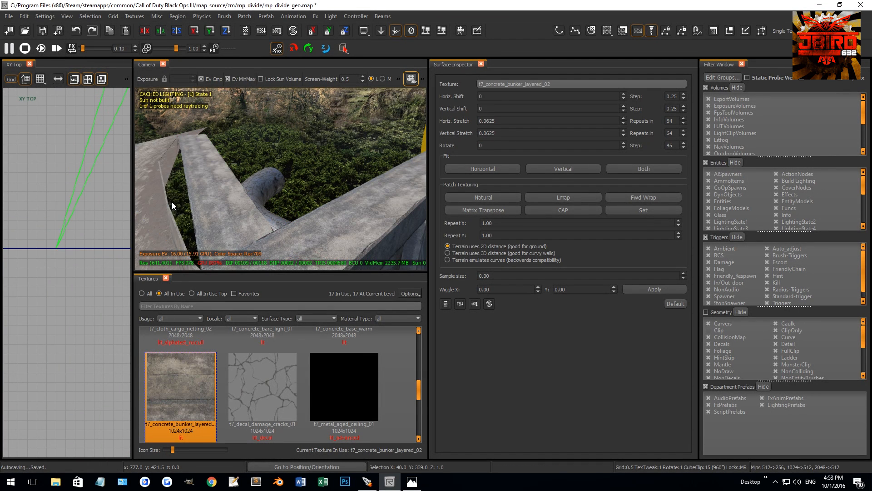
Select the concrete strip and insert a new vertex row across its middle, moving it toward the ridge bend.
left_click(200, 184, "shift")
scroll(52, 217, "down", 5)
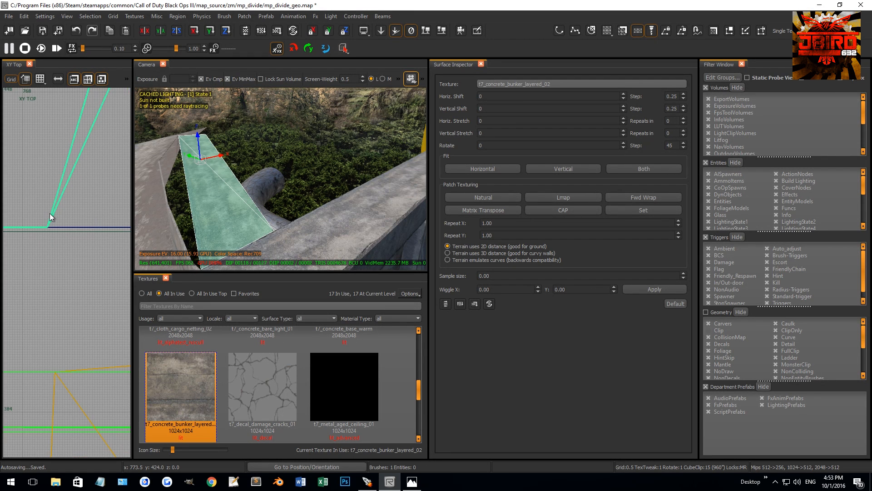
right_click_drag(53, 217, 53, 238)
key("v")
left_click_drag(50, 222, 68, 257)
left_click_drag(93, 131, 113, 155, "shift")
right_click(75, 173, "shift")
Rotate the strip's new vertex row by -12 degrees and snap its outer vertex onto the ridge bend.
left_click_drag(48, 175, 67, 186)
scroll(67, 189, "up", 5)
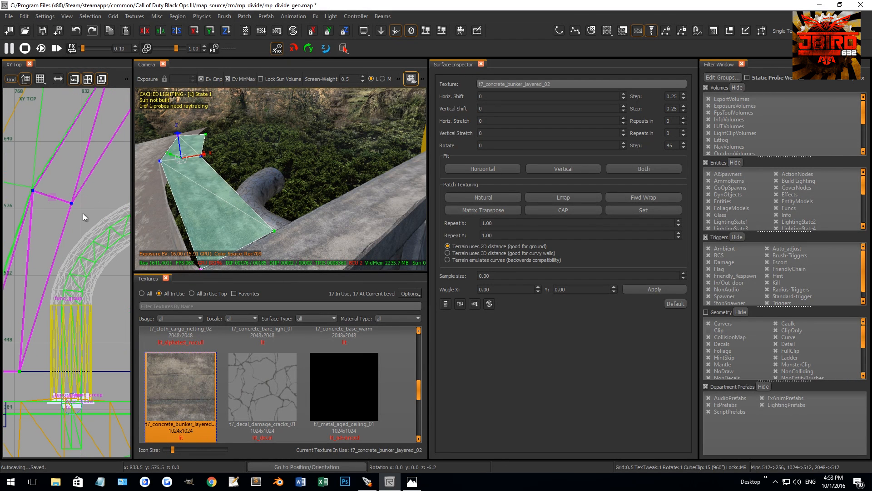
right_click_drag(57, 195, 83, 198)
scroll(62, 196, "up", 10)
scroll(91, 203, "up", 3)
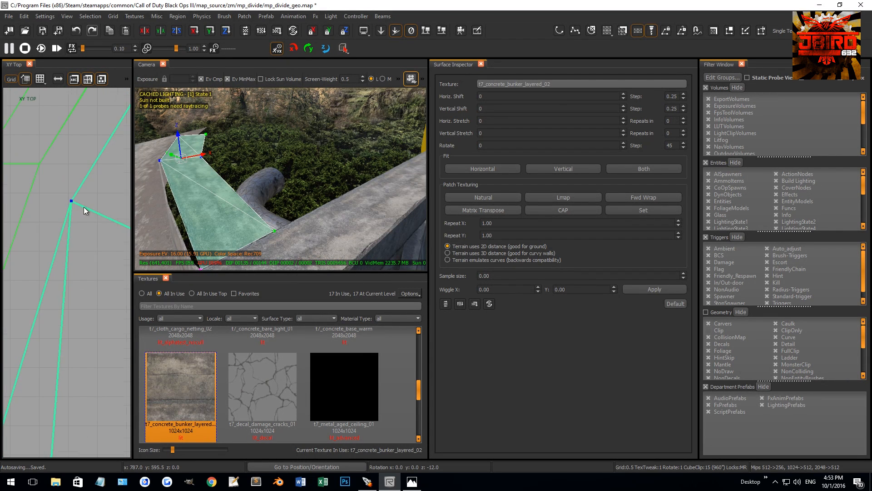
left_click_drag(84, 206, 66, 178)
key("ctrl+g")
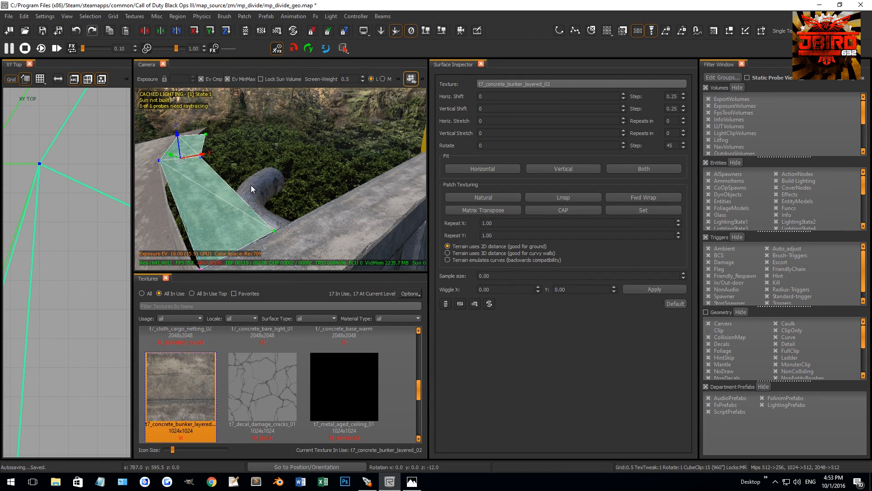
Insert another vertex row across the concrete strip's lower half and move its outer vertex onto the mud ridge edge.
left_click_drag(196, 149, 303, 257)
key("shift+x")
scroll(56, 237, "down", 6)
scroll(58, 241, "down", 10)
left_click_drag(26, 276, 60, 331)
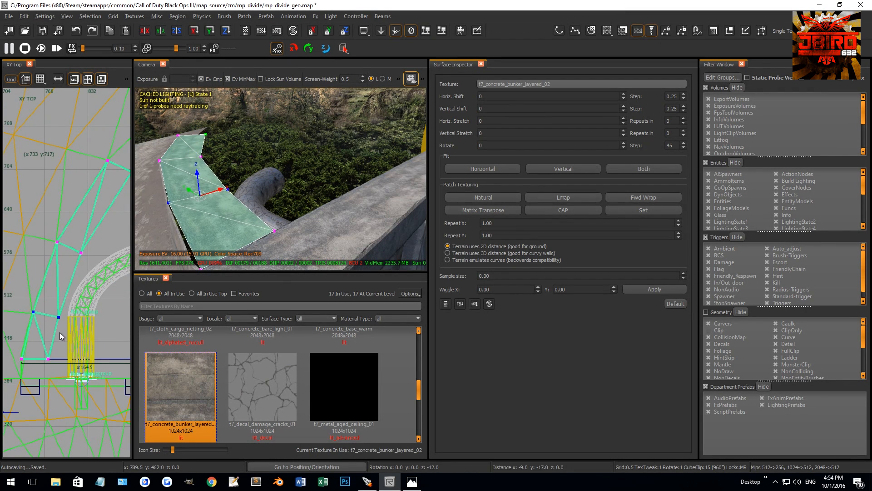
scroll(14, 332, "up", 2)
scroll(15, 336, "up", 5)
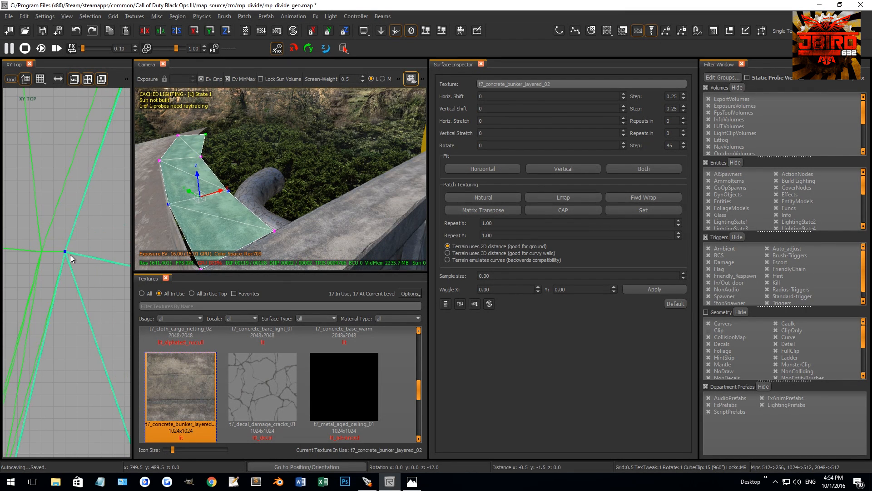
Insert one more vertex row near the strip's base and move it down close to the straight wall.
left_click(228, 191)
left_click(274, 231, "shift")
key("shift+x")
scroll(69, 254, "down", 8)
scroll(59, 271, "down", 5)
left_click_drag(37, 295, 103, 321)
left_click_drag(68, 313, 61, 339)
Rotate the new base row 4.6 degrees and snap its outer vertex to the ridge edge.
scroll(52, 334, "up", 8)
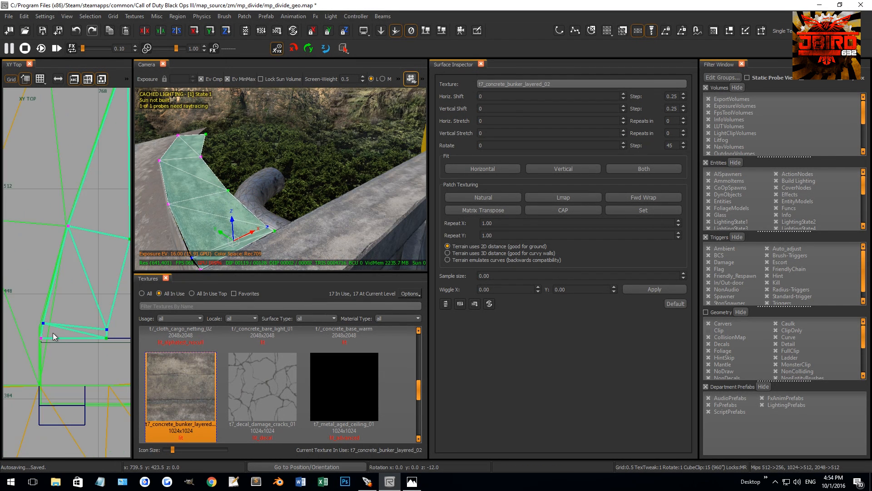
scroll(58, 320, "up", 8)
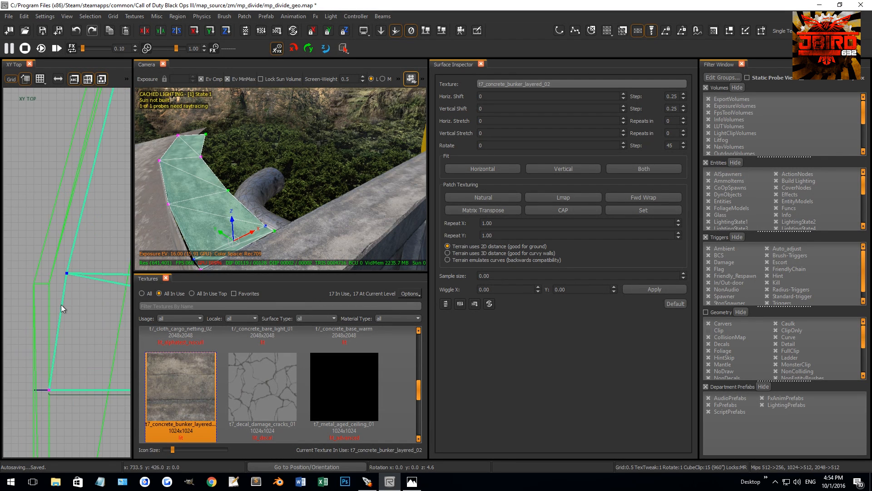
left_click_drag(91, 268, 71, 283)
scroll(75, 283, "up", 1)
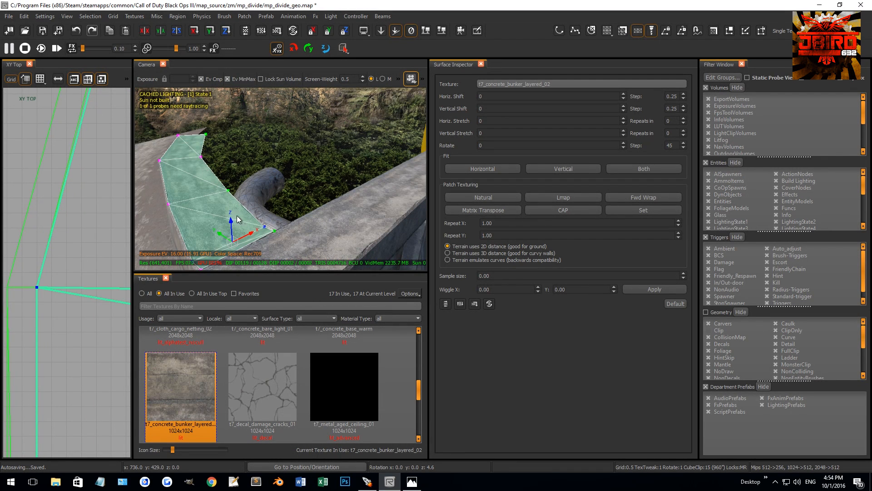
Select the whole strip, give it Natural patch texturing and set its texture rotation to 90.
key("Escape")
scroll(245, 211, "down", 2)
left_click(249, 200, "shift")
right_click_drag(249, 200, 313, 162)
key("Escape")
left_click(277, 169, "shift")
left_click(487, 196)
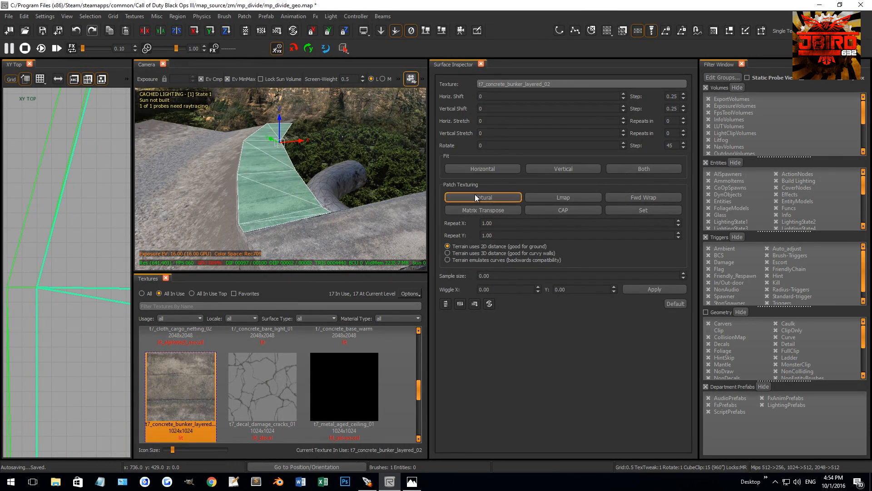
left_click_drag(486, 146, 447, 143)
type("90")
key("Return")
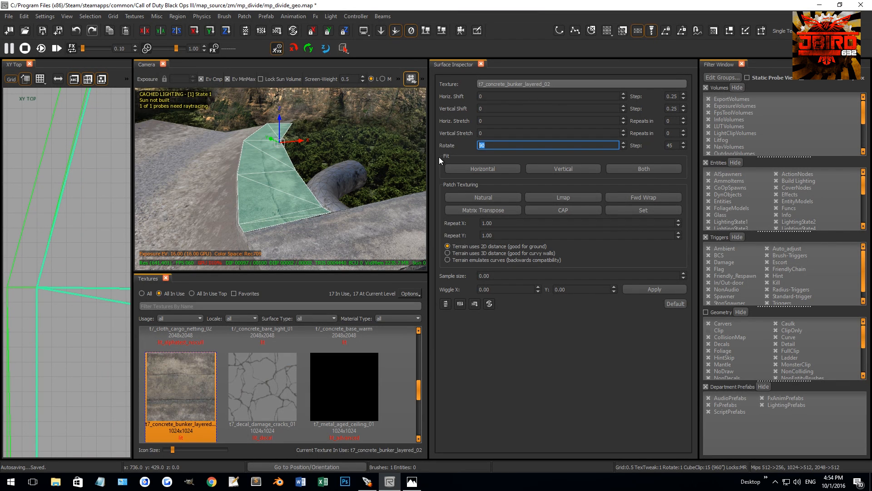
Duplicate the concrete strip and pull the copy's outer vertices across the enclosed gap to the straight wall's far corner.
right_click_drag(293, 195, 329, 194, "ctrl+shift")
right_click_drag(318, 163, 308, 163, "ctrl+shift")
mouse_move(306, 199)
right_mouse_down("ctrl+shift")
mouse_move(323, 195)
mouse_move(318, 198)
right_mouse_up("ctrl+shift")
mouse_move(356, 84)
right_mouse_down("ctrl+shift")
mouse_move(344, 211)
mouse_move(351, 81)
mouse_move(338, 102)
mouse_move(334, 179)
mouse_move(338, 173)
mouse_move(307, 159)
mouse_move(296, 205)
right_mouse_up("ctrl+shift")
key("Escape")
left_click(295, 206, "shift")
scroll(102, 247, "down", 7)
scroll(63, 239, "down", 5)
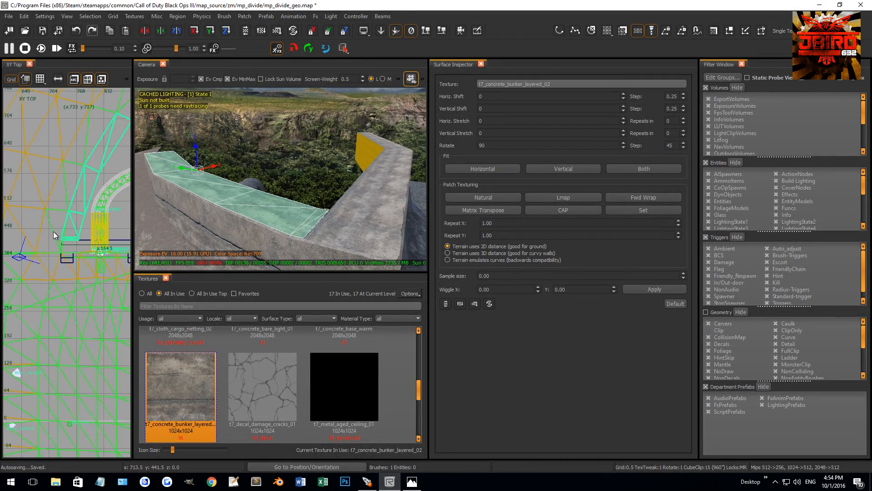
scroll(50, 197, "down", 2)
key("v")
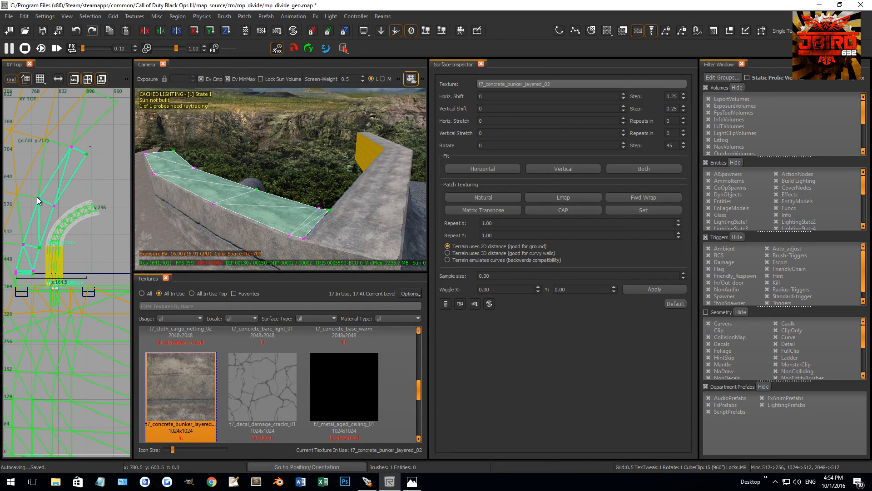
scroll(43, 199, "down", 1)
scroll(50, 200, "down", 1)
left_click_drag(29, 212, 111, 232)
scroll(112, 232, "up", 6)
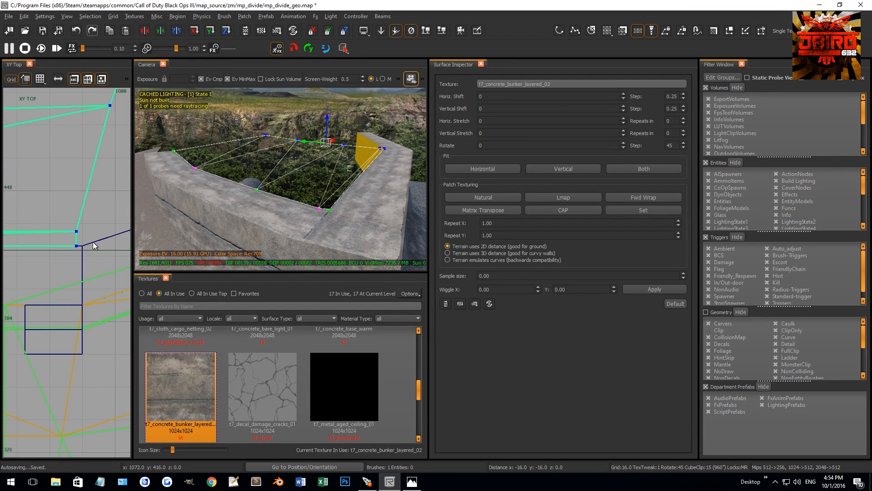
Pull the copy's far-side vertices individually into a roughly vertical line above the wall corner, using the 8.0 grid.
scroll(93, 241, "down", 5)
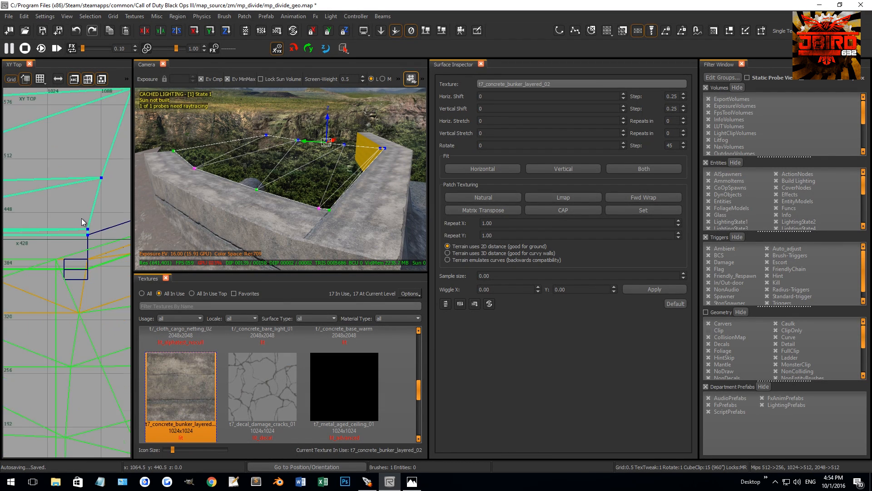
scroll(85, 224, "up", 2)
left_click_drag(89, 234, 72, 225)
key("4")
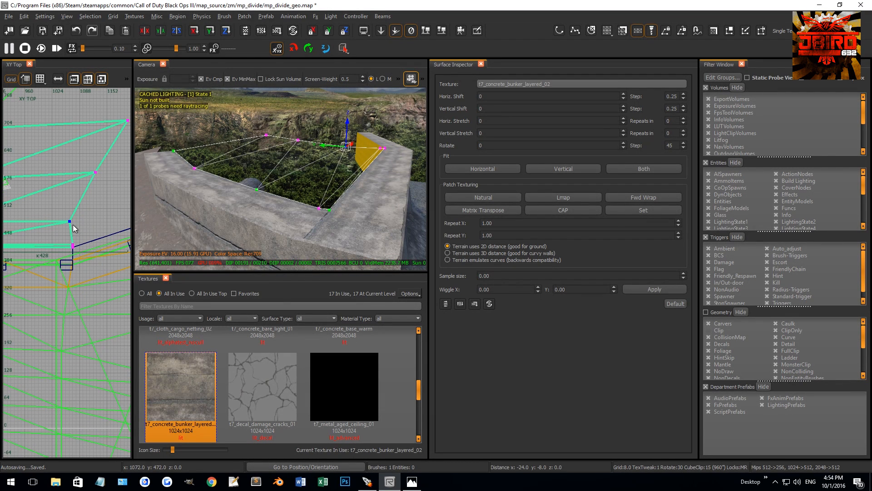
left_click_drag(85, 163, 76, 187)
right_click_drag(95, 155, 65, 191)
left_click_drag(76, 143, 114, 169)
left_click_drag(115, 168, 66, 183)
scroll(67, 181, "down", 2)
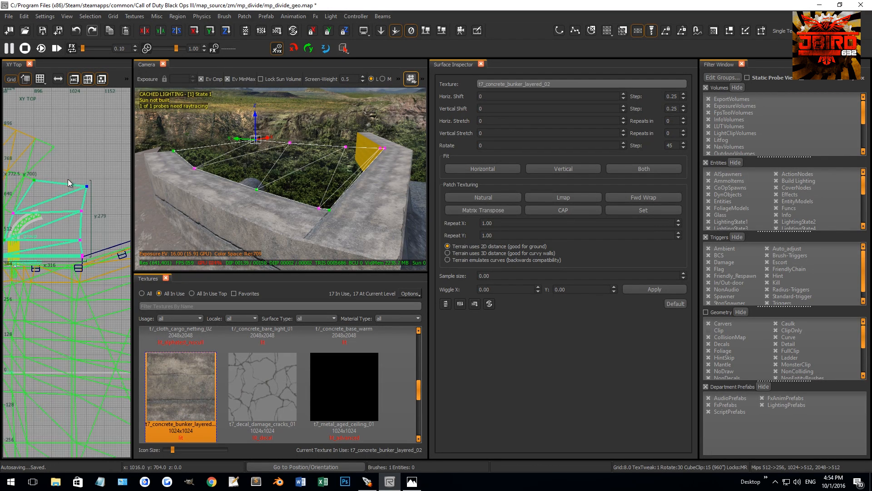
scroll(82, 186, "up", 2)
left_click_drag(88, 186, 89, 180)
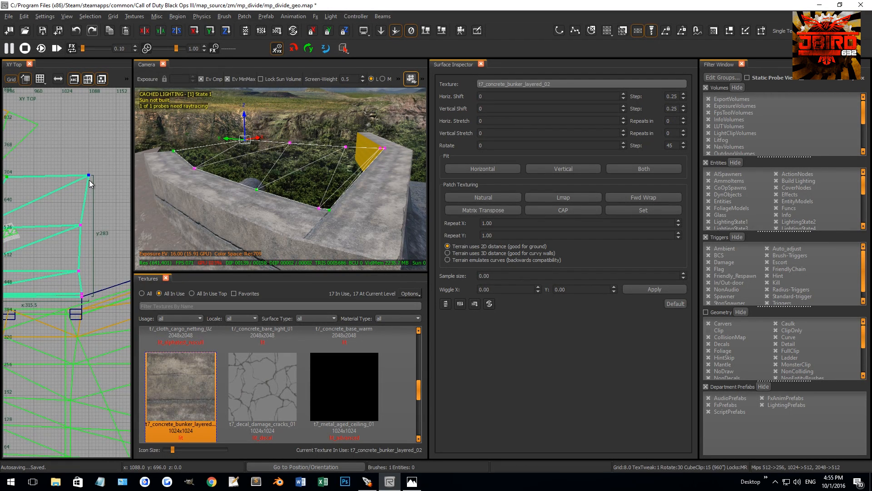
Refine the position of the infill terrain's uppermost far vertex on the 2.0 grid.
scroll(67, 177, "up", 2)
right_click_drag(25, 176, 82, 204)
scroll(34, 177, "up", 4)
scroll(32, 176, "up", 1)
key("2")
scroll(67, 197, "down", 4)
scroll(86, 207, "up", 4)
scroll(104, 220, "up", 4)
left_click_drag(66, 204, 64, 223)
scroll(69, 234, "down", 4)
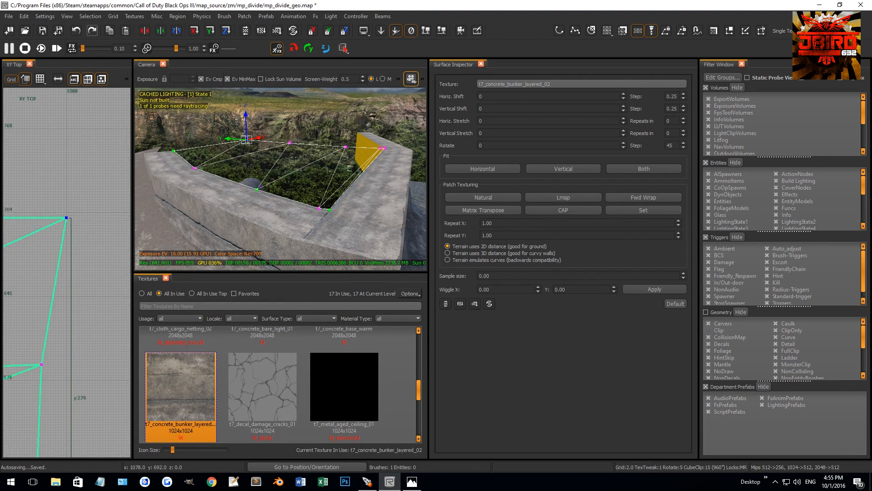
right_click_drag(72, 283, 81, 259)
scroll(77, 315, "up", 4)
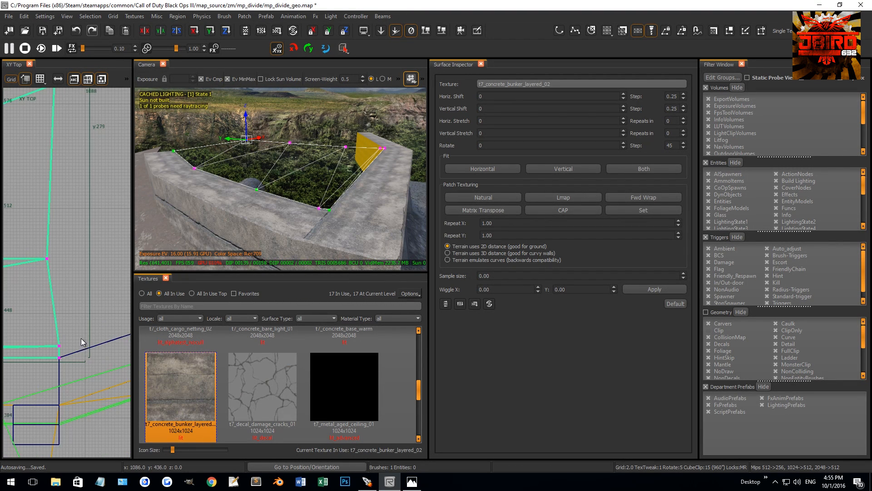
Draw a tall, thin guide brush running up from the straight wall's far corner.
left_click(62, 354)
key("Escape")
mouse_move(61, 356)
left_mouse_down()
mouse_move(79, 309)
mouse_move(74, 160)
left_mouse_up()
scroll(62, 291, "down", 7)
Select the infill terrain and invert it so its surface faces upward.
key("Escape")
right_click_drag(328, 184, 312, 208)
left_click(311, 209, "shift")
key("ctrl+i")
Edit the infill terrain's vertices and move the upper far ones toward the straight edge of the guide brush.
key("v")
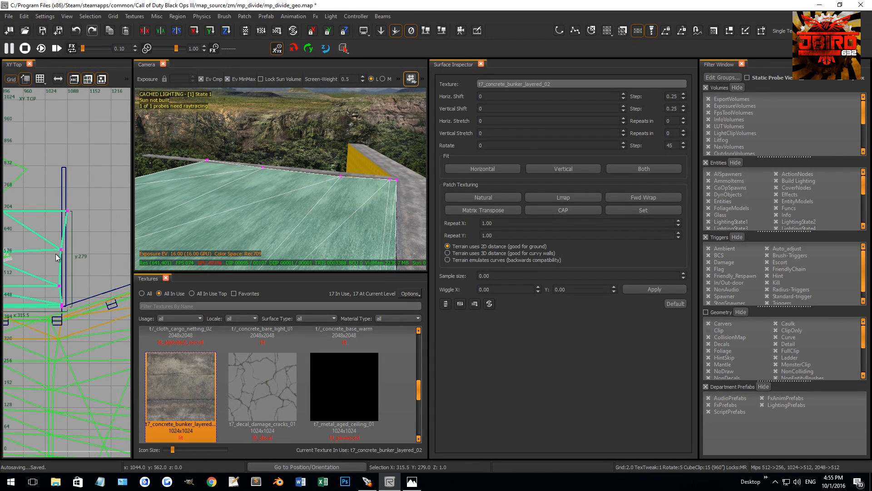
scroll(52, 218, "up", 4)
left_click(86, 203)
scroll(86, 204, "up", 4)
left_click_drag(84, 211, 64, 212)
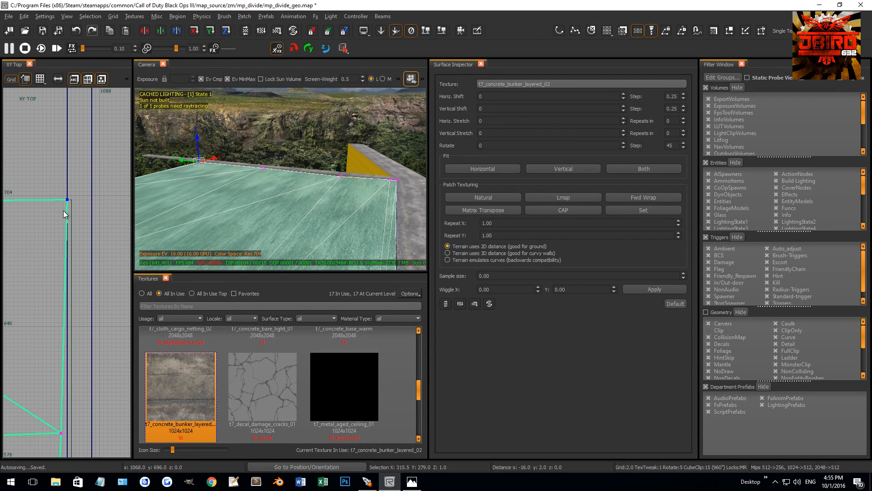
scroll(68, 214, "down", 5)
right_click_drag(49, 286, 53, 260)
left_click_drag(60, 255, 83, 293, "shift")
Switch to the 0.5 grid and fine-align the remaining far vertices with the guide and wall corner.
scroll(59, 263, "up", 8)
scroll(64, 300, "down", 10)
scroll(69, 302, "up", 13)
key("ctrl+g")
key("bracketleft")
key("bracketleft")
scroll(82, 301, "down", 6)
left_click_drag(67, 332, 91, 346)
scroll(80, 347, "up", 11)
key("Escape")
Delete the guide brush and reselect the infill terrain.
mouse_move(272, 235)
right_mouse_down()
mouse_move(318, 207)
mouse_move(342, 232)
mouse_move(406, 242)
right_mouse_up()
left_click(318, 206, "shift")
key("BackSpace")
left_click(279, 222, "shift")
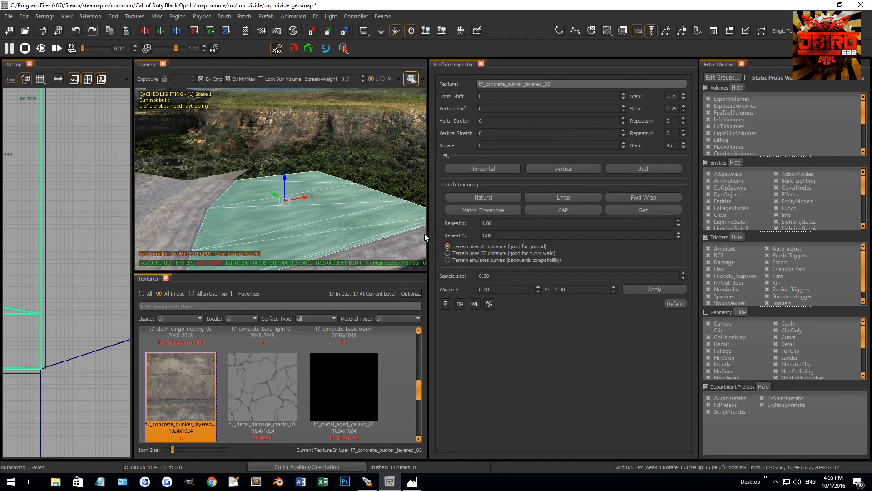
Hide the surface inspector, list all textures and filter them by "aspha".
key("s")
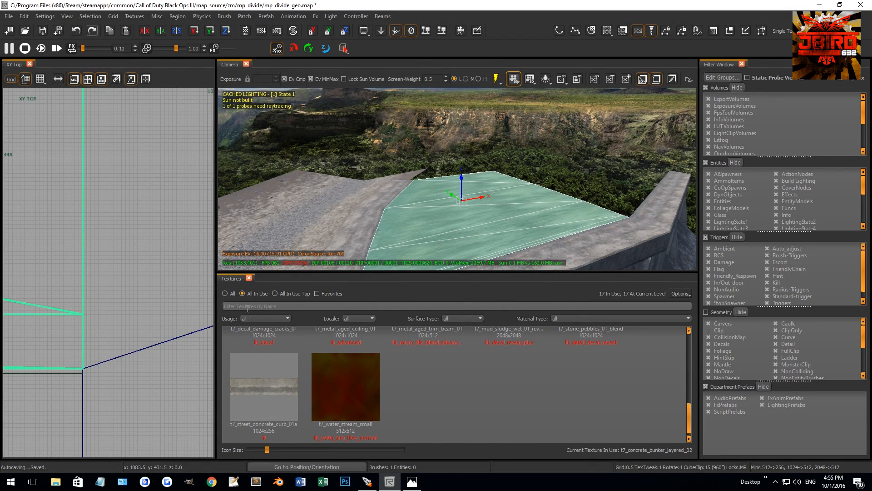
left_click(230, 294)
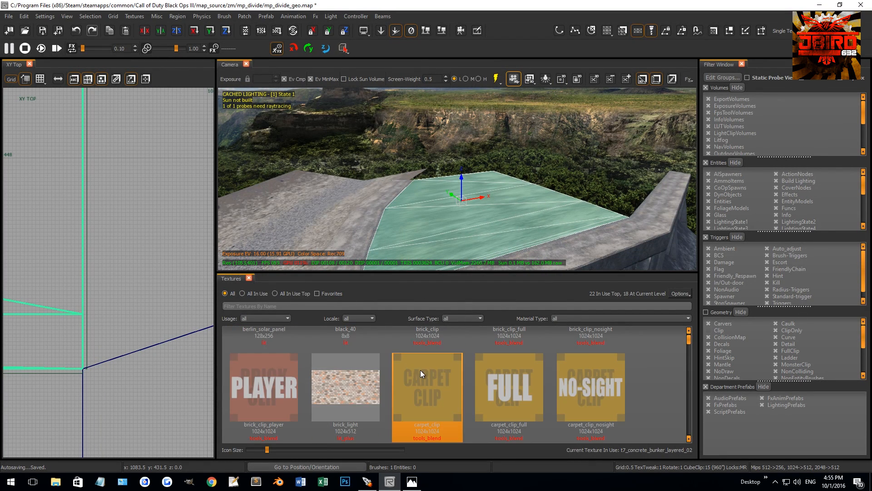
left_click(354, 306)
type("g")
key("BackSpace")
type("a")
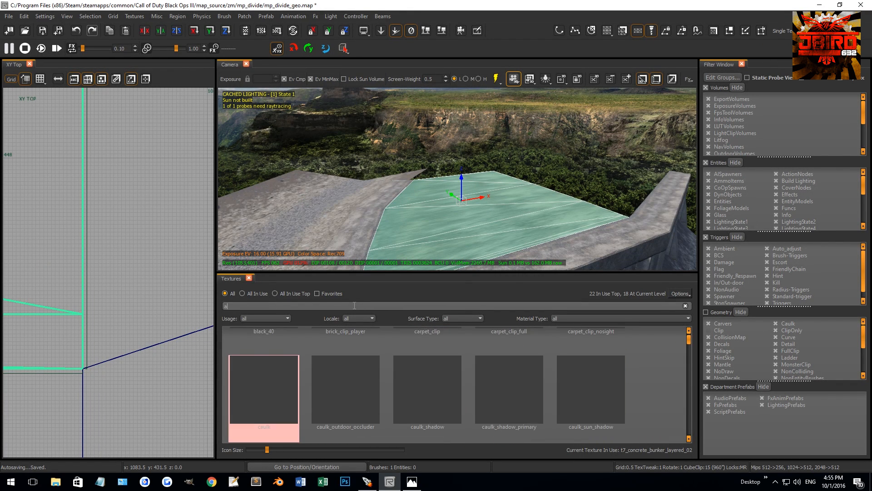
type("spha")
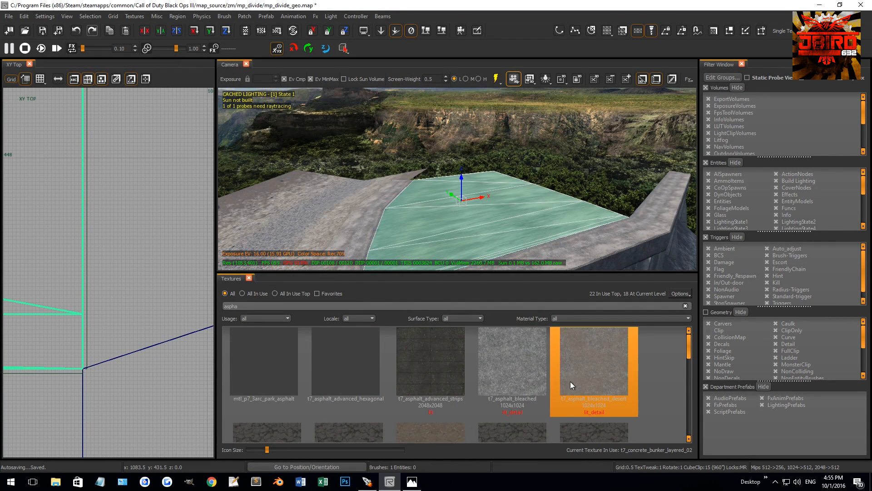
Browse the asphalt textures and apply t7_asphalt_damaged_dark to the infill terrain.
scroll(571, 380, "down", 4)
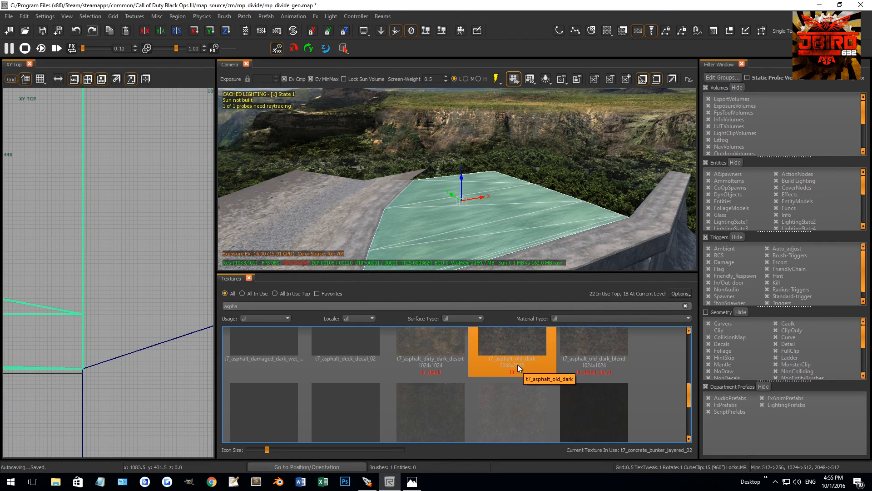
scroll(507, 363, "down", 2)
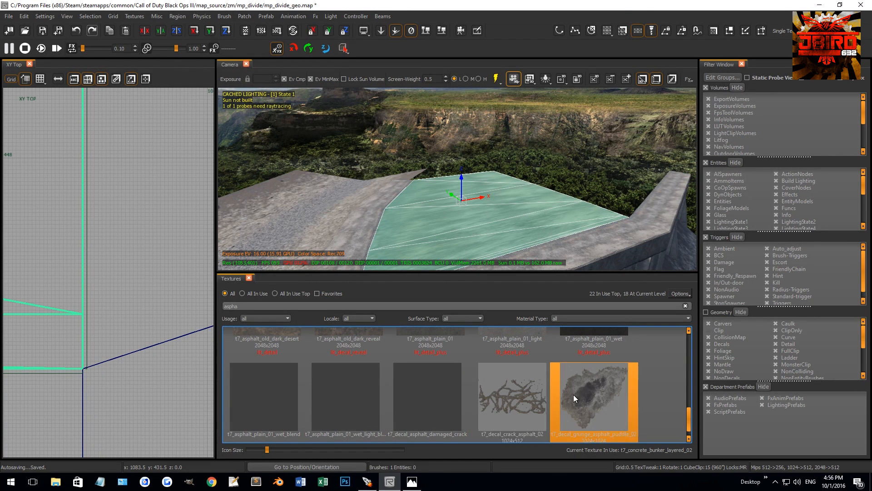
scroll(400, 388, "up", 3)
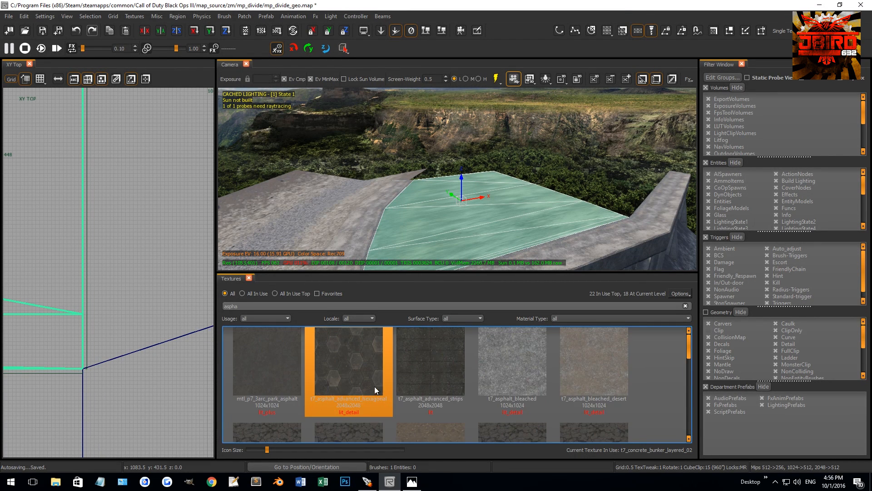
left_click(272, 370)
key("Escape")
mouse_move(436, 200)
right_mouse_down()
mouse_move(465, 203)
mouse_move(373, 211)
mouse_move(345, 244)
mouse_move(352, 242)
mouse_move(352, 264)
mouse_move(337, 237)
mouse_move(318, 233)
mouse_move(345, 241)
right_mouse_up()
Show the surface inspector and apply Natural patch texturing to the asphalt infill.
left_click(466, 204, "shift")
key("s")
left_click(511, 196)
key("Escape")
right_click_drag(254, 195, 278, 186)
right_click_drag(326, 212, 329, 204)
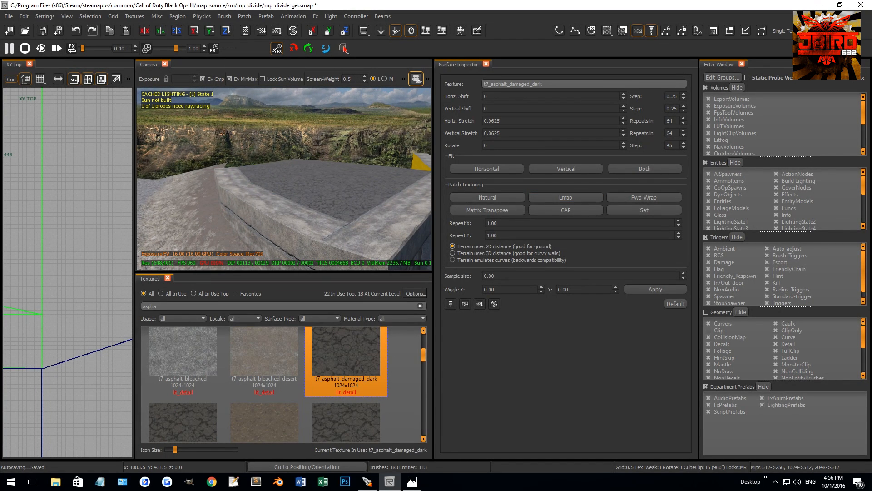
Draw an 8 by 8 brush at about x 898, y 410 on top of the straight concrete wall.
right_click_drag(344, 215, 314, 177)
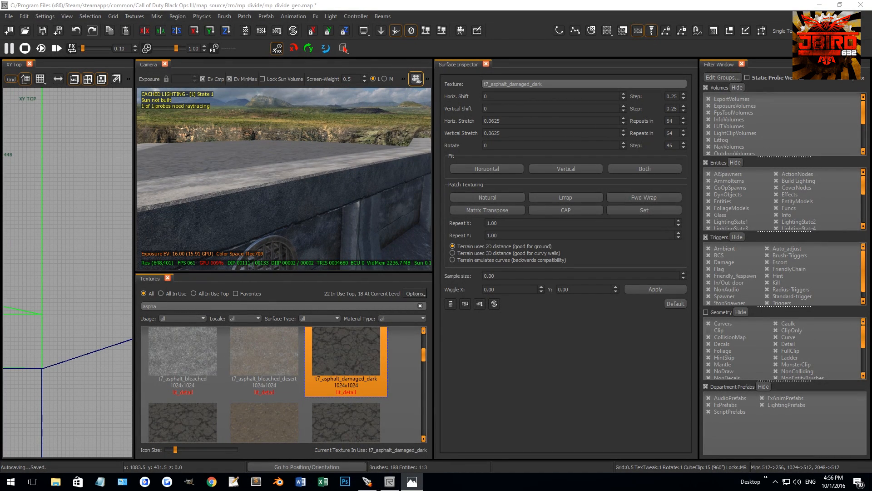
mouse_move(319, 203)
right_mouse_down()
mouse_move(341, 192)
mouse_move(327, 210)
right_mouse_up()
left_click(325, 200, "shift")
scroll(49, 263, "down", 5)
scroll(60, 261, "down", 8)
key("Escape")
scroll(40, 259, "up", 8)
mouse_move(59, 273)
left_mouse_down()
mouse_move(53, 260)
mouse_move(60, 277)
left_mouse_up()
key("3")
scroll(61, 274, "up", 1)
key("2")
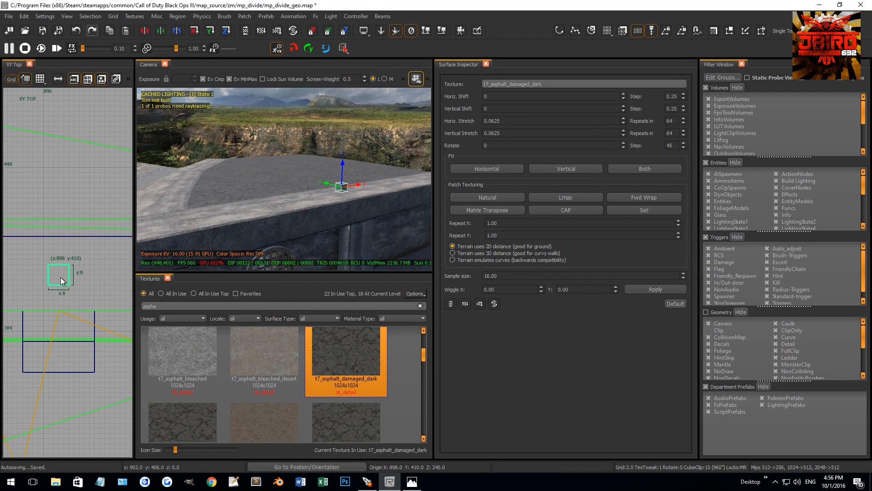
Resize the small brush to 12 by 12 on the 2.0 grid and show it in the XZ front view.
left_click_drag(60, 252, 62, 247)
left_click_drag(59, 307, 59, 310)
left_click_drag(73, 277, 36, 278)
key("ctrl+Tab")
key("ctrl+Tab")
right_click_drag(200, 218, 217, 239, "ctrl")
scroll(215, 358, "up", 2)
right_click_drag(300, 224, 307, 210)
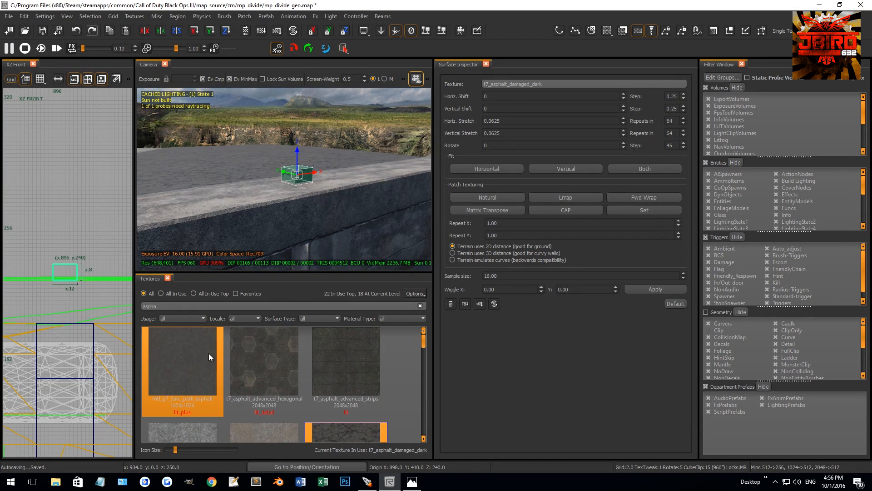
Find the caulk texture and apply it to the small brush.
mouse_move(244, 226)
right_mouse_down()
mouse_move(275, 196)
mouse_move(263, 219)
right_mouse_up()
middle_click(272, 194)
left_click_drag(177, 307, 107, 302)
type("caulk")
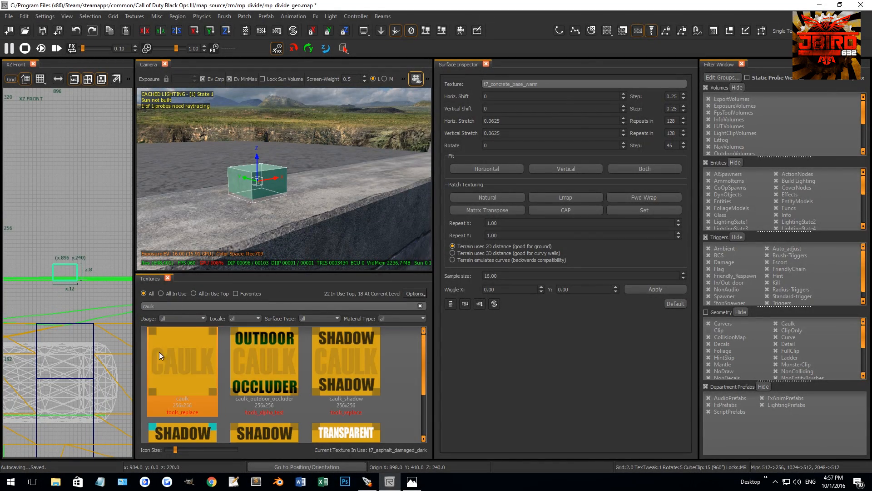
left_click(187, 358)
Reselect the caulk block and adjust its height on the 0.5 grid so it meets the wall top.
key("Escape")
left_click(263, 189, "shift")
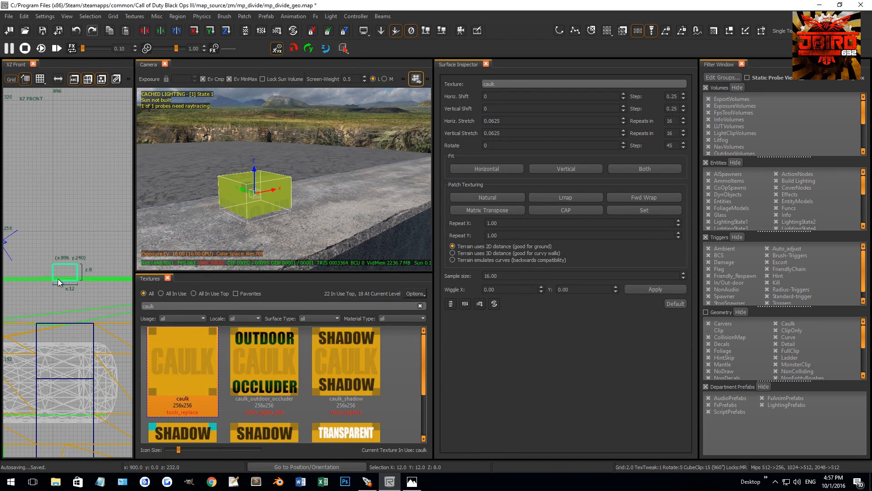
scroll(55, 286, "up", 2)
key("bracketleft")
key("bracketleft")
left_click_drag(59, 272, 63, 245)
key("Escape")
Texture the caulk block's side faces with mtl_fxanim_gp_concrete_wall_weathered_01_crack, found by filtering the textures for concrete.
left_click(269, 198, "ctrl+shift")
left_click(234, 195, "ctrl+shift")
mouse_move(234, 195)
right_mouse_down()
mouse_move(250, 193)
mouse_move(264, 205)
right_mouse_up()
left_click(272, 218, "ctrl+shift")
left_click(313, 228, "ctrl+shift")
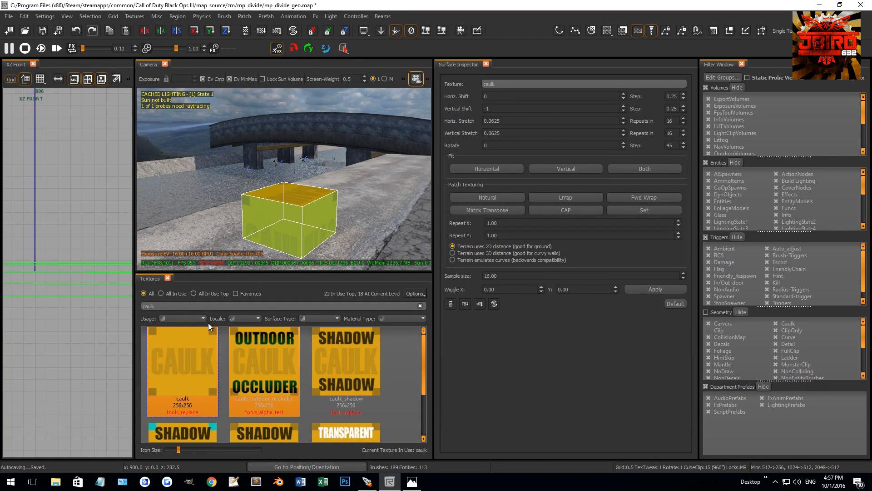
left_click_drag(161, 306, 114, 278)
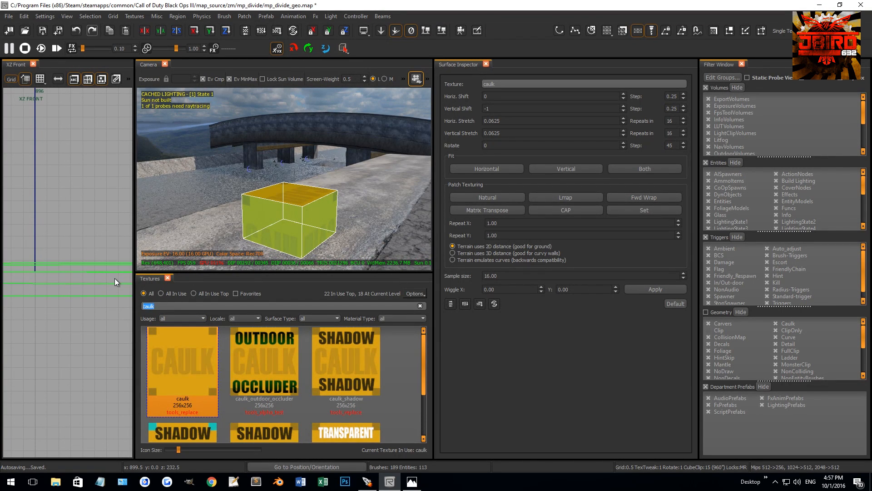
type("concrete")
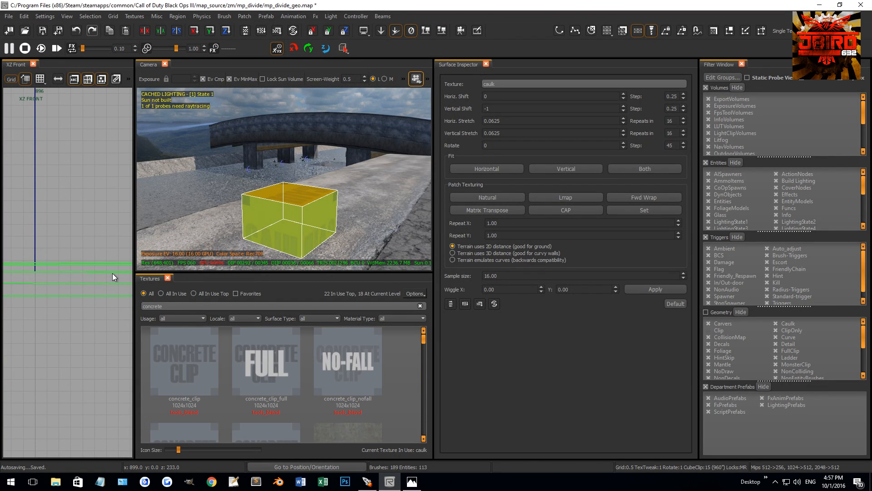
scroll(301, 374, "down", 2)
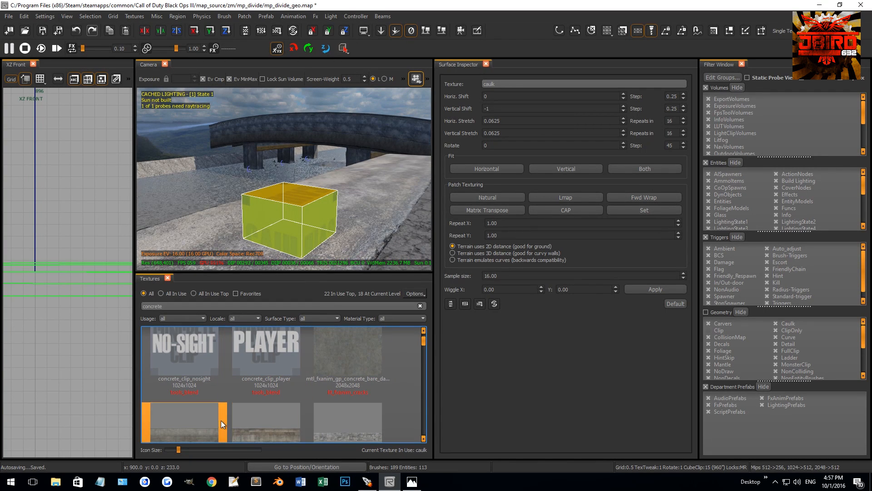
scroll(307, 412, "down", 2)
left_click(263, 413)
Enlarge the block to 20 by 20 units in the XY top view on the 4.0 grid.
key("ctrl+Tab")
key("ctrl+Tab")
scroll(77, 299, "down", 14)
scroll(76, 294, "up", 2)
key("4")
scroll(74, 291, "up", 2)
key("3")
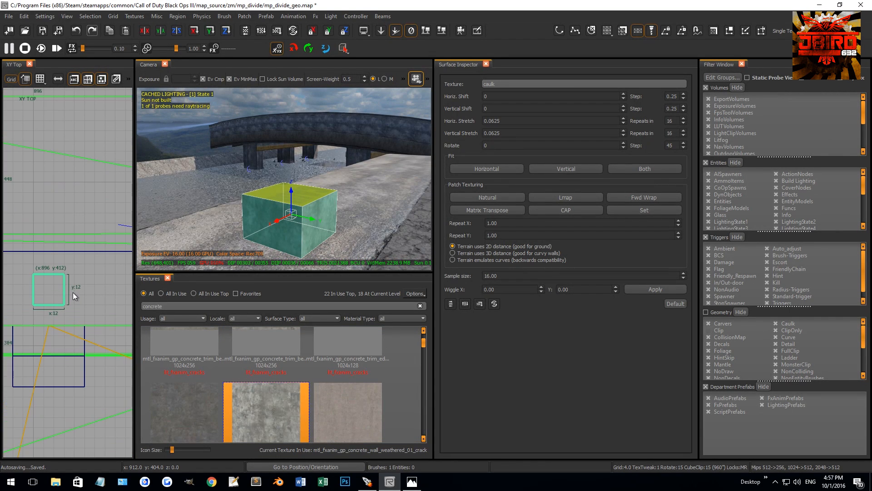
left_click_drag(78, 292, 86, 293)
left_click_drag(53, 262, 53, 253)
left_click_drag(54, 331, 54, 342)
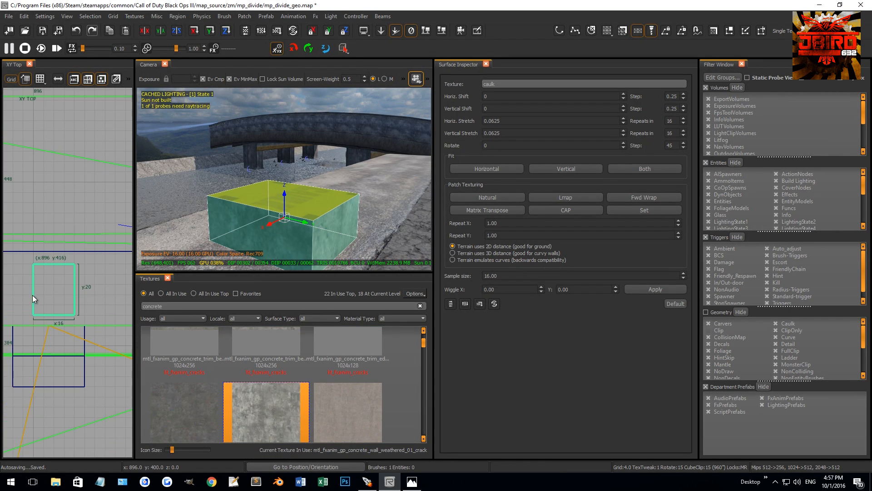
right_click_drag(23, 293, 60, 300)
left_click_drag(51, 299, 40, 296)
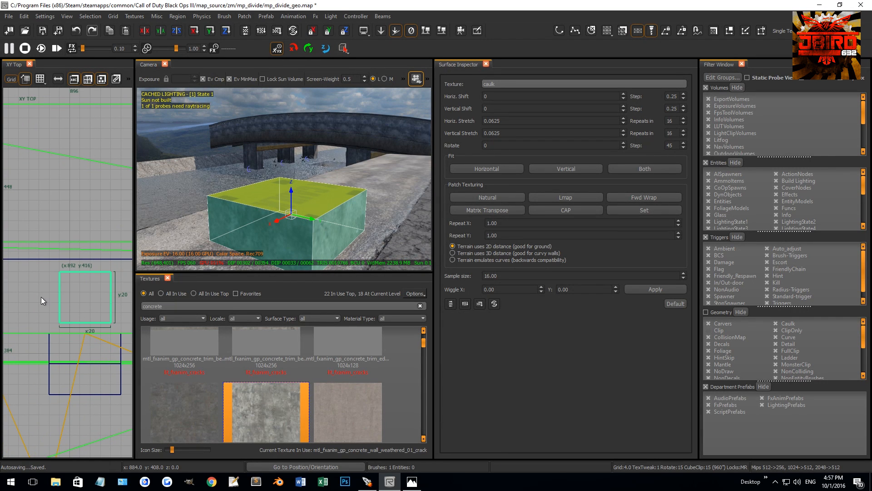
Duplicate the block directly above itself in the XZ front view and reduce the copy to a 2-unit-high cap.
key("ctrl+Tab")
right_click_drag(69, 289, 72, 279)
scroll(72, 282, "up", 3)
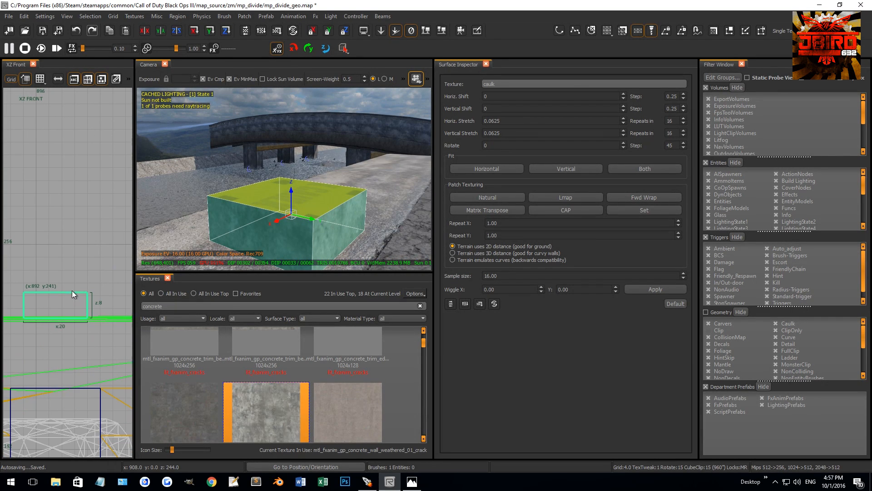
key("space")
left_click_drag(70, 313, 73, 283)
mouse_move(75, 230)
left_mouse_down()
mouse_move(73, 254)
mouse_move(90, 264)
mouse_move(78, 264)
left_mouse_up()
scroll(83, 278, "up", 2)
Move the cap's upper vertices inward in the XZ front view to bevel its two ends.
key("v")
scroll(75, 301, "down", 6)
scroll(50, 287, "up", 6)
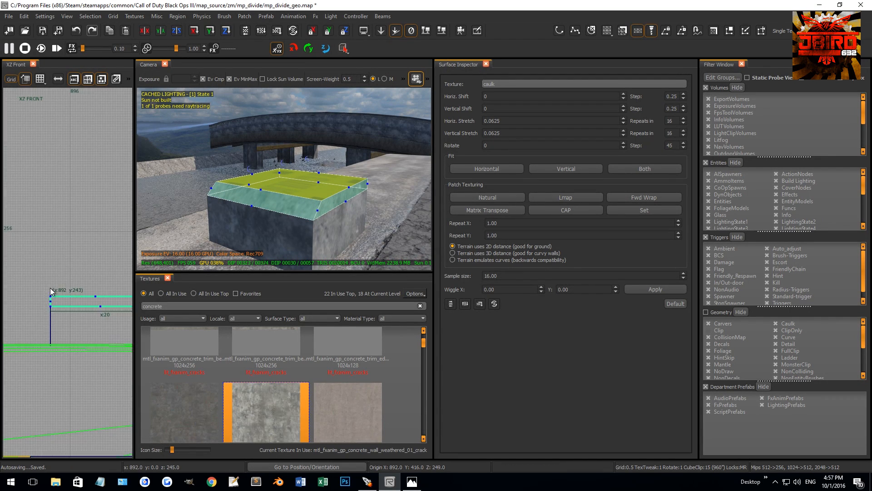
left_click_drag(32, 302, 90, 303)
key("v")
scroll(80, 302, "down", 2)
Bevel the cap's remaining two sides by pulling its top edges inward in the YZ side view.
key("ctrl+Tab")
scroll(78, 301, "down", 9)
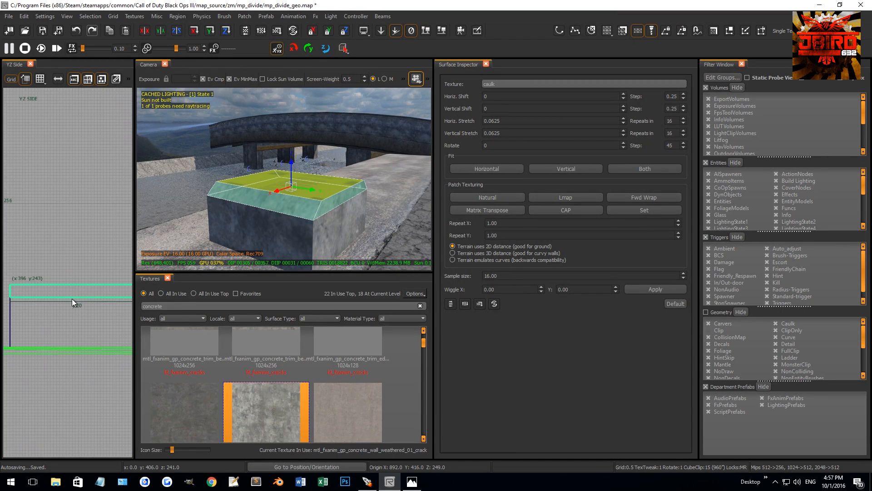
scroll(68, 294, "up", 8)
key("e")
mouse_move(83, 284)
left_mouse_down()
mouse_move(48, 293)
mouse_move(94, 288)
left_mouse_up()
scroll(49, 291, "down", 3)
scroll(45, 295, "up", 3)
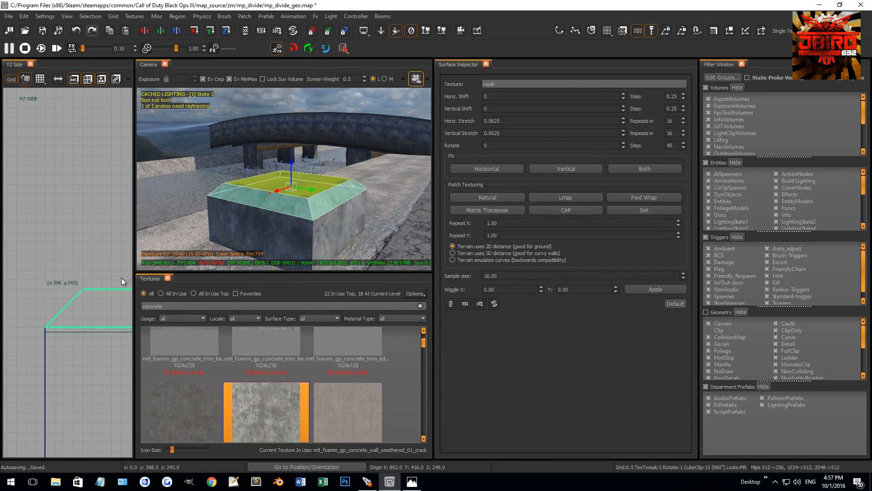
key("Escape")
Duplicate the concrete base block and place the copy on top of the bevelled cap.
mouse_move(274, 222)
right_mouse_down()
mouse_move(279, 205)
mouse_move(269, 197)
right_mouse_up()
left_click(269, 198, "shift")
scroll(93, 282, "down", 9)
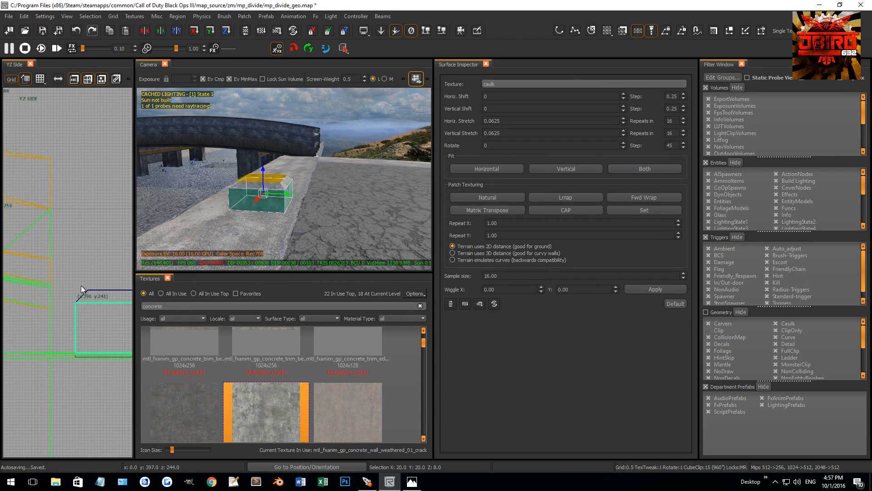
scroll(105, 302, "up", 4)
key("3")
key("space")
mouse_move(76, 309)
left_mouse_down()
mouse_move(77, 225)
mouse_move(52, 227)
mouse_move(91, 224)
left_mouse_up()
Narrow the upper copy to 16 by 16 units on the 1.0 grid to fit the cap's bevelled top.
scroll(75, 253, "up", 4)
key("1")
scroll(74, 248, "down", 5)
scroll(52, 226, "down", 5)
scroll(91, 228, "up", 5)
key("ctrl+Tab")
scroll(87, 249, "down", 4)
scroll(84, 291, "up", 3)
right_click_drag(16, 290, 35, 290)
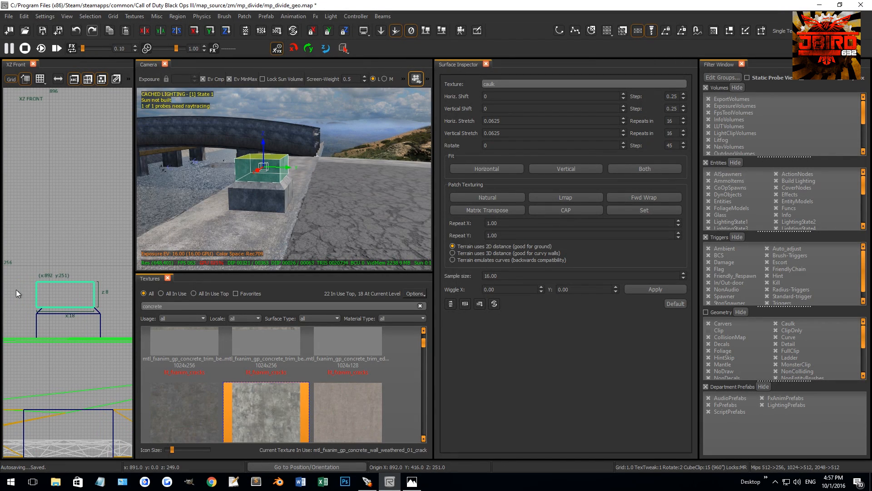
Stretch the narrowed copy upward on the 8.0 grid into a pillar shaft 56 units tall.
left_click_drag(32, 291, 59, 269)
scroll(48, 275, "down", 5)
key("4")
scroll(59, 247, "down", 3)
mouse_move(237, 187)
right_mouse_down()
mouse_move(294, 165)
mouse_move(280, 190)
mouse_move(281, 222)
right_mouse_up()
key("Escape")
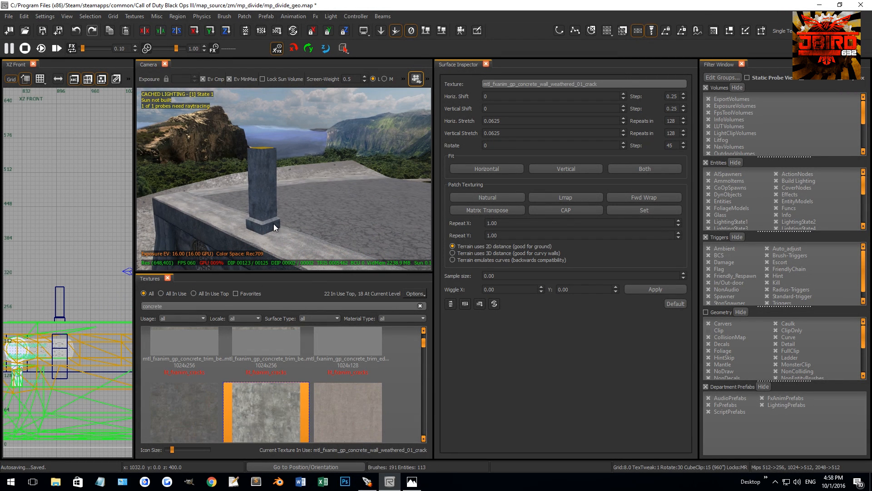
Copy the bevelled cap from the pillar base to the top of the shaft.
left_click(266, 221)
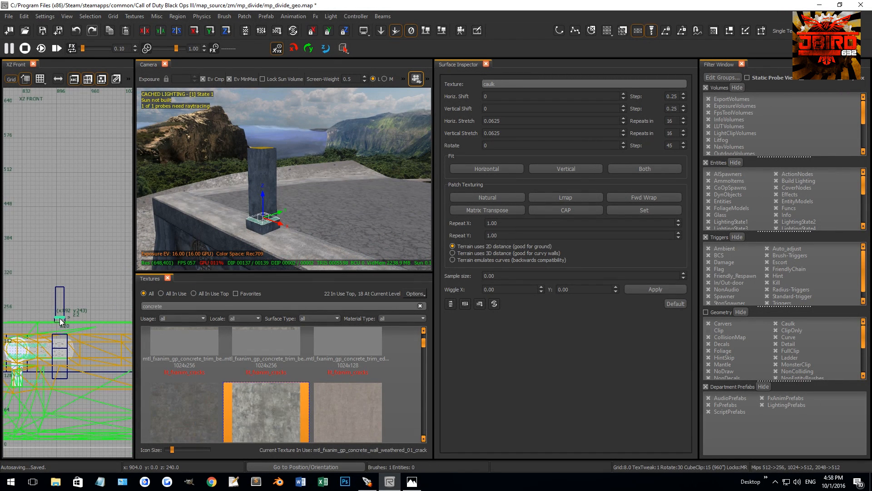
scroll(59, 318, "up", 3)
mouse_move(59, 320)
left_mouse_down()
mouse_move(59, 246)
mouse_move(92, 249)
mouse_move(70, 245)
mouse_move(99, 321)
mouse_move(80, 203)
mouse_move(89, 314)
mouse_move(86, 302)
left_mouse_up()
scroll(55, 255, "up", 3)
key("bracketleft")
key("bracketleft")
key("bracketright")
key("bracketright")
Flip a cap copy upside down and join it to the upright one as a double-bevelled ring on the shaft.
key("r")
right_click_drag(127, 250, 97, 231)
scroll(96, 231, "up", 4)
key("1")
mouse_move(58, 215)
left_mouse_down()
mouse_move(59, 256)
mouse_move(61, 243)
left_mouse_up()
key("Escape")
Duplicate the 16 by 16 by 56 pillar shaft and stack the copy on top of the double-bevelled ring.
left_click(269, 175, "shift")
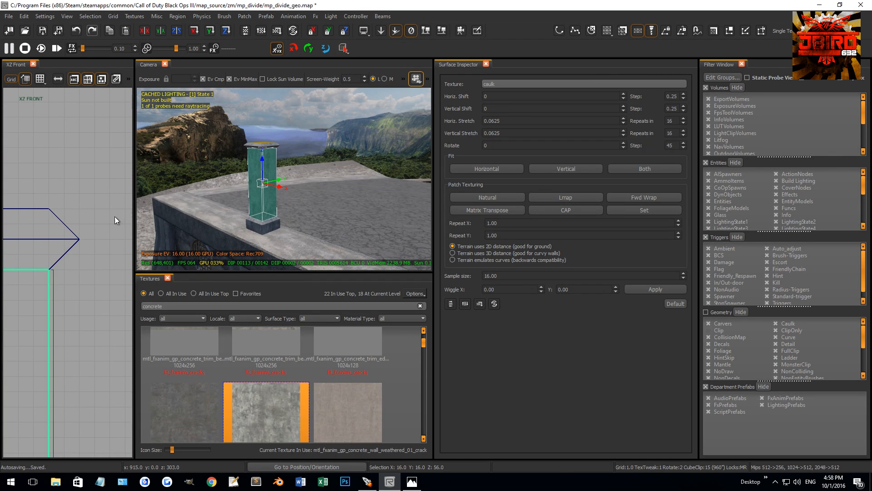
scroll(80, 243, "down", 9)
mouse_move(62, 341)
left_mouse_down()
mouse_move(72, 214)
mouse_move(62, 201)
mouse_move(56, 230)
mouse_move(54, 214)
left_mouse_up()
scroll(56, 236, "up", 4)
scroll(55, 214, "down", 2)
key("Escape")
mouse_move(266, 138)
right_mouse_down()
mouse_move(309, 141)
mouse_move(266, 137)
mouse_move(190, 173)
right_mouse_up()
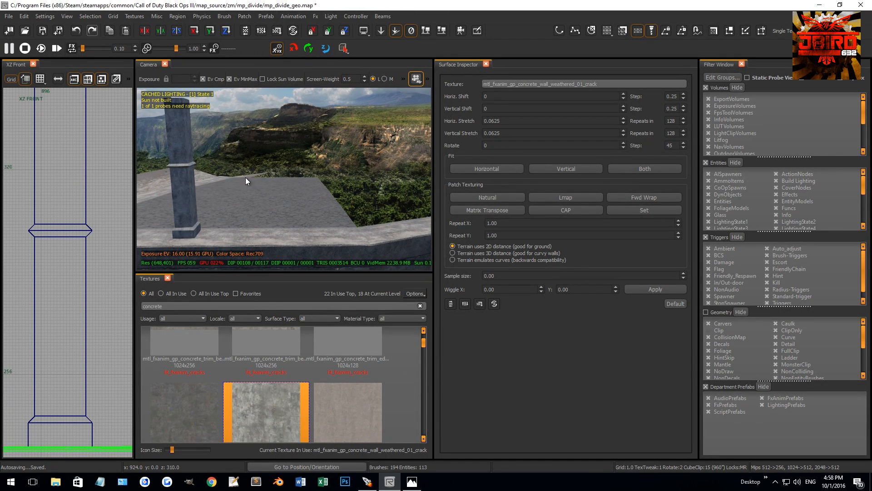
Duplicate the upper shaft, rotate the copy to horizontal and place it as a beam extending from the pillar top.
mouse_move(239, 195)
right_mouse_down()
mouse_move(240, 178)
mouse_move(262, 168)
mouse_move(267, 153)
right_mouse_up()
left_click(266, 155, "shift")
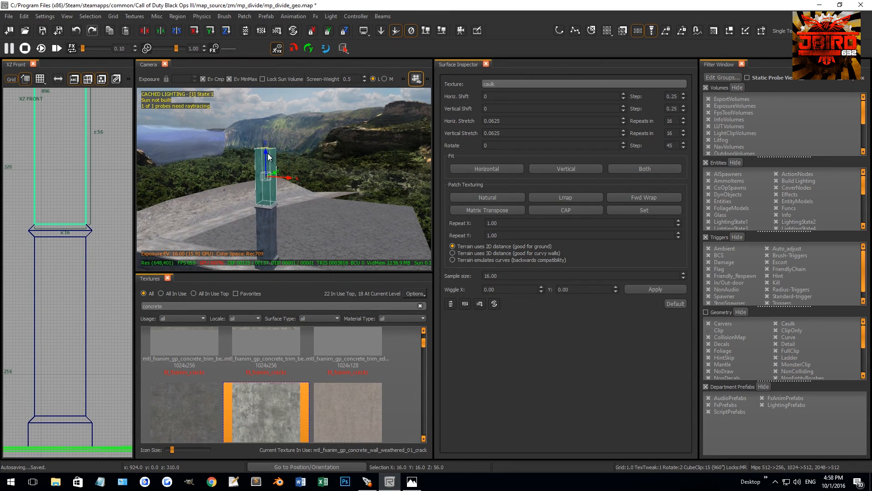
key("Escape")
left_click(265, 190, "shift")
scroll(56, 201, "down", 5)
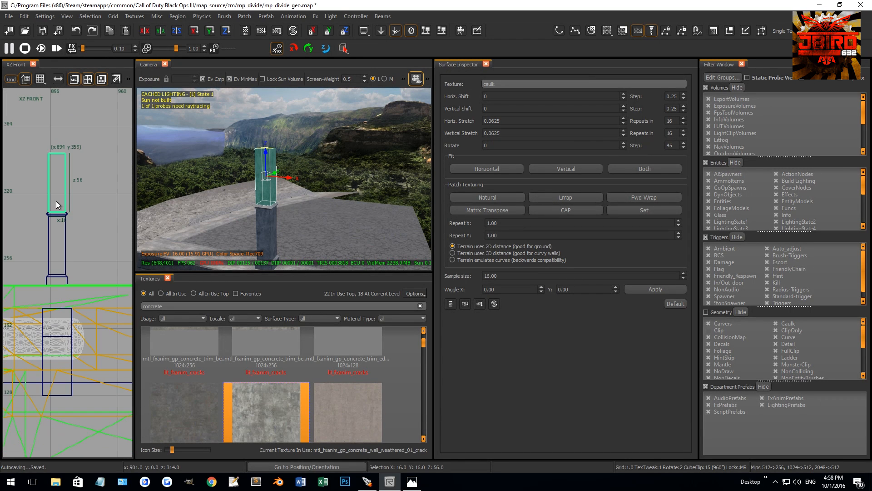
scroll(65, 184, "down", 3)
key("space")
key("3")
key("r")
mouse_move(65, 183)
left_mouse_down()
mouse_move(61, 198)
mouse_move(66, 163)
mouse_move(89, 168)
left_mouse_up()
key("r")
scroll(65, 164, "up", 9)
mouse_move(195, 147)
right_mouse_down()
mouse_move(208, 138)
mouse_move(227, 159)
right_mouse_up()
key("Escape")
Clear the texture name filter and limit the textures to exterior trim usage.
double_click(186, 304)
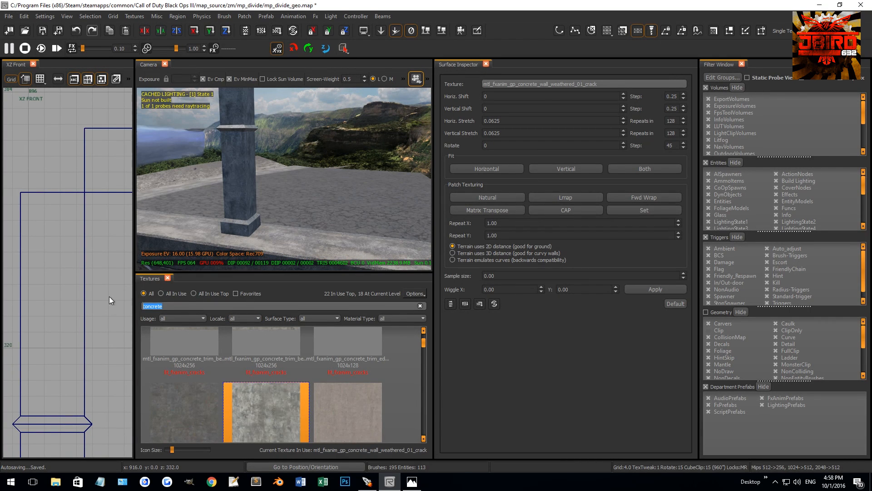
key("BackSpace")
left_click(184, 319)
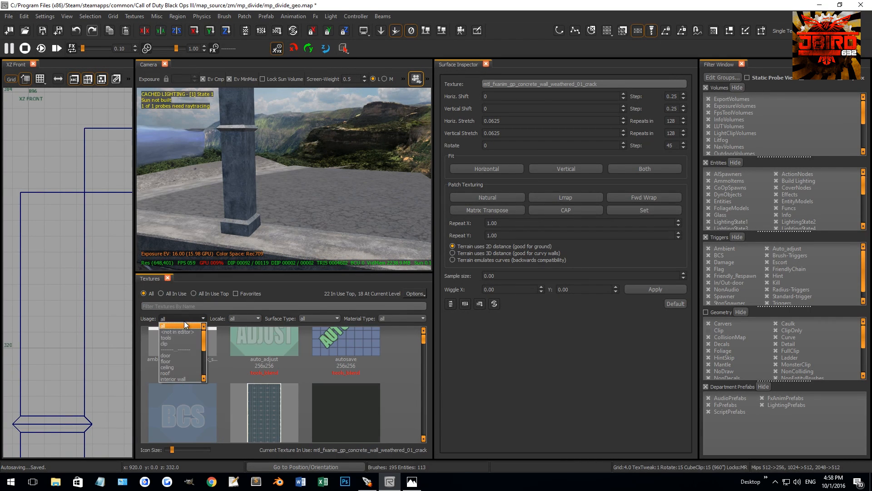
scroll(180, 373, "down", 1)
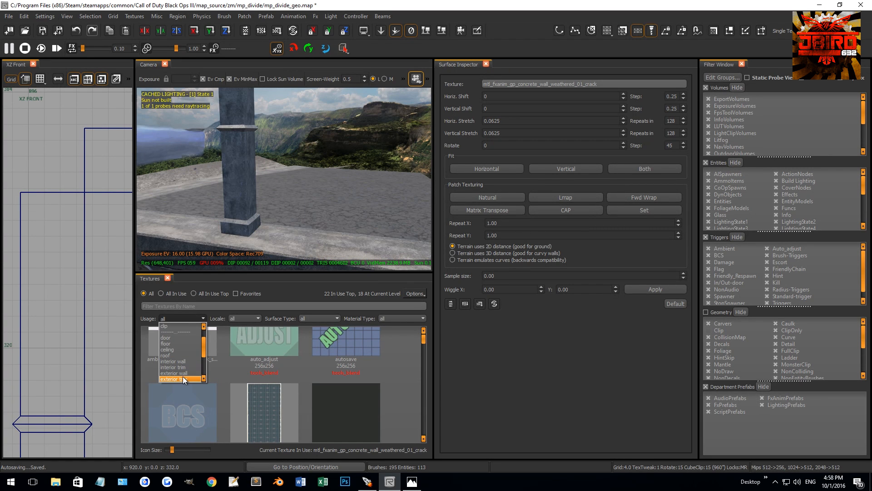
left_click(183, 379)
right_click_drag(303, 214, 296, 227)
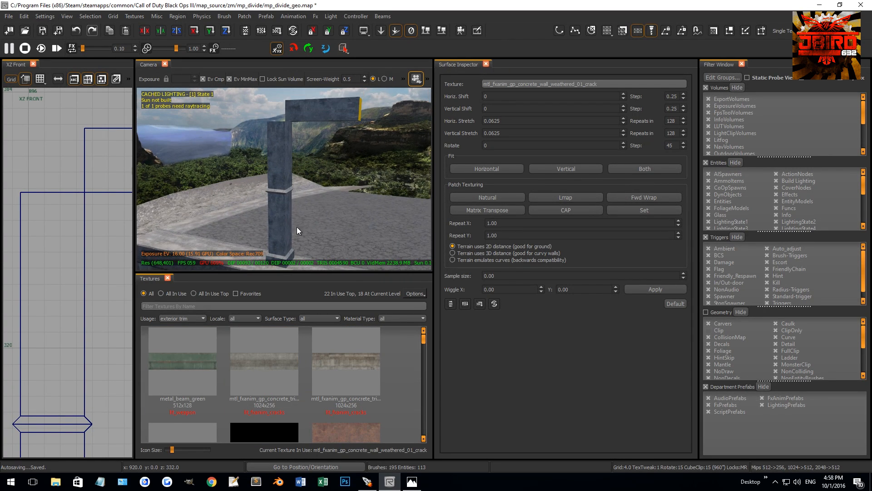
Duplicate the 20 by 20 base block and place the copy above the upper shaft.
left_click(285, 255, "shift")
key("bracketright")
left_click_drag(280, 236, 273, 135)
mouse_move(273, 134)
right_mouse_down()
mouse_move(288, 200)
mouse_move(273, 191)
mouse_move(282, 181)
right_mouse_up()
key("Escape")
Apply mtl_fxanim_gp_concrete_trim_beveled_01_crack to the side faces of the block at the pillar top.
left_click(293, 190, "ctrl+shift")
left_click(298, 187, "ctrl+shift")
left_click(271, 181, "ctrl+shift")
left_click(228, 186, "ctrl+shift")
left_click(252, 361)
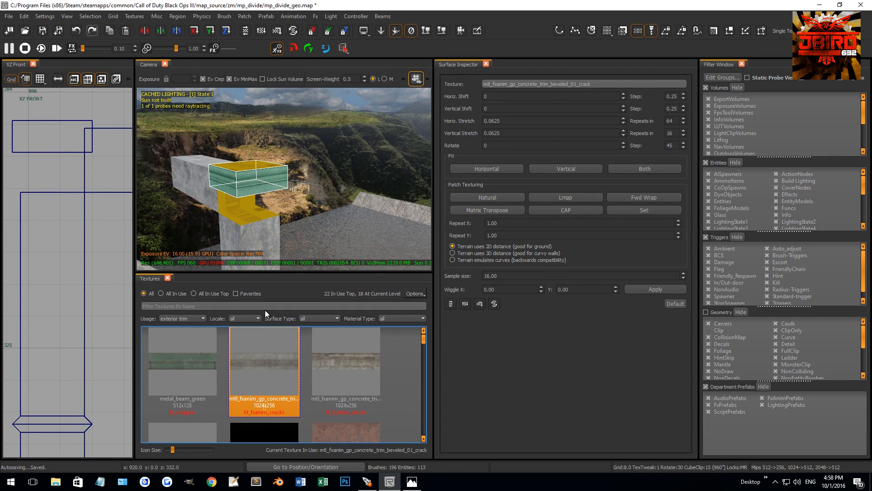
key("Escape")
Lower the trim block on the 2.0 grid so its top is at z 371.
mouse_move(263, 222)
right_mouse_down()
mouse_move(270, 216)
mouse_move(248, 215)
right_mouse_up()
left_click(269, 217, "shift")
key("2")
left_click_drag(51, 142, 53, 162)
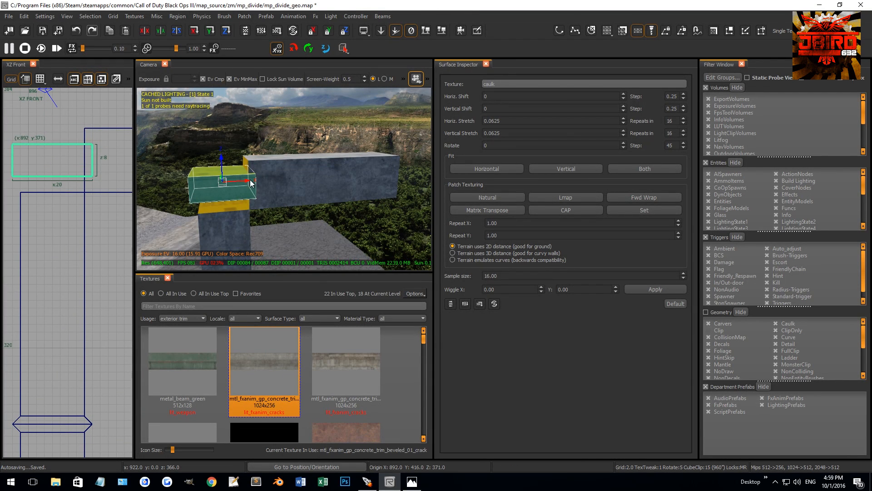
key("Escape")
Duplicate the upside-down bevelled piece from the middle ring and place the copy at the top of the upper shaft.
mouse_move(234, 196)
right_mouse_down("ctrl")
mouse_move(236, 219)
mouse_move(256, 224)
mouse_move(281, 182)
right_mouse_up("ctrl")
left_click(260, 223, "shift")
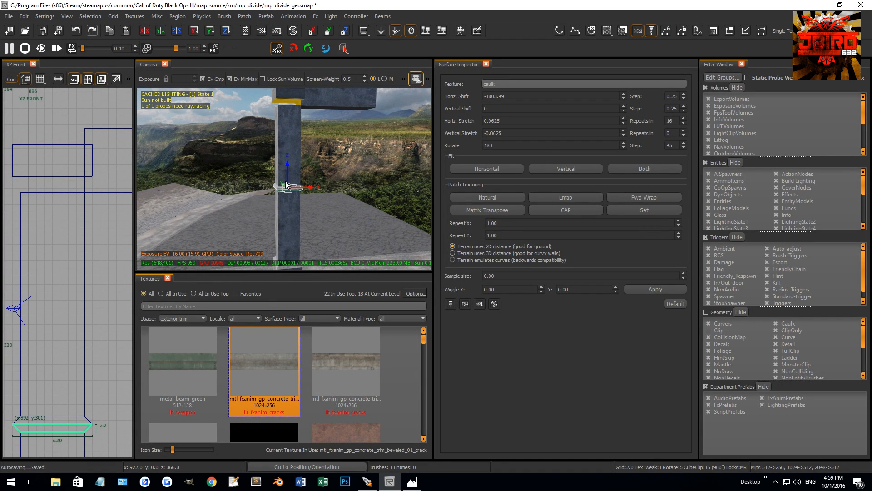
key("4")
key("space")
left_click_drag(288, 167, 277, 66)
key("2")
scroll(29, 174, "up", 2)
left_click_drag(34, 173, 37, 199)
right_click_drag(37, 198, 51, 232)
key("Escape")
Adjust the height of the pillar-top block so it rests on the upside-down bevelled piece.
right_click_drag(293, 122, 296, 116)
left_click(296, 117, "shift")
left_click_drag(47, 204, 48, 216)
right_click_drag(89, 188, 69, 217)
key("Escape")
Fit an upright bevelled piece onto the top of the trim block to cap the pillar.
right_click_drag(335, 178, 340, 170)
left_click(338, 143, "shift")
key("Escape")
left_click(334, 166, "shift")
scroll(67, 225, "down", 4)
mouse_move(72, 225)
left_mouse_down()
mouse_move(86, 301)
mouse_move(74, 213)
left_mouse_up()
key("r")
key("Escape")
Fit the height and position of the horizontal beam to the capital of the concrete pillar.
right_click_drag(321, 143, 320, 154)
left_click(314, 139, "shift")
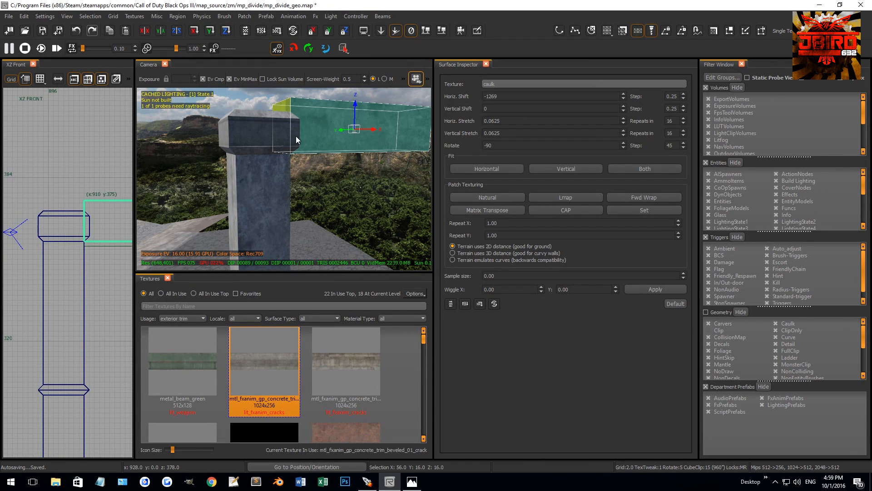
right_click_drag(92, 196, 69, 204)
scroll(69, 205, "up", 3)
left_click_drag(71, 180, 78, 207)
left_click_drag(69, 312, 67, 293)
key("ctrl+Tab")
key("ctrl+Tab")
key("ctrl+Tab")
Lengthen the beam horizontally so it runs from the pillar's capital across to the far side of the wall.
scroll(63, 271, "down", 5)
right_click_drag(24, 266, 53, 266)
scroll(53, 266, "up", 4)
left_click_drag(26, 279, 35, 278)
key("Escape")
right_click_drag(278, 142, 281, 157)
left_click(359, 122, "shift")
scroll(83, 244, "down", 8)
right_click_drag(82, 245, 73, 242)
left_click_drag(73, 242, 102, 241)
key("Escape")
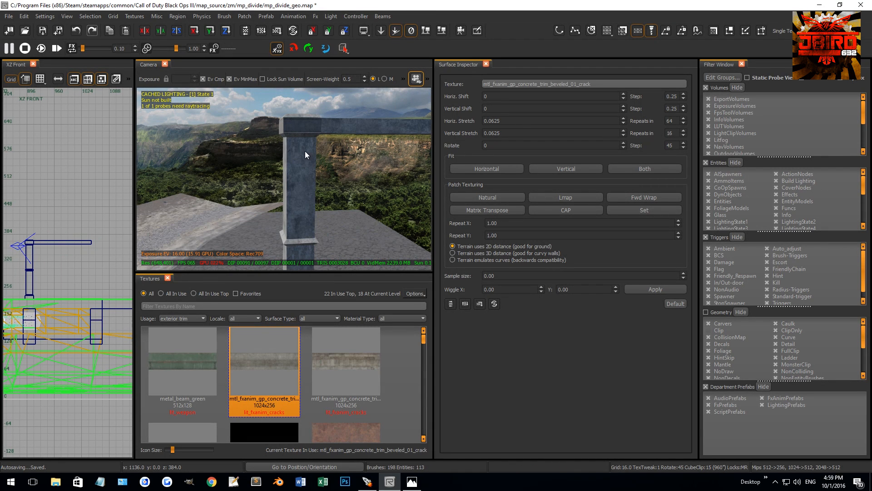
Duplicate all pieces of the pillar and place the copy at the far end of the beam.
left_click(305, 123, "shift")
left_click(302, 146, "shift")
left_click(298, 247, "shift")
right_click_drag(298, 248, 297, 282, "ctrl")
left_click(306, 225, "shift")
left_click(305, 121, "shift")
scroll(53, 260, "down", 1)
key("space")
mouse_move(35, 285)
left_mouse_down()
mouse_move(88, 279)
mouse_move(97, 301)
left_mouse_up()
Align the copied pillar with the far end of the beam on the 4.0 and 2.0 grids.
scroll(87, 285, "up", 6)
key("3")
right_click_drag(100, 299, 74, 252)
scroll(100, 299, "up", 3)
scroll(43, 268, "down", 2)
key("2")
left_click_drag(77, 245, 72, 246)
key("ctrl+Tab")
key("ctrl+Tab")
scroll(64, 258, "down", 4)
scroll(67, 263, "up", 6)
key("Escape")
Adjust the end of the top beam so it meets the second pillar's capital.
mouse_move(323, 190)
right_mouse_down()
mouse_move(369, 157)
mouse_move(309, 182)
right_mouse_up()
left_click(279, 172, "shift")
scroll(53, 258, "up", 3)
right_click_drag(44, 260, 107, 258)
scroll(75, 242, "up", 2)
left_click_drag(74, 241, 100, 242)
key("Escape")
right_click_drag(278, 211, 287, 198, "ctrl")
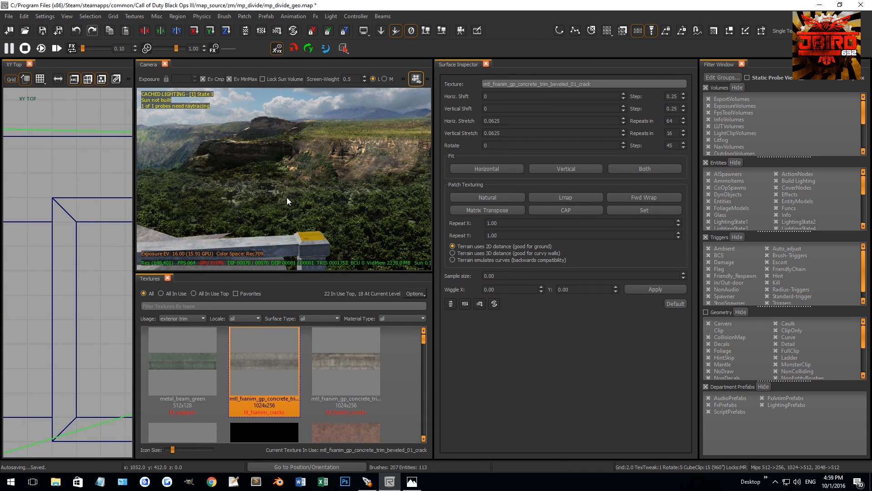
Duplicate the top beam and lower the copy to the height of the pillars' middle rings.
mouse_move(308, 238)
right_mouse_down()
mouse_move(375, 213)
mouse_move(383, 201)
mouse_move(232, 205)
mouse_move(252, 198)
mouse_move(272, 165)
right_mouse_up()
left_click(383, 202, "ctrl+shift")
left_click(380, 203, "ctrl+shift")
left_click(205, 196, "ctrl+shift")
left_click(269, 169, "shift")
key("space")
key("4")
left_click_drag(327, 162, 329, 216)
Trim the lowered copy on the 0.5 grid into a rail 4 units tall with its top at z 303.
key("ctrl+Tab")
scroll(51, 248, "down", 12)
right_click_drag(31, 252, 91, 253)
scroll(51, 257, "up", 8)
scroll(87, 245, "up", 3)
key("0")
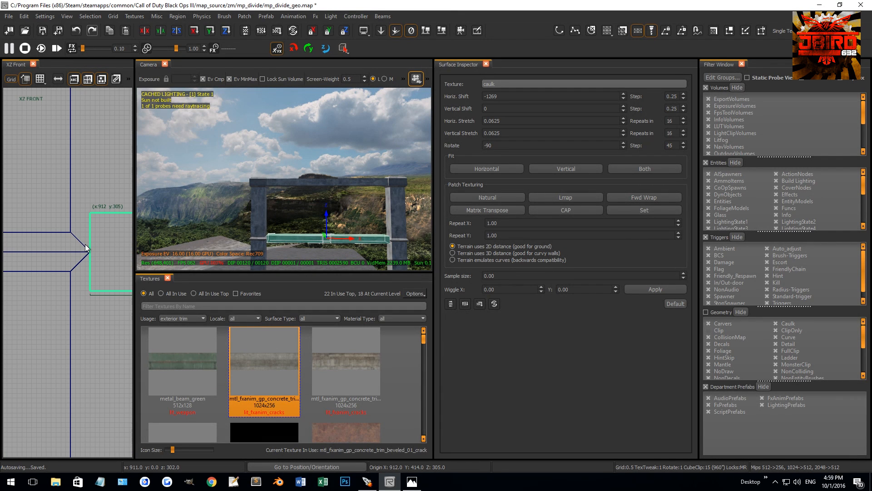
left_click_drag(79, 243, 89, 285)
scroll(86, 282, "down", 6)
scroll(59, 273, "up", 8)
key("ctrl+Tab")
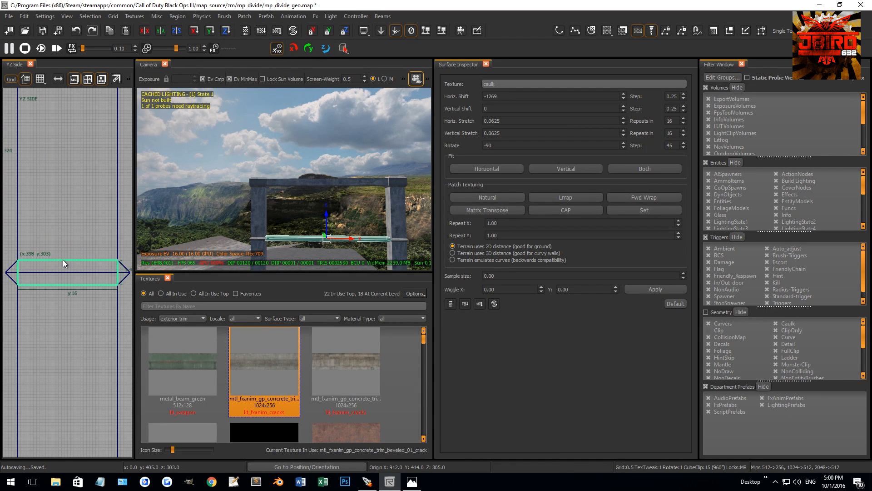
Fill the opening between the thin rail and the top beam with a panel 56 units tall.
mouse_move(213, 243)
right_mouse_down()
mouse_move(225, 229)
mouse_move(216, 232)
right_mouse_up()
scroll(84, 247, "down", 5)
left_click_drag(78, 248, 61, 158)
scroll(84, 204, "up", 2)
scroll(71, 190, "up", 4)
scroll(60, 159, "down", 6)
scroll(55, 290, "up", 4)
left_click_drag(53, 273, 64, 257)
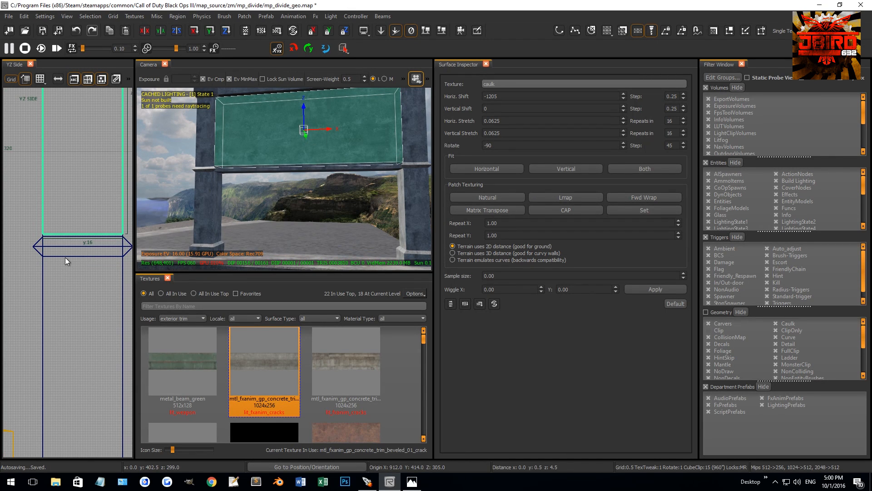
scroll(29, 225, "up", 2)
scroll(56, 235, "down", 2)
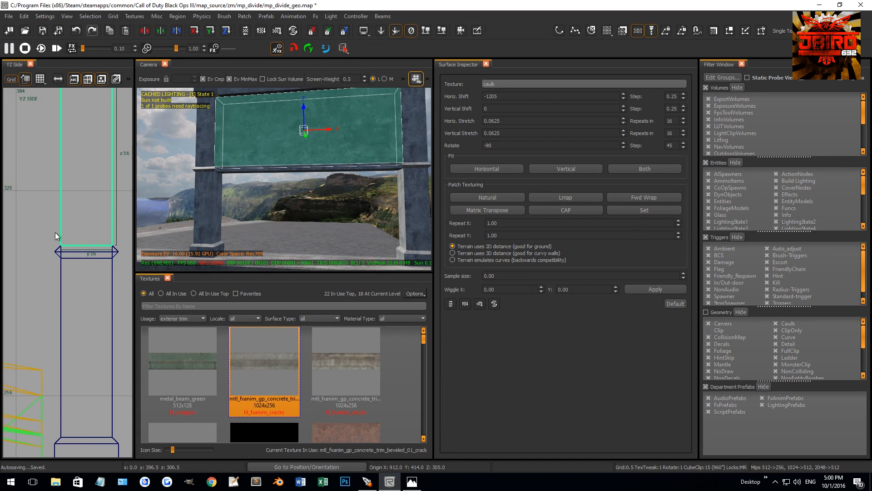
Narrow the upper panel to 8 units thick on the 4.0 grid, centred between the pillar faces.
right_click_drag(108, 217, 88, 247)
key("3")
left_click_drag(111, 215, 99, 216)
left_click_drag(19, 223, 31, 223)
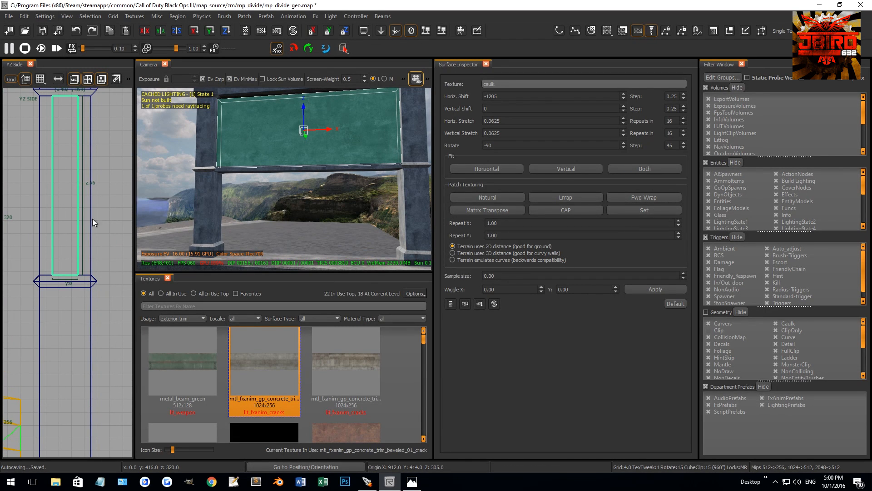
Duplicate the upper panel and place the copy directly below the thin rail.
scroll(79, 199, "down", 3)
key("4")
key("space")
mouse_move(72, 176)
left_mouse_down()
mouse_move(71, 263)
mouse_move(72, 252)
left_mouse_up()
key("2")
key("Escape")
Duplicate the thin rail and lower the copy to the foot of the lower panel.
right_click_drag(214, 218, 214, 196)
mouse_move(261, 156)
right_mouse_down()
mouse_move(252, 168)
mouse_move(264, 165)
mouse_move(260, 157)
right_mouse_up()
left_click(260, 157, "shift")
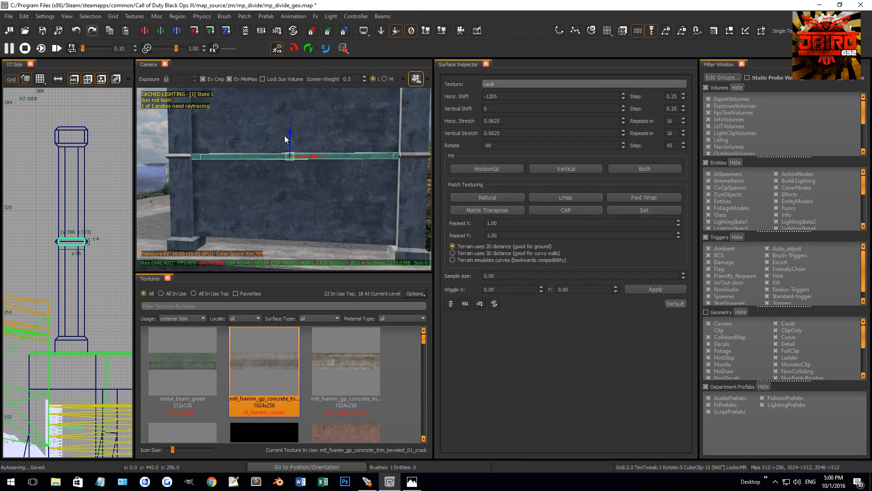
left_click_drag(290, 131, 290, 227)
Extend the bottom rail's top and bottom edges on the 1.0 grid to fit the height of the pillar base.
key("ctrl+Tab")
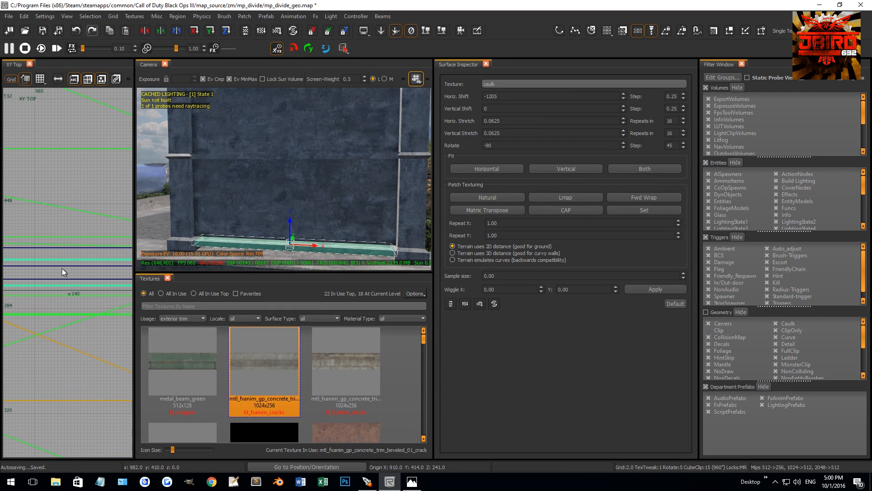
scroll(72, 278, "up", 5)
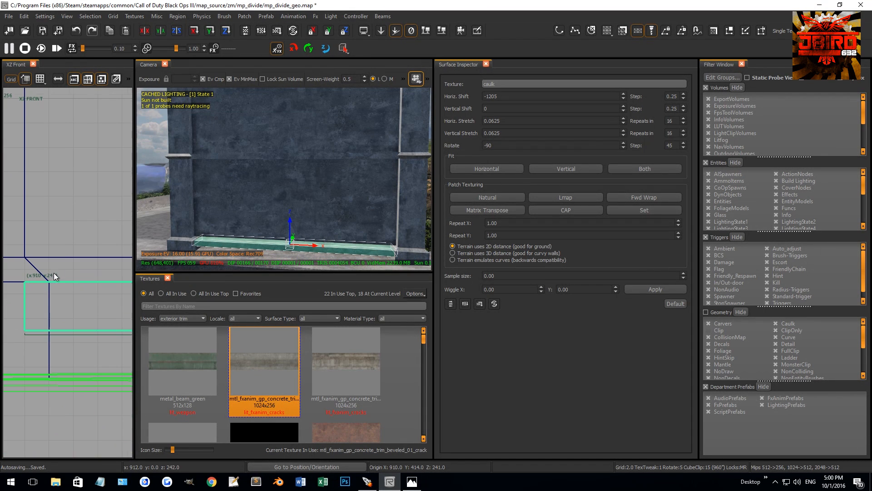
key("1")
left_click_drag(58, 261, 58, 240)
left_click_drag(56, 361, 58, 399)
key("Escape")
Raise the bottom rail off the wall to expose the underside faces between the pillars.
mouse_move(244, 231)
right_mouse_down()
mouse_move(236, 250)
mouse_move(229, 189)
mouse_move(285, 181)
mouse_move(293, 173)
right_mouse_up()
left_click(296, 193, "shift")
left_click_drag(279, 175, 276, 130)
mouse_move(276, 130)
right_mouse_down()
mouse_move(282, 123)
mouse_move(301, 149)
mouse_move(298, 136)
mouse_move(276, 199)
right_mouse_up()
key("Escape")
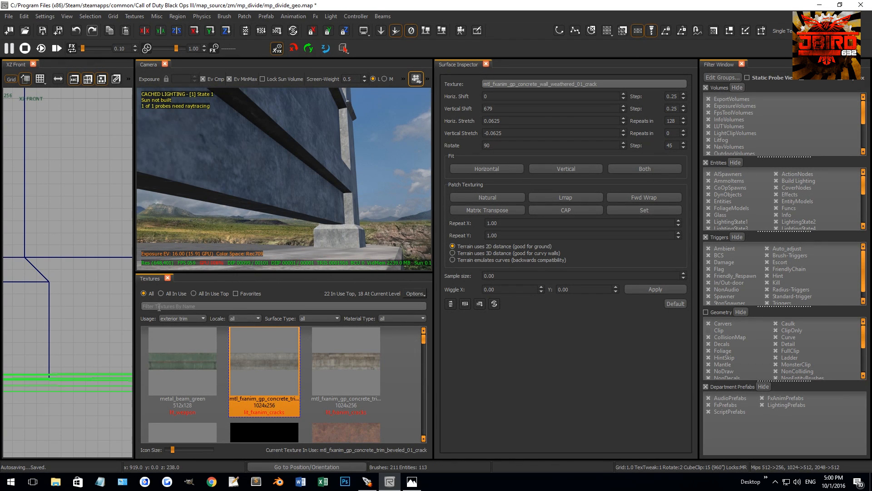
Find the caulk texture across all usages and apply it to the selected underside faces between the pillars.
left_click(159, 306)
type("caulk")
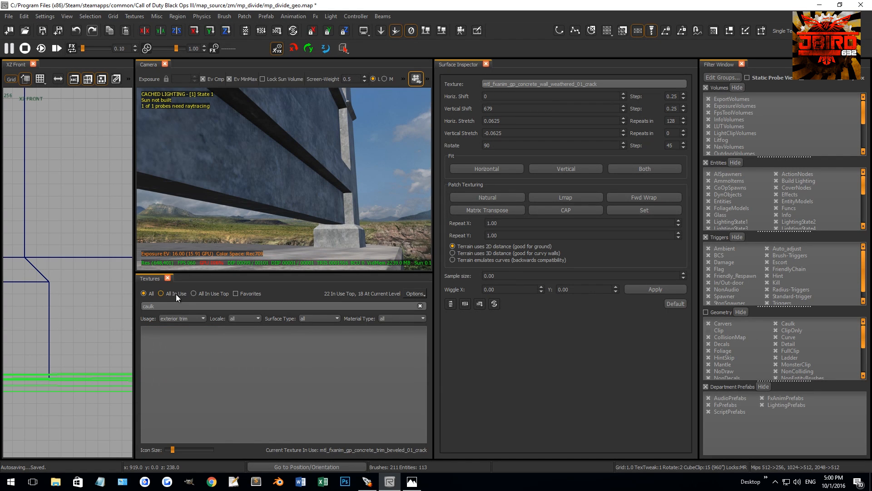
left_click(174, 318)
left_click(172, 326)
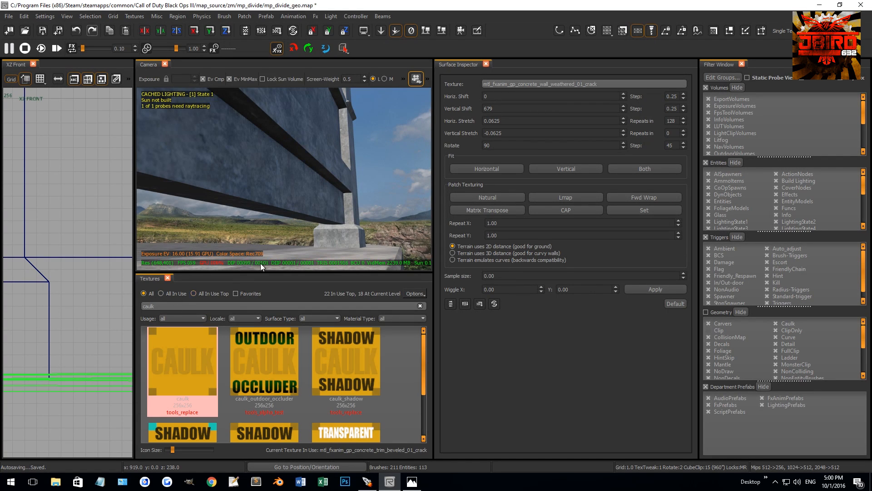
right_click_drag(272, 243, 280, 232)
left_click(276, 207, "ctrl+shift")
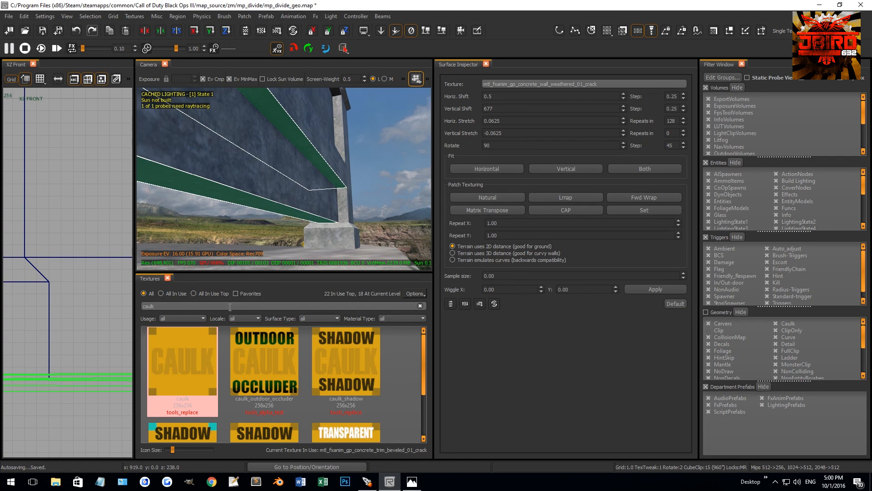
left_click(184, 341)
Lower the bottom rail back between the pillar bases so its top is at z 243.
right_click_drag(322, 183, 321, 176)
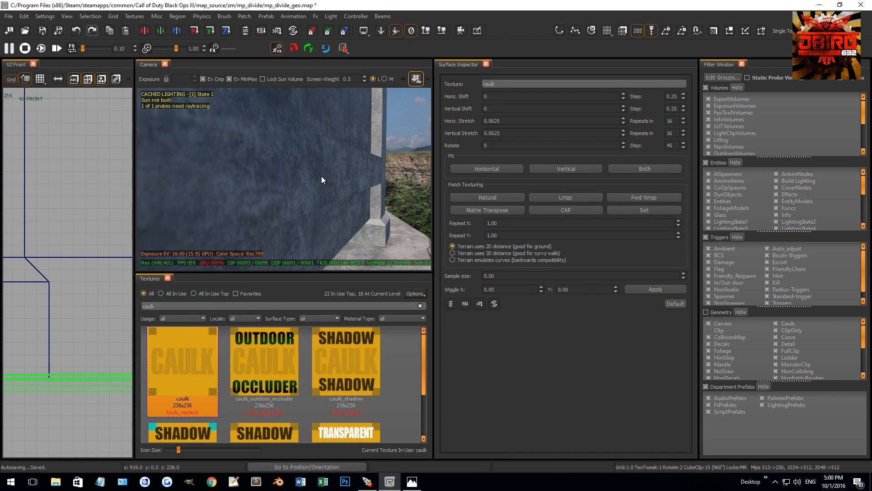
left_click(321, 176, "shift")
scroll(36, 300, "down", 10)
key("ctrl+Tab")
scroll(59, 288, "up", 5)
scroll(62, 285, "up", 2)
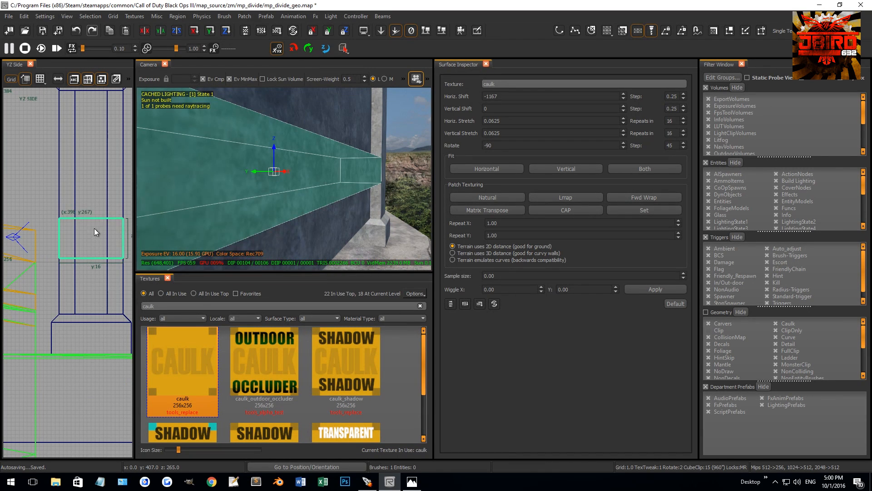
left_click_drag(94, 228, 93, 325)
scroll(63, 324, "up", 2)
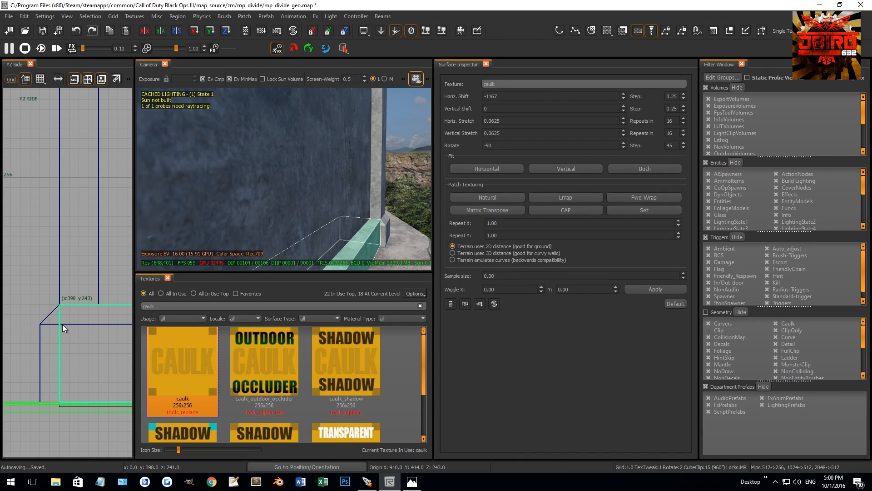
Clip both upper edges of the bottom rail to match the pillar base's bevel and delete the leftover piece.
left_click(78, 308)
key("shift+Return")
scroll(80, 308, "down", 3)
right_click_drag(83, 308, 19, 308)
scroll(83, 308, "up", 4)
left_click(69, 308)
key("shift+Return")
mouse_move(265, 209)
right_mouse_down("ctrl")
mouse_move(319, 189)
mouse_move(328, 215)
mouse_move(363, 236)
mouse_move(390, 235)
mouse_move(278, 236)
mouse_move(227, 213)
mouse_move(318, 218)
mouse_move(283, 198)
mouse_move(227, 200)
mouse_move(249, 208)
right_mouse_up("ctrl")
left_click(307, 168, "shift")
key("BackSpace")
Copy the texture of the adjacent faces onto the newly cut faces of the bottom rail.
left_click(328, 217, "ctrl+shift")
middle_click(329, 236)
left_click(278, 235, "ctrl+shift")
middle_click(231, 239)
key("Escape")
Pull the lower infill panel out of the frame on the 16.0 grid and copy caulk onto its hidden edge face.
left_click(283, 199, "shift")
key("5")
left_click_drag(249, 206, 225, 200)
mouse_move(225, 200)
right_mouse_down()
mouse_move(319, 203)
mouse_move(226, 182)
mouse_move(343, 192)
right_mouse_up()
key("Escape")
left_click(223, 188, "ctrl+shift")
middle_click(203, 199)
key("Escape")
Slide the lower infill panel back into place between the two pillars.
left_click(343, 190, "shift")
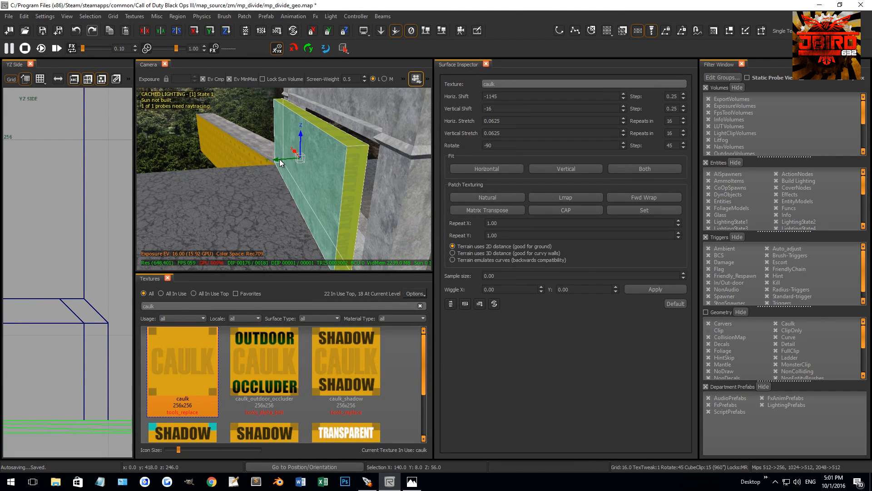
left_click_drag(277, 161, 304, 160)
key("Escape")
mouse_move(304, 160)
right_mouse_down()
mouse_move(364, 149)
mouse_move(308, 166)
right_mouse_up()
Pull the upper infill panel out of the frame and copy caulk onto its top and bottom faces.
left_click(363, 150, "shift")
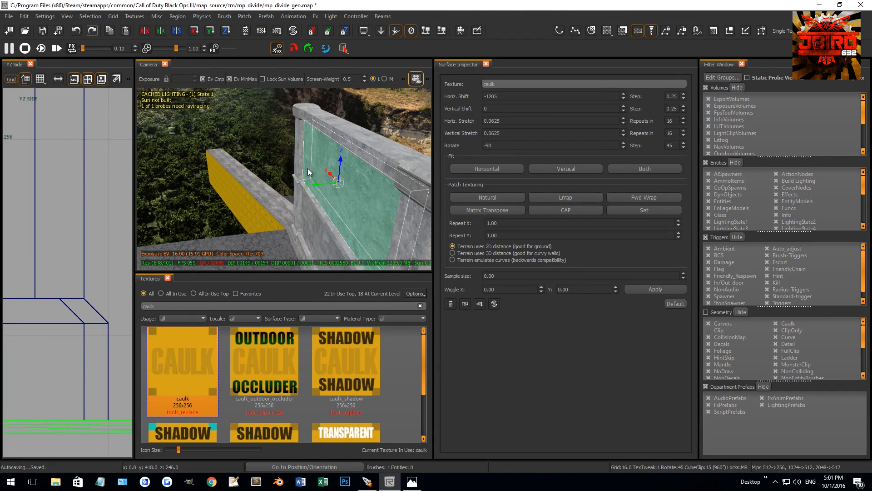
left_click_drag(313, 185, 274, 185)
key("Escape")
left_click(381, 190, "ctrl+shift")
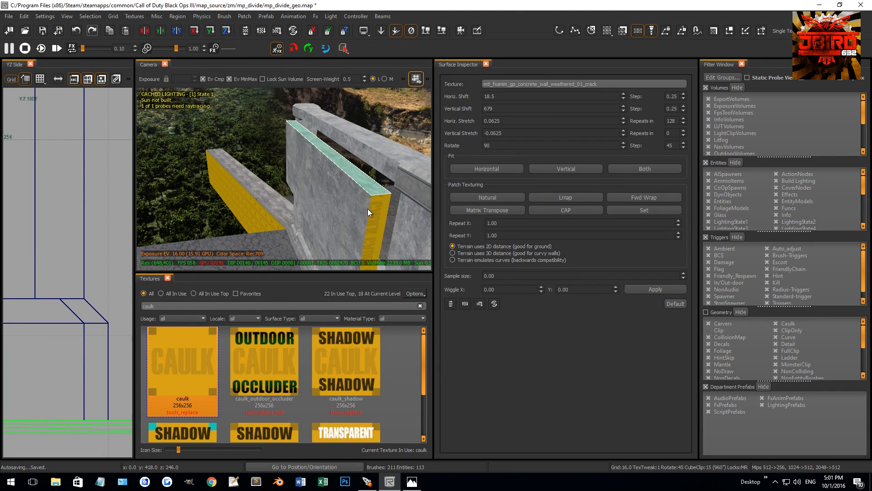
key("Escape")
right_click_drag(377, 210, 309, 203)
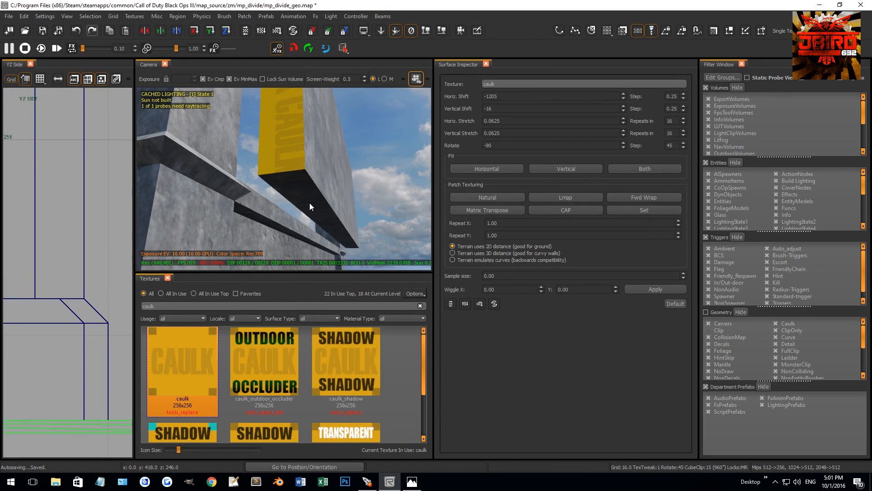
left_click(292, 186, "shift")
Move the upper infill panel back into the frame in the YZ side view so it lines up with the pillars.
key("ctrl+Tab")
key("ctrl+Tab")
key("ctrl+Tab")
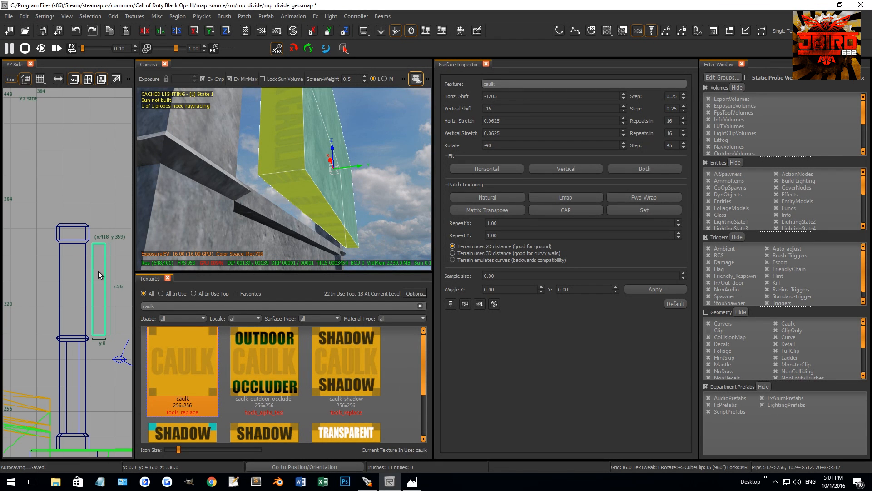
left_click_drag(98, 271, 78, 271)
key("Escape")
Inspect the pillar's shaft and middle band up close for hidden faces and unhide all geometry.
mouse_move(272, 182)
right_mouse_down()
mouse_move(292, 174)
mouse_move(302, 182)
mouse_move(282, 189)
mouse_move(258, 180)
right_mouse_up()
left_click(256, 211, "shift")
left_click(231, 170, "shift")
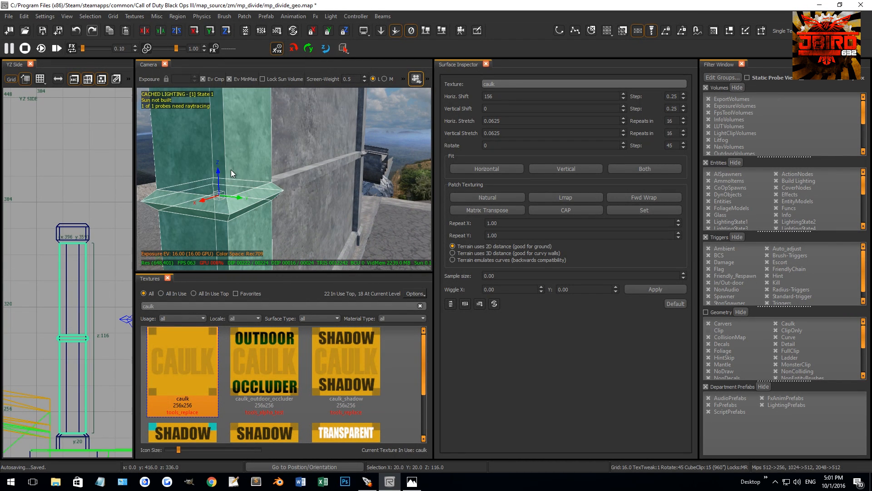
mouse_move(244, 173)
right_mouse_down()
mouse_move(248, 160)
mouse_move(246, 175)
mouse_move(270, 156)
mouse_move(214, 252)
right_mouse_up()
left_click(241, 180, "shift")
left_click(240, 174, "shift")
key("BackSpace")
key("shift+h")
Search the textures for "brick" and apply t7_brick_irregular_worn_02_wet to the front faces of the lower and upper infill panels.
left_click_drag(155, 305, 95, 292)
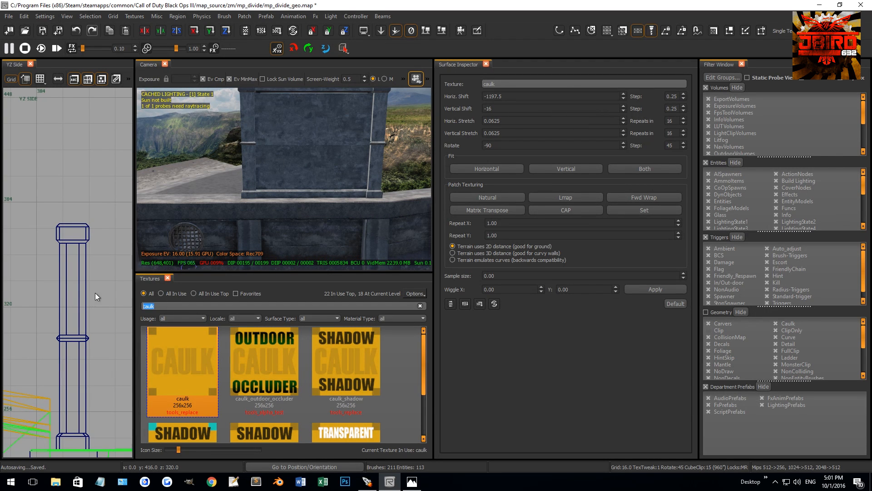
type("brick")
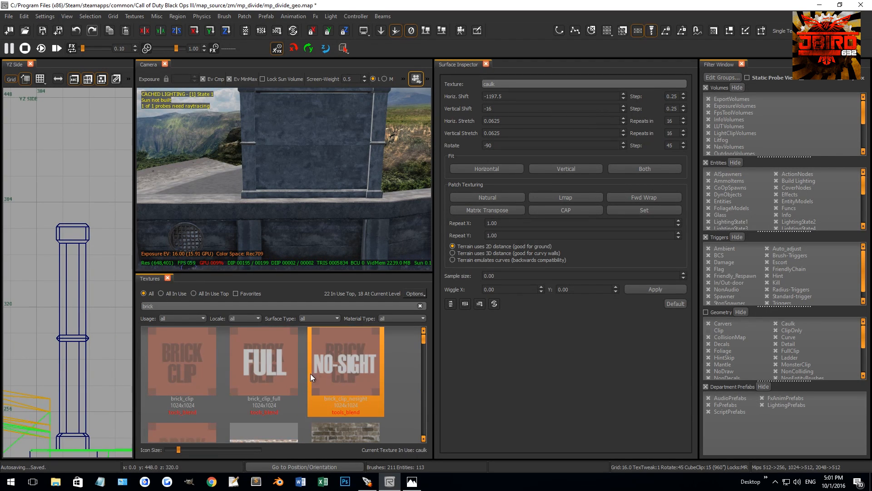
scroll(312, 371, "down", 3)
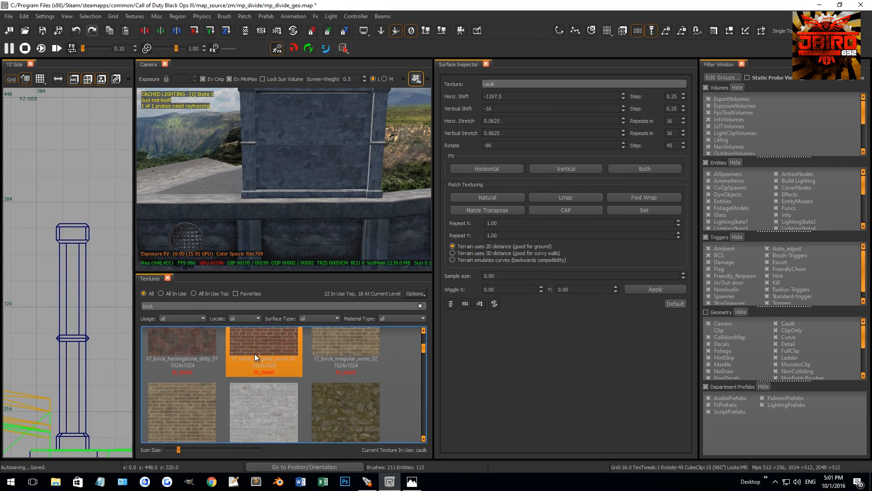
right_click_drag(330, 205, 325, 182)
left_click(325, 174, "ctrl+shift")
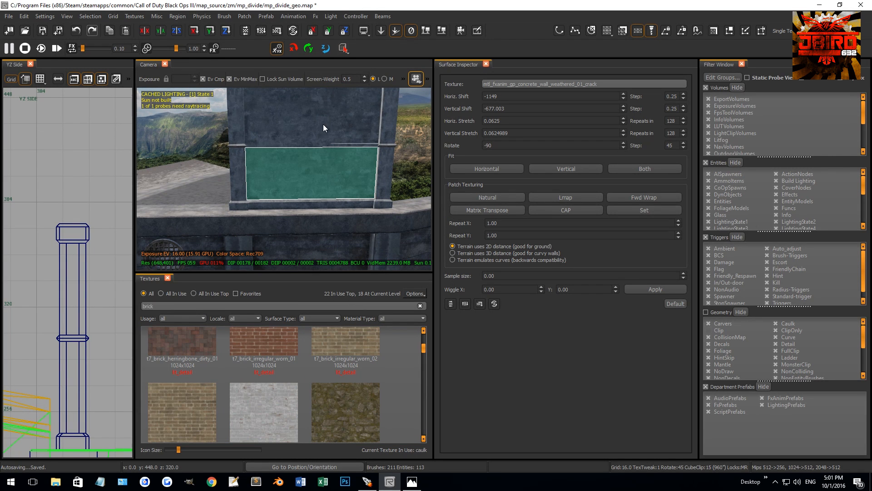
left_click(323, 129, "ctrl+shift")
left_click(192, 408)
Select the two brick panel faces again and look through the brick textures for alternatives.
right_click_drag(309, 222, 288, 206)
key("Escape")
left_click(288, 205, "ctrl+shift")
left_click(315, 115, "ctrl+shift")
scroll(273, 379, "down", 1)
scroll(237, 407, "up", 1)
scroll(244, 407, "up", 1)
key("Escape")
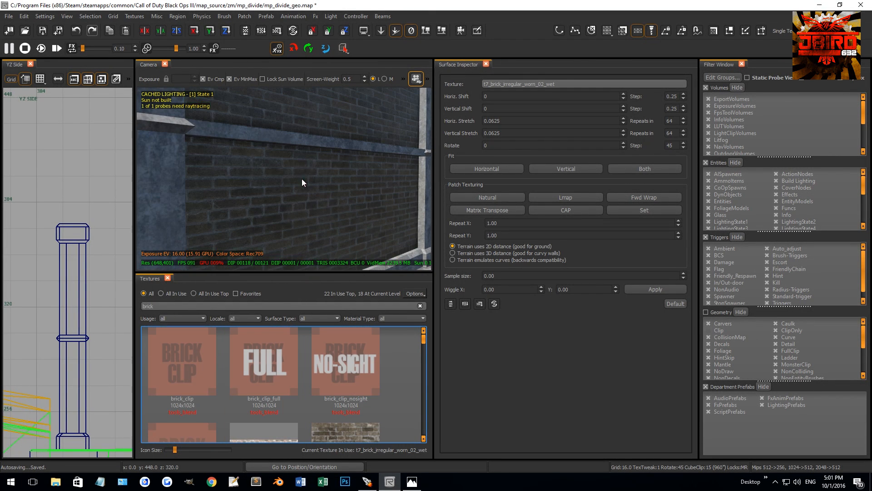
Open the Models browser, show all models, search for "brick" and browse the broken brick models.
right_click(525, 32)
left_click(543, 252)
left_click(449, 79)
left_click(475, 91)
type("brick")
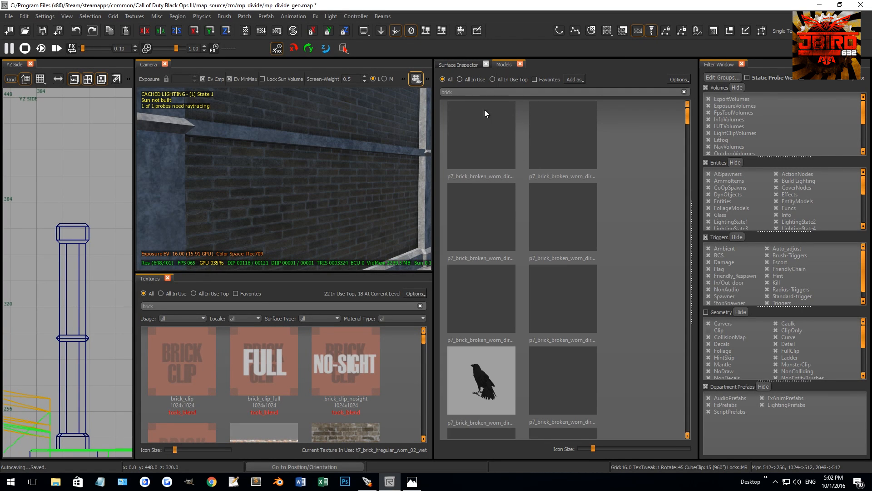
scroll(522, 197, "down", 2)
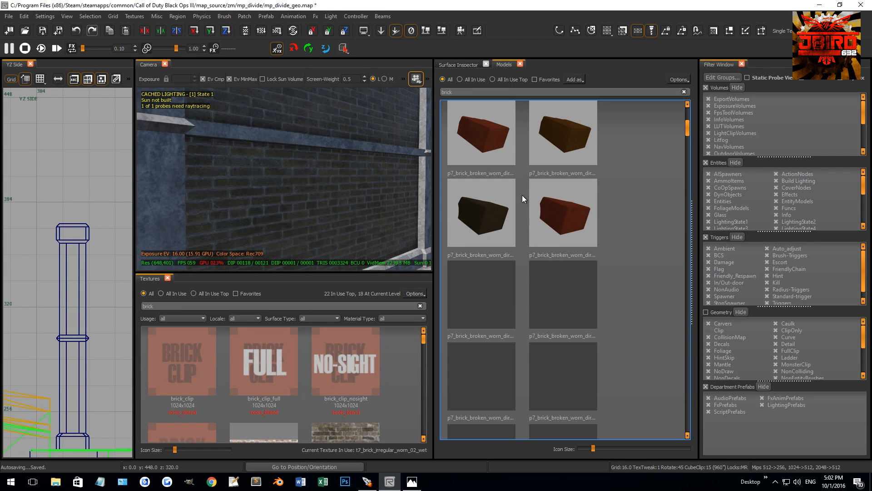
scroll(552, 275, "down", 1)
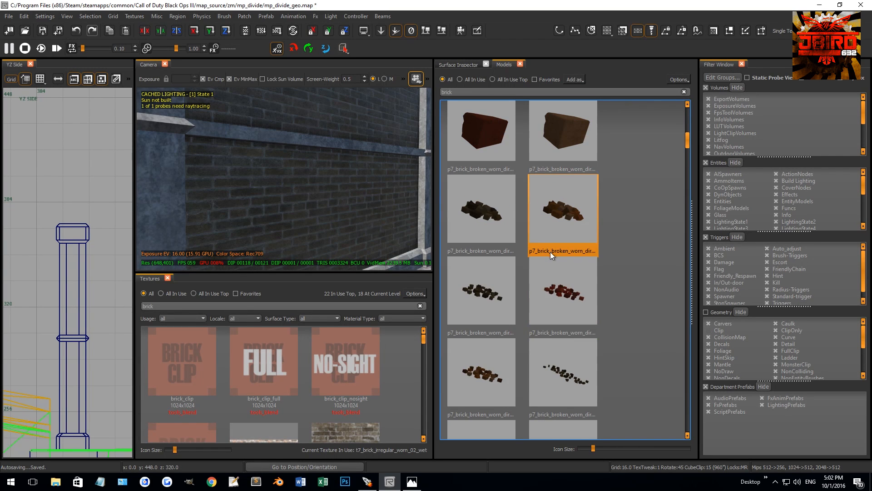
scroll(551, 261, "down", 2)
Try a scattered p7_brick_broken_worn rubble model on the ground beside the wall and delete it.
right_click_drag(332, 236, 331, 235)
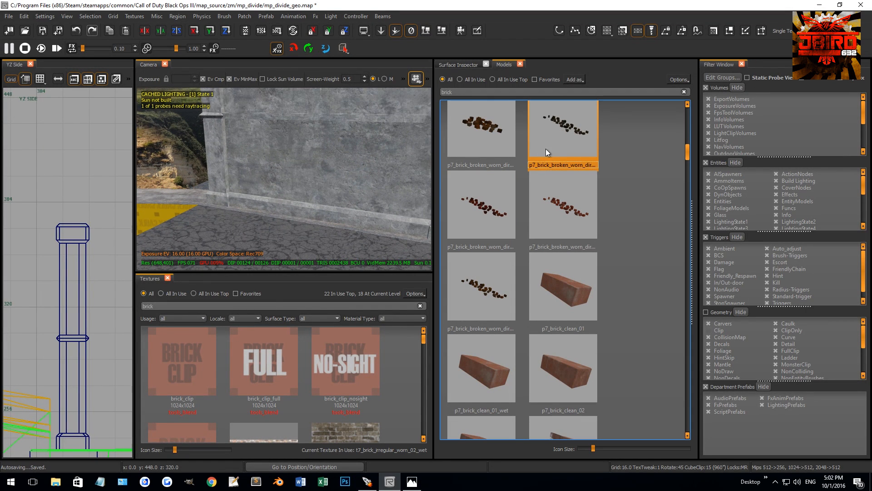
left_click_drag(547, 149, 283, 244)
key("Escape")
right_click_drag(282, 244, 283, 244)
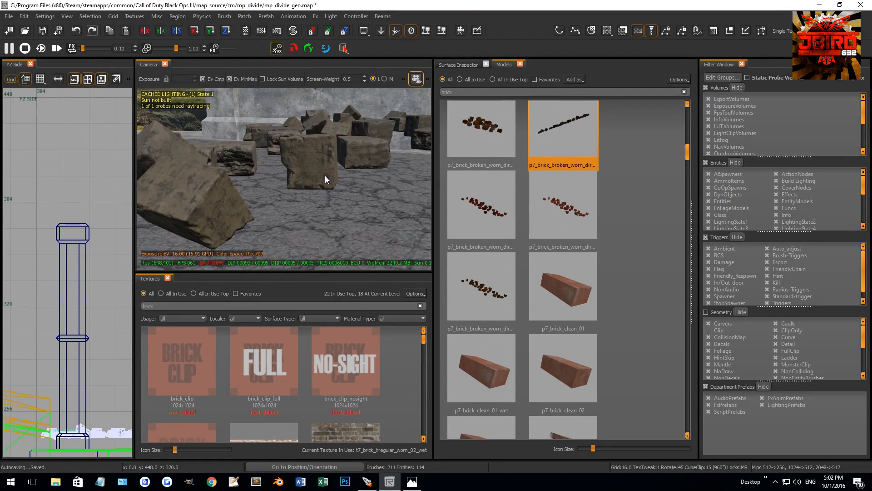
left_click(326, 157)
key("Delete")
Look further through the brick models for a dirty single brick.
Browse the dirty brick breakout models and place a tan broken-brick stack on the ground beside the wall.
scroll(603, 335, "down", 6)
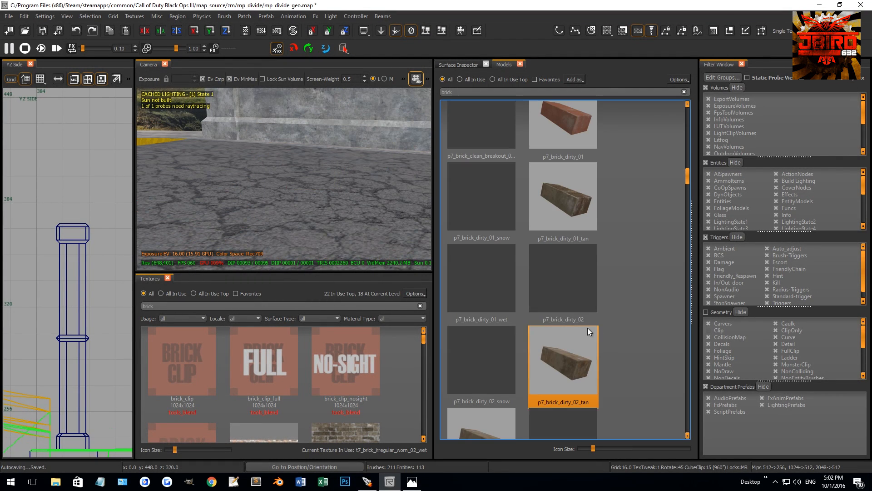
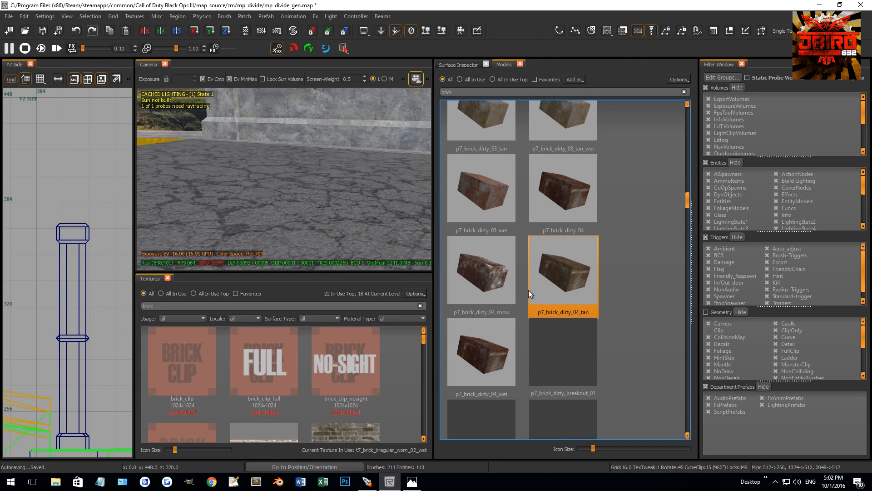
Browse the dirty brick breakout models and place a tan broken-brick stack on the ground beside the wall.
scroll(527, 289, "down", 5)
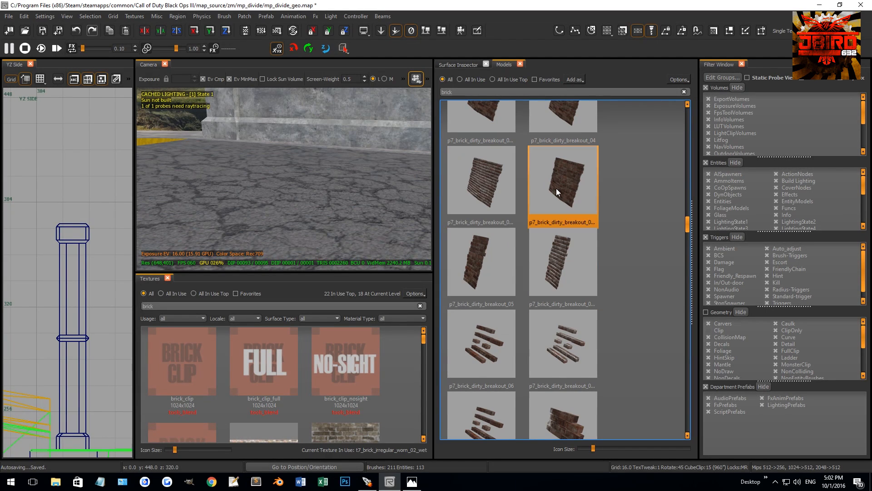
scroll(515, 306, "down", 3)
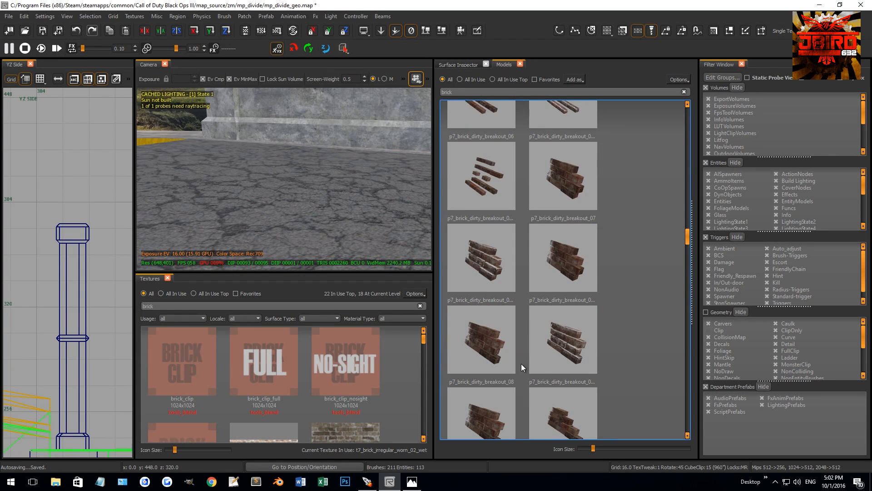
scroll(522, 364, "down", 4)
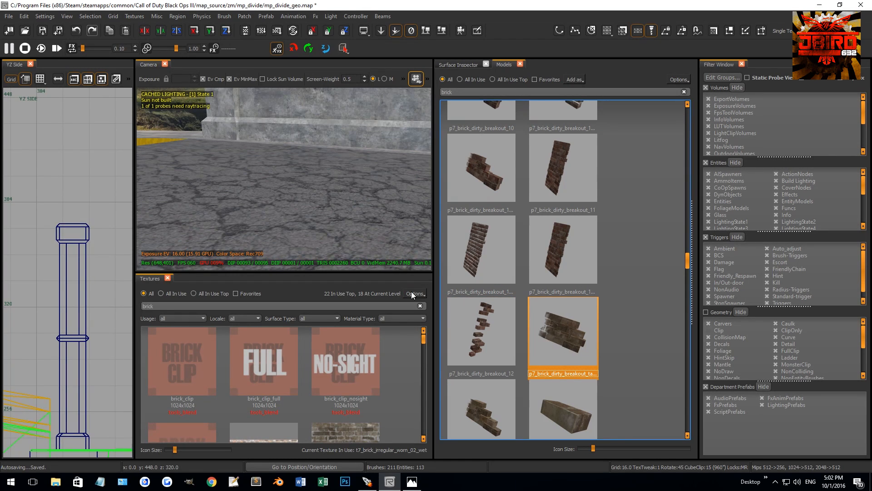
left_click_drag(467, 391, 275, 188)
key("Escape")
right_click_drag(276, 187, 357, 202)
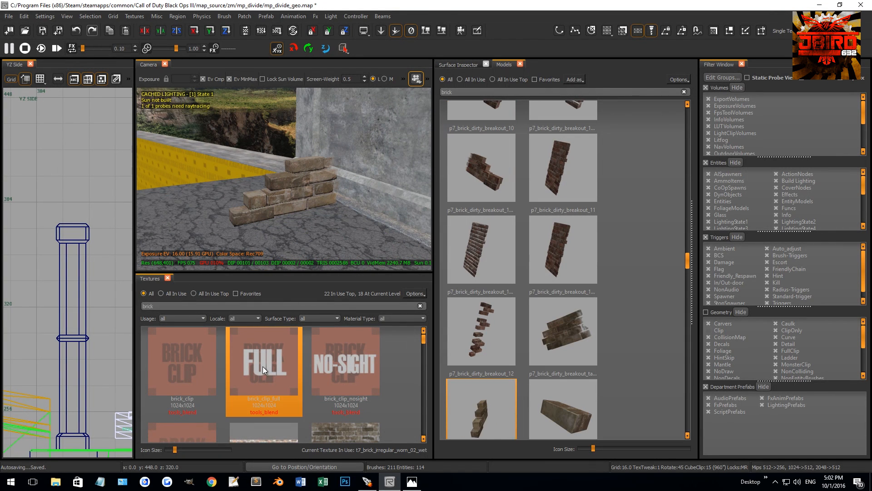
Examine the placed brick stack and wall panels from several angles and compare them with the brick textures.
scroll(336, 391, "down", 1)
scroll(350, 405, "down", 1)
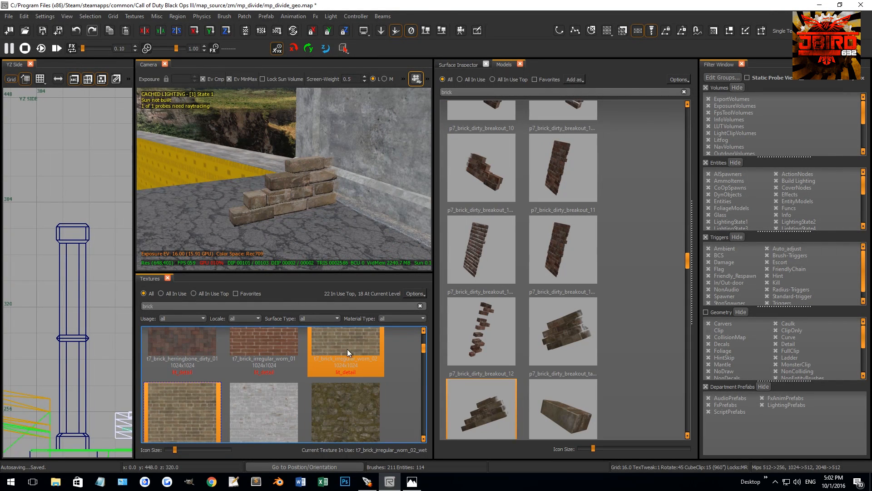
right_click_drag(271, 191, 290, 165)
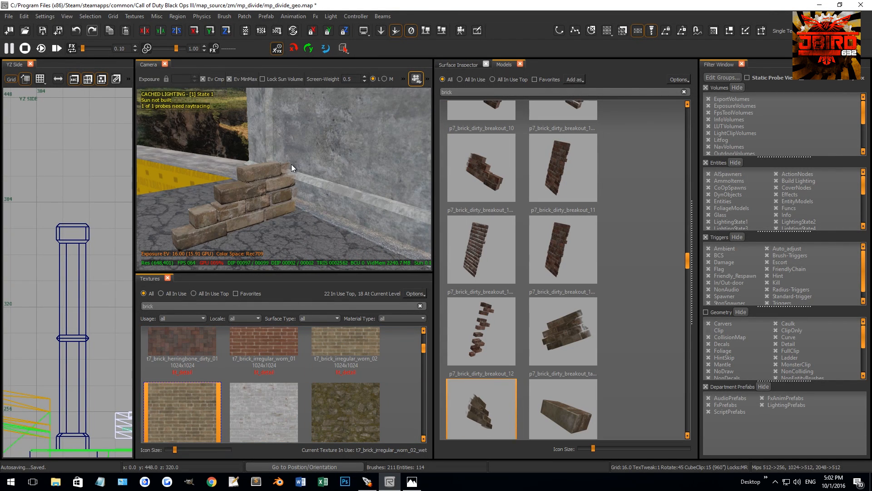
left_click(326, 153, "ctrl+shift")
left_click(174, 419)
right_click_drag(275, 208, 247, 216)
left_click(268, 184, "ctrl+shift")
right_click_drag(386, 219, 387, 220)
left_click(340, 187, "ctrl+shift")
mouse_move(339, 187)
right_mouse_down()
mouse_move(296, 201)
mouse_move(296, 191)
mouse_move(311, 206)
right_mouse_up()
left_click(296, 192, "ctrl+shift")
left_click(298, 195, "ctrl+shift")
middle_click(324, 238)
key("Escape")
left_click(312, 207, "shift")
key("ctrl+Tab")
key("ctrl+Tab")
key("ctrl+Tab")
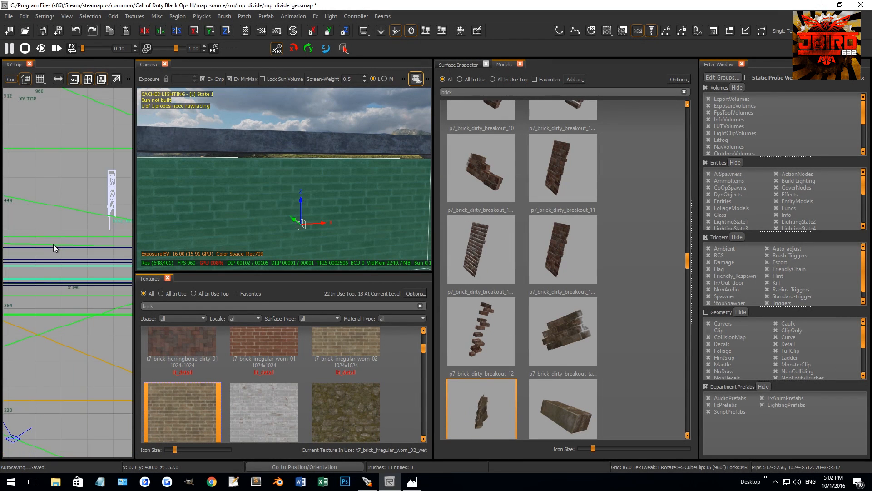
scroll(76, 236, "down", 2)
scroll(71, 223, "up", 7)
key("Escape")
Set the grid to 0.5 and extend the top rail's underside down to the lower edge of the pillar caps.
right_click_drag(322, 121, 322, 121)
left_click(322, 121, "shift")
key("grave")
scroll(61, 239, "up", 3)
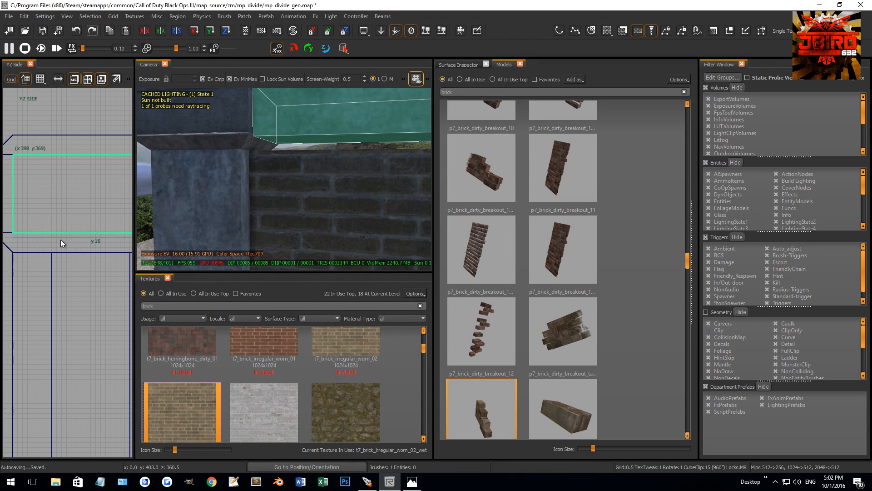
left_click_drag(61, 239, 64, 261)
scroll(16, 239, "up", 3)
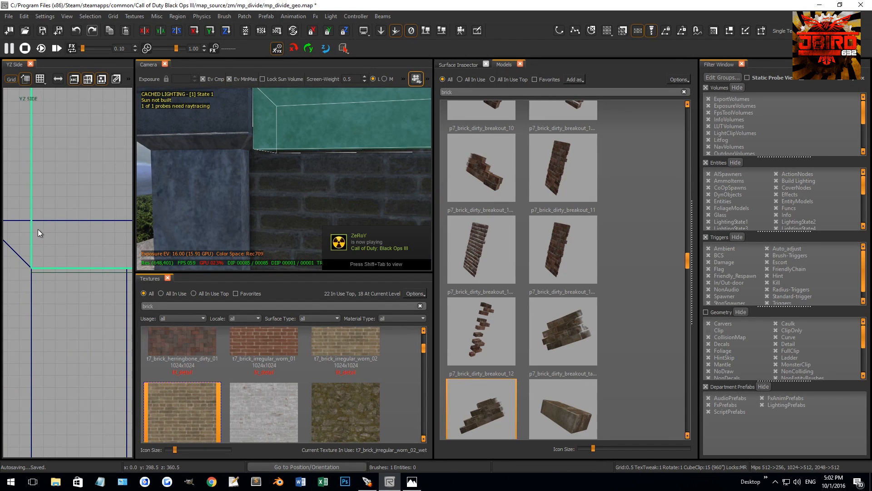
Clip the top rail's lower edges diagonally so they follow the chamfers of the pillar caps.
key("shift+Return")
scroll(99, 260, "down", 5)
right_click_drag(99, 261, 27, 264)
scroll(104, 251, "up", 4)
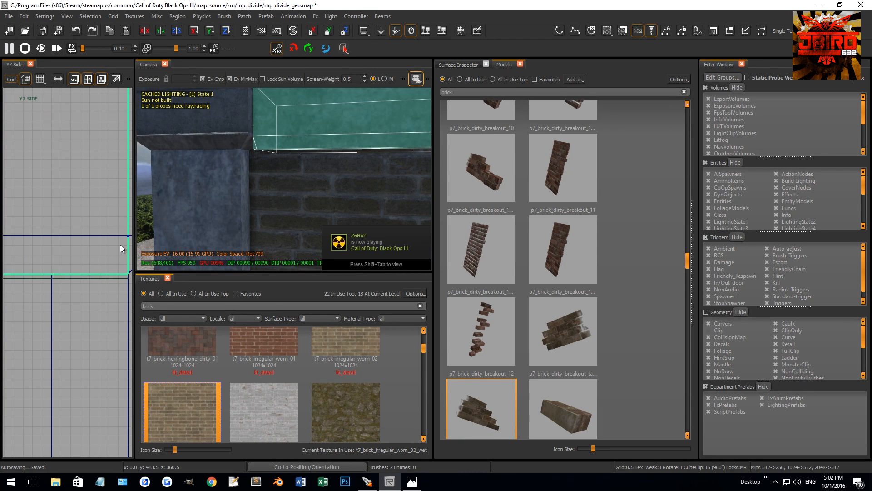
key("Escape")
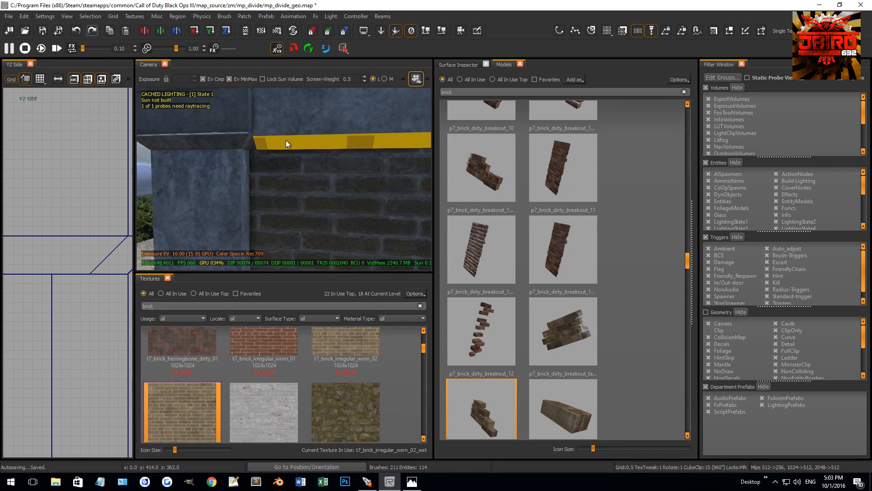
Inspect the bevelled underside of the top rail and the lower part of the frame.
mouse_move(291, 132)
right_mouse_down()
mouse_move(296, 147)
mouse_move(309, 148)
mouse_move(314, 233)
mouse_move(278, 224)
mouse_move(266, 198)
mouse_move(276, 187)
mouse_move(361, 165)
mouse_move(277, 206)
right_mouse_up()
scroll(301, 136, "down", 3)
key("Escape")
left_click(299, 214, "shift")
left_click(299, 148, "shift")
right_click_drag(299, 147, 348, 192)
mouse_move(199, 197)
right_mouse_down()
mouse_move(245, 220)
mouse_move(270, 187)
mouse_move(340, 215)
mouse_move(350, 197)
mouse_move(370, 197)
mouse_move(317, 206)
right_mouse_up()
left_click(233, 220, "shift")
key("Escape")
Select the faces of the bottom rail and pillar footings around the frame and convert them to terrain patches.
left_click(350, 202, "shift")
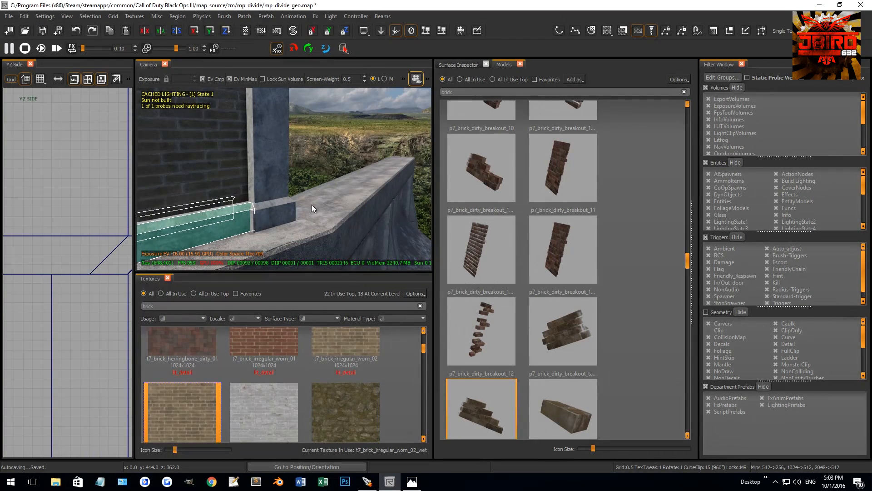
right_click_drag(257, 209, 329, 224)
left_click(346, 221, "shift")
left_click(385, 227, "shift")
left_click(327, 221, "shift")
left_click(327, 228, "shift")
left_click(339, 231, "shift")
left_click(319, 232, "shift")
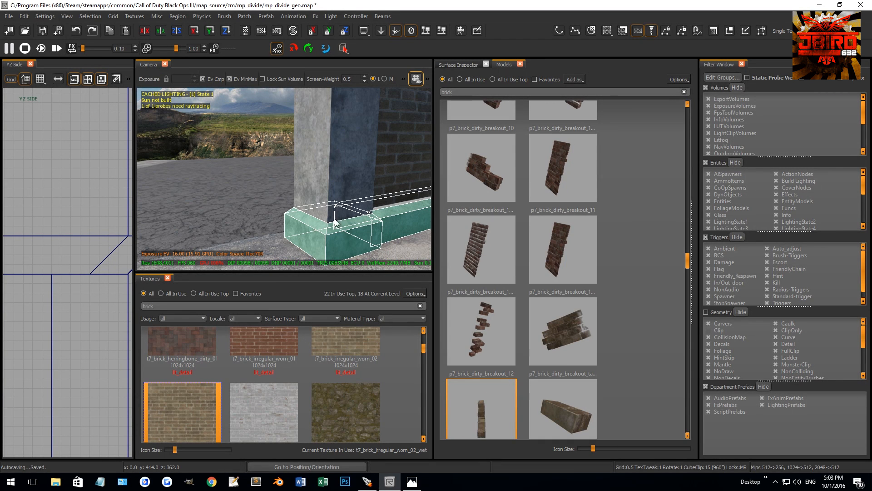
left_click(249, 16)
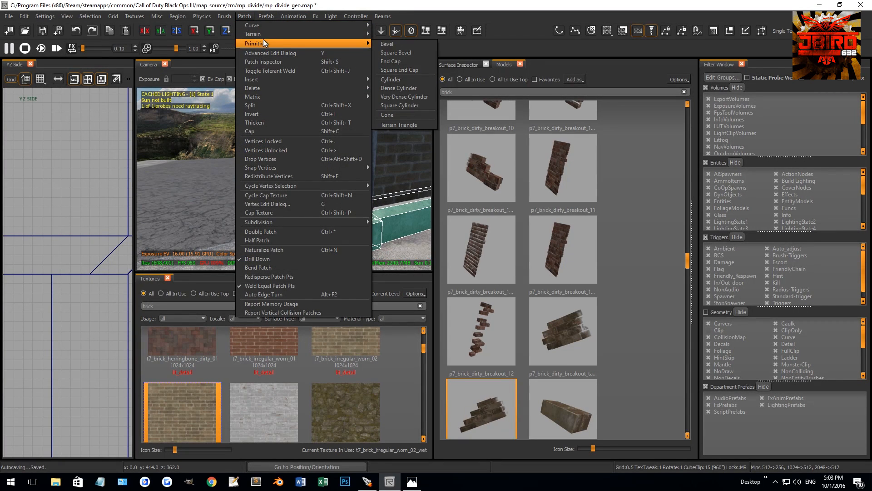
left_click(378, 65)
right_click_drag(309, 176, 297, 164)
List the textures in use without a name filter and apply t7_mud_sludge_wet_01_reveal to the base terrain patches.
scroll(88, 228, "down", 8)
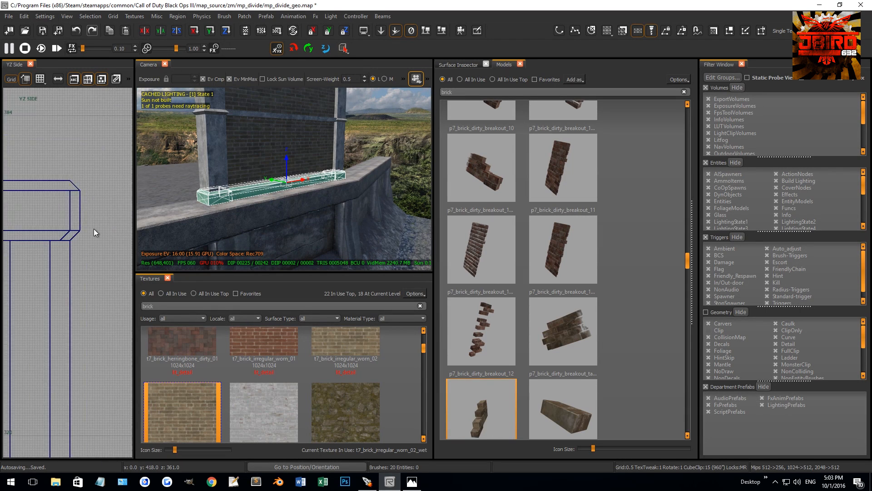
key("v")
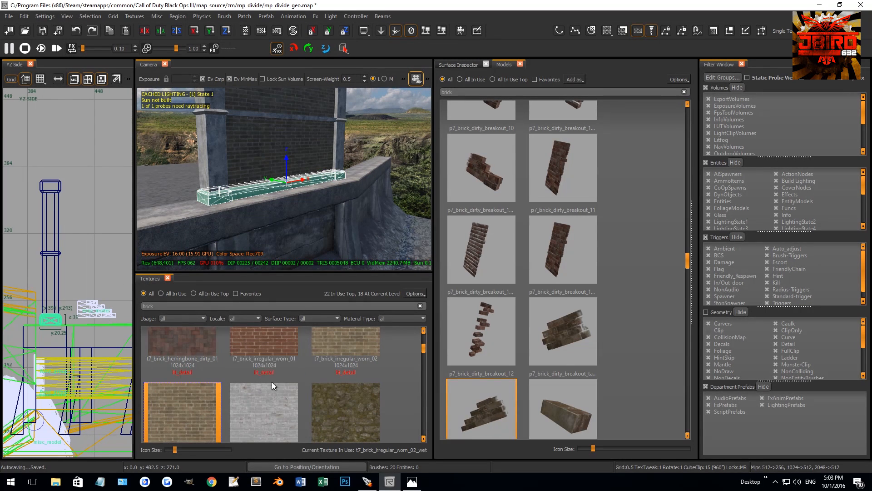
left_click(175, 293)
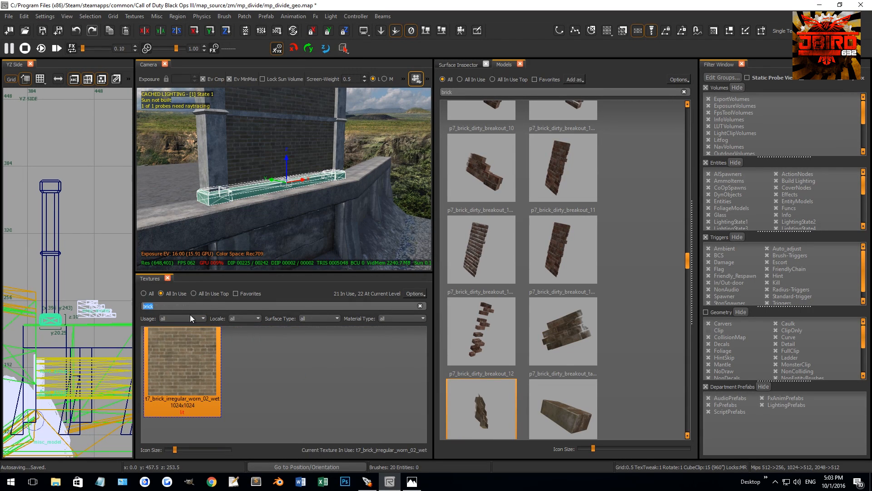
key("BackSpace")
scroll(263, 393, "down", 8)
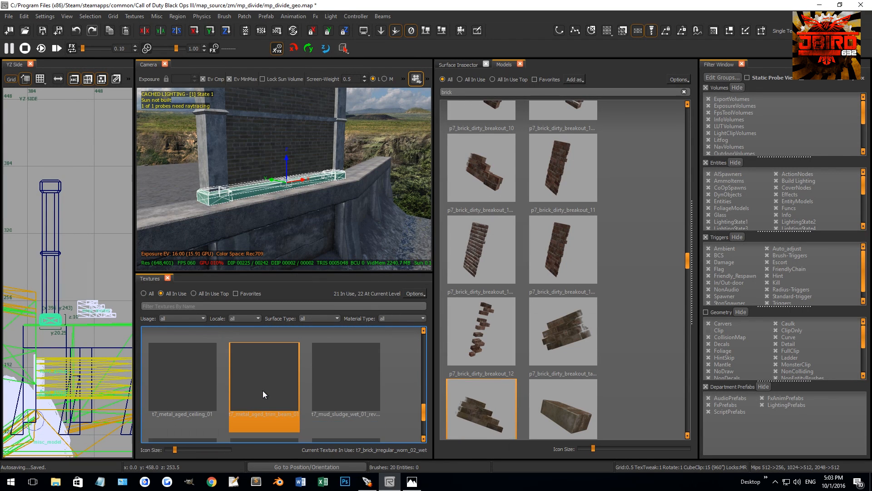
left_click(339, 387)
Select the upper vertices of the mud patches and set their alpha to 0 so the mud fades upward.
key("v")
scroll(20, 323, "up", 3)
left_click_drag(106, 315, 45, 282)
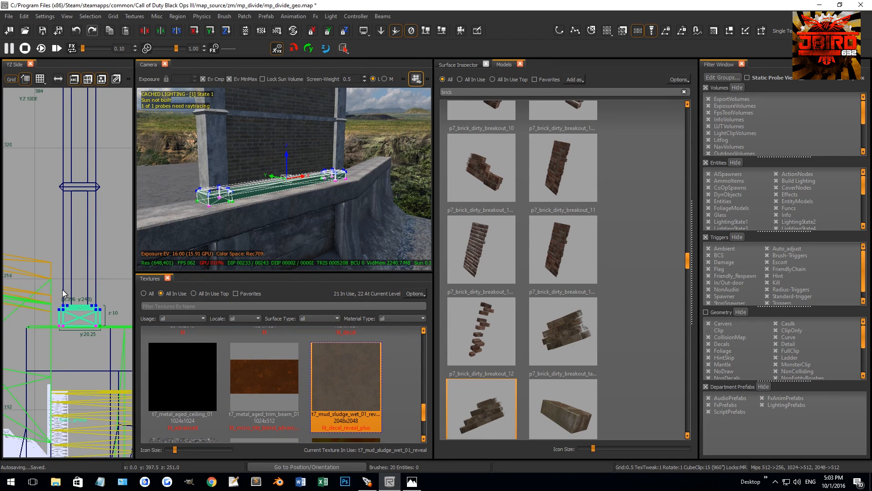
key("g")
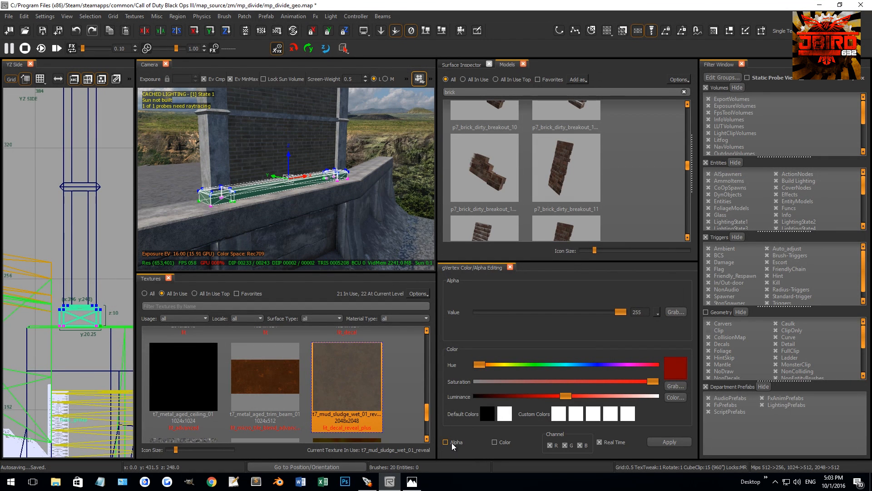
left_click_drag(620, 313, 477, 312)
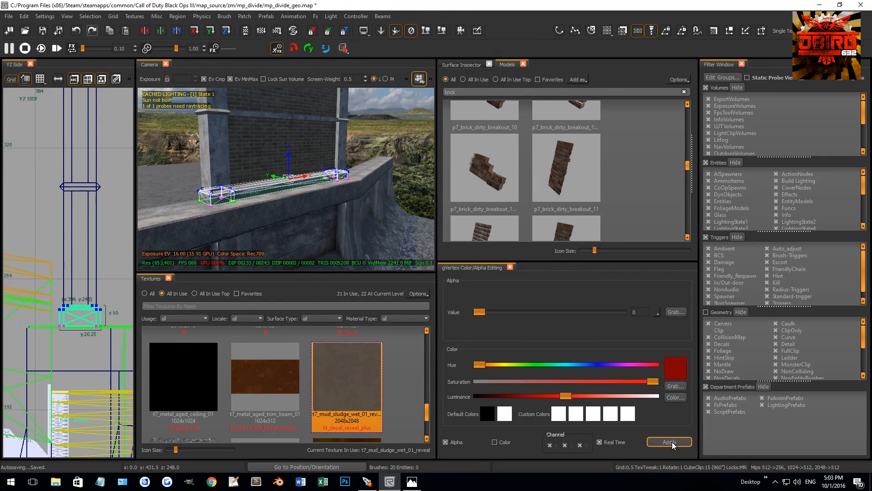
right_click_drag(261, 255, 265, 219)
key("g")
key("v")
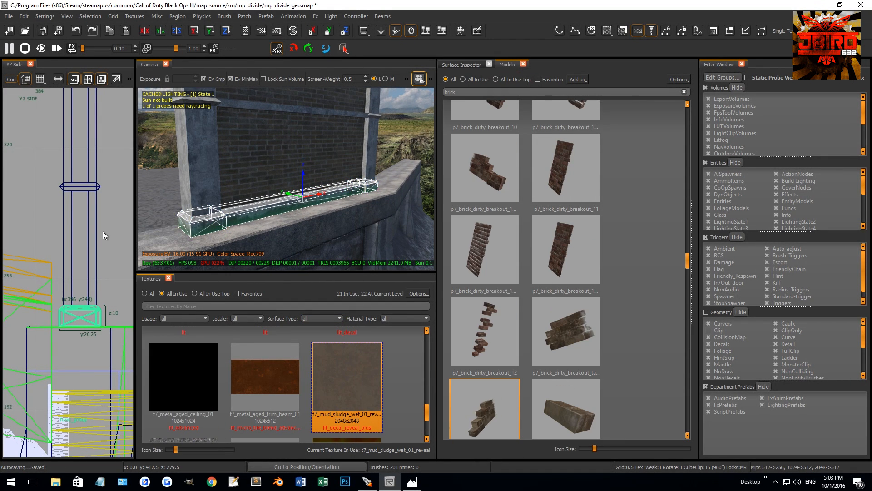
Make the mud terrain patches non-colliding and deselect them.
right_click(84, 252)
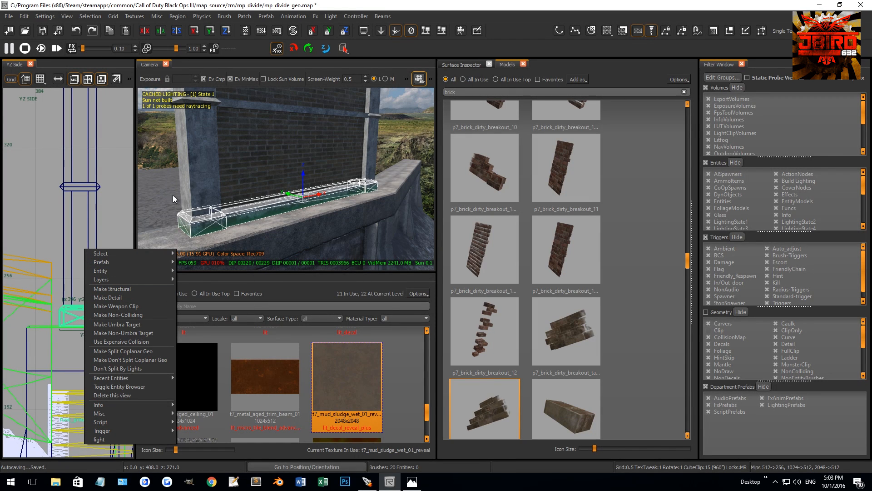
right_click(82, 197)
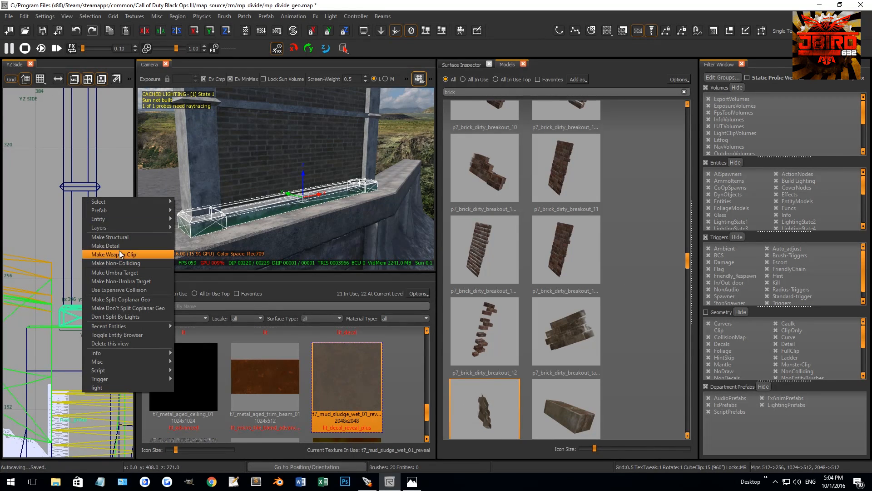
left_click(115, 263)
right_click_drag(278, 206, 336, 174)
key("Escape")
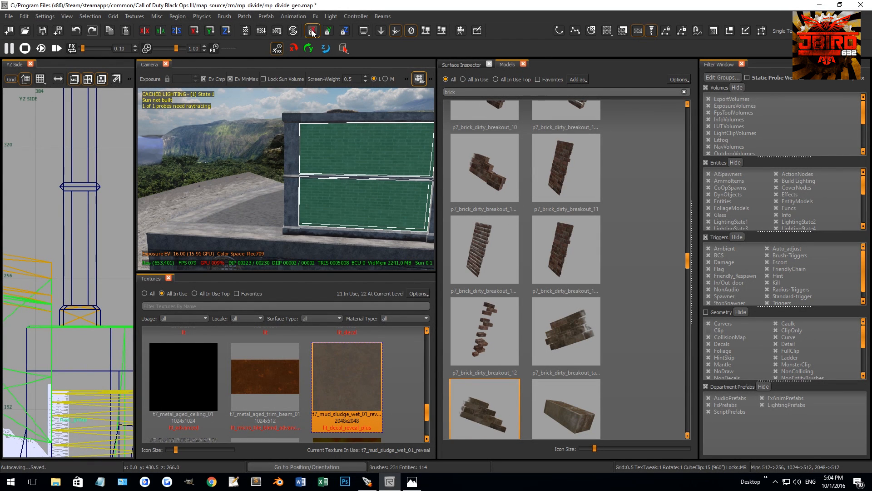
Convert the selected brick panel faces to terrain patches and show their vertices for editing.
left_click(251, 17)
mouse_move(340, 35)
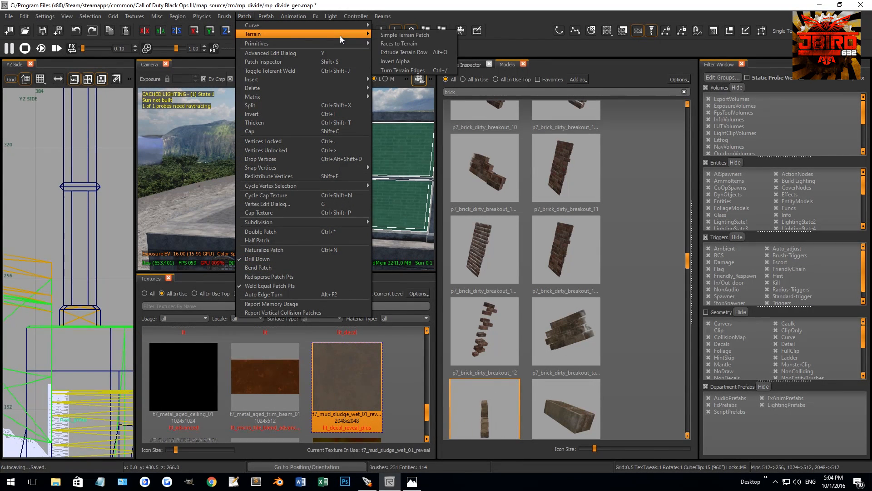
left_click(392, 46)
right_click_drag(325, 191, 322, 200)
key("v")
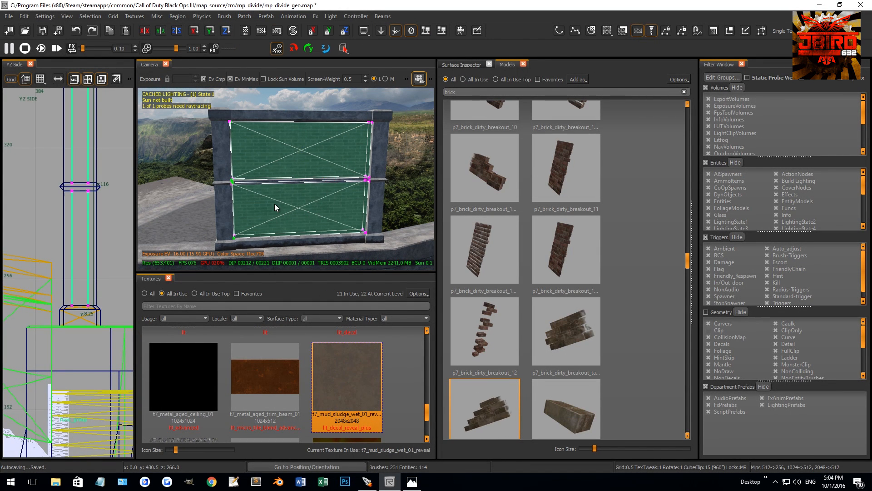
Select the brick patch vertices along the middle rail and split the patches with a centre column.
right_click_drag(200, 211, 189, 212)
scroll(60, 231, "down", 2)
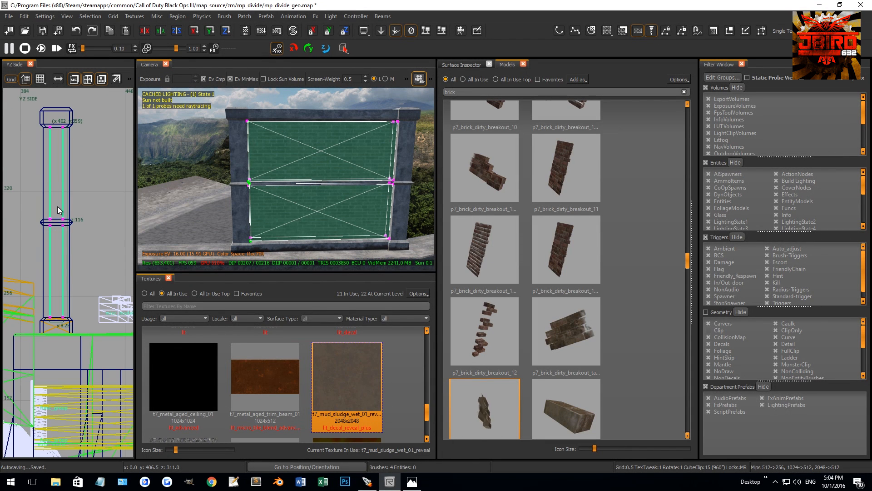
left_click_drag(72, 245, 69, 240)
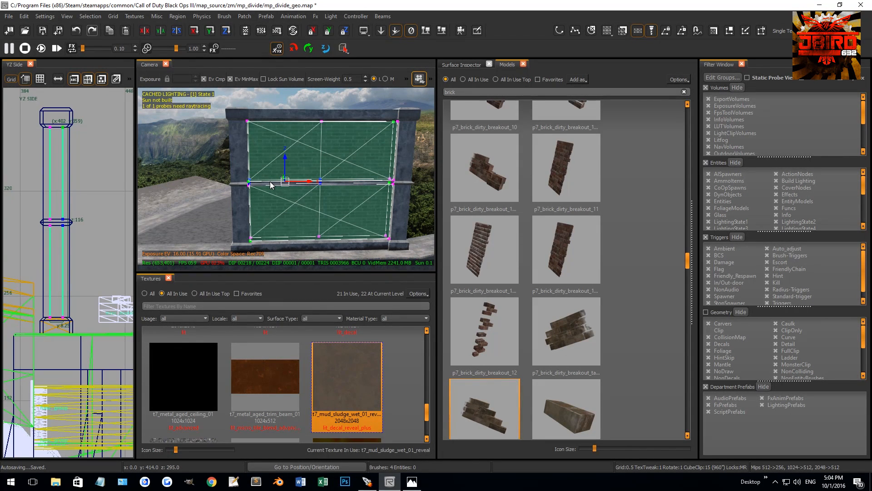
key("shift+x")
right_click_drag(236, 173, 271, 172)
key("shift+x")
right_click_drag(227, 209, 284, 195)
key("ctrl+Tab")
key("ctrl+Tab")
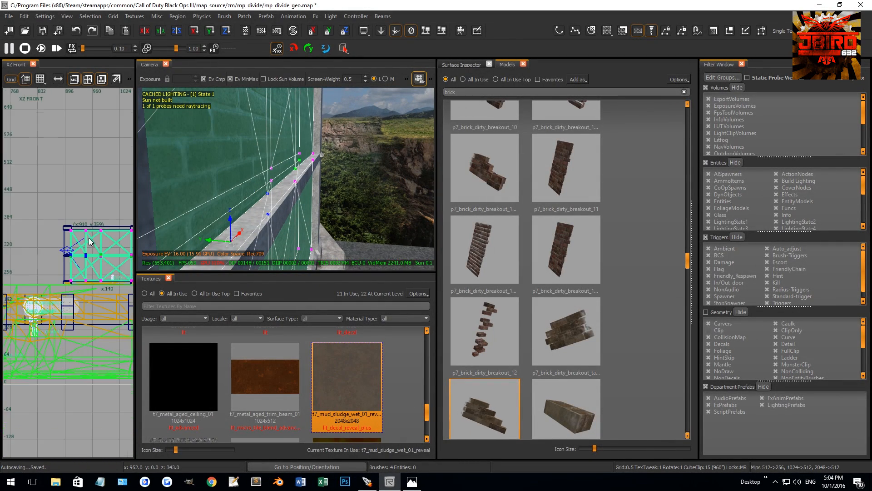
Split both halves of the brick patches again in the front view, dividing each panel into four columns.
scroll(87, 250, "up", 3)
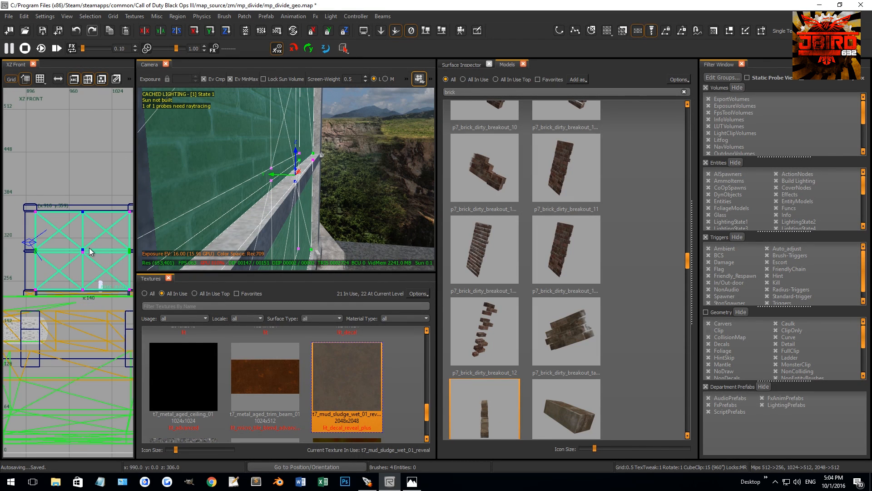
left_click_drag(93, 252, 96, 251)
left_click_drag(18, 241, 104, 258)
right_click_drag(103, 258, 139, 258)
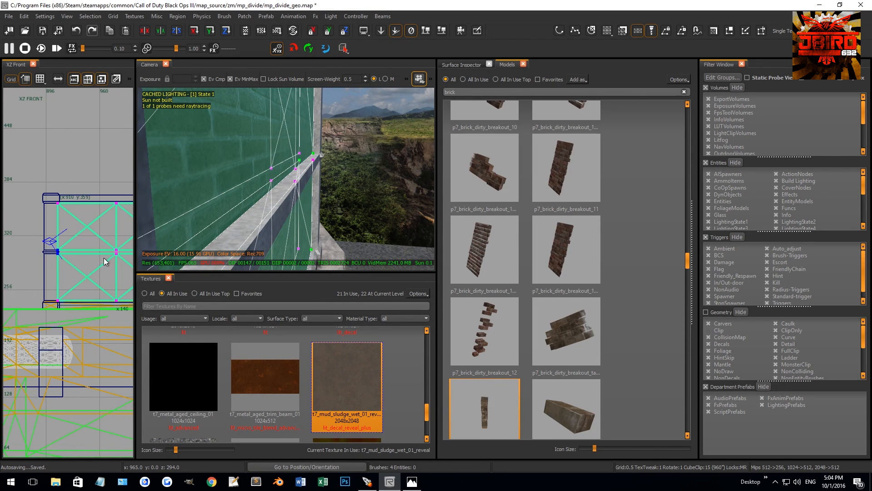
left_click_drag(50, 264, 51, 264)
key("shift+x")
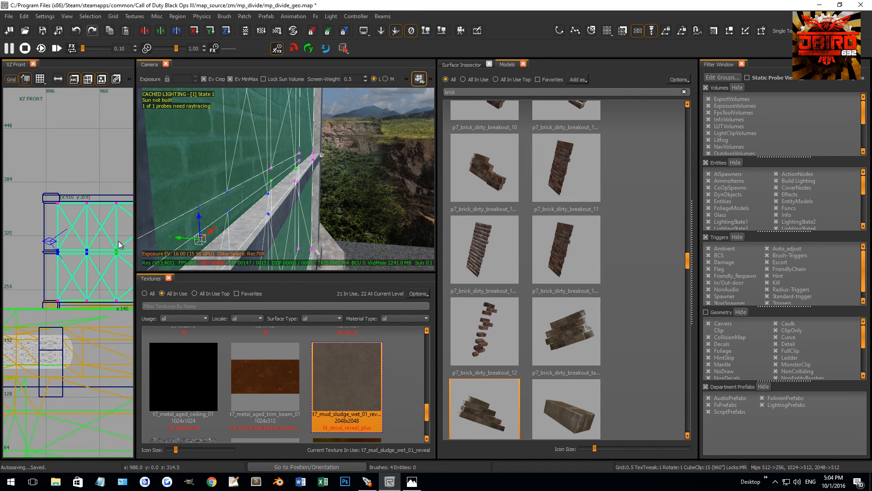
scroll(111, 247, "down", 1)
right_click_drag(111, 248, 62, 250)
left_click_drag(112, 271, 113, 270)
key("shift+x")
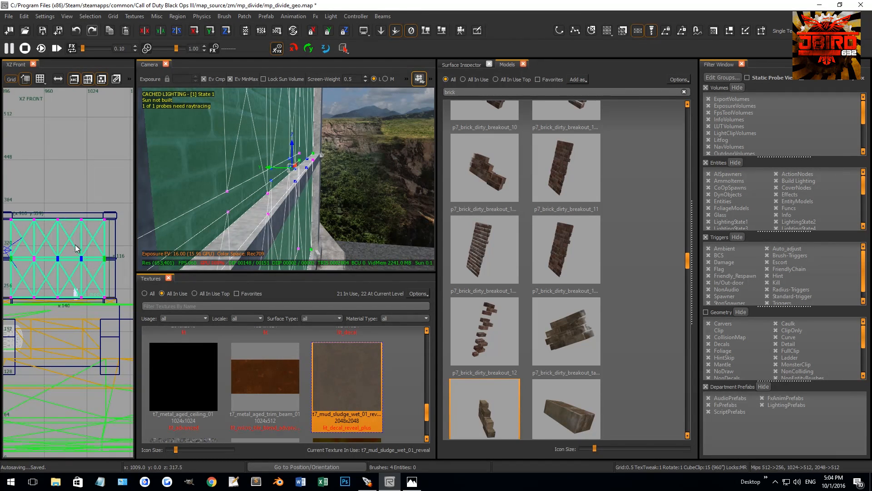
Remove the centre vertex column from the brick terrain patches.
left_click_drag(61, 236, 53, 315)
key("ctrl+shift+x")
right_click_drag(48, 299, 61, 287)
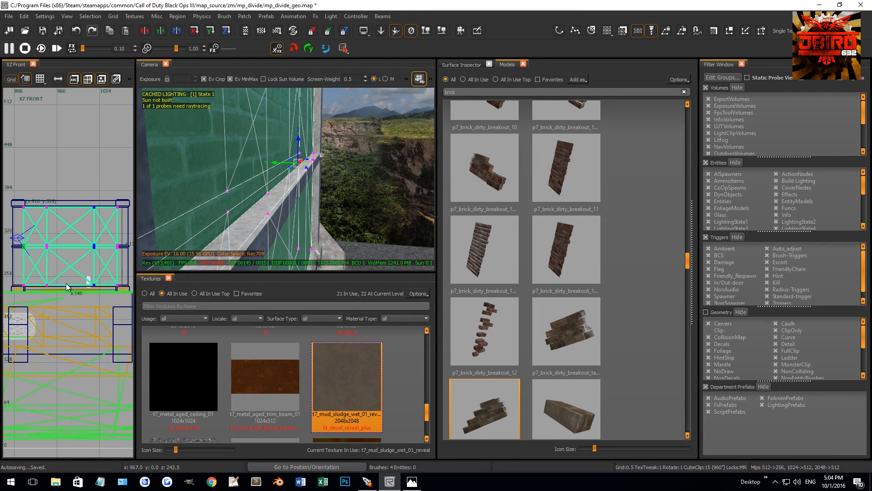
Split the brick terrain patches horizontally in the front view, dividing the upper and lower panels into four rows each.
scroll(102, 213, "up", 1)
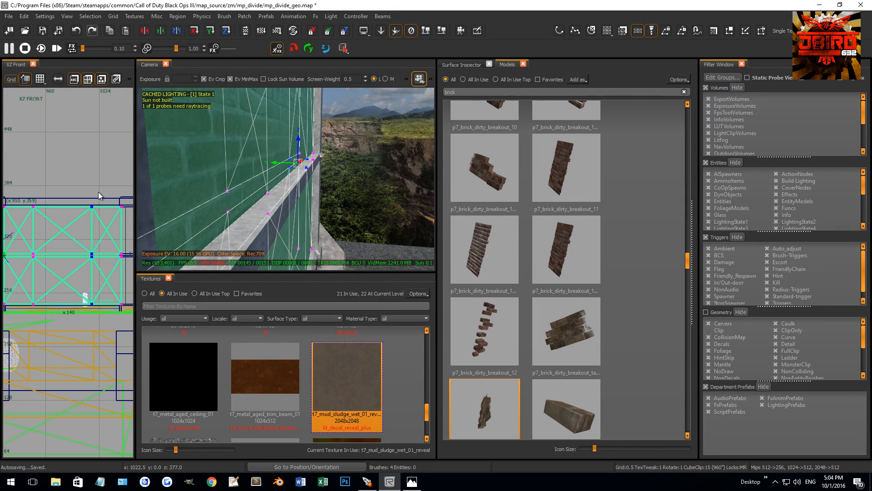
left_click_drag(83, 257, 85, 258)
key("shift+x")
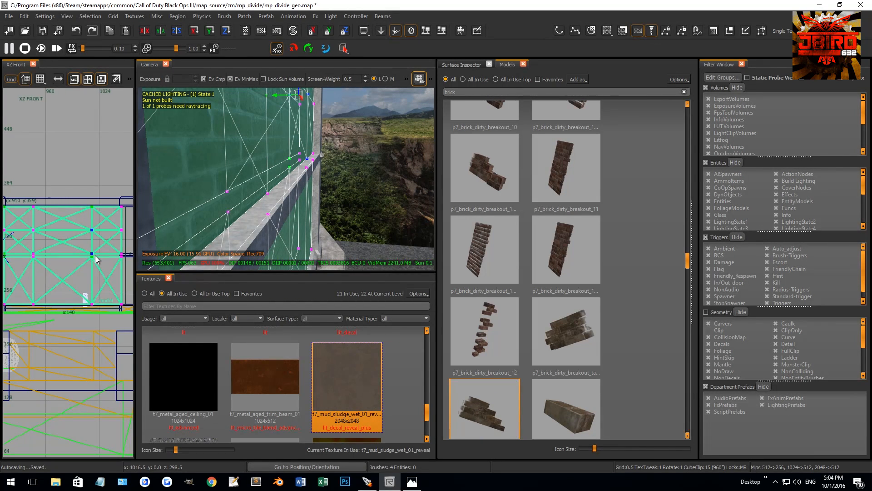
scroll(98, 291, "up", 2)
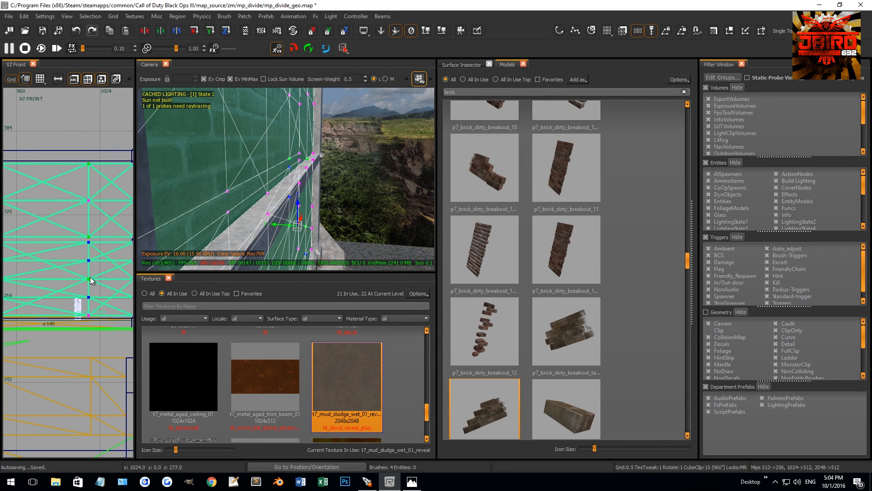
key("shift+x")
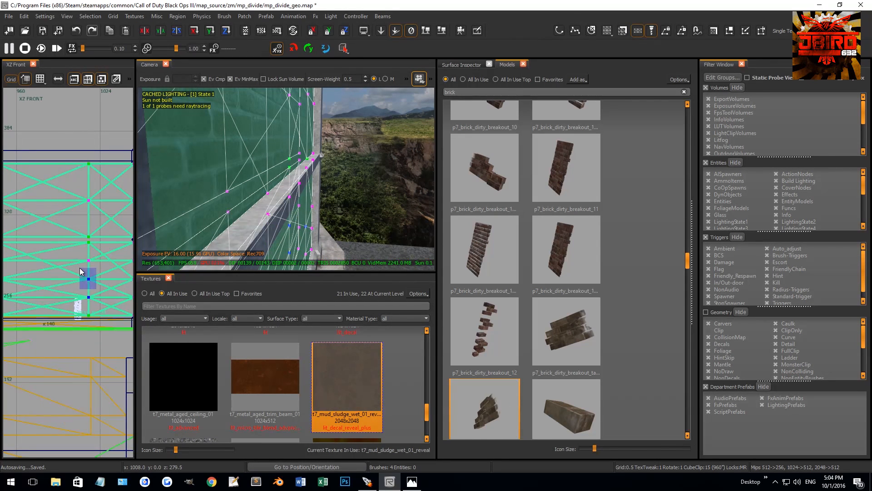
key("shift+x")
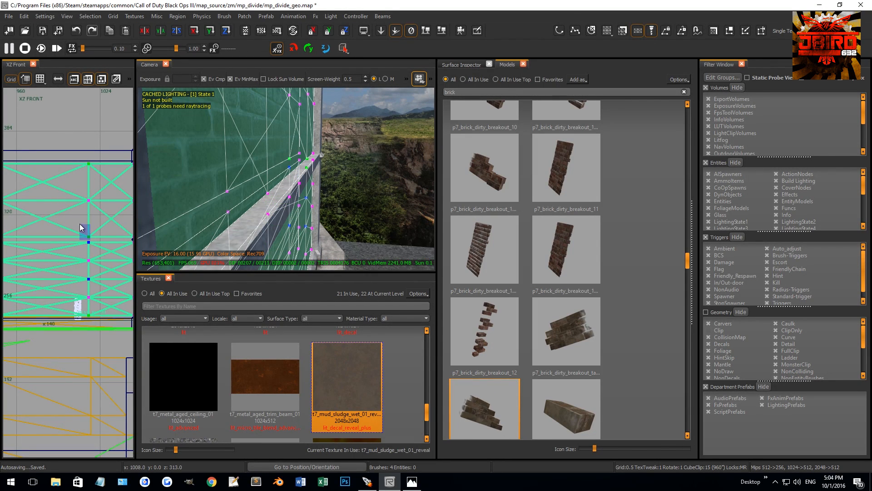
left_click_drag(72, 182, 101, 210)
key("shift+x")
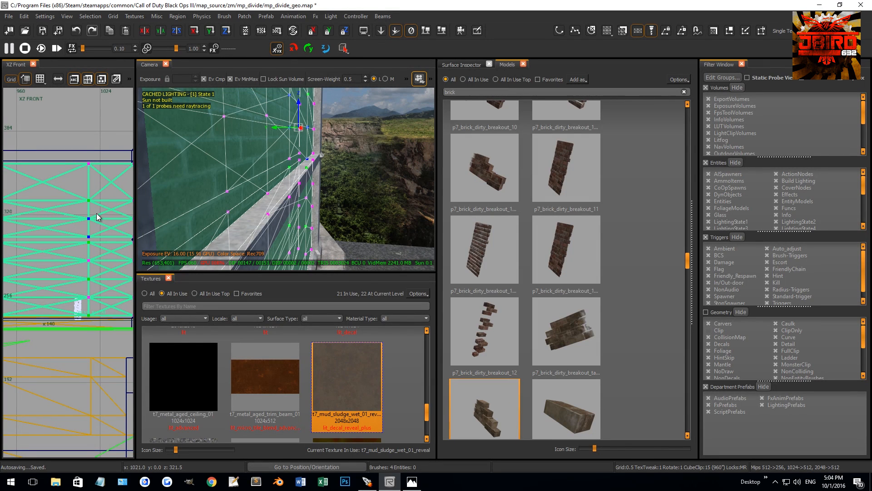
left_click_drag(76, 154, 92, 178)
key("shift+x")
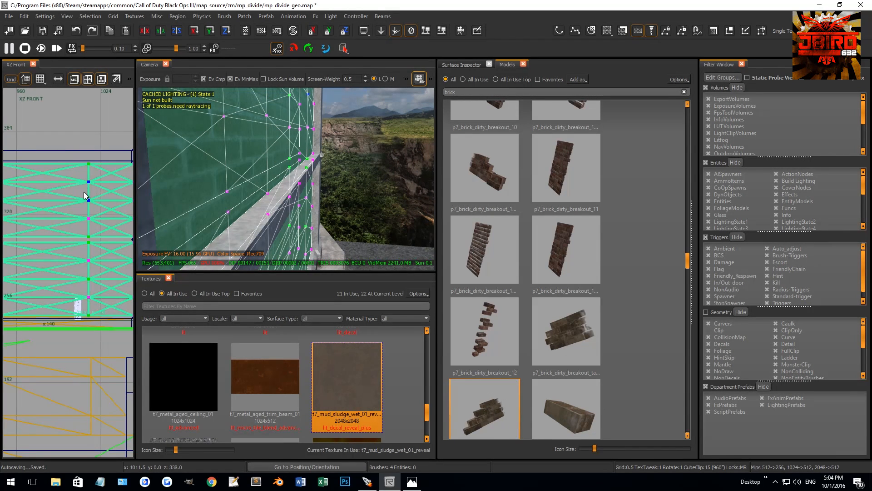
Remove the centre vertex row from both the upper and lower brick terrain patches.
scroll(111, 223, "down", 3)
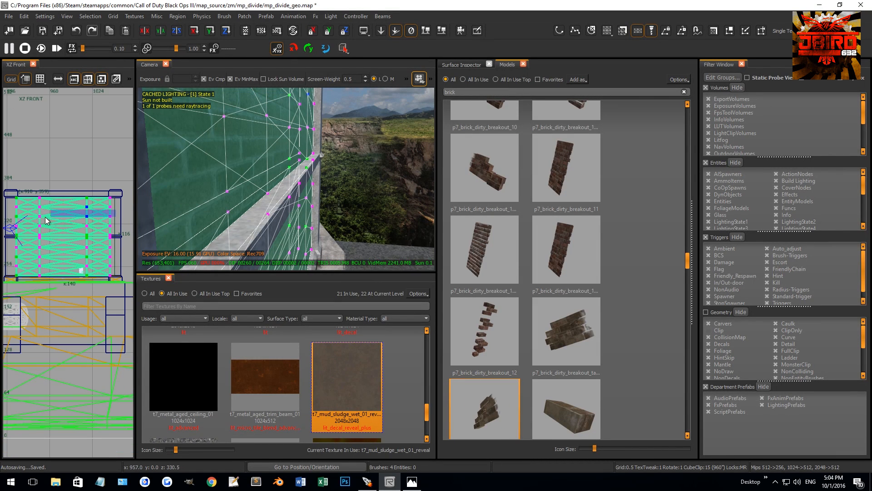
left_click_drag(20, 220, 14, 220)
key("BackSpace")
mouse_move(62, 228)
right_mouse_down()
mouse_move(94, 228)
mouse_move(68, 233)
right_mouse_up()
left_click_drag(19, 264, 18, 266)
key("BackSpace")
Shift the patches' left inner vertex column outward, close to the left pillar, on the 8-unit grid.
left_click_drag(61, 185, 35, 283)
right_click_drag(14, 243, 40, 290)
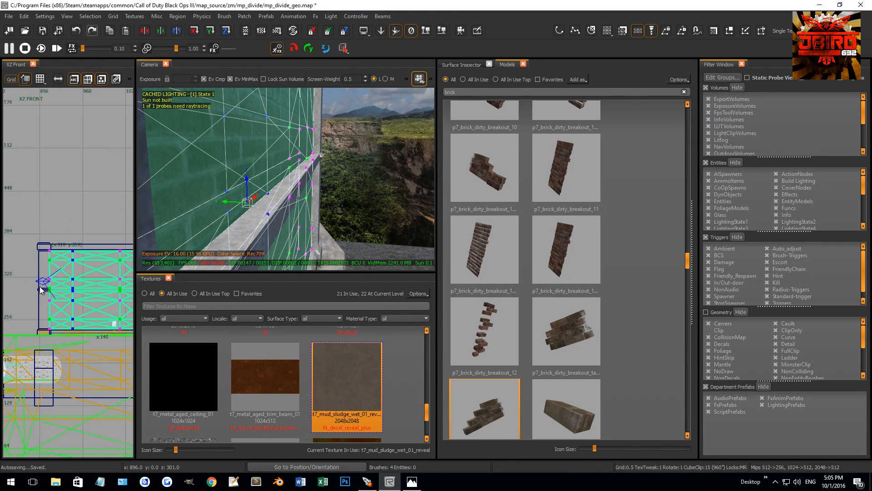
scroll(43, 291, "up", 3)
key("4")
left_click_drag(84, 293, 58, 292)
scroll(57, 291, "down", 2)
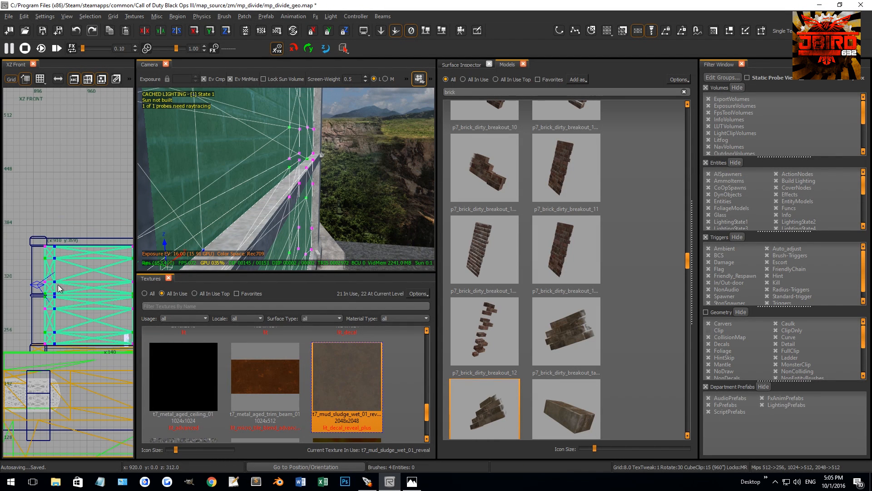
Shift the patches' right inner vertex column outward, close to the right pillar.
right_click_drag(116, 267, 64, 267)
left_click_drag(56, 224, 92, 375)
scroll(88, 307, "up", 3)
left_click_drag(70, 302, 110, 301)
right_click_drag(127, 212, 107, 221)
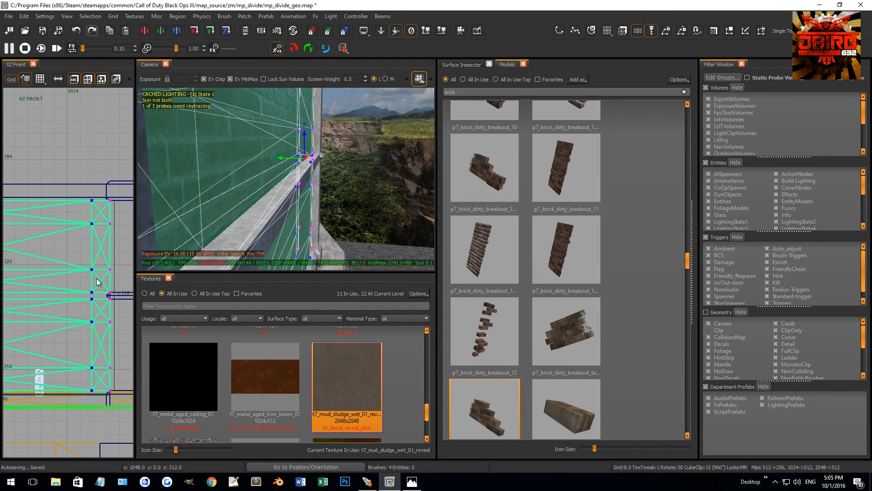
Leave vertex editing and apply the t7_mud_sludge_wet_01_reveal material to the brick panel patches.
scroll(105, 285, "down", 3)
key("v")
left_click(331, 367)
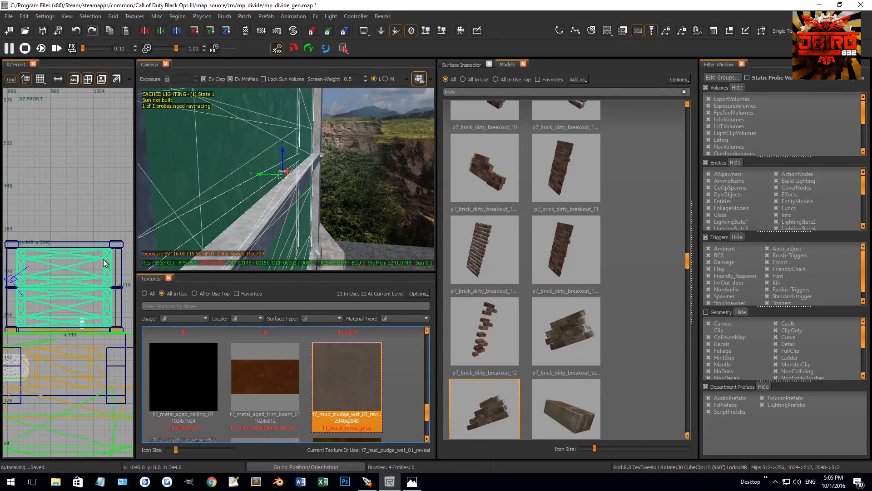
Set the alpha of the patches' inner vertices to 0 so the mud fades towards the panel centres.
left_click_drag(108, 256, 108, 323)
key("g")
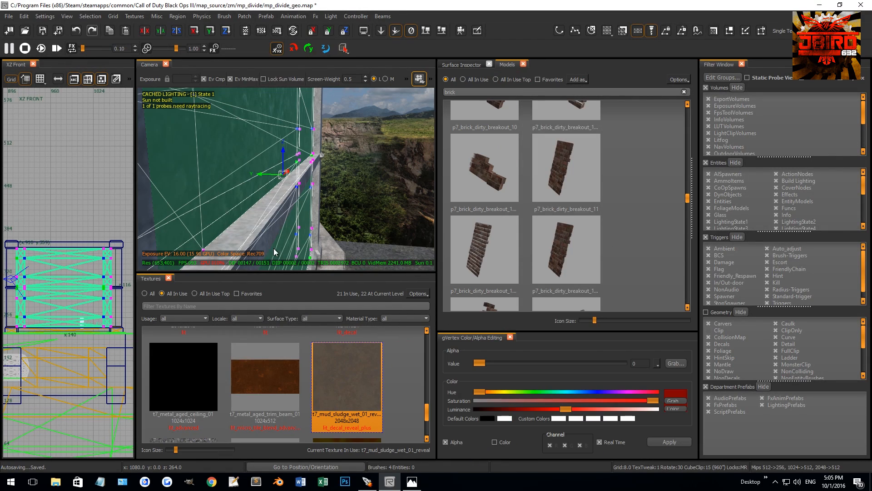
left_click(675, 442)
right_click_drag(342, 195, 325, 194)
key("g")
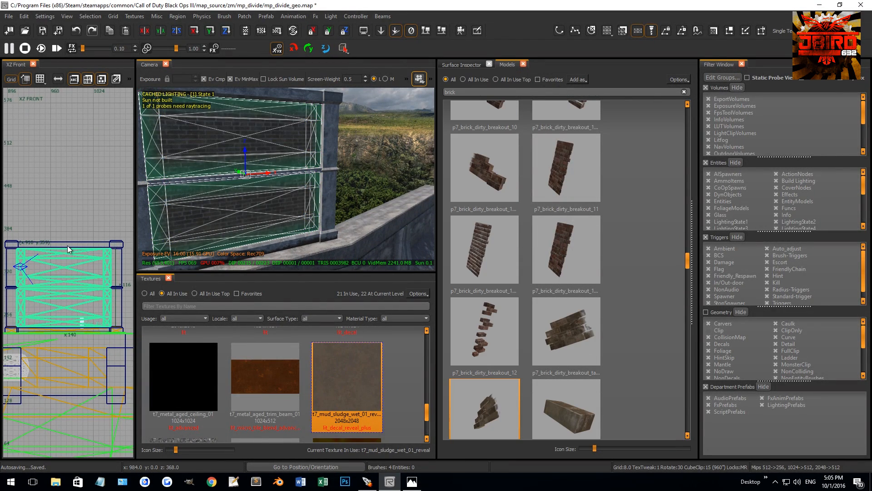
Make the mud panel patches non-colliding and open their surface texture settings.
right_click(67, 246)
left_click(108, 308)
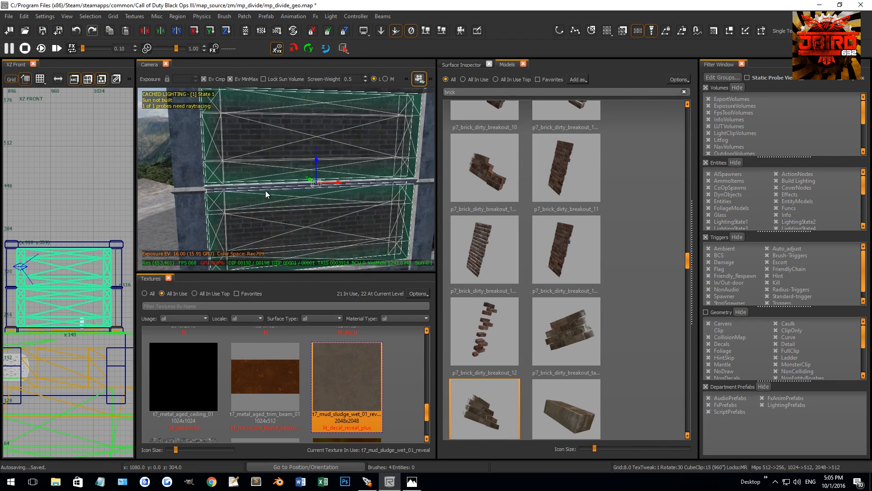
key("s")
middle_click_drag(418, 180, 375, 189)
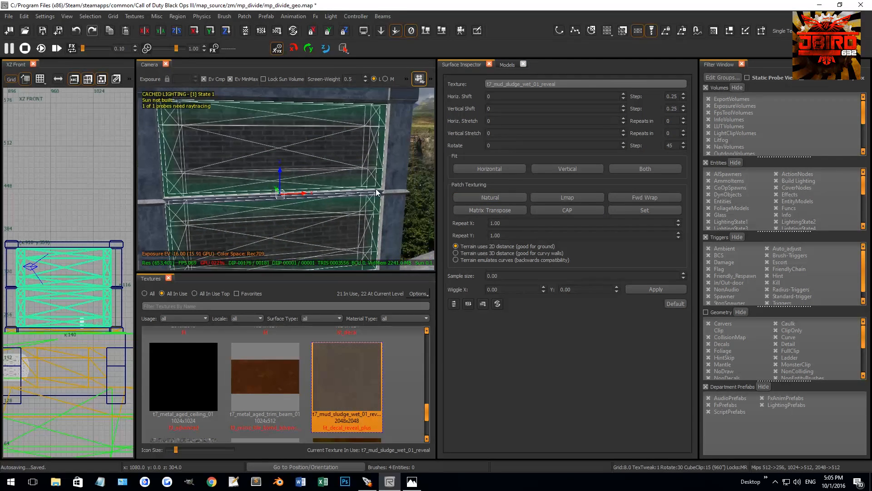
Clear the selection and select the side faces of both concrete pillars above and below the middle rail.
key("Escape")
mouse_move(370, 178)
right_mouse_down()
mouse_move(290, 188)
mouse_move(365, 174)
mouse_move(314, 193)
mouse_move(329, 203)
mouse_move(335, 184)
mouse_move(315, 174)
mouse_move(311, 202)
right_mouse_up()
left_click(365, 192, "shift")
key("Escape")
left_click(330, 192, "ctrl+shift")
left_click(337, 186, "ctrl+shift")
right_click_drag(308, 194, 298, 179)
left_click(301, 178, "ctrl+shift")
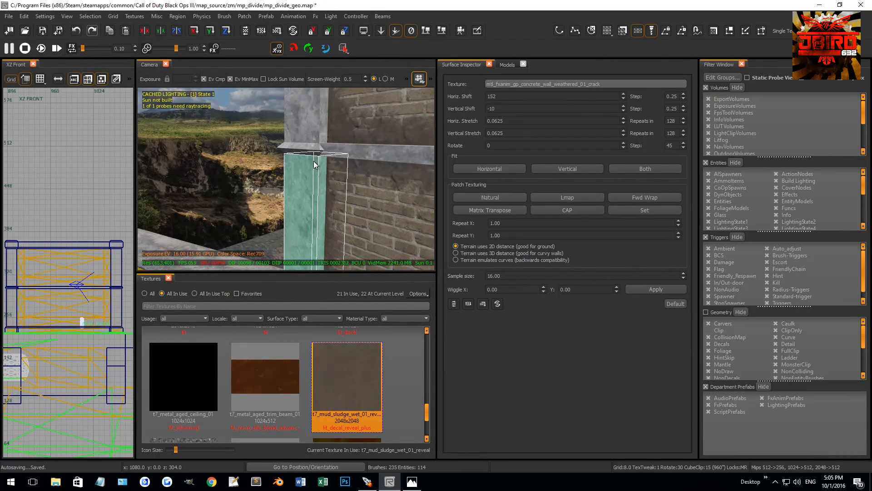
right_click_drag(312, 130, 346, 218)
left_click(250, 172, "ctrl+shift")
left_click(309, 189, "ctrl+shift")
left_click_drag(346, 218, 324, 172, "ctrl+shift")
right_click_drag(324, 172, 345, 183)
left_click(360, 183, "ctrl+shift")
left_click(366, 183, "ctrl+shift")
left_click(357, 137, "ctrl+shift")
mouse_move(357, 138)
right_mouse_down()
mouse_move(377, 134)
mouse_move(369, 131)
right_mouse_up()
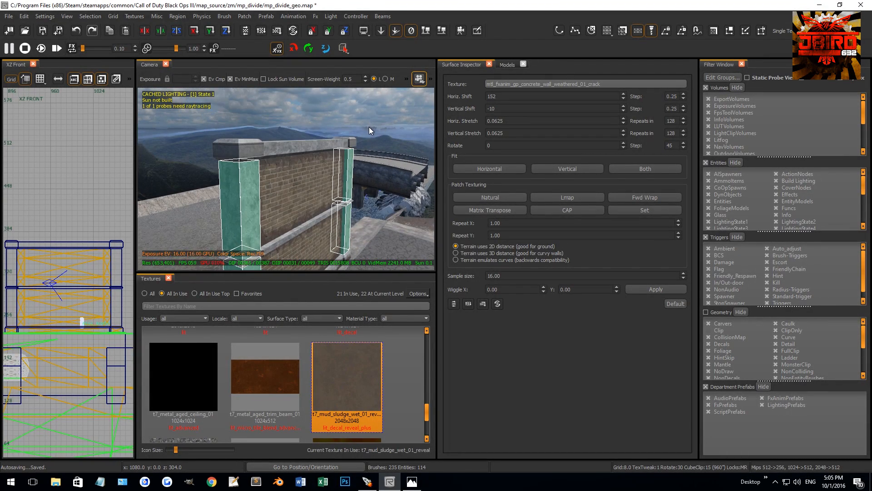
Convert the selected pillar faces to terrain patches.
left_click(245, 16)
mouse_move(272, 34)
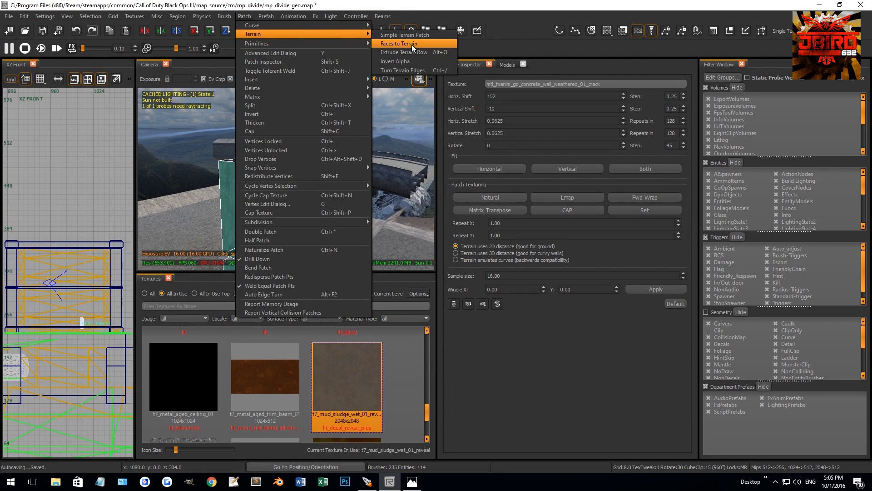
left_click(412, 45)
right_click_drag(346, 171, 341, 178)
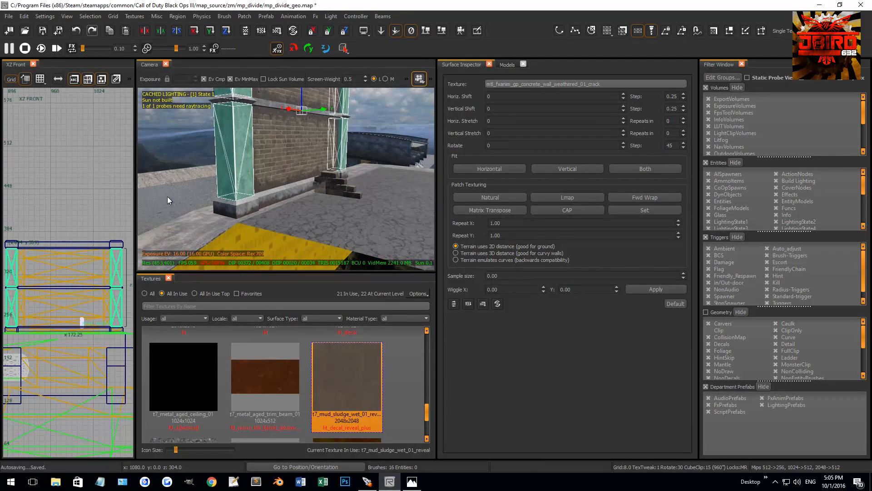
Raise the bottom vertex row of the lower pillar patches to just beneath the middle rail in the side view.
scroll(111, 228, "down", 3)
scroll(90, 249, "up", 2)
key("v")
key("ctrl+Tab")
right_click_drag(65, 305, 63, 286)
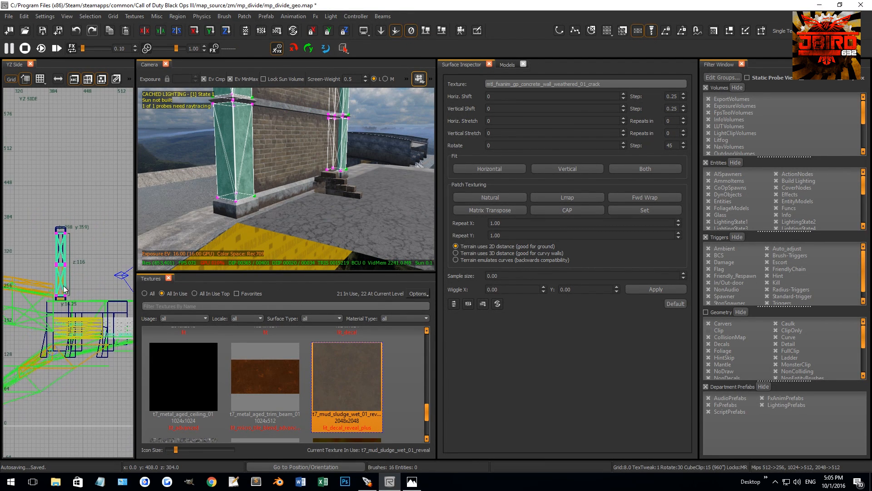
scroll(49, 295, "up", 4)
left_click_drag(76, 302, 80, 227)
scroll(77, 248, "up", 5)
key("3")
scroll(80, 227, "down", 6)
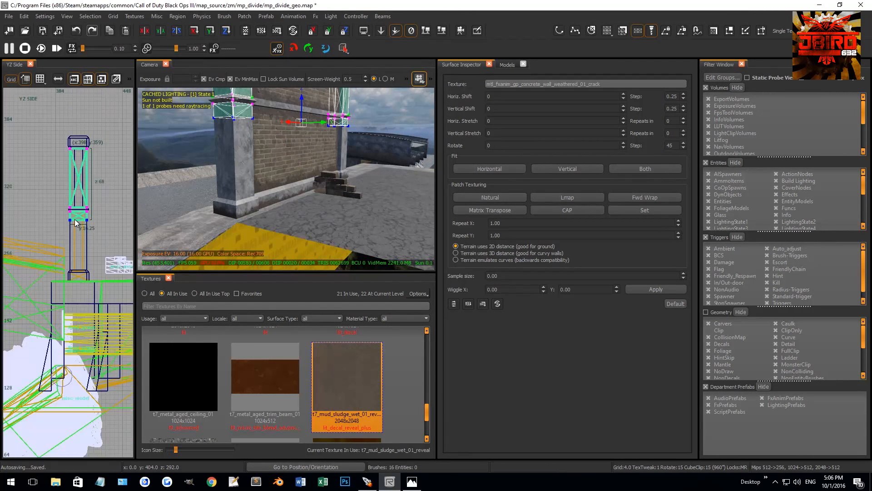
Lower the top vertex row of the upper pillar patches to just above the middle rail.
right_click_drag(49, 136, 39, 166)
left_click_drag(95, 195, 97, 201)
left_click_drag(69, 188, 70, 234)
scroll(72, 232, "up", 2)
Apply t7_mud_sludge_wet_01_reveal to the pillar patches and fade out the alpha of their outer top and bottom vertices.
left_click(342, 366)
right_click_drag(94, 278, 60, 279)
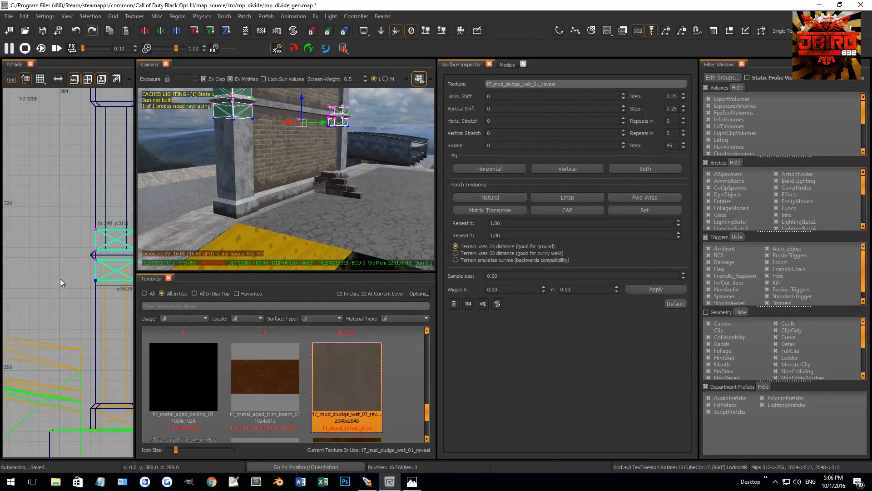
scroll(64, 243, "down", 2)
left_click_drag(56, 250, 50, 253, "shift")
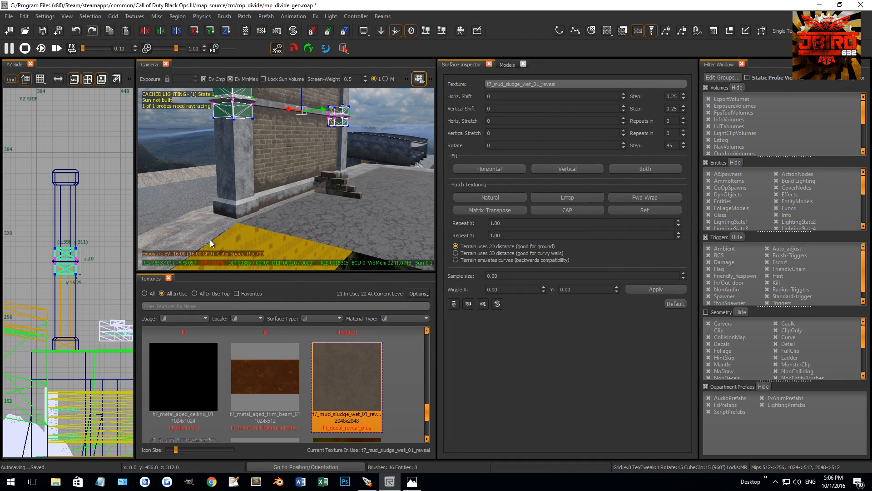
key("g")
right_click_drag(313, 214, 313, 214)
key("g")
key("v")
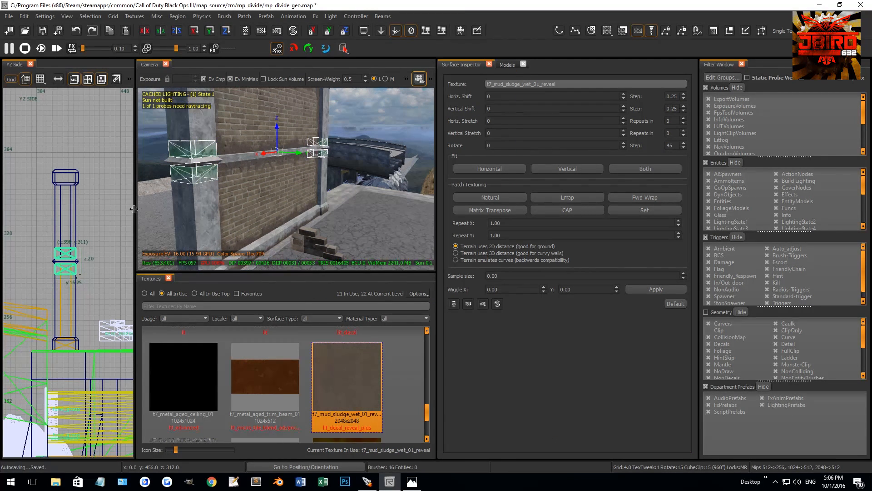
Make the pillar mud patches non-colliding and apply Natural patch texturing to them.
right_click(102, 228)
left_click(153, 296)
left_click(486, 198)
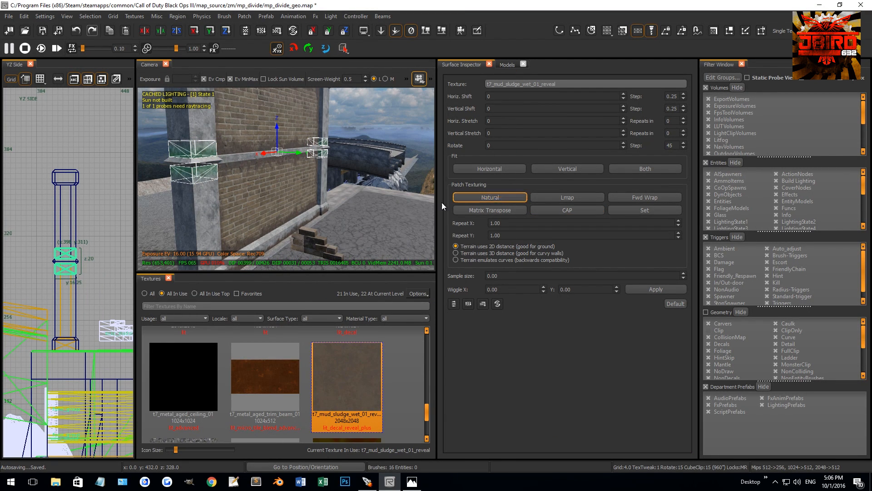
right_click_drag(290, 209, 277, 209)
scroll(316, 132, "down", 3)
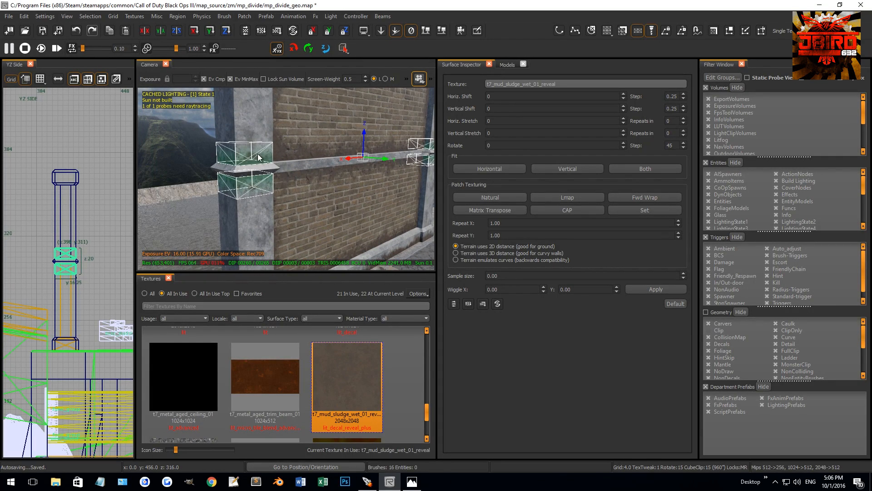
Deselect the pillar patches above the rail, keeping only the mud patches below it selected on both pillars.
left_click(251, 136, "shift")
left_click(248, 138, "shift")
right_click_drag(249, 154, 284, 151)
left_click(348, 171, "shift")
left_click(348, 172, "shift")
right_click_drag(346, 135, 347, 140)
left_click(408, 159, "shift")
left_click(408, 157, "shift")
mouse_move(408, 157)
right_mouse_down()
mouse_move(290, 165)
mouse_move(400, 140)
right_mouse_up()
left_click(362, 153, "shift")
left_click(370, 159, "shift")
right_click_drag(348, 152, 322, 150)
left_click(242, 137, "shift")
left_click(241, 139, "shift")
left_click(242, 178, "shift")
left_click(215, 176, "shift")
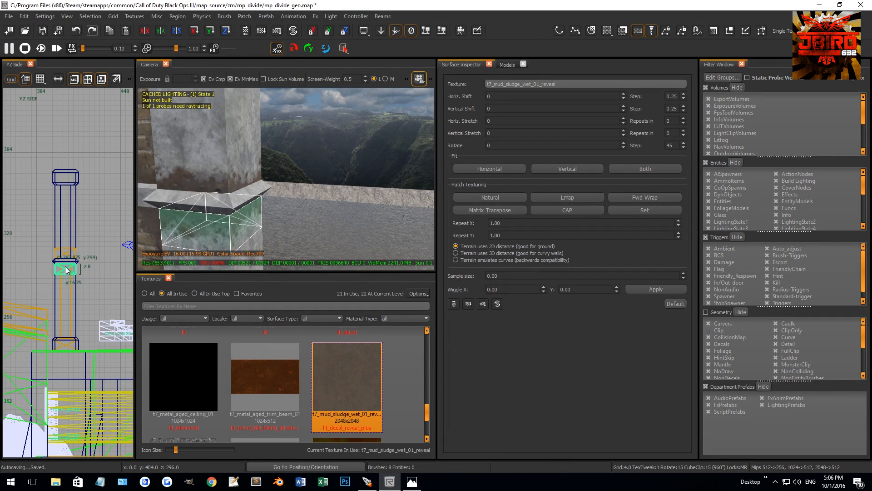
Place the selected mud patches directly beneath the pillars' top caps and make them non-colliding.
scroll(65, 268, "up", 5)
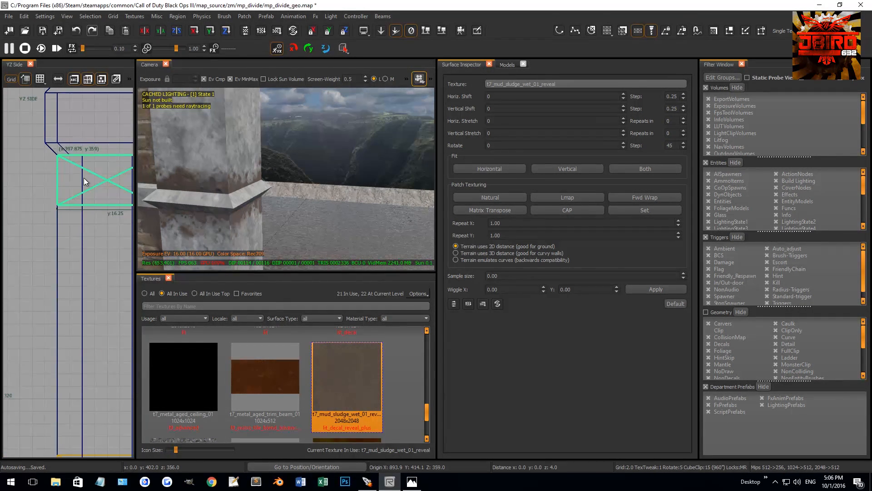
right_click(80, 175)
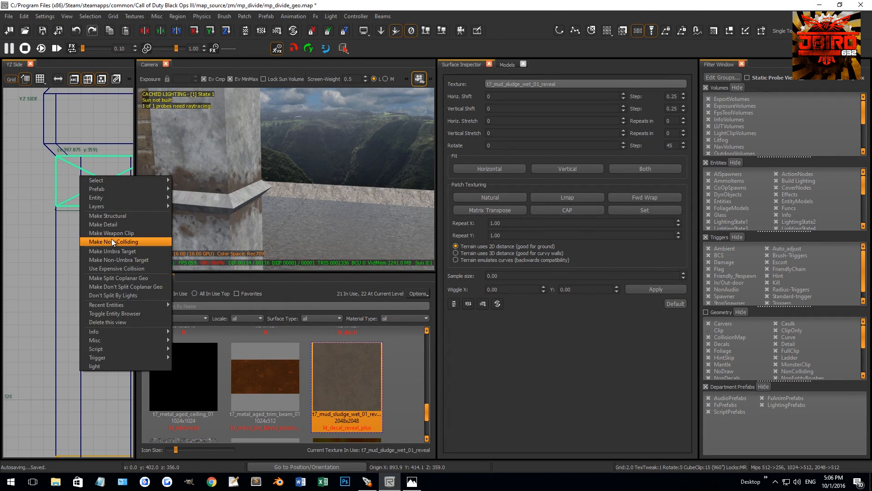
left_click(110, 239)
Select the top beam between the pillars and extend its ends in the front view to meet the pillar caps.
mouse_move(250, 179)
right_mouse_down()
mouse_move(282, 174)
mouse_move(279, 118)
right_mouse_up()
left_click(278, 112)
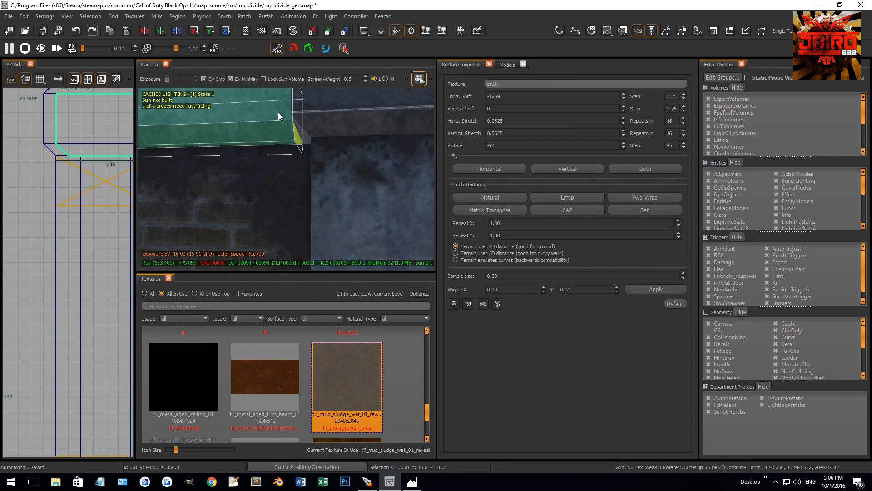
scroll(96, 192, "down", 9)
key("ctrl+Tab")
key("ctrl+Tab")
right_click_drag(87, 217, 20, 202)
scroll(34, 249, "up", 5)
scroll(91, 255, "down", 3)
right_click_drag(14, 253, 110, 254)
scroll(110, 255, "up", 4)
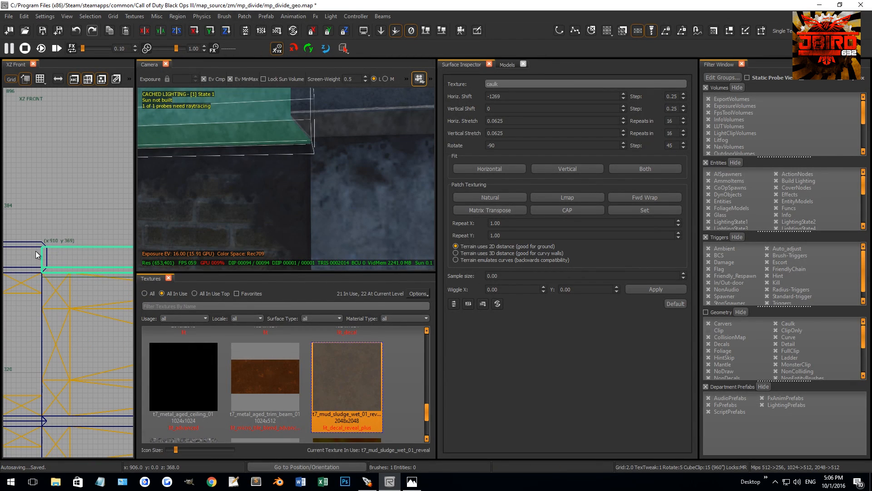
Clear the selection, then select a piece of the wall frame in the camera view and delete it.
key("Escape")
mouse_move(296, 150)
right_mouse_down()
mouse_move(285, 123)
mouse_move(298, 145)
mouse_move(244, 189)
mouse_move(260, 205)
mouse_move(279, 187)
mouse_move(265, 209)
mouse_move(170, 214)
right_mouse_up()
left_click(265, 208, "shift")
key("Escape")
right_click_drag(335, 220, 328, 231)
left_click(327, 229, "shift")
key("BackSpace")
scroll(66, 250, "down", 12)
Draw a mud-textured block about 180 units long around the wall's base in the top view, enclosing both pillars.
right_click_drag(218, 213, 254, 215)
key("ctrl+Tab")
key("ctrl+Tab")
right_click_drag(58, 258, 102, 276)
scroll(101, 276, "up", 8)
left_click(97, 295, "shift")
left_click_drag(95, 293, 69, 320)
scroll(65, 318, "down", 9)
right_click_drag(59, 306, 78, 303)
left_click_drag(77, 303, 63, 304)
scroll(44, 305, "up", 10)
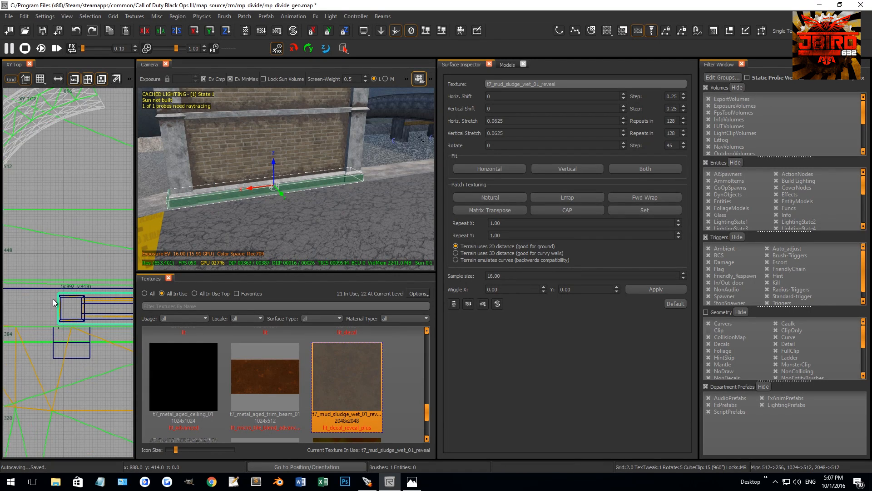
Stretch the mud-textured block vertically in the front view until it encloses the whole wall from base to pillar caps.
key("ctrl+Tab")
scroll(44, 289, "down", 10)
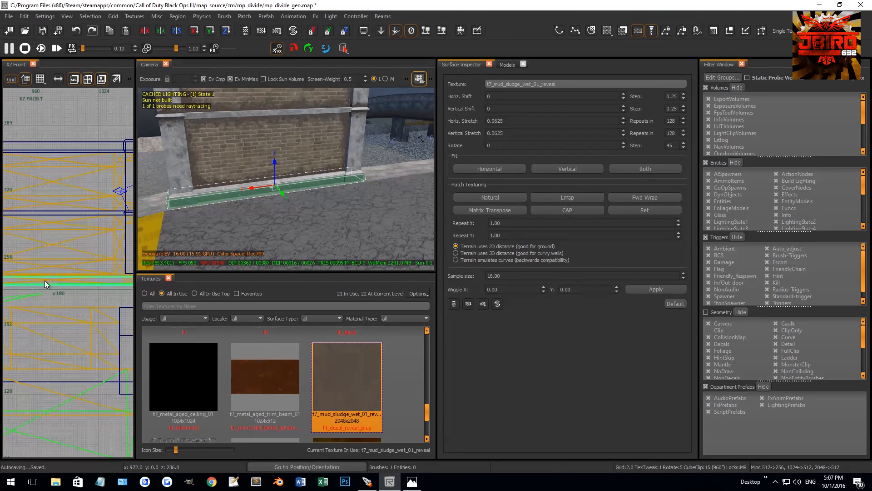
left_click_drag(70, 275, 70, 249)
scroll(76, 225, "up", 8)
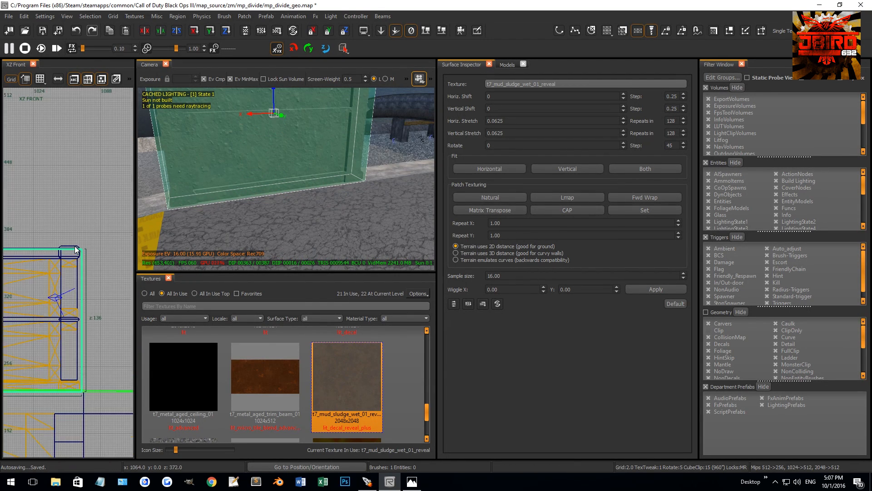
left_click_drag(73, 225, 74, 221)
scroll(75, 250, "down", 4)
right_click_drag(77, 395, 66, 271)
scroll(68, 267, "up", 4)
scroll(74, 273, "up", 4)
left_click_drag(75, 282, 75, 284)
right_click_drag(308, 164, 314, 157)
Replace the enclosing block with a selection of all the wall geometry it contains, using Select Inside.
left_click(90, 16)
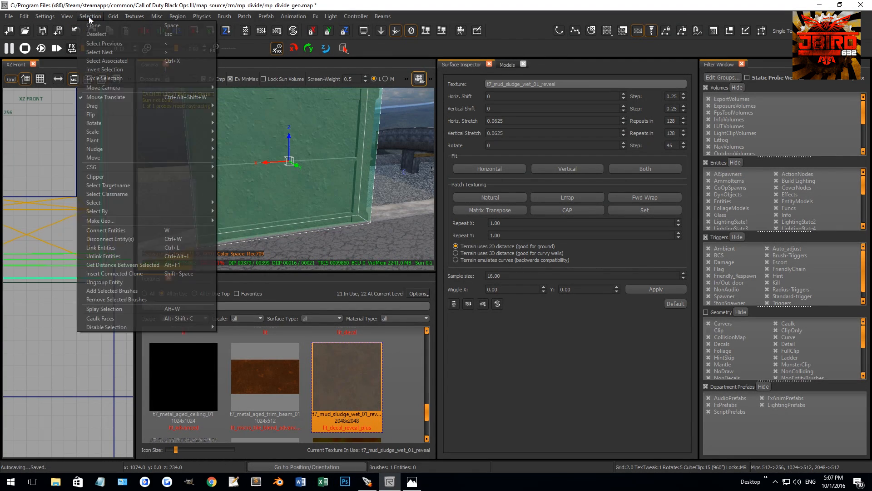
mouse_move(136, 203)
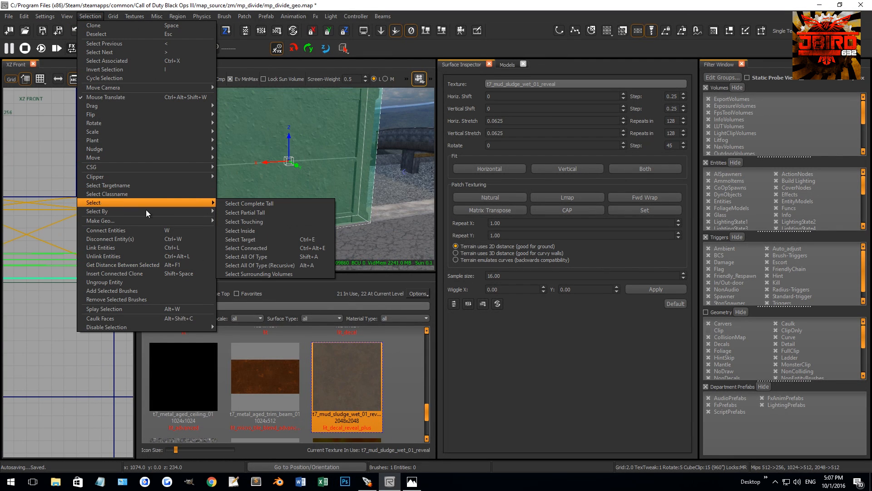
left_click(258, 230)
right_click_drag(428, 166, 287, 187)
scroll(64, 273, "down", 10)
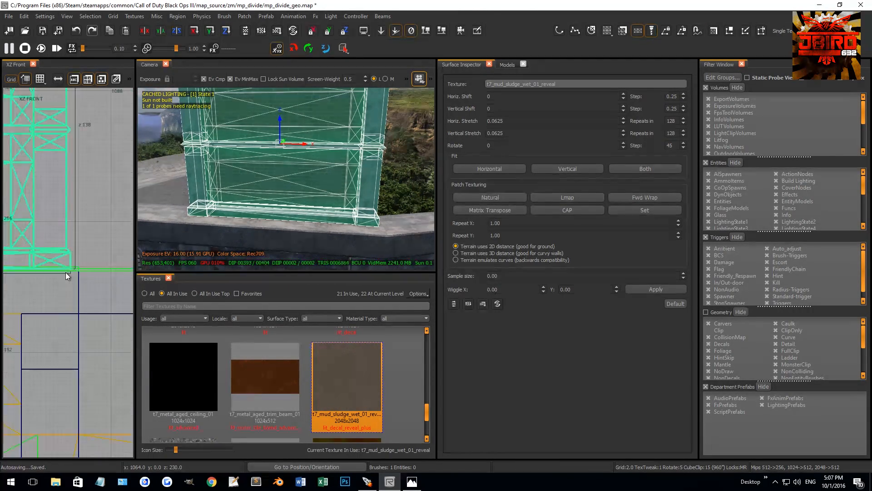
Start saving the selected wall geometry as a new prefab from the top view and browse to the map_source/zm folder.
key("ctrl+Tab")
key("ctrl+Tab")
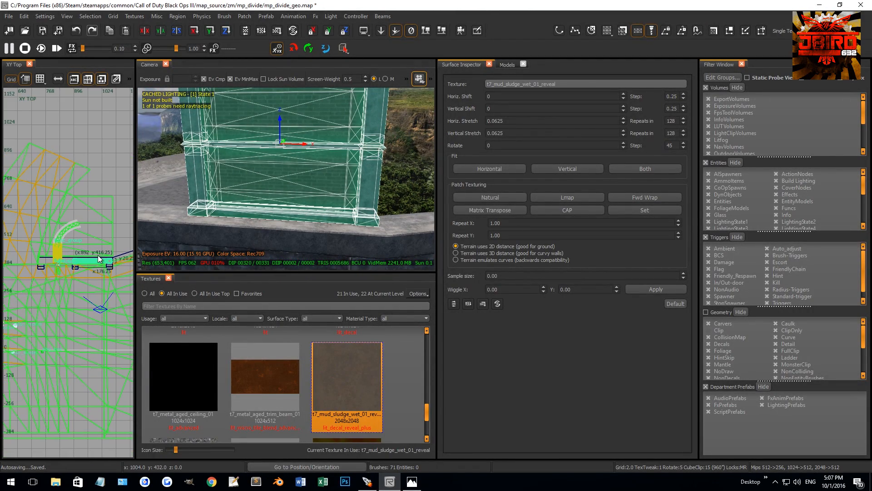
right_click(86, 208)
mouse_move(109, 222)
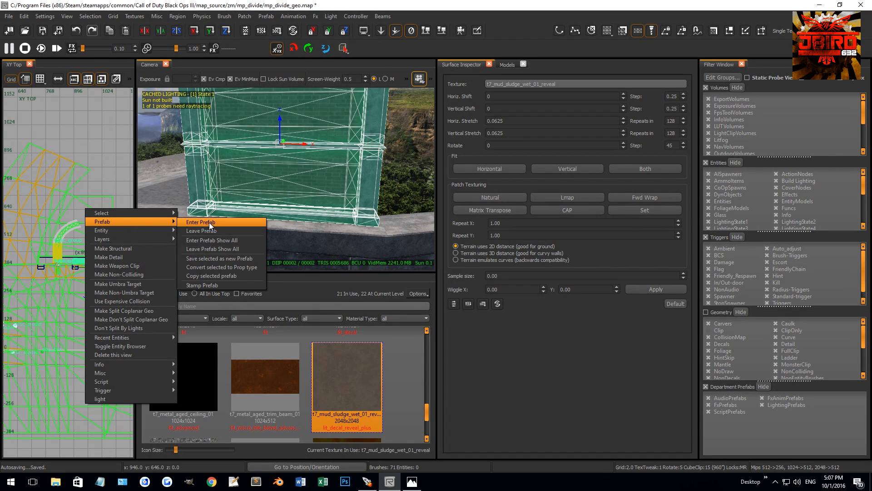
left_click(209, 259)
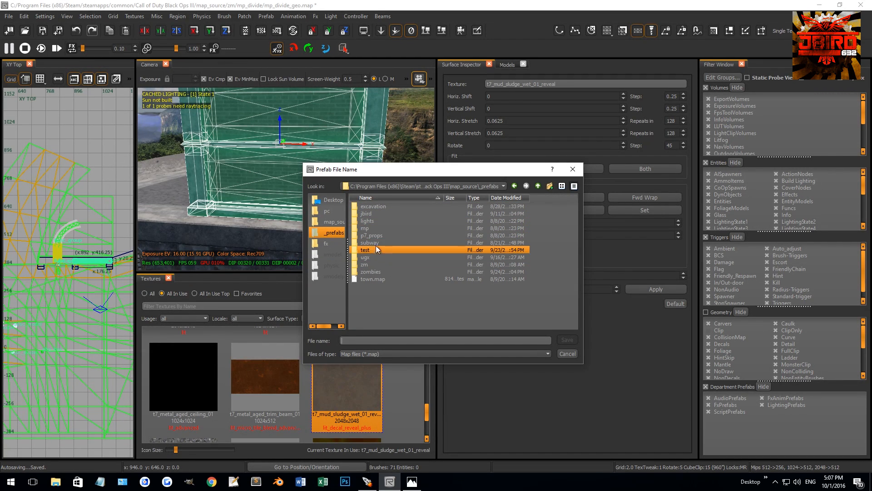
left_click(372, 269)
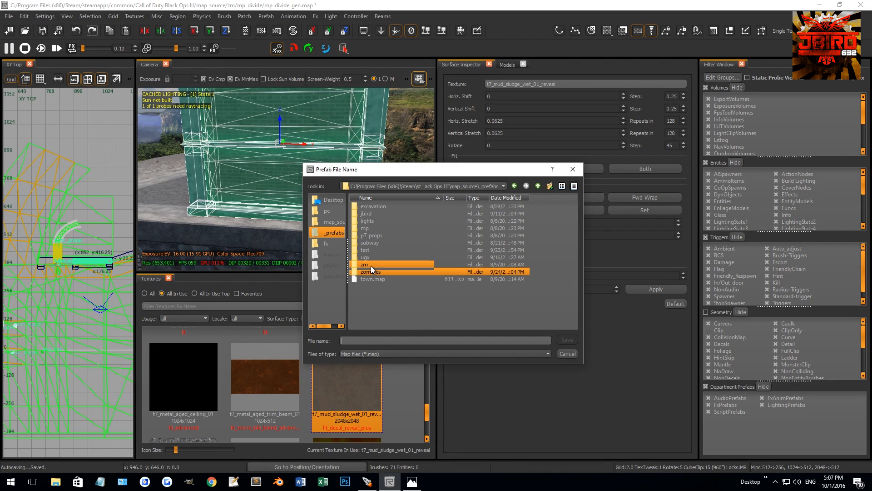
left_click(538, 186)
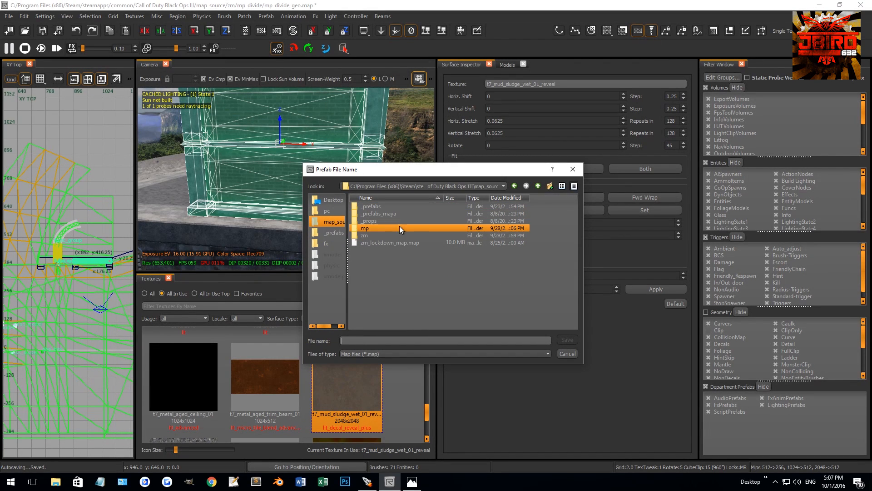
double_click(371, 235)
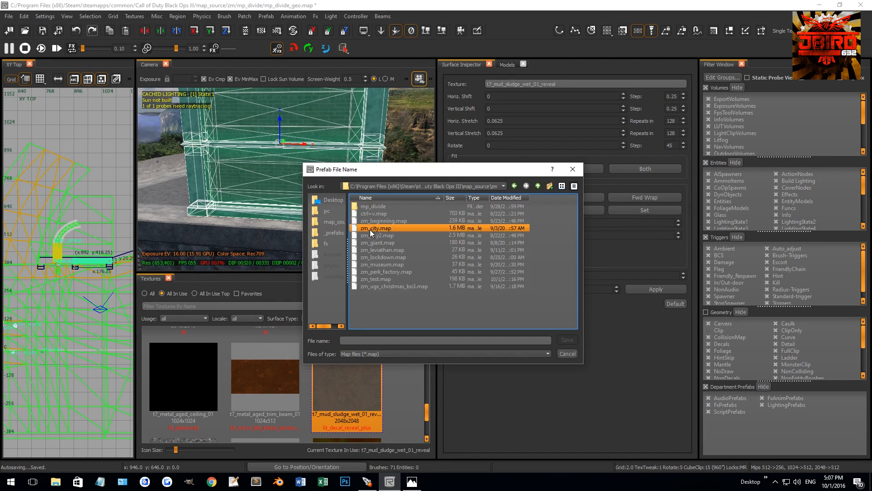
left_click(538, 186)
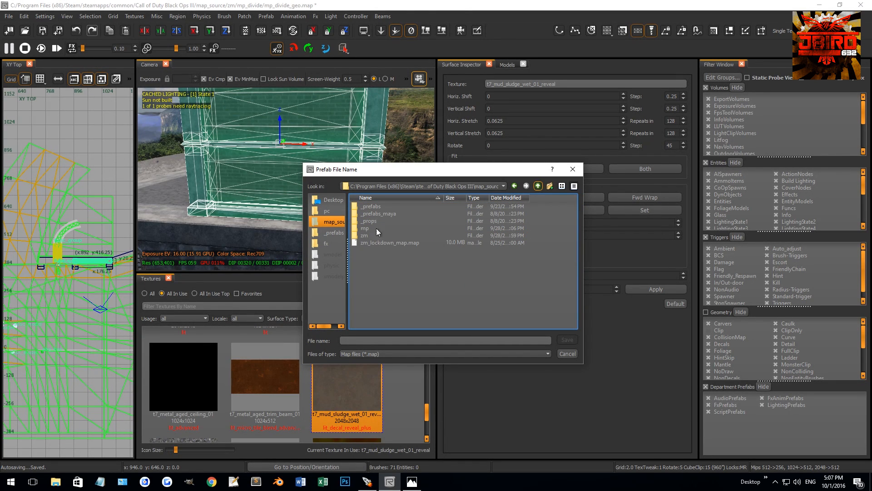
key("BackSpace")
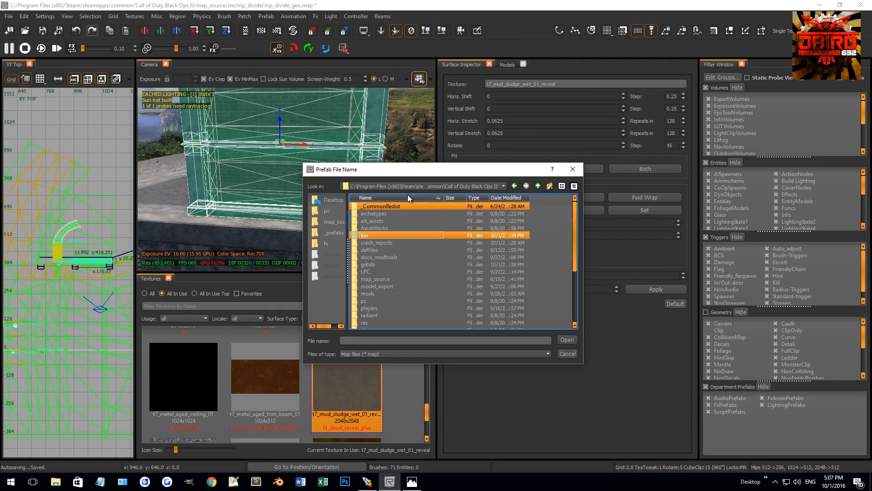
double_click(391, 279)
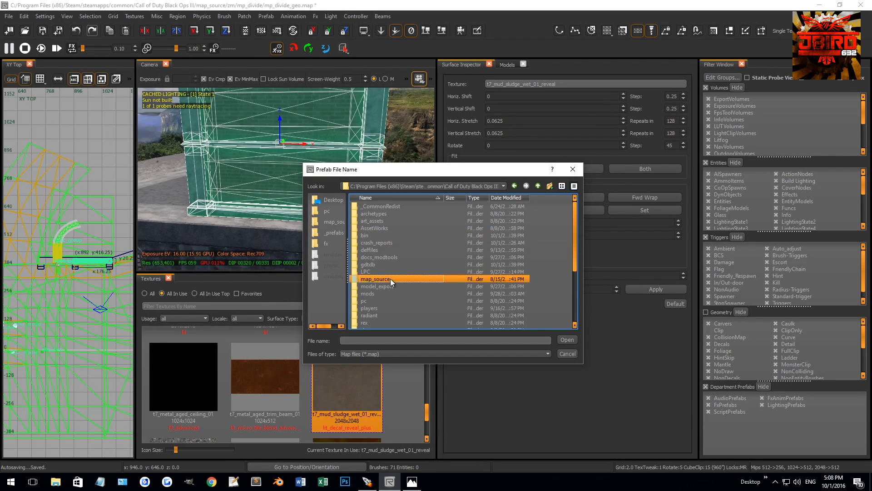
left_click(371, 237)
double_click(371, 236)
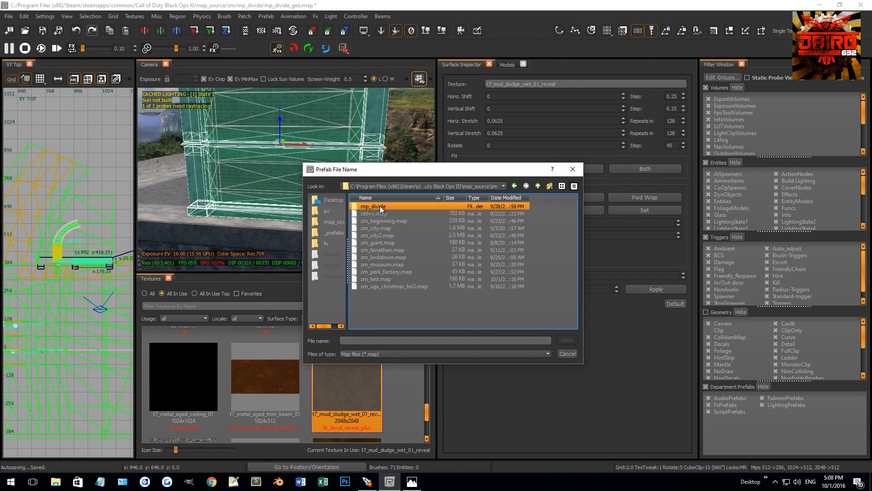
Save the new prefab as brick_fence in the mp_divide folder and clear the selection.
double_click(380, 206)
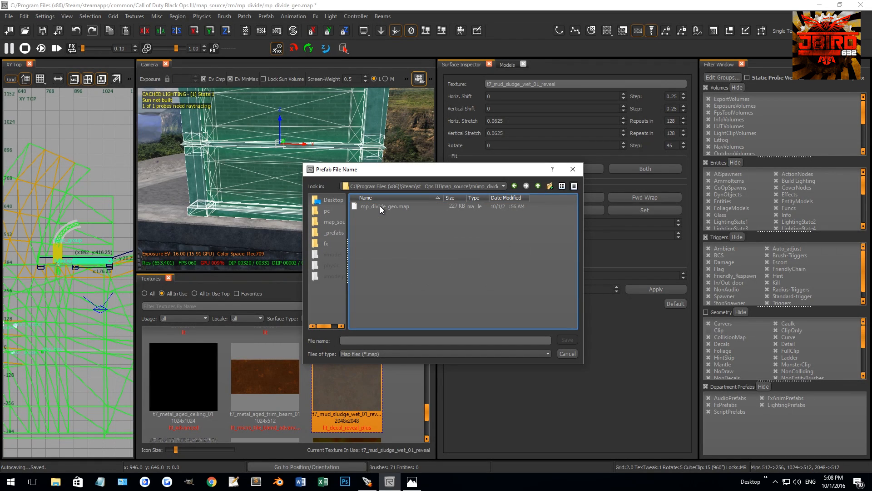
left_click(515, 186)
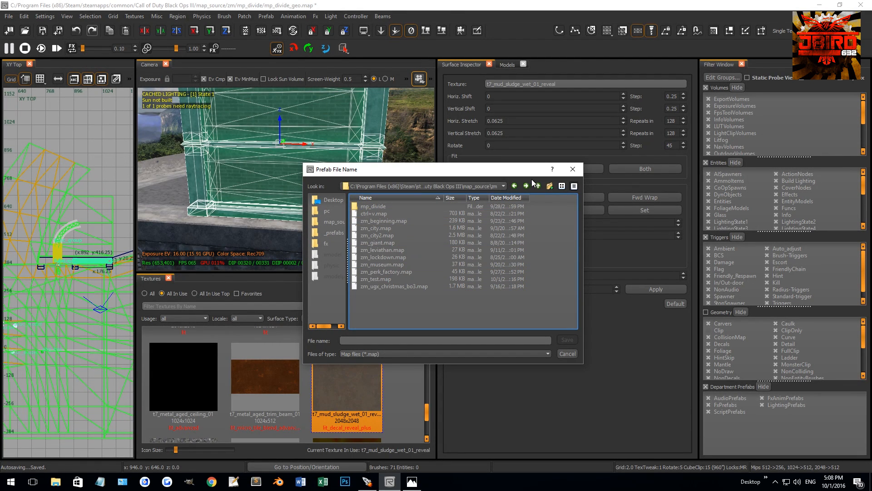
double_click(368, 207)
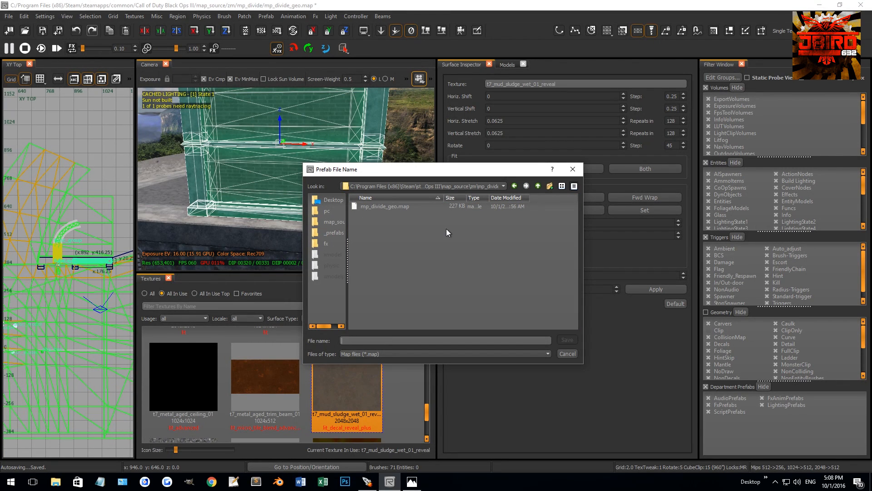
type("brick_fence")
key("Return")
key("Escape")
Select the brick_fence prefab in the camera view and enter it for editing.
left_click(318, 189, "shift")
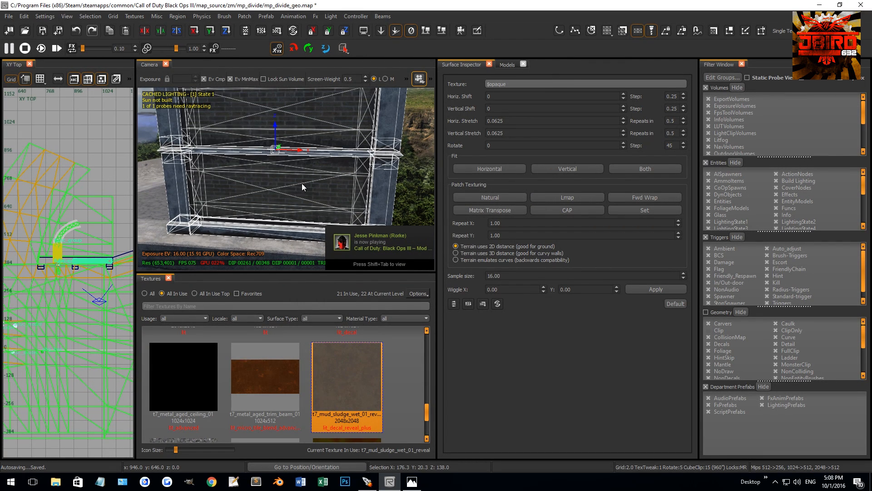
right_click(94, 233)
mouse_move(136, 255)
left_click(213, 255)
mouse_move(268, 198)
right_mouse_down()
mouse_move(261, 209)
mouse_move(268, 198)
mouse_move(236, 209)
right_mouse_up()
left_click(234, 206, "shift")
left_click(229, 195, "shift")
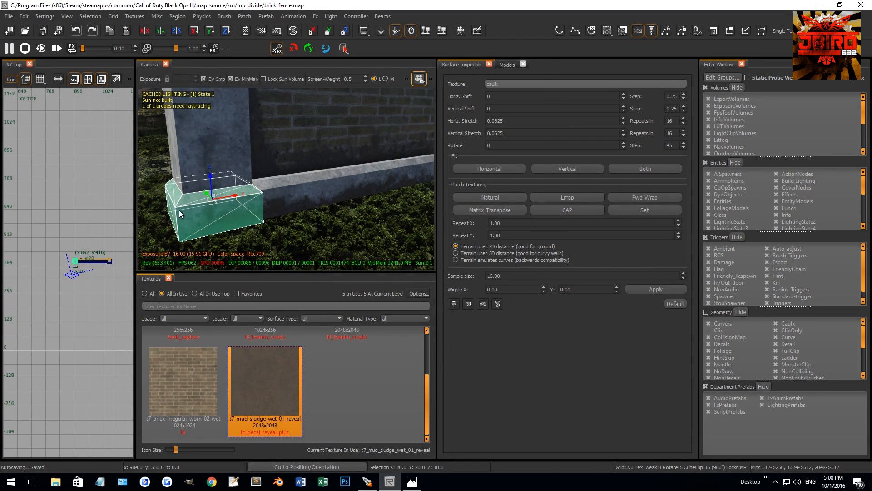
left_click(210, 168, "shift")
mouse_move(209, 169)
right_mouse_down()
mouse_move(344, 186)
mouse_move(282, 173)
right_mouse_up()
key("Escape")
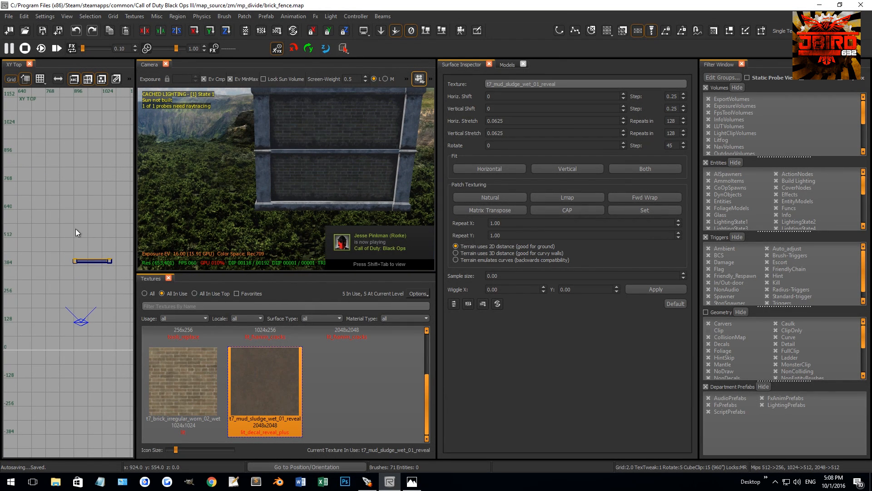
key("i")
mouse_move(81, 245)
right_mouse_down()
mouse_move(47, 240)
mouse_move(86, 232)
right_mouse_up()
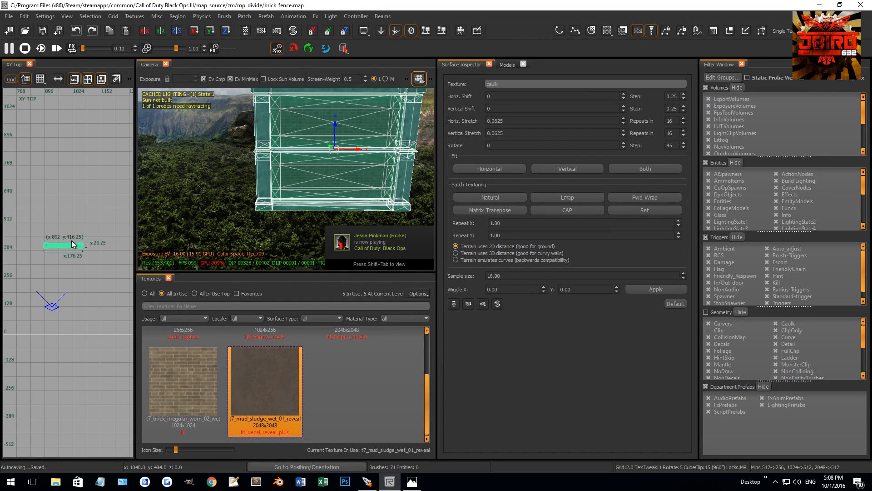
right_click_drag(280, 174, 297, 168)
key("Escape")
Hide the NonColliding geometry with the filter so only the solid wall pieces stay in view.
key("f")
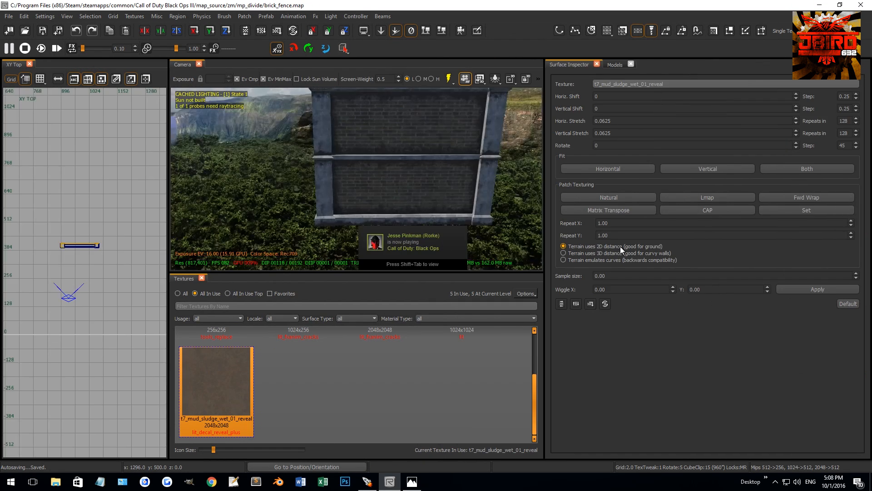
key("f")
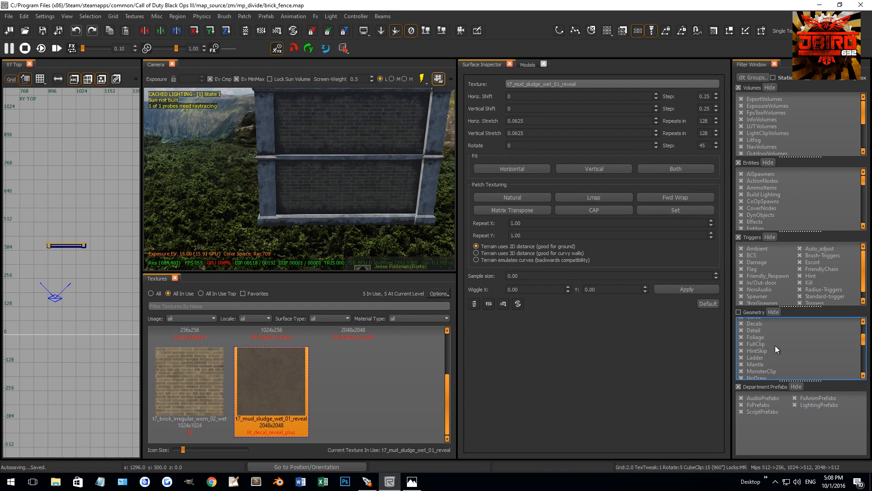
scroll(773, 345, "down", 4)
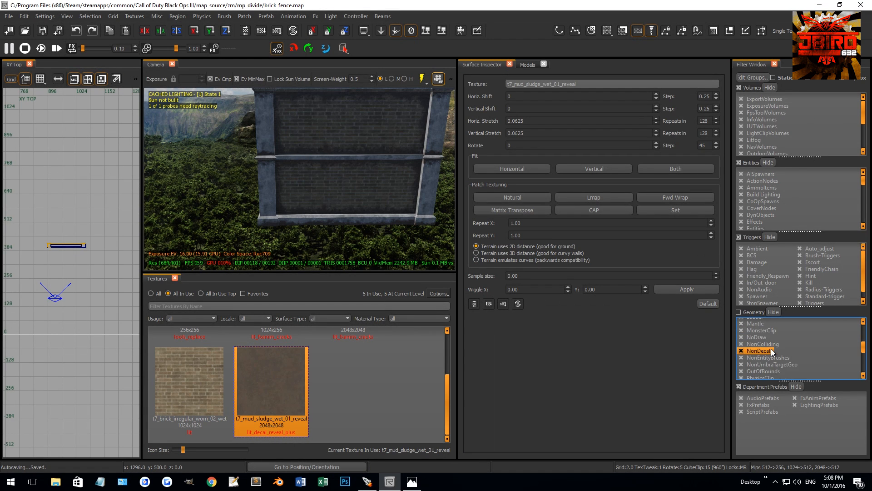
left_click(742, 344)
right_click_drag(415, 225, 375, 216)
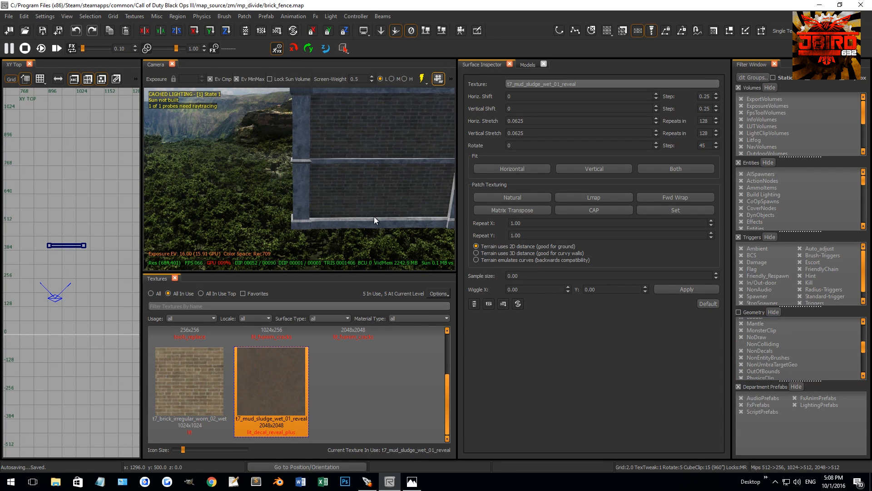
Select the wall's brick panels, pillars, rails, caps and bases and make them weapon clip.
left_click(343, 193)
left_click(315, 137, "shift")
left_click(328, 90, "shift")
right_click_drag(367, 114, 342, 133)
left_click(373, 126, "shift")
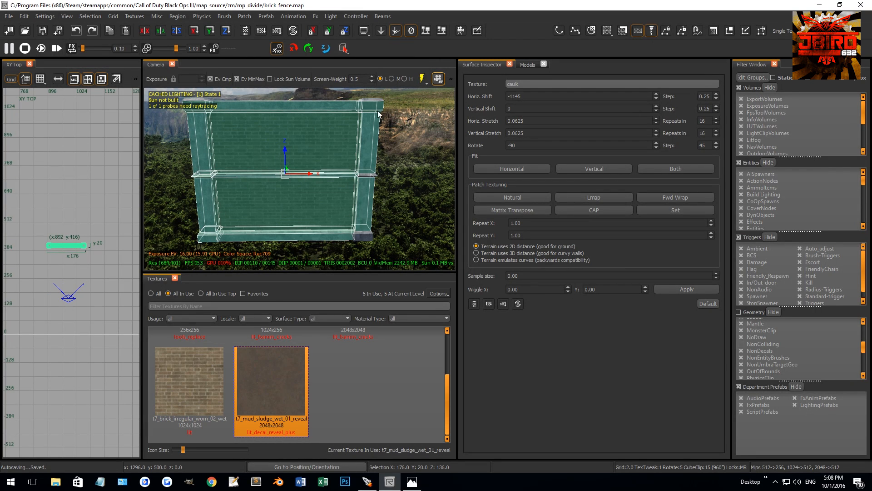
right_click_drag(366, 247, 333, 178)
left_click(320, 216, "shift")
right_click(77, 213)
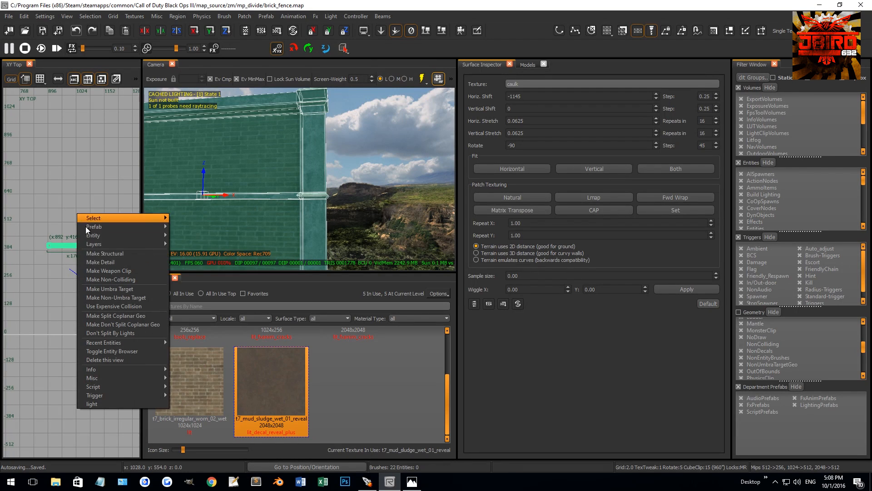
left_click(114, 269)
Hide the WeaponClip geometry with the filter and make the leftover pillar cap brush weapon clip.
right_click_drag(208, 208, 254, 204)
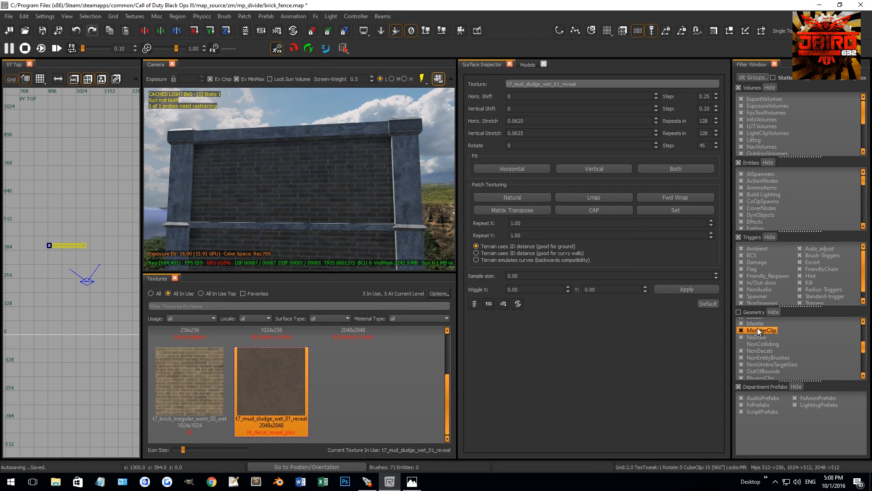
scroll(767, 358, "down", 5)
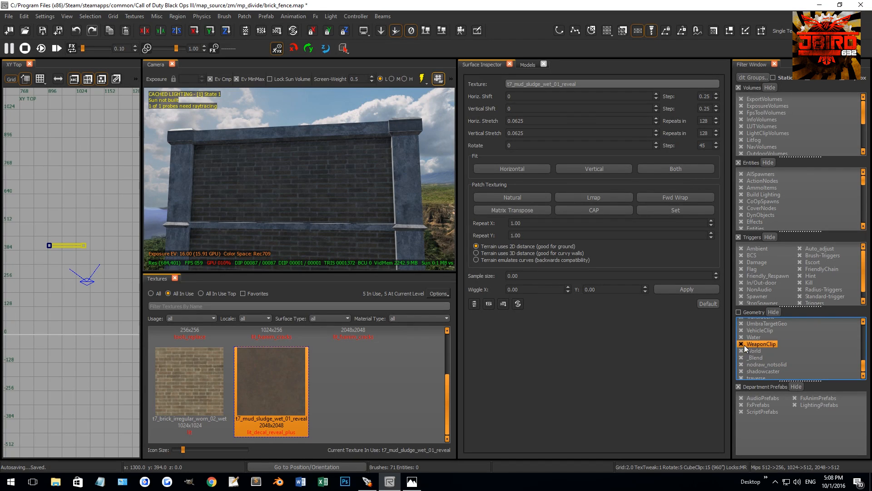
left_click(742, 344)
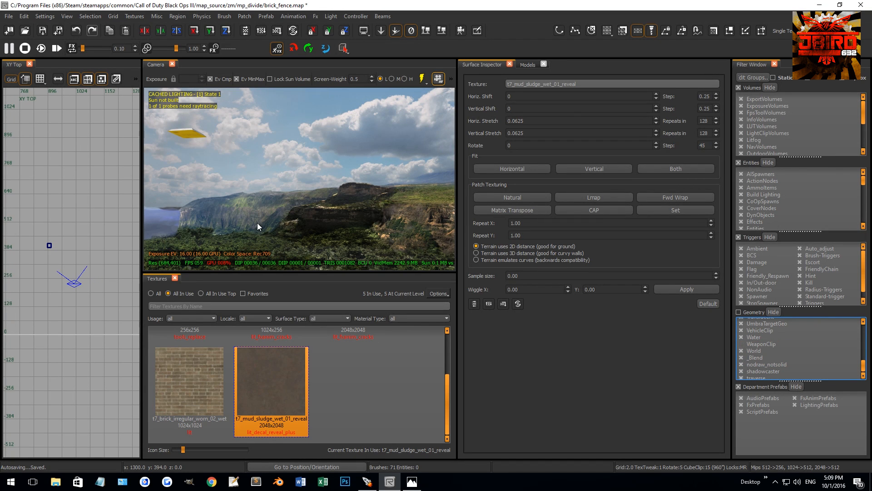
left_click(192, 138, "shift")
right_click(65, 268)
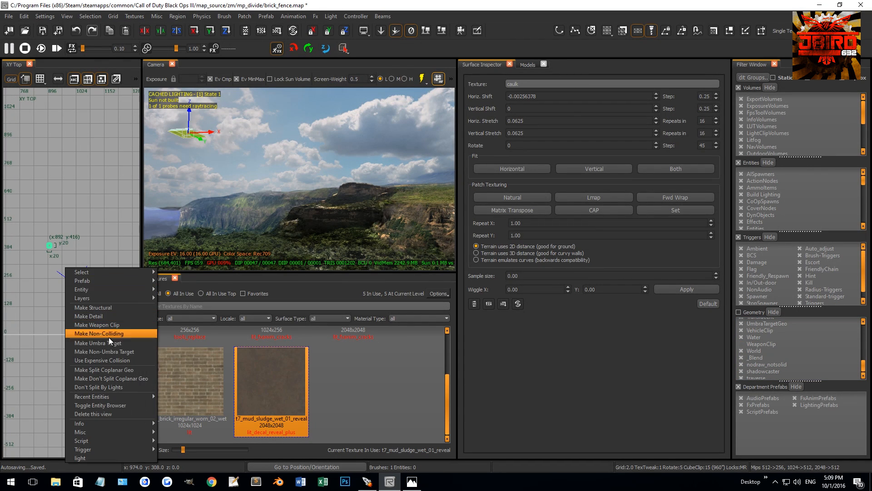
left_click(114, 325)
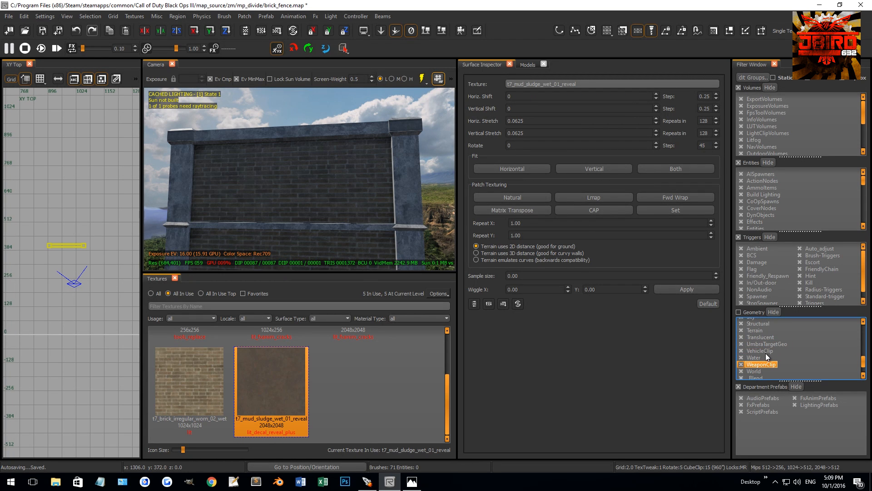
Show the WeaponClip and NonColliding geometry again through the geometry filters.
scroll(760, 346, "up", 1)
scroll(762, 345, "up", 2)
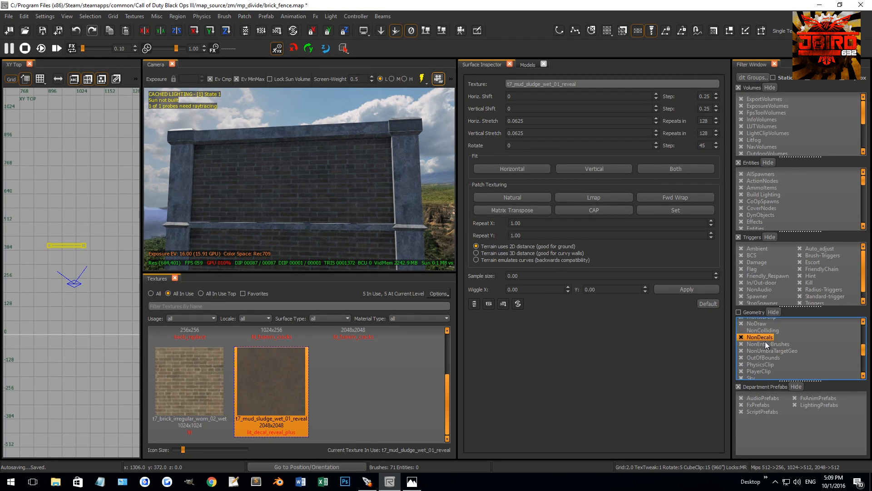
scroll(102, 237, "up", 4)
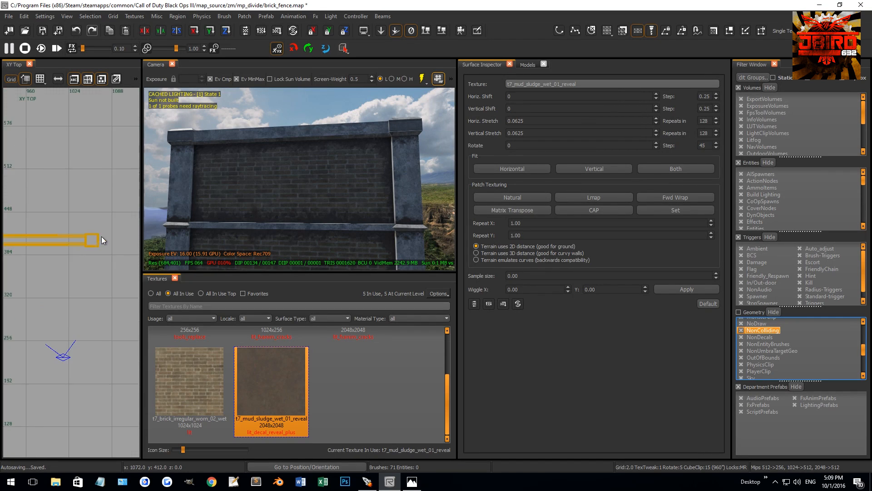
Draw a thin brush along the brick wall in the top view and stretch it to span the full 172-unit length.
scroll(101, 220, "up", 1)
mouse_move(101, 218)
left_mouse_down()
mouse_move(56, 346)
mouse_move(75, 352)
left_mouse_up()
scroll(58, 338, "down", 4)
scroll(74, 353, "down", 8)
right_click_drag(75, 324, 89, 321)
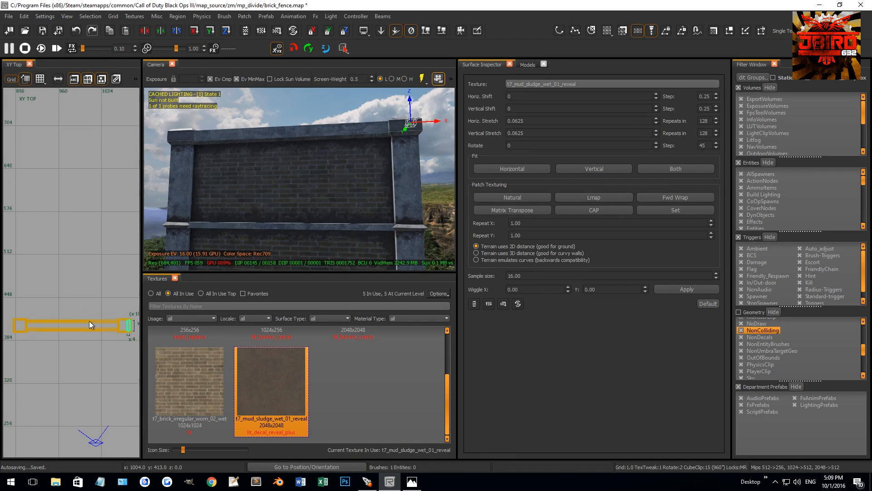
left_click_drag(89, 321, 16, 323)
right_click_drag(17, 323, 42, 324)
left_click_drag(113, 321, 88, 327)
Resize the brush in the front view so it covers the wall's full height from the top cap to the base.
scroll(86, 325, "up", 8)
key("ctrl+Tab")
scroll(45, 312, "down", 4)
scroll(41, 302, "up", 6)
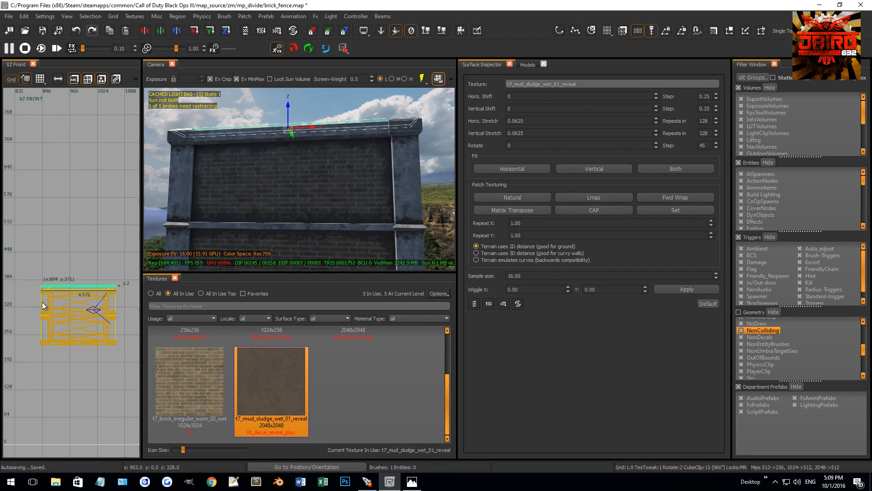
left_click_drag(72, 291, 53, 347)
scroll(53, 346, "down", 1)
right_click_drag(113, 257, 68, 264)
left_click_drag(83, 232, 83, 240)
scroll(90, 271, "down", 10)
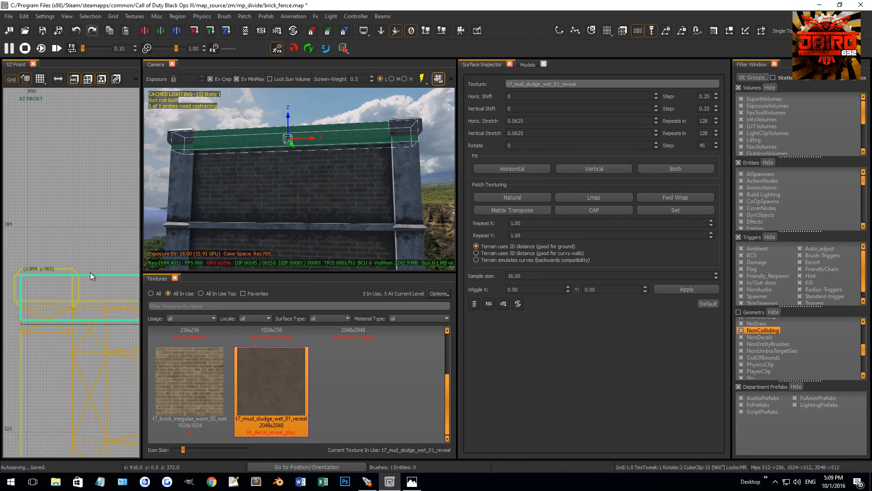
right_click_drag(117, 316, 99, 253)
left_click_drag(99, 253, 87, 297)
scroll(60, 274, "up", 10)
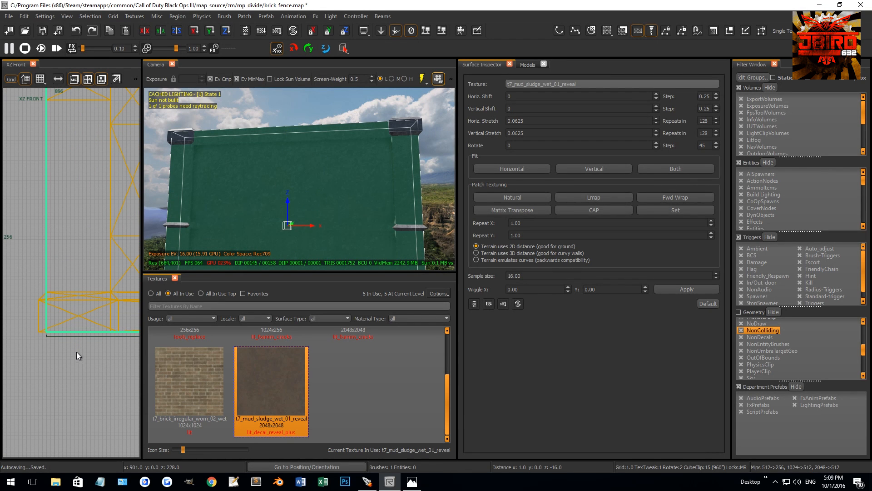
Search all textures for concrete and apply concrete_clip to the new brush, then deselect it.
left_click(156, 294)
left_click(169, 310)
type("clip")
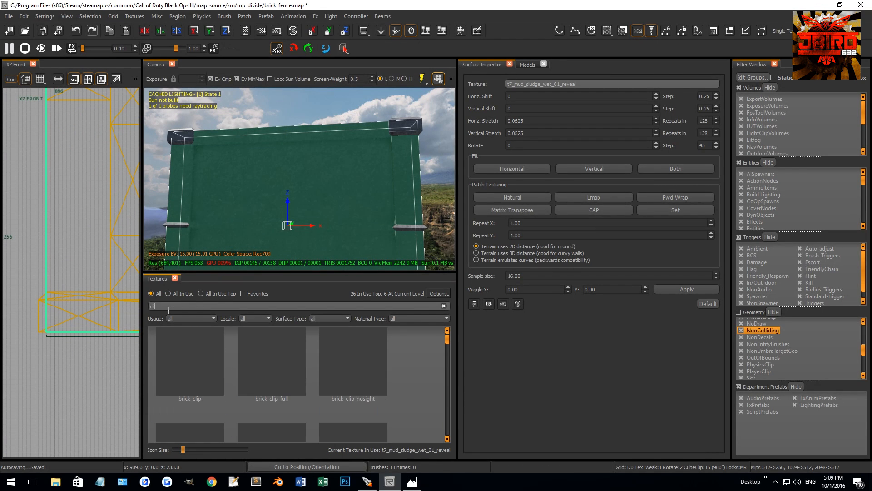
scroll(224, 355, "down", 1)
key("BackSpace")
key("BackSpace")
key("BackSpace")
key("BackSpace")
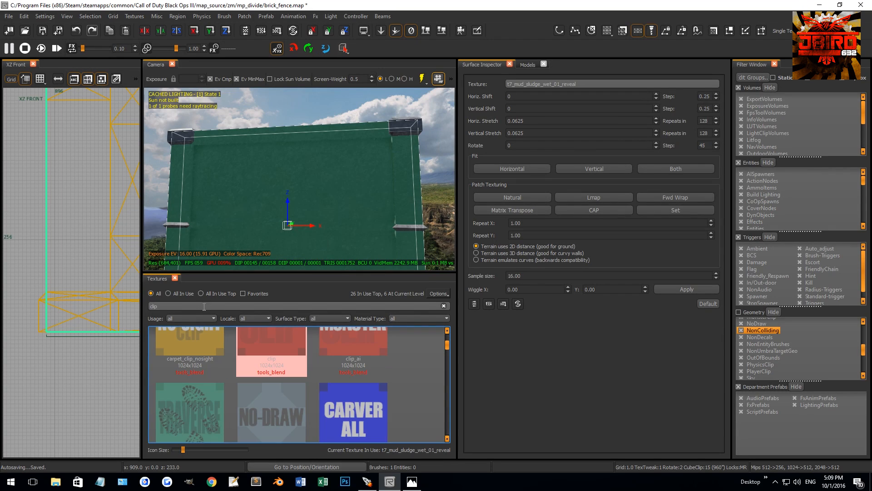
type("concret")
left_click(198, 393)
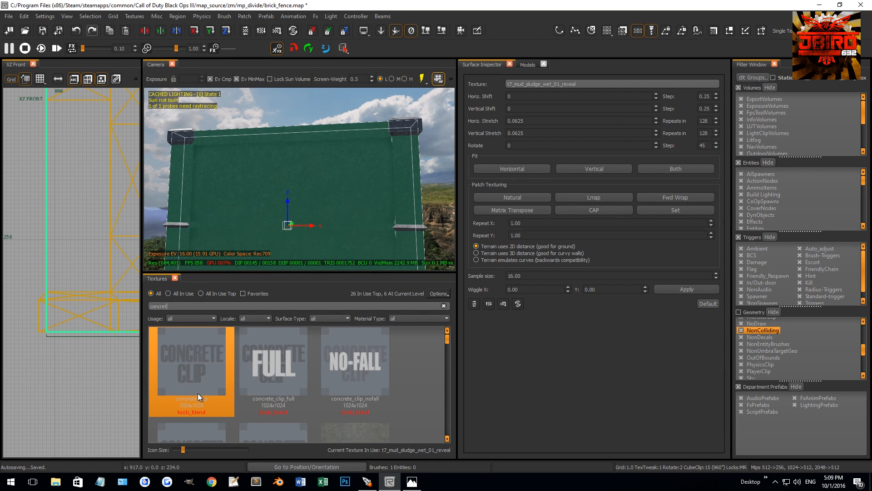
key("Escape")
right_click_drag(280, 213, 275, 218)
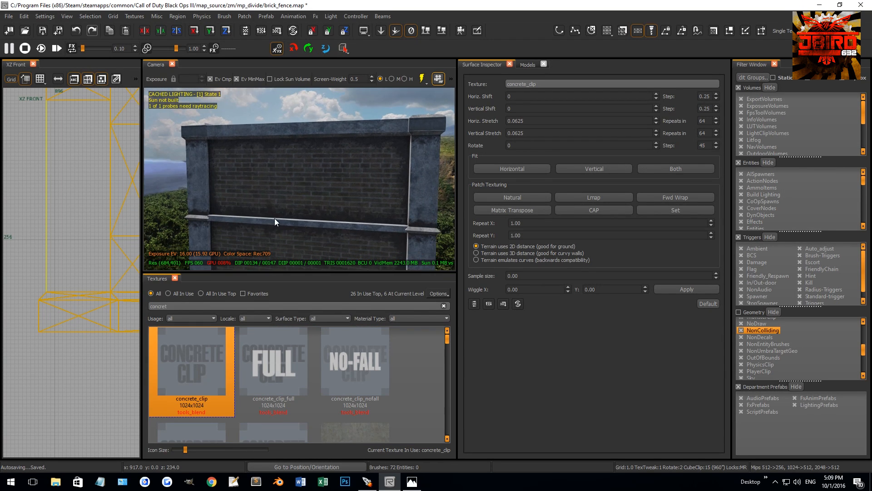
Save the brick_fence prefab and leave it to return to mp_divide_geo.
key("ctrl+s")
right_click(89, 203)
mouse_move(118, 218)
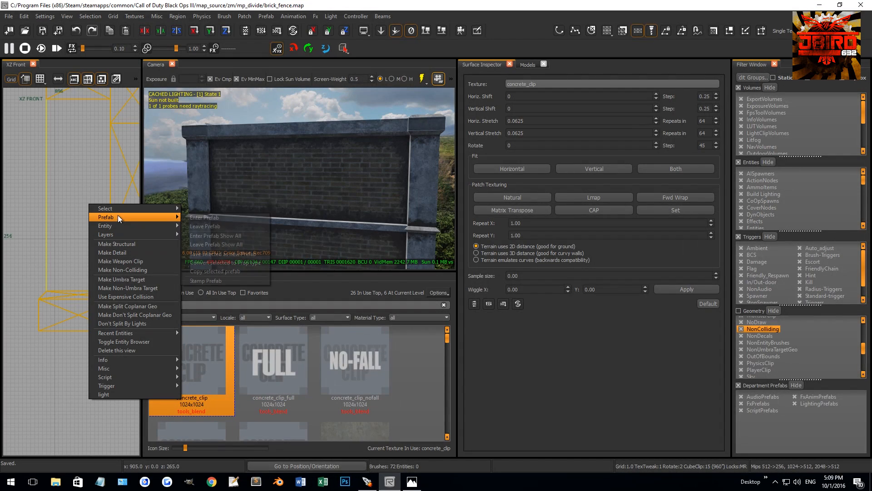
left_click(203, 228)
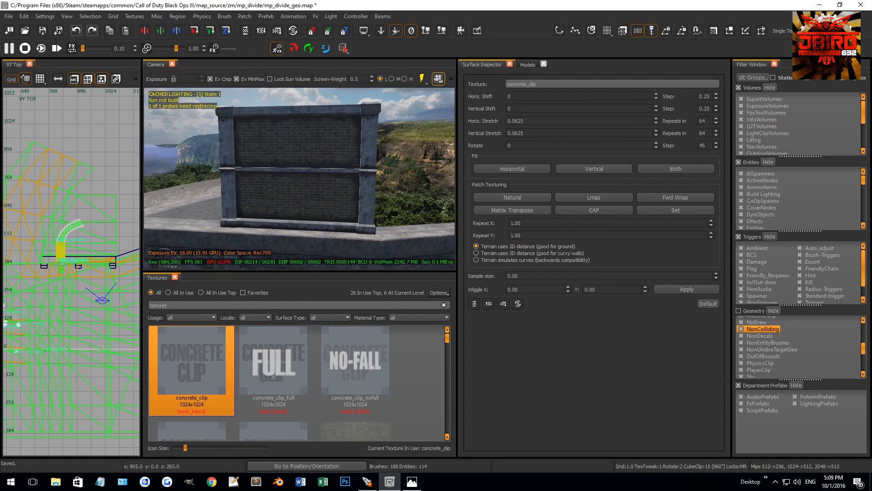
Enter the wall's brick_fence prefab again, try deleting the picked pieces, and undo the deletion.
right_click(104, 221)
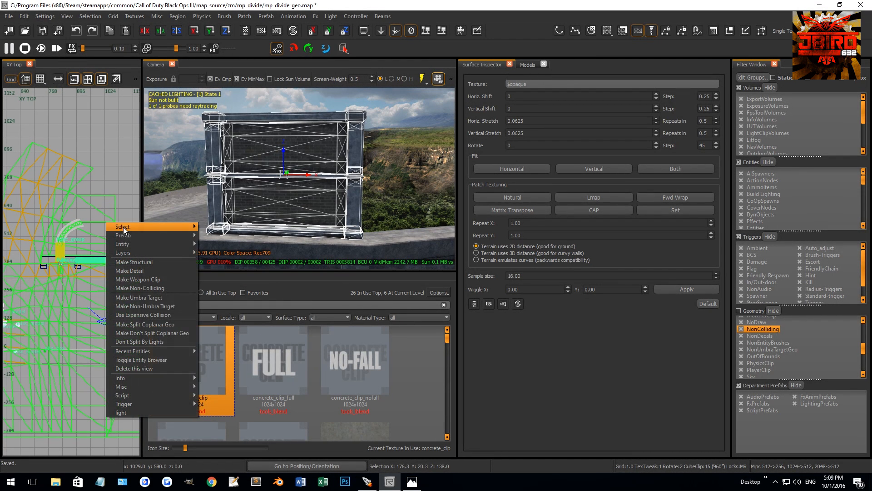
left_click(209, 236)
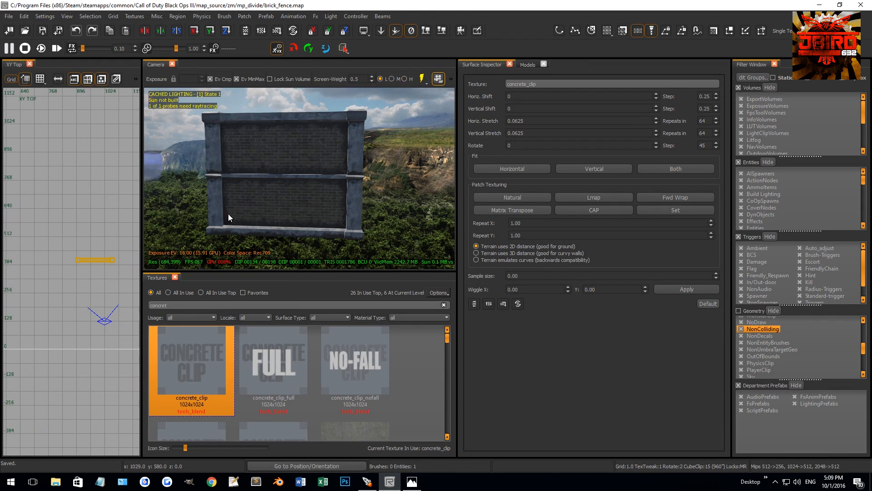
right_click_drag(240, 211, 289, 203)
left_click(289, 207, "shift")
left_click(291, 223, "shift")
left_click(278, 236, "shift")
mouse_move(278, 236)
right_mouse_down()
mouse_move(283, 223)
mouse_move(359, 217)
mouse_move(334, 223)
mouse_move(316, 213)
mouse_move(353, 168)
mouse_move(314, 133)
mouse_move(265, 173)
right_mouse_up()
key("Delete")
left_click(335, 237, "shift")
left_click(340, 227, "shift")
key("ctrl+z")
key("Escape")
Select all pieces of the wall's left end pillar, including base, shaft, middle ledge and cap, and delete them.
left_click(337, 154, "shift")
left_click(349, 172, "shift")
left_click(341, 181, "shift")
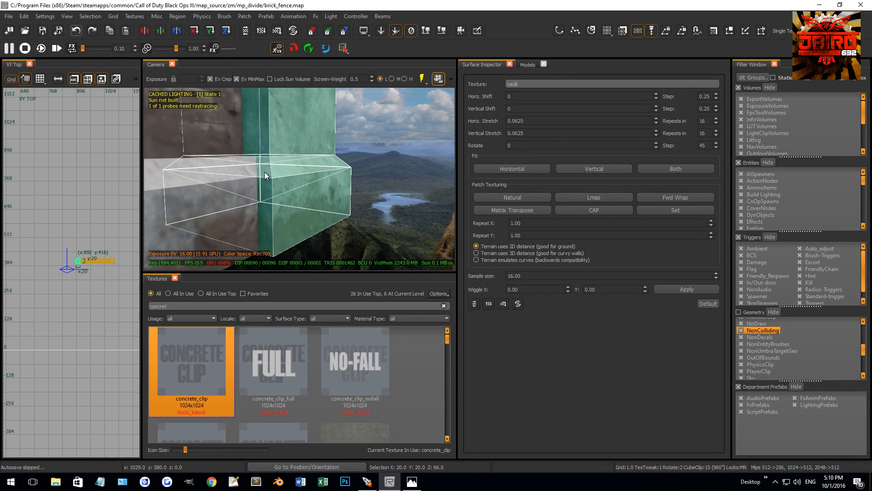
left_click(265, 173, "shift")
left_click(265, 178, "shift")
left_click(266, 175, "shift")
left_click(269, 205, "shift")
left_click(291, 197, "shift")
right_click_drag(291, 197, 245, 198)
left_click(288, 171, "shift")
left_click(258, 162, "shift")
right_click_drag(257, 162, 297, 200)
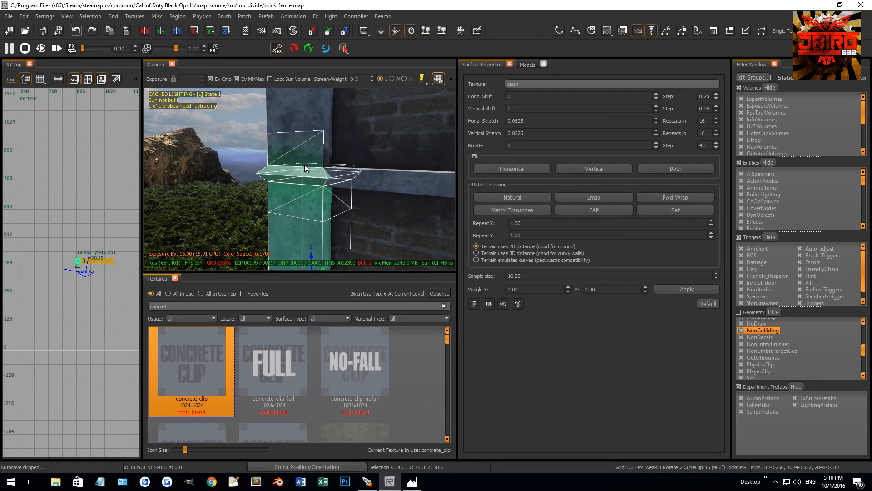
left_click(323, 138, "shift")
right_click_drag(326, 147, 297, 171)
middle_click(248, 176, "ctrl+shift")
middle_click(278, 92, "ctrl+shift")
middle_click(261, 119, "ctrl+shift")
right_click_drag(261, 119, 289, 171)
left_click(289, 171, "shift")
left_click(283, 200, "shift")
left_click(285, 165, "shift")
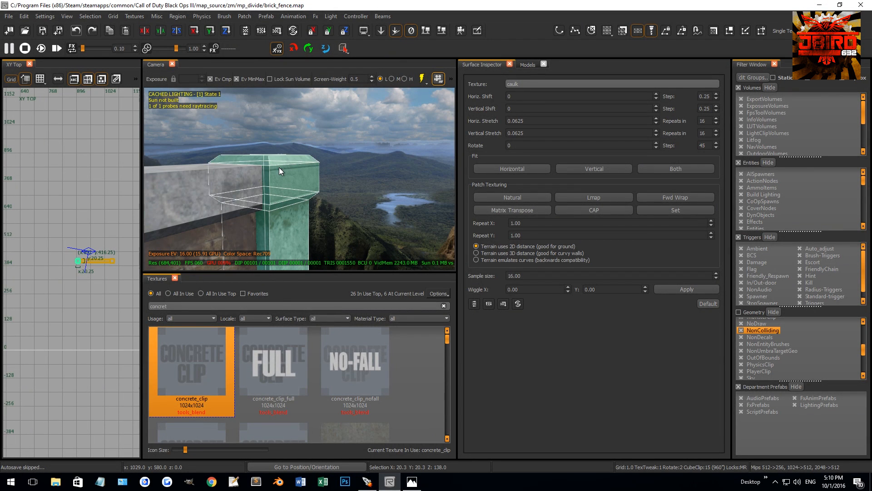
key("BackSpace")
Delete the leftover decal and trim pieces at the wall's upper corner where the left end pillar stood.
right_click_drag(279, 167, 303, 162)
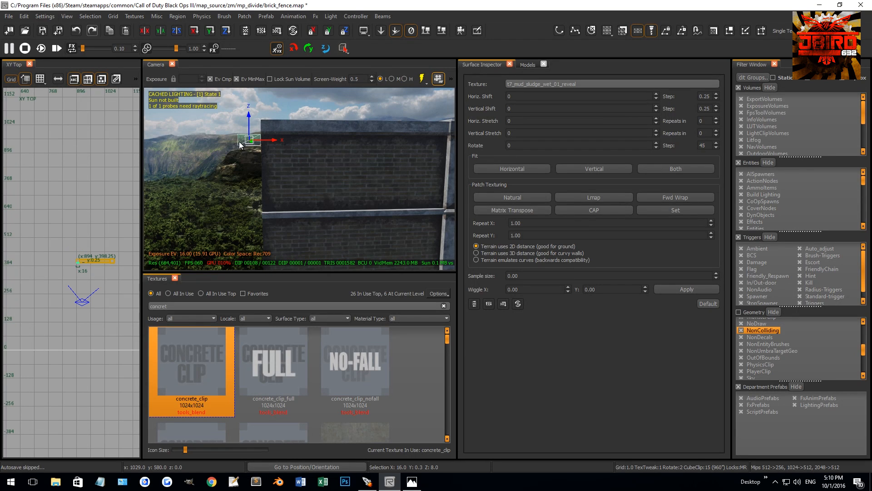
mouse_move(236, 143)
right_mouse_down()
mouse_move(273, 122)
mouse_move(273, 131)
mouse_move(309, 137)
mouse_move(312, 128)
mouse_move(253, 137)
right_mouse_up()
key("Escape")
left_click(268, 123, "shift")
key("BackSpace")
left_click(274, 119, "shift")
key("BackSpace")
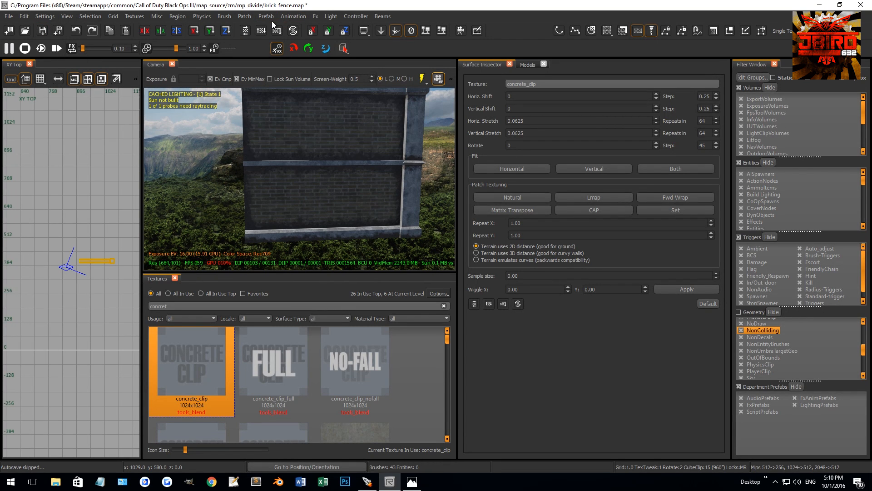
Save the one-pillar wall under the new name brick_fence_link in the mp_divide folder.
left_click(10, 15)
left_click(30, 58)
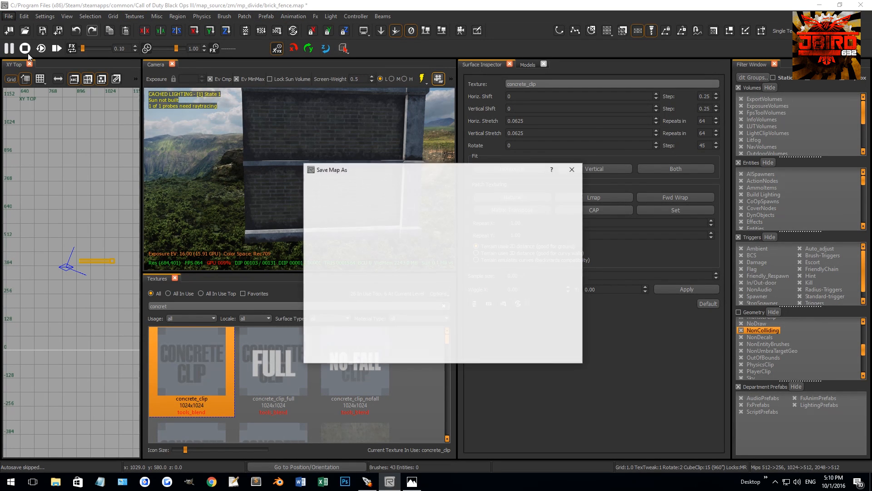
double_click(365, 236)
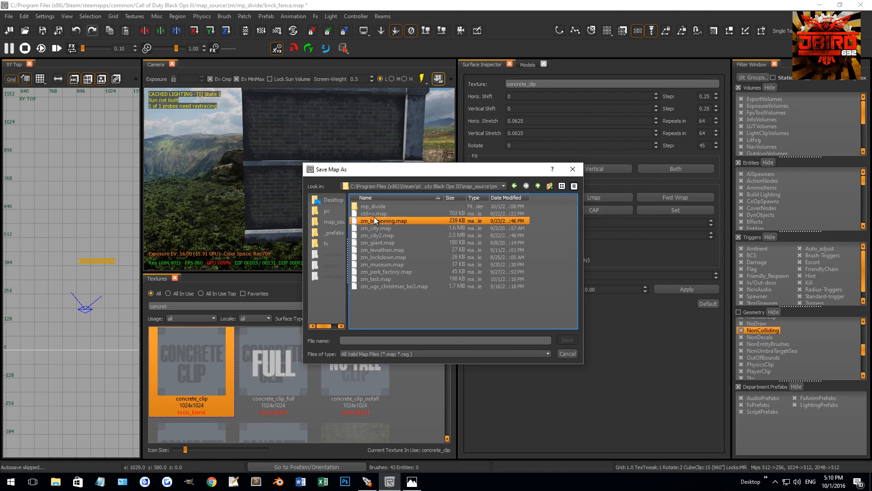
double_click(380, 206)
left_click(388, 198)
left_click(386, 206)
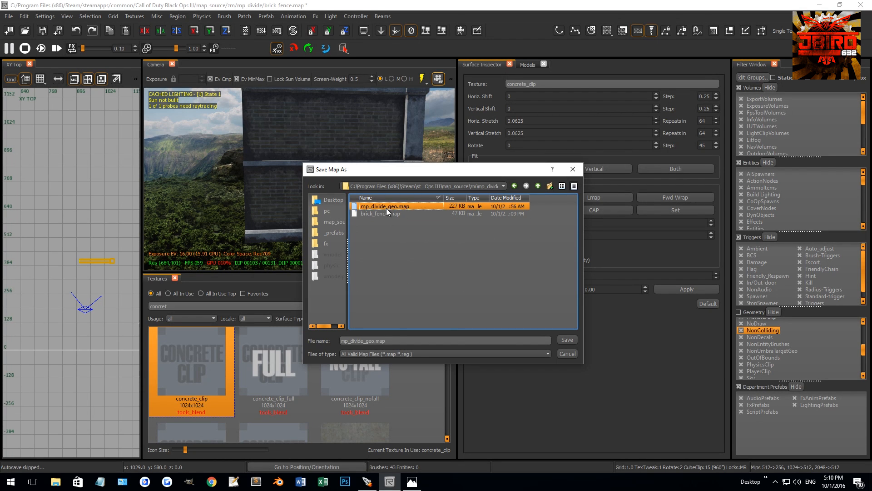
left_click(385, 213)
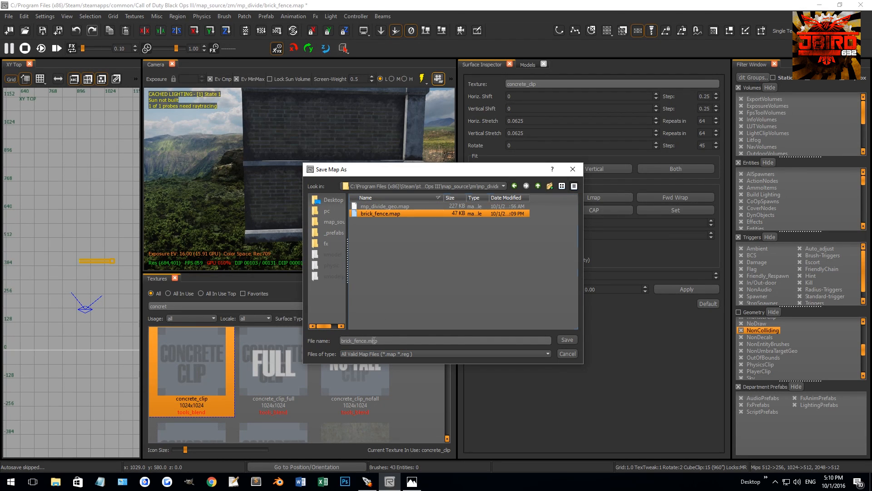
key("BackSpace")
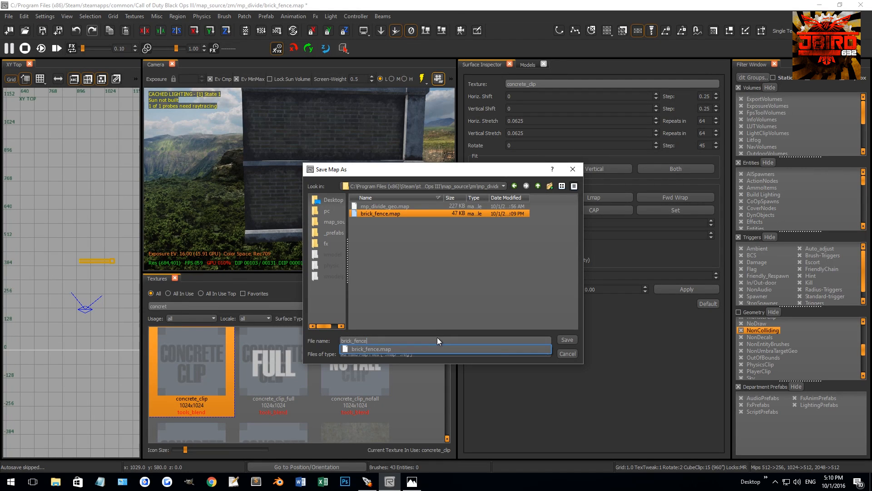
type("_link")
key("Return")
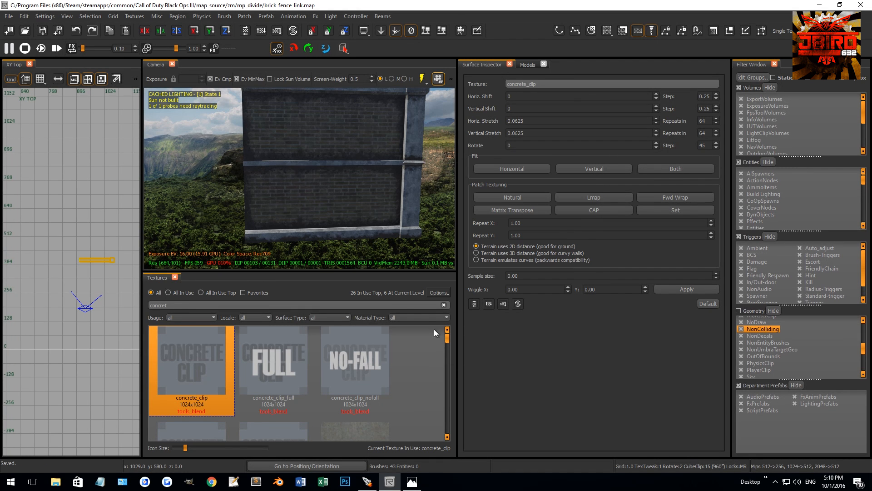
Leave the prefab and change the model of the wall's misc_prefab in mp_divide_geo to zm/mp_divide/brick_fence_link.map.
right_click(84, 193)
mouse_move(105, 206)
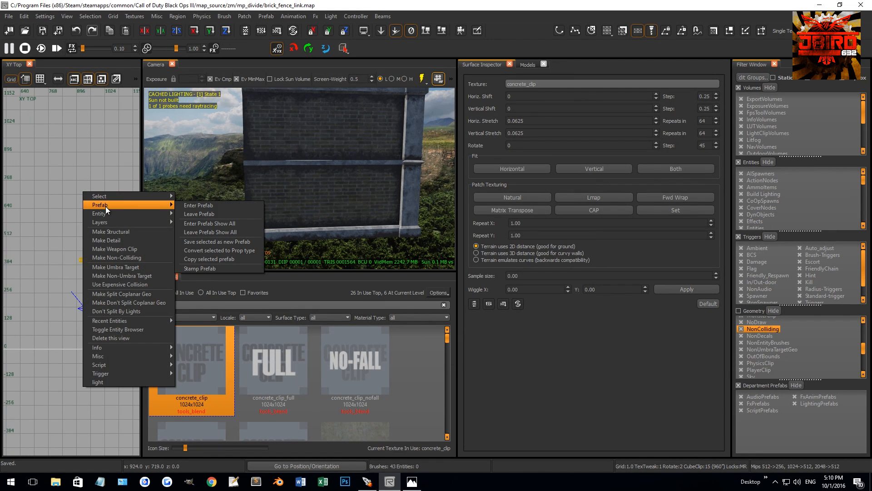
left_click(214, 215)
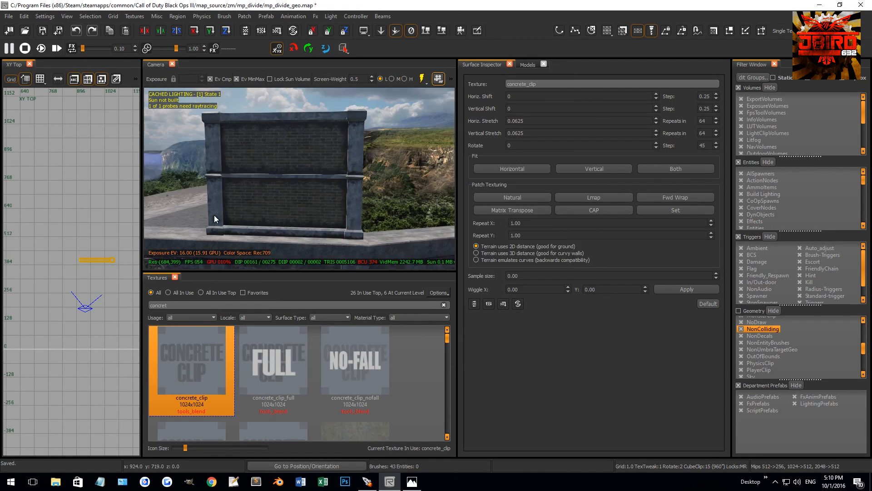
left_click(293, 186)
key("n")
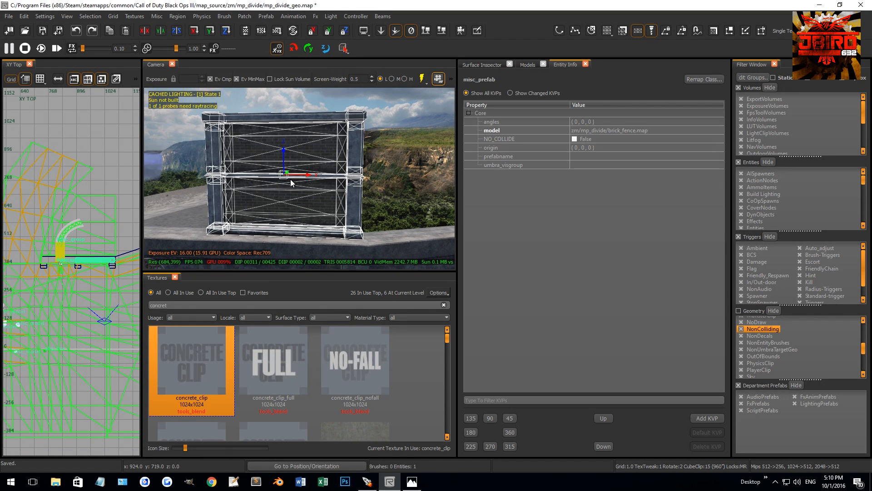
left_click(666, 132)
left_click(702, 131)
double_click(405, 216)
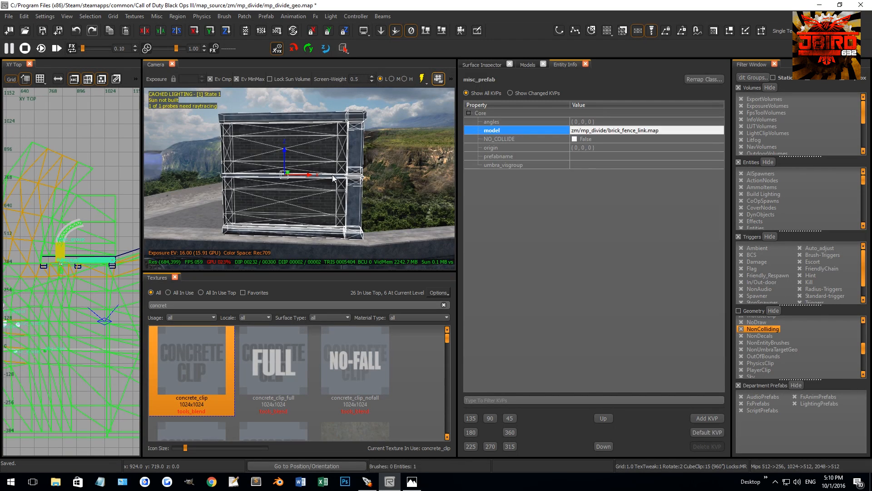
Place a second wall section against the open end of the link section so the two share a pillar.
key("Escape")
right_click_drag(332, 175, 325, 174)
left_click(296, 182, "shift")
key("Escape")
right_click_drag(331, 160, 337, 159)
left_click(331, 161, "shift")
scroll(87, 223, "down", 4)
scroll(97, 246, "up", 5)
left_click_drag(100, 240, 57, 234)
scroll(42, 234, "up", 5)
key("2")
scroll(63, 215, "up", 4)
scroll(61, 206, "up", 3)
key("Escape")
right_click_drag(272, 186, 271, 176)
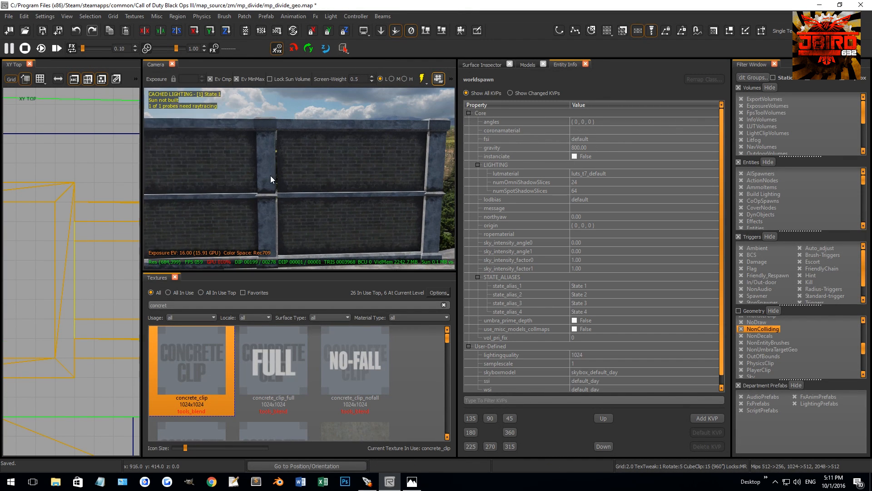
Rotate the selected wall section 180 degrees about Z and reposition it in line with the adjoining section.
left_click(271, 175, "shift")
scroll(72, 259, "down", 5)
right_click_drag(72, 259, 91, 254)
scroll(84, 248, "up", 3)
scroll(92, 223, "up", 3)
left_click_drag(69, 231, 94, 232)
scroll(78, 237, "down", 14)
scroll(72, 243, "down", 1)
right_click_drag(27, 239, 63, 239)
key("4")
key("r")
mouse_move(63, 240)
left_mouse_down()
mouse_move(83, 233)
mouse_move(86, 243)
mouse_move(64, 249)
left_mouse_up()
scroll(66, 247, "down", 2)
key("Escape")
right_click_drag(304, 175, 311, 188)
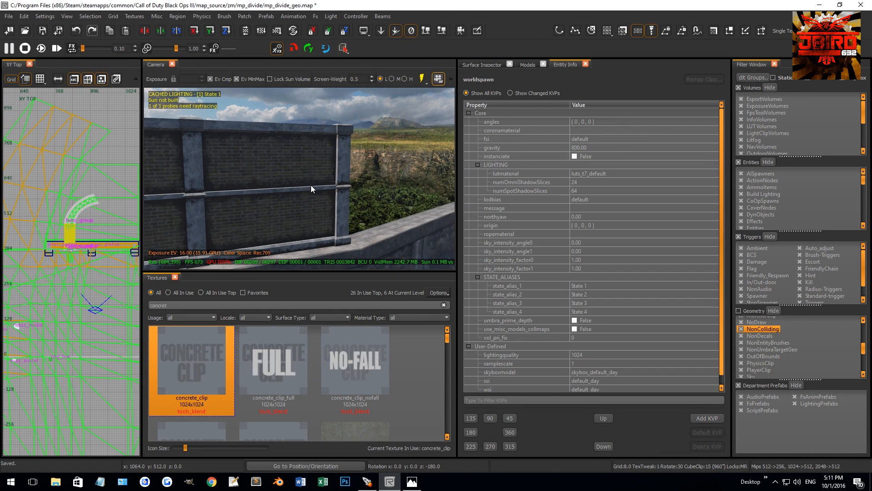
Place a copy of the brick_fence_link section over the angled low wall and rotate it 15 degrees about Z.
left_click(311, 190, "shift")
scroll(94, 245, "down", 1)
scroll(72, 249, "up", 3)
left_click_drag(84, 247, 99, 241)
key("ctrl+z")
right_click_drag(99, 241, 90, 238)
scroll(90, 238, "up", 4)
key("2")
left_click_drag(88, 241, 81, 249)
right_click_drag(81, 249, 77, 248)
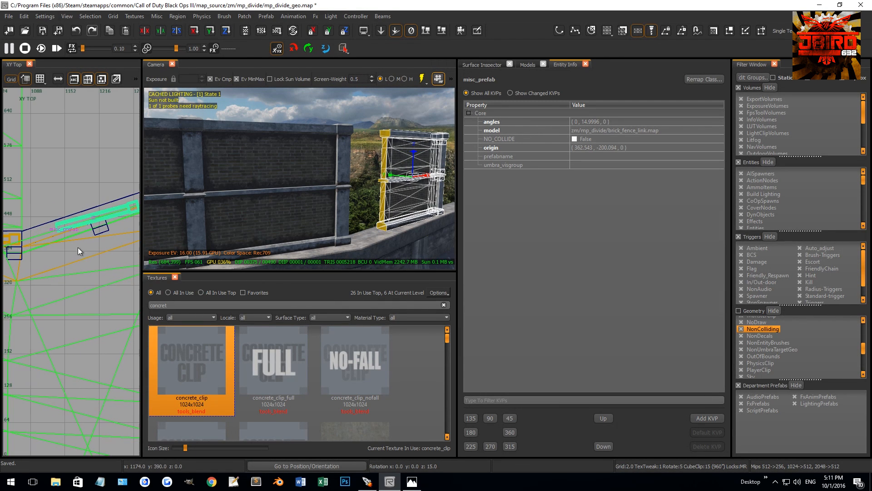
Move the angled link section up to the straight wall's end pillar, using a 0.5 grid for the fine placement.
left_click_drag(58, 225, 27, 239)
scroll(30, 239, "up", 7)
scroll(37, 243, "down", 5)
left_click_drag(102, 255, 67, 274)
key("[")
key("[")
scroll(53, 246, "up", 5)
scroll(65, 278, "up", 3)
scroll(67, 275, "up", 1)
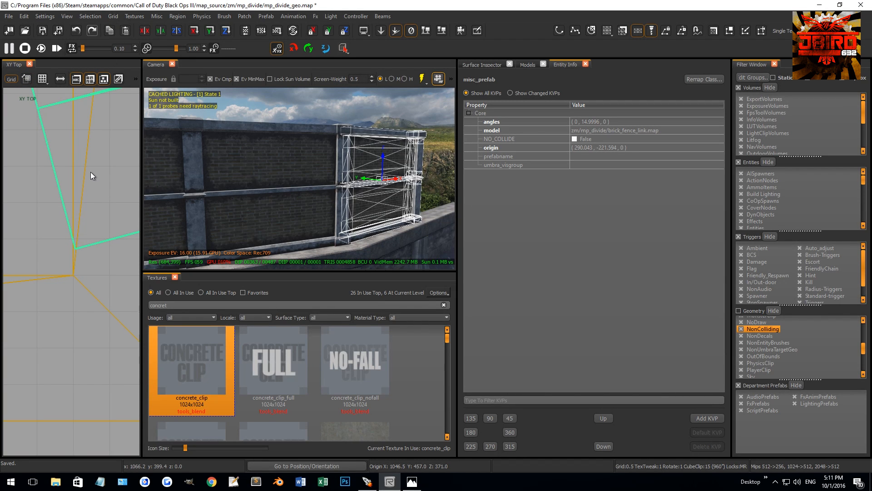
left_click_drag(93, 201, 91, 225)
scroll(86, 219, "down", 2)
Reposition the angled link section and rotate it a further 3.4 degrees about Z to follow the low wall.
right_click_drag(87, 219, 108, 322)
scroll(86, 218, "down", 5)
mouse_move(50, 91)
right_mouse_down()
mouse_move(62, 157)
mouse_move(124, 200)
right_mouse_up()
scroll(54, 184, "down", 10)
right_click_drag(59, 173, 80, 162)
scroll(81, 165, "down", 3)
scroll(66, 173, "up", 3)
scroll(96, 184, "down", 2)
key("r")
left_click_drag(99, 189, 104, 178)
scroll(102, 182, "up", 4)
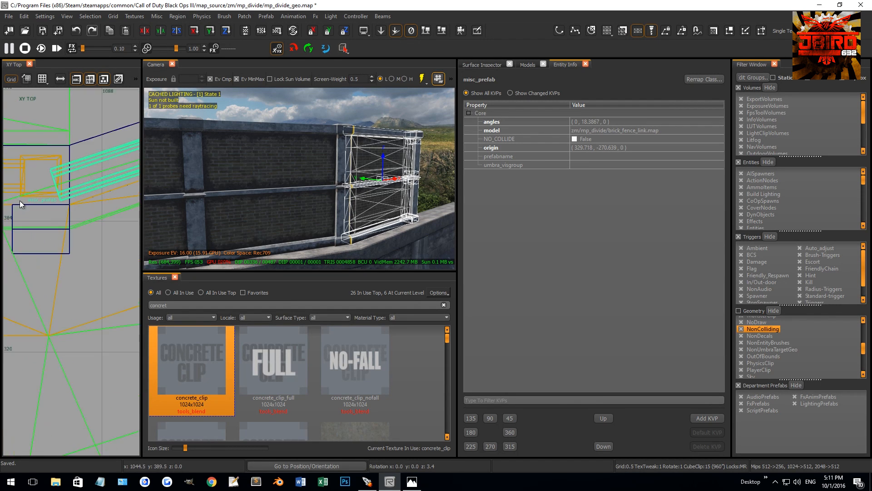
Move the angled link section closer to the straight wall's end pillar so their corners meet.
right_click_drag(103, 185, 63, 192)
left_click_drag(105, 224, 102, 208)
scroll(91, 203, "up", 6)
left_click_drag(49, 205, 83, 262)
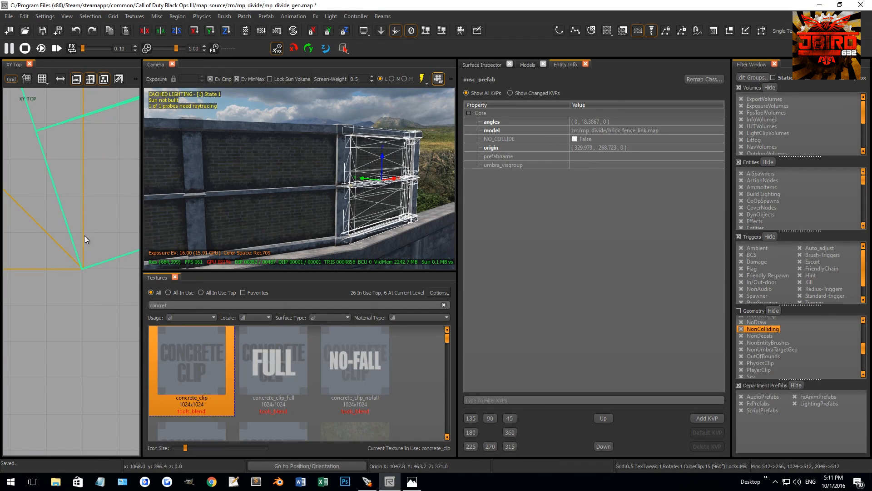
key("shift+g")
key("Escape")
right_click_drag(383, 184, 373, 163)
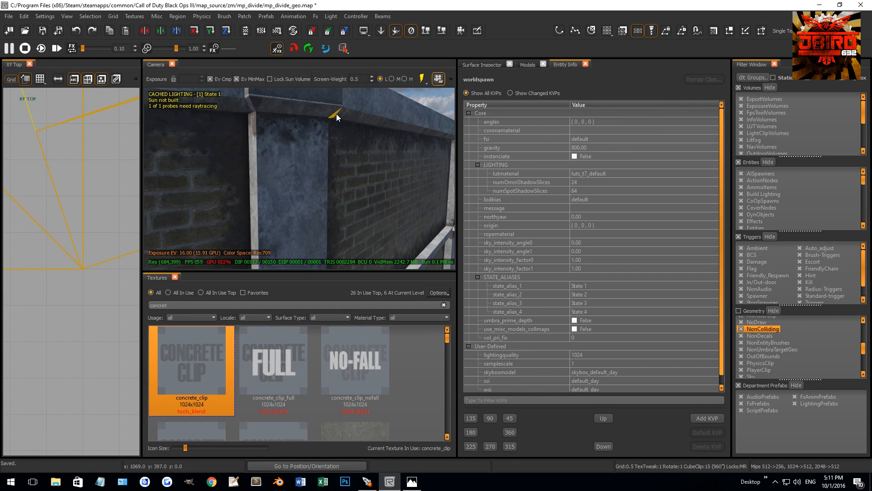
Fine-tune the angled link section's near corner against the end pillar's corner with grid snapping off.
right_click_drag(334, 130, 329, 162)
left_click(329, 162, "shift")
scroll(87, 244, "down", 6)
right_click_drag(96, 256, 80, 211)
scroll(80, 210, "down", 2)
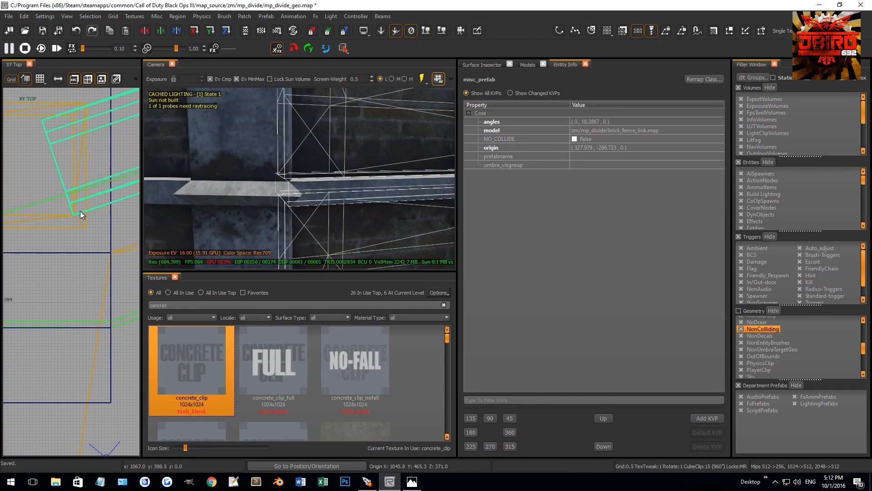
key("shift+g")
scroll(82, 210, "up", 2)
left_click_drag(102, 234, 75, 223)
scroll(63, 214, "up", 3)
scroll(78, 222, "up", 2)
key("Escape")
Place a copy of the angled link section at its far end, continuing along the low wall.
right_click_drag(218, 200, 290, 177)
right_click_drag(289, 186, 289, 186)
left_click(289, 186, "shift")
scroll(86, 212, "up", 4)
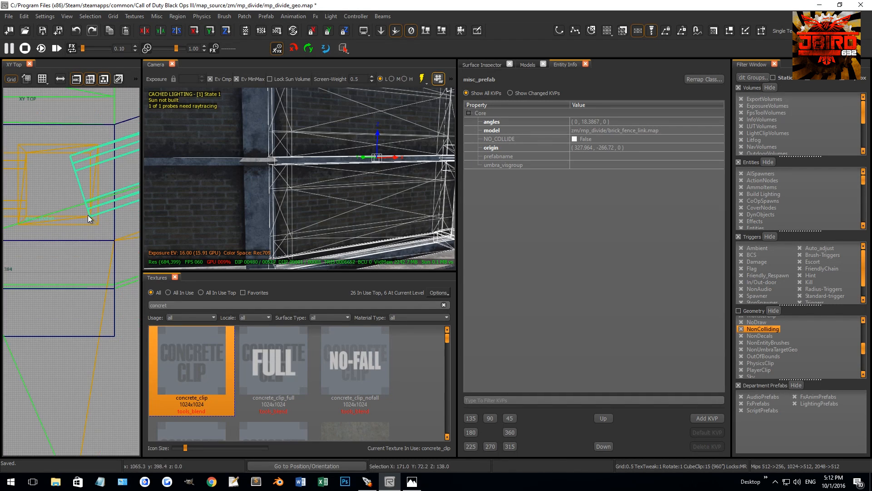
scroll(93, 209, "down", 4)
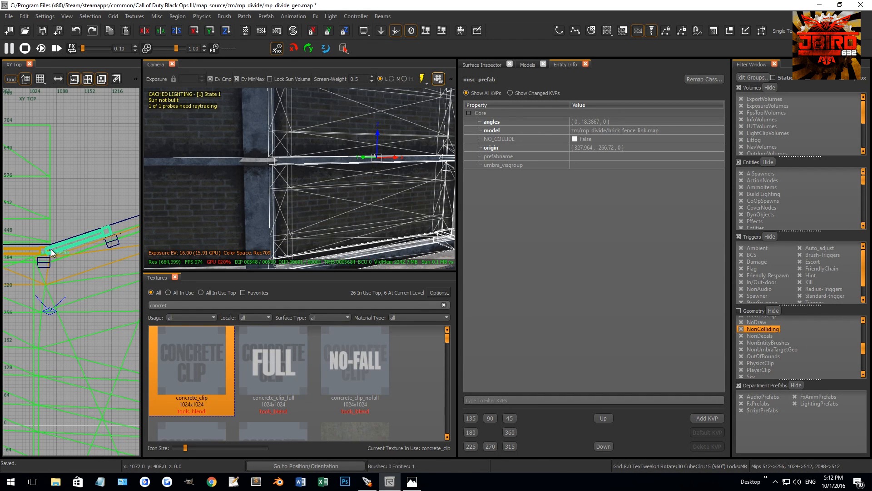
left_click_drag(49, 250, 116, 224)
Align the copied link section's near corner exactly with the previous section's pillar, with grid snapping off.
scroll(105, 231, "up", 4)
left_click_drag(121, 194, 80, 212)
scroll(102, 204, "up", 3)
scroll(54, 209, "up", 5)
key("[")
key("shift+g")
scroll(80, 218, "up", 3)
scroll(67, 226, "up", 1)
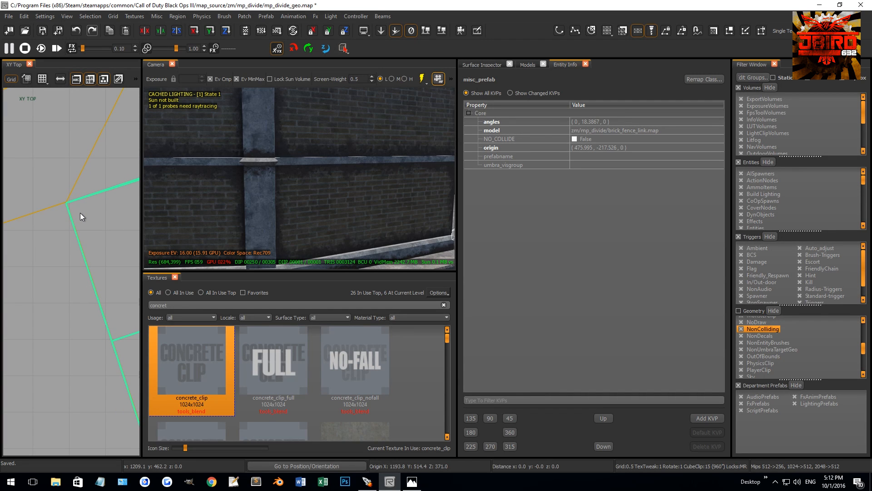
left_click_drag(80, 212, 78, 213)
Move the low wall's two support pillar brushes in line with the middle fence pillar, using a 1-unit grid.
key("Escape")
mouse_move(310, 209)
right_mouse_down()
mouse_move(249, 173)
mouse_move(288, 189)
right_mouse_up()
left_click(288, 204)
scroll(73, 247, "up", 6)
scroll(78, 239, "up", 4)
right_click_drag(78, 239, 119, 255)
left_click_drag(104, 230, 86, 238)
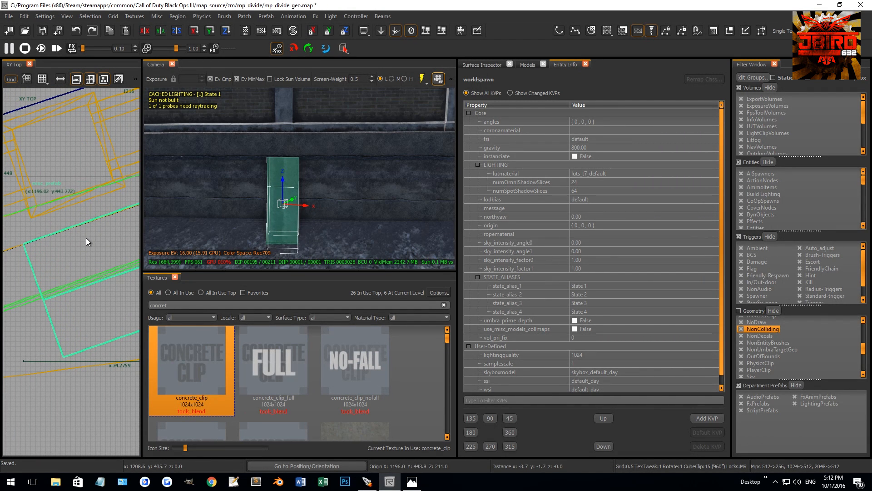
key("ctrl+z")
key("shift+g")
scroll(108, 239, "down", 2)
key("4")
mouse_move(100, 249)
left_mouse_down()
mouse_move(105, 234)
mouse_move(94, 239)
left_mouse_up()
key("2")
key("1")
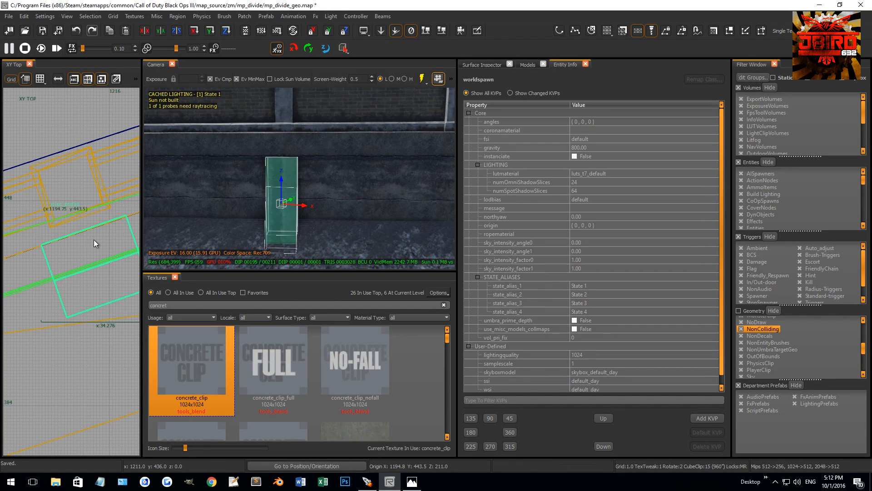
key("Escape")
Move the two support pillar brushes at the low wall's end in line with the last fence pillar.
right_click_drag(299, 179, 302, 178)
left_click(311, 204, "shift")
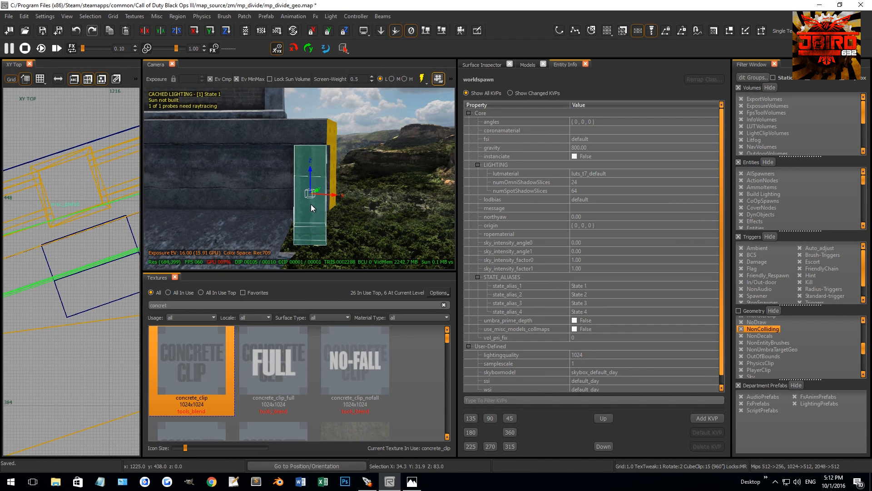
scroll(81, 242, "down", 4)
scroll(72, 224, "up", 4)
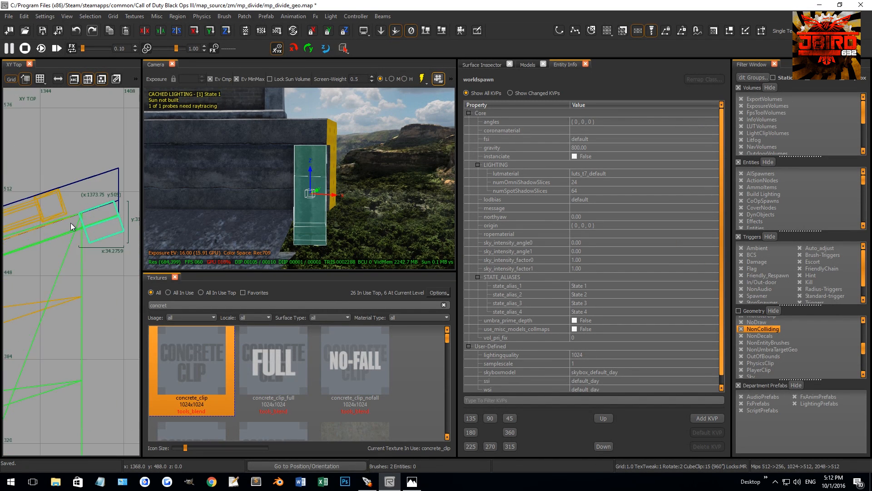
mouse_move(113, 214)
left_mouse_down()
mouse_move(46, 233)
mouse_move(77, 230)
left_mouse_up()
scroll(45, 232, "up", 2)
key("Escape")
Stamp the straight wall's selected brick_fence_link prefab into editable geometry.
mouse_move(279, 178)
right_mouse_down()
mouse_move(288, 181)
mouse_move(275, 117)
mouse_move(273, 132)
mouse_move(298, 137)
mouse_move(277, 142)
mouse_move(317, 156)
mouse_move(317, 148)
mouse_move(321, 158)
mouse_move(269, 131)
right_mouse_up()
right_click_drag(326, 196, 304, 198)
left_click(330, 191)
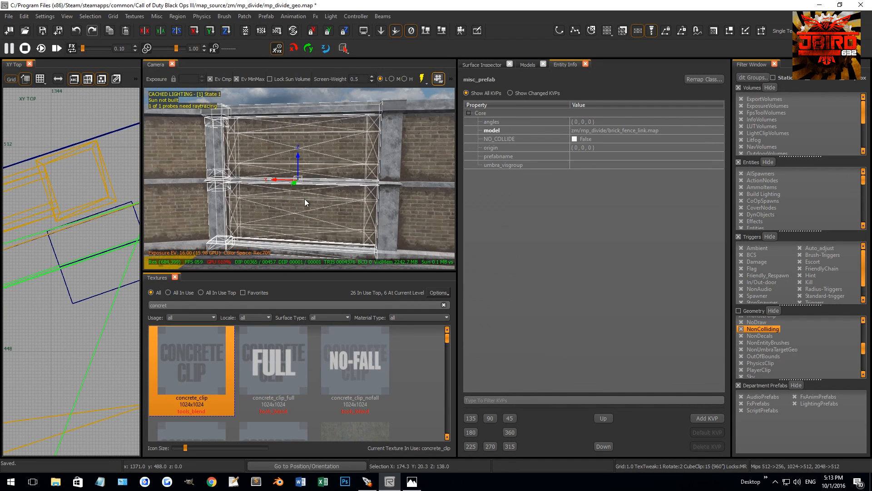
right_click(93, 229)
mouse_move(108, 244)
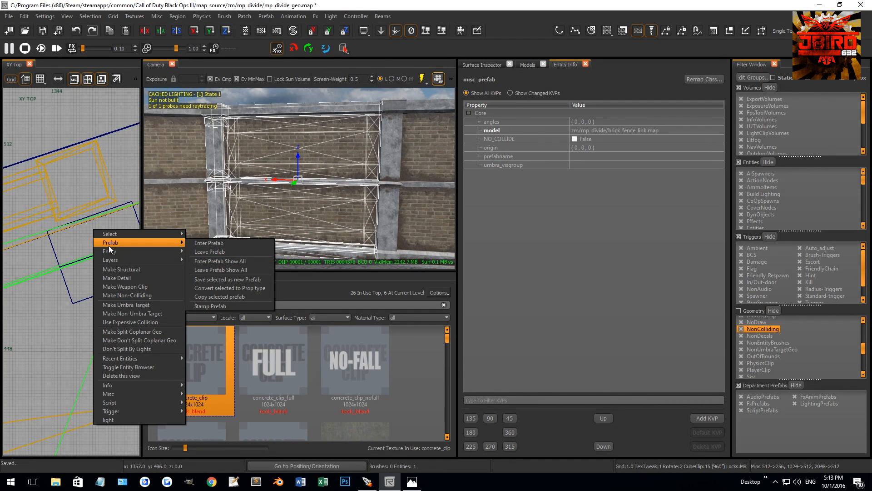
left_click(204, 305)
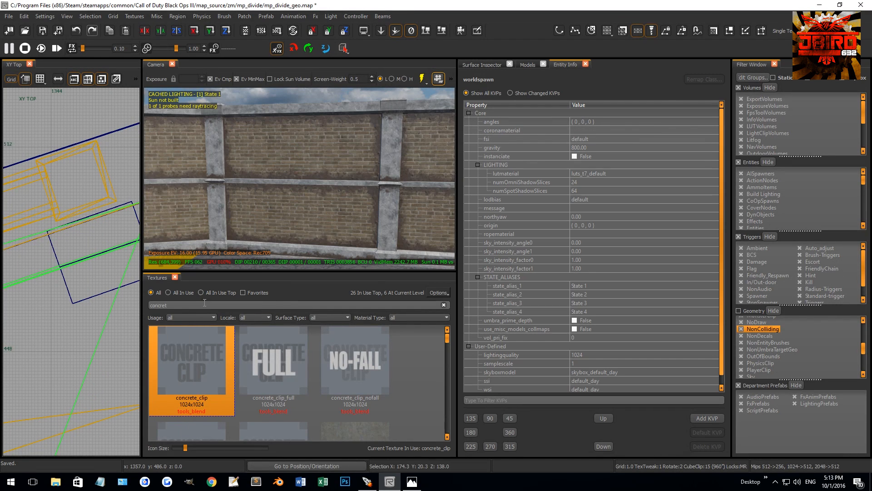
Delete the top rail between the stamped section's pillars and select the brush covering its upper brick panel.
mouse_move(273, 200)
right_mouse_down()
mouse_move(291, 186)
mouse_move(300, 148)
right_mouse_up()
left_click(303, 146)
scroll(286, 167, "up", 2)
key("BackSpace")
scroll(293, 163, "up", 2)
left_click(318, 162, "shift")
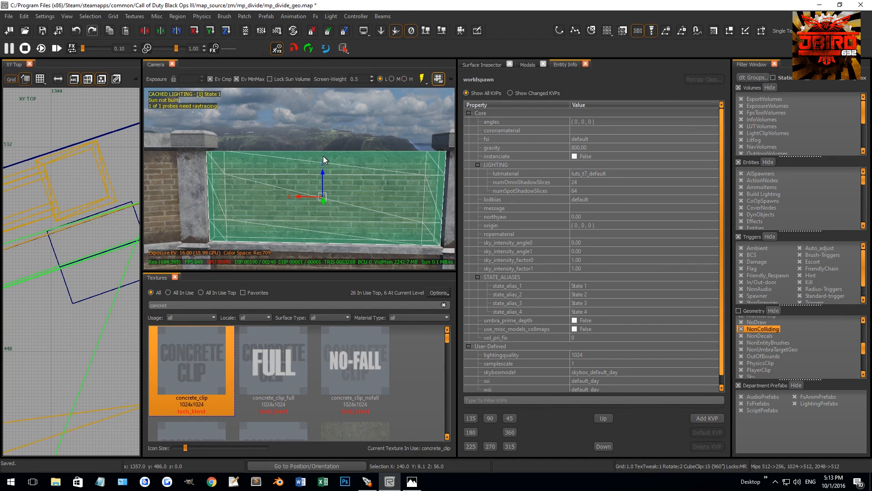
right_click_drag(326, 197, 317, 196)
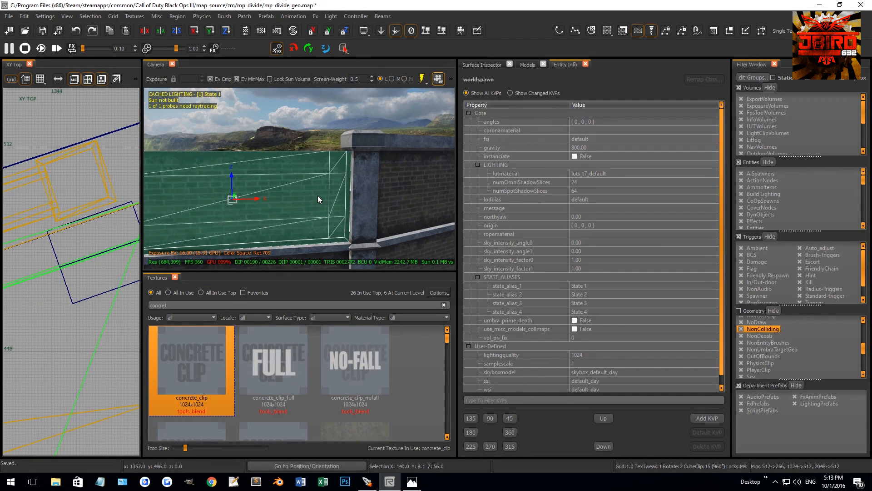
left_click(312, 162, "shift")
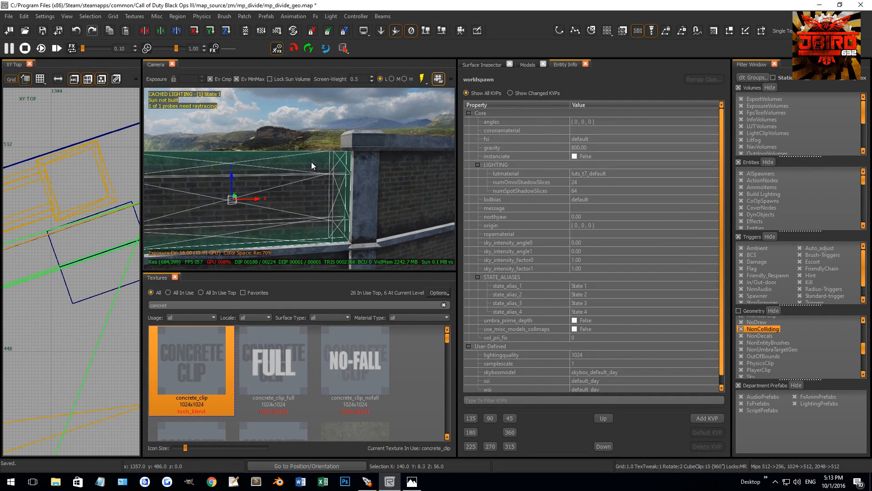
Browse the brick models and place a broken p7_brick_hvy_grout model on the stamped section's brick panel.
right_click_drag(293, 189, 286, 193)
left_click(528, 65)
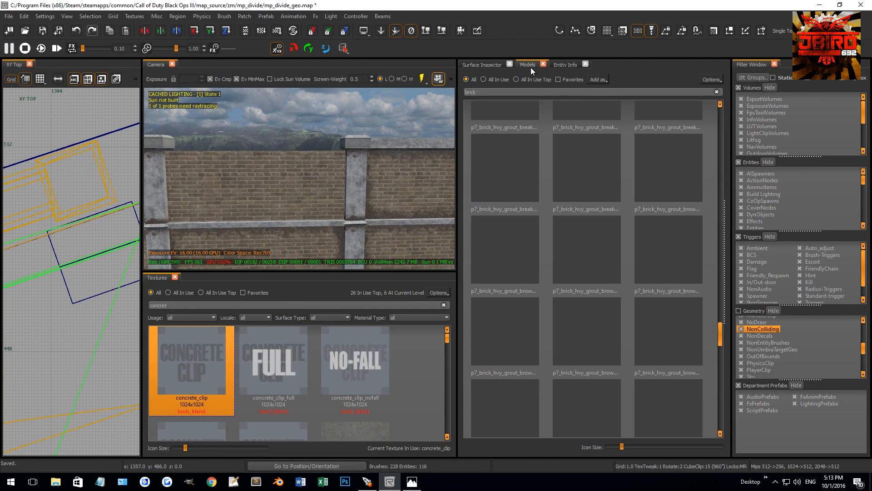
scroll(611, 356, "down", 3)
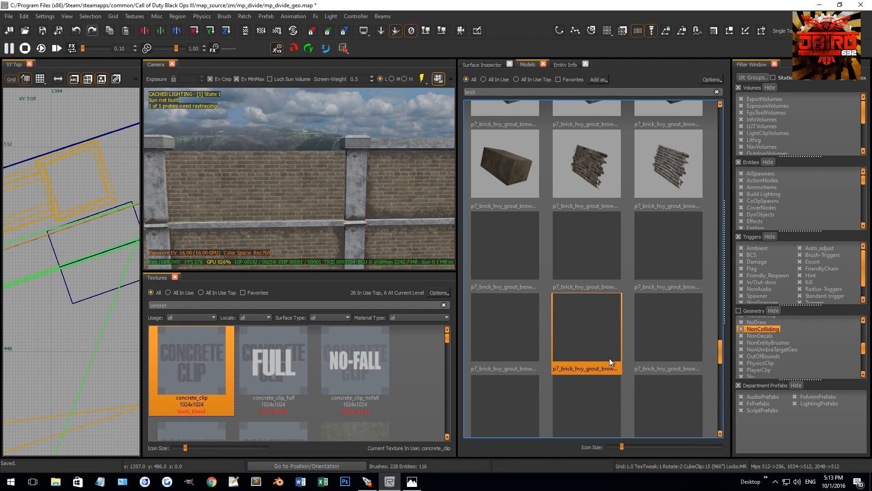
left_click_drag(516, 334, 244, 198)
key("Escape")
right_click_drag(263, 208, 316, 206)
left_click(316, 206, "shift")
key("Escape")
left_click(329, 199, "shift")
Rotate the broken brick model 90 degrees about Z so it runs parallel to the wall.
key("ctrl+Tab")
scroll(46, 294, "down", 1)
key("ctrl+Tab")
key("ctrl+Tab")
key("ctrl+Tab")
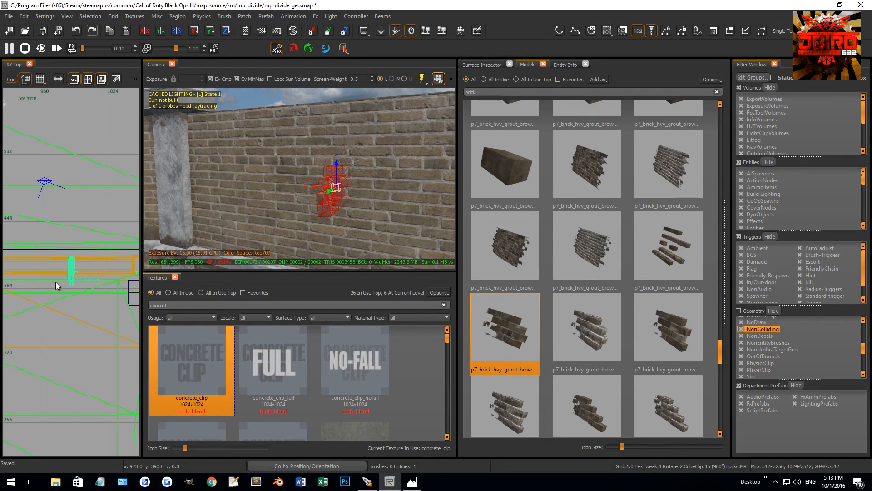
key("ctrl+Tab")
right_click_drag(284, 220, 267, 173)
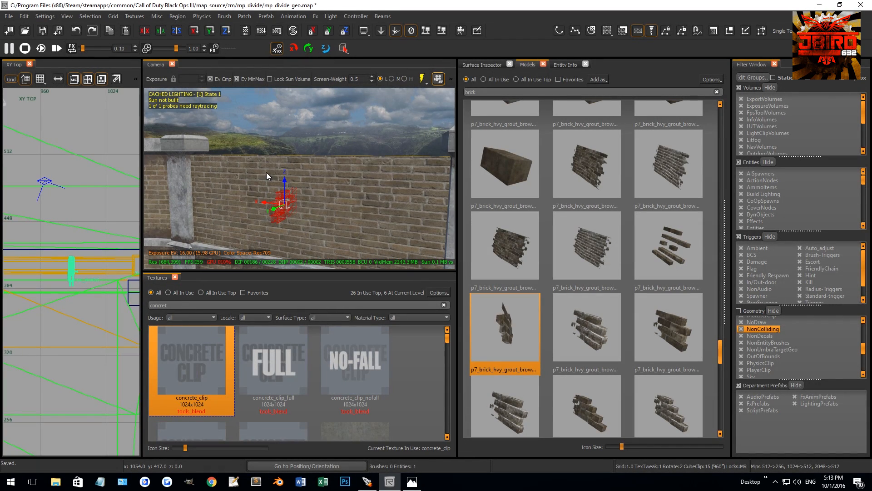
scroll(70, 272, "down", 1)
scroll(70, 271, "up", 2)
key("4")
key("r")
left_click_drag(77, 271, 95, 237)
key("r")
scroll(71, 282, "up", 2)
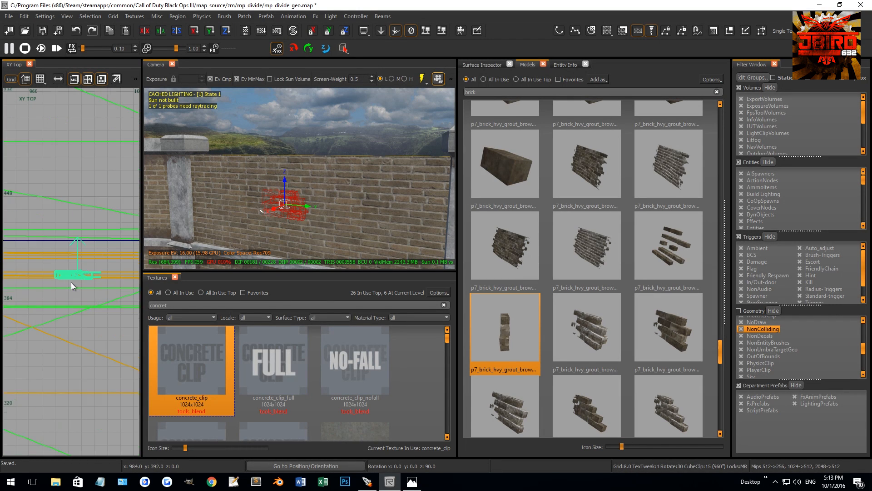
Move the broken brick model into the brick panel just above the middle rail, refining the placement on a 1-unit grid.
right_click_drag(250, 197, 307, 188)
key("2")
left_click_drag(298, 188, 268, 195)
key("Escape")
right_click_drag(268, 196, 338, 165)
left_click(327, 173, "shift")
key("Escape")
left_click(328, 167, "shift")
left_click_drag(337, 164, 266, 178)
right_click_drag(266, 179, 305, 180)
key("1")
left_click_drag(284, 176, 292, 159)
key("Escape")
Shift the panel's brick texture vertically in 0.5 grid increments to line its courses up with the broken brick model.
right_click_drag(283, 160, 311, 207)
key("shift+Up")
key("shift+Up")
key("[")
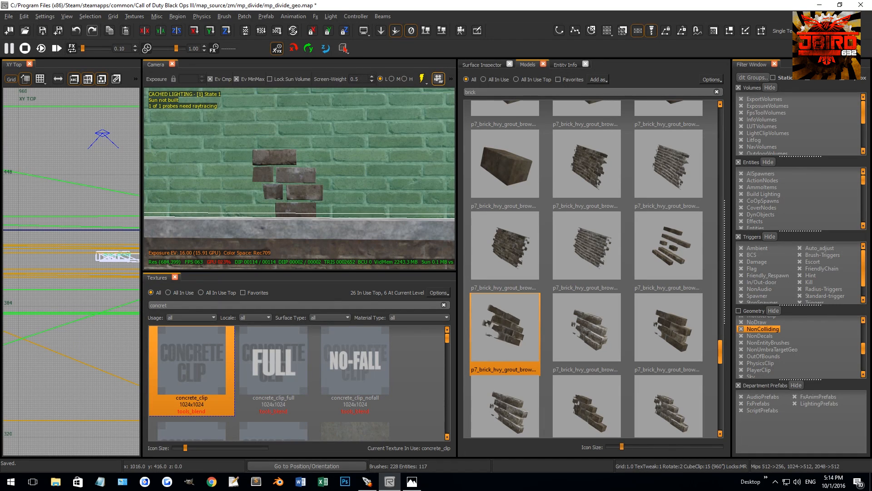
key("shift+Up")
key("shift+Up")
key("shift+Up")
key("shift+Up")
key("shift+Up")
key("shift+Up")
key("shift+Up")
key("shift+Up")
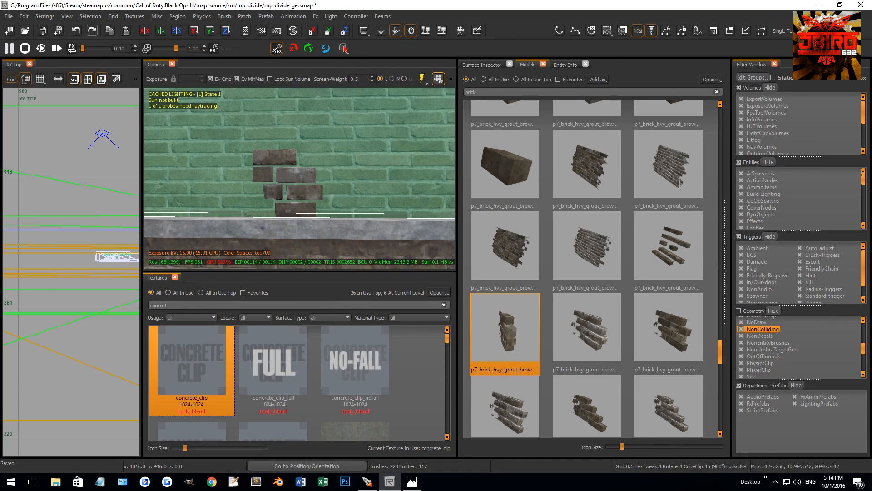
key("shift+Up")
key("shift+Up")
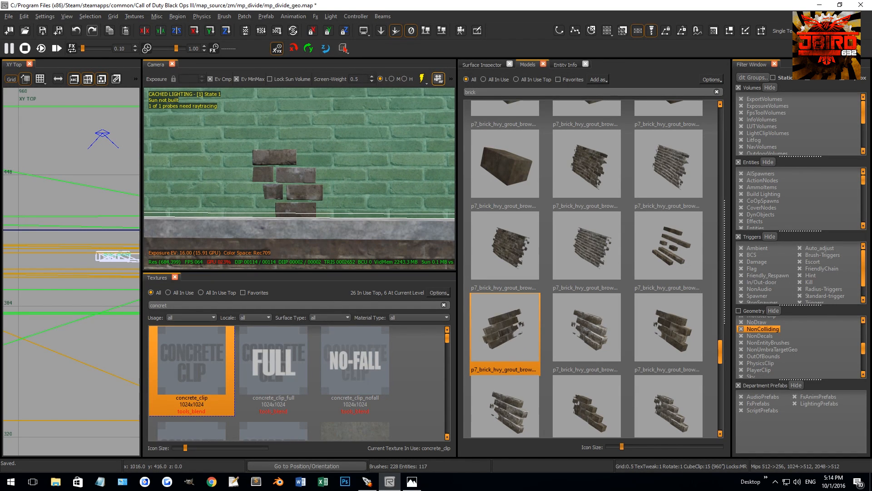
key("Escape")
scroll(293, 215, "up", 1)
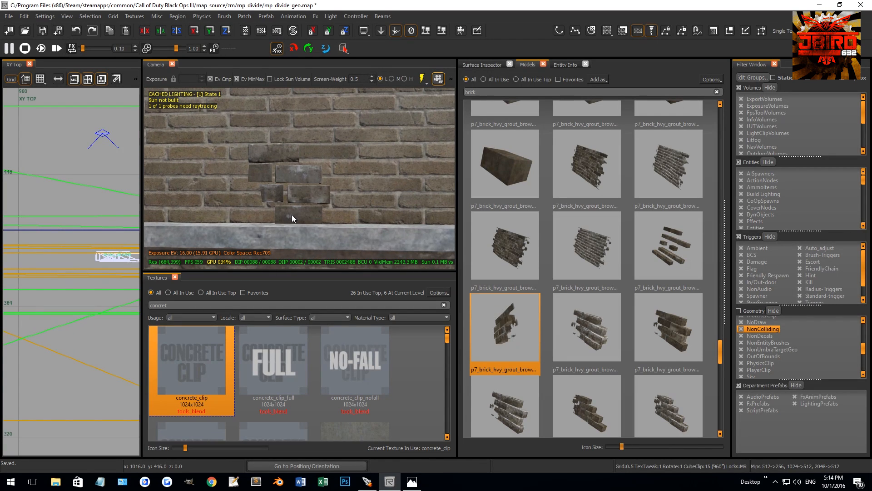
Move the broken brick model sideways along the brick panel.
left_click(297, 195, "shift")
left_click_drag(286, 181, 256, 182)
key("Escape")
Split the upper brick panel vertically at X 1016, through the broken brick model, in the XZ front view.
left_click(326, 176, "shift")
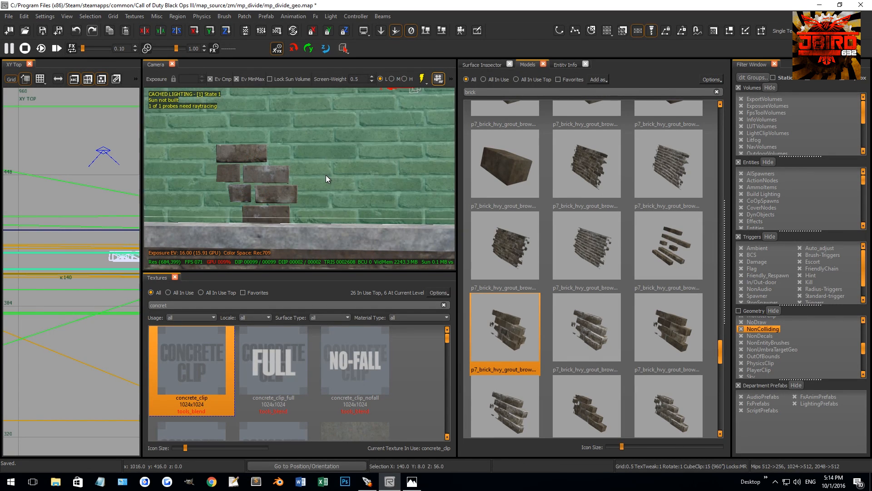
scroll(325, 176, "down", 3)
scroll(93, 263, "down", 7)
key("ctrl+Tab")
scroll(90, 277, "up", 10)
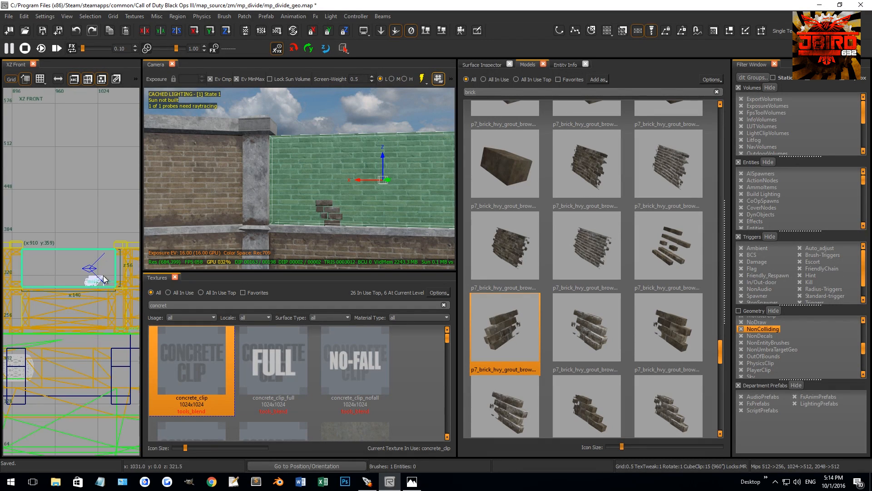
key("x")
left_click(69, 269)
left_click(82, 234)
key("shift+Return")
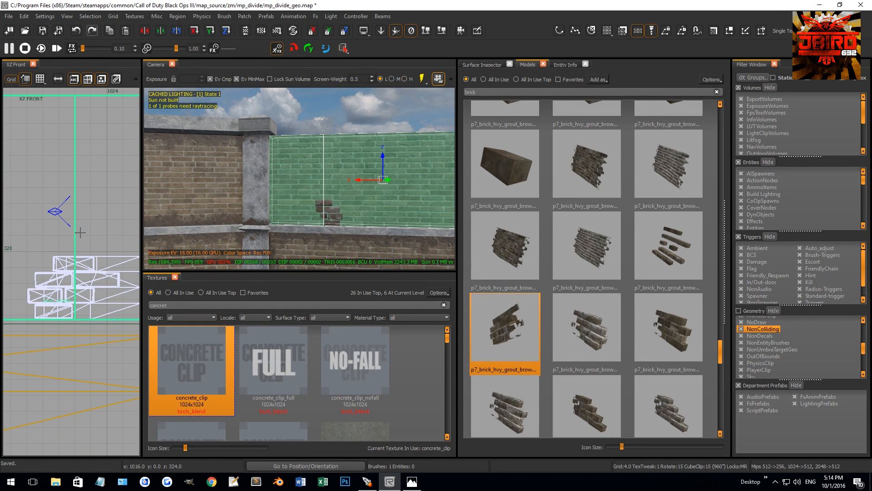
Split the remaining brick panel vertically at X 952.
scroll(64, 277, "down", 2)
scroll(46, 277, "down", 3)
right_click_drag(27, 277, 106, 276)
left_click(72, 269)
left_click(72, 263)
key("shift+Return")
Delete the middle piece of the split brick panel to open a gap in the wall.
key("Escape")
right_click_drag(321, 201, 337, 183)
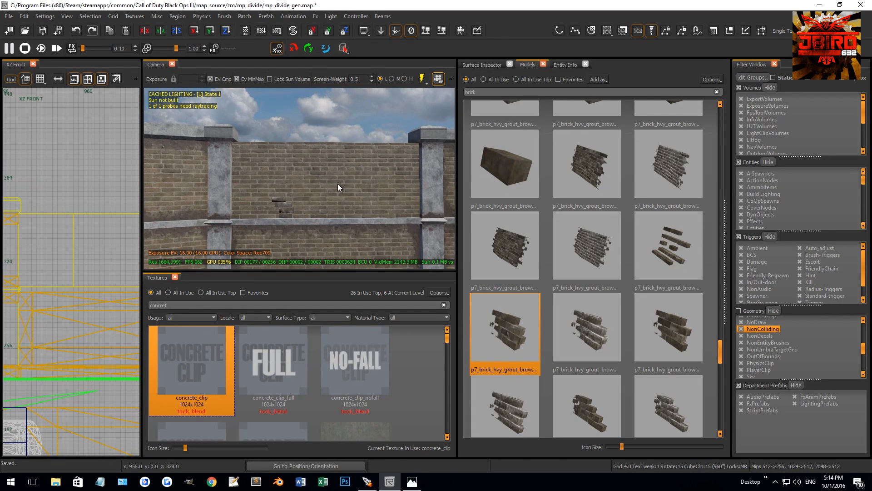
left_click(337, 183, "shift")
mouse_move(105, 212)
left_mouse_down()
mouse_move(109, 247)
mouse_move(112, 225)
left_mouse_up()
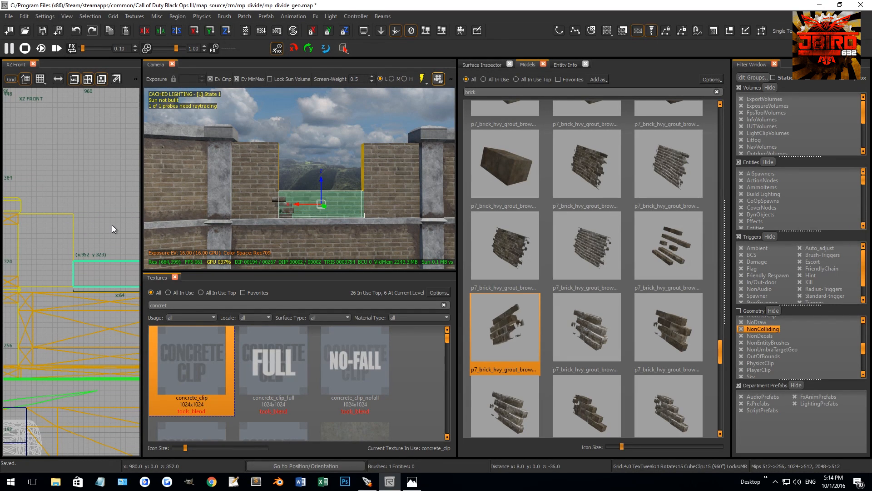
key("BackSpace")
Select the broken brick model at the gap's edge and pick the neighbouring broken brick variants in the model library.
mouse_move(309, 215)
right_mouse_down()
mouse_move(329, 208)
mouse_move(269, 225)
right_mouse_up()
left_click(271, 231)
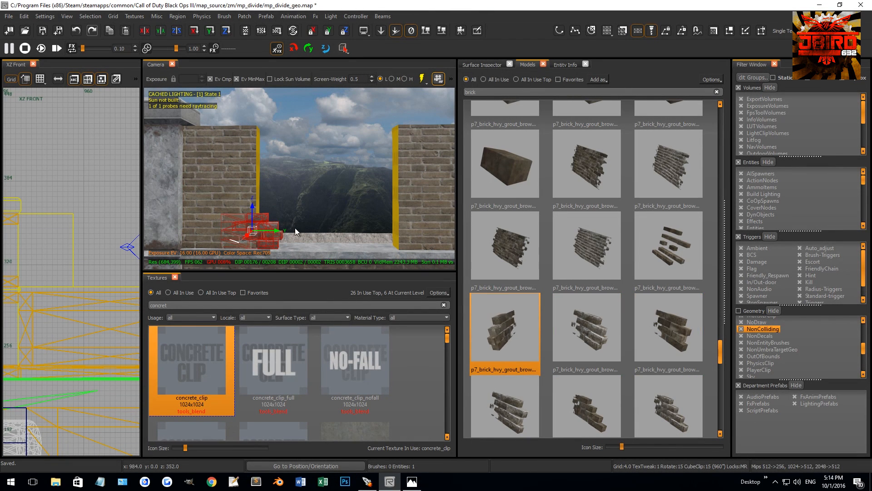
scroll(289, 232, "up", 2)
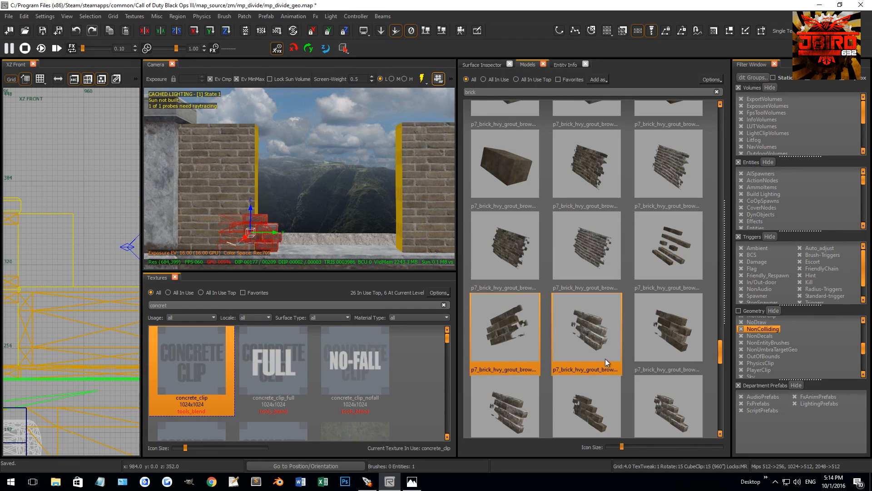
left_click(599, 330)
right_click_drag(331, 225, 332, 225)
left_click(650, 326)
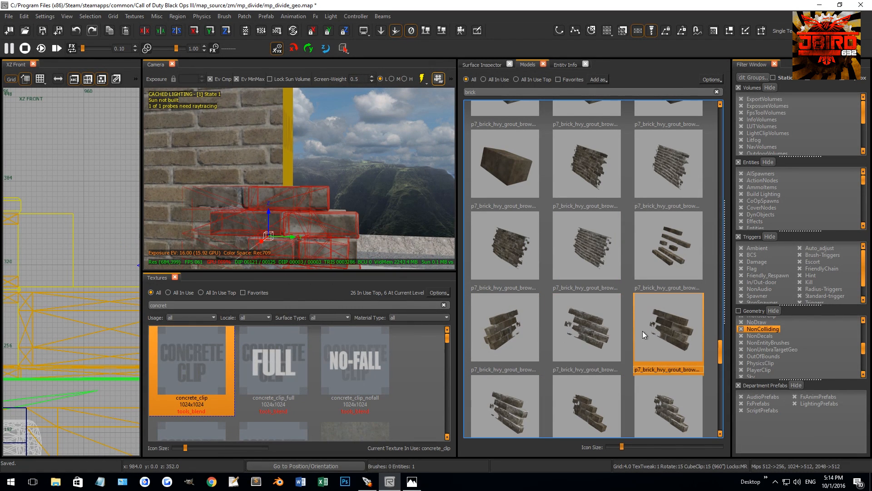
Position another broken brick model above the first along the gap's edge and slide it into the wall on a 0.5 grid.
key("bracketleft")
left_click_drag(273, 190, 313, 154)
key("bracketleft")
key("bracketleft")
key("Escape")
scroll(311, 154, "down", 5)
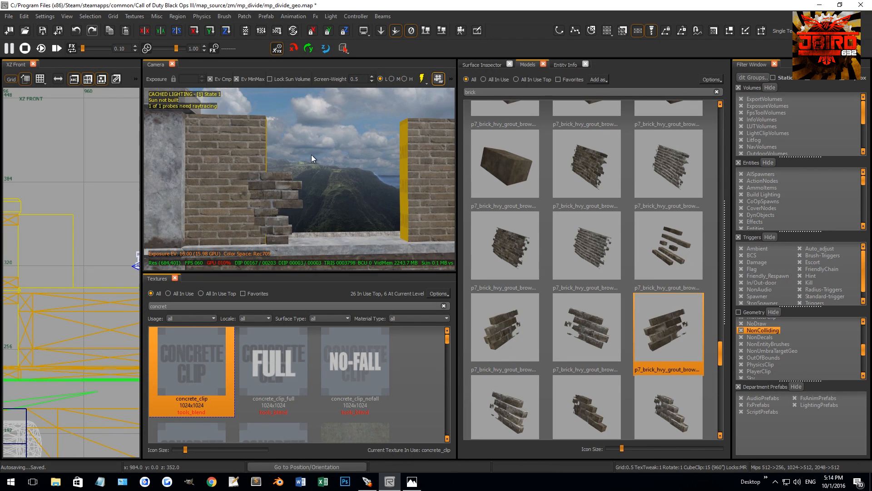
left_click(296, 191)
left_click_drag(296, 192, 271, 192)
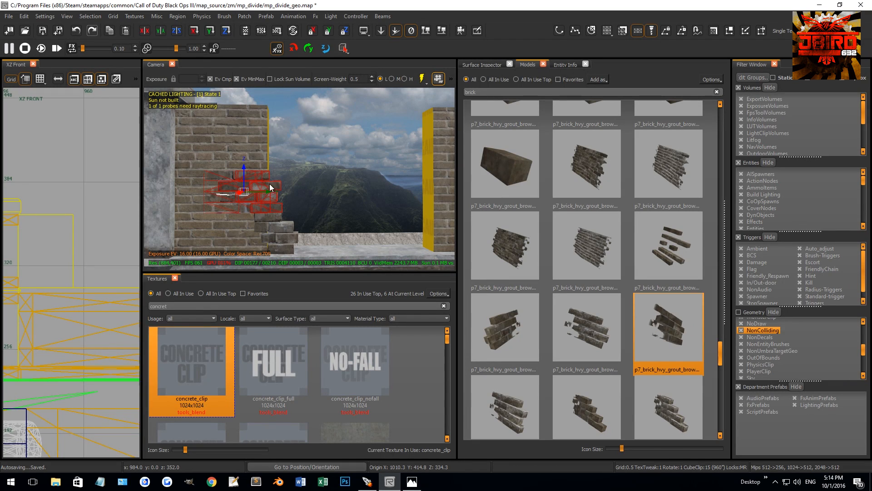
Align the lowest broken brick model with the ones above it across the wall's thickness.
left_click_drag(243, 166, 279, 149)
key("Escape")
right_click_drag(276, 152, 287, 188)
left_click(283, 206)
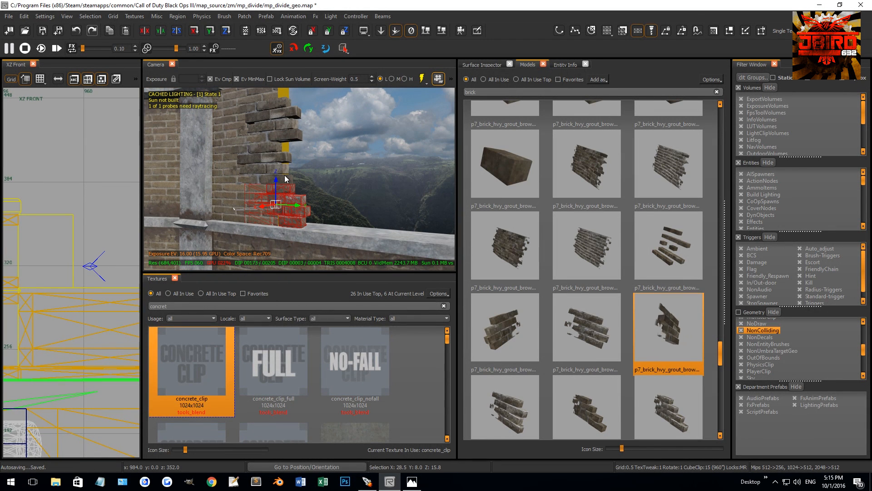
left_click(282, 113, "shift")
key("ctrl+Tab")
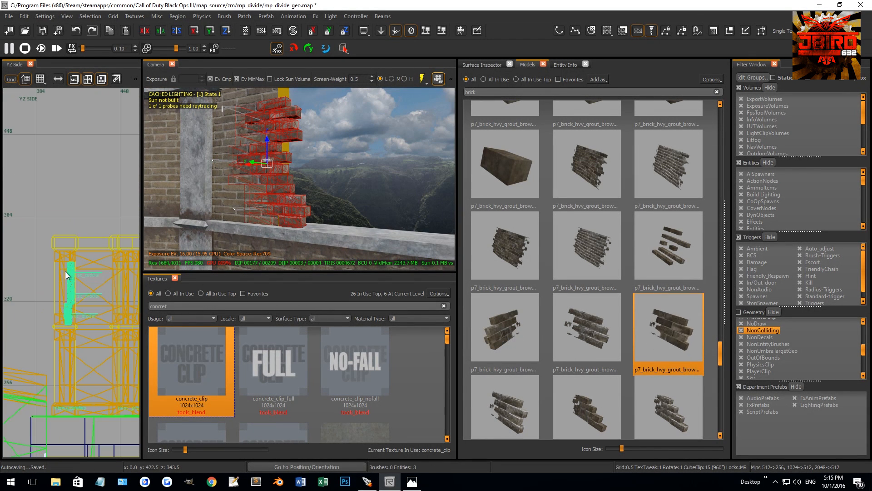
left_click(285, 200)
scroll(75, 362, "up", 3)
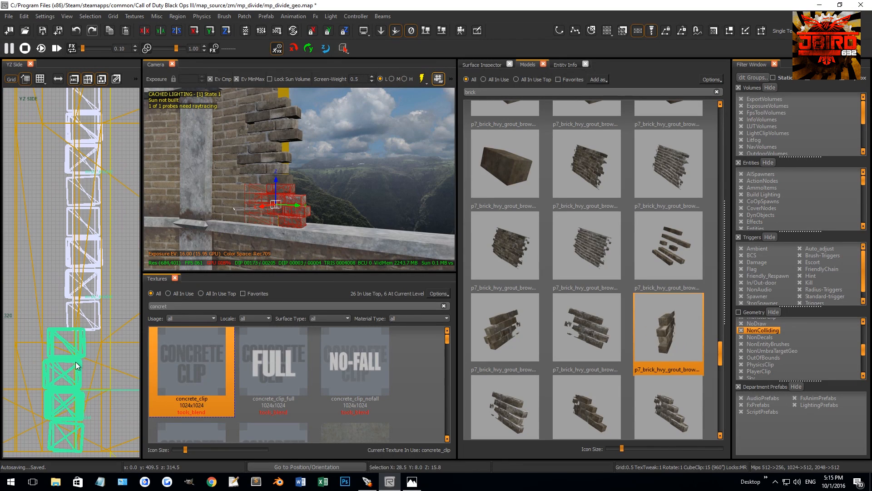
left_click_drag(66, 353, 81, 351)
key("Escape")
Duplicate the stacked broken brick models, turn the copies around and move them 80 units to the gap's opposite edge.
right_click_drag(269, 225, 272, 252)
left_click(282, 215)
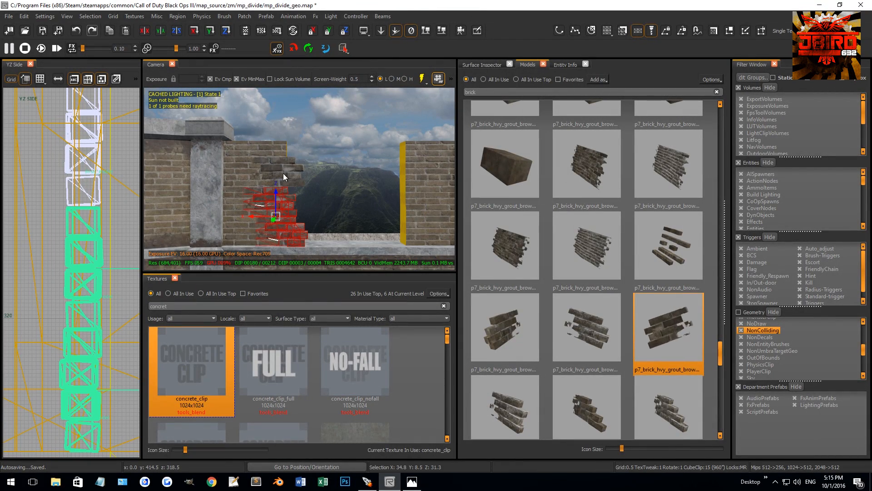
scroll(91, 254, "down", 7)
key("ctrl+Tab")
key("4")
key("space")
mouse_move(88, 273)
right_mouse_down("alt")
mouse_move(82, 293)
mouse_move(84, 281)
right_mouse_up("alt")
scroll(84, 281, "down", 4)
key("5")
left_click_drag(92, 280, 62, 276)
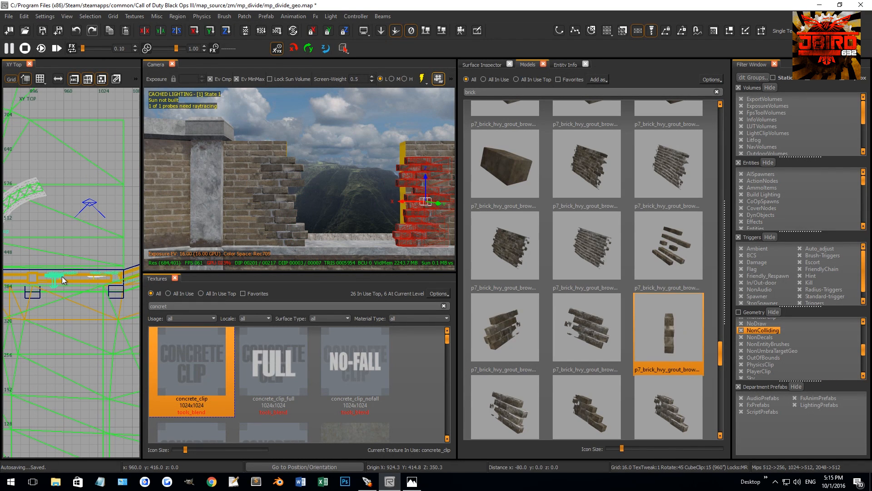
Shift the middle copied brick model on the opposite edge about 3 units along the wall on a 1-unit grid.
scroll(63, 277, "up", 1)
key("Escape")
right_click_drag(353, 211, 359, 173)
left_click(358, 153, "shift")
key("1")
left_click_drag(359, 174, 348, 174)
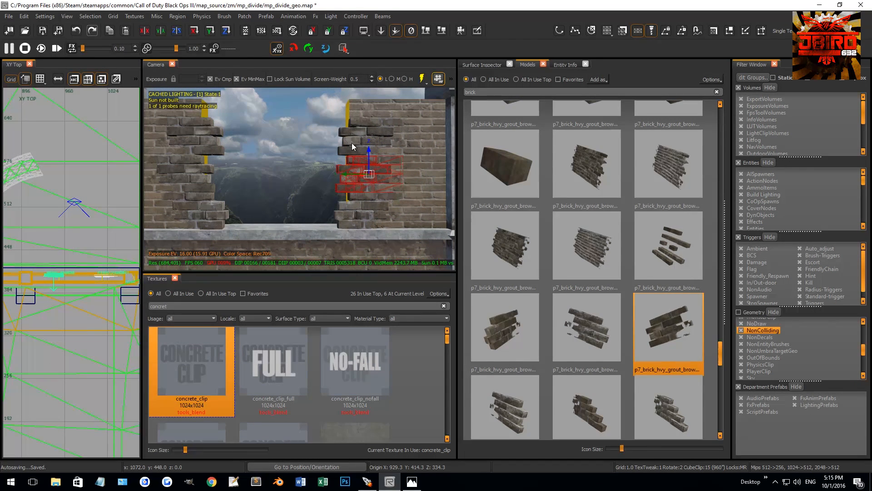
left_click_drag(351, 142, 358, 135)
key("Escape")
Shift the upper copied brick model along the opposite edge so it sits against the wall panel.
left_click(347, 117, "shift")
scroll(57, 274, "up", 6)
mouse_move(102, 268)
left_mouse_down()
mouse_move(61, 270)
mouse_move(83, 268)
left_mouse_up()
key("Escape")
scroll(318, 162, "down", 2)
right_click_drag(317, 162, 320, 159, "ctrl")
scroll(321, 159, "down", 2)
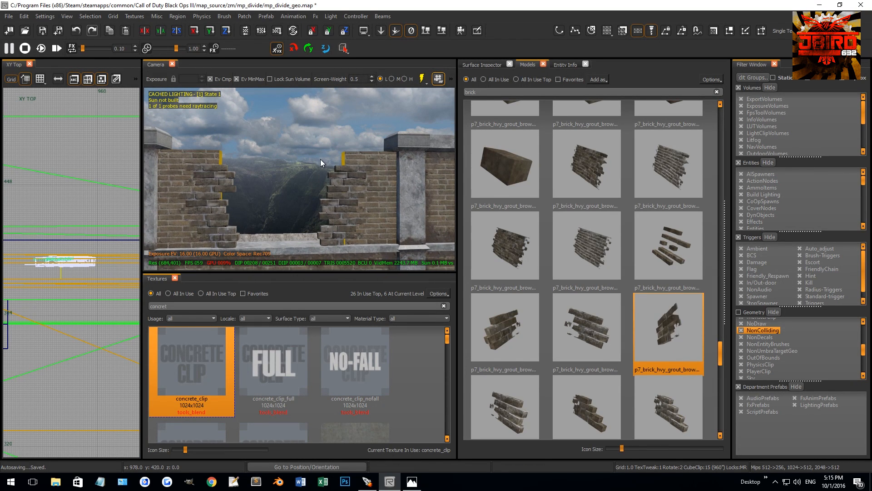
Duplicate the upper brick model on the opposite edge and place the copy at the top of that stack.
left_click(342, 169)
key("ctrl+Tab")
scroll(58, 259, "up", 4)
key("2")
key("space")
mouse_move(101, 278)
left_mouse_down()
mouse_move(82, 249)
mouse_move(87, 261)
left_mouse_up()
scroll(97, 244, "up", 3)
key("grave")
key("Escape")
Duplicate the upper brick model on the first edge and place the copy at the top of that stack.
mouse_move(206, 177)
right_mouse_down()
mouse_move(250, 174)
mouse_move(206, 176)
right_mouse_up()
left_click(206, 177)
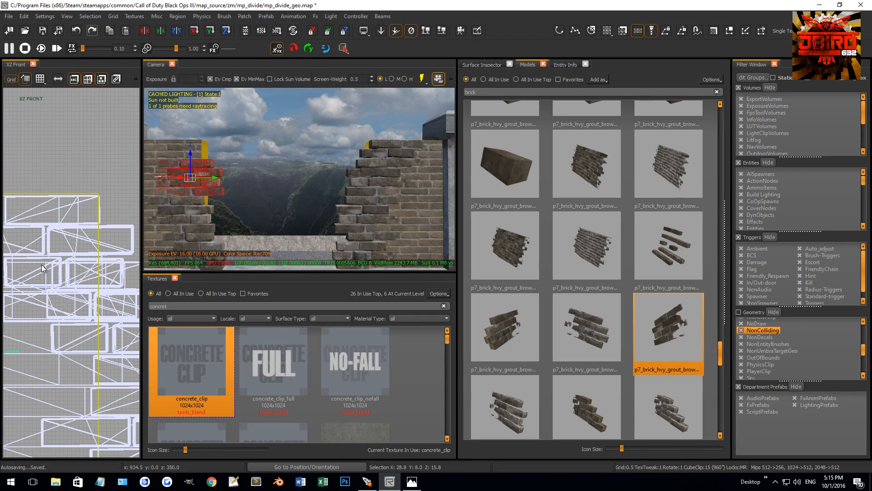
scroll(75, 297, "down", 5)
scroll(74, 295, "up", 3)
key("space")
left_click_drag(62, 297, 83, 256)
key("Escape")
mouse_move(237, 183)
right_mouse_down()
mouse_move(250, 184)
mouse_move(240, 185)
right_mouse_up()
left_click(196, 173, "shift")
key("Escape")
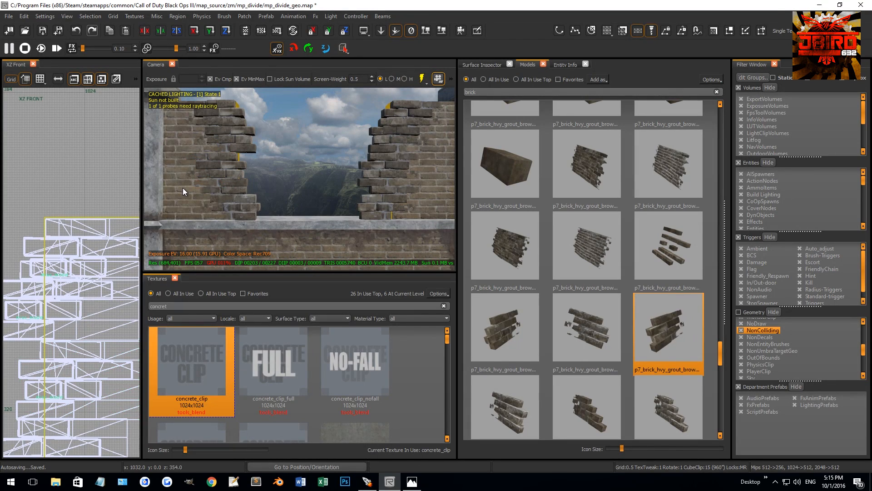
Select the brick panel behind the first edge's brick stack and adjust its placement on a 1-unit grid.
left_click(182, 187, "shift")
scroll(83, 257, "down", 5)
key("ctrl+Tab")
key("ctrl+Tab")
scroll(79, 258, "up", 4)
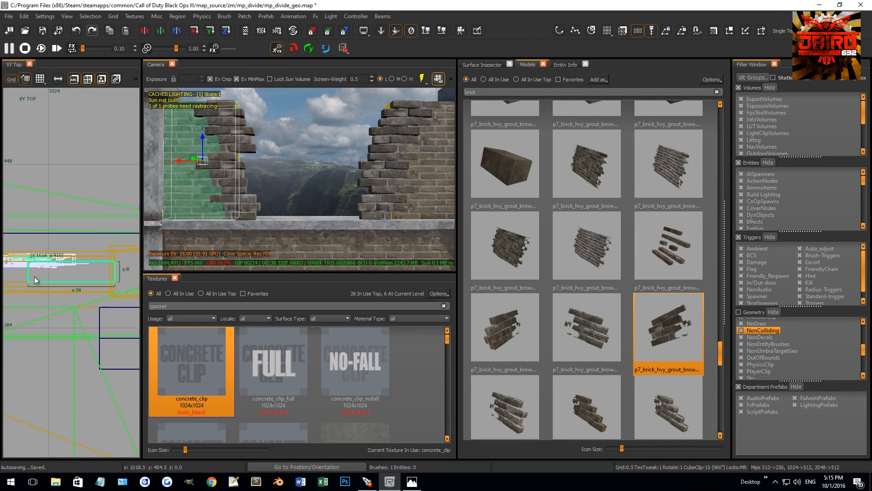
left_click_drag(68, 233, 53, 250)
key("1")
key("Escape")
Search the model library for debris and place p7_debris_asphalt_chunk_01 at the foot of the first brick stack.
left_click_drag(480, 92, 414, 91)
type("debris")
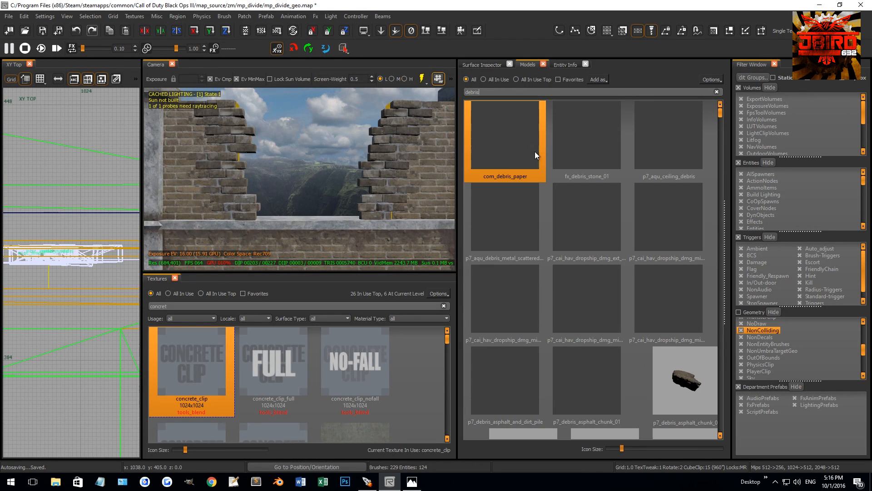
left_click(605, 384)
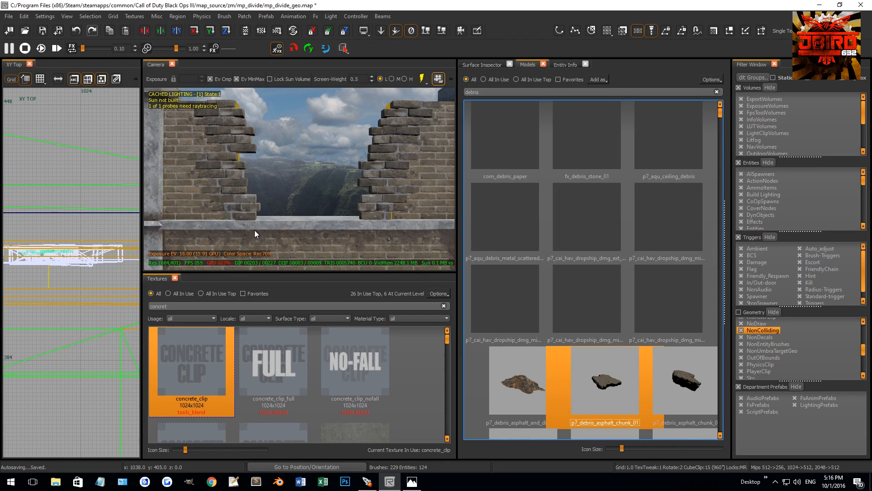
left_click_drag(228, 227, 229, 228)
key("ctrl+Tab")
scroll(70, 266, "down", 5)
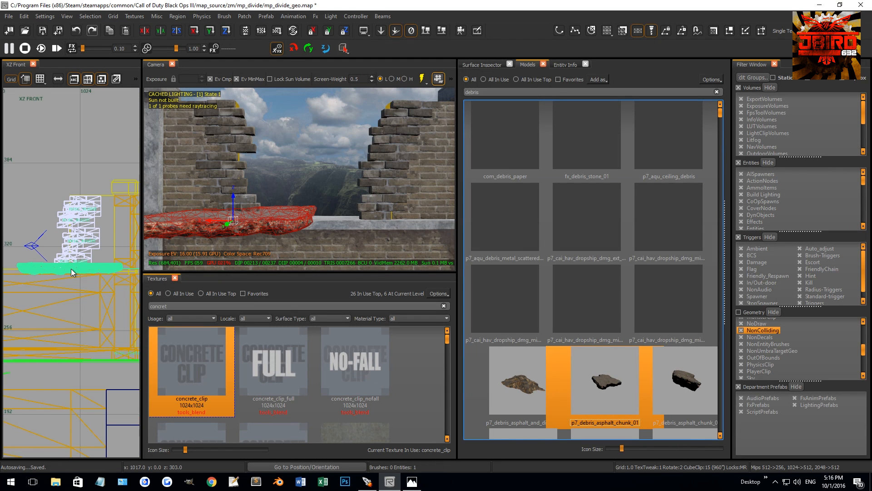
Rotate the asphalt chunk to stand upright along the broken brick edge.
key("ctrl+Tab")
scroll(86, 276, "down", 3)
scroll(86, 276, "up", 3)
key("4")
key("r")
mouse_move(85, 275)
left_mouse_down()
mouse_move(89, 296)
mouse_move(95, 282)
left_mouse_up()
key("ctrl+Tab")
Move the upright asphalt chunk against the brick stack on a 1-unit grid.
key("ctrl+Tab")
key("r")
key("2")
left_click_drag(72, 251, 107, 324)
key("r")
key("r")
key("1")
left_click_drag(99, 266, 50, 224)
key("ctrl+Tab")
key("2")
scroll(75, 244, "up", 4)
key("1")
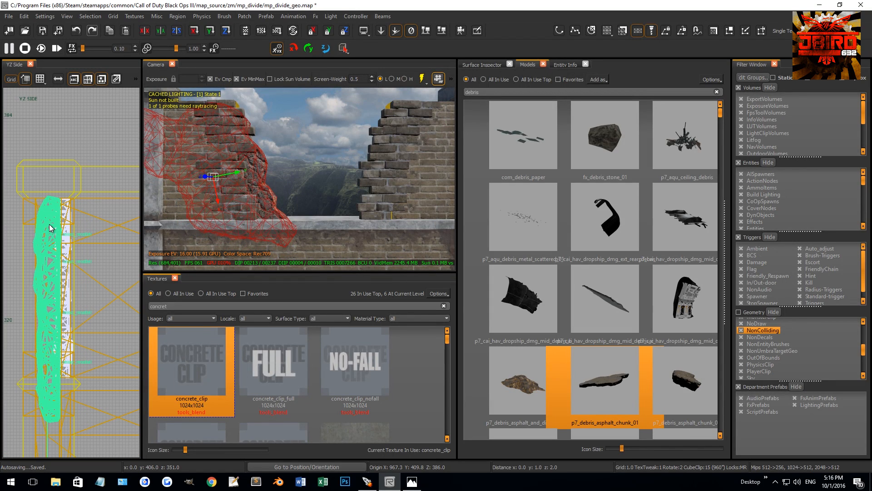
key("Escape")
right_click_drag(273, 182, 268, 172)
left_click(270, 173, "shift")
Tilt the asphalt chunk in the front view so its outline follows the stepped brick edge.
key("ctrl+Tab")
key("ctrl+Tab")
scroll(72, 253, "down", 2)
key("2")
key("r")
mouse_move(72, 252)
left_mouse_down()
mouse_move(96, 196)
mouse_move(104, 340)
mouse_move(95, 247)
mouse_move(78, 246)
mouse_move(77, 255)
left_mouse_up()
key("r")
key("grave")
key("Escape")
Duplicate the eight broken brick models of both edges and move the copies toward the wall's other face.
right_click_drag(259, 192, 282, 191)
left_click(311, 194)
left_click(267, 197, "shift")
left_click(254, 176, "shift")
right_click_drag(253, 161, 307, 184)
left_click(255, 183, "shift")
left_click(392, 179, "shift")
left_click(377, 212, "shift")
left_click(383, 206, "shift")
left_click(375, 220, "shift")
right_click_drag(375, 220, 367, 187)
left_click(353, 171, "shift")
left_click(340, 225, "shift")
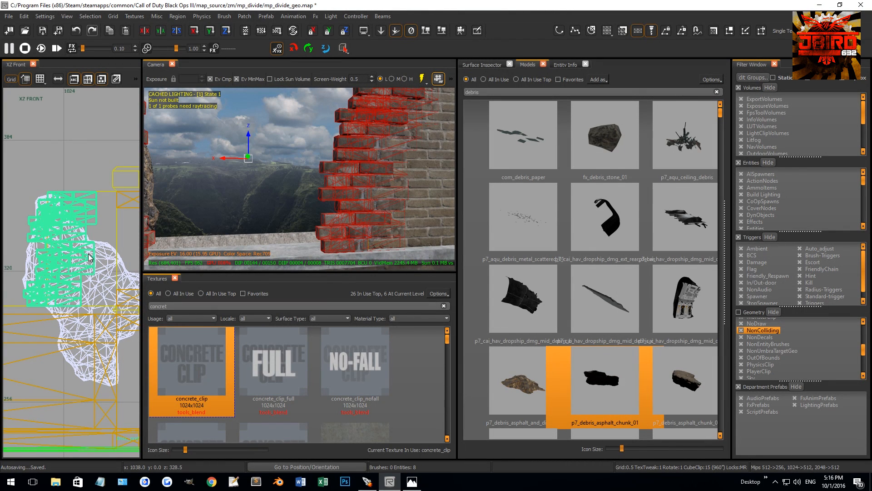
key("ctrl+Tab")
key("ctrl+Tab")
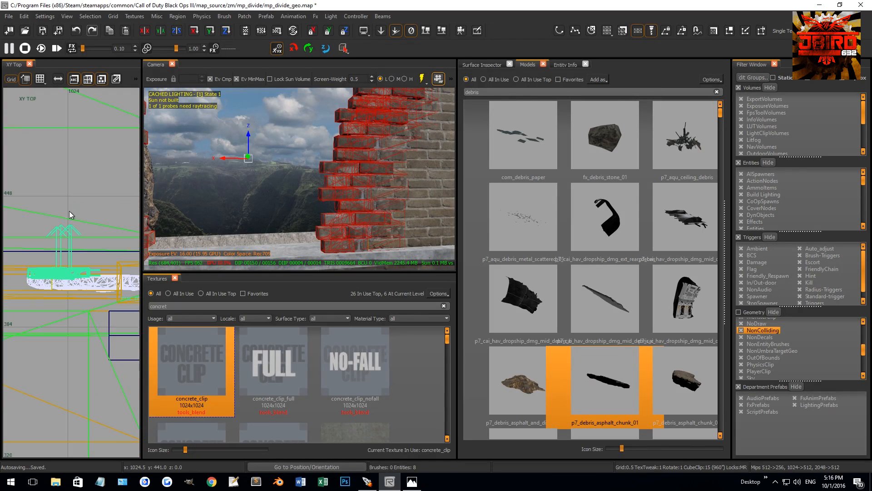
key("3")
left_click_drag(41, 250, 48, 281)
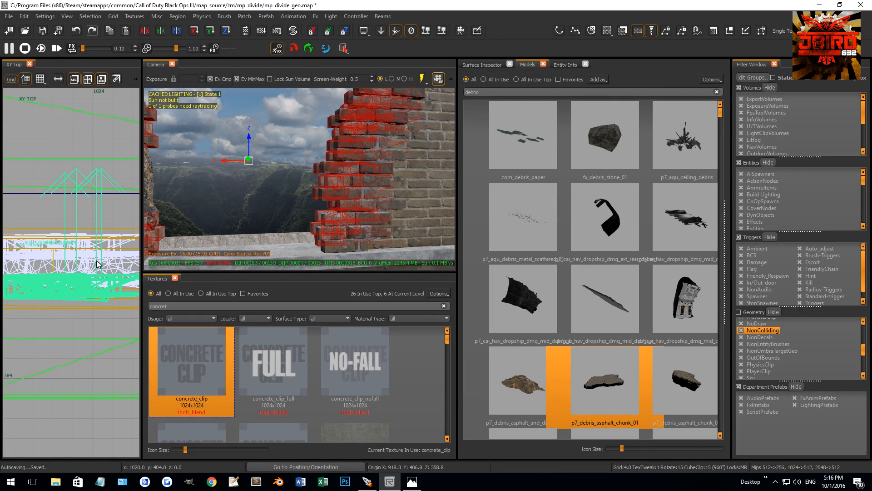
right_click_drag(200, 195, 245, 196)
Align the copied brick models with the wall's other face on a 1-unit grid.
key("1")
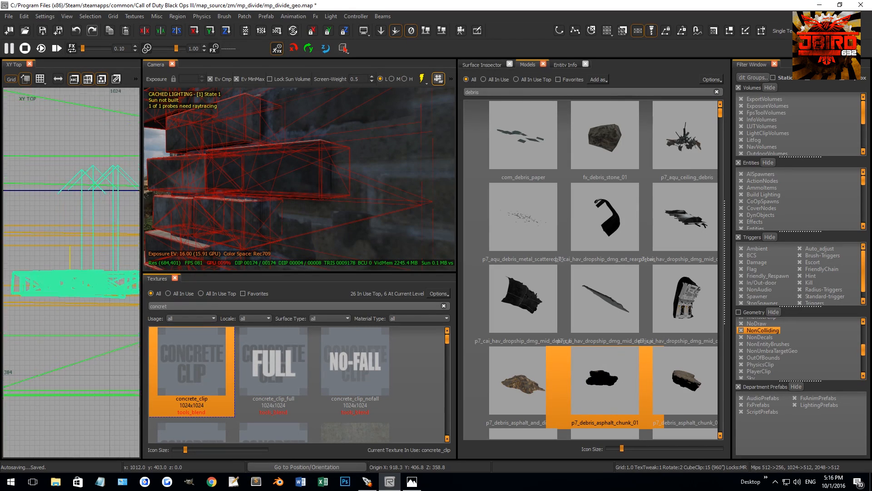
right_click_drag(66, 287, 139, 273)
scroll(66, 285, "up", 3)
left_click_drag(85, 283, 85, 273)
right_click_drag(273, 187, 264, 190)
key("Escape")
Center the asphalt chunk between the two brick layers on a 0.5 grid.
right_click_drag(394, 205, 364, 209)
left_click(306, 217)
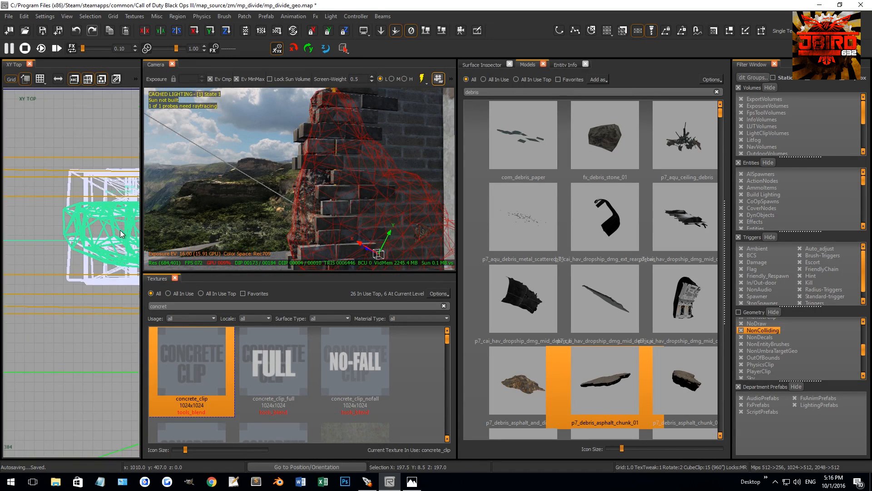
scroll(122, 232, "down", 5)
scroll(51, 242, "up", 8)
key("bracketleft")
key("Escape")
Set the asphalt chunk's modelscale to 0.85.
right_click_drag(255, 190, 275, 192)
left_click(269, 189)
key("n")
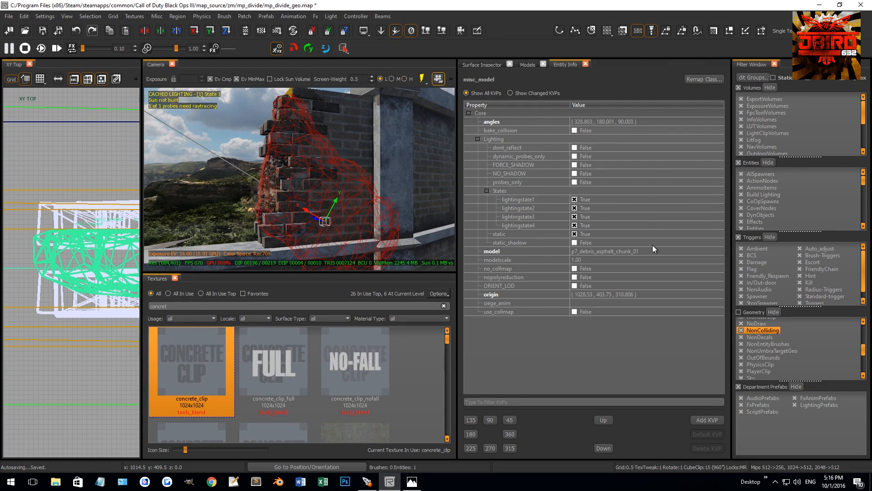
left_click(584, 259)
type("0.85")
key("Return")
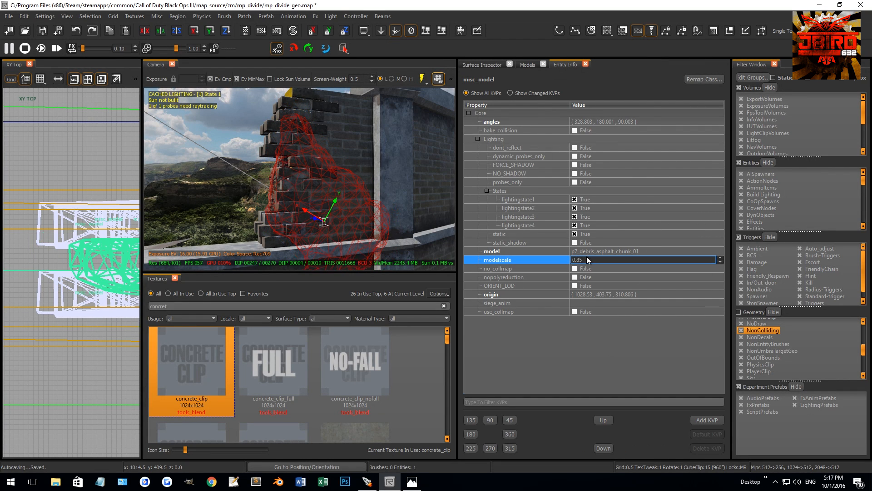
Rotate and reposition the scaled asphalt chunk in the front view so it fills the broken edge between the bricks.
key("ctrl+Tab")
scroll(85, 275, "down", 6)
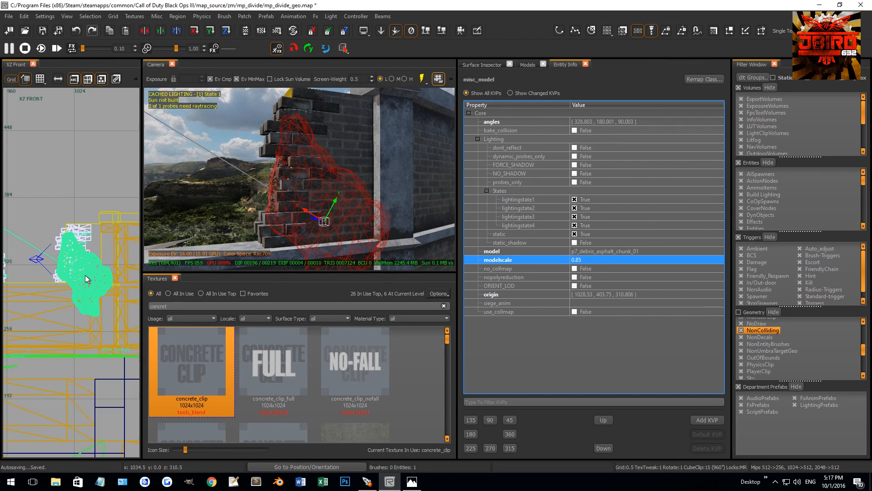
scroll(86, 275, "up", 2)
key("r")
left_click_drag(73, 261, 76, 369)
left_click_drag(76, 300, 106, 228)
key("bracketleft")
key("bracketleft")
key("r")
key("r")
key("r")
key("Escape")
Duplicate the asphalt chunk and move the copy along the wall to the gap's opposite broken edge on a 2-unit grid.
right_click_drag(223, 203, 281, 181)
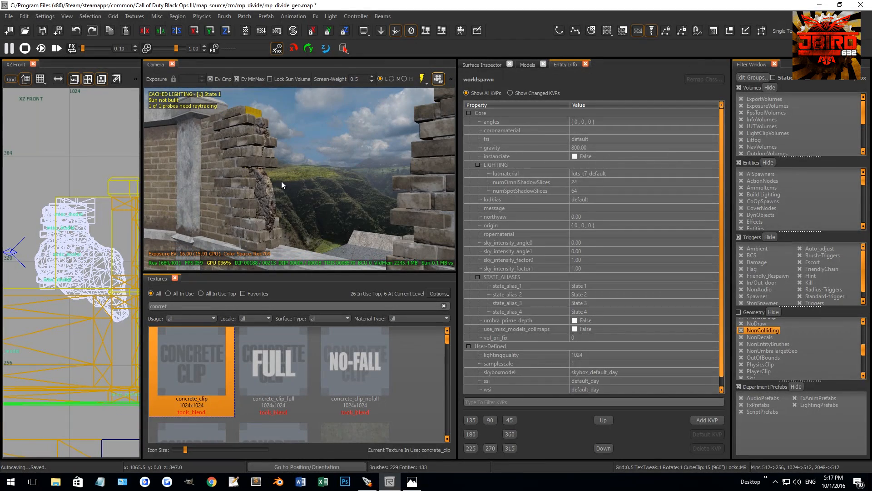
left_click(266, 198)
scroll(27, 249, "down", 5)
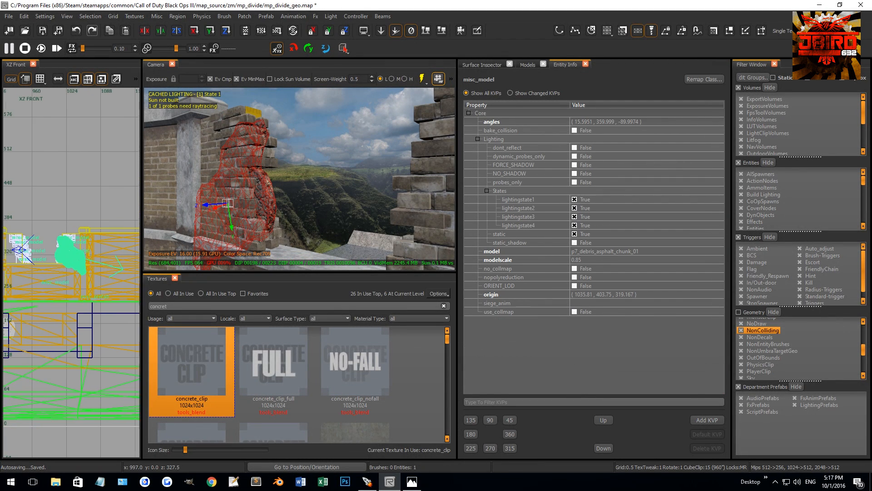
right_click_drag(52, 250, 85, 248)
key("2")
key("r")
left_click_drag(102, 241, 60, 228)
Rotate and reposition the copied asphalt chunk in the front view so it fits between the bricks of that edge.
key("r")
scroll(47, 254, "up", 6)
key("r")
scroll(55, 241, "down", 7)
right_click_drag(49, 246, 78, 244)
scroll(62, 241, "up", 7)
key("r")
key("Escape")
Select that edge's brick models, asphalt chunk and wall brush together and shift them toward the adjoining pillar.
mouse_move(273, 179)
right_mouse_down()
mouse_move(322, 234)
mouse_move(315, 179)
right_mouse_up()
left_click(314, 179, "shift")
left_click(263, 207, "shift")
left_click(267, 176, "shift")
left_click(279, 152, "shift")
left_click(259, 241, "shift")
right_click_drag(261, 239, 291, 202)
mouse_move(315, 175)
left_mouse_down()
mouse_move(302, 228)
mouse_move(287, 232)
left_mouse_up()
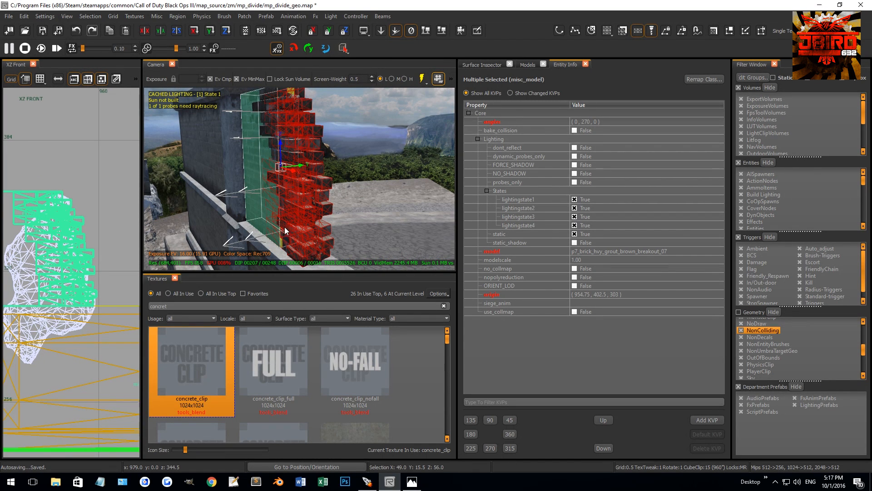
left_click(282, 115, "shift")
left_click(263, 103, "shift")
right_click_drag(264, 102, 276, 143)
left_click(283, 181, "shift")
left_click(281, 182, "shift")
left_click(282, 182, "shift")
scroll(58, 279, "down", 4)
right_click_drag(59, 279, 84, 253)
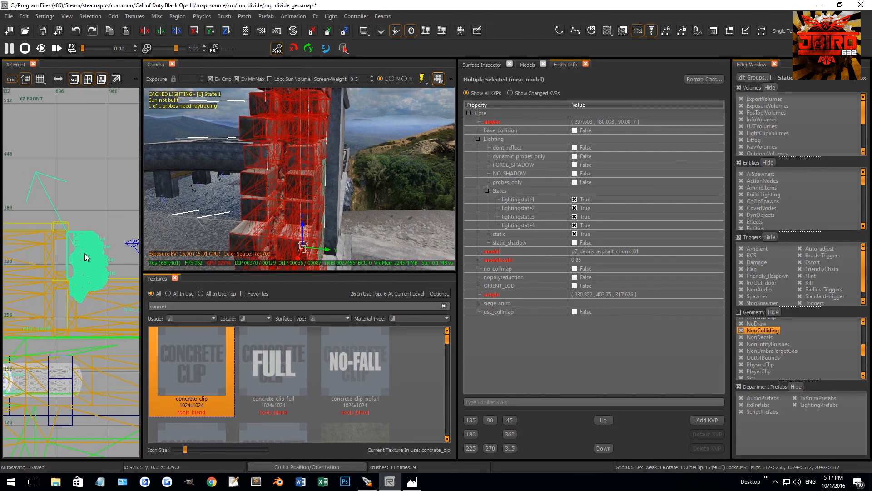
scroll(85, 254, "up", 2)
key("3")
left_click_drag(88, 265, 75, 264)
right_click_drag(236, 191, 299, 205)
key("2")
left_click_drag(285, 195, 296, 195)
key("Escape")
Shift the upper brick models of the broken edge along the wall on a 1-unit grid.
right_click_drag(312, 191, 342, 135)
left_click(347, 125)
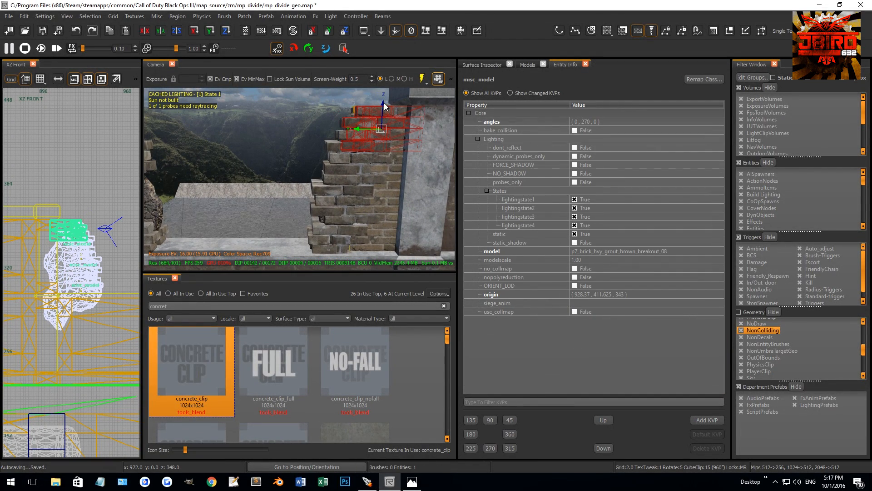
key("1")
right_click_drag(358, 129, 380, 130)
left_click(299, 138, "shift")
right_click_drag(302, 140, 316, 142)
left_click_drag(318, 146, 269, 151)
key("Escape")
Delete the surplus piece near the gap's broken edge.
mouse_move(272, 151)
right_mouse_down()
mouse_move(309, 136)
mouse_move(313, 214)
mouse_move(288, 226)
mouse_move(290, 209)
mouse_move(409, 205)
mouse_move(265, 179)
mouse_move(274, 187)
right_mouse_up()
left_click(312, 127, "shift")
key("Escape")
left_click(318, 220, "shift")
key("BackSpace")
Duplicate the lower concrete ledge of the wall and raise the copy above the gap as a top cap.
mouse_move(304, 224)
right_mouse_down()
mouse_move(277, 218)
mouse_move(339, 160)
mouse_move(311, 179)
mouse_move(316, 190)
right_mouse_up()
left_click(340, 161, "shift")
key("Escape")
left_click(338, 211, "shift")
scroll(337, 211, "down", 2)
key("ctrl+Tab")
key("ctrl+Tab")
key("ctrl+Tab")
scroll(70, 271, "up", 7)
left_click_drag(70, 260, 70, 132)
scroll(70, 132, "up", 5)
key("2")
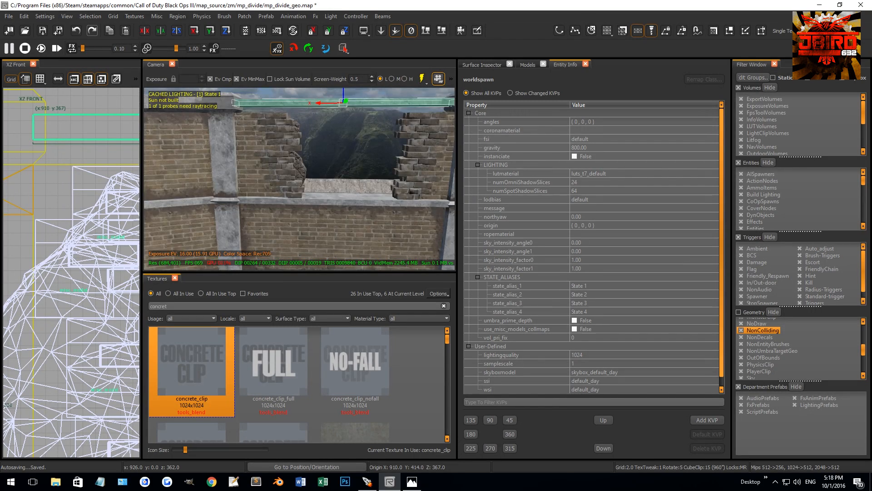
Apply the caulk texture to the exposed top face of the wall brush.
right_click_drag(282, 171, 282, 170)
key("Escape")
left_click(271, 164, "ctrl+shift")
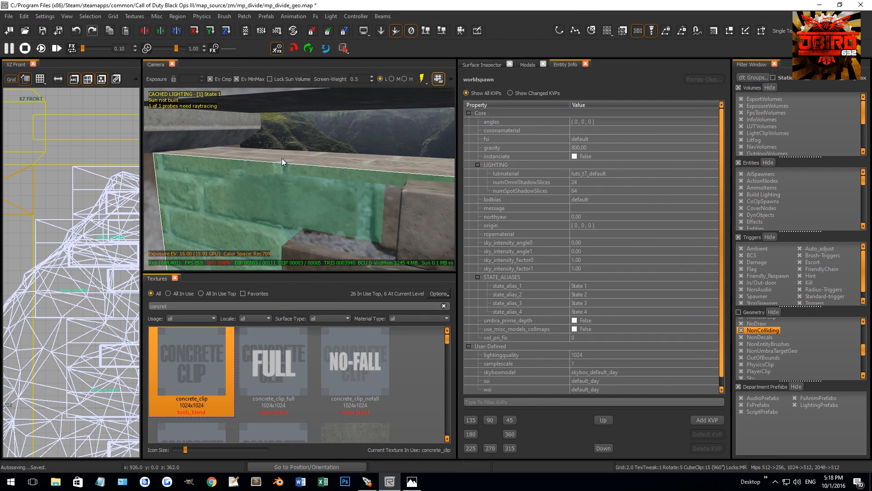
left_click(282, 158, "ctrl+shift")
key("u")
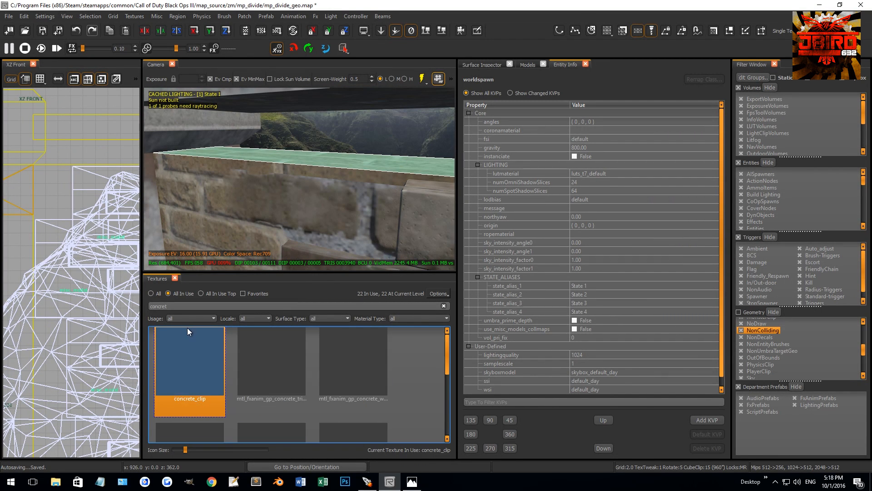
double_click(173, 305)
key("BackSpace")
scroll(187, 348, "up", 2)
left_click(190, 351)
right_click_drag(284, 195, 308, 195)
right_click_drag(305, 141, 298, 149)
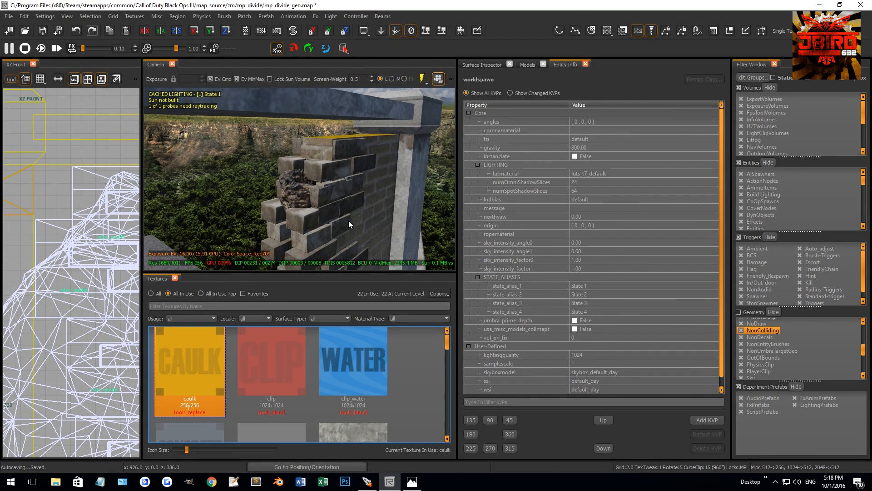
Thicken the concrete cap in the side view on a 0.5 grid, raising its top to 369 and lowering its underside.
right_click_drag(331, 236, 360, 181)
left_click(369, 107, "shift")
key("ctrl+Tab")
scroll(60, 280, "up", 5)
scroll(71, 241, "up", 1)
key("bracketleft")
key("bracketleft")
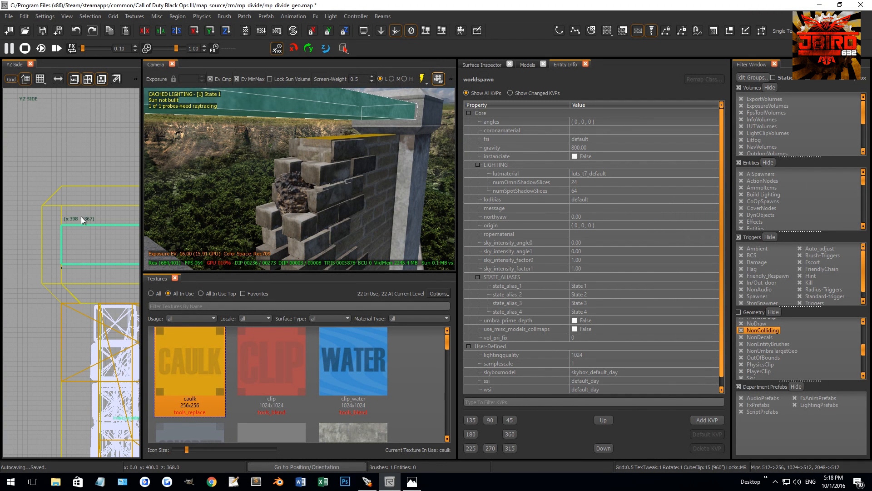
left_click_drag(81, 216, 83, 197)
mouse_move(75, 276)
left_mouse_down()
mouse_move(72, 314)
mouse_move(75, 301)
left_mouse_up()
Split diagonal wedges off both lower corners of the cap and delete them to bevel its underside.
scroll(77, 301, "up", 1)
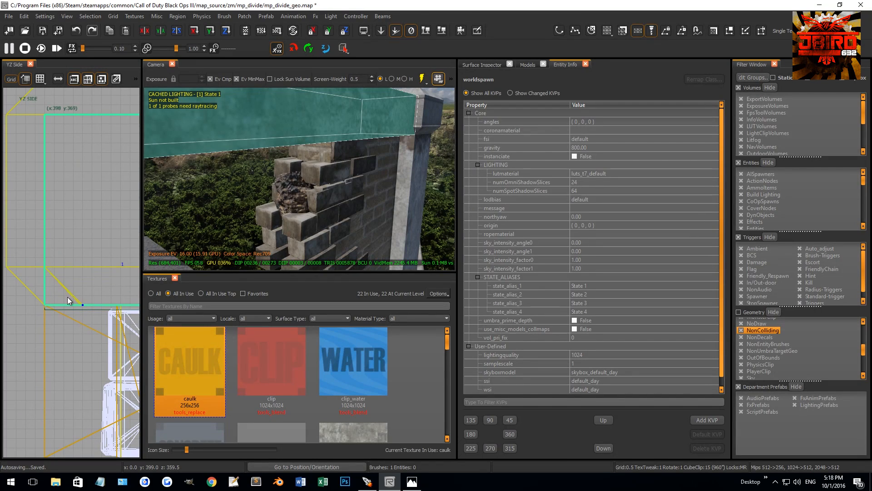
key("shift+Return")
scroll(86, 321, "down", 7)
right_click_drag(129, 321, 68, 318)
scroll(76, 311, "up", 9)
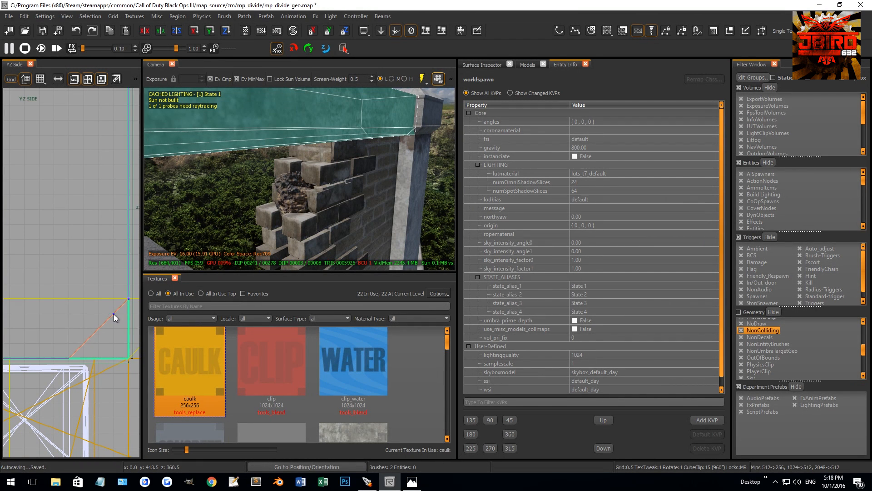
left_click(300, 127, "shift")
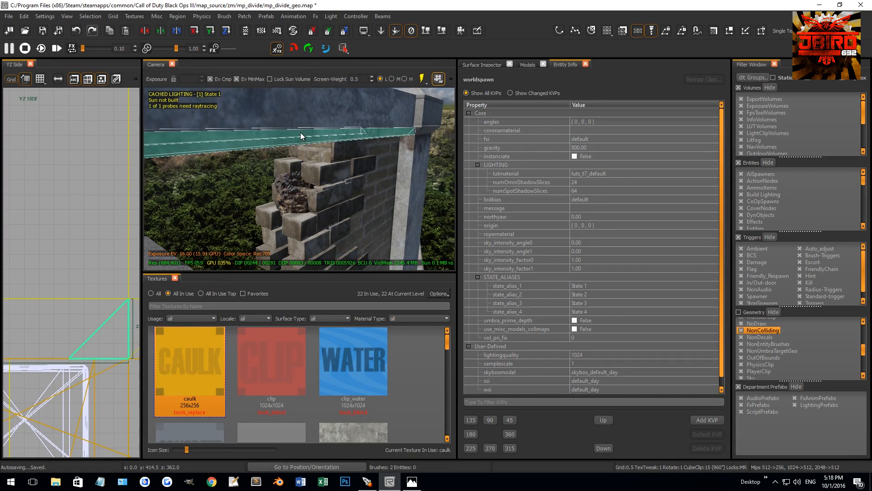
key("BackSpace")
Apply the mtl_fxanim_gp_concrete_wall_weathered_01_crack texture to the cap's newly cut faces.
middle_click(310, 117)
mouse_move(311, 117)
right_mouse_down()
mouse_move(277, 131)
mouse_move(287, 108)
right_mouse_up()
middle_click(273, 128, "ctrl+shift")
key("Escape")
Split the concrete cap vertically in the front view above the gap's first broken edge on a 2-unit grid.
left_click(287, 108, "shift")
scroll(44, 267, "down", 3)
key("ctrl+Tab")
scroll(81, 271, "down", 6)
scroll(81, 271, "down", 3)
key("ctrl+Tab")
scroll(58, 271, "up", 10)
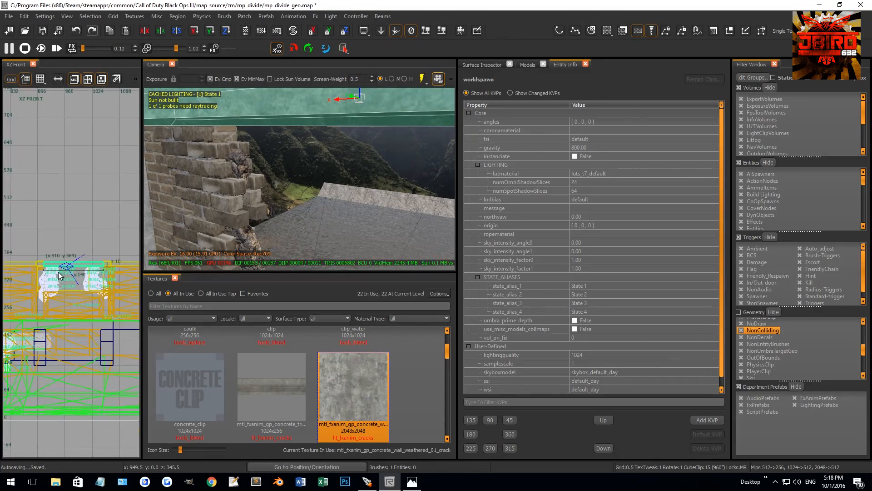
key("2")
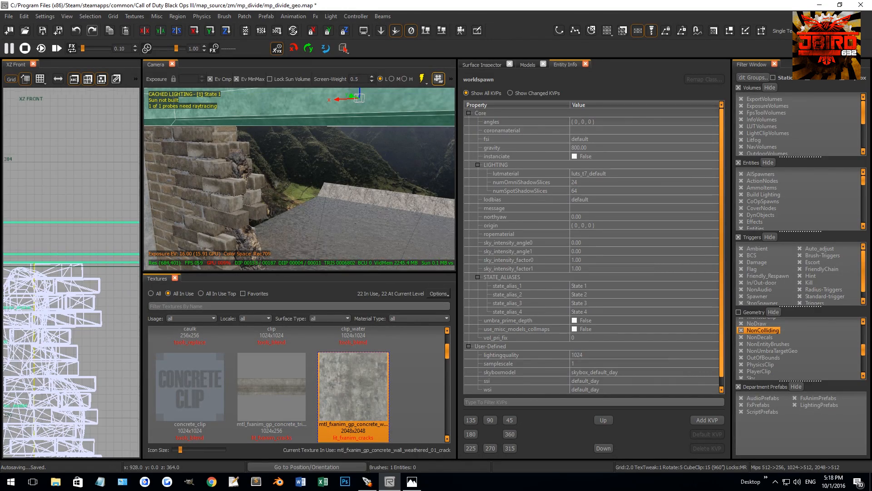
scroll(72, 235, "down", 4)
scroll(68, 239, "up", 2)
right_click(69, 258, "ctrl")
right_click(72, 241, "ctrl")
key("shift+Return")
key("Escape")
Shorten the cap piece spanning the gap so it only covers the wall at the far broken edge.
right_click_drag(342, 171, 363, 195)
left_click(299, 118, "shift")
scroll(39, 266, "down", 5)
key("4")
mouse_move(44, 258)
left_mouse_down()
mouse_move(111, 258)
mouse_move(100, 258)
left_mouse_up()
scroll(110, 258, "up", 4)
scroll(116, 256, "up", 4)
key("1")
key("Escape")
Examine the broken wall section and the open asphalt area beside the fence.
right_click_drag(236, 195, 205, 195)
mouse_move(272, 179)
right_mouse_down()
mouse_move(283, 168)
mouse_move(299, 182)
mouse_move(217, 170)
mouse_move(299, 135)
mouse_move(348, 195)
right_mouse_up()
left_click(270, 181, "shift")
left_click(268, 178, "shift")
left_click(261, 178, "shift")
middle_click(260, 178)
left_click(217, 170, "ctrl+shift")
middle_click(225, 160)
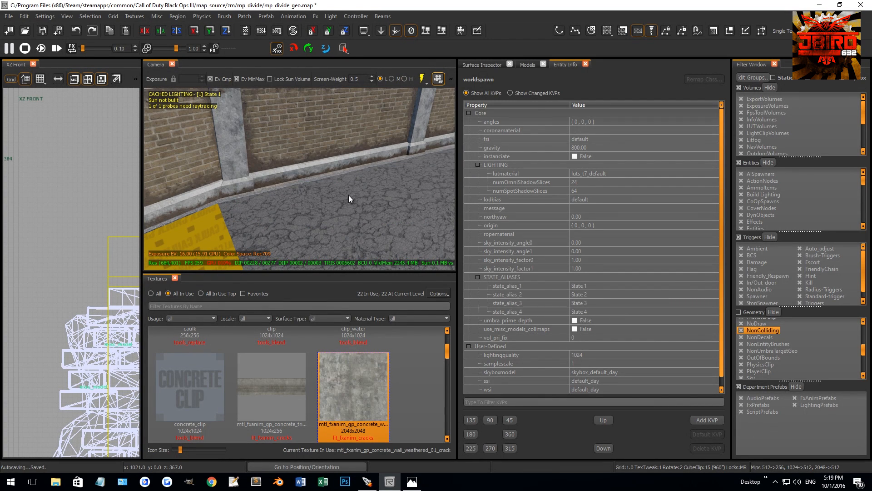
Search the model library for "crate".
left_click(527, 64)
left_click(517, 93)
type("crate")
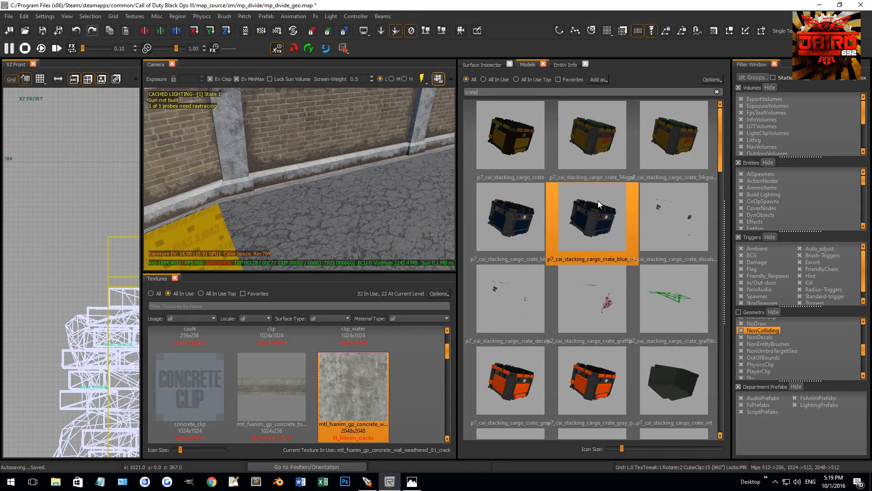
scroll(598, 201, "down", 3)
scroll(598, 253, "down", 3)
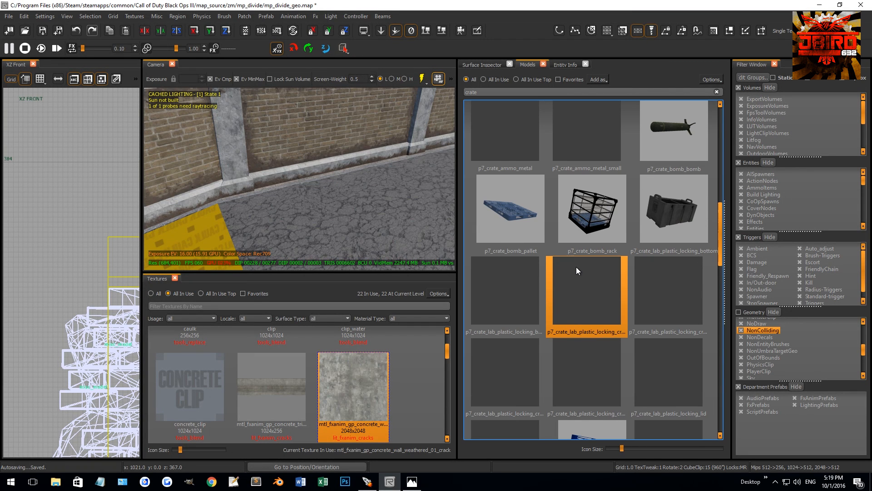
left_click_drag(596, 141, 407, 218)
key("Escape")
mouse_move(372, 217)
right_mouse_down()
mouse_move(388, 210)
mouse_move(383, 224)
right_mouse_up()
left_click(383, 225, "shift")
key("BackSpace")
Examine the crate models in the filtered library for props that suit the broken wall area.
scroll(536, 239, "down", 3)
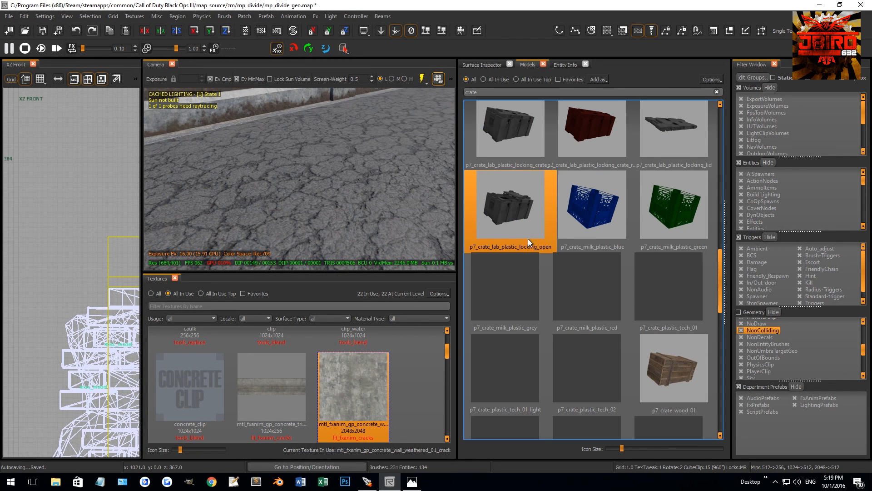
scroll(566, 259, "down", 3)
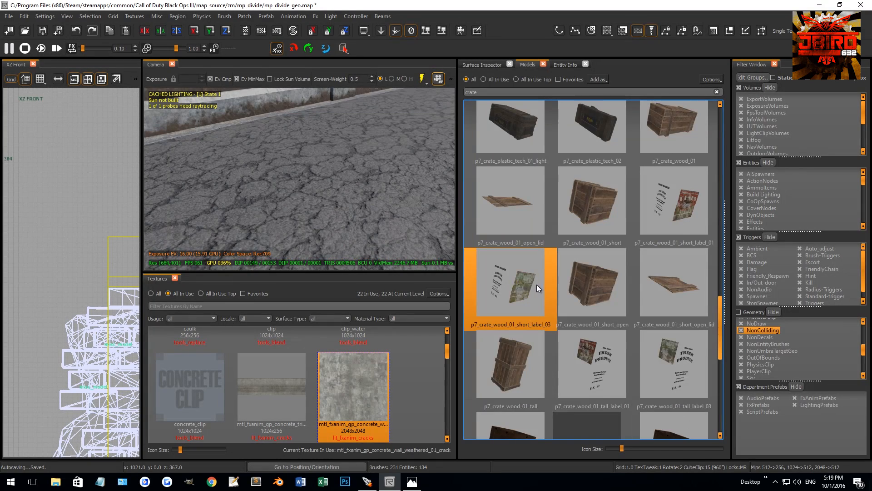
scroll(550, 285, "down", 3)
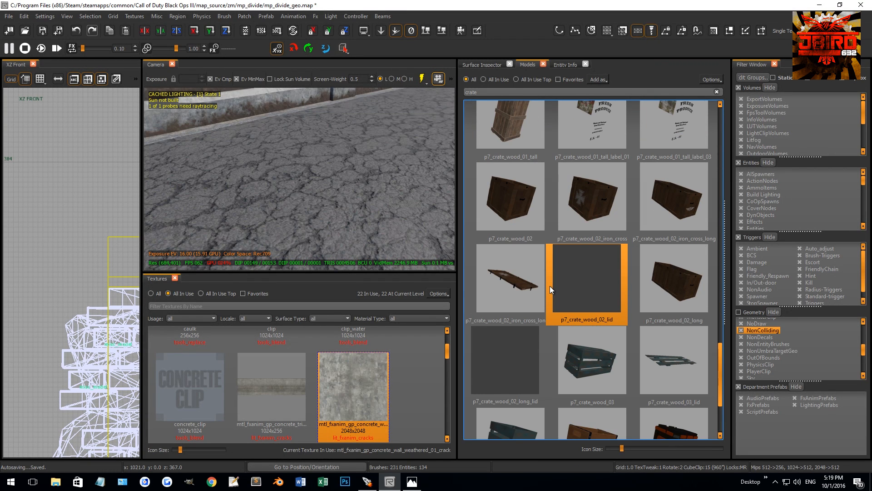
scroll(550, 285, "down", 2)
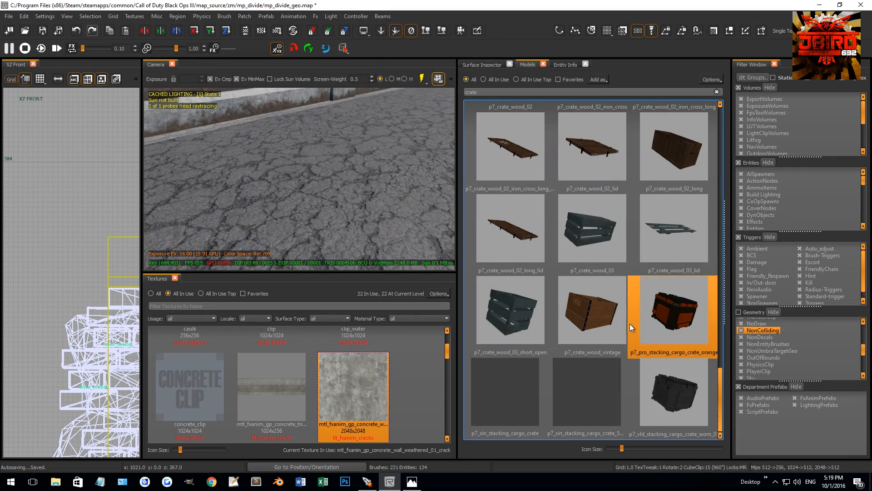
scroll(599, 315, "up", 5)
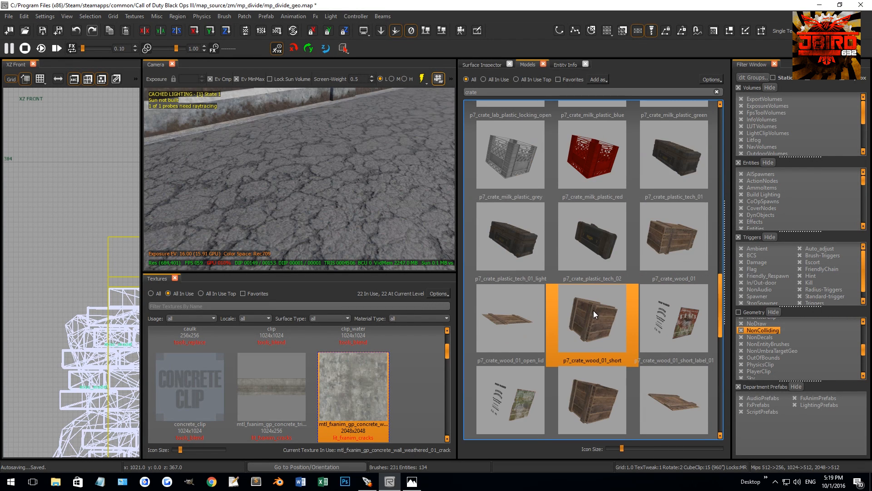
scroll(593, 309, "up", 5)
scroll(590, 304, "up", 5)
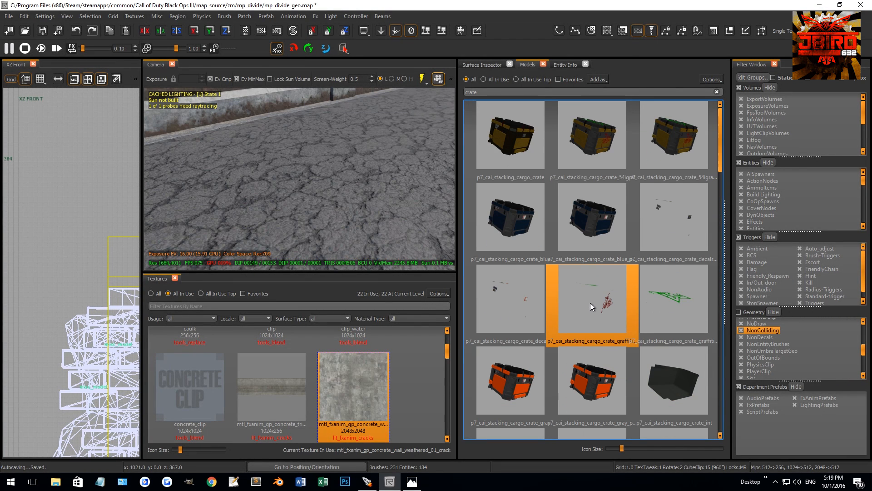
scroll(631, 268, "down", 3)
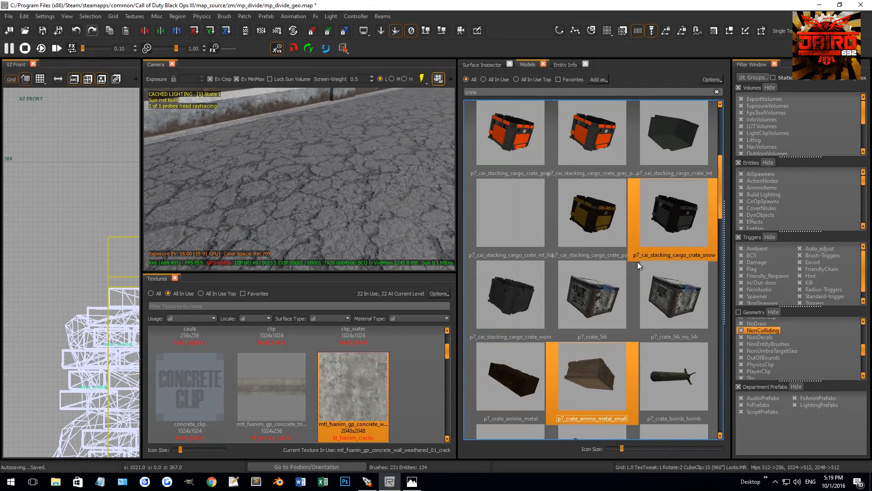
Place the p7_crate_plastic_tech_01 model on the asphalt in front of the broken brick wall.
scroll(590, 282, "down", 4)
left_click_drag(656, 287, 223, 189)
key("Escape")
right_click_drag(249, 187, 296, 185)
left_click(296, 184, "shift")
key("ctrl+Tab")
scroll(65, 254, "down", 4)
key("ctrl+Tab")
key("ctrl+Tab")
key("ctrl+Tab")
key("ctrl+Tab")
scroll(66, 250, "down", 5)
right_click_drag(65, 250, 59, 249)
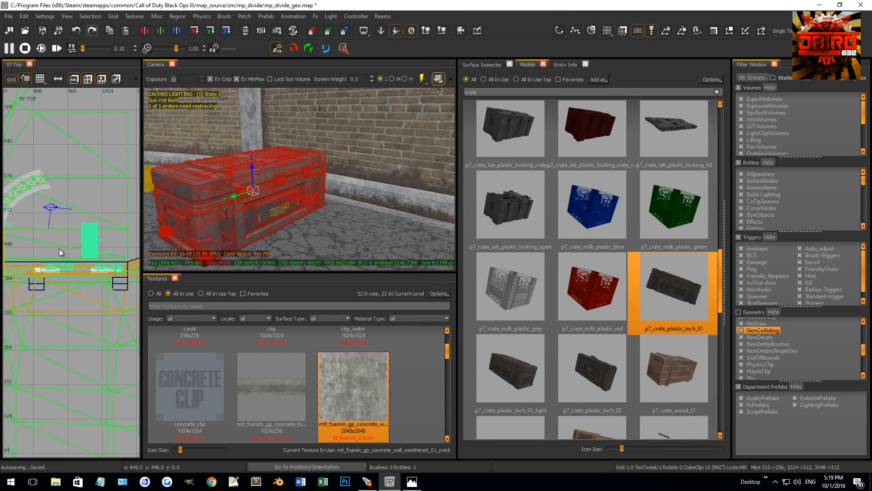
Rotate the placed crate a quarter turn in the top view so its long side runs parallel to the wall.
scroll(59, 249, "up", 1)
key("4")
key("r")
mouse_move(92, 244)
left_mouse_down()
mouse_move(99, 239)
mouse_move(100, 248)
mouse_move(87, 258)
left_mouse_up()
key("r")
scroll(84, 258, "up", 4)
Move the crate up against the wall's concrete base below the gap, fine-tuning on a 0.5-unit grid.
key("2")
right_click_drag(232, 200, 246, 187)
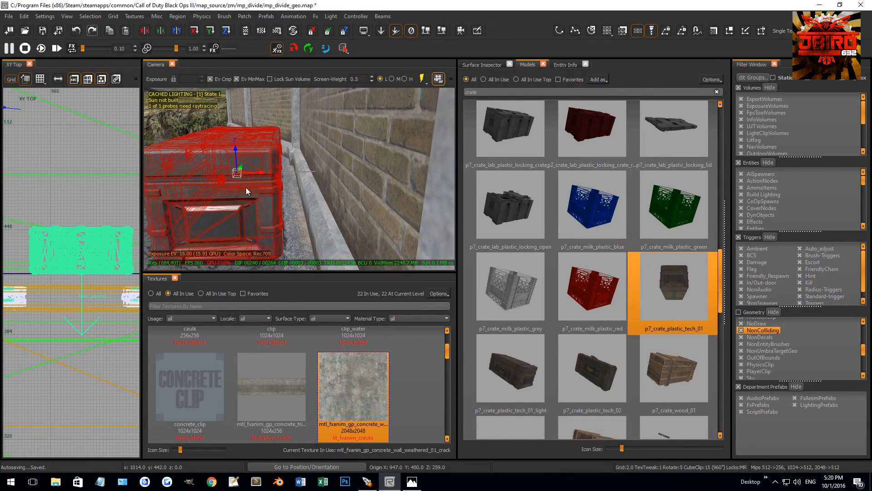
left_click_drag(265, 173, 284, 172)
key("grave")
right_click_drag(285, 173, 300, 159)
right_click_drag(300, 200, 295, 221)
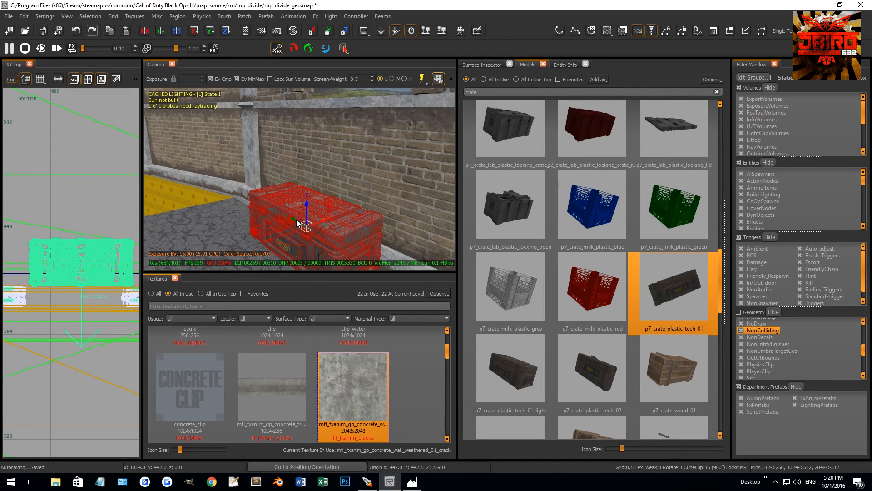
Add the p7_crate_plastic_tech_02 case at the placed crate and rotate it to lie flat.
left_click(591, 373)
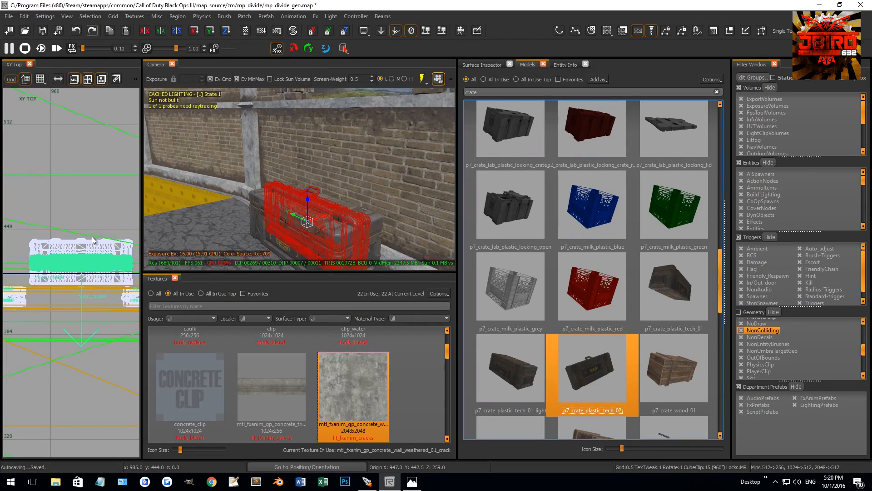
key("ctrl+Tab")
key("ctrl+Tab")
scroll(71, 258, "up", 2)
key("r")
key("3")
left_click(88, 263)
left_click_drag(88, 263, 95, 318)
key("r")
Raise the flat case onto the lid of the lower crate on a 0.5-unit grid.
key("grave")
left_click_drag(75, 262, 76, 241)
scroll(46, 258, "up", 2)
scroll(45, 257, "down", 3)
key("ctrl+Tab")
left_click_drag(72, 255, 93, 274)
key("ctrl+z")
Turn the upper case slightly out of line with the lower crate and check the stack against the wall.
key("r")
scroll(65, 261, "up", 7)
key("r")
key("r")
key("Escape")
left_click(271, 242, "shift")
key("Escape")
left_click(272, 238, "shift")
key("r")
key("Escape")
right_click_drag(268, 198, 268, 198)
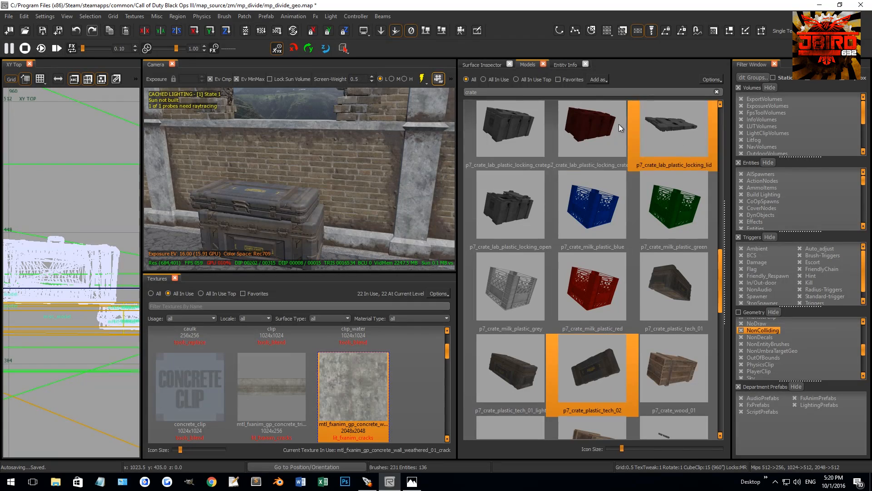
Search the model library for "plywoo".
left_click_drag(495, 92, 429, 91)
type("p")
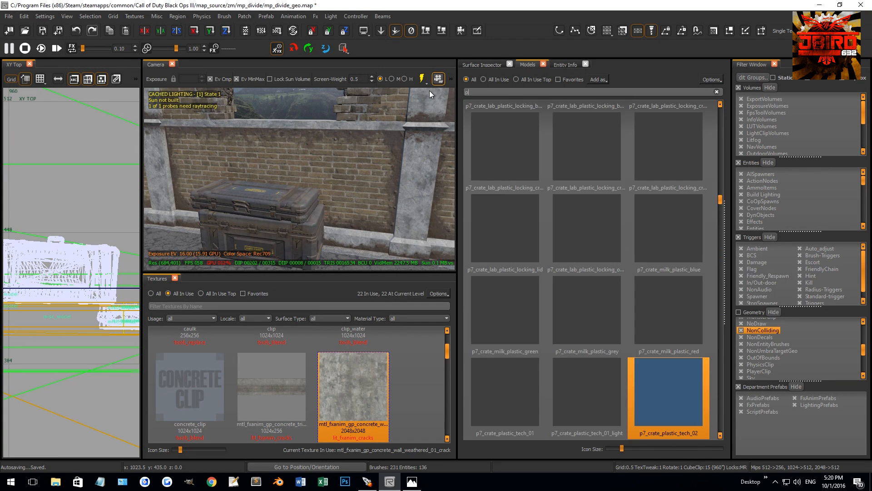
type("lywoo")
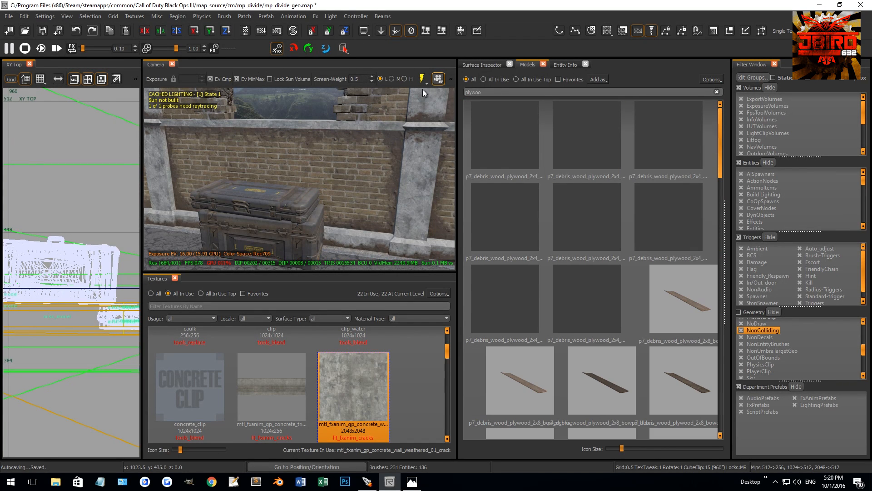
Place a p7_debris_wood_plywood_2x4_flat_blue_wet sheet at the stacked crates.
right_click_drag(353, 171, 350, 174)
left_click(332, 186, "shift")
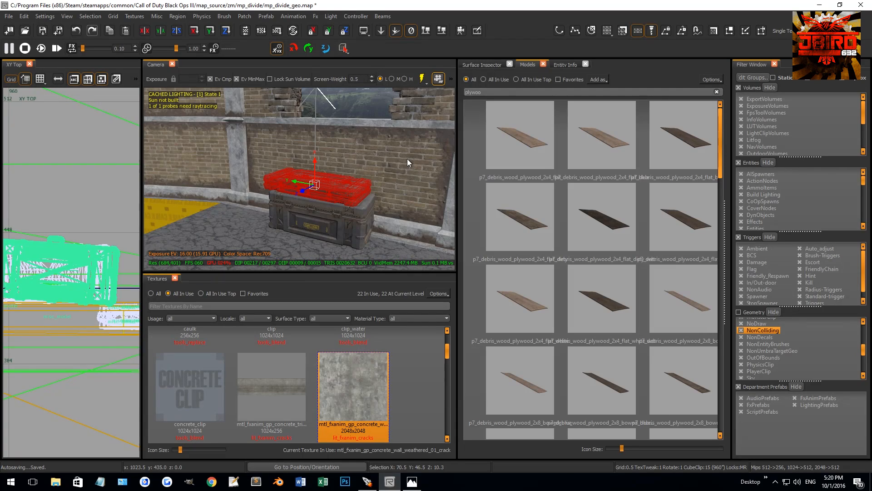
left_click(527, 146)
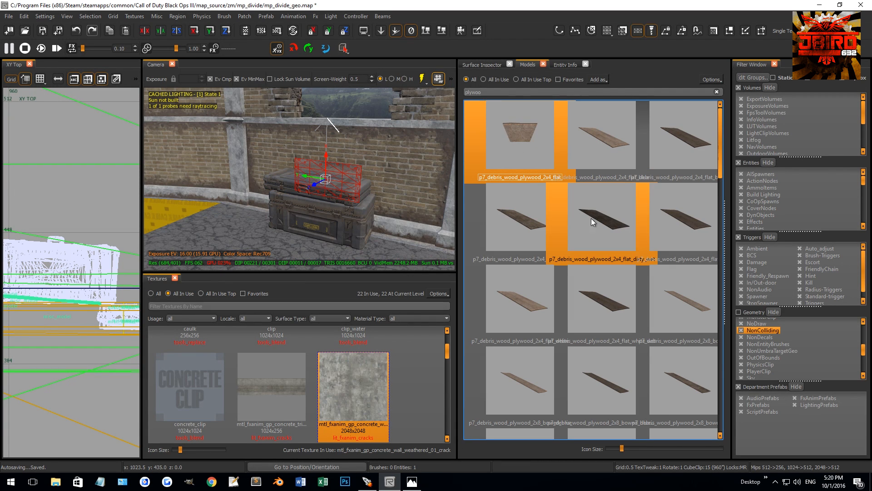
left_click(675, 151)
right_click_drag(299, 198, 299, 198)
key("Escape")
left_click(331, 177, "shift")
scroll(102, 234, "down", 5)
key("ctrl+Tab")
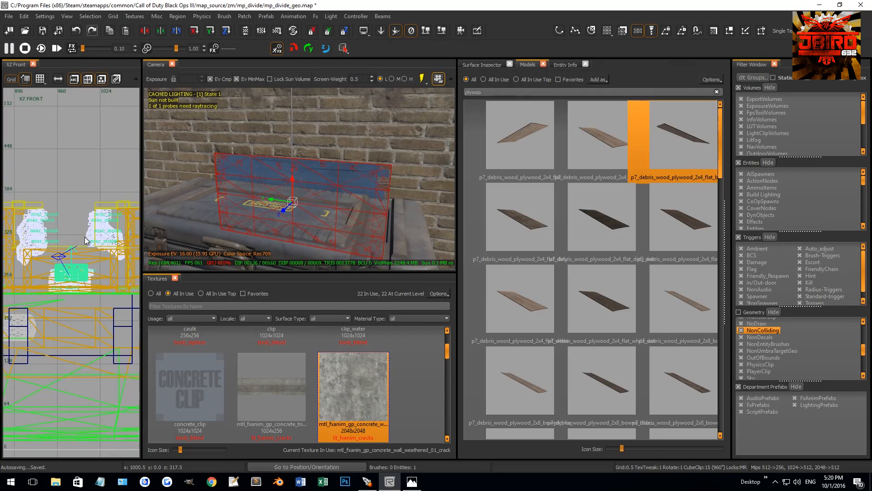
Lay the plywood sheet flat and turn it so its long side points away from the wall in front of the crates.
key("ctrl+Tab")
scroll(84, 279, "up", 5)
key("4")
key("r")
left_click_drag(81, 228, 72, 179)
key("ctrl+Tab")
key("r")
left_click_drag(84, 240, 78, 204)
key("r")
key("3")
key("ctrl+Tab")
key("ctrl+Tab")
scroll(87, 280, "up", 3)
scroll(86, 280, "down", 4)
Tilt the plywood sheet about 33 degrees in the side view so it slopes down away from the crates.
key("ctrl+Tab")
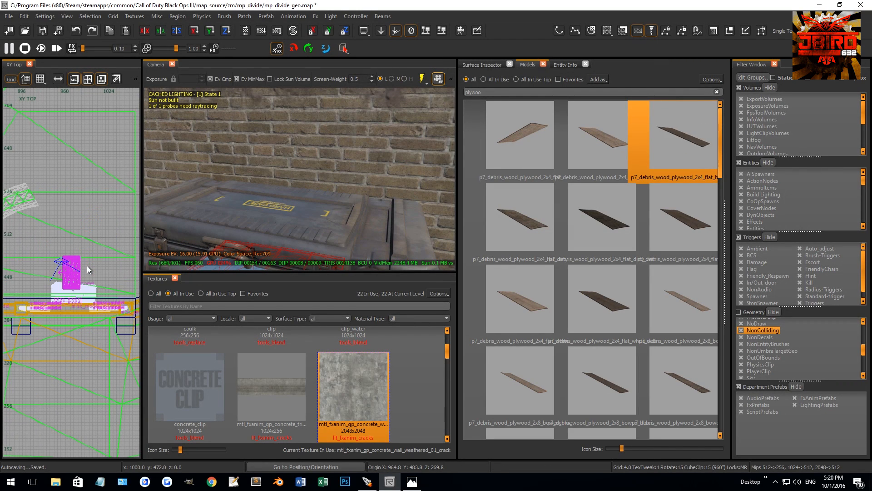
key("ctrl+Tab")
key("ctrl+Tab")
scroll(78, 274, "up", 3)
key("r")
left_click_drag(78, 272, 138, 264)
right_click_drag(181, 254, 173, 259)
Move the tilted plywood sheet down against the stacked crates so it leans on the upper case's edge.
key("grave")
left_click_drag(105, 259, 88, 401)
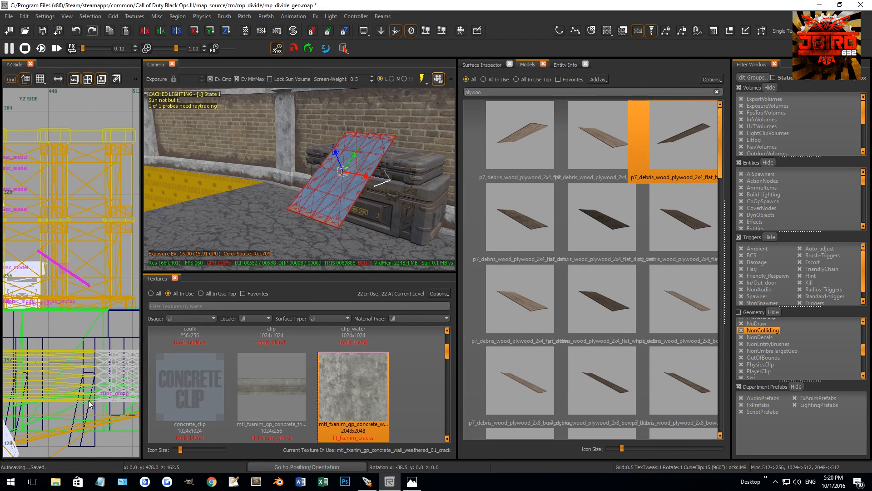
scroll(60, 252, "up", 3)
left_click_drag(58, 251, 74, 280)
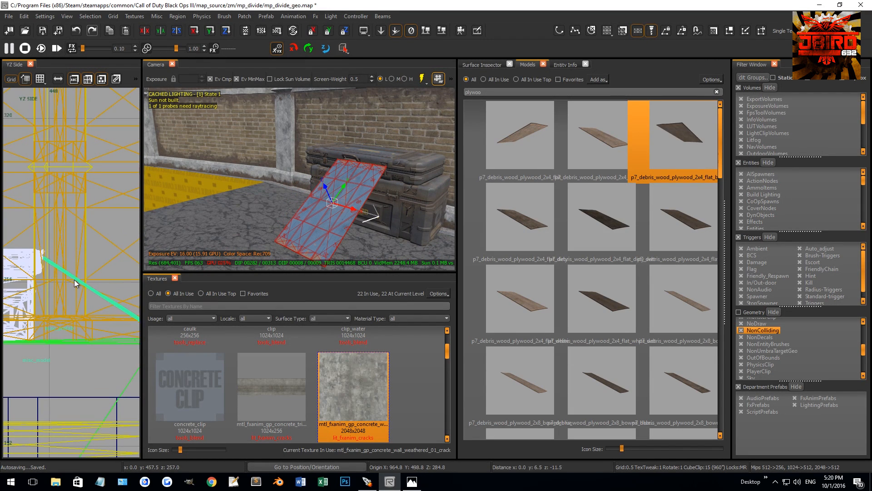
scroll(77, 278, "down", 2)
Enlarge the plywood sheet by trying a modelscale of 1.25 and settling on 1.35.
key("n")
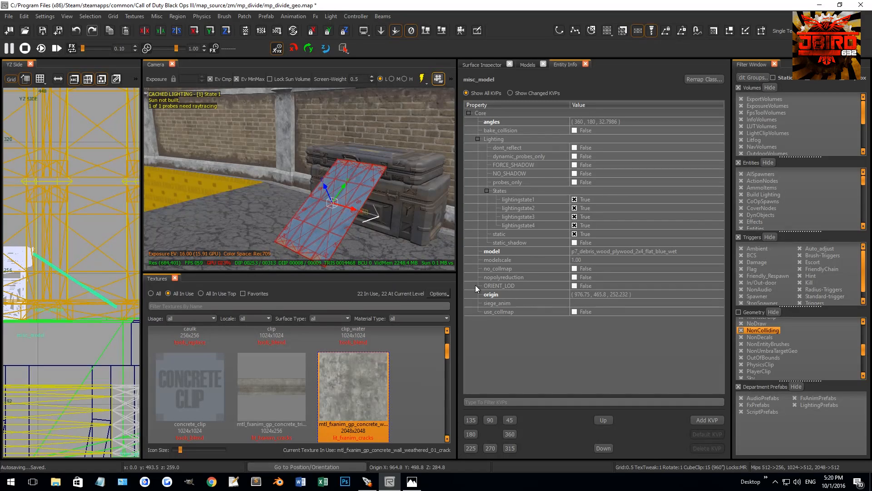
left_click(581, 260)
type("1.25")
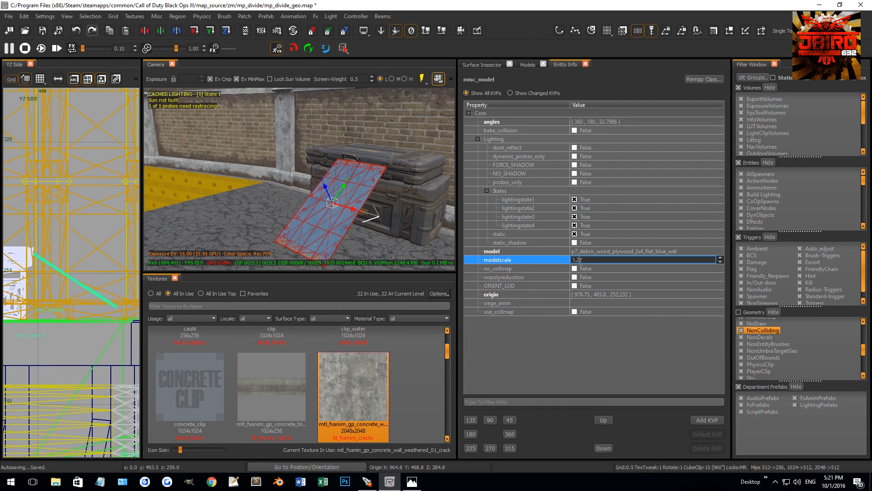
key("Return")
left_click(581, 259)
type("1.35")
key("Return")
Shift the enlarged plywood sheet away from the wall and lower it so its bottom edge meets the asphalt.
right_click_drag(14, 288, 21, 284)
left_click_drag(64, 265, 72, 266)
key("Escape")
right_click_drag(282, 203, 246, 217)
left_click(296, 196, "shift")
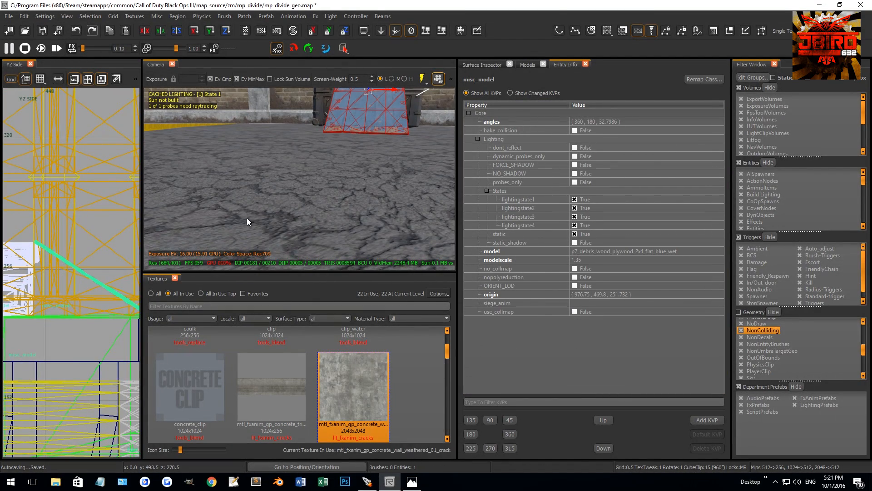
scroll(46, 270, "up", 5)
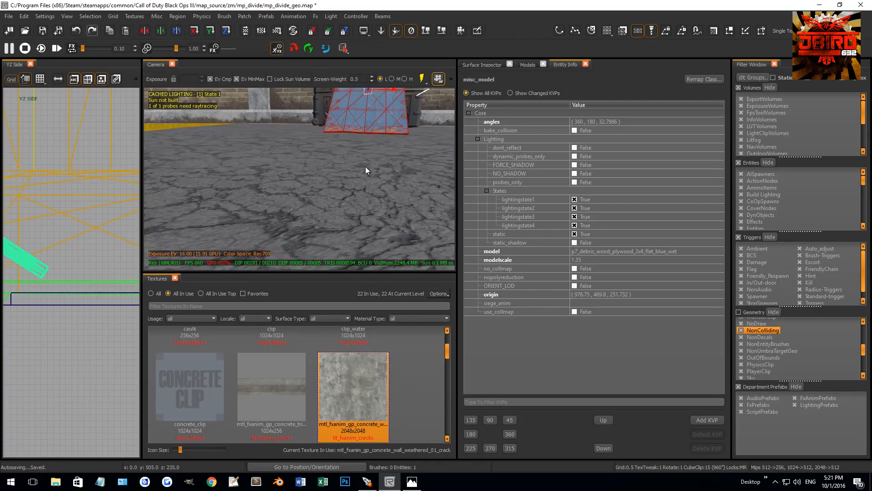
left_click_drag(43, 270, 43, 278)
right_click_drag(276, 198, 321, 166)
key("Escape")
left_click(322, 167, "shift")
scroll(74, 243, "down", 6)
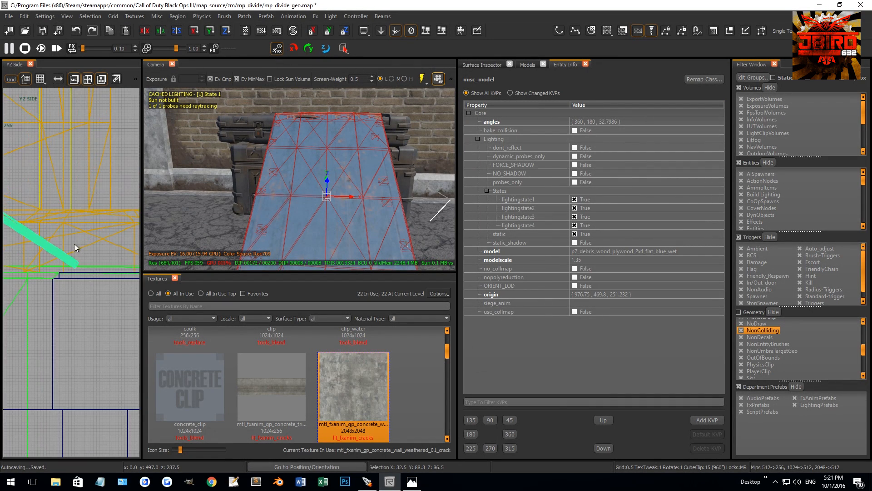
Steepen the plywood sheet's tilt to about 33.6 degrees and nudge it back onto the upper case's edge.
key("r")
left_click_drag(73, 240, 80, 246)
key("r")
right_click_drag(74, 241, 130, 252)
left_click_drag(44, 207, 43, 203)
key("Escape")
right_click_drag(291, 155, 333, 160)
left_click(333, 164, "shift")
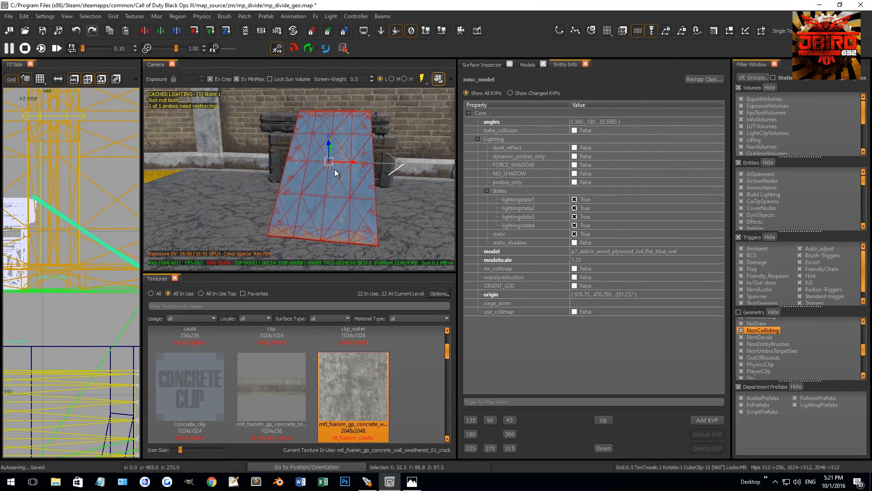
Move the plywood sheet 4 units sideways along X and 2 units towards the wall over the upper case.
left_click_drag(353, 163, 320, 164)
key("Escape")
right_click_drag(320, 164, 323, 181)
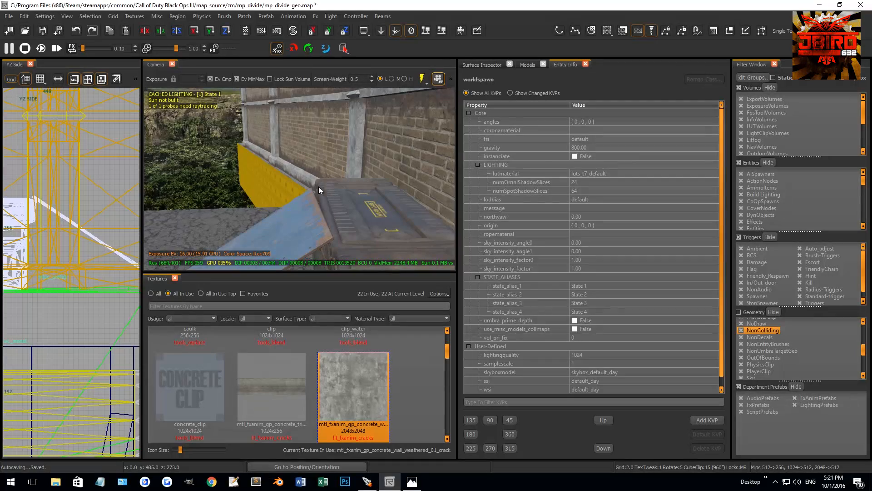
left_click(318, 195, "shift")
scroll(54, 221, "up", 2)
left_click_drag(69, 221, 64, 221)
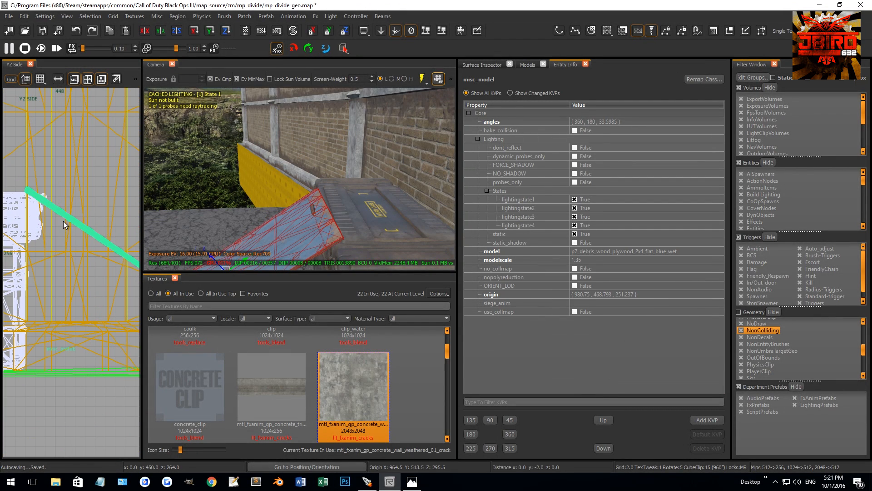
Rotate the upper p7_crate_plastic_tech_02 case 180 degrees in the top view so its handle faces the wall.
key("Escape")
left_click(351, 211, "shift")
scroll(48, 239, "down", 2)
key("ctrl+Tab")
key("ctrl+Tab")
key("ctrl+Tab")
key("ctrl+Tab")
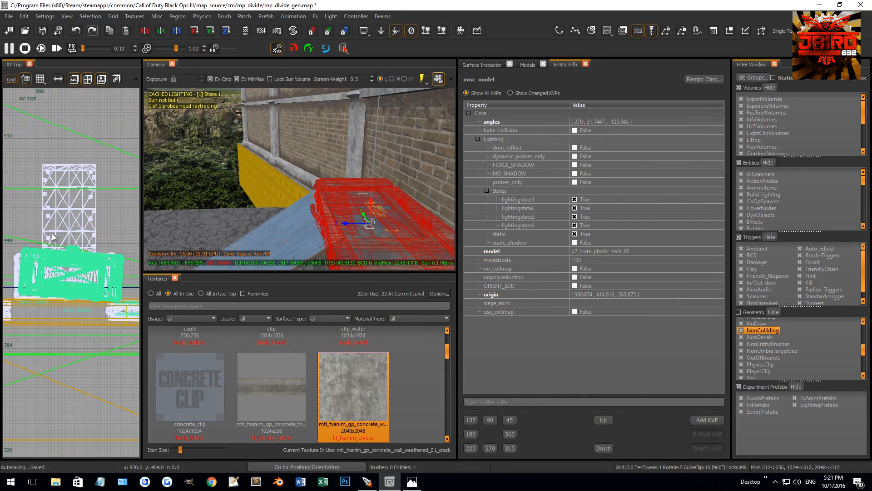
scroll(52, 233, "down", 1)
key("4")
key("r")
left_click_drag(70, 246, 96, 306)
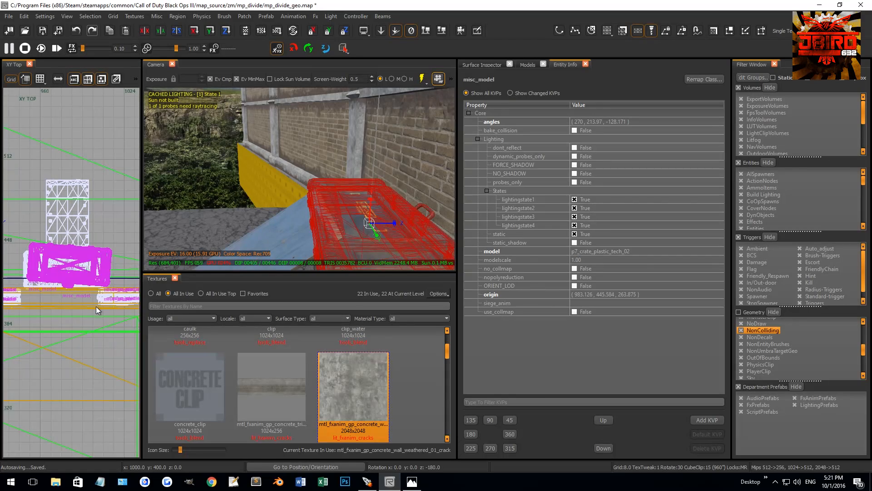
Rotate the upper case about 4.6 degrees in the top view to line it up with the lower crate.
key("Escape")
right_click_drag(287, 214, 284, 214)
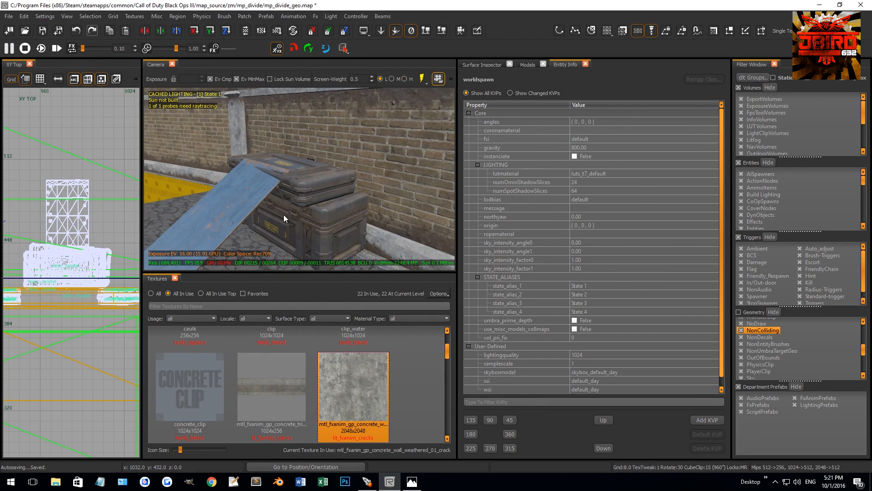
left_click(283, 215, "shift")
key("r")
key("0")
left_click_drag(101, 248, 105, 230)
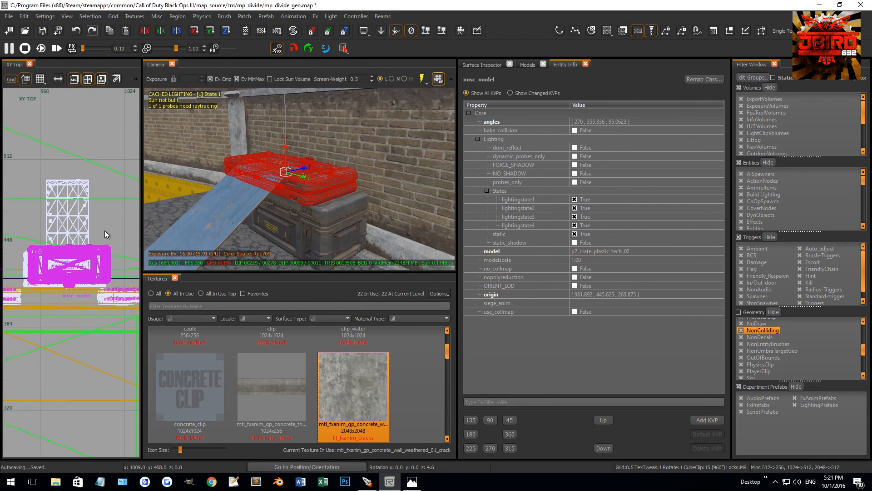
Adjust the lower plastic crate's rotation slightly in the top view beneath the upper case.
key("Escape")
left_click(332, 219, "shift")
key("r")
left_click_drag(73, 263, 85, 292)
key("r")
key("r")
key("Escape")
key("Escape")
Nudge the plywood sheet about 1 unit away from the wall in the top view.
right_click_drag(249, 201, 229, 207)
left_click(229, 208, "shift")
left_click_drag(75, 238, 75, 236)
key("Escape")
right_click_drag(209, 200, 218, 209)
Draw a box brush over the stacked crates in the top view, using a 2-unit grid.
right_click_drag(272, 195, 291, 192)
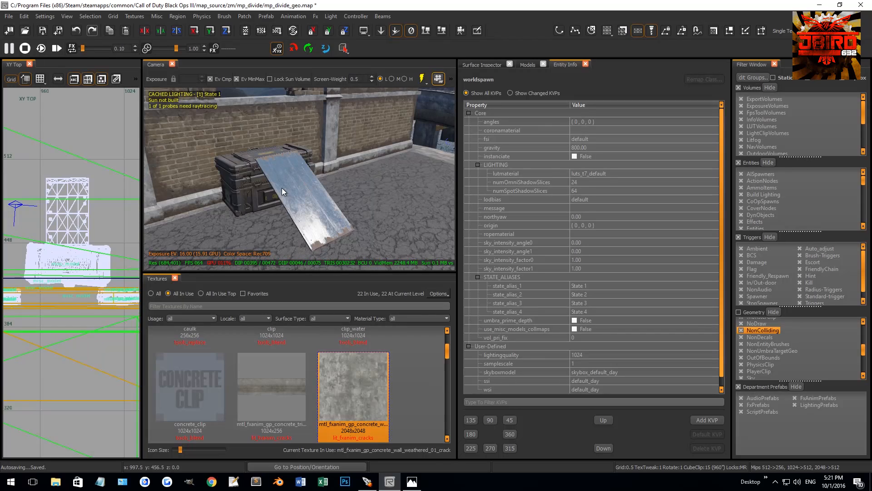
scroll(107, 249, "down", 7)
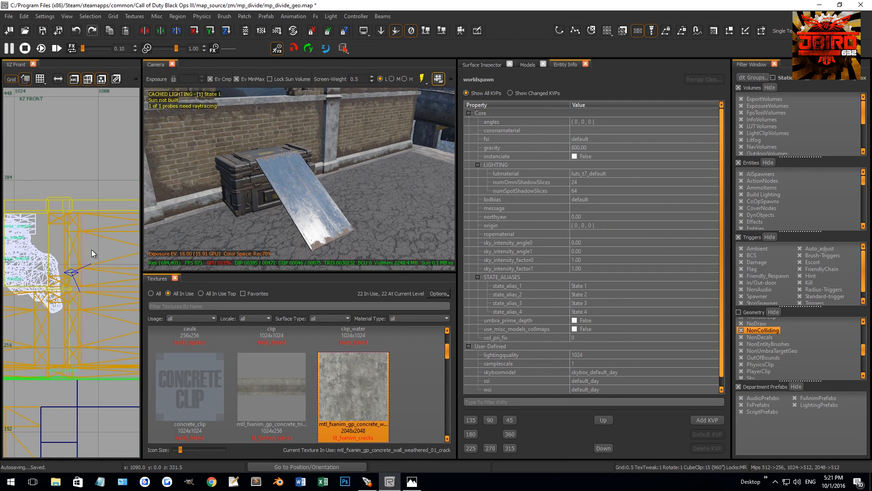
scroll(59, 275, "up", 8)
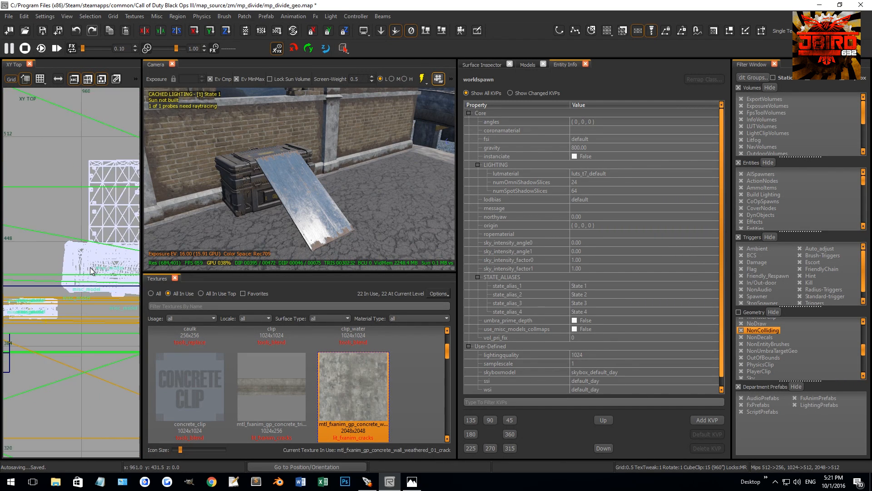
scroll(106, 235, "up", 2)
key("2")
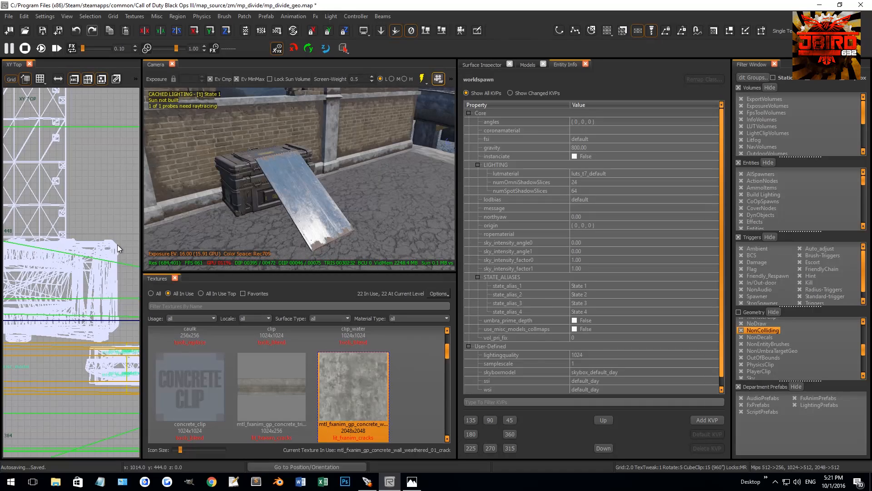
left_click_drag(119, 241, 82, 276)
scroll(121, 254, "up", 2)
scroll(121, 254, "up", 4)
Refine the grid to 0.5 and fit the brush's side faces to the crates, making it 63.5 units wide along X.
key("bracketleft")
key("bracketleft")
left_click_drag(123, 254, 120, 253)
scroll(120, 254, "down", 10)
left_click_drag(83, 290, 34, 297)
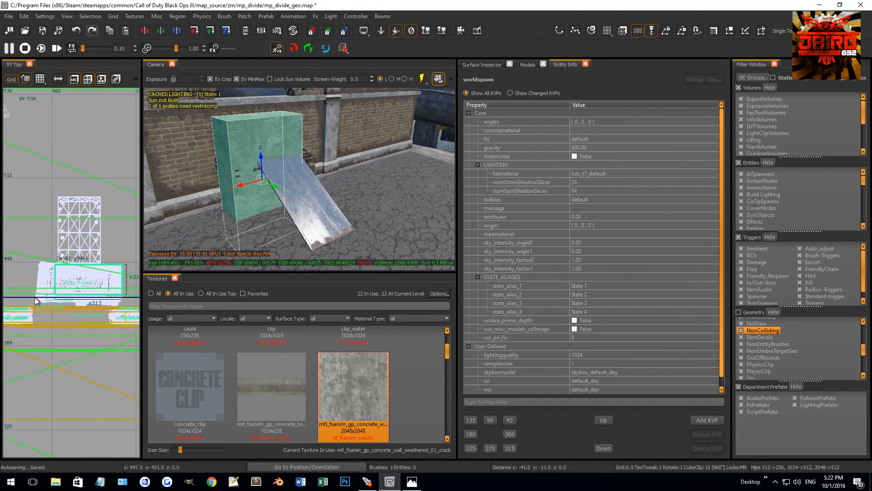
scroll(39, 276, "up", 3)
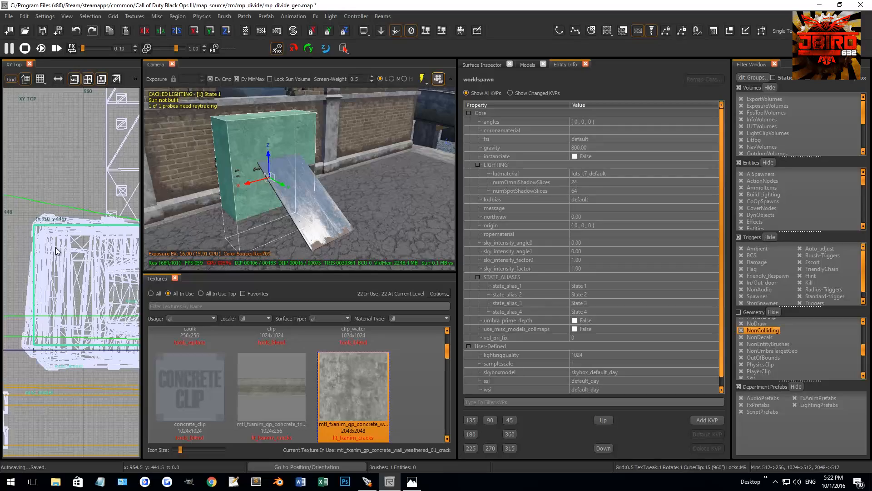
scroll(48, 245, "down", 3)
Lower the brush's top face to Z 269 in the side view, level with the top of the upper case.
key("ctrl+Tab")
right_click_drag(282, 204, 250, 214)
key("ctrl+Tab")
scroll(45, 265, "down", 4)
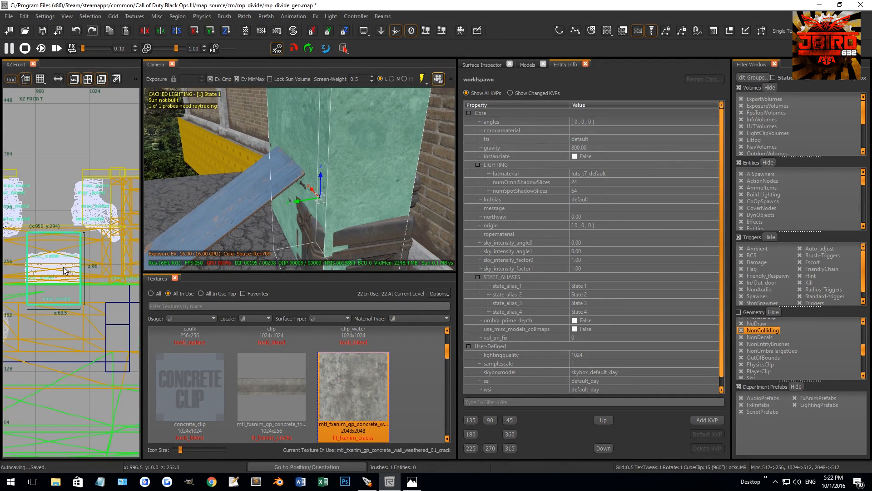
key("ctrl+Tab")
scroll(72, 239, "up", 3)
left_click_drag(72, 162, 79, 213)
scroll(85, 241, "up", 2)
right_click_drag(86, 245, 89, 235)
Set the brush's wall-side face to Y 414 in the side view, making the brush 32 units deep.
left_click_drag(26, 288, 14, 289)
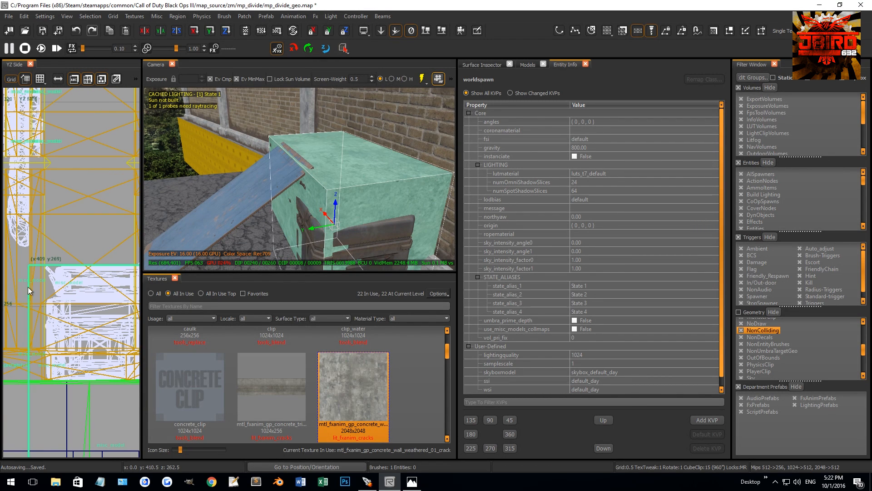
right_click_drag(28, 313, 38, 310)
left_click_drag(28, 313, 40, 312)
scroll(45, 313, "down", 4)
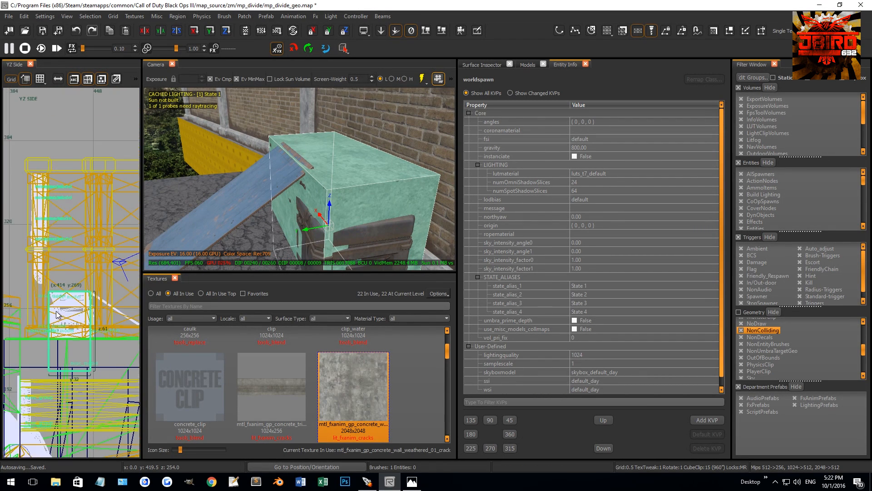
Raise the brush's bottom face towards the ground beneath the lower crate in the side view.
right_click_drag(56, 311, 43, 282)
mouse_move(43, 347)
left_mouse_down()
mouse_move(50, 318)
mouse_move(42, 312)
left_mouse_up()
scroll(41, 311, "up", 4)
scroll(39, 310, "up", 2)
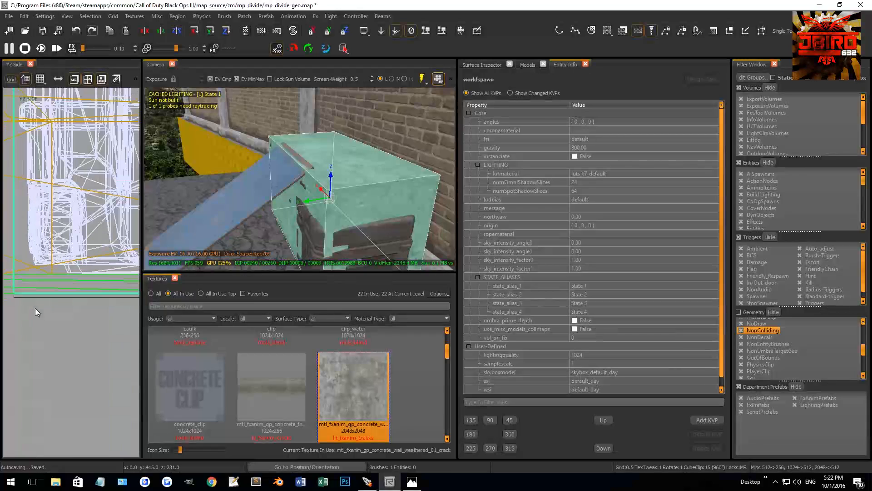
Filter all textures for "metal" and apply the metal_clip texture to the box brush around the crates.
left_click(187, 303)
type("metal")
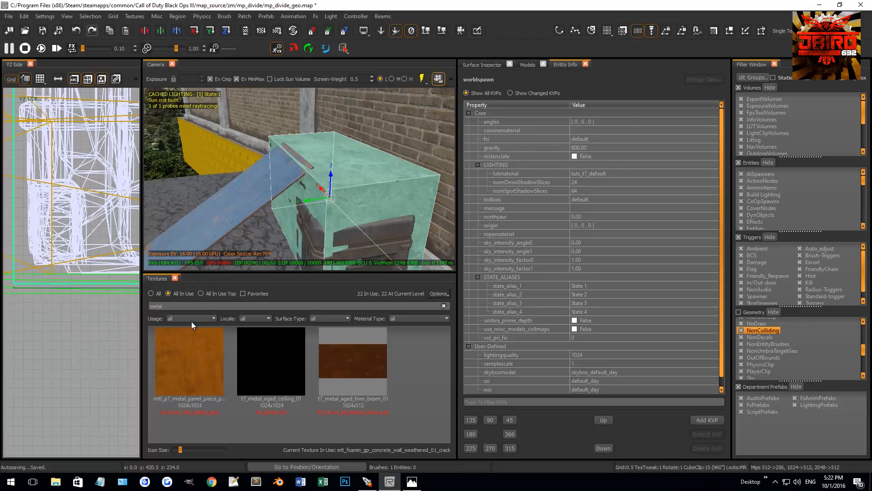
left_click(160, 296)
left_click(364, 369)
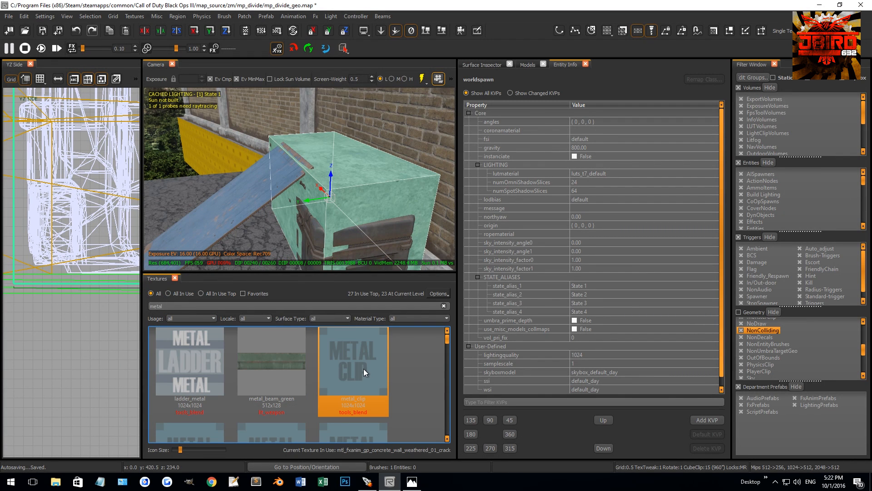
Duplicate the clip brush over the plywood ramp, making the copy 50 units long along Y and starting at Y 448.
right_click_drag(283, 203, 282, 204)
scroll(84, 252, "down", 3)
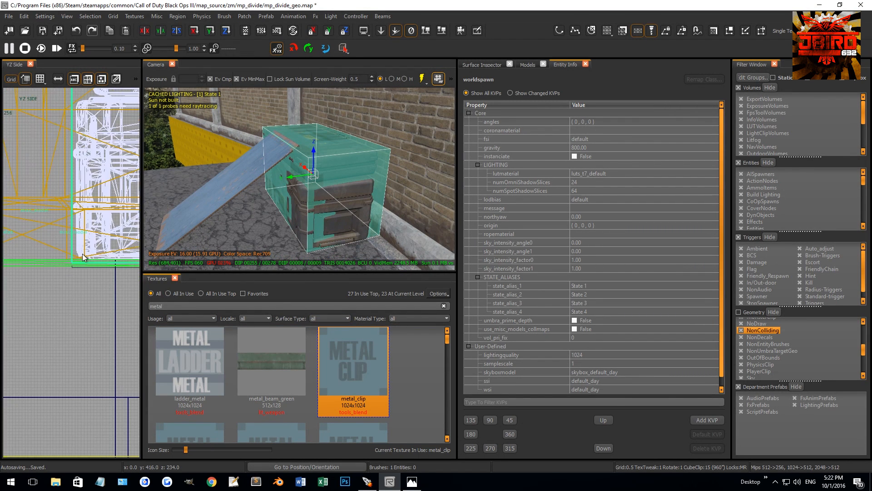
key("ctrl+Tab")
scroll(72, 250, "down", 4)
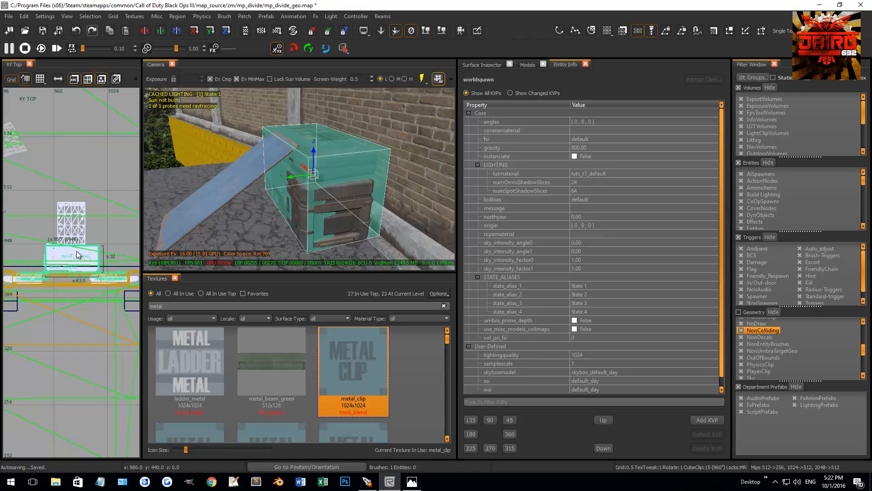
left_click_drag(76, 240, 73, 188)
scroll(75, 200, "up", 5)
scroll(82, 245, "down", 5)
left_click_drag(62, 370, 67, 326)
scroll(48, 308, "up", 4)
key("ctrl+Tab")
key("ctrl+Tab")
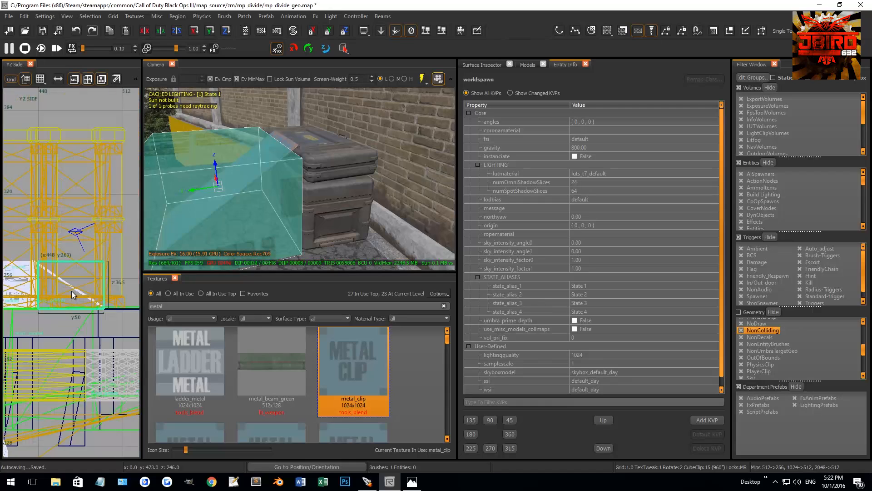
Turn on the display of Clip geometry in the geometry filters.
scroll(56, 255, "up", 6)
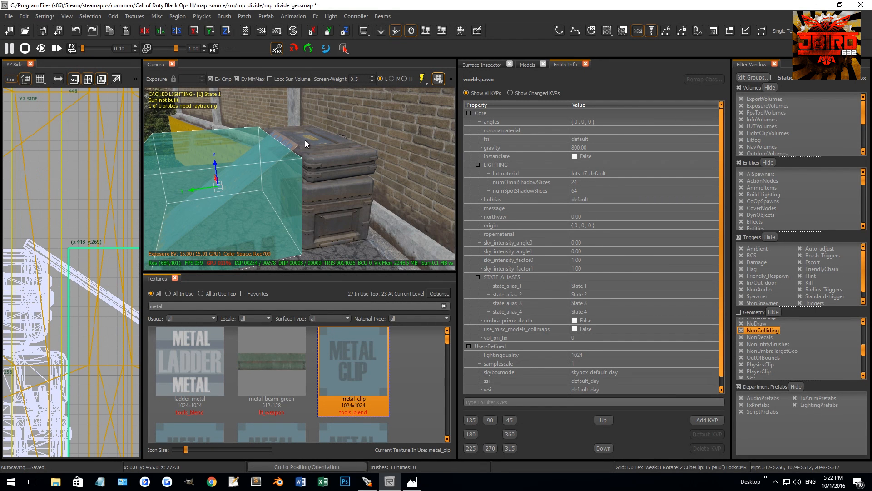
scroll(759, 338, "down", 4)
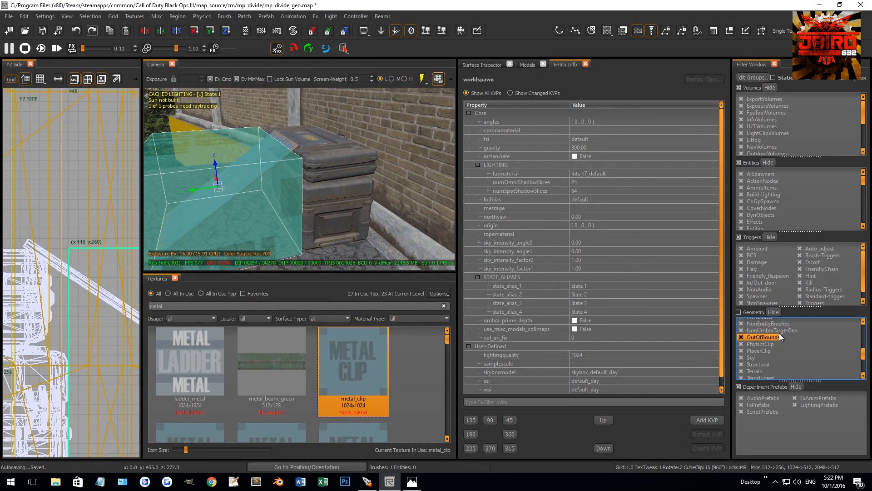
scroll(758, 344, "up", 5)
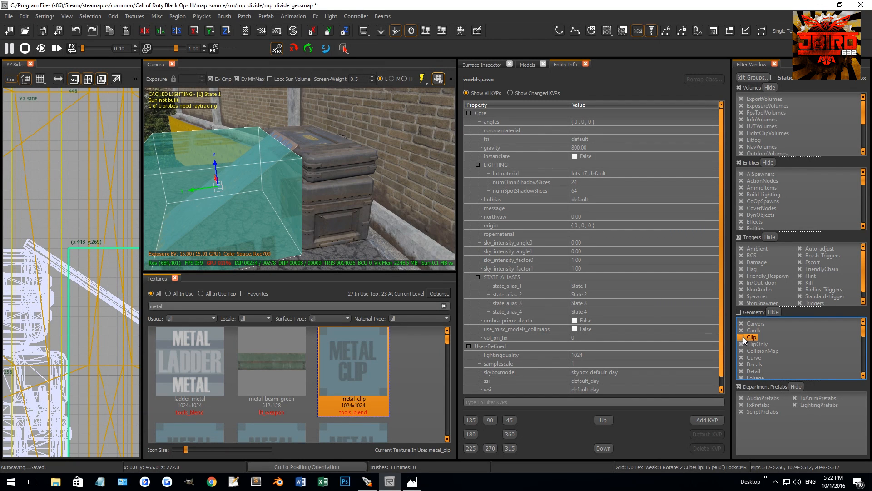
left_click(743, 337)
Set the ramp brush's crate-side face to Y 446 and extend its far face past the foot of the ramp.
left_click(317, 147, "shift")
left_click(317, 148, "shift")
left_click_drag(57, 278, 33, 273)
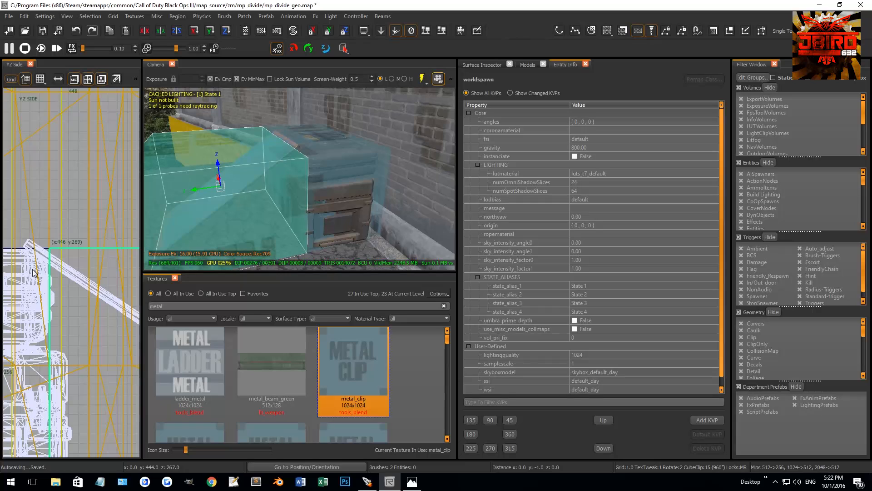
scroll(70, 298, "down", 6)
right_click_drag(71, 299, 79, 300)
Clip the ramp brush diagonally along the plywood's upper surface in the side view, keeping the lower wedge.
scroll(96, 326, "up", 5)
scroll(83, 293, "up", 4)
left_click_drag(92, 283, 139, 291)
scroll(62, 298, "down", 4)
scroll(63, 295, "up", 4)
scroll(70, 298, "up", 2)
left_click(85, 290, "shift")
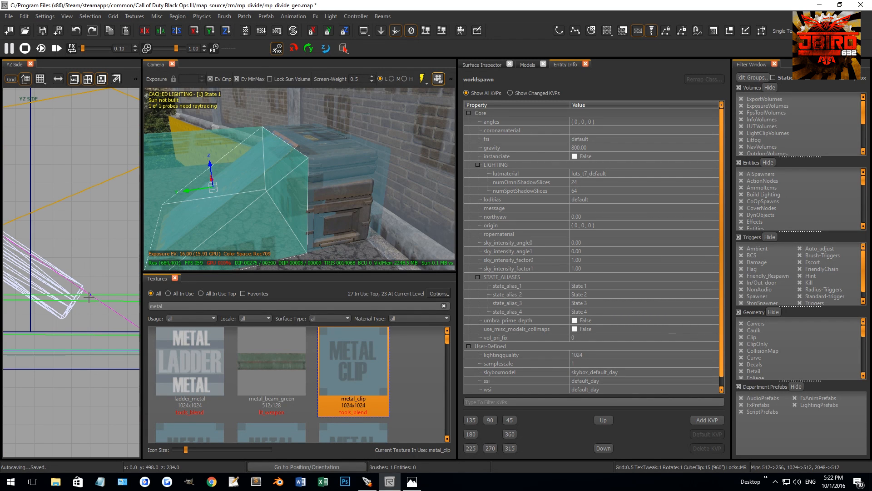
left_click(289, 224, "shift")
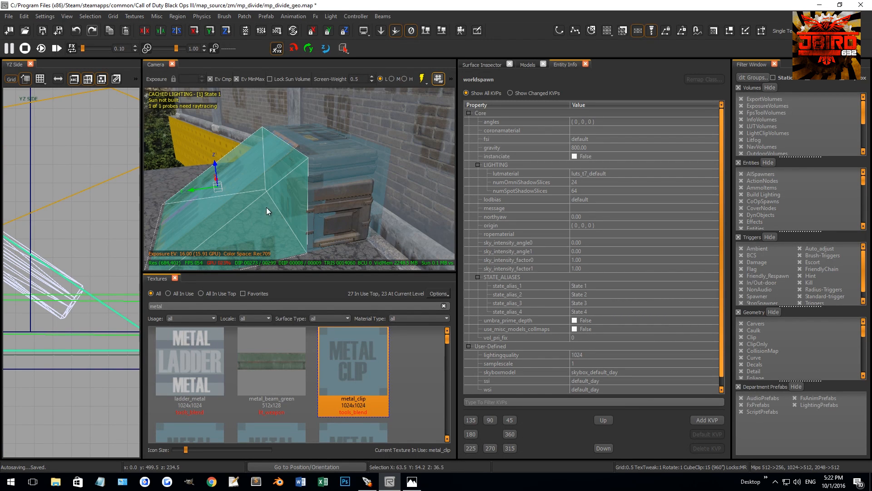
Search the textures for "wood" and then "clip", and apply wood_clip to the ramp wedge.
double_click(259, 303)
type("wood")
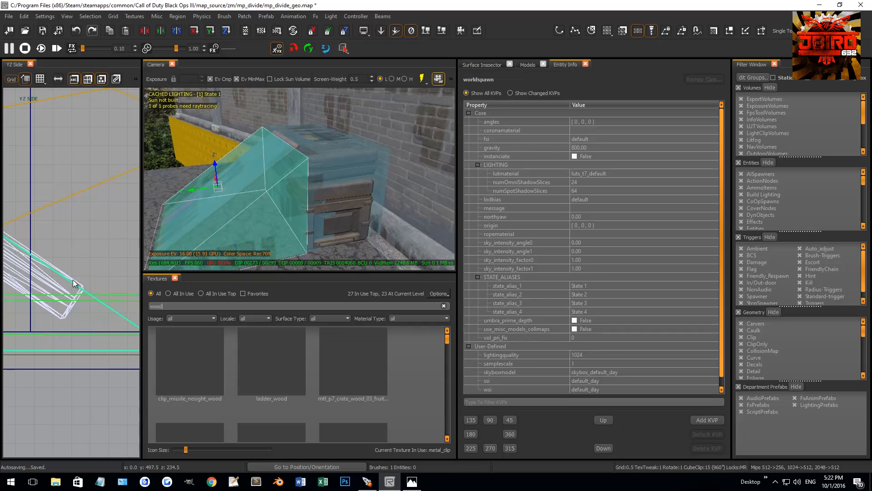
scroll(274, 379, "down", 2)
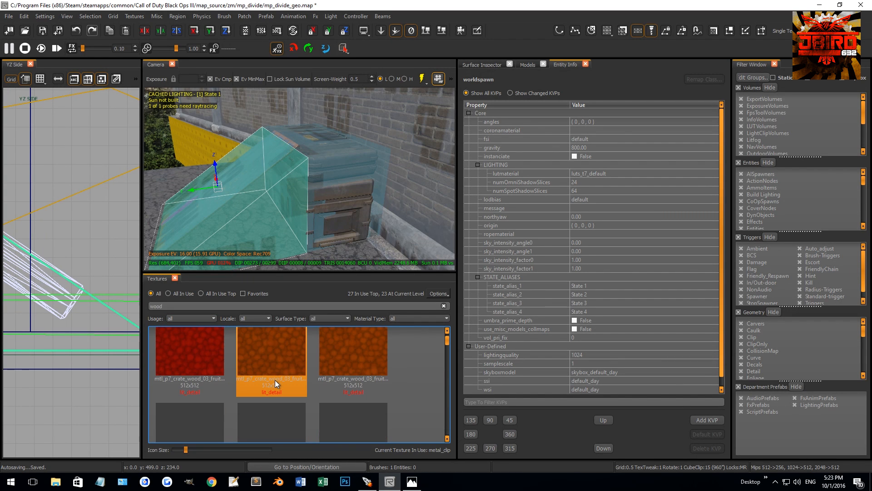
scroll(274, 379, "down", 5)
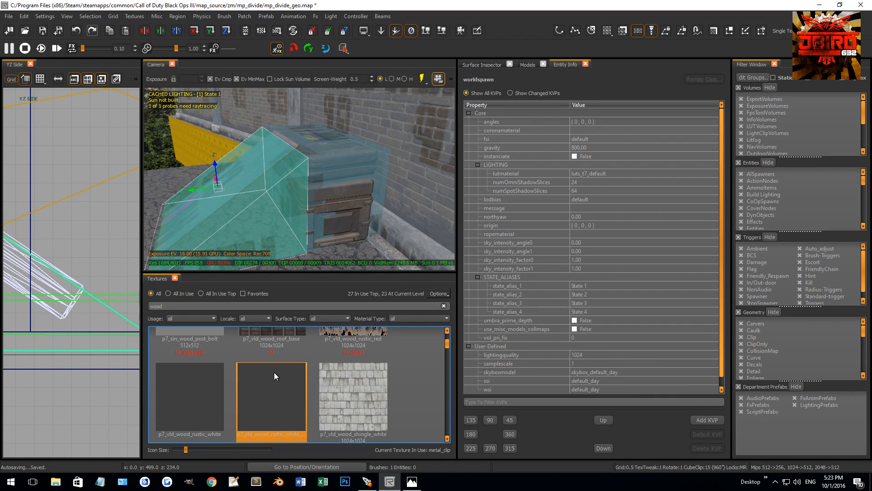
left_click_drag(255, 306, 44, 276)
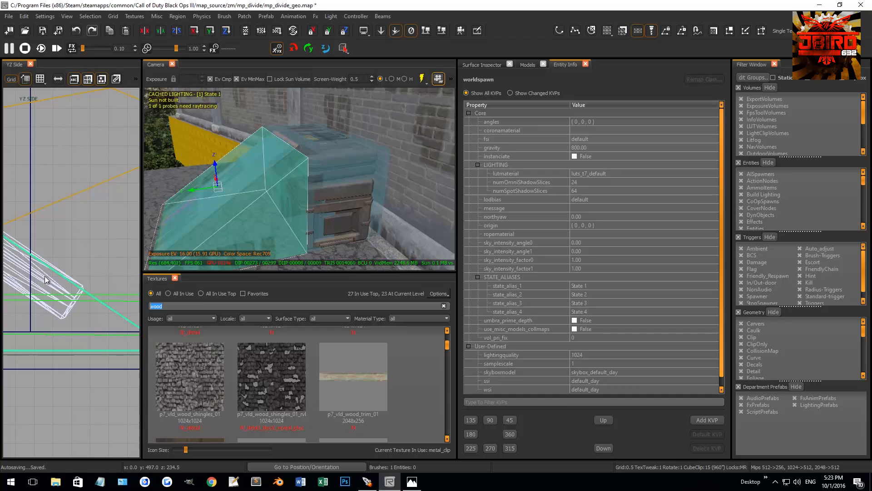
type("clip")
scroll(291, 378, "down", 2)
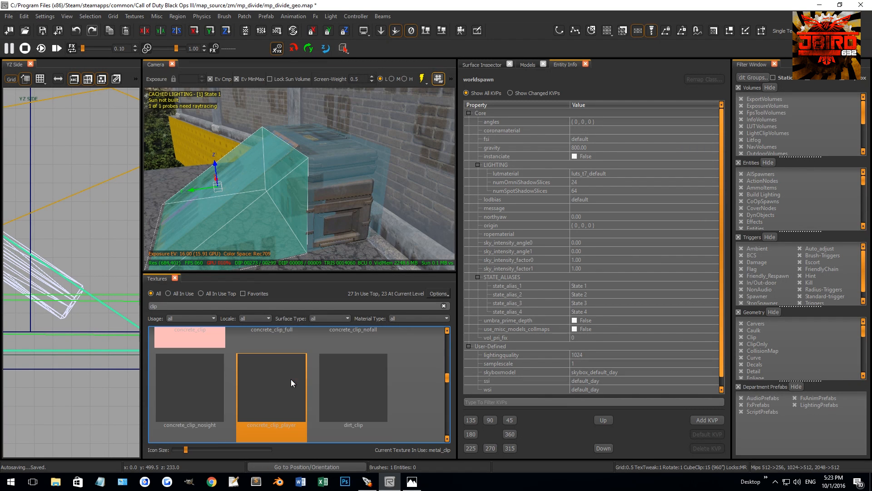
scroll(290, 377, "down", 5)
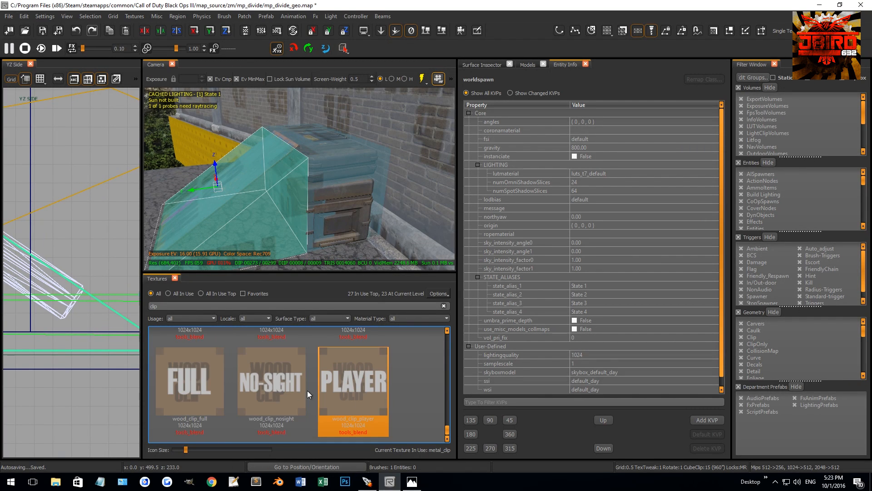
left_click(367, 408)
Narrow the wood_clip wedge along X in the top view to match the plywood ramp's width.
key("ctrl+Tab")
scroll(83, 314, "down", 10)
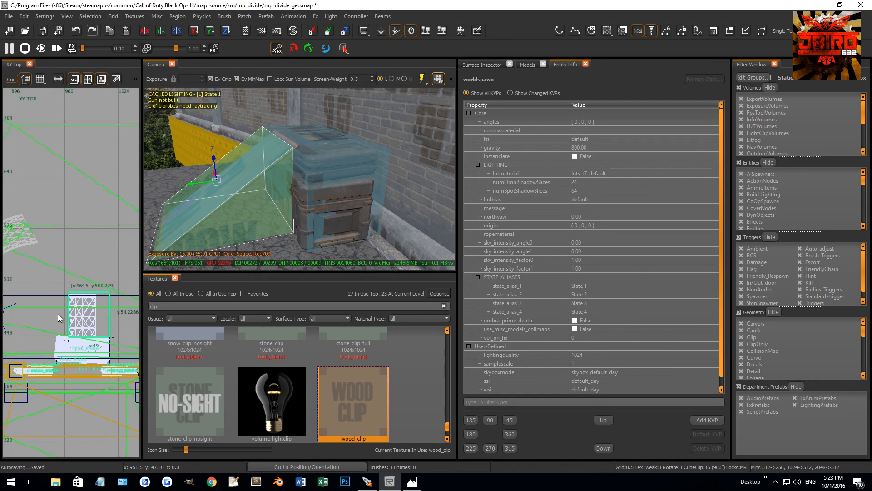
scroll(63, 315, "up", 6)
scroll(69, 315, "down", 5)
right_click_drag(82, 316, 7, 297)
mouse_move(96, 317)
left_mouse_down()
mouse_move(72, 317)
mouse_move(68, 305)
left_mouse_up()
scroll(67, 303, "up", 4)
scroll(67, 303, "up", 3)
key("Escape")
Select the clip brush covering the broken wall and split it along one ragged brick edge in the front view.
right_click_drag(252, 217, 287, 173)
left_click(285, 173, "shift")
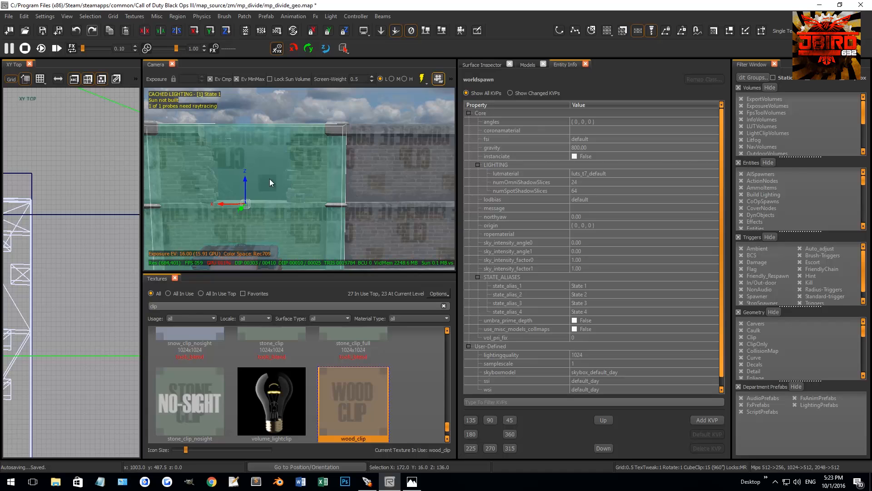
scroll(65, 214, "down", 8)
key("ctrl+Tab")
key("ctrl+Tab")
scroll(108, 235, "up", 5)
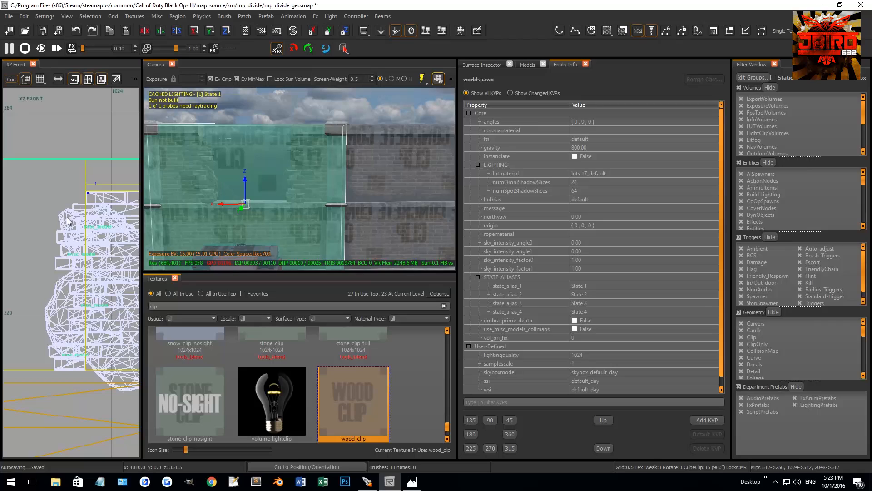
left_click(47, 354)
key("shift+Return")
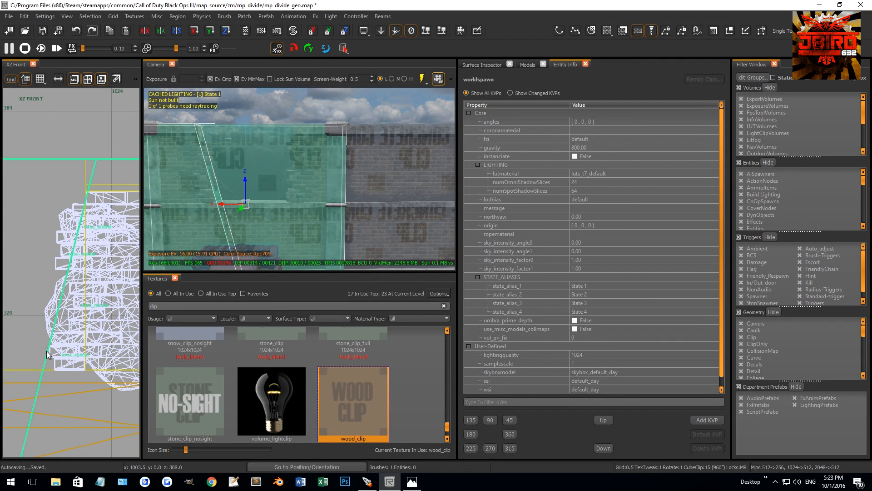
Split the wall clip brush along the opposite ragged brick edge of the opening in the front view.
scroll(48, 354, "down", 5)
right_click_drag(47, 346, 104, 325)
scroll(51, 309, "up", 4)
left_click(65, 242)
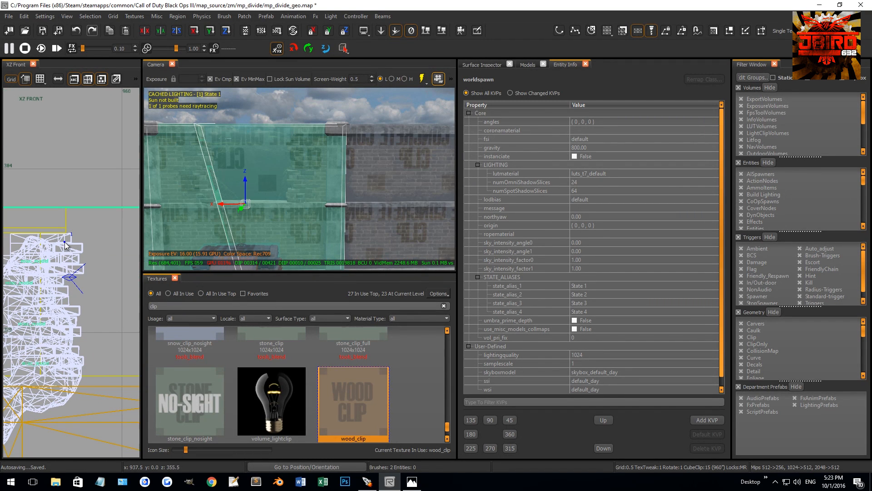
left_click(77, 354)
key("shift+Return")
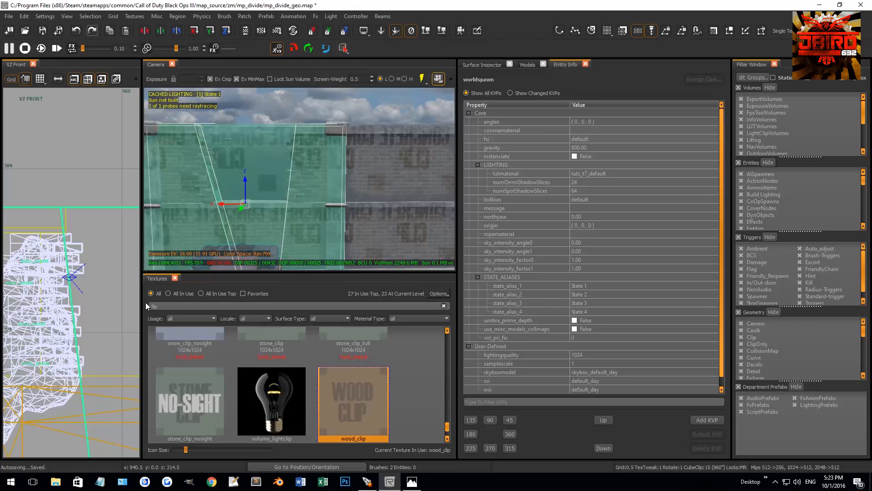
Select the middle clip piece and lower its top face to the sill of the wall opening.
key("Escape")
left_click(244, 170, "shift")
scroll(88, 251, "down", 4)
right_click_drag(88, 252, 30, 232)
left_click_drag(63, 194, 61, 259)
right_click_drag(49, 252, 73, 224)
scroll(47, 249, "up", 2)
scroll(47, 260, "up", 8)
left_click_drag(63, 272, 65, 282)
key("Escape")
Check the wall around the opening in the camera view and save the map.
right_click_drag(282, 200, 379, 151)
right_click_drag(319, 170, 323, 170)
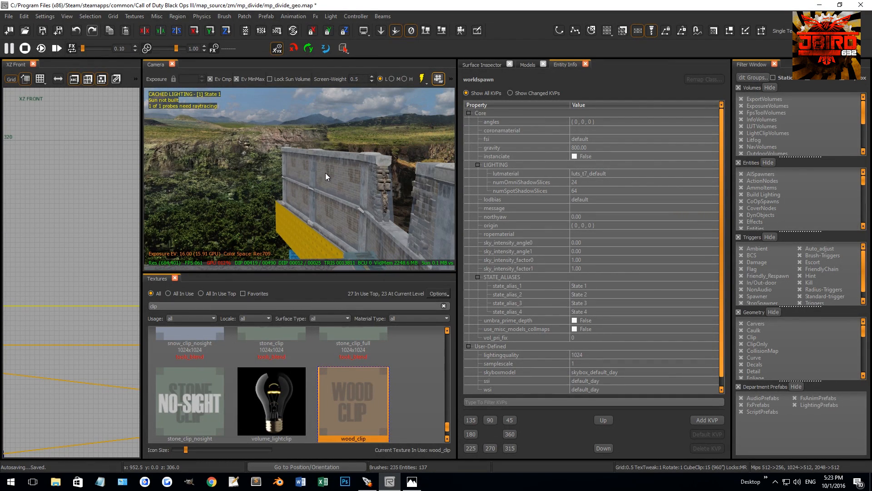
mouse_move(376, 191)
right_mouse_down()
mouse_move(377, 207)
mouse_move(347, 206)
mouse_move(340, 188)
right_mouse_up()
key("ctrl+s")
Select the ground terrain patch by the ramp and extend its outer edge vertices into a new section along the wall.
left_click(248, 192, "shift")
scroll(114, 229, "down", 10)
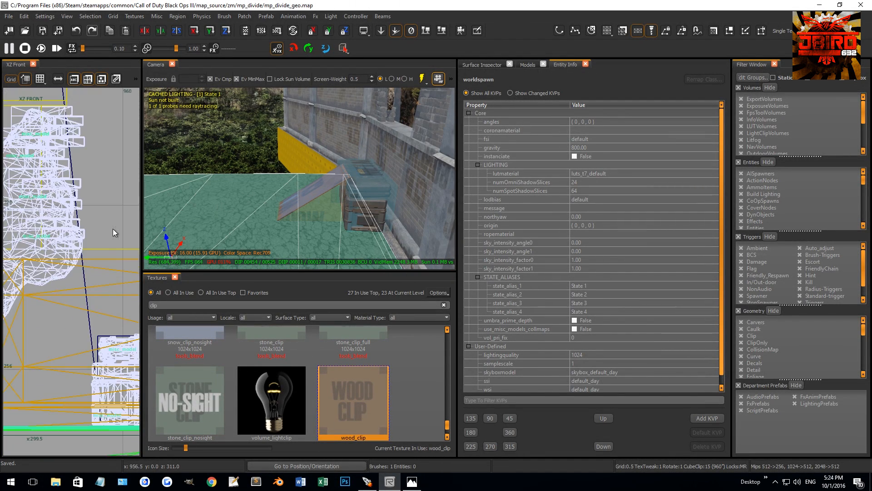
scroll(75, 230, "down", 5)
key("ctrl+Tab")
key("ctrl+Tab")
key("ctrl+Tab")
key("ctrl+Tab")
key("ctrl+Tab")
mouse_move(93, 255)
right_mouse_down()
mouse_move(63, 261)
mouse_move(63, 236)
right_mouse_up()
key("v")
left_click_drag(65, 217, 6, 285)
right_click_drag(35, 283, 47, 282)
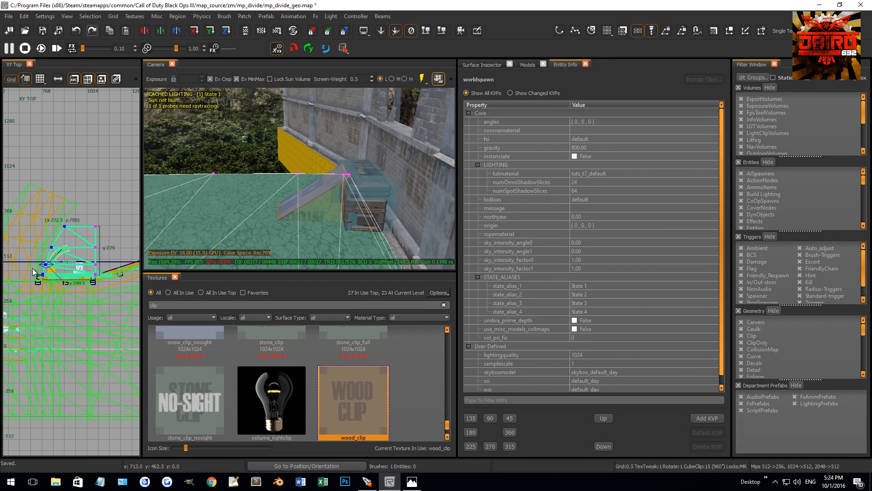
scroll(35, 257, "down", 2)
mouse_move(36, 252)
left_mouse_down()
mouse_move(109, 257)
mouse_move(91, 281)
mouse_move(116, 279)
left_mouse_up()
scroll(79, 283, "up", 5)
scroll(81, 276, "up", 1)
scroll(114, 280, "up", 5)
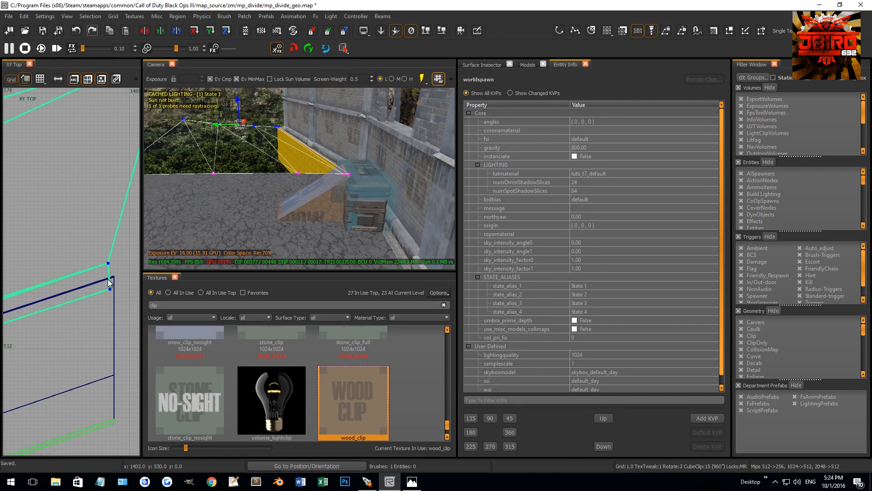
Fit the new ground section's vertices to the wall's far end in the top view and invert the patch.
scroll(100, 258, "down", 6)
mouse_move(94, 211)
left_mouse_down()
mouse_move(108, 240)
mouse_move(90, 257)
left_mouse_up()
scroll(84, 217, "down", 1)
scroll(85, 218, "down", 3)
left_click_drag(92, 159, 109, 212)
left_click_drag(109, 212, 89, 228)
left_click_drag(120, 139, 130, 160)
right_click_drag(96, 172, 79, 174)
left_click_drag(78, 173, 19, 200)
key("ctrl+i")
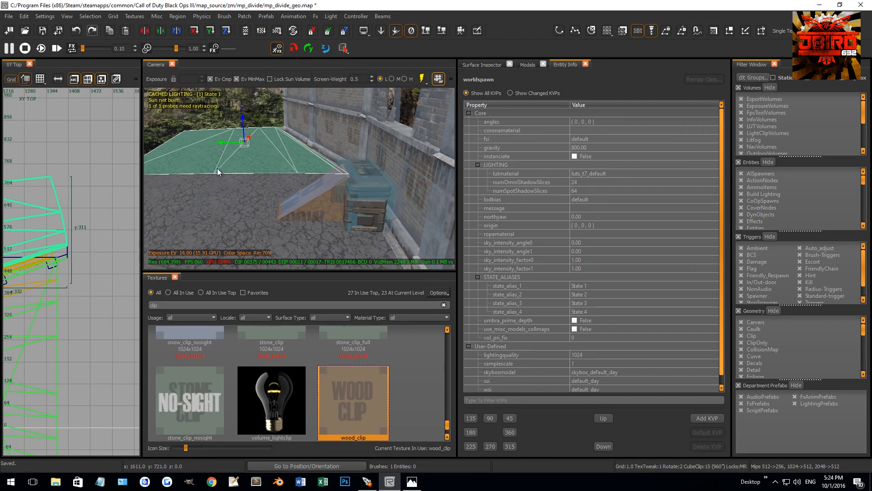
key("Escape")
Turn off the display of Clip geometry in the geometry filters.
mouse_move(280, 187)
right_mouse_down()
mouse_move(280, 198)
mouse_move(227, 198)
right_mouse_up()
mouse_move(309, 174)
right_mouse_down()
mouse_move(291, 182)
mouse_move(308, 174)
mouse_move(291, 173)
mouse_move(304, 174)
right_mouse_up()
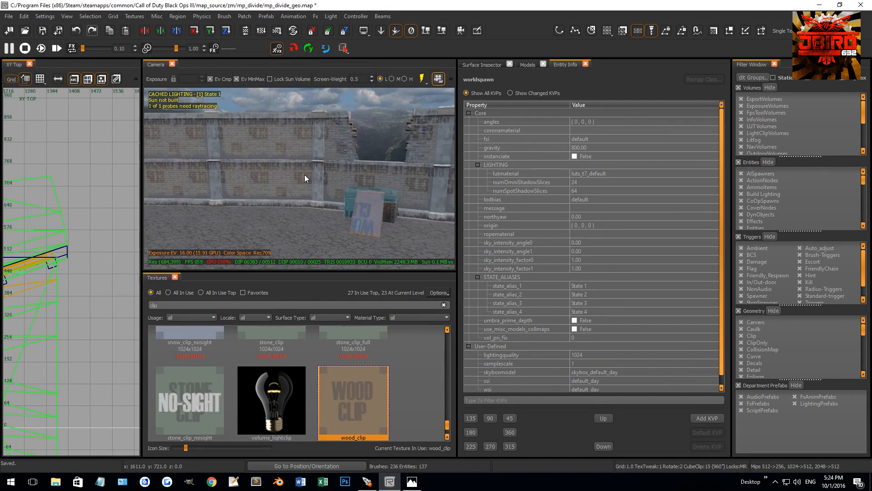
left_click(740, 336)
Select the wall brush behind the broken bricks beside the opening and shorten its pillar end in the top view.
mouse_move(300, 179)
right_mouse_down()
mouse_move(345, 179)
mouse_move(291, 180)
mouse_move(317, 197)
mouse_move(305, 202)
mouse_move(359, 191)
mouse_move(308, 202)
mouse_move(313, 196)
mouse_move(301, 212)
mouse_move(311, 215)
mouse_move(320, 194)
mouse_move(315, 203)
right_mouse_up()
left_click(302, 211, "shift")
left_click(395, 140, "shift")
left_click(190, 164, "shift")
mouse_move(190, 165)
right_mouse_down()
mouse_move(254, 171)
mouse_move(290, 135)
right_mouse_up()
key("Escape")
left_click(360, 146, "shift")
scroll(83, 225, "down", 6)
scroll(83, 224, "up", 10)
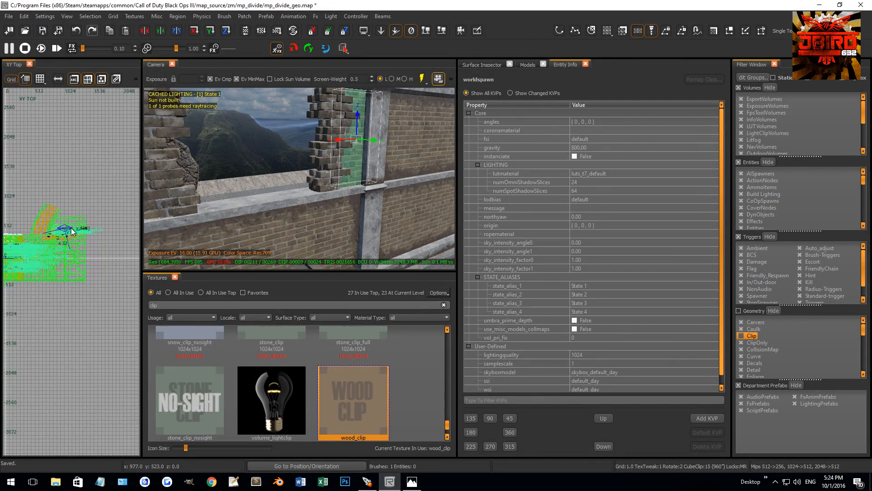
scroll(70, 239, "down", 6)
scroll(36, 238, "up", 3)
scroll(35, 238, "down", 6)
scroll(52, 244, "up", 4)
scroll(32, 234, "up", 4)
scroll(33, 232, "up", 3)
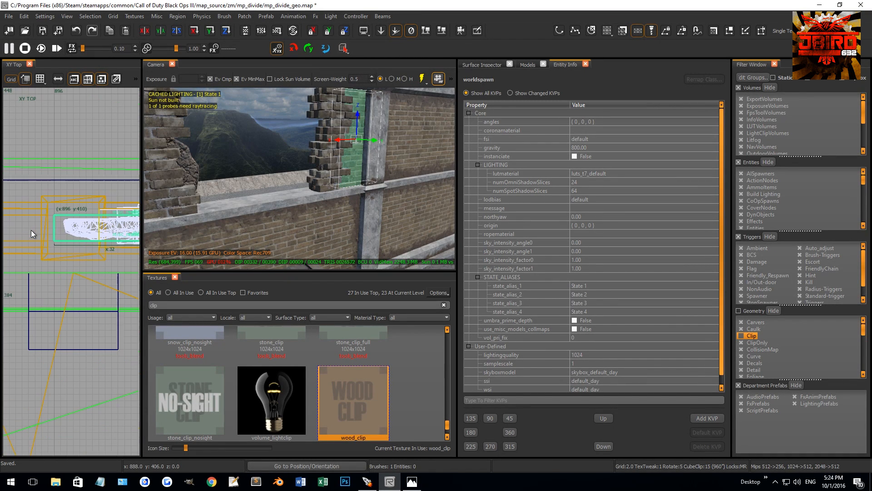
mouse_move(37, 230)
left_mouse_down()
mouse_move(99, 225)
mouse_move(82, 227)
left_mouse_up()
scroll(56, 229, "up", 1)
scroll(114, 224, "up", 4)
Select the wall faces on both sides of the opening and along its sill, and convert the faces to terrain.
key("Escape")
left_click(361, 159, "ctrl+shift")
right_click_drag(361, 160, 249, 175)
left_click(249, 175, "ctrl+shift")
left_click(334, 193, "ctrl+shift")
right_click_drag(336, 194, 394, 166)
left_click(394, 167, "ctrl+shift")
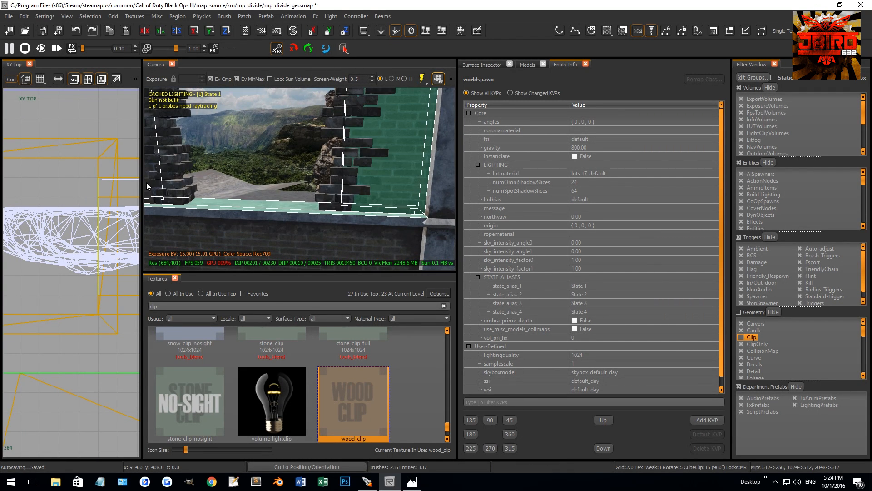
right_click_drag(144, 187, 288, 142)
left_click(250, 151, "ctrl+shift")
left_click(261, 162, "ctrl+shift")
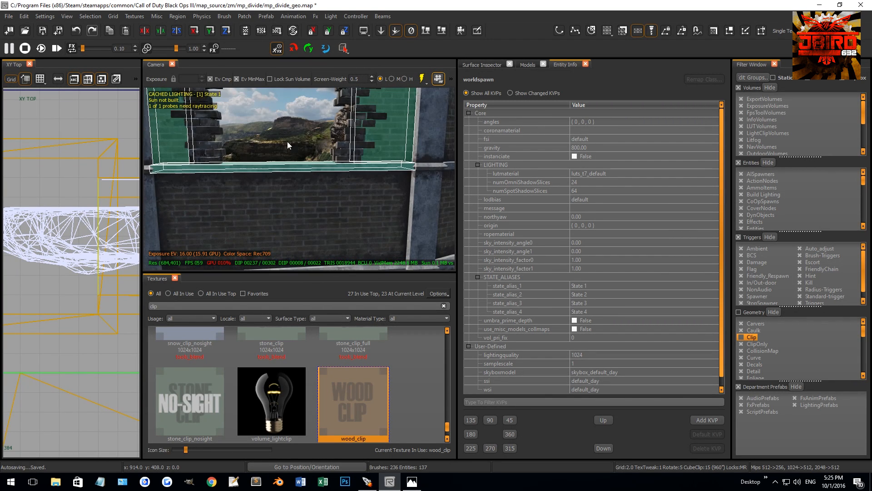
left_click(246, 17)
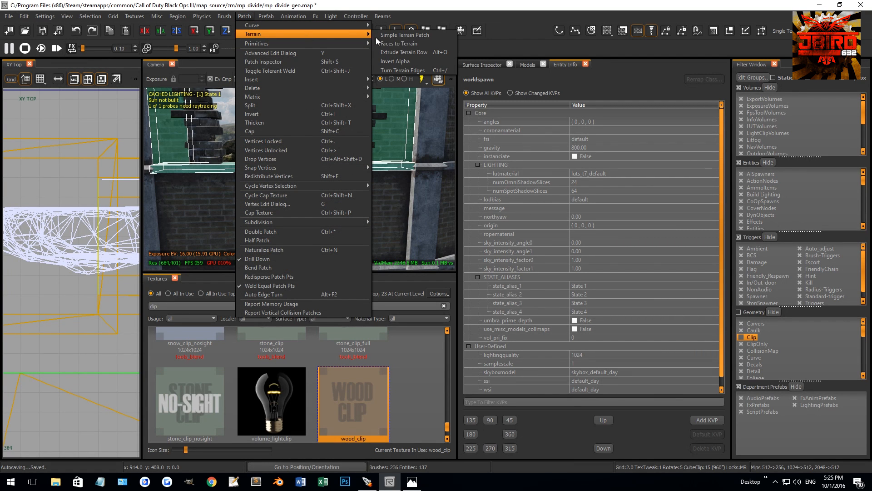
left_click(403, 44)
key("v")
scroll(77, 208, "down", 4)
key("ctrl+Tab")
scroll(78, 205, "down", 5)
scroll(83, 206, "up", 1)
right_click_drag(83, 204, 75, 207)
scroll(82, 233, "up", 5)
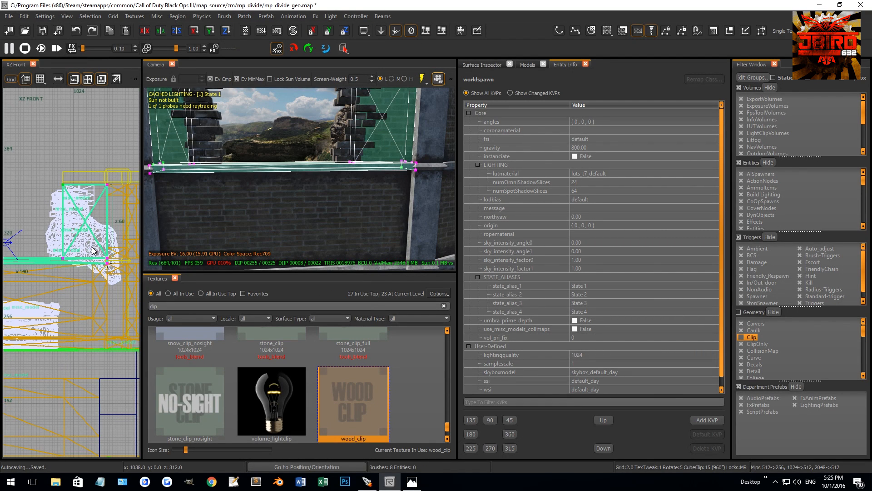
key("v")
List all textures in use without a name filter and apply t7_mud_sludge_wet_01_reveal to the converted wall and sill terrain.
left_click(183, 294)
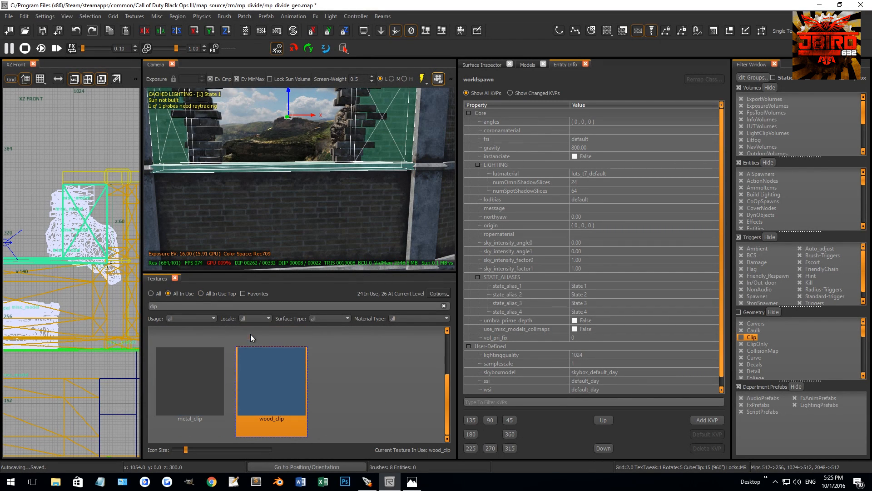
left_click_drag(172, 307, 94, 307)
key("BackSpace")
scroll(314, 385, "down", 1)
scroll(313, 385, "up", 3)
left_click(291, 397)
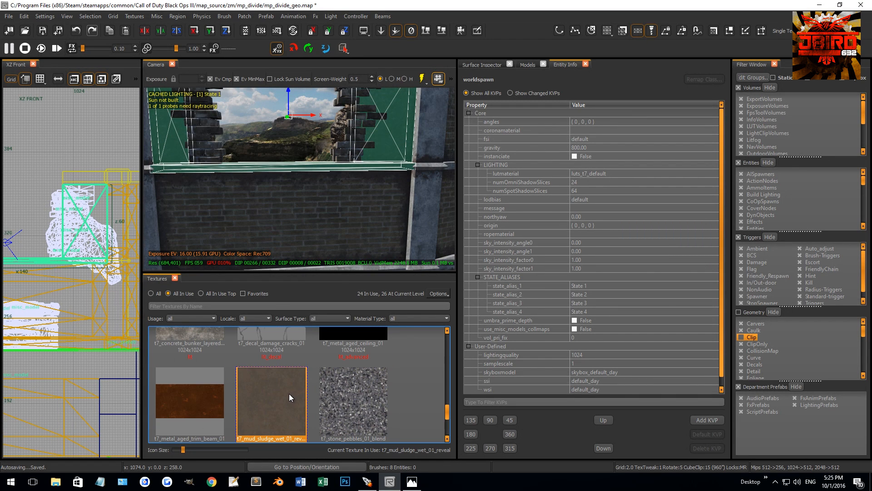
Adjust the terrain vertices along the sill beneath the opening, at the foot of the broken brick edges.
scroll(87, 310, "down", 3)
key("v")
scroll(85, 233, "up", 2)
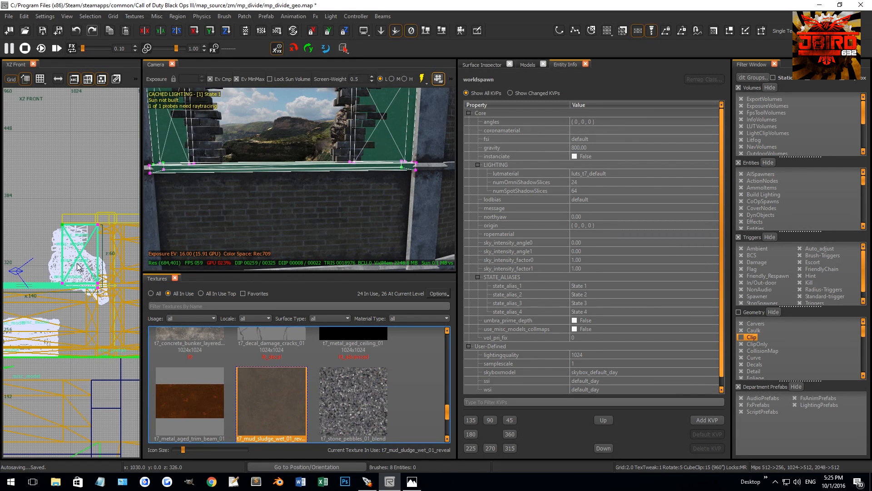
right_click_drag(77, 264, 81, 266)
right_click_drag(409, 166, 328, 205)
left_click(416, 169)
left_click(200, 199)
key("x")
left_click(283, 211)
left_click(373, 193)
key("x")
right_click_drag(210, 198, 301, 187)
left_click_drag(302, 187, 321, 197)
mouse_move(321, 198)
right_mouse_down()
mouse_move(261, 184)
mouse_move(408, 203)
mouse_move(372, 220)
mouse_move(294, 201)
right_mouse_up()
left_click_drag(328, 224, 331, 228)
key("BackSpace")
mouse_move(327, 229)
right_mouse_down()
mouse_move(291, 236)
mouse_move(325, 225)
mouse_move(318, 227)
right_mouse_up()
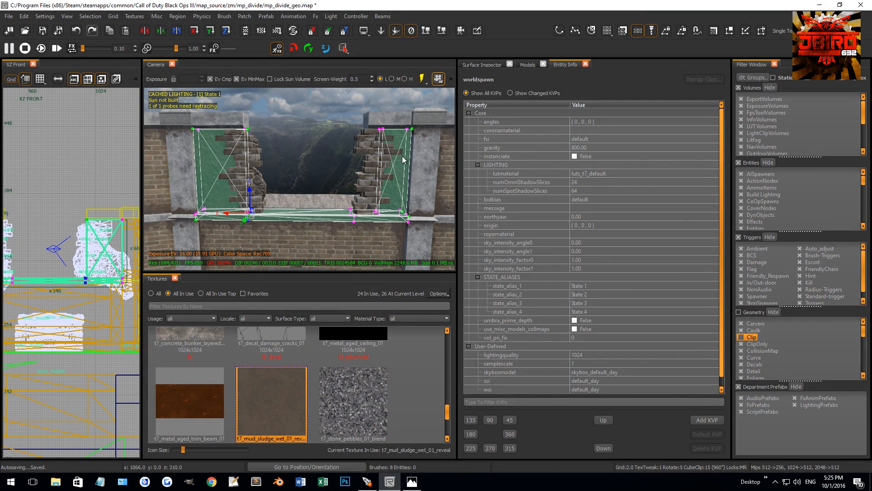
Select the terrain's outer vertices on both wall sides and along the sill's edge, and apply a vertex alpha of 0.
right_click_drag(116, 274, 108, 274)
left_click_drag(124, 196, 89, 304)
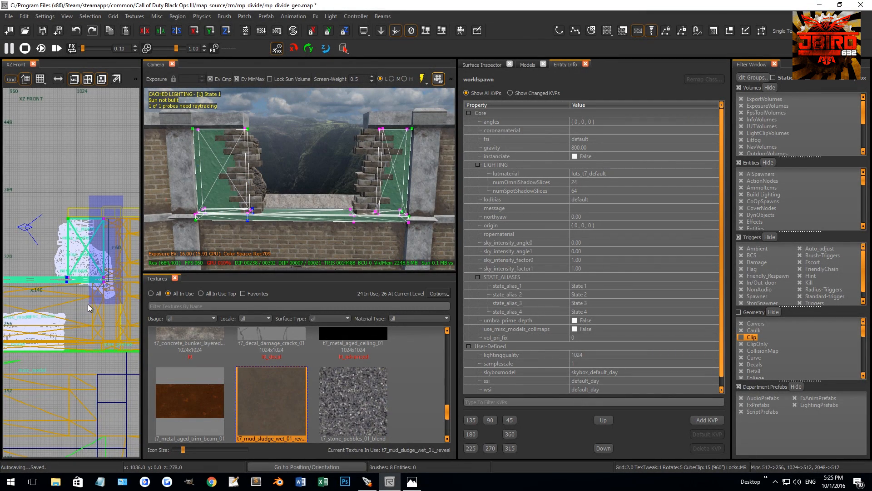
scroll(89, 304, "up", 4)
scroll(54, 280, "down", 4)
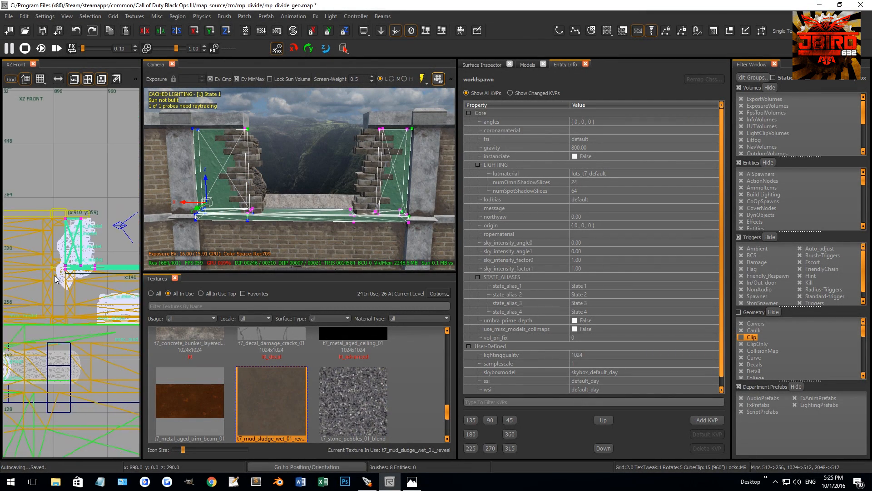
scroll(92, 280, "up", 4)
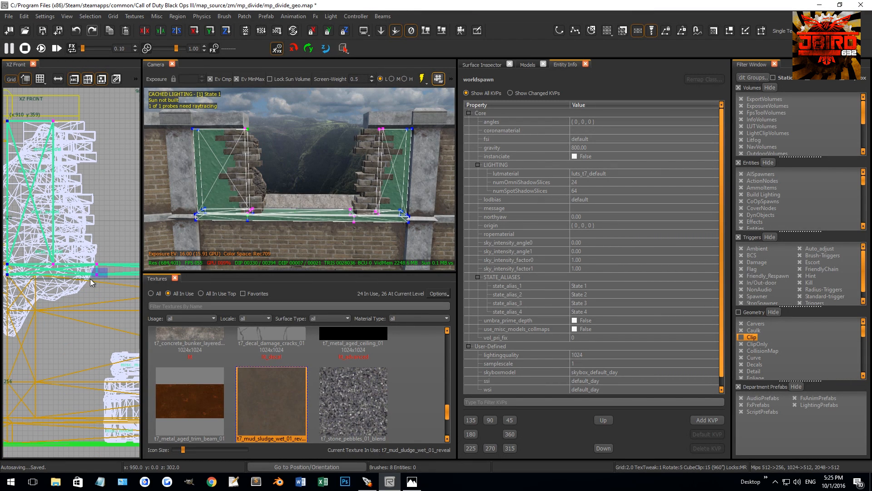
scroll(292, 239, "up", 3)
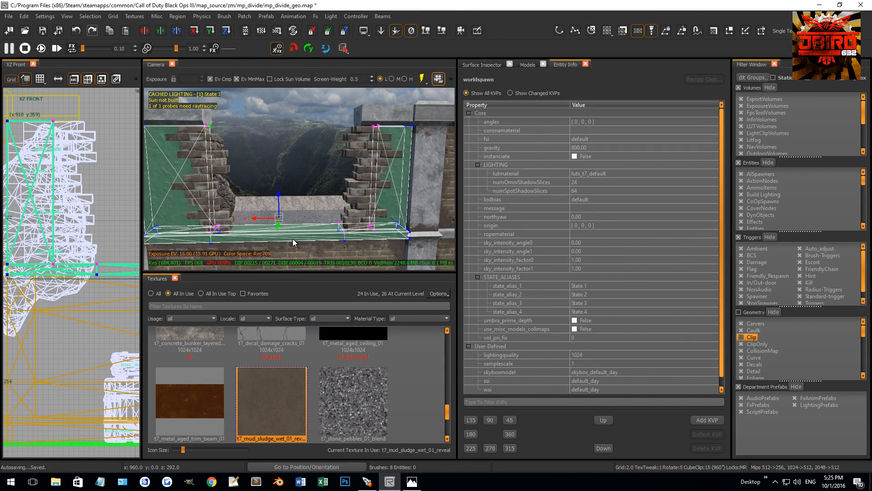
scroll(295, 241, "down", 3)
key("g")
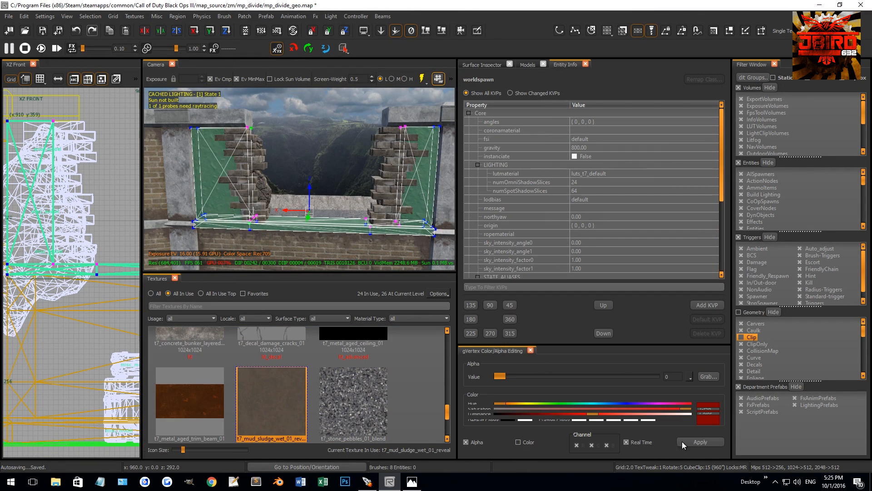
left_click(702, 442)
scroll(351, 238, "down", 2)
key("g")
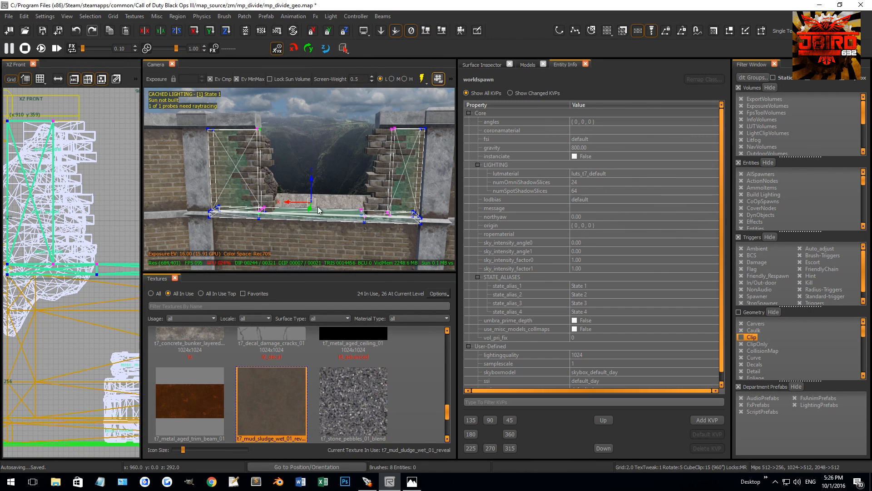
Leave vertex editing and apply natural patch texturing to the wall and sill terrain.
right_click(88, 231)
left_click(130, 295)
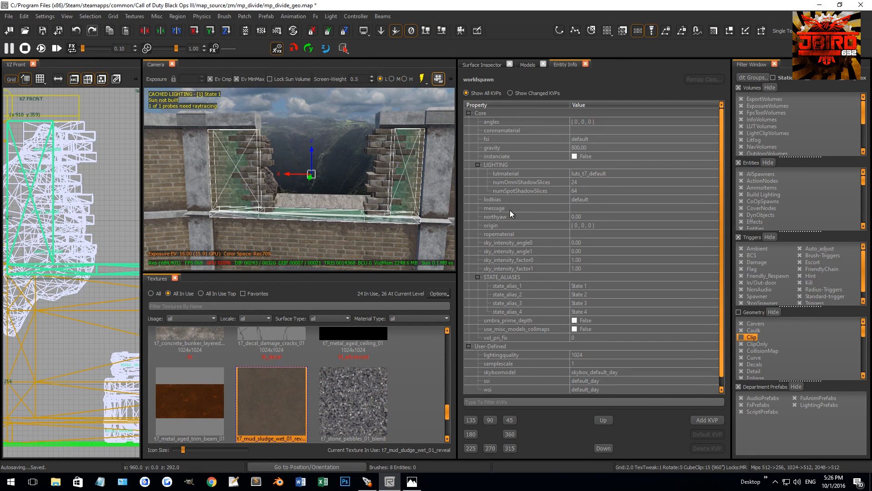
key("s")
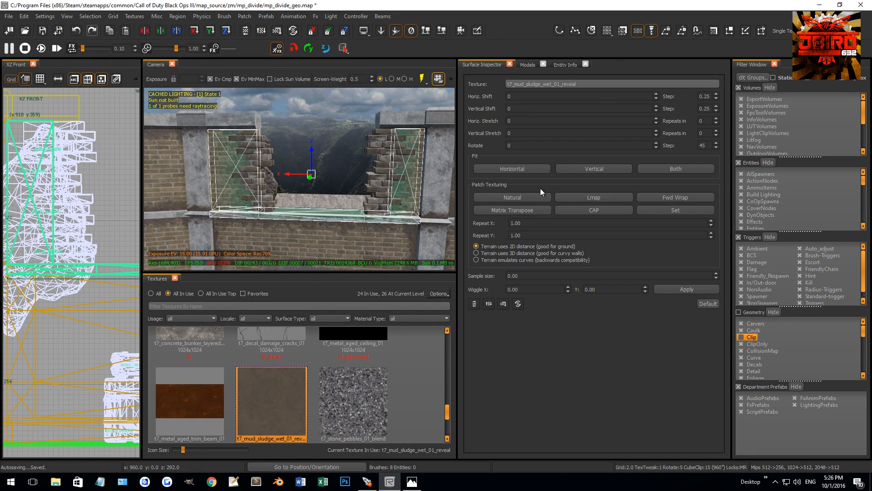
left_click(539, 196)
key("Escape")
Select vertices of the sill terrain between the two broken brick edges and set their vertex alpha to 102.
right_click_drag(335, 174, 382, 190)
left_click(323, 202, "shift")
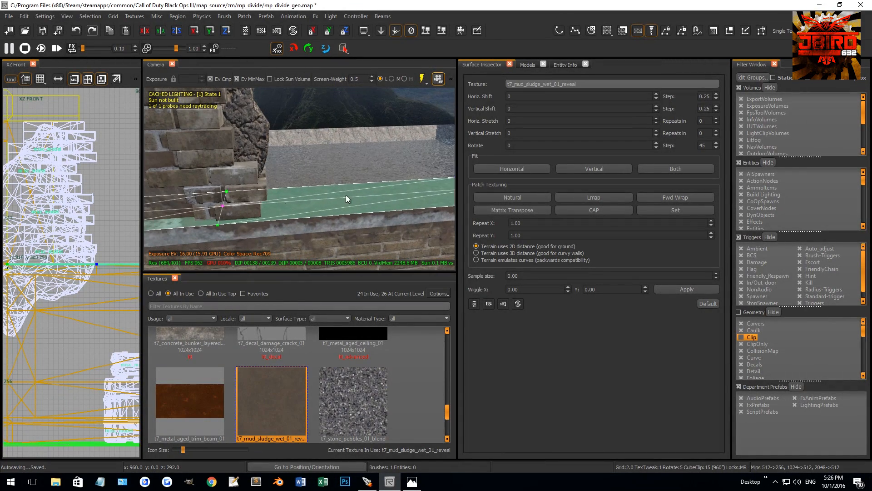
left_click(233, 214)
right_click_drag(273, 205, 323, 247)
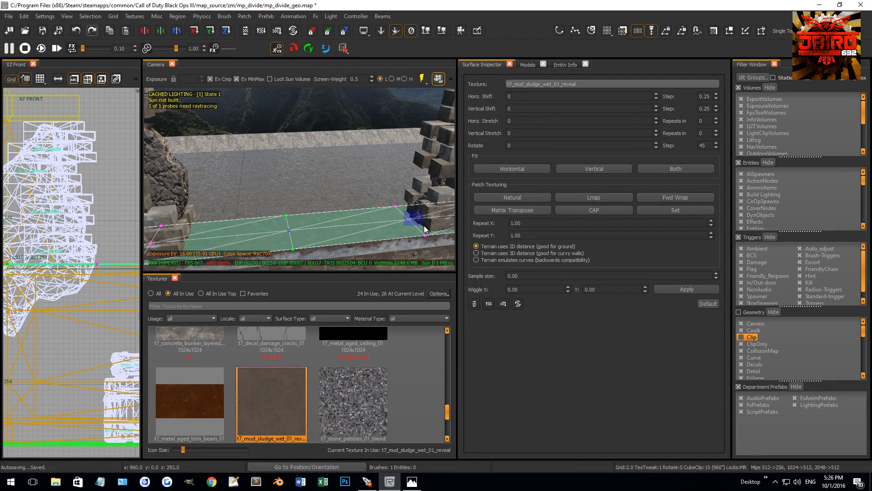
right_click_drag(156, 245, 193, 245)
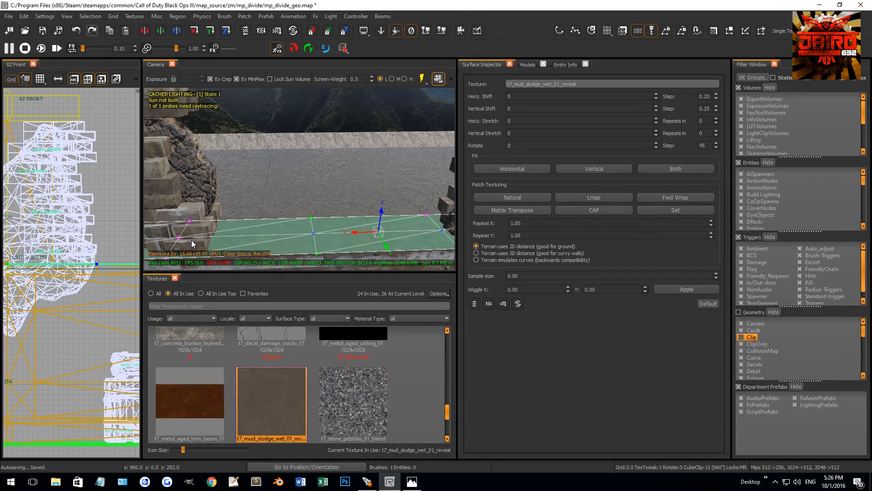
mouse_move(427, 240)
right_mouse_down()
mouse_move(443, 239)
mouse_move(432, 236)
right_mouse_up()
key("g")
left_click_drag(506, 379, 563, 373)
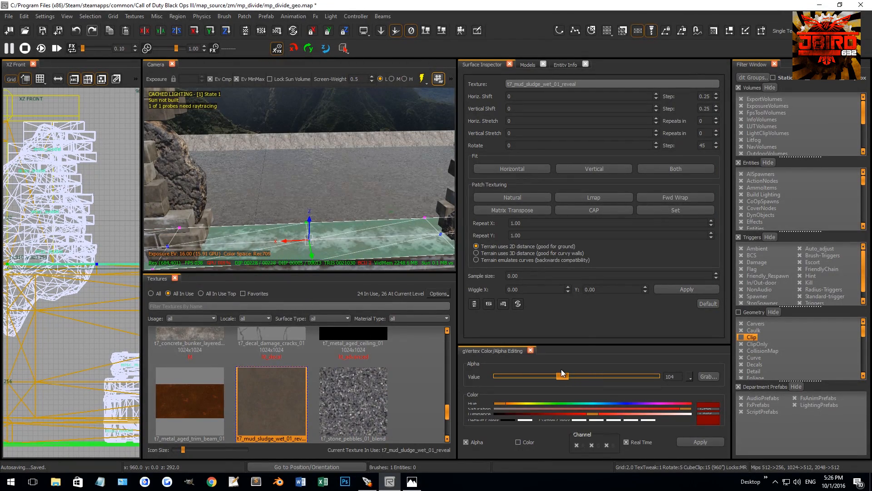
key("Escape")
Search the model library for "brick" and place a p7_brick_broken_worn_dirty_pile_03_brown model on the ground beside the crates.
mouse_move(330, 207)
right_mouse_down()
mouse_move(364, 210)
mouse_move(314, 205)
mouse_move(317, 183)
mouse_move(330, 184)
mouse_move(322, 179)
right_mouse_up()
left_click(528, 64)
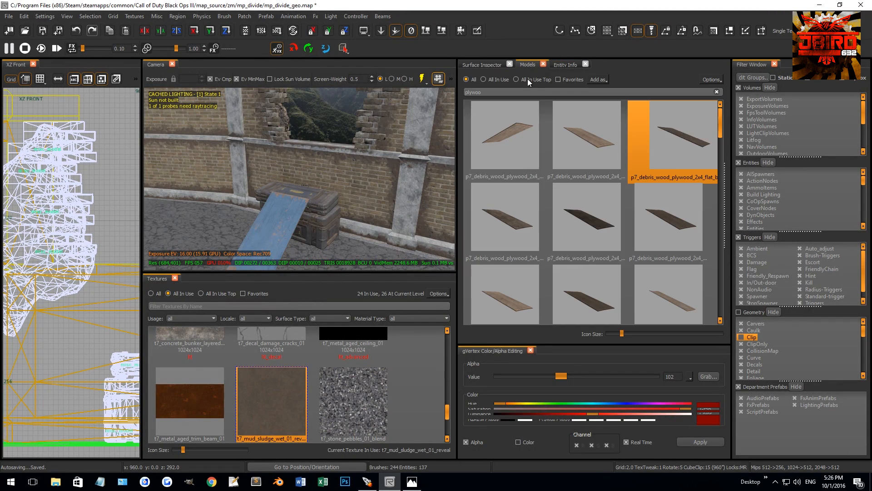
type("bricks")
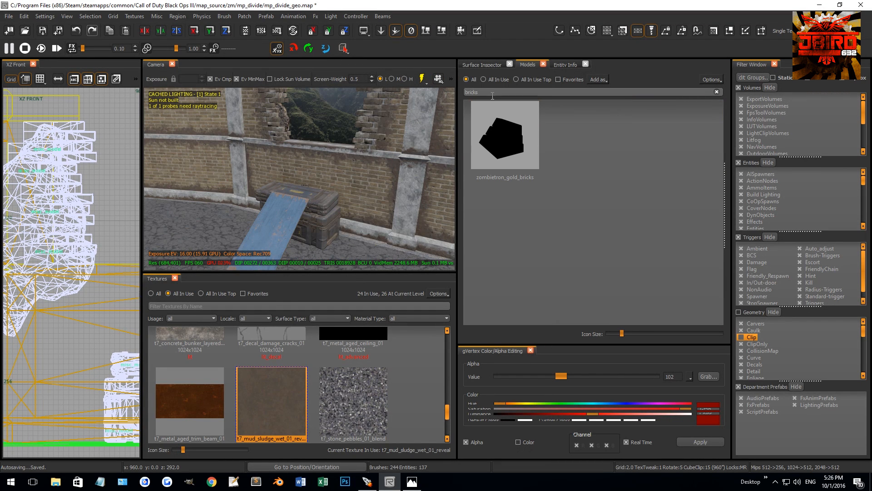
key("BackSpace")
scroll(574, 200, "down", 1)
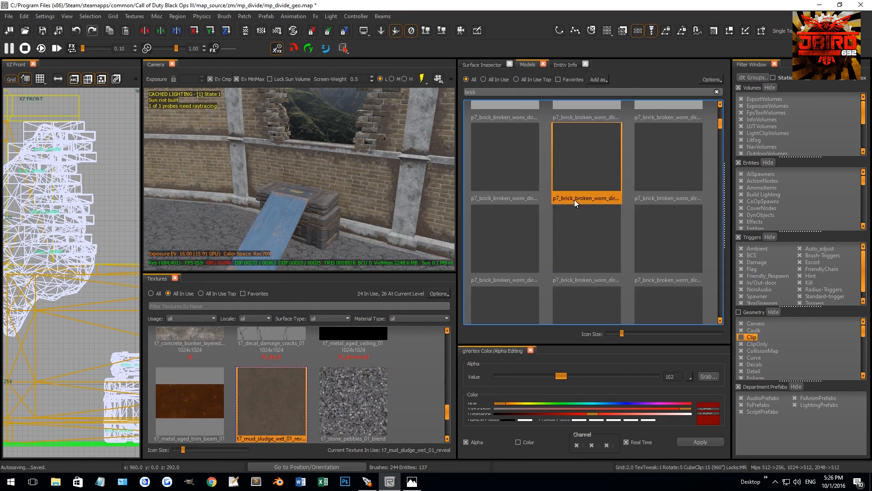
left_click(559, 193)
left_click_drag(369, 259, 370, 258)
right_click_drag(370, 258, 381, 184)
left_click(380, 184, "shift")
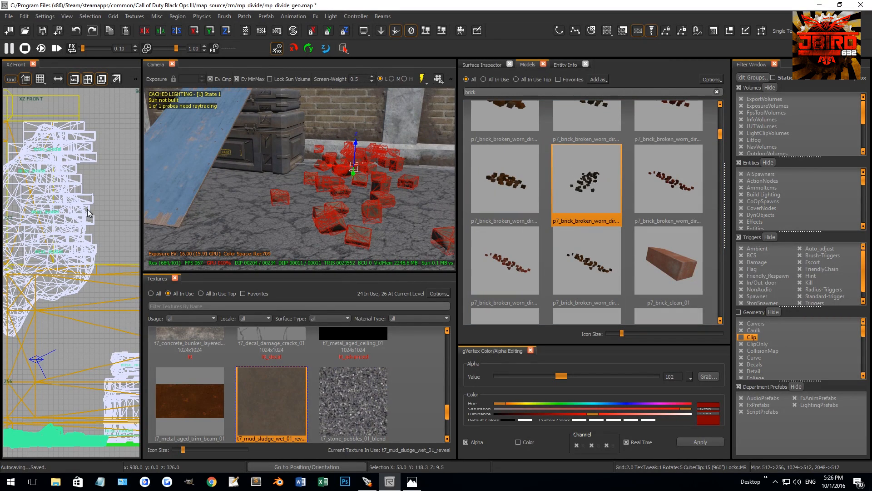
Turn the brick pile in the top view to fit the ground next to the crates.
scroll(89, 213, "down", 8)
key("ctrl+Tab")
key("ctrl+Tab")
key("ctrl+Tab")
key("ctrl+Tab")
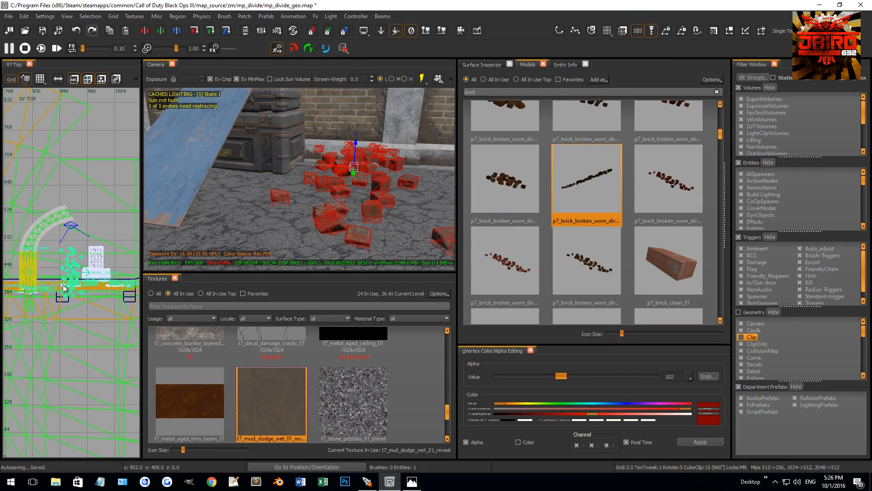
key("ctrl+Tab")
scroll(64, 287, "up", 3)
key("3")
key("r")
mouse_move(81, 268)
left_mouse_down()
mouse_move(104, 241)
mouse_move(76, 256)
left_mouse_up()
key("r")
key("1")
key("Escape")
Reselect the brick pile, rotate it further and spread it around the base of the crates in the top view.
right_click_drag(195, 228, 306, 209)
left_click(306, 208, "shift")
key("2")
key("r")
left_click_drag(78, 270, 124, 255)
key("r")
right_click_drag(124, 255, 92, 256)
left_click_drag(90, 255, 100, 261)
key("r")
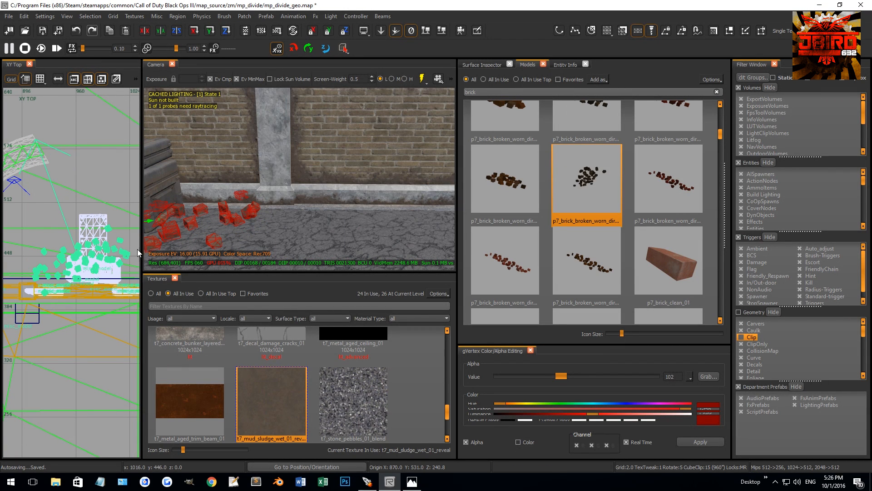
Duplicate the brick pile and rotate the copy to scatter more bricks around the crates.
right_click_drag(74, 264, 38, 265)
key("space")
key("r")
left_click_drag(44, 266, 114, 280)
key("r")
key("Escape")
Select a brick pile in front of the crates and set its modelscale to 0.5.
right_click_drag(266, 232, 214, 216)
left_click(230, 213, "shift")
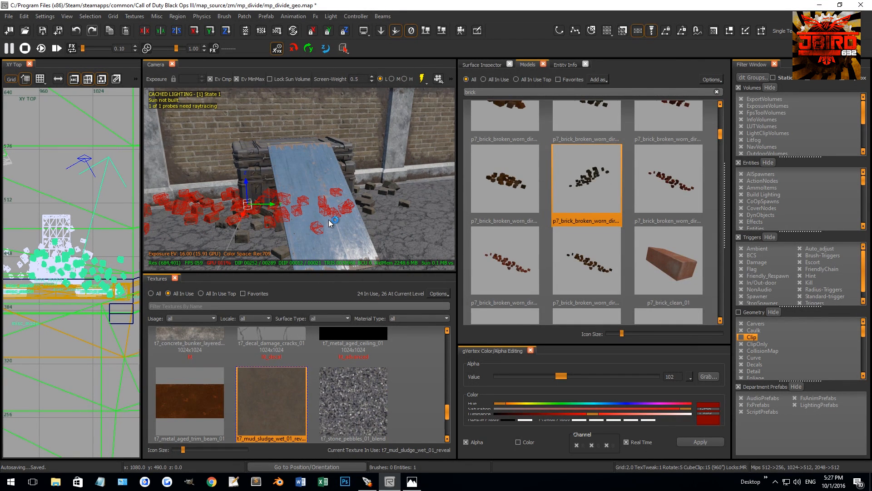
key("n")
left_click(590, 260)
type("0.")
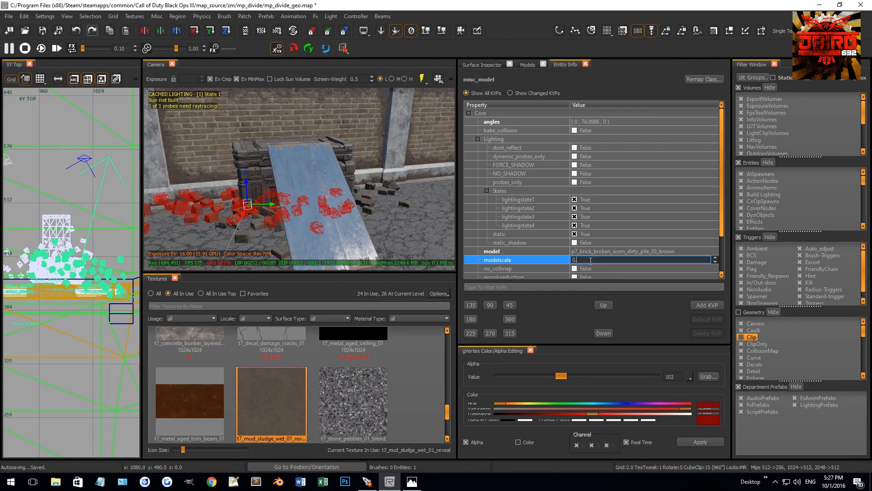
type("5")
key("Return")
Move the half-size brick pile over the crates, rotate it to about 85 degrees and raise it above their lids.
right_click_drag(77, 280, 96, 273)
scroll(95, 274, "up", 2)
left_click_drag(128, 266, 104, 262)
key("r")
key("r")
left_click_drag(292, 181, 284, 113)
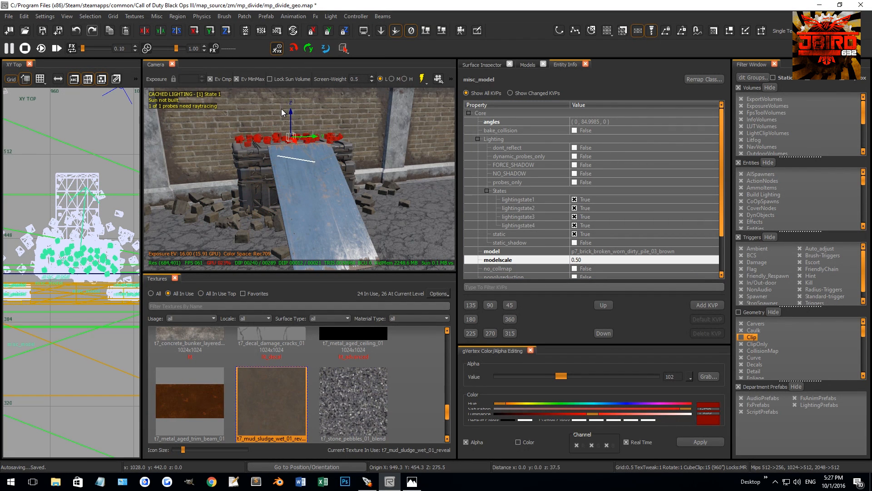
key("Escape")
Lower the half-size brick pile in the side view so its bricks rest on the crate lids.
right_click_drag(284, 113, 336, 137)
right_click_drag(264, 138, 255, 161)
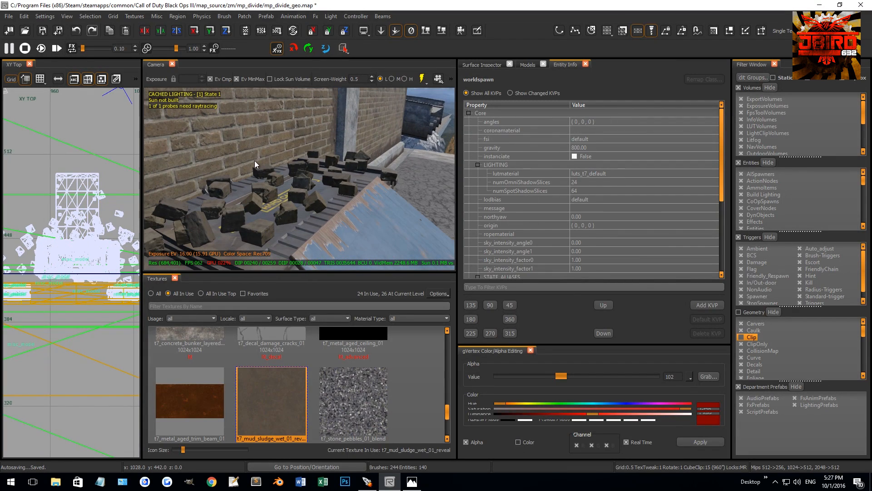
left_click(315, 203, "shift")
key("ctrl+Tab")
key("ctrl+Tab")
scroll(64, 279, "up", 8)
left_click_drag(78, 274, 81, 283)
key("Escape")
Nudge the half-size brick pile on the crates slightly toward the wall in the top view.
mouse_move(290, 195)
right_mouse_down()
mouse_move(273, 193)
mouse_move(290, 195)
right_mouse_up()
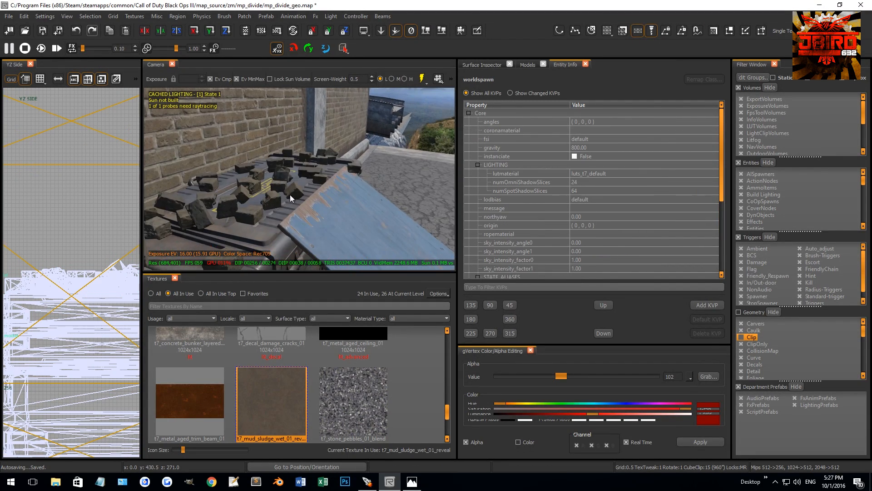
left_click(290, 195, "shift")
key("ctrl+Tab")
left_click_drag(71, 271, 71, 275)
key("Escape")
mouse_move(306, 203)
right_mouse_down()
mouse_move(277, 203)
mouse_move(306, 202)
right_mouse_up()
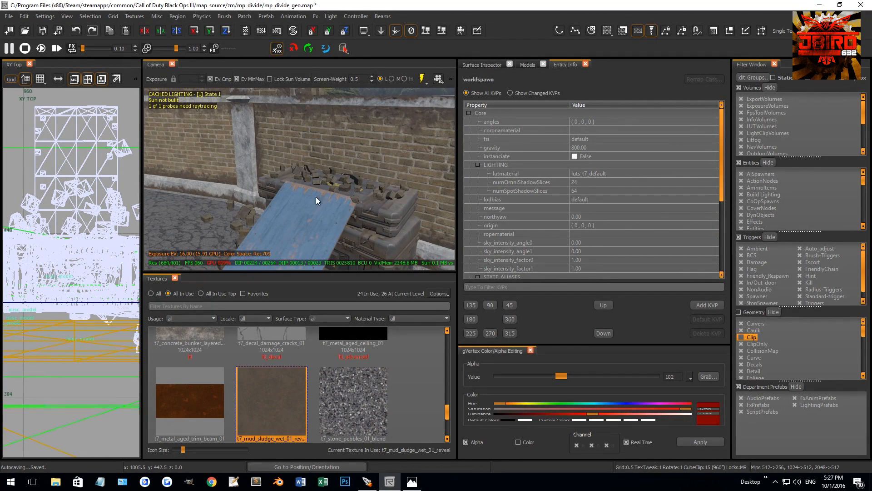
left_click(335, 188, "shift")
scroll(86, 263, "down", 3)
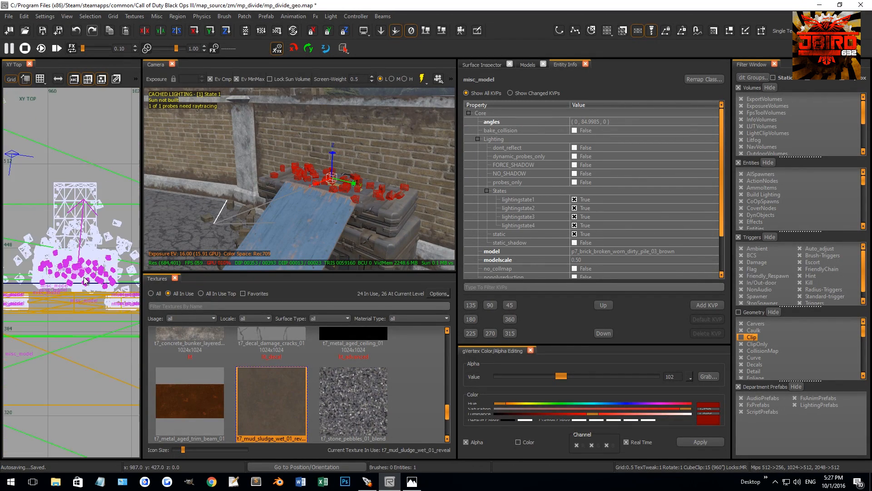
key("Escape")
Place a single broken brick model on the sill near the broken wall edge and lift it slightly.
right_click_drag(293, 195, 260, 201)
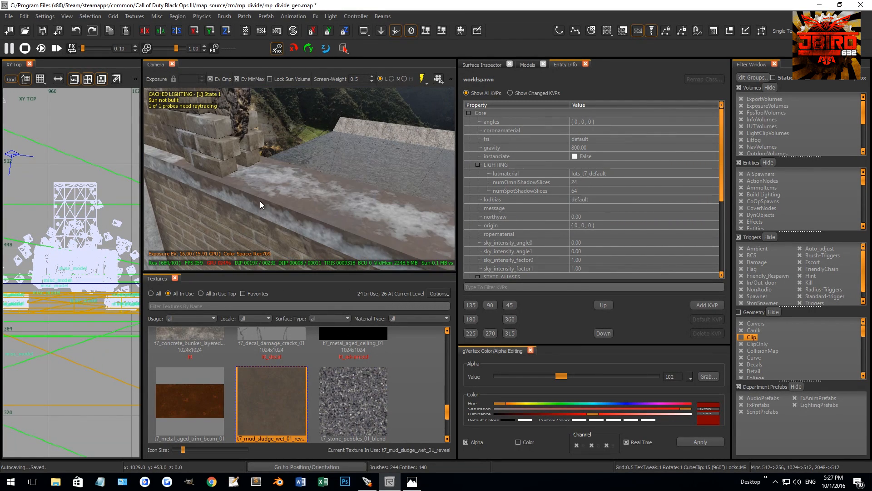
left_click(528, 64)
scroll(595, 210, "down", 3)
left_click_drag(577, 176, 260, 184)
left_click(584, 238)
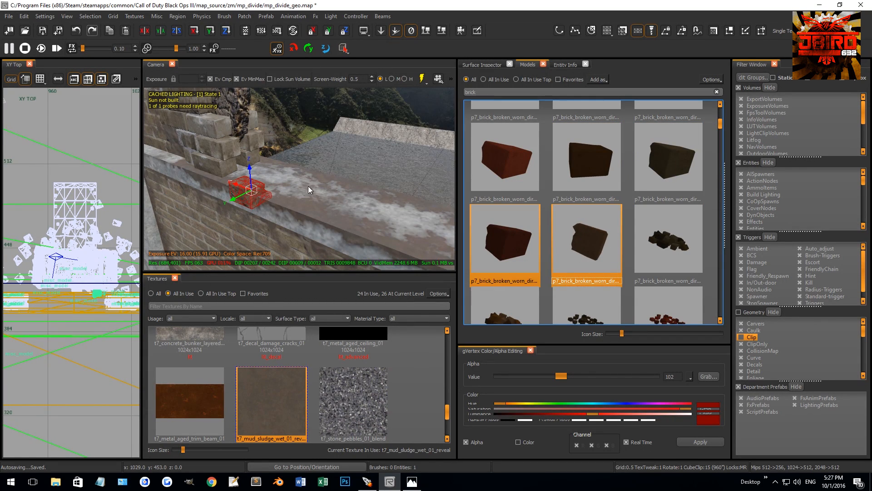
left_click_drag(251, 168, 255, 155)
Position the single brick on the sill in the front view and rotate it to stand on end.
key("ctrl+Tab")
key("ctrl+Tab")
key("ctrl+Tab")
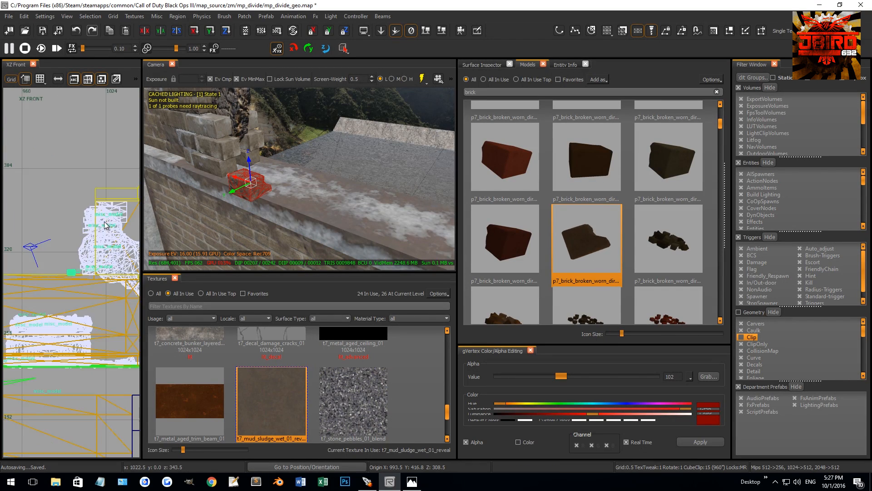
scroll(59, 277, "up", 4)
left_click_drag(80, 266, 71, 284)
key("r")
left_click_drag(75, 343, 72, 206)
scroll(40, 254, "down", 6)
key("Escape")
key("Escape")
Place a second broken brick model farther along the sill, beside the standing brick.
scroll(593, 234, "up", 3)
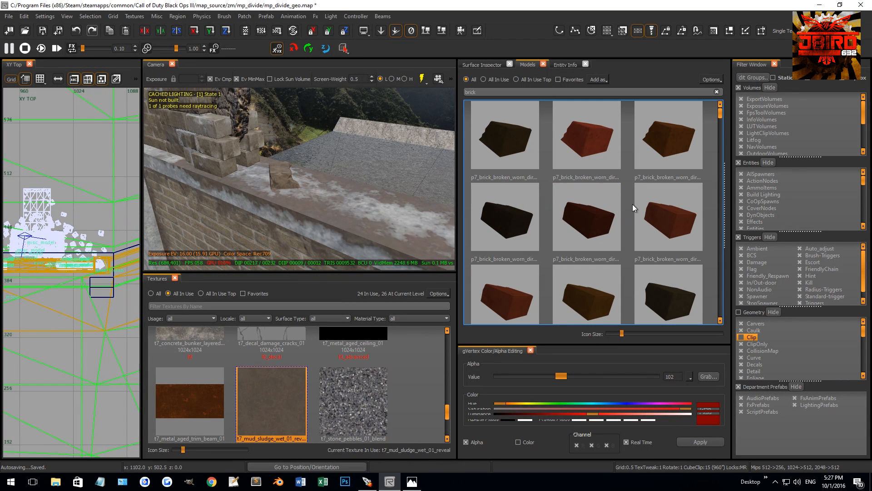
mouse_move(668, 136)
left_mouse_down()
mouse_move(308, 160)
mouse_move(337, 206)
mouse_move(327, 197)
left_mouse_up()
left_click(517, 137)
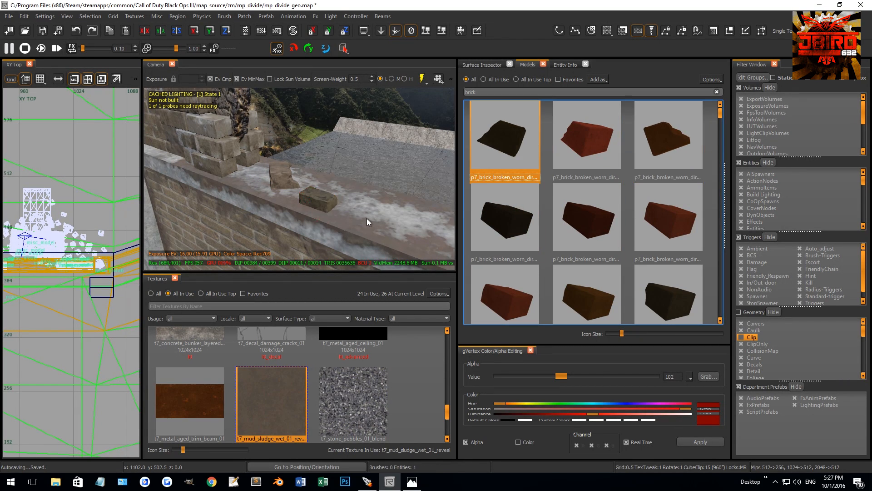
Rotate the second broken brick on the sill in the top view so it sits at a different angle from the standing brick.
left_click_drag(321, 178, 326, 169)
scroll(74, 268, "down", 5)
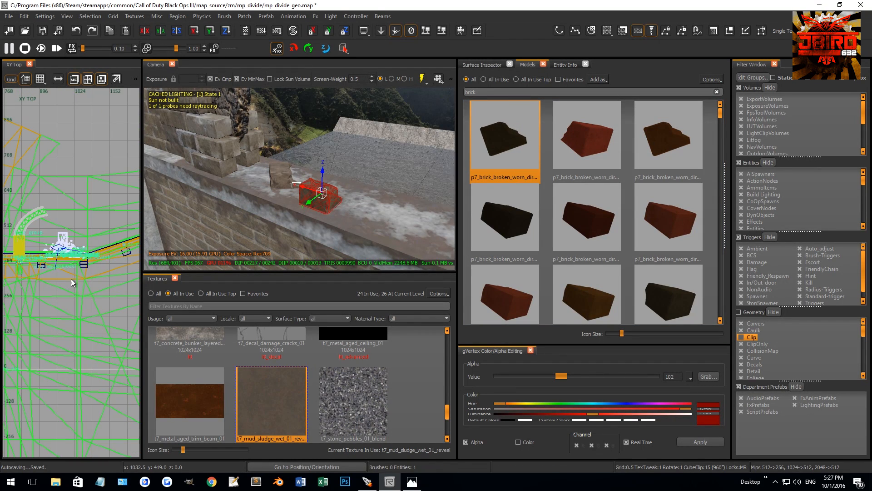
key("r")
left_click_drag(73, 270, 115, 203)
key("r")
key("Escape")
Duplicate the second broken brick on the sill and reposition the copy in the top view.
left_click(536, 204)
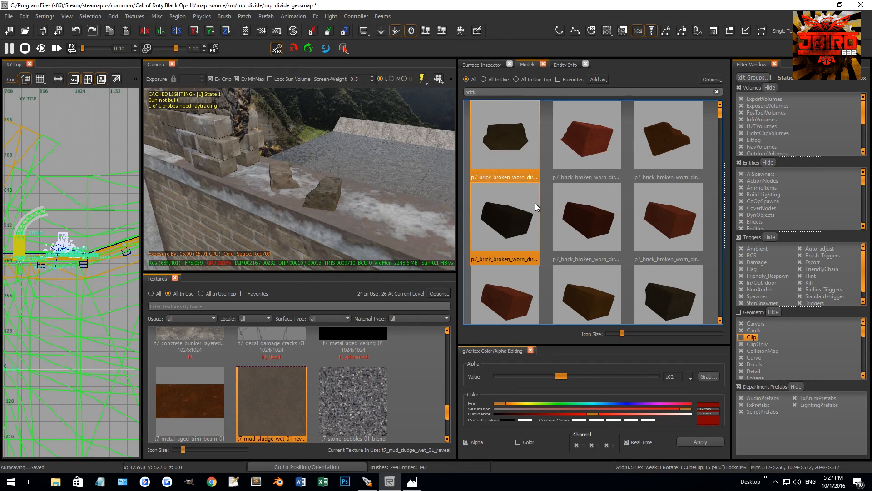
scroll(534, 204, "down", 1)
scroll(522, 200, "up", 3)
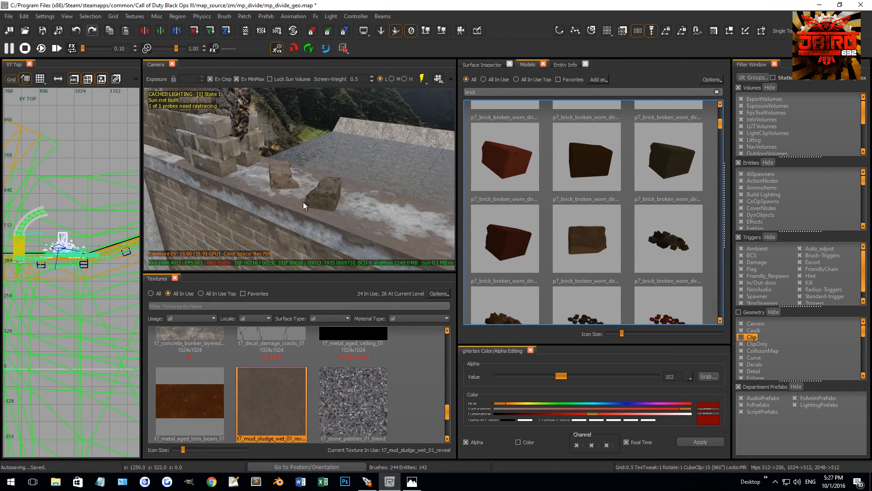
left_click(311, 191, "shift")
key("4")
left_click_drag(73, 261, 82, 236)
right_click_drag(254, 182, 269, 177)
key("1")
left_click_drag(193, 124, 294, 131)
key("Escape")
mouse_move(279, 134)
right_mouse_down()
mouse_move(310, 148)
mouse_move(301, 163)
mouse_move(331, 173)
mouse_move(316, 168)
mouse_move(296, 177)
mouse_move(378, 159)
right_mouse_up()
right_click(297, 133)
left_click(309, 135, "shift")
left_click(378, 159)
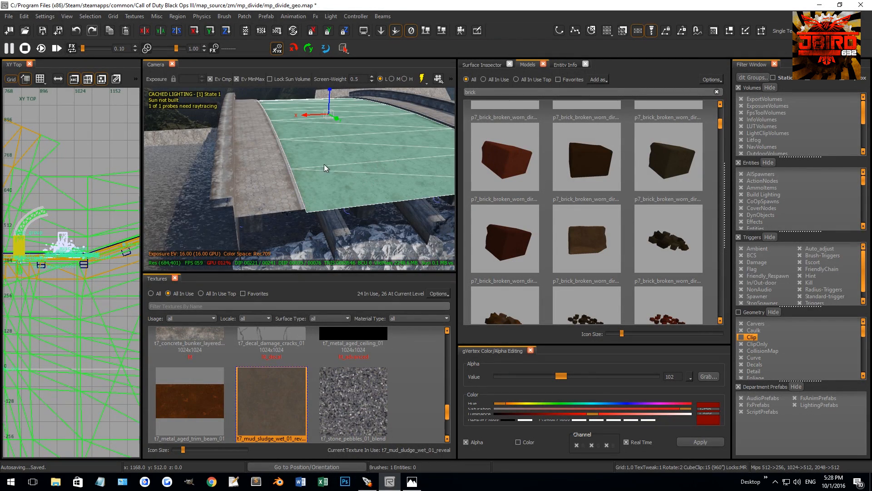
right_click_drag(324, 164, 323, 164)
key("h")
key("shift+h")
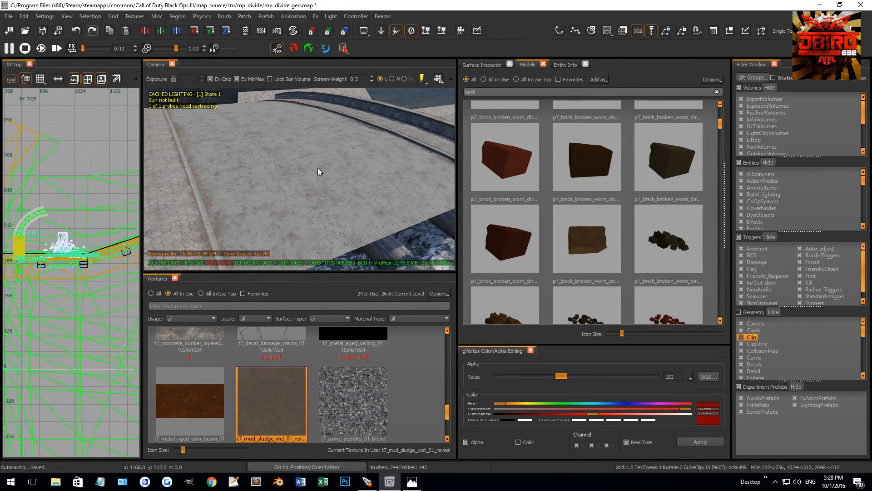
Filter the textures by "as" and apply t7_asphalt_damaged_dark to the bridge's road surface terrain.
left_click(318, 169)
scroll(79, 246, "down", 4)
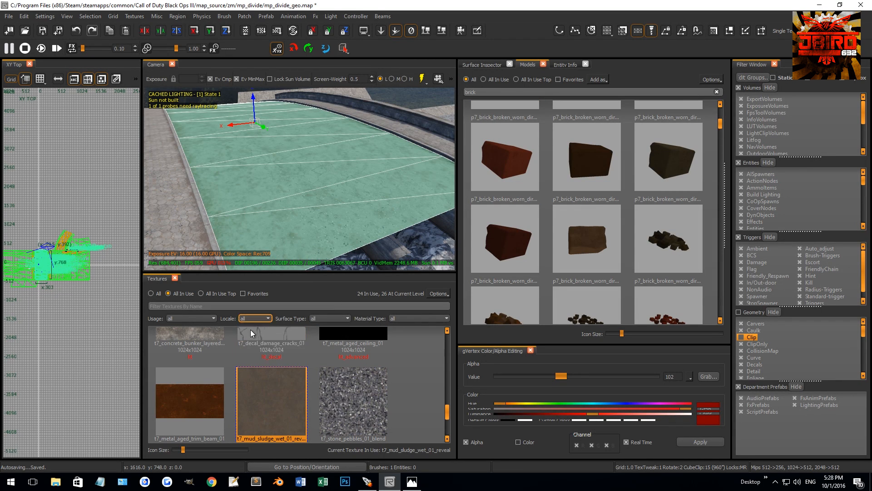
left_click(259, 304)
type("as")
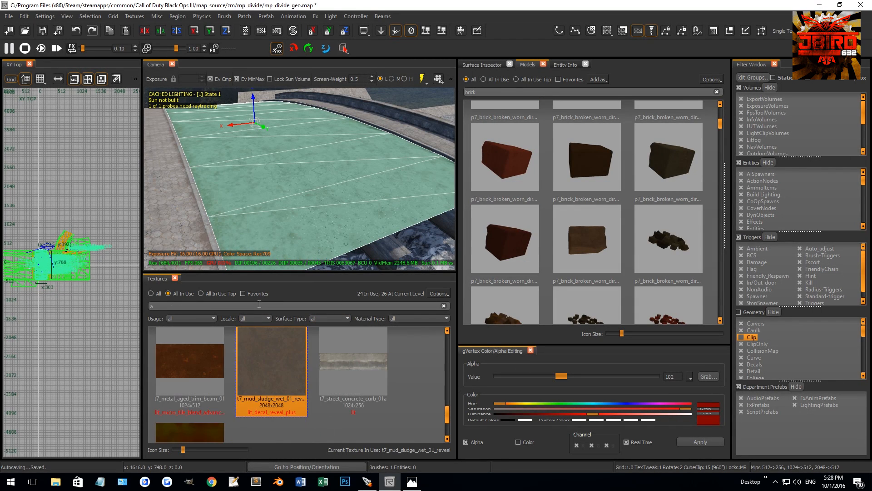
left_click(157, 293)
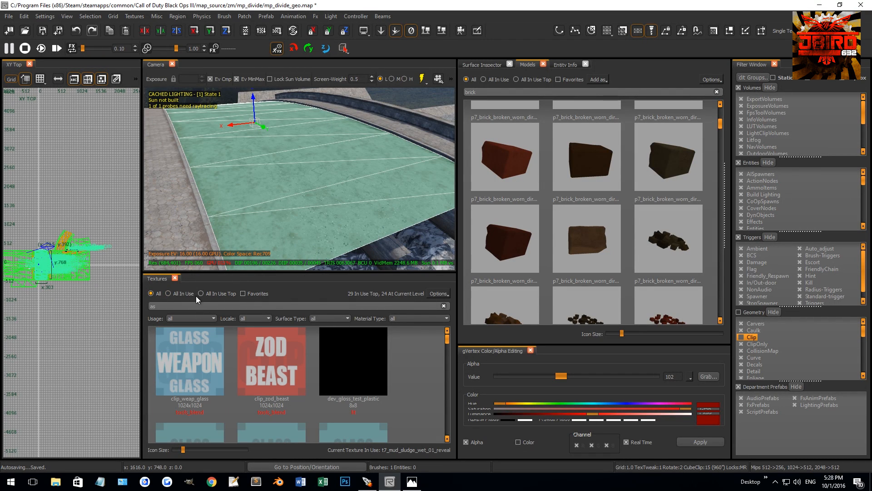
left_click(179, 293)
left_click(207, 362)
key("Escape")
Reselect the bridge's road surface and map its asphalt with Natural patch texturing.
mouse_move(300, 232)
right_mouse_down()
mouse_move(326, 236)
mouse_move(316, 225)
right_mouse_up()
left_click(316, 225, "shift")
key("Escape")
left_click(376, 208, "shift")
key("Escape")
left_click(321, 212, "shift")
key("s")
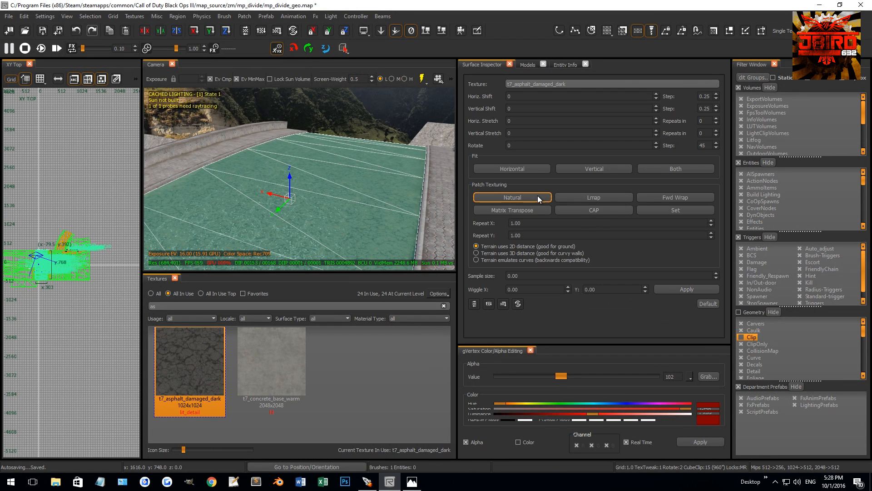
right_click_drag(393, 216, 366, 138)
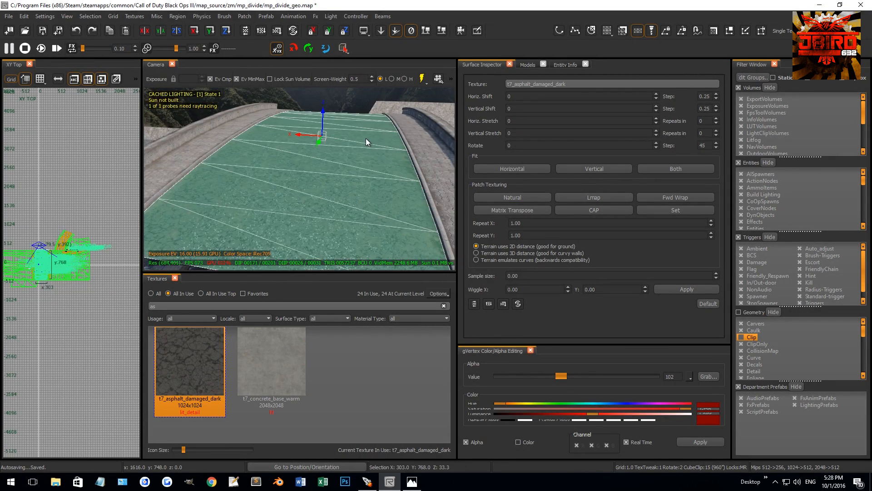
Duplicate the bridge road terrain and delete the copy's vertex rows down to a single strip at the bridge's end.
scroll(94, 240, "down", 5)
scroll(92, 241, "up", 5)
key("v")
scroll(59, 265, "up", 7)
left_click_drag(125, 269, 34, 291)
key("BackSpace")
key("BackSpace")
key("BackSpace")
key("BackSpace")
key("BackSpace")
key("BackSpace")
key("BackSpace")
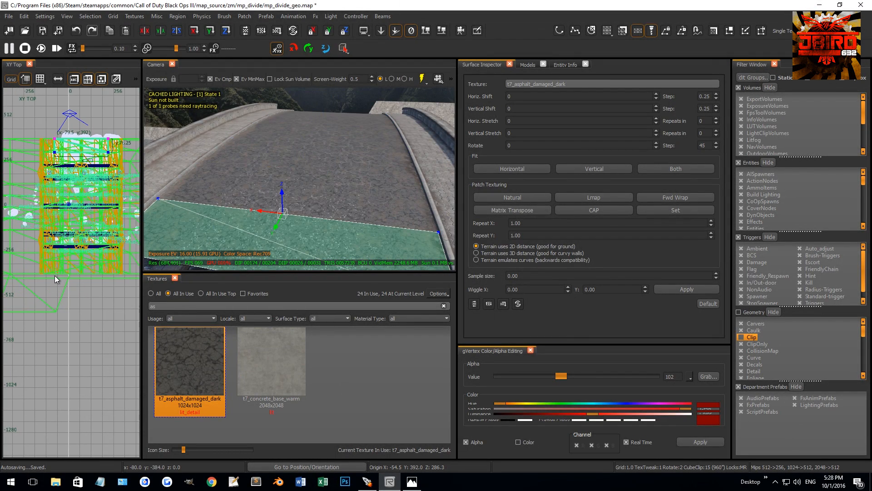
Pull the strip's free edge vertices far out beyond the bridge and rotate them to -90°, spanning about 1503 by 1011 units.
right_click_drag(111, 108, 84, 206)
scroll(79, 199, "down", 3)
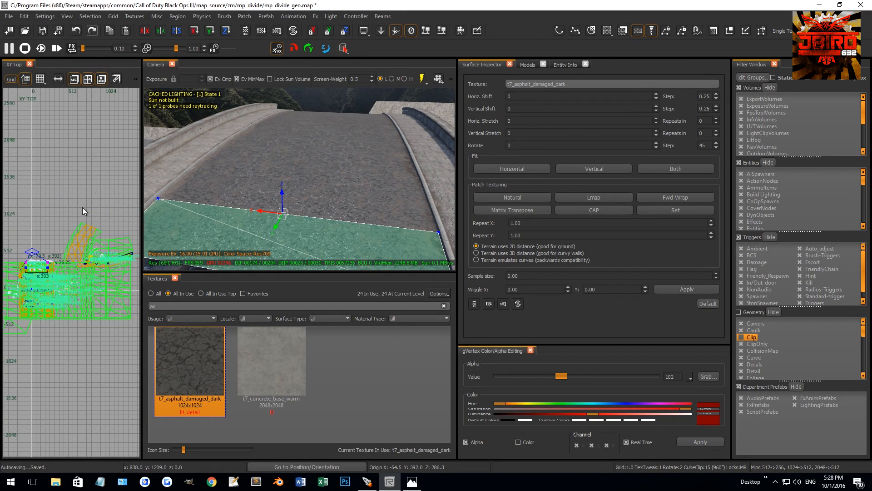
scroll(54, 231, "down", 2)
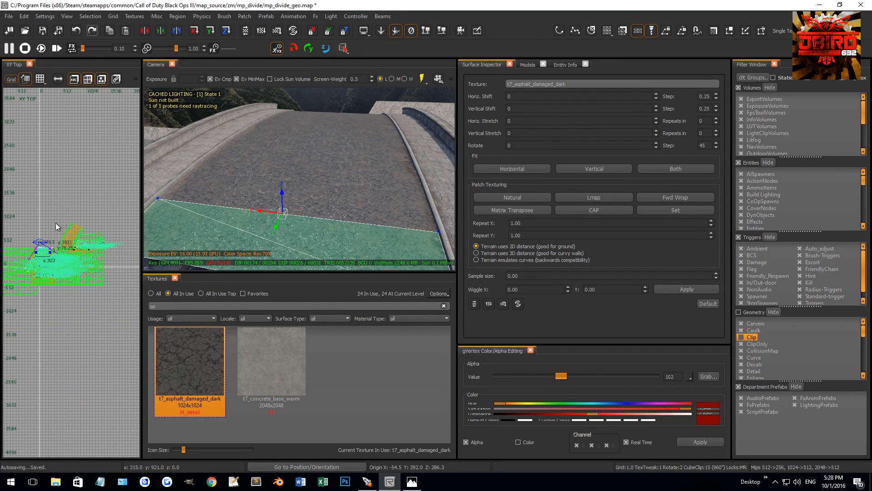
scroll(55, 230, "up", 4)
scroll(39, 259, "down", 3)
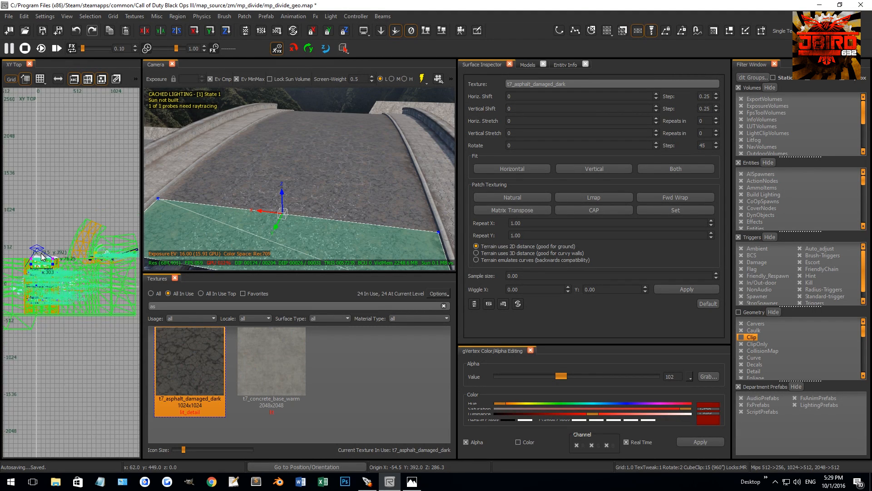
scroll(39, 259, "up", 1)
left_click(39, 255, "shift")
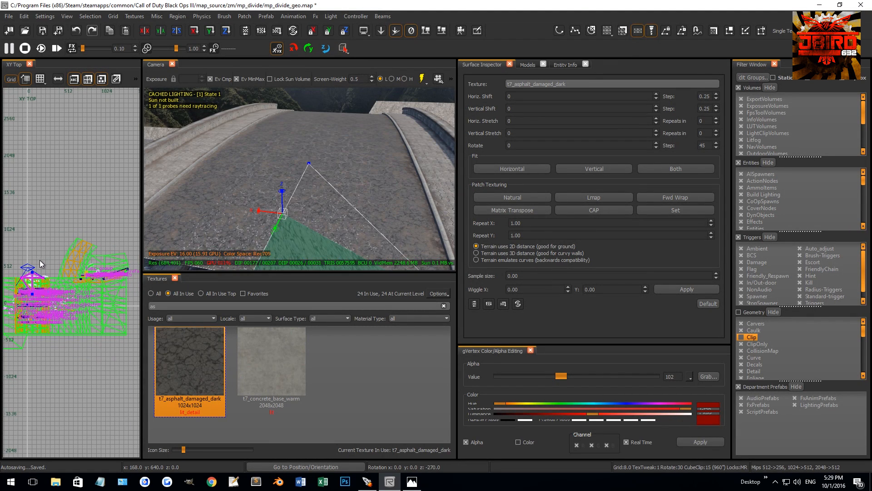
left_click_drag(43, 257, 102, 230)
key("r")
scroll(40, 270, "down", 2)
scroll(102, 236, "up", 8)
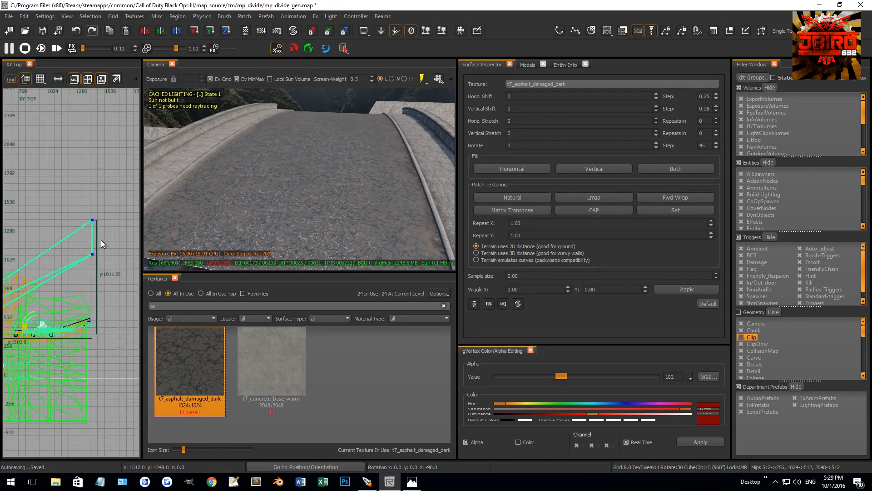
right_click_drag(85, 265, 90, 255)
Leave vertex editing and invert the extended road strip so its surface faces upward.
mouse_move(284, 163)
right_mouse_down()
mouse_move(297, 171)
mouse_move(299, 155)
mouse_move(283, 163)
right_mouse_up()
key("v")
key("ctrl+i")
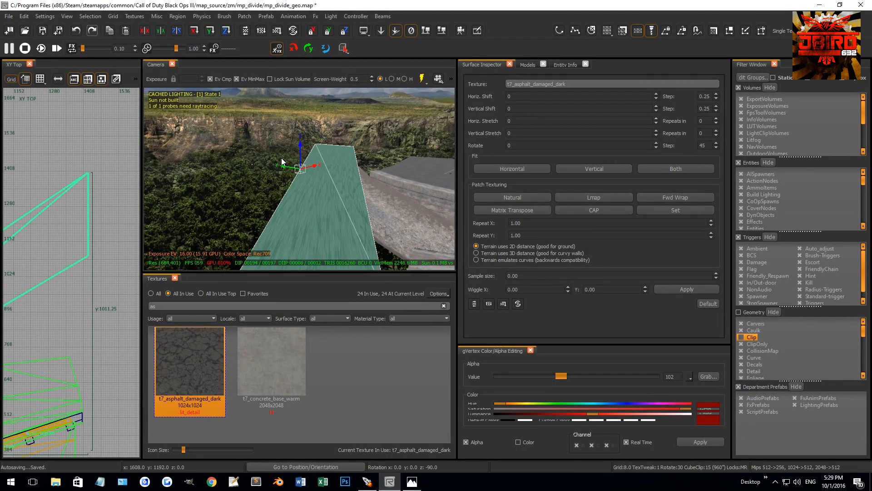
Add a vertex row across the middle of the road strip and shift its vertices outward to start a bend.
scroll(94, 237, "down", 8)
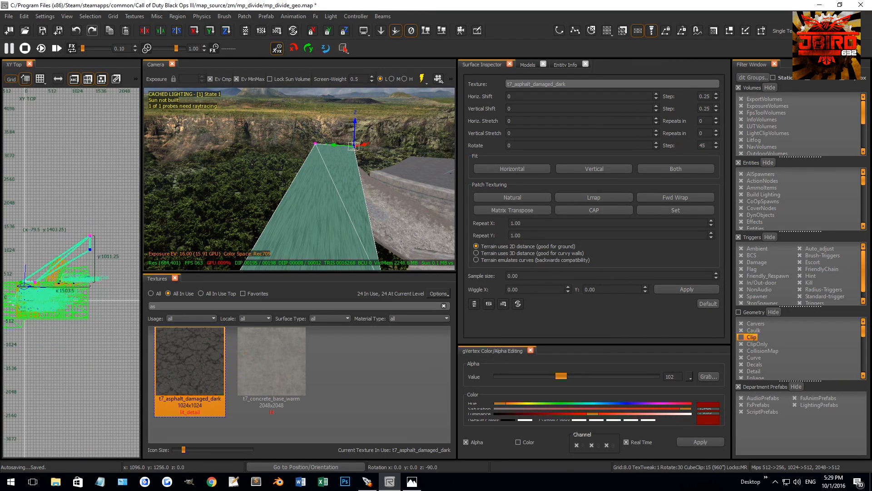
left_click_drag(57, 261, 72, 278, "shift")
key("shift+x")
scroll(76, 246, "up", 2)
left_click_drag(76, 241, 104, 262)
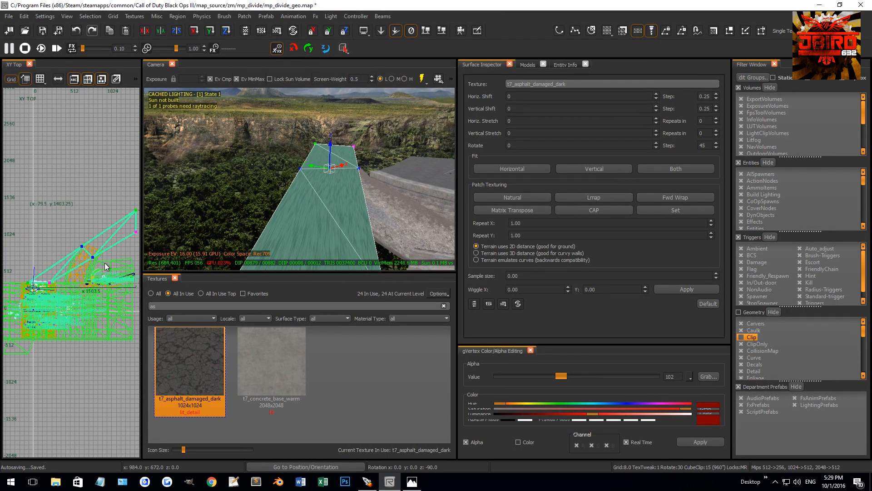
right_click_drag(94, 251, 100, 256, "alt")
key("3")
scroll(99, 254, "up", 5)
scroll(90, 260, "down", 5)
left_click_drag(83, 263, 85, 237)
right_click_drag(77, 230, 70, 232)
left_click_drag(70, 222, 84, 247)
Add a vertex row between the bridge and the middle row, and move its vertices outward along the curve.
left_click_drag(27, 281, 50, 298, "shift")
key("shift+x")
scroll(48, 251, "up", 2)
left_click_drag(34, 248, 60, 262)
left_click_drag(20, 222, 39, 247)
left_click_drag(42, 243, 55, 258)
Add another vertex row toward the road strip's far end and shape its vertices into the curve.
left_click_drag(85, 226, 76, 250, "shift")
key("shift+x")
left_click_drag(75, 250, 74, 246)
left_click_drag(54, 208, 63, 224)
right_click_drag(58, 225, 80, 207)
Add a vertex row just past the bridge end of the road and adjust the nearby vertices to smooth the bend.
key("shift+x")
mouse_move(41, 279)
left_mouse_down("shift")
mouse_move(59, 301)
mouse_move(63, 269)
mouse_move(39, 262)
left_mouse_up("shift")
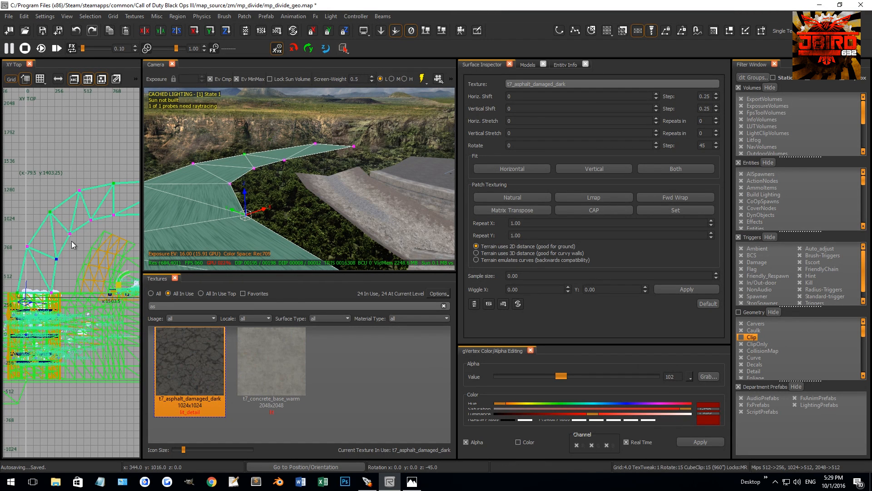
scroll(54, 233, "up", 2)
left_click(83, 262)
right_click_drag(58, 241, 63, 243)
left_click_drag(30, 230, 57, 245, "shift")
left_click_drag(62, 195, 73, 207, "shift")
right_click_drag(85, 215, 41, 237)
Insert a further vertex row in the bend and space the inner and outer edge vertices evenly along the arc.
left_click_drag(115, 219, 75, 247, "shift")
key("shift+x")
left_click_drag(63, 211, 61, 206)
left_click_drag(65, 236, 88, 262, "shift")
right_click_drag(88, 262, 64, 272)
left_click_drag(71, 242, 86, 255, "shift")
left_click_drag(84, 253, 90, 250)
left_click_drag(47, 184, 69, 200, "shift")
left_click_drag(72, 199, 76, 194)
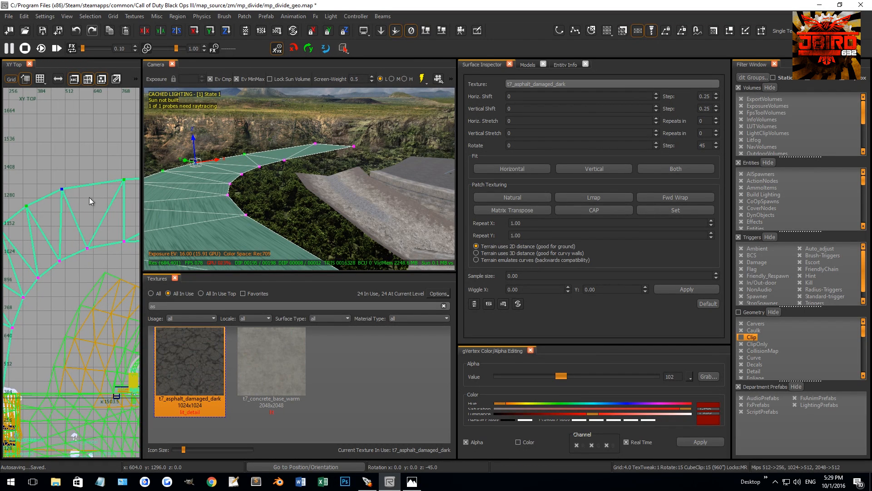
scroll(89, 197, "down", 4)
right_click_drag(89, 197, 116, 188)
scroll(78, 235, "up", 3)
Insert one more vertex row in the curved road and align its edge vertices with the arc.
left_click_drag(74, 278, 103, 282, "shift")
key("shift+x")
left_click_drag(102, 283, 100, 286)
left_click_drag(24, 251, 60, 274, "shift")
Leave vertex editing and map the curved road's asphalt with Natural patch texturing.
key("v")
right_click_drag(241, 206, 268, 187)
left_click(513, 198)
right_click_drag(419, 199, 316, 251)
key("Escape")
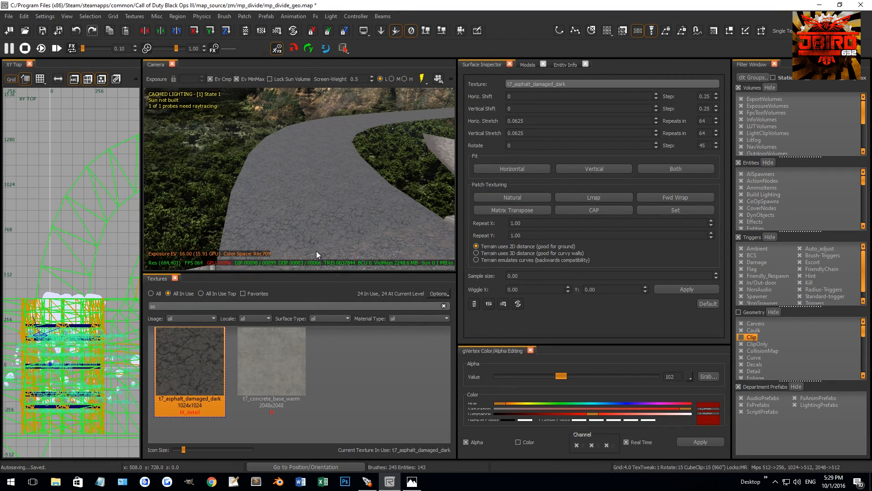
Duplicate the curved road terrain and delete the copy's vertex rows between the bridge and the bend.
mouse_move(305, 190)
right_mouse_down()
mouse_move(304, 166)
mouse_move(343, 206)
mouse_move(386, 199)
mouse_move(345, 202)
mouse_move(373, 122)
mouse_move(409, 150)
mouse_move(373, 162)
mouse_move(354, 181)
mouse_move(359, 209)
mouse_move(291, 195)
right_mouse_up()
left_click(355, 208, "shift")
scroll(92, 200, "down", 5)
right_click_drag(92, 199, 75, 185)
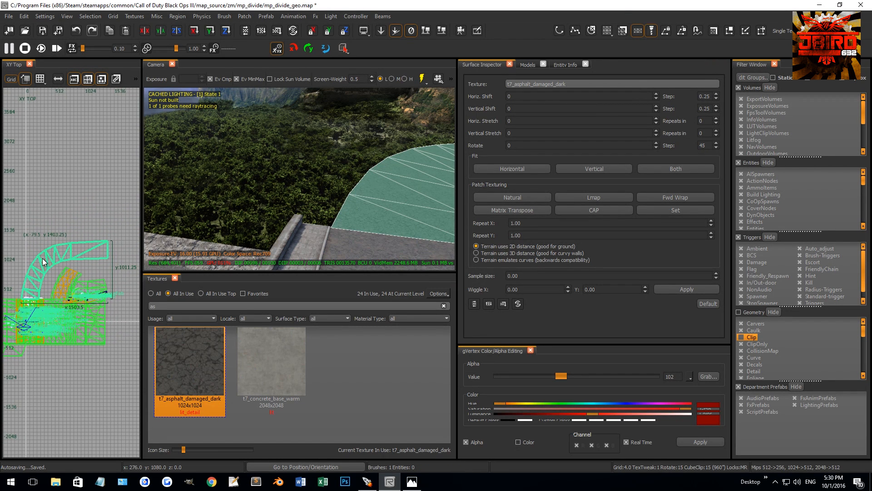
right_click_drag(42, 260, 53, 233)
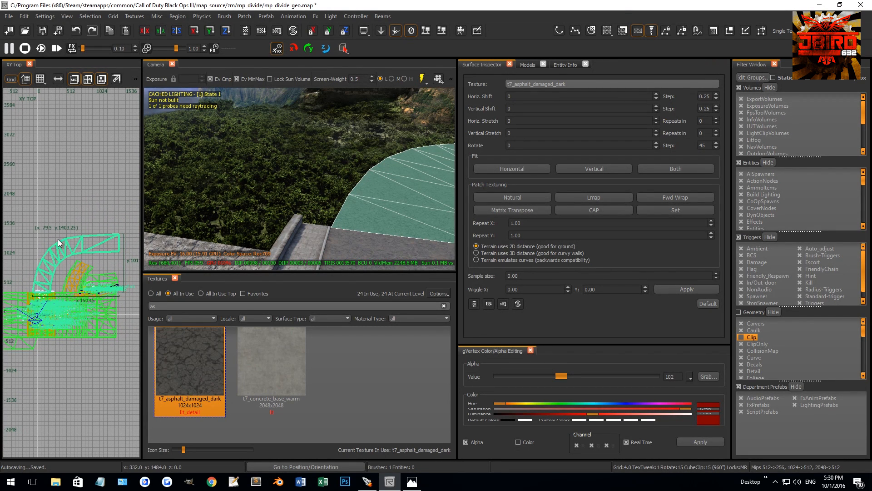
right_click_drag(43, 269, 68, 249)
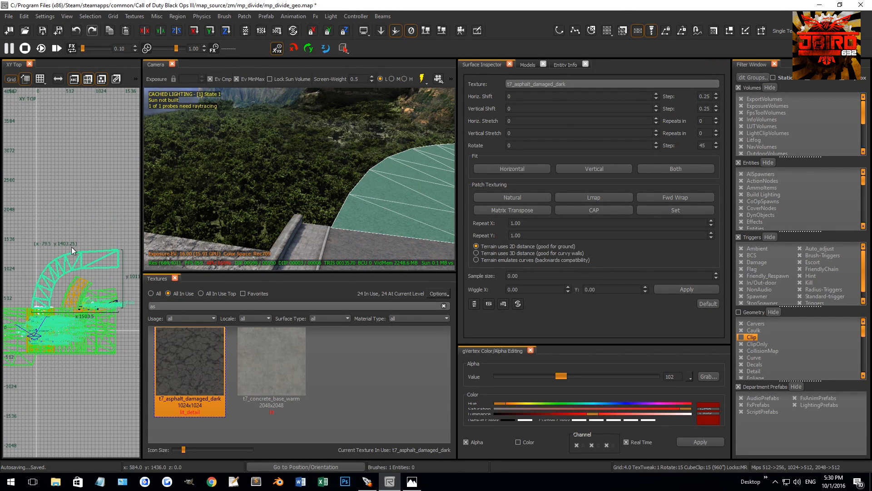
right_click_drag(362, 197, 351, 198)
right_click_drag(37, 263, 67, 262)
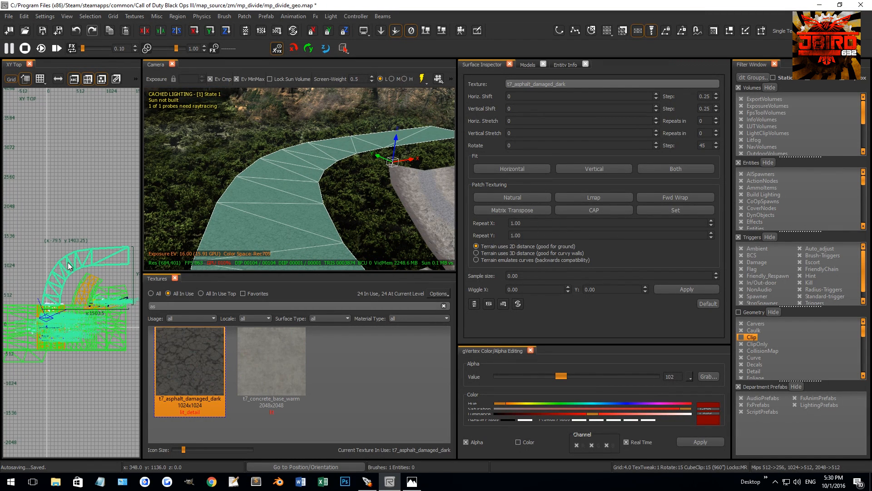
key("v")
scroll(57, 297, "up", 2)
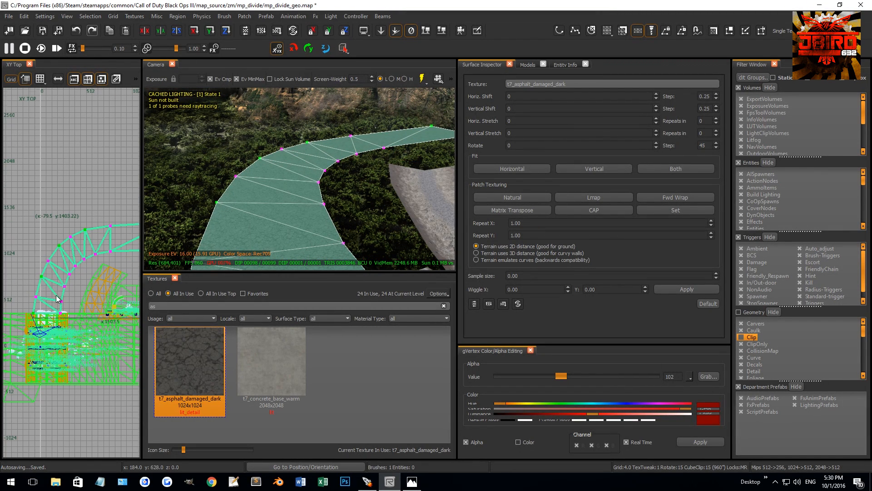
left_click_drag(66, 317, 75, 257)
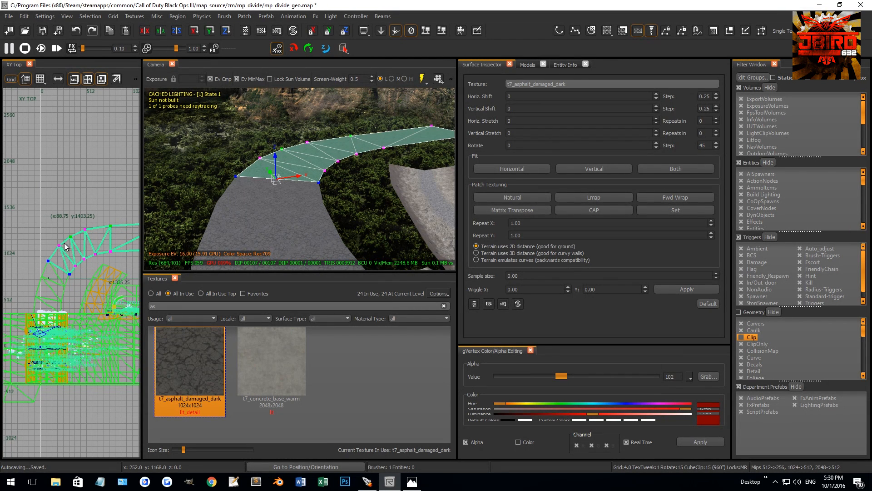
Delete the copied road's vertex rows beyond the bend, leaving a short section about 524 units wide.
scroll(57, 257, "down", 2)
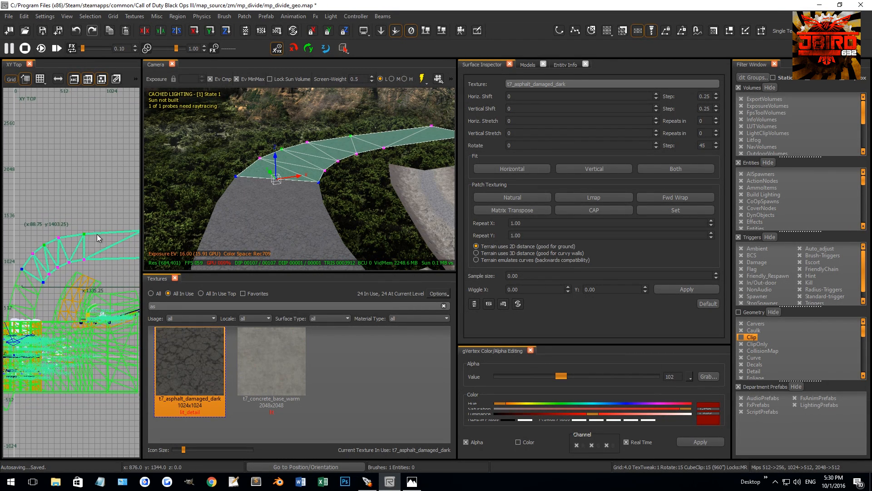
left_click_drag(103, 273, 73, 264)
scroll(73, 263, "up", 3)
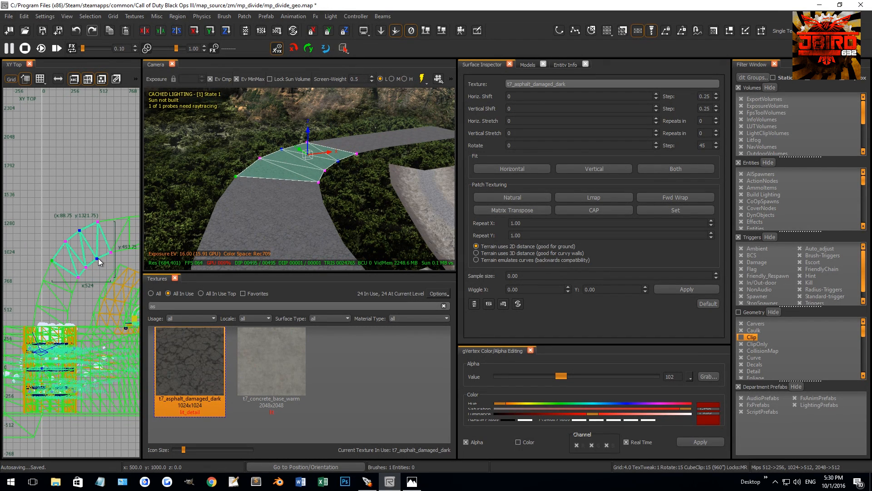
Move the section's inner edge vertices outward past the bend's outer edge to form a side branch, and invert its surface.
left_click_drag(98, 258, 57, 203)
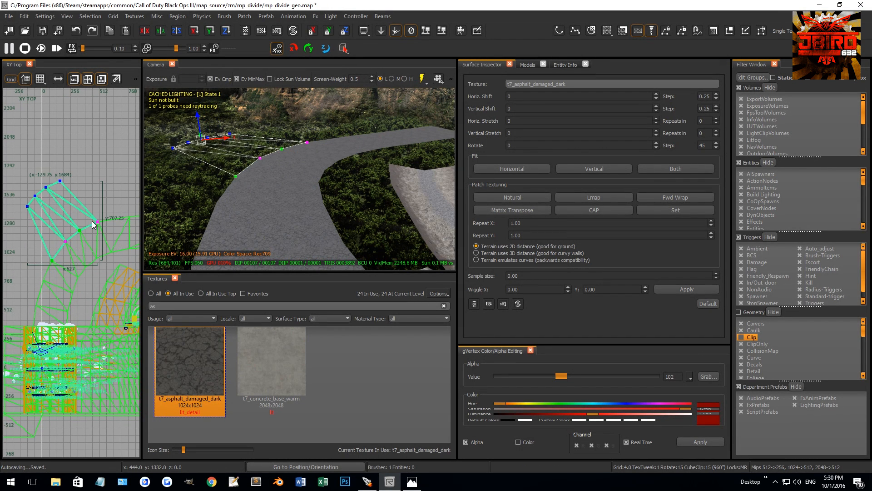
key("ctrl+i")
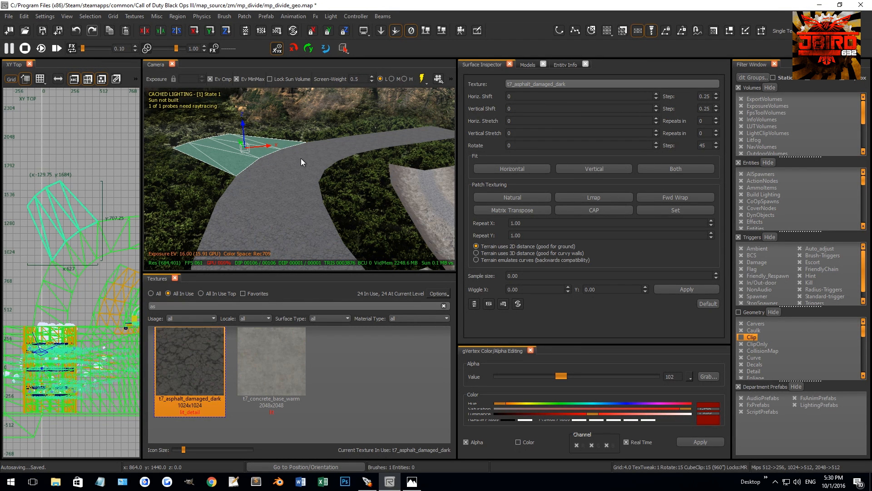
Select the main road together with the branch and adjust the shared vertices where the two roads meet.
left_click(301, 158, "shift")
scroll(100, 220, "up", 2)
left_click_drag(112, 233, 101, 241)
scroll(86, 238, "down", 1)
right_click_drag(84, 238, 104, 235)
left_click(43, 283)
left_click_drag(56, 287, 60, 276)
right_click_drag(60, 275, 80, 312)
Reposition the branch road's outer end vertices so it runs straight on from the bridge road.
left_click_drag(88, 179, 48, 233)
scroll(34, 236, "down", 2)
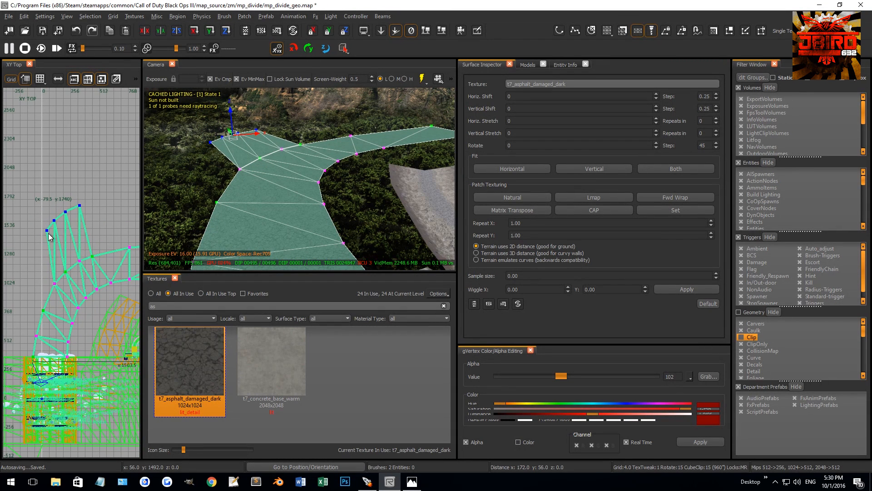
mouse_move(87, 200)
right_mouse_down("alt")
mouse_move(86, 219)
mouse_move(91, 213)
right_mouse_up("alt")
key("1")
left_click_drag(78, 231, 82, 234)
key("Escape")
Apply Natural patch texturing to the side branch road.
right_click_drag(277, 173, 298, 187)
right_click_drag(349, 211, 349, 208)
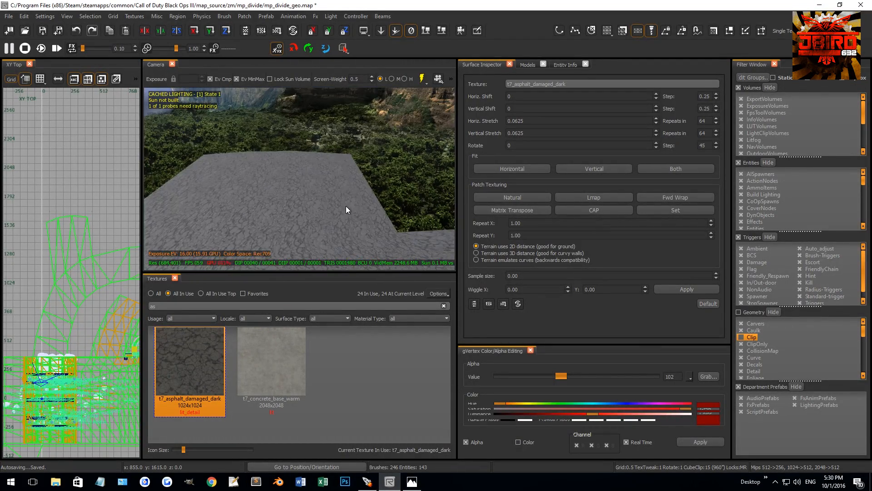
left_click(349, 208, "shift")
scroll(91, 243, "down", 3)
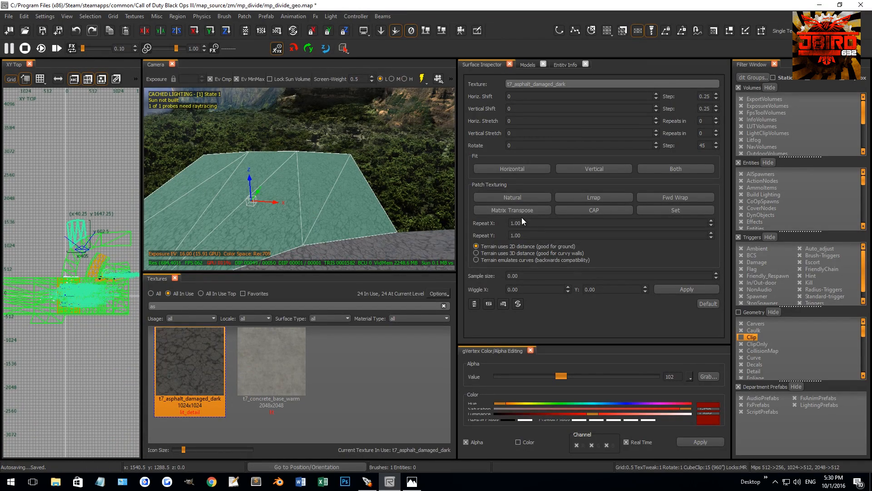
left_click(513, 197)
key("Escape")
Hide the bridge's asphalt surface and select the t7_decal_damage_cracks_01 decal patch covering the bridge.
mouse_move(304, 218)
right_mouse_down()
mouse_move(267, 175)
mouse_move(292, 189)
mouse_move(337, 174)
mouse_move(282, 140)
mouse_move(301, 201)
mouse_move(294, 187)
right_mouse_up()
left_click(282, 201, "shift")
left_click(280, 182, "shift")
key("Escape")
left_click(301, 201, "shift")
key("h")
left_click(302, 184, "shift")
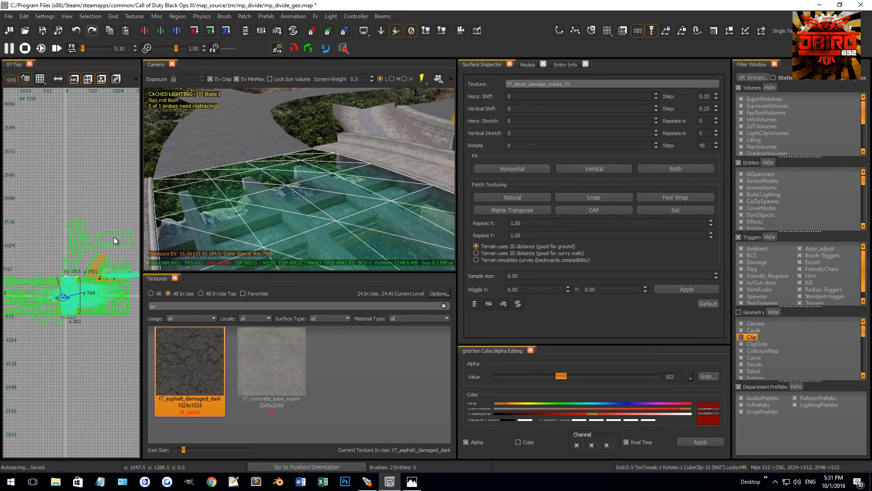
scroll(70, 311, "up", 4)
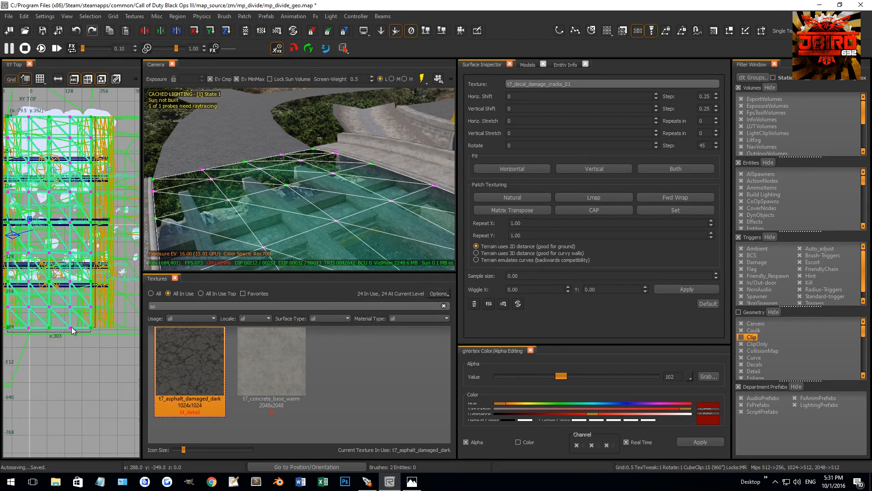
Rotate the crack decal's south end vertex row by -90 degrees and move it toward the curved road's far end.
left_click_drag(74, 323, 58, 244)
scroll(57, 240, "down", 4)
right_click_drag(58, 240, 34, 285)
key("4")
key("r")
left_click_drag(56, 219, 63, 228)
key("r")
scroll(63, 228, "down", 2)
right_click_drag(62, 228, 29, 271)
left_click_drag(31, 268, 123, 162)
right_click_drag(123, 162, 107, 168)
Align the decal's moved end vertices with the curved asphalt road's far end.
scroll(109, 185, "up", 2)
left_click_drag(60, 218, 110, 270)
scroll(87, 220, "up", 4)
key("grave")
scroll(84, 220, "up", 4)
scroll(113, 199, "up", 10)
scroll(110, 265, "down", 8)
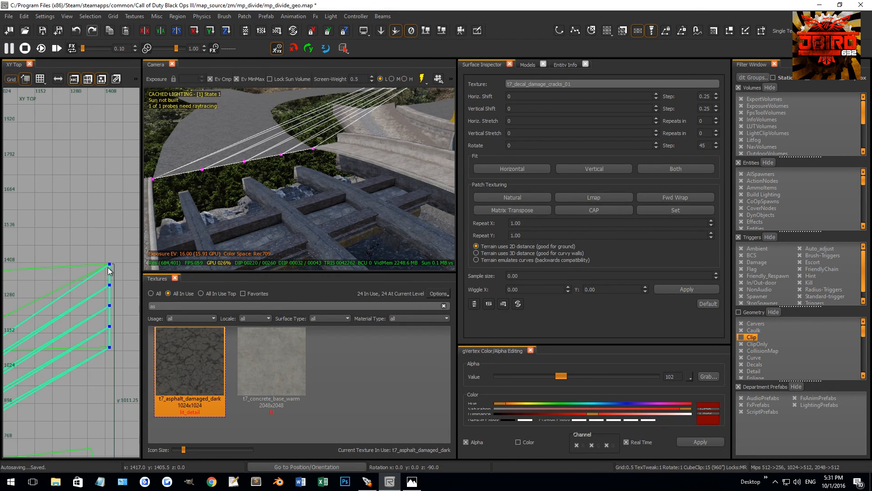
key("v")
right_click_drag(223, 192, 226, 180)
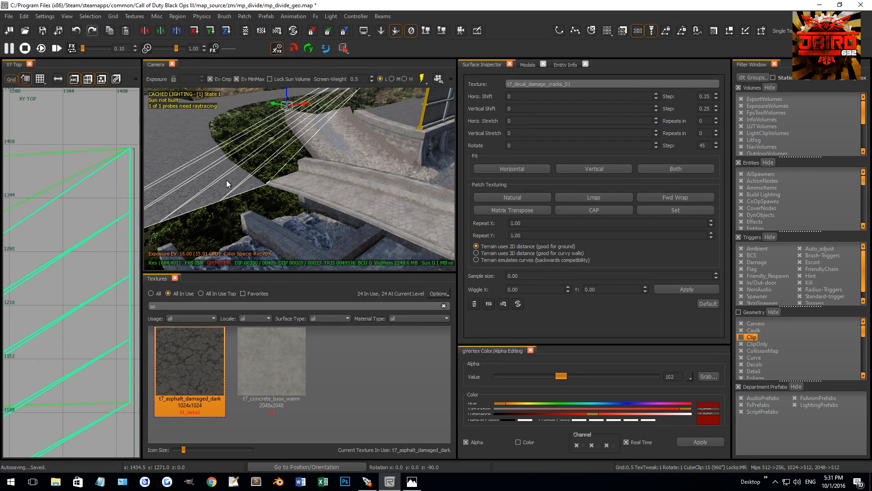
Insert a vertex row across the middle of the stretched crack decal patch.
left_click(226, 180, "shift")
scroll(72, 205, "down", 6)
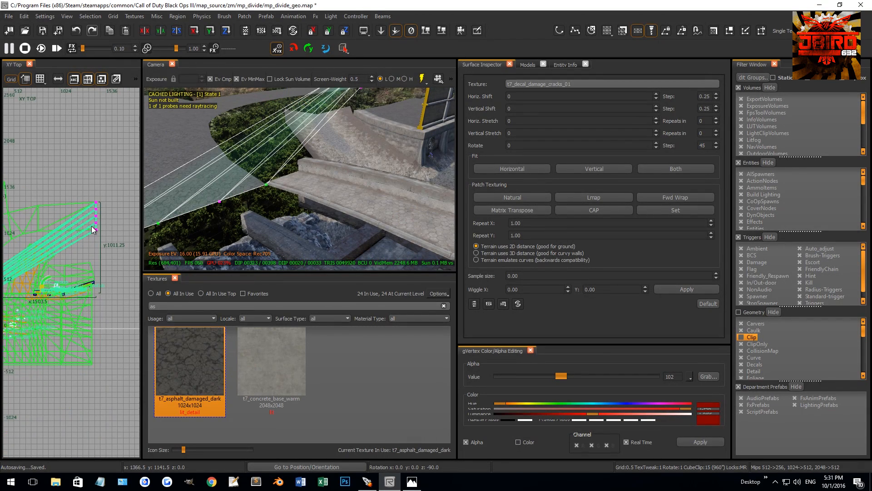
scroll(105, 238, "up", 4)
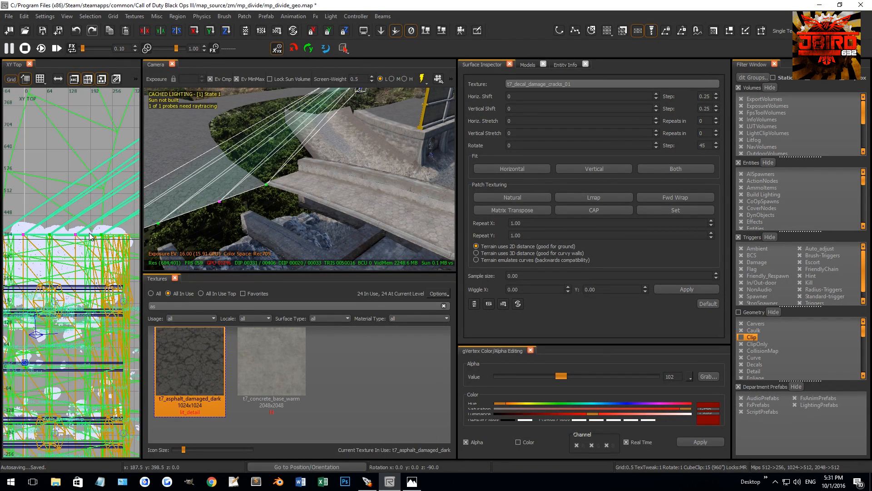
scroll(91, 218, "down", 5)
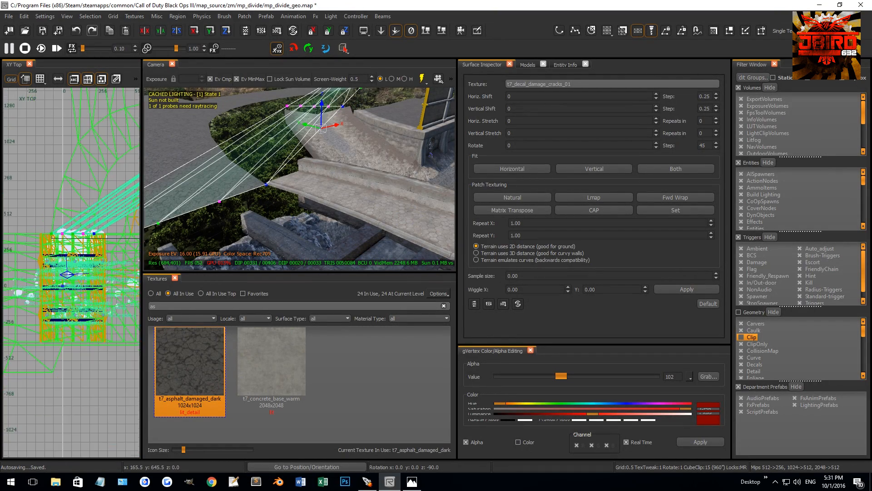
Rotate the decal's new middle row by -45 degrees and move it onto the road's vertex row at x 768.
scroll(106, 212, "up", 2)
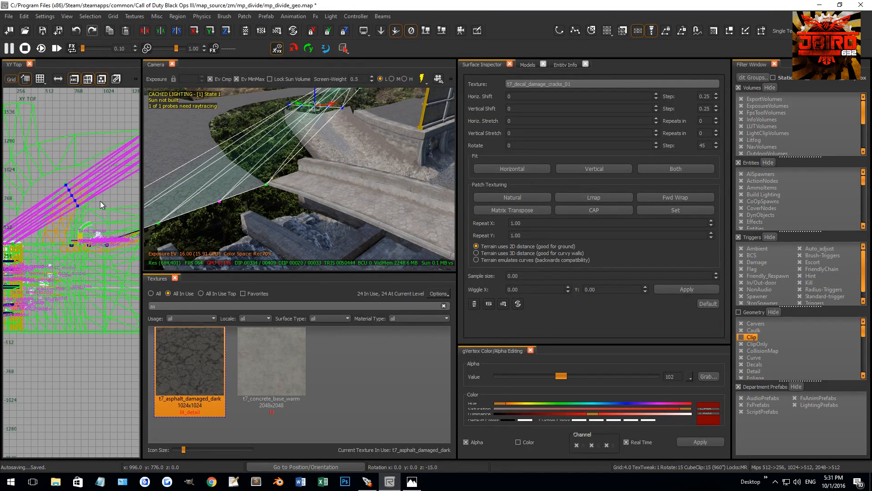
scroll(79, 202, "up", 2)
left_click_drag(77, 204, 81, 126)
scroll(70, 140, "up", 4)
scroll(70, 140, "up", 4)
left_click_drag(69, 187, 101, 146)
key("grave")
scroll(72, 149, "down", 6)
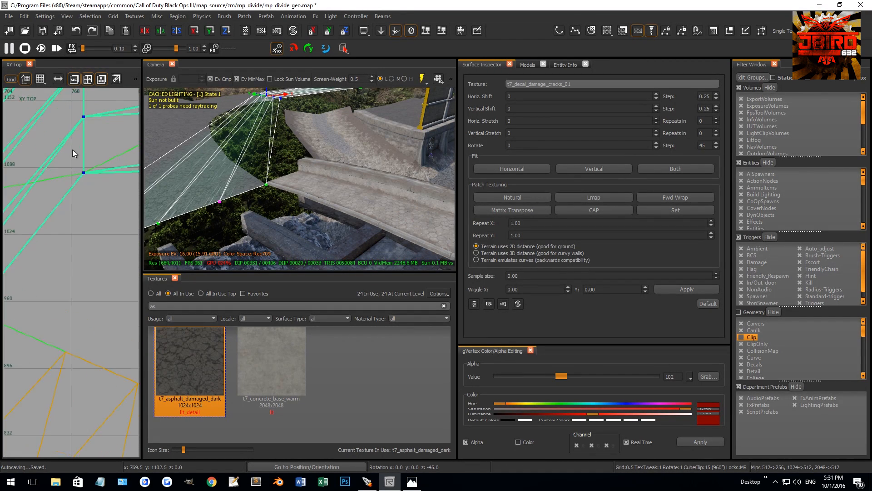
Fit the outer vertices of the decal row at x 768 to the asphalt road's edges.
scroll(75, 260, "up", 2)
left_click(77, 255)
scroll(79, 254, "up", 3)
left_click_drag(74, 260, 69, 206)
scroll(70, 206, "up", 1)
scroll(69, 206, "up", 6)
right_click_drag(70, 198, 59, 172)
left_click_drag(59, 172, 61, 152)
right_click_drag(45, 161, 44, 201)
scroll(46, 209, "down", 5)
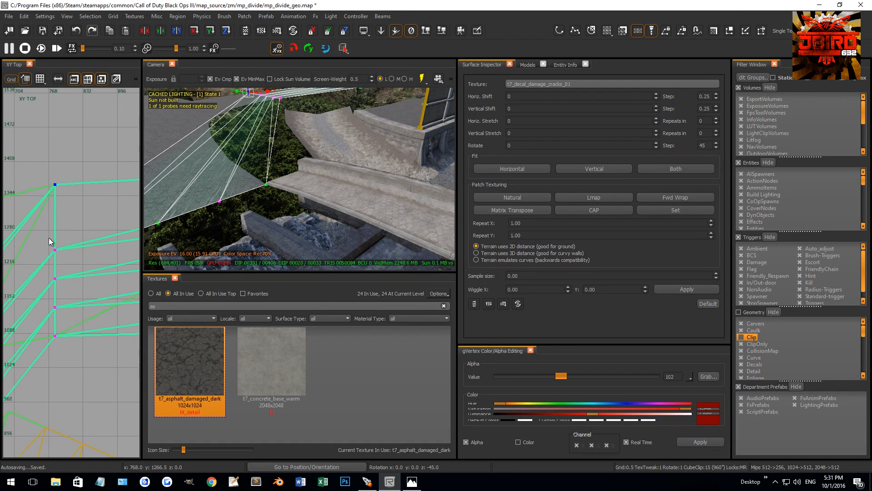
Space the interior vertices of the decal row at x 768 evenly across the road, using grid size 4.
key("3")
left_click_drag(66, 266, 66, 244)
left_click(67, 296)
mouse_move(67, 293)
left_mouse_down()
mouse_move(64, 271)
mouse_move(67, 325)
mouse_move(68, 307)
left_mouse_up()
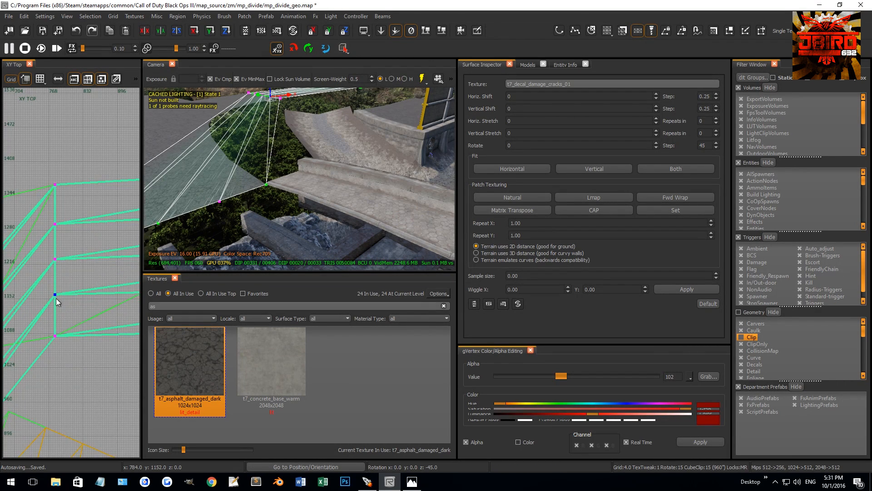
Insert another decal vertex row between the bridge end and the row at x 768, and select it.
scroll(55, 293, "down", 3)
scroll(62, 314, "down", 5)
scroll(37, 318, "up", 5)
right_click_drag(107, 246, 97, 251)
scroll(97, 251, "up", 3)
left_click_drag(94, 248, 108, 270, "shift")
key("shift+x")
scroll(63, 223, "down", 5)
scroll(67, 222, "down", 3)
left_click_drag(60, 200, 103, 225)
scroll(85, 211, "up", 4)
left_click_drag(55, 184, 92, 231)
scroll(78, 223, "up", 2)
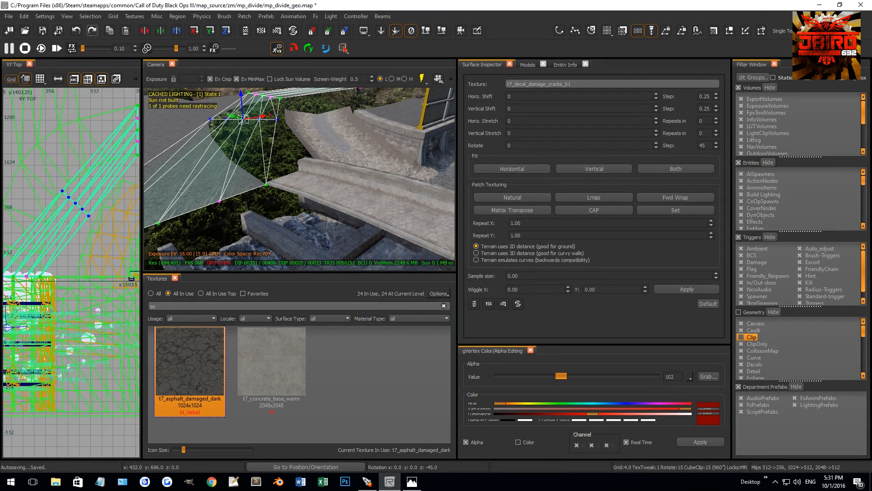
Move the new decal row to the road's bend at the branch junction, placing its inner vertex on the road's edge.
right_click_drag(77, 222, 102, 251)
key("2")
left_click_drag(116, 243, 84, 225)
scroll(86, 227, "up", 10)
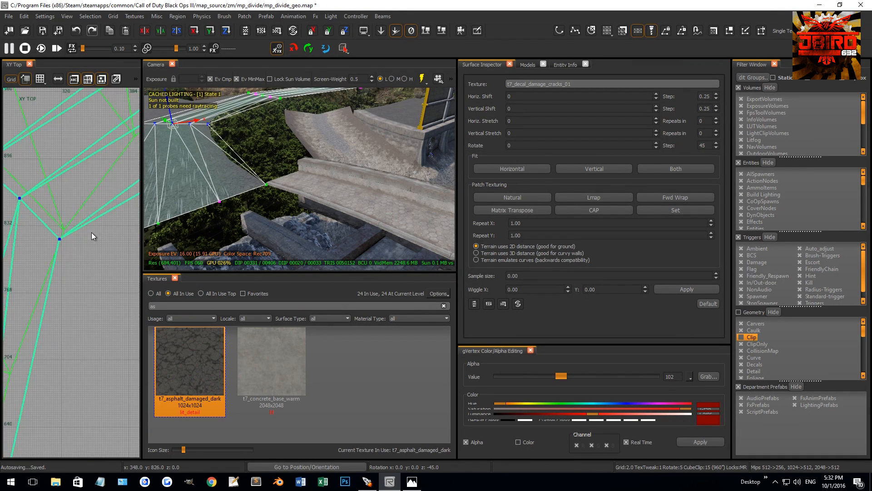
left_click_drag(27, 241, 55, 216)
scroll(59, 218, "up", 5)
key("bracketleft")
key("bracketleft")
right_click_drag(268, 169, 268, 169)
key("Escape")
key("Escape")
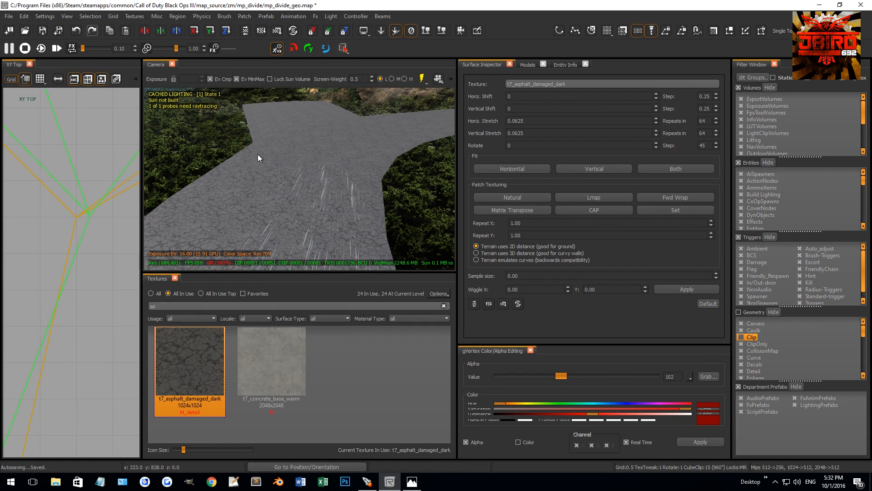
Snap the main asphalt road's vertices to the grid.
left_click(258, 154, "shift")
key("ctrl+g")
key("Escape")
Select the crack decal patch and nudge the vertex beside its inner corner into line with the road at the bend.
left_click(347, 194, "shift")
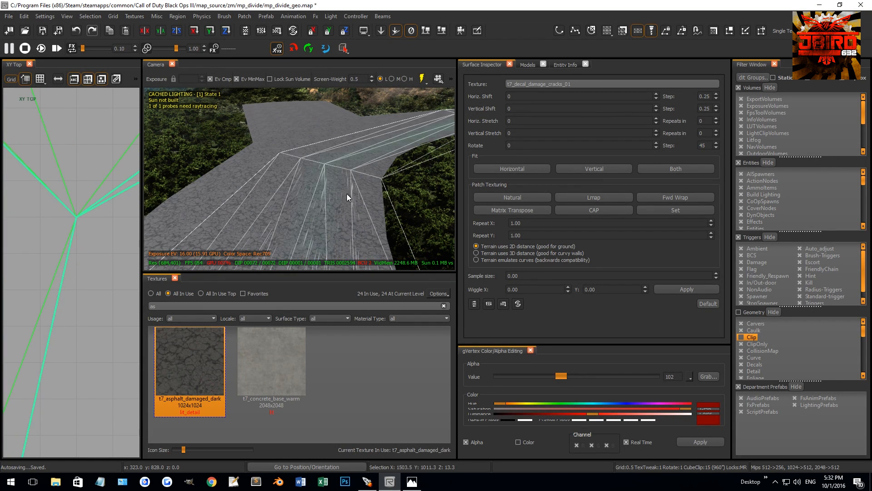
key("v")
scroll(80, 214, "down", 18)
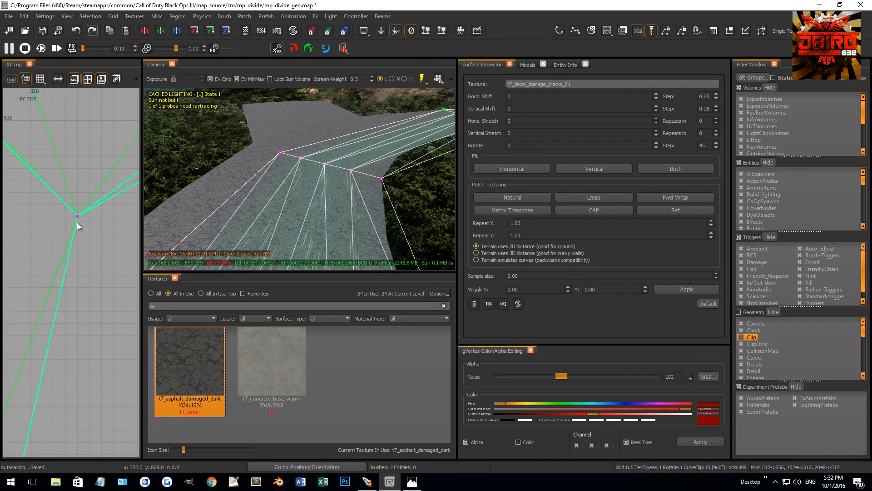
scroll(55, 211, "up", 2)
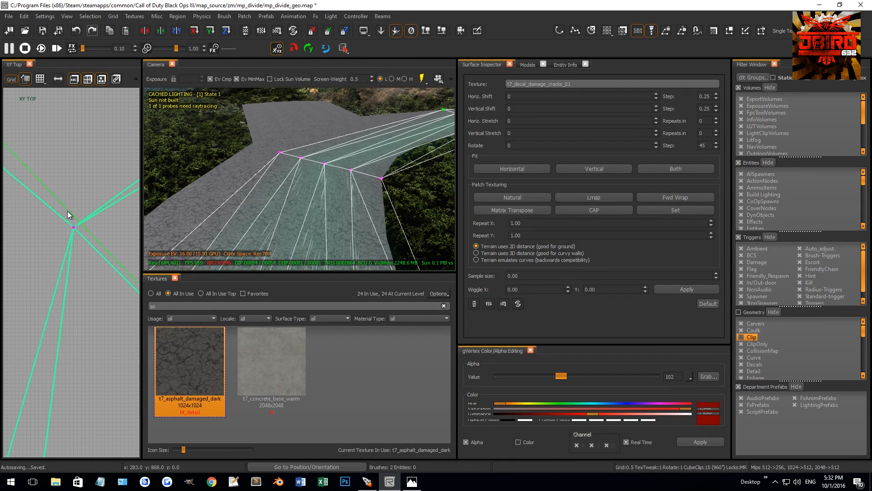
left_click_drag(83, 241, 84, 240)
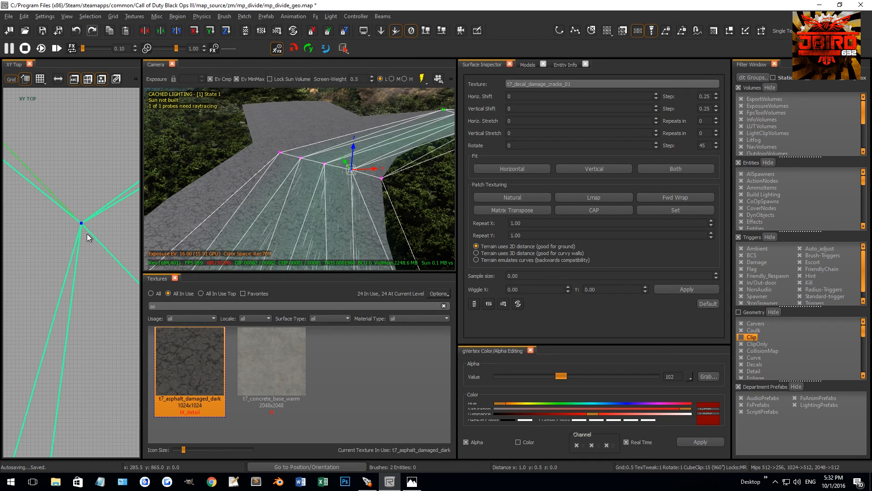
Adjust the remaining decal vertices along the bend, moving the outermost one onto the road's outer corner at the junction.
scroll(49, 216, "down", 2)
right_click_drag(49, 216, 47, 211)
scroll(50, 211, "up", 5)
left_click_drag(48, 212, 40, 182)
scroll(90, 217, "up", 8)
scroll(39, 183, "down", 5)
right_click_drag(39, 182, 82, 226)
left_click_drag(88, 233, 26, 184)
scroll(72, 214, "down", 7)
scroll(64, 204, "down", 14)
scroll(44, 179, "up", 3)
scroll(68, 200, "up", 8)
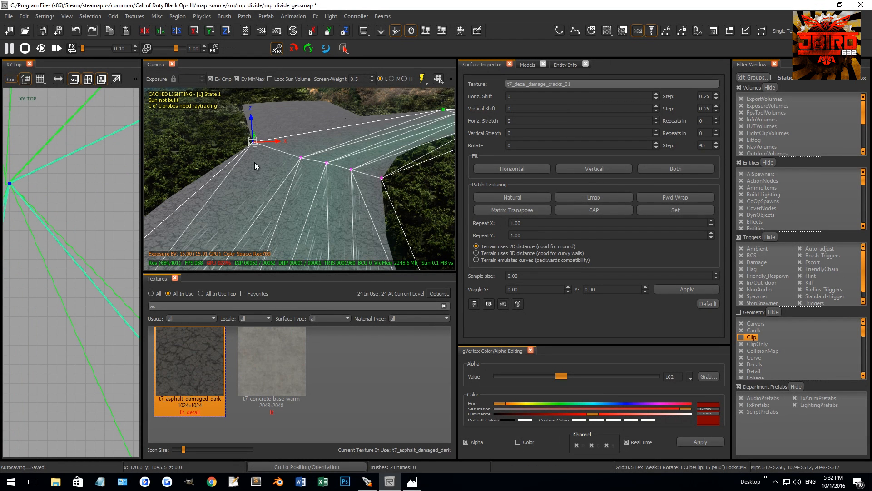
key("Escape")
Snap the side branch road's vertices to the grid.
left_click(272, 126, "shift")
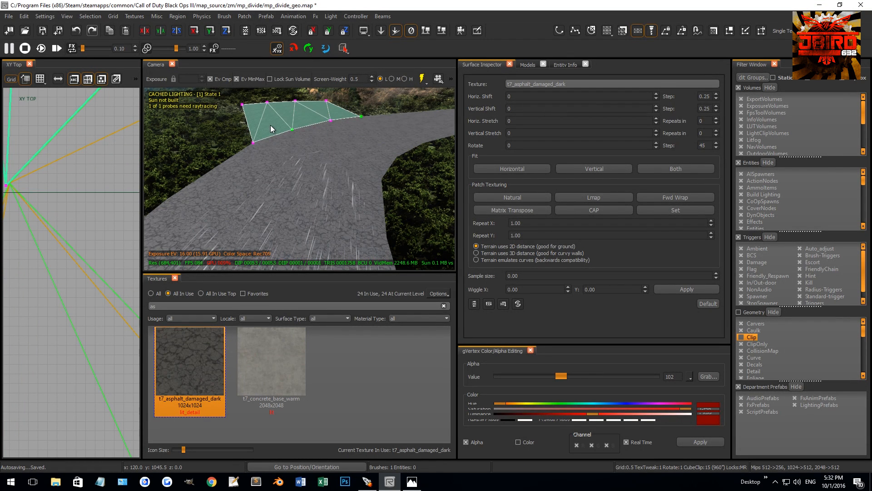
key("ctrl+g")
key("Escape")
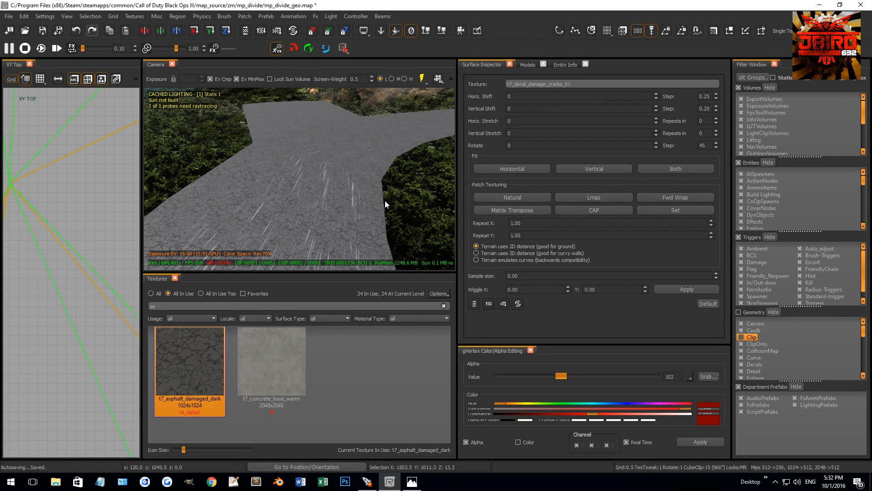
Space the crack decal's interior vertices more evenly along the bend row at the junction.
left_click(380, 216, "shift")
scroll(48, 211, "down", 18)
key("v")
scroll(86, 245, "up", 3)
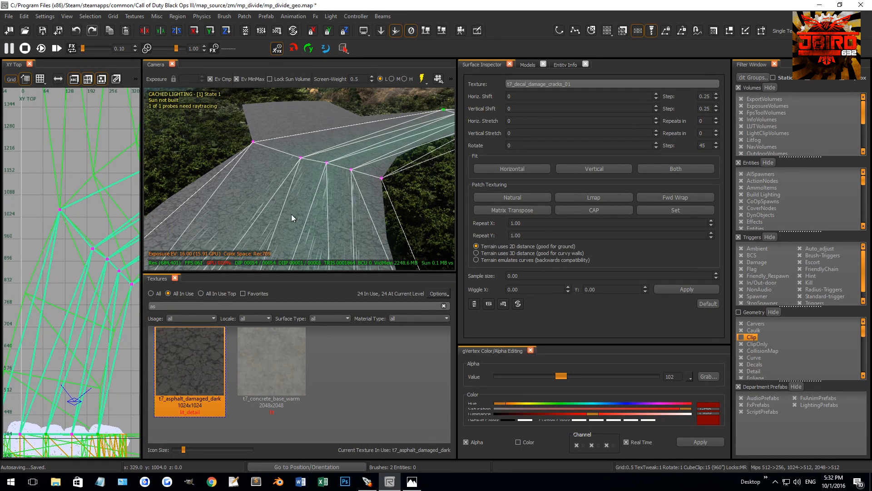
scroll(94, 246, "up", 2)
mouse_move(86, 254)
left_mouse_down()
mouse_move(101, 275)
mouse_move(79, 233)
mouse_move(74, 263)
left_mouse_up()
scroll(78, 232, "down", 2)
mouse_move(74, 260)
left_mouse_down()
mouse_move(58, 243)
mouse_move(93, 281)
mouse_move(76, 262)
left_mouse_up()
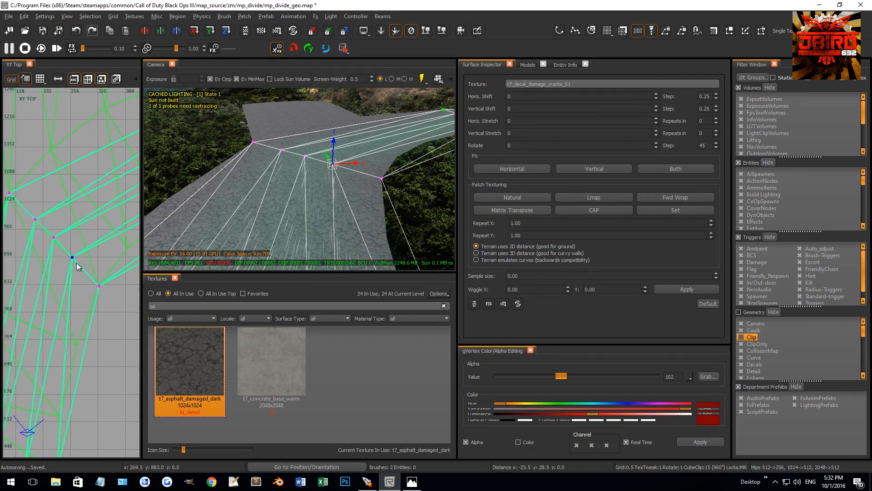
Insert a decal vertex row between the bend and x 768, and align its inner vertex with the road's inner edge.
scroll(77, 258, "down", 2)
left_click(93, 244)
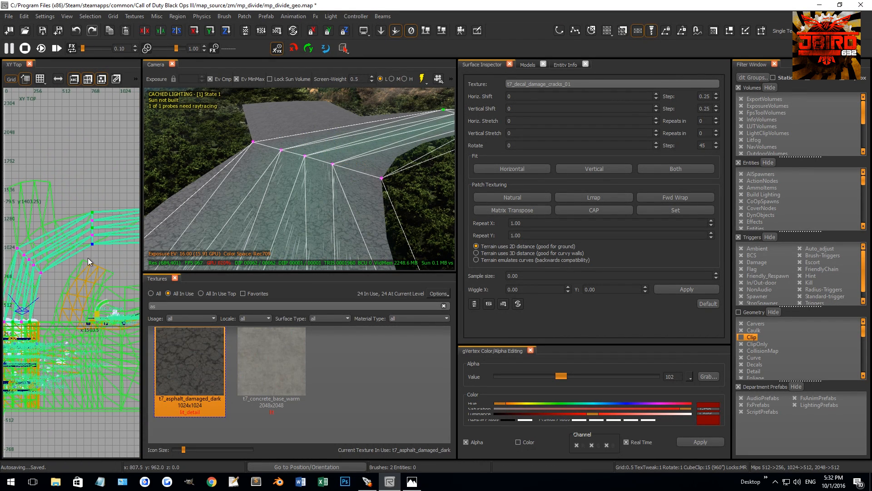
left_click(40, 272, "shift")
key("shift+x")
scroll(58, 256, "up", 3)
scroll(70, 252, "up", 1)
scroll(72, 268, "up", 5)
left_click_drag(40, 185, 48, 248)
scroll(34, 218, "up", 12)
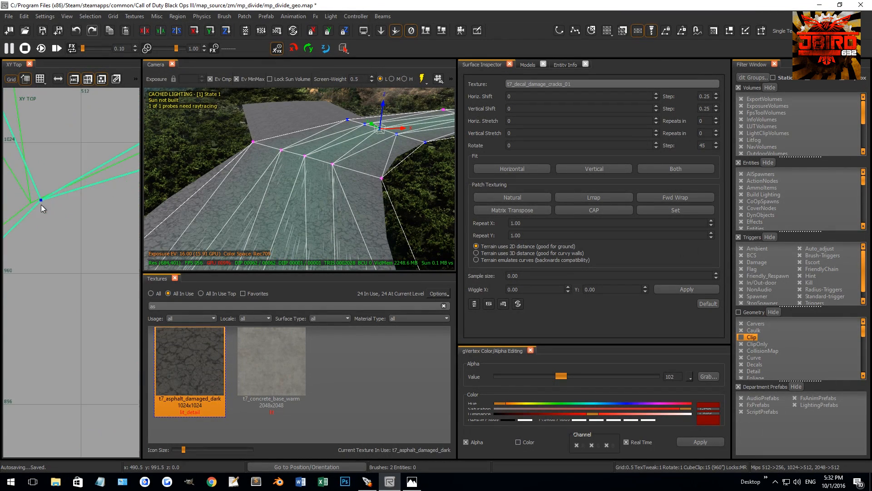
left_click_drag(108, 221, 36, 237)
Reposition the other vertices of the new decal row to follow the asphalt road's curve.
scroll(41, 241, "down", 8)
left_click_drag(40, 197, 79, 265)
scroll(84, 221, "up", 3)
scroll(39, 217, "up", 3)
scroll(64, 219, "down", 4)
scroll(82, 232, "up", 4)
right_click_drag(80, 264, 63, 246)
left_click_drag(80, 264, 86, 285)
scroll(87, 284, "down", 4)
right_click_drag(85, 279, 71, 285)
left_click_drag(69, 292, 92, 316)
scroll(67, 295, "down", 2)
Insert one more vertex row in the crack decal just before the row at x 768.
right_click_drag(66, 294, 49, 297)
left_click_drag(97, 274, 113, 287, "shift")
key("shift+x")
scroll(79, 263, "up", 4)
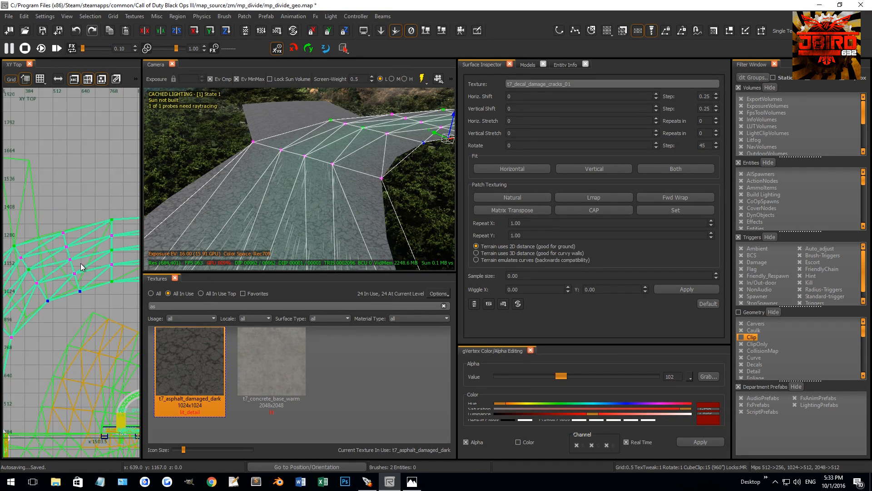
Reposition the newly inserted crack decal row along the road's curve, aligning its outer vertex with the road's outer edge near x 448, y 1286.
left_click_drag(38, 184, 60, 270)
scroll(80, 330, "up", 4)
scroll(77, 306, "up", 7)
scroll(61, 254, "up", 5)
left_click_drag(38, 217, 71, 239)
scroll(58, 223, "down", 8)
right_click_drag(48, 189, 41, 191)
left_click_drag(56, 162, 84, 190)
right_click_drag(66, 191, 91, 191)
left_click_drag(95, 181, 38, 203)
right_click_drag(38, 203, 50, 197)
scroll(53, 194, "up", 10)
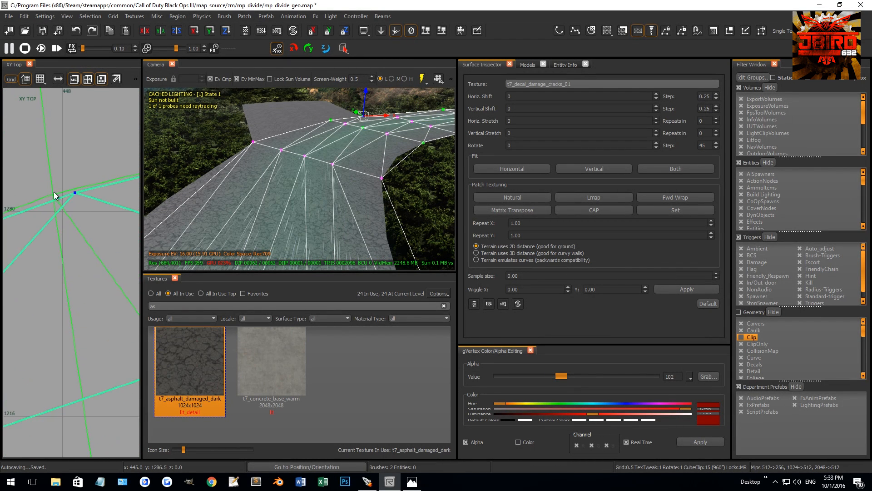
left_click_drag(119, 208, 89, 225)
Adjust the interior and inner-edge vertices of the crack decal around the bend to follow the asphalt.
scroll(68, 205, "down", 14)
left_click_drag(90, 225, 68, 228)
left_click_drag(76, 229, 96, 240)
left_click_drag(96, 240, 99, 269)
scroll(85, 261, "down", 8)
scroll(68, 256, "up", 6)
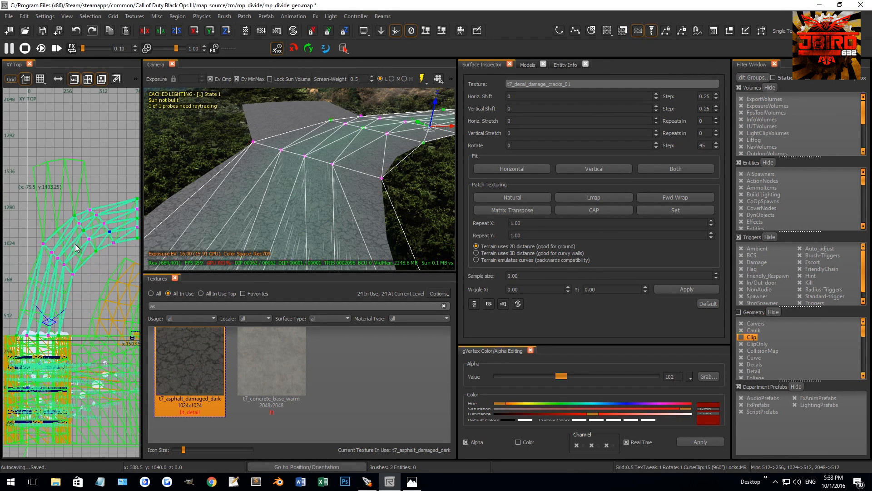
left_click_drag(91, 246, 120, 269)
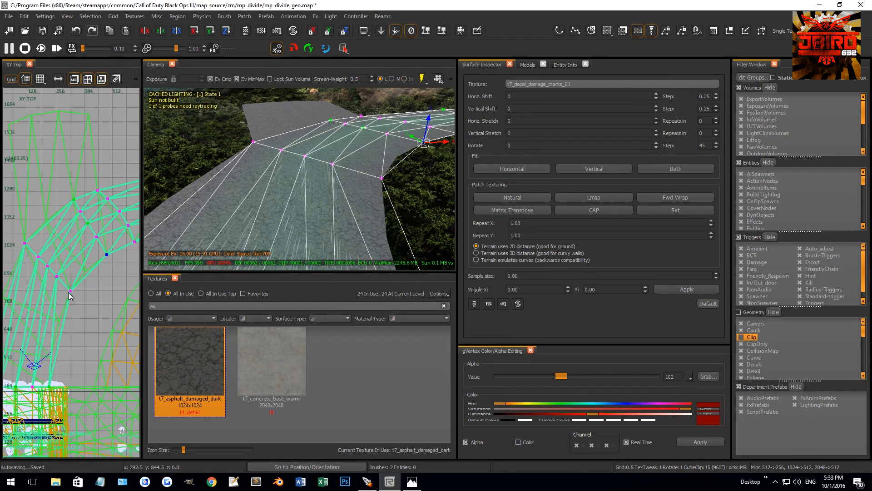
Shift the decal row below the bend onto the road and align its inner vertex with the road's inner edge near x 389, y 917.
scroll(84, 279, "up", 3)
left_click_drag(27, 194, 87, 269)
scroll(87, 268, "up", 9)
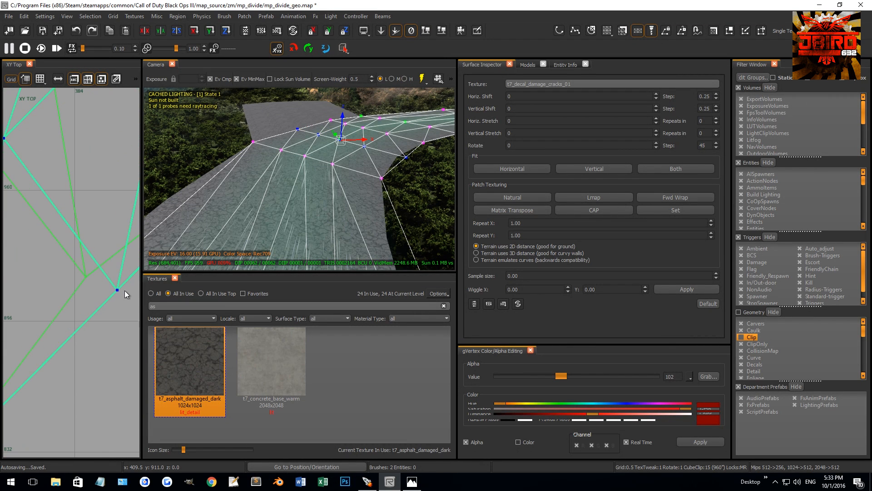
scroll(77, 281, "up", 8)
left_click_drag(84, 288, 91, 255)
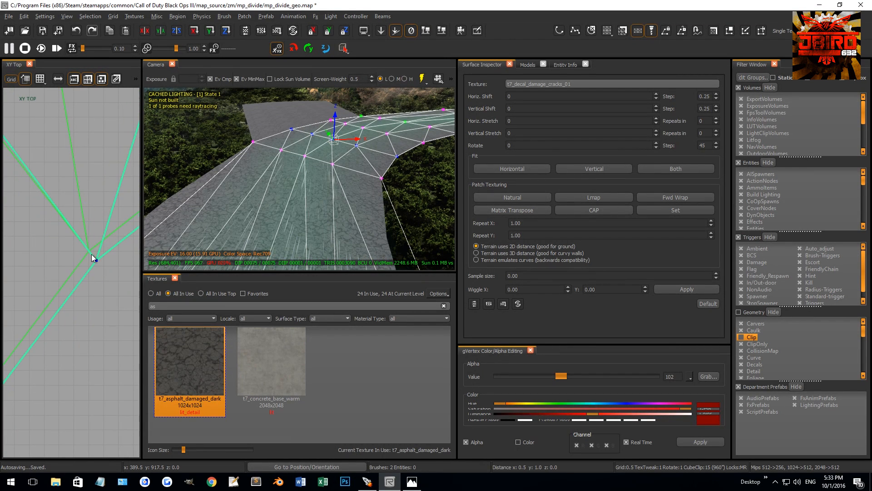
Align the outer vertex of that decal row with the road's outer edge near x 209, y 1149.
scroll(90, 278, "down", 10)
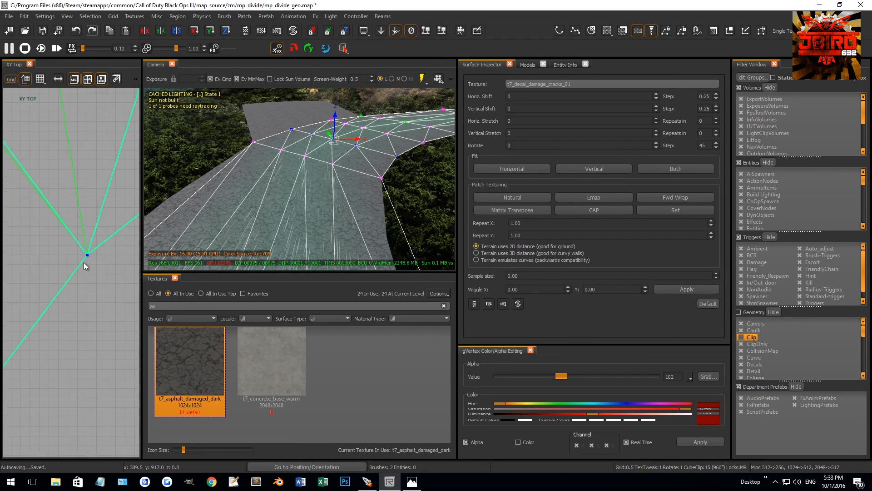
right_click_drag(56, 221, 70, 228)
scroll(39, 190, "up", 2)
left_click_drag(52, 193, 60, 262)
scroll(50, 196, "up", 1)
scroll(53, 199, "up", 12)
scroll(55, 250, "down", 8)
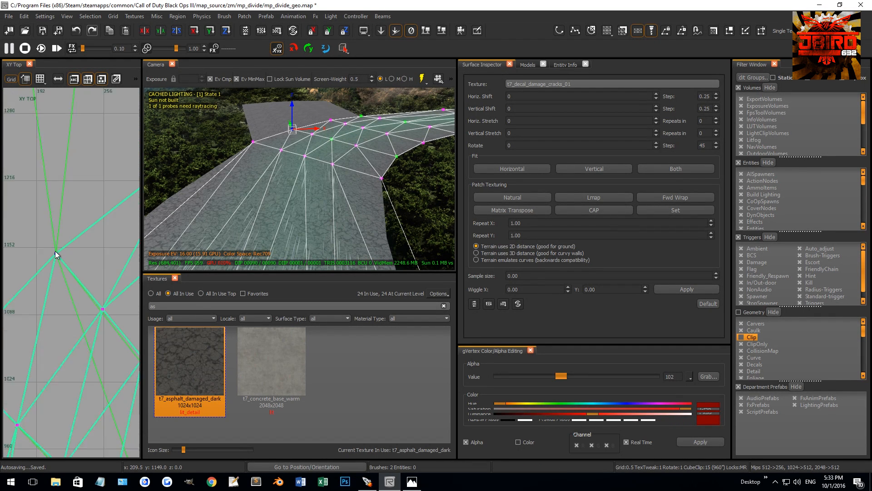
Reposition the interior vertices of the decal row between its aligned outer and inner edge vertices.
left_click_drag(63, 259, 113, 328)
scroll(77, 275, "up", 4)
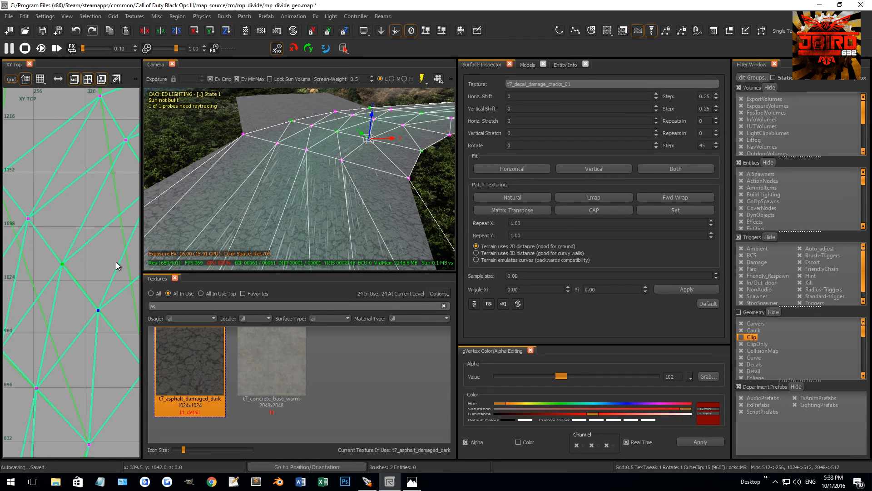
scroll(91, 250, "down", 6)
right_click_drag(88, 222, 88, 199)
left_click_drag(93, 222, 106, 235)
Insert a crack decal vertex row across the straight part near y 700 and shift it toward the asphalt road's edges.
left_click_drag(70, 303, 96, 344, "shift")
key("shift+x")
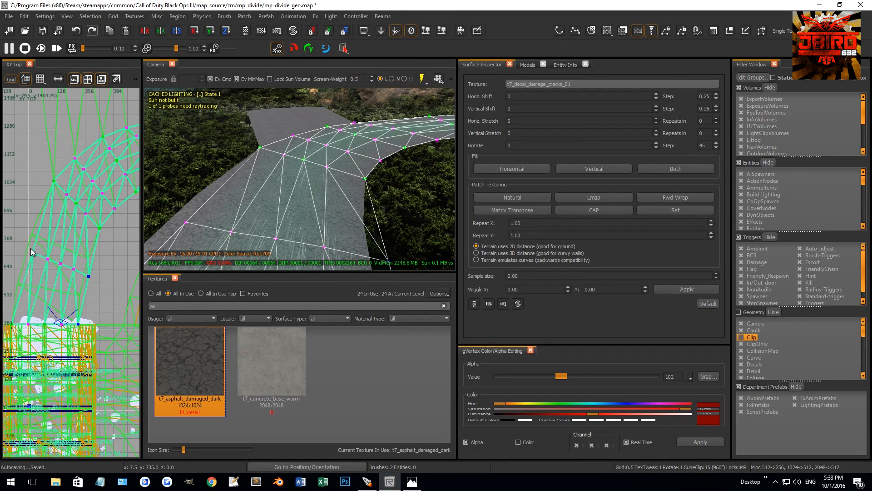
left_click_drag(26, 246, 87, 270)
scroll(92, 290, "up", 2)
scroll(88, 244, "up", 4)
scroll(84, 266, "down", 12)
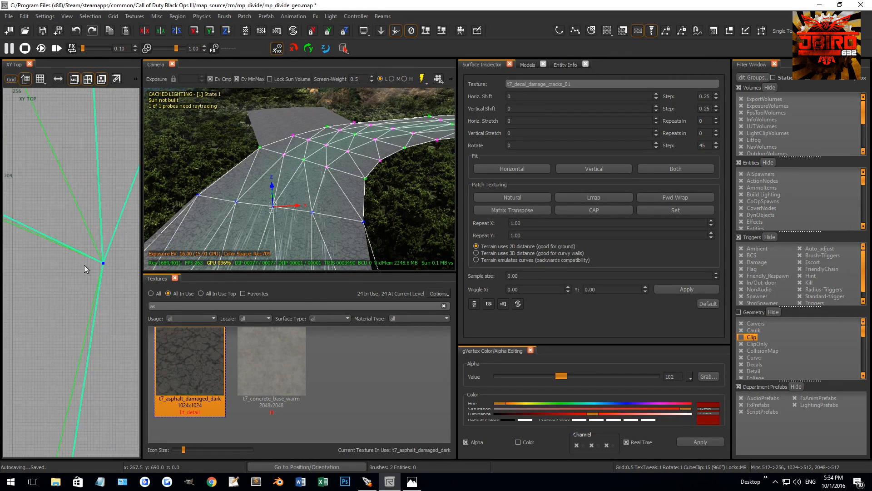
right_click_drag(68, 260, 123, 273)
Fine-tune the edge and interior vertices of the decal row near y 700 to match the asphalt road.
scroll(67, 240, "up", 3)
scroll(67, 241, "up", 8)
mouse_move(88, 278)
left_mouse_down()
mouse_move(120, 312)
mouse_move(97, 276)
left_mouse_up()
scroll(97, 269, "up", 5)
scroll(78, 261, "down", 5)
scroll(76, 258, "up", 3)
left_click_drag(76, 259, 98, 287)
mouse_move(98, 287)
left_mouse_down()
mouse_move(92, 282)
mouse_move(104, 283)
left_mouse_up()
scroll(100, 279, "down", 5)
scroll(70, 267, "up", 4)
right_click_drag(105, 284, 77, 271)
scroll(75, 272, "up", 1)
left_click_drag(74, 267, 76, 284)
scroll(114, 290, "up", 5)
scroll(63, 280, "down", 9)
left_click_drag(77, 279, 91, 297)
Insert another decal vertex row nearer the bridge and align its inner vertex with the road's inner edge near x 228, y 525.
right_click_drag(74, 328, 79, 297)
left_click_drag(68, 309, 93, 342, "shift")
key("shift+x")
right_click_drag(65, 301, 80, 302)
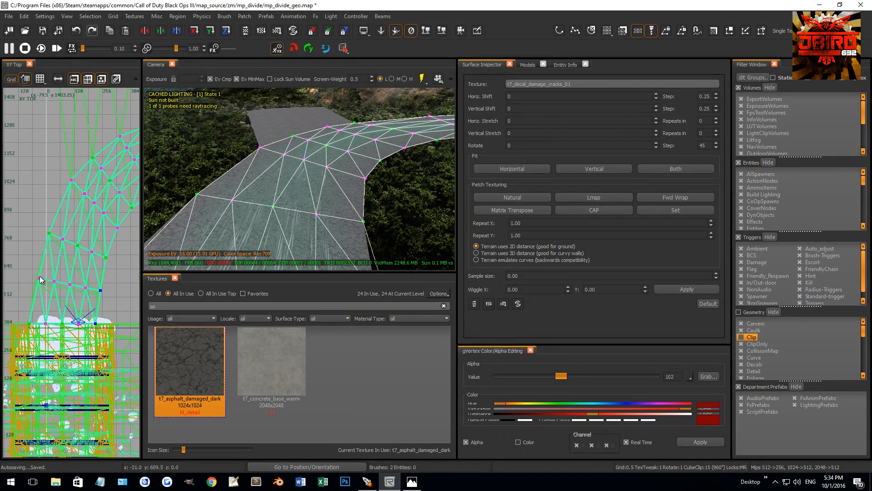
left_click_drag(33, 273, 106, 300, "shift")
scroll(101, 296, "up", 10)
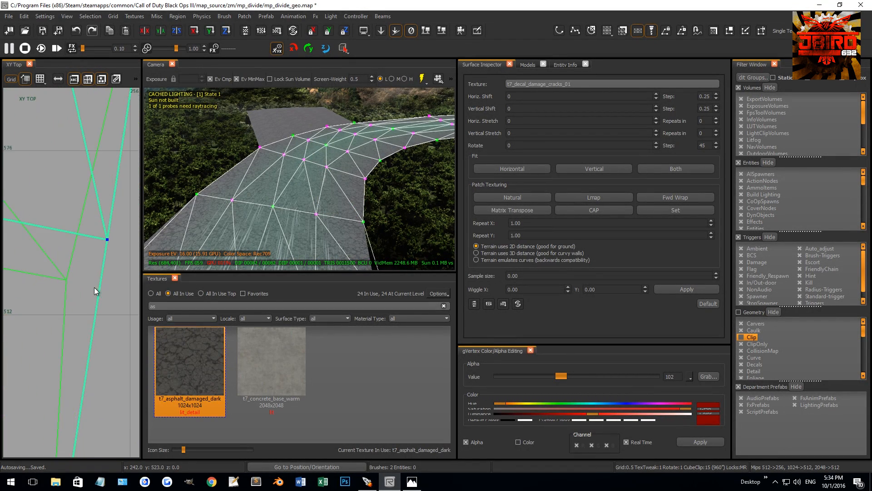
scroll(68, 288, "up", 8)
right_click_drag(46, 260, 94, 266)
scroll(88, 269, "down", 18)
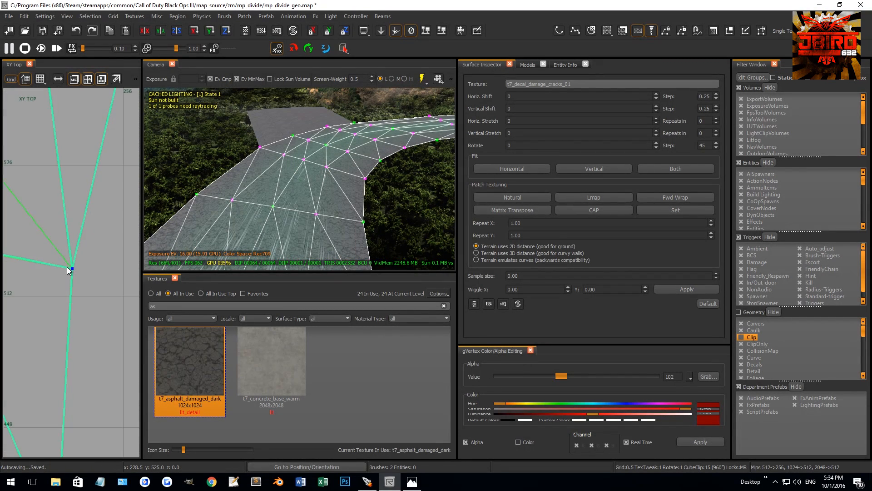
Align the outer vertex of the decal row nearest the bridge with the road's outer edge near y 580.
scroll(50, 261, "up", 15)
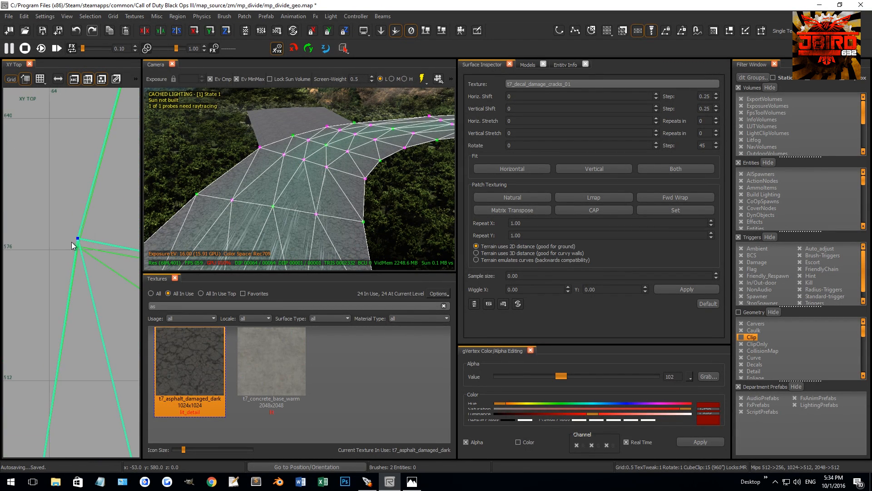
right_click_drag(78, 241, 61, 225)
left_click_drag(56, 222, 56, 263)
scroll(57, 253, "down", 1)
Apply Natural patch texturing to the crack decal, check it deselected on the asphalt road, and select the decal again.
mouse_move(325, 159)
right_mouse_down()
mouse_move(326, 182)
mouse_move(299, 182)
mouse_move(295, 166)
mouse_move(277, 187)
mouse_move(316, 155)
mouse_move(332, 154)
mouse_move(359, 172)
right_mouse_up()
key("shift+h")
left_click(522, 200)
right_click_drag(416, 193, 363, 146)
key("Escape")
key("Escape")
left_click(348, 164)
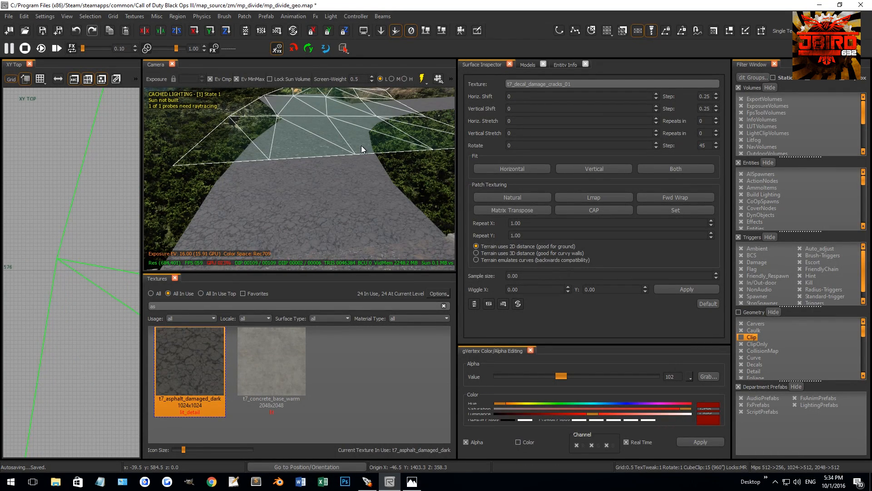
key("Escape")
left_click(339, 179)
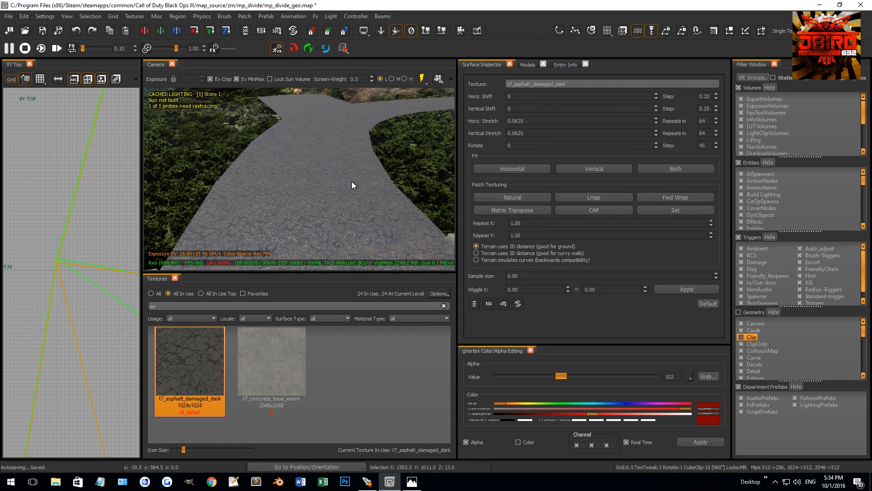
left_click(306, 242)
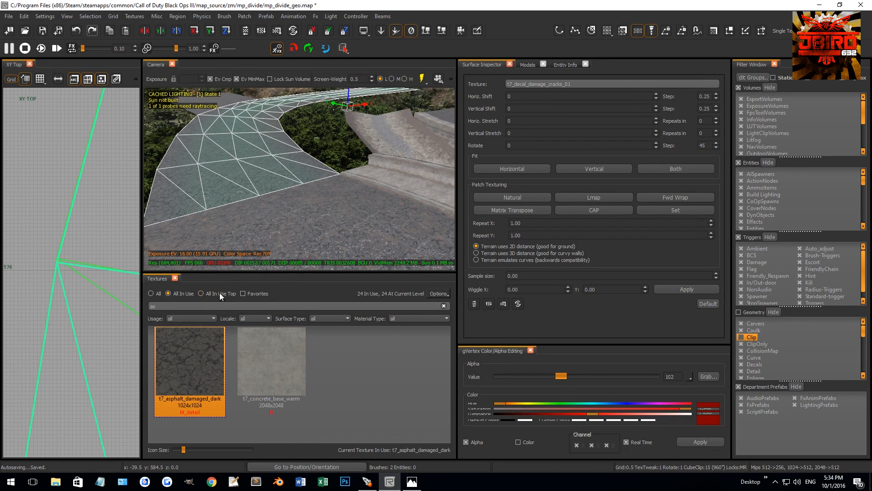
Filter the in-use textures by "mud" and choose t7_mud_sludge_wet_01_reveal.
scroll(320, 212, "up", 1)
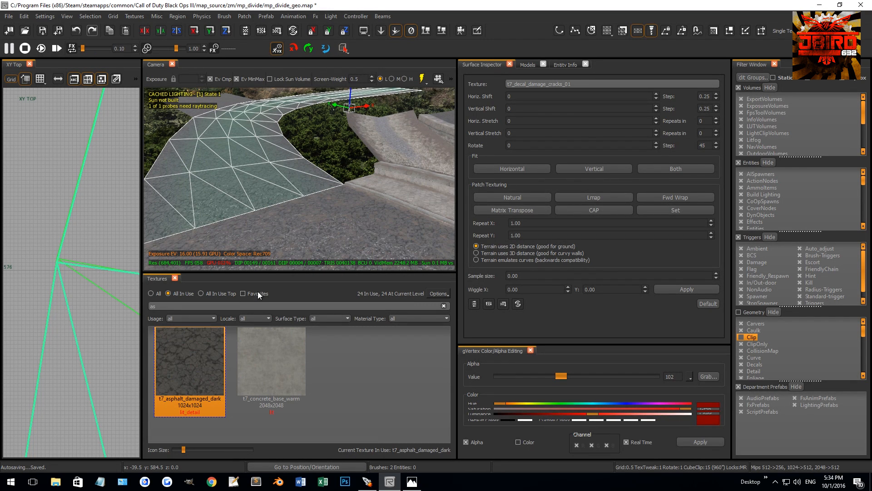
key("BackSpace")
key("BackSpace")
type("mud")
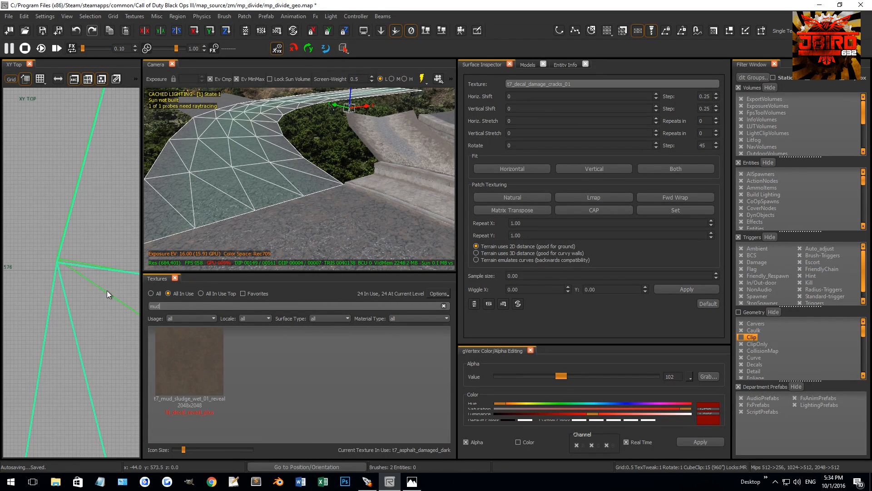
left_click(198, 363)
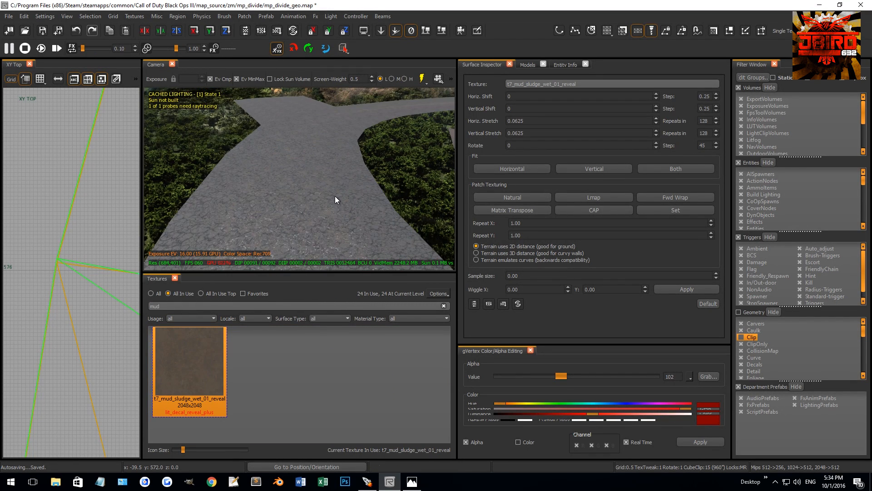
Select the middle vertex at the far end of the mud-textured patch over the road and set its alpha to 50.
right_click_drag(334, 197, 337, 213)
left_click(344, 160, "shift")
right_click_drag(344, 160, 337, 132)
left_click(344, 134)
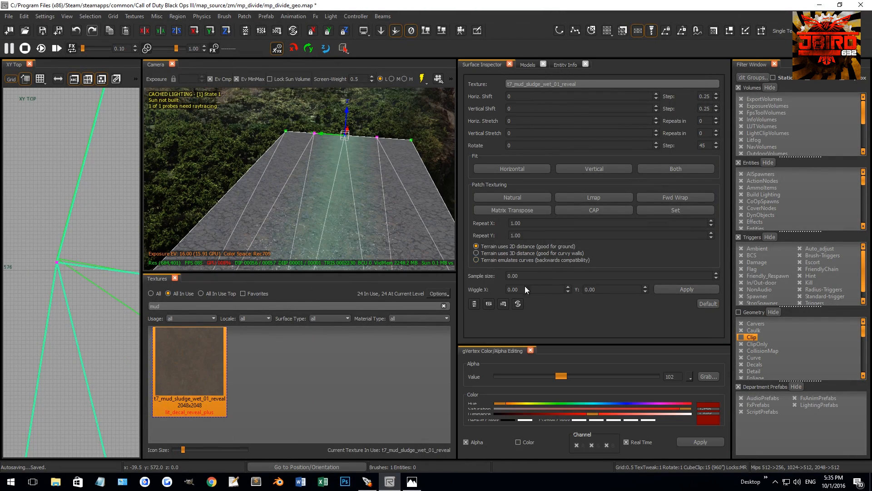
left_click_drag(559, 377, 534, 376)
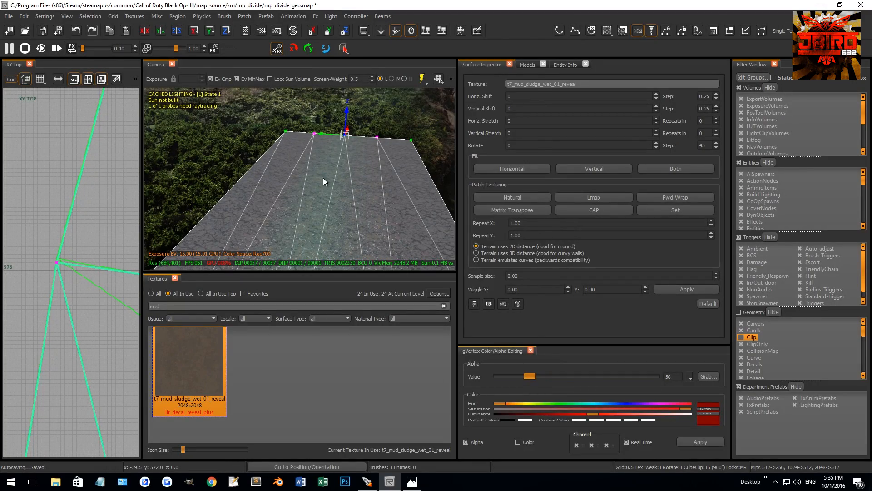
key("Escape")
key("Escape")
Select the central vertex of the mud patch beside the stone ledge and adjust its alpha, trying 172 and settling on 65.
right_click_drag(332, 159, 323, 200)
scroll(315, 170, "down", 5)
left_click(325, 213, "shift")
key("v")
left_click(316, 199)
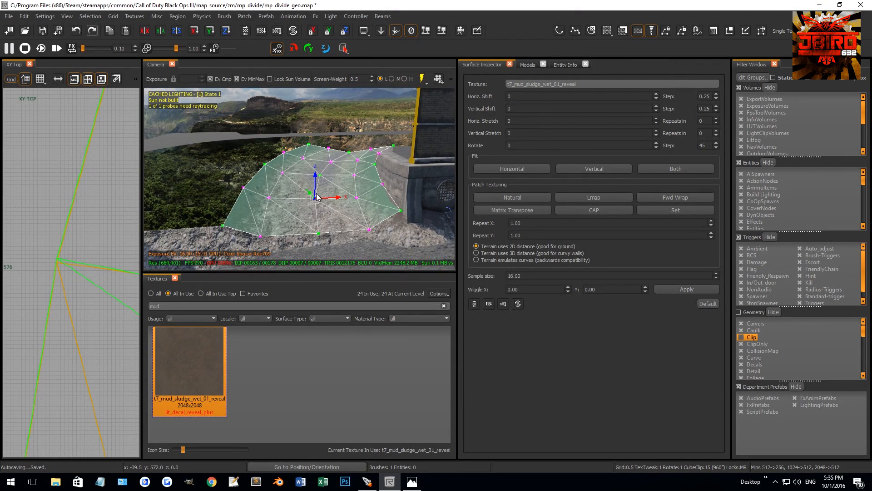
key("g")
left_click_drag(525, 378, 604, 380)
right_click_drag(388, 215, 431, 265)
left_click_drag(355, 203, 368, 224)
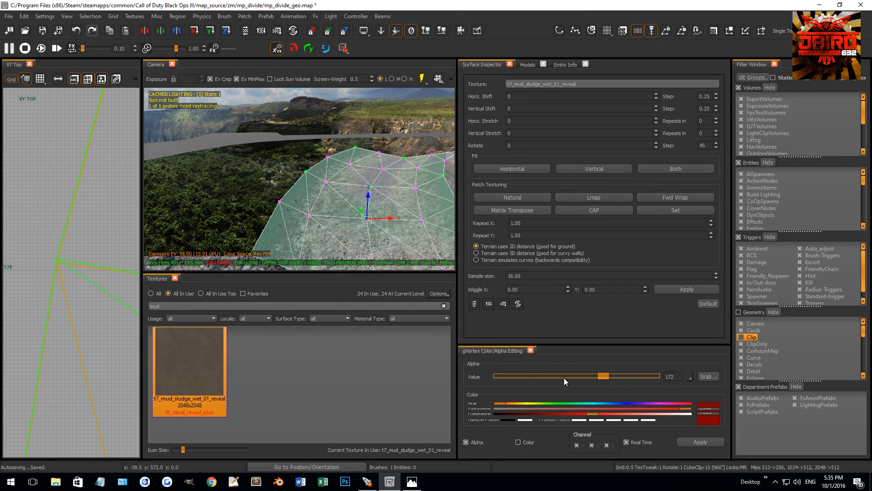
left_click_drag(605, 378, 541, 375)
right_click_drag(400, 248, 384, 246)
key("g")
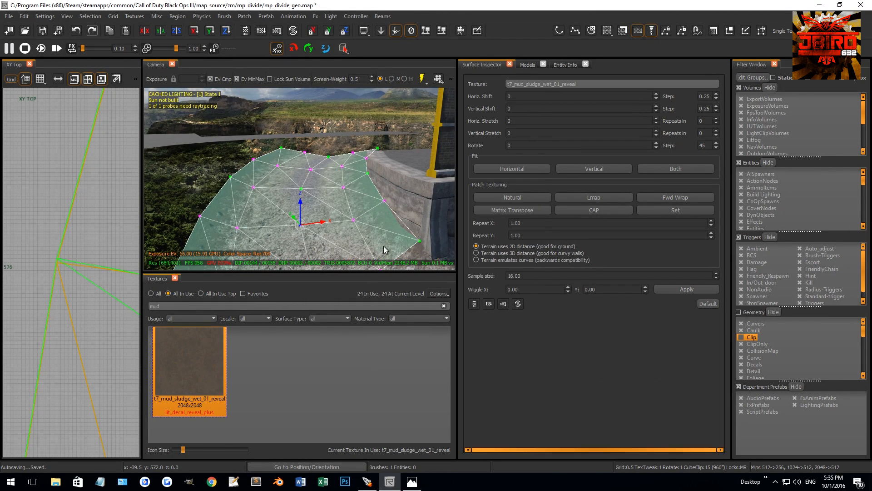
right_click_drag(338, 226, 342, 217)
key("g")
key("Escape")
Select a vertex of the mtl_p7_fxp_debris_dirt_rocks_01 patch on the same slope and set its alpha to 233.
left_click(330, 197, "shift")
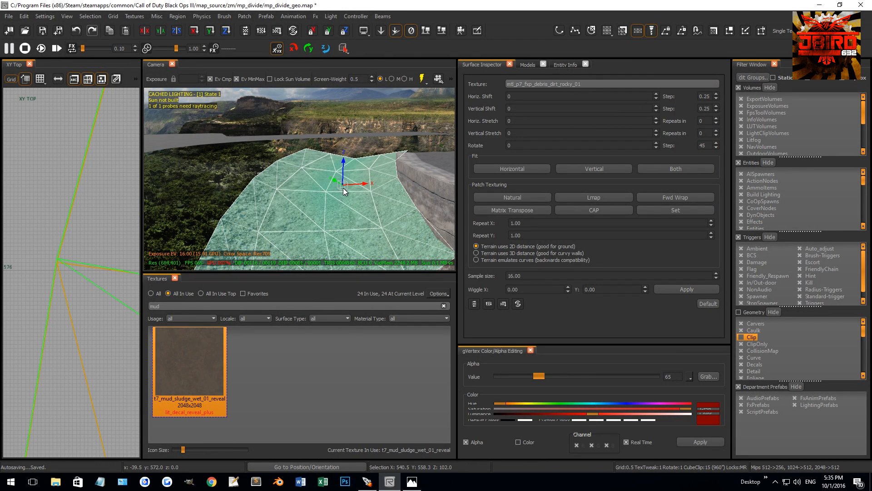
key("v")
key("b")
key("b")
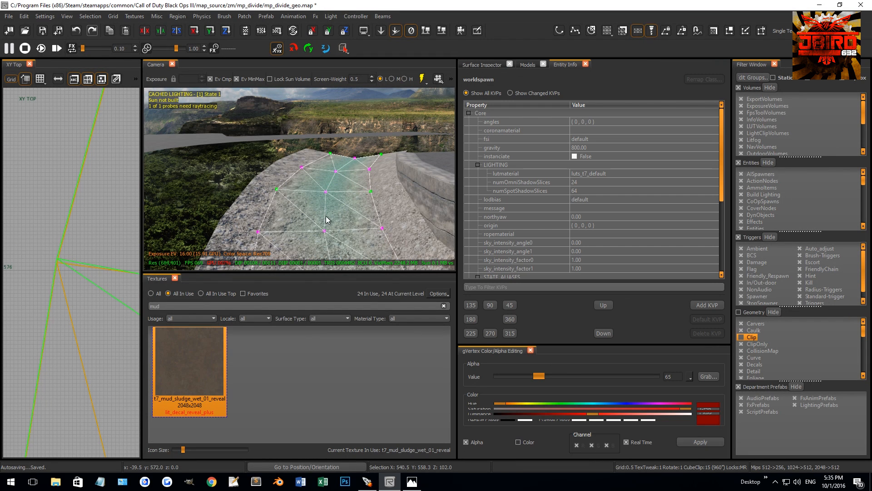
left_click(324, 230)
left_click_drag(538, 380, 631, 376)
right_click_drag(364, 232, 245, 195)
key("Escape")
Inspect the bridge walls and the ground and rocks around the bridge.
right_click_drag(318, 175, 345, 159)
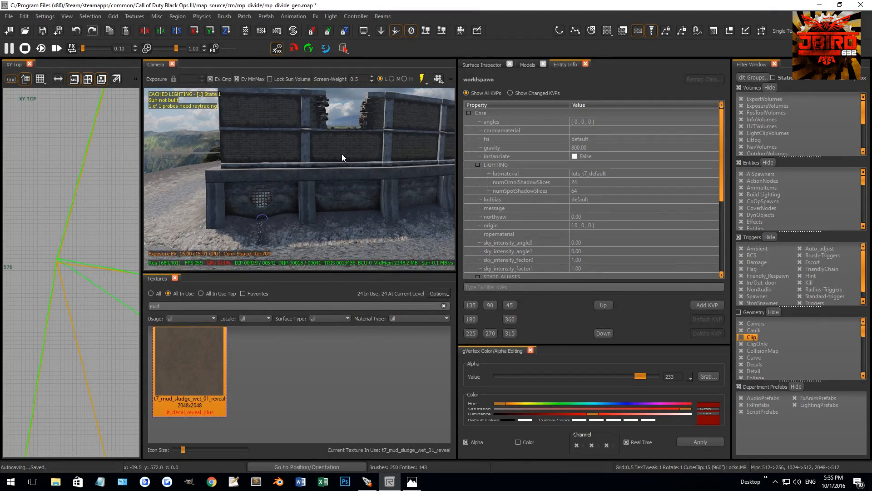
right_click_drag(317, 162, 404, 188)
key("Escape")
mouse_move(364, 230)
right_mouse_down()
mouse_move(327, 223)
mouse_move(339, 208)
mouse_move(383, 208)
mouse_move(384, 219)
mouse_move(360, 212)
mouse_move(317, 234)
mouse_move(320, 205)
mouse_move(304, 203)
mouse_move(318, 205)
mouse_move(301, 186)
mouse_move(317, 202)
mouse_move(305, 198)
right_mouse_up()
left_click(345, 224, "shift")
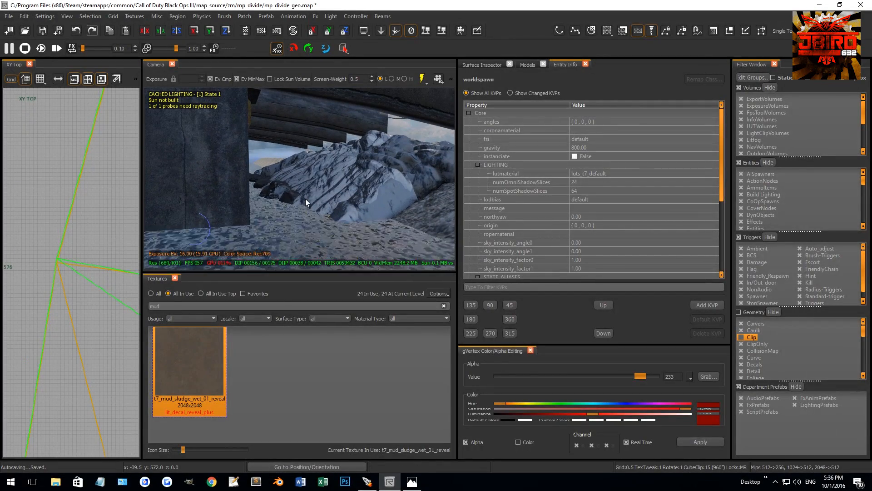
scroll(94, 245, "down", 6)
right_click_drag(91, 246, 65, 231)
Select the reflection probe under the bridge and start enlarging its box volume in the top view.
right_click_drag(204, 225, 147, 193)
left_click(292, 159, "shift")
right_click_drag(259, 199, 296, 211)
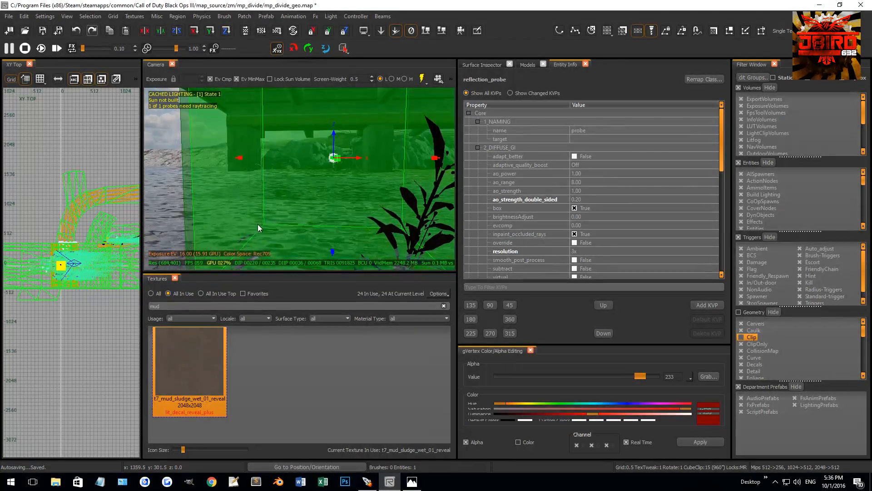
right_click_drag(75, 288, 72, 264)
left_click_drag(71, 259, 76, 261)
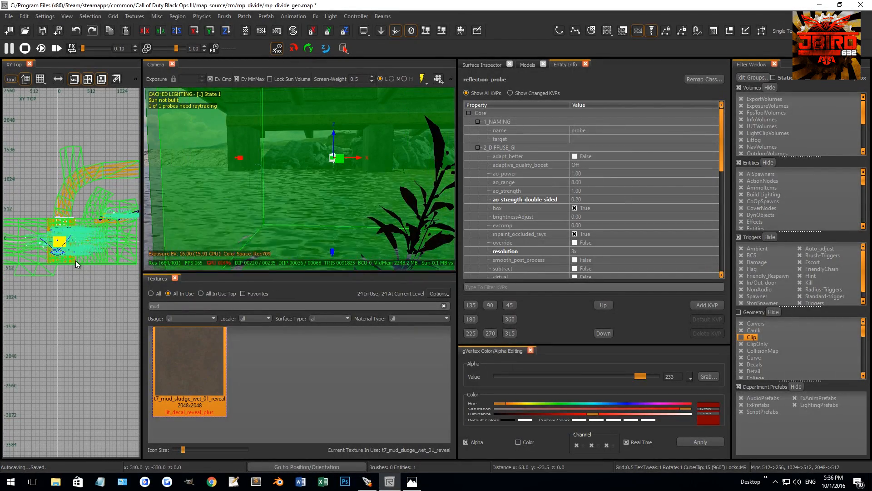
scroll(74, 266, "up", 4)
right_click_drag(70, 234, 87, 289)
left_click_drag(79, 218, 108, 167)
right_click_drag(98, 195, 69, 212)
left_click_drag(70, 213, 96, 225)
Stretch the remaining sides of the reflection probe's volume until it encloses the bridge section.
right_click_drag(19, 263, 59, 241)
left_click_drag(60, 242, 33, 241)
left_click_drag(73, 275, 80, 318)
right_click_drag(80, 319, 8, 326)
left_click_drag(64, 283, 75, 283)
right_click_drag(75, 269, 121, 286)
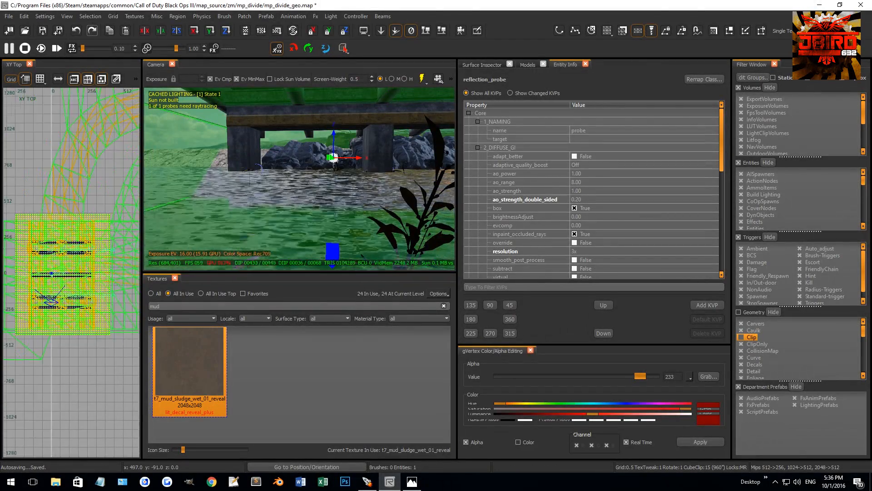
scroll(117, 286, "down", 2)
left_click_drag(44, 273, 36, 268)
key("Escape")
Select the pieces covering the side of the low concrete wall beside the dirt slope and apply a Patch command to them.
right_click_drag(273, 175, 257, 200)
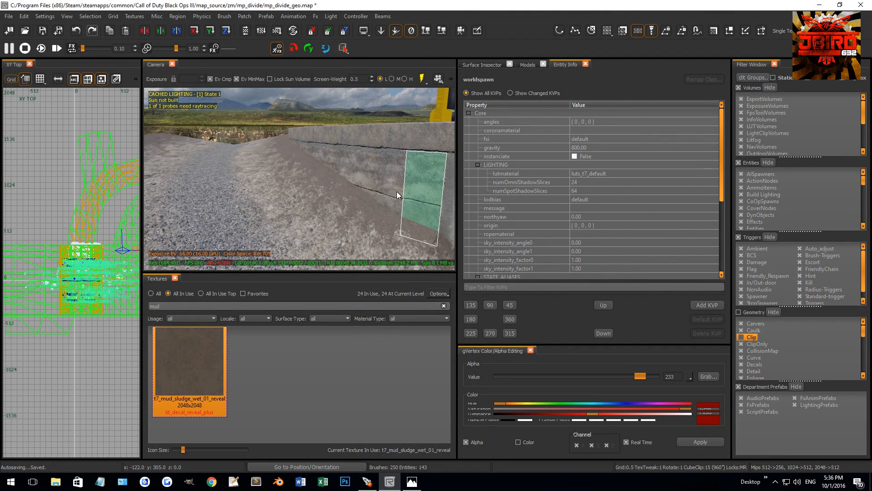
right_click_drag(396, 192, 371, 194)
left_click(346, 198, "shift")
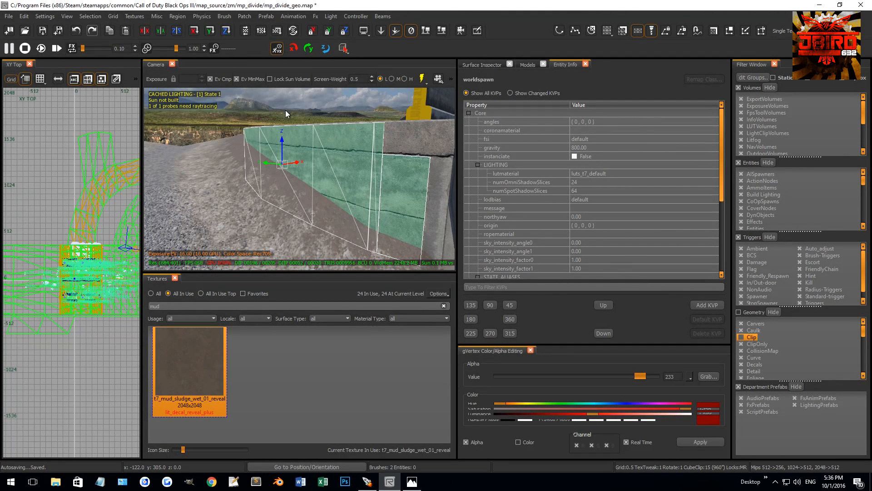
left_click(244, 16)
mouse_move(279, 34)
left_click(397, 44)
key("v")
mouse_move(349, 149)
right_mouse_down()
mouse_move(336, 177)
mouse_move(310, 181)
right_mouse_up()
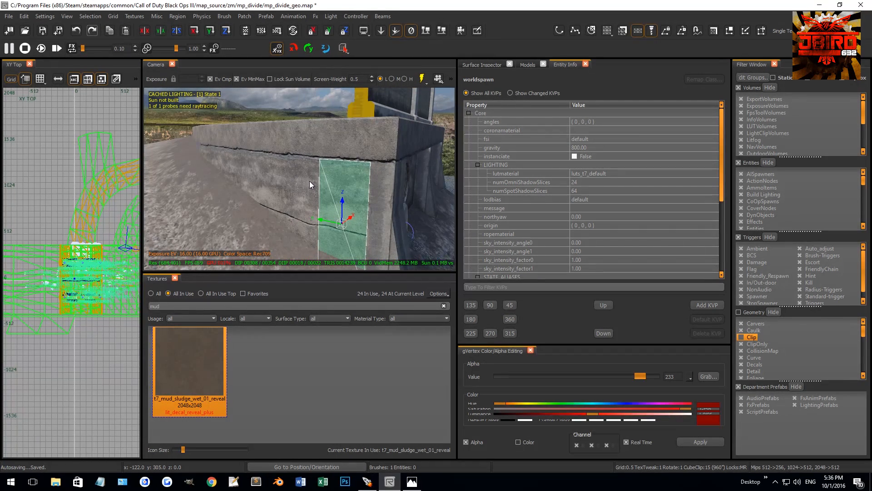
key("Escape")
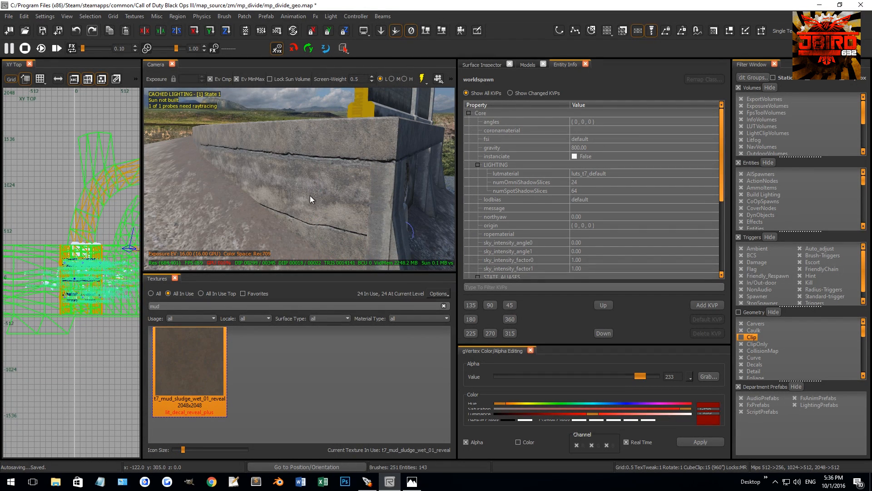
Select the three patches on the low concrete wall's side and connect them into a single patch.
left_click(310, 195, "shift")
left_click(289, 189, "shift")
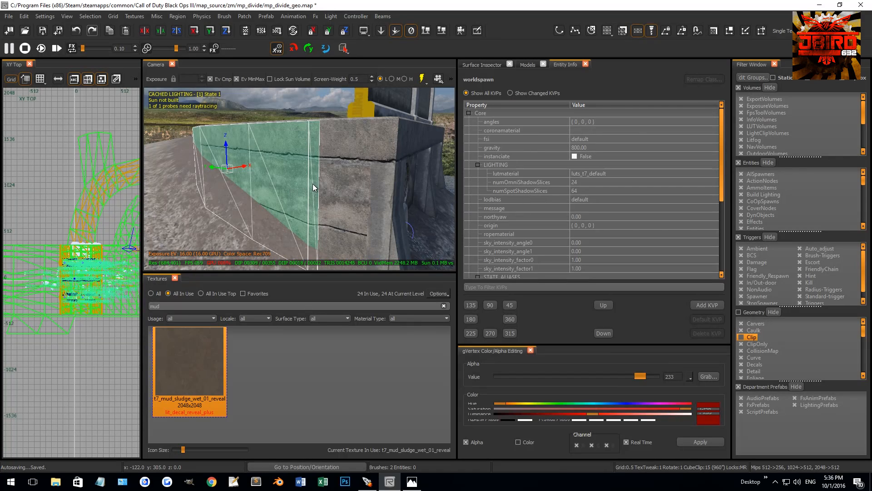
left_click(340, 195, "shift")
right_click_drag(333, 184, 295, 165)
key("v")
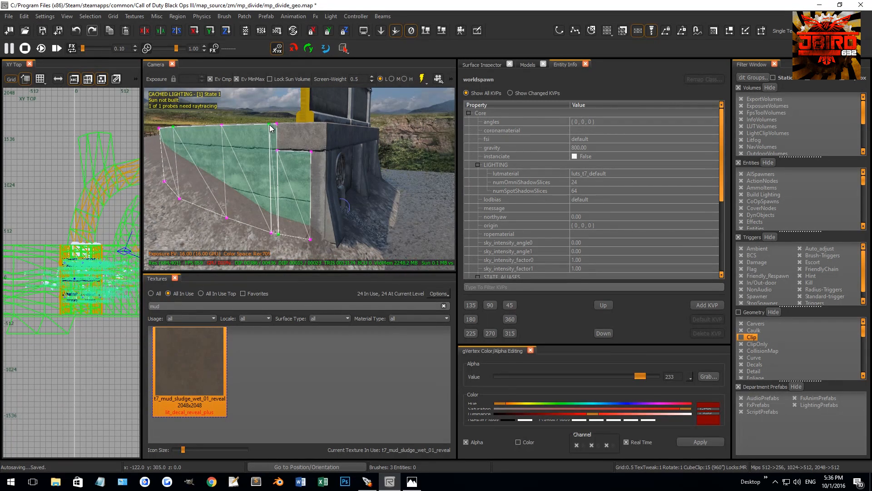
left_click_drag(274, 122, 288, 160)
key("w")
left_click_drag(260, 119, 275, 130)
key("v")
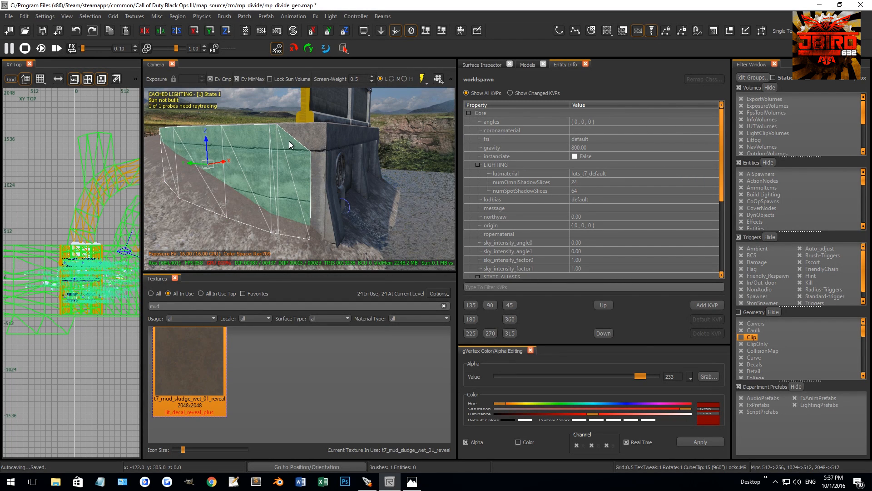
Lower the patch's top vertices near the wall corner and raise its bottom vertices there to meet the dirt slope.
left_click_drag(264, 114, 287, 135)
left_click_drag(274, 102, 276, 154)
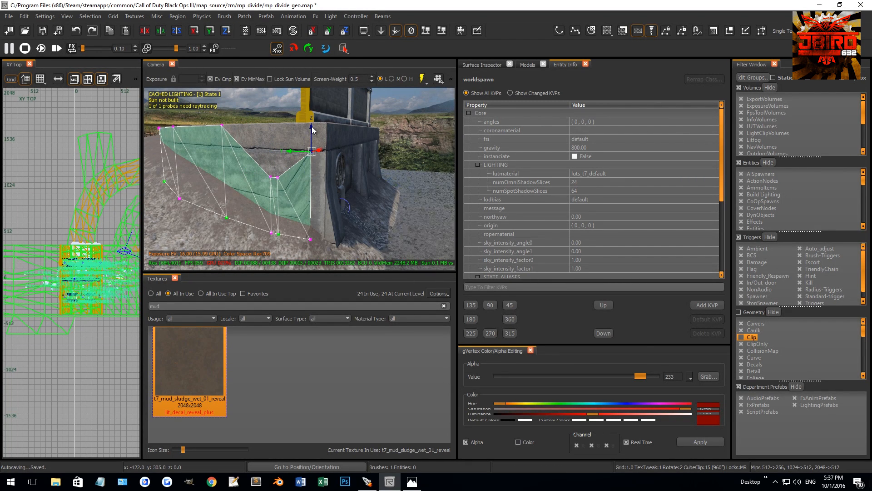
mouse_move(316, 173)
right_mouse_down()
mouse_move(321, 187)
mouse_move(328, 177)
right_mouse_up()
left_click_drag(330, 176, 377, 229)
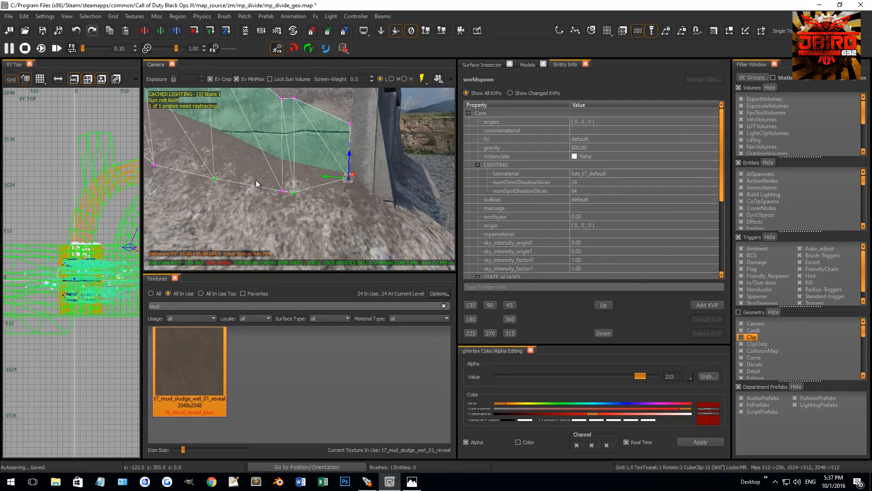
left_click_drag(288, 153, 289, 139)
right_click_drag(291, 140, 290, 158)
left_click_drag(297, 167, 342, 230)
left_click_drag(318, 180, 321, 130)
right_click_drag(320, 125, 317, 167)
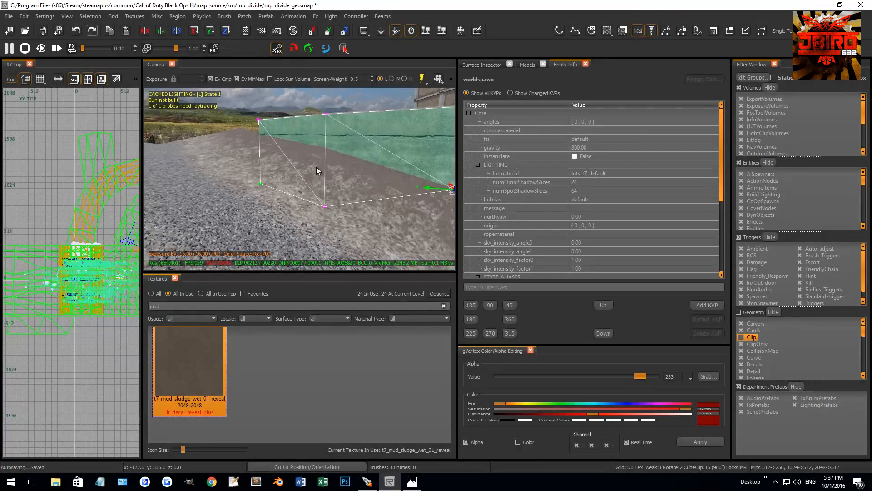
Raise the patch's remaining bottom vertices toward the wall's far end so the lower edge follows the ground line.
left_click_drag(325, 176, 327, 129)
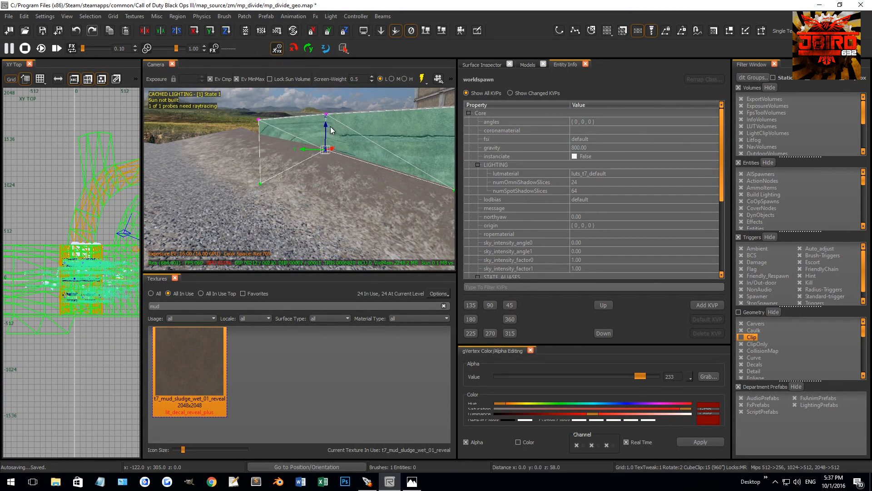
right_click_drag(331, 130, 317, 151)
left_click(326, 203)
right_click_drag(325, 203, 338, 222)
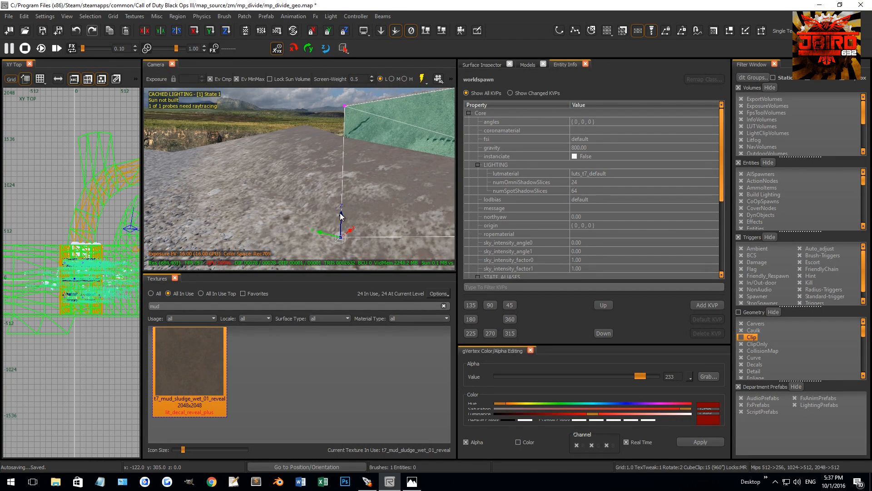
left_click_drag(341, 216, 351, 122)
right_click_drag(353, 112, 205, 327)
Lower the patch's top vertices along the wall to form a narrow strip just above the dirt.
right_click_drag(214, 155, 209, 139)
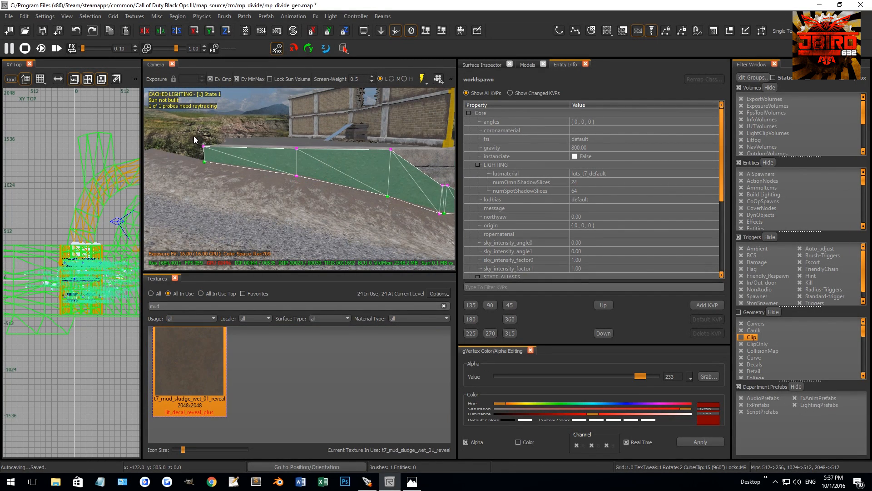
left_click_drag(365, 155, 366, 154)
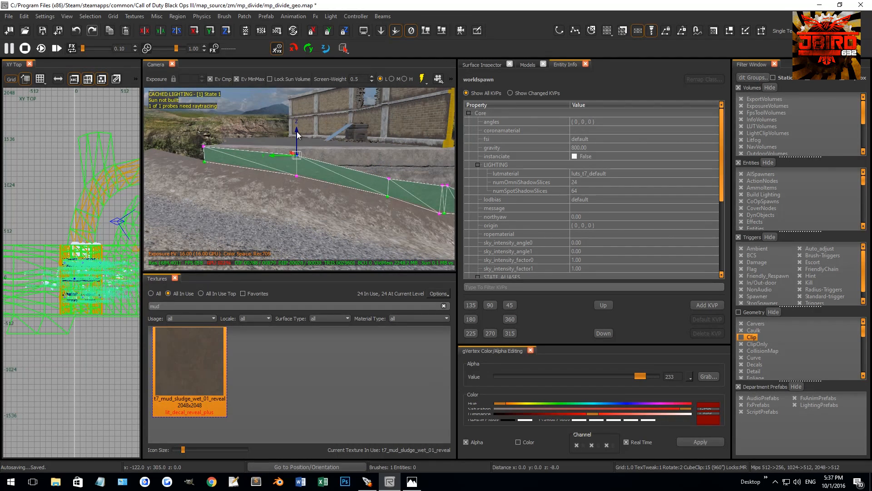
right_click_drag(204, 134, 251, 149)
left_click_drag(289, 125, 351, 172)
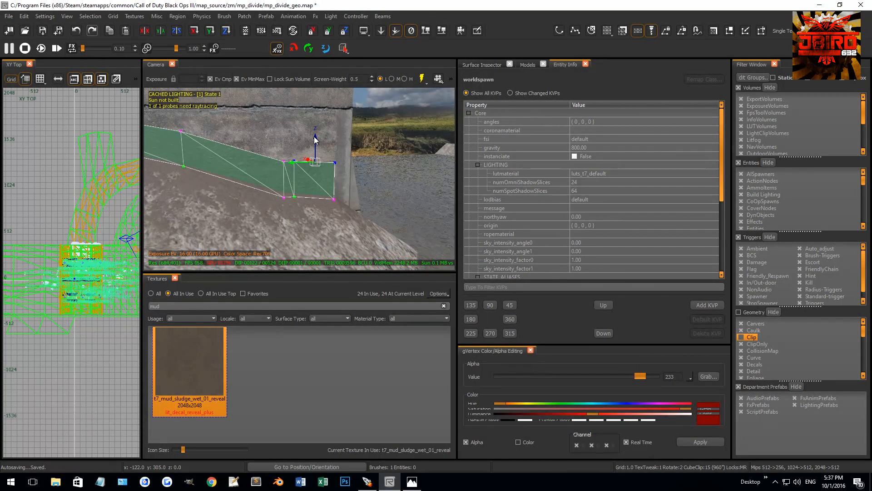
right_click_drag(316, 142, 317, 154)
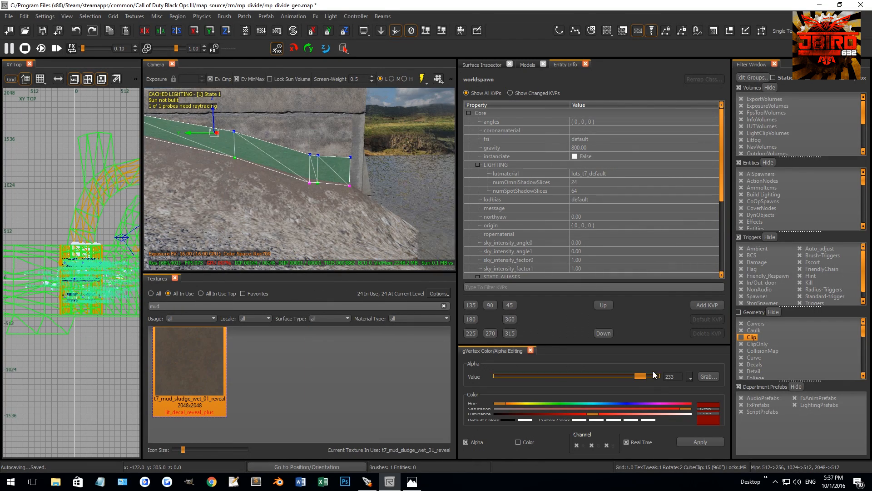
Set the vertex alpha of the wall strip's top edge to 0 and apply Natural patch texturing to the strip.
left_click_drag(465, 348, 463, 346)
right_click_drag(306, 264, 310, 227)
key("g")
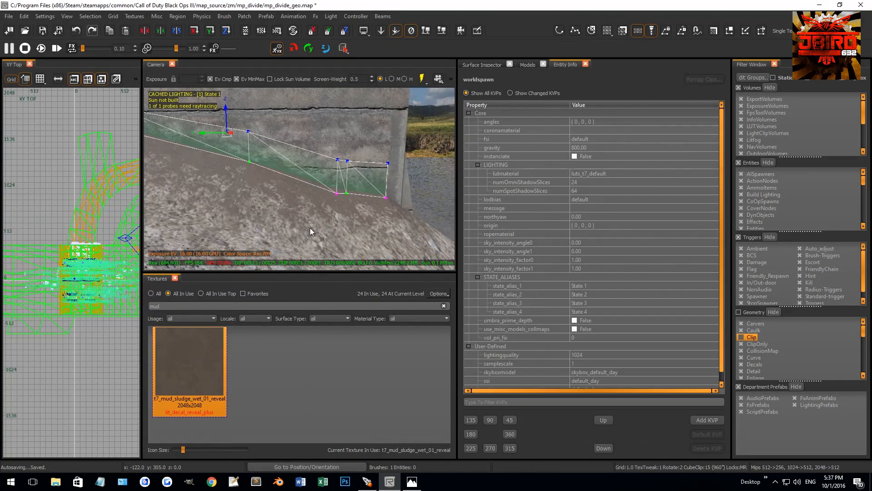
right_click(113, 201)
left_click(138, 258)
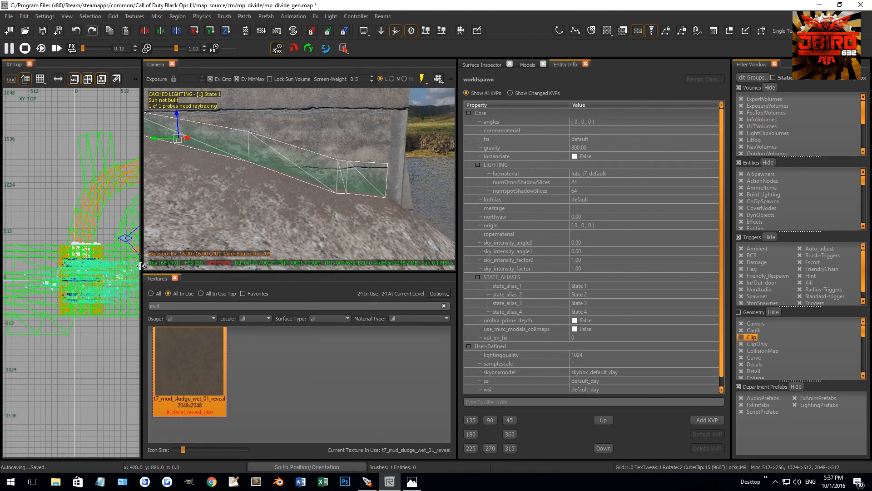
left_click(525, 198)
right_click_drag(329, 189, 315, 200)
key("Escape")
Select the lower faces of the buttresses along the bridge wall and apply a Terrain patch command to them.
left_click(299, 189, "ctrl+shift")
left_click(310, 197, "ctrl+shift")
left_click(304, 190, "ctrl+shift")
left_click(315, 199, "ctrl+shift")
left_click(284, 228, "ctrl+shift")
right_click_drag(284, 228, 242, 110)
left_click(311, 213, "ctrl+shift")
left_click(286, 225, "ctrl+shift")
left_click(273, 217, "ctrl+shift")
left_click(232, 216, "ctrl+shift")
left_click(361, 205, "ctrl+shift")
left_click(350, 225, "ctrl+shift")
left_click(348, 223, "ctrl+shift")
left_click(245, 16)
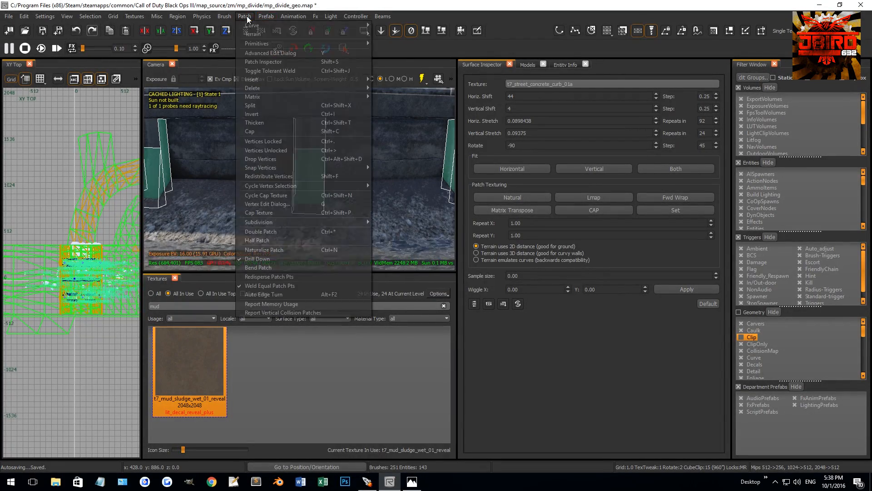
mouse_move(261, 34)
left_click(379, 43)
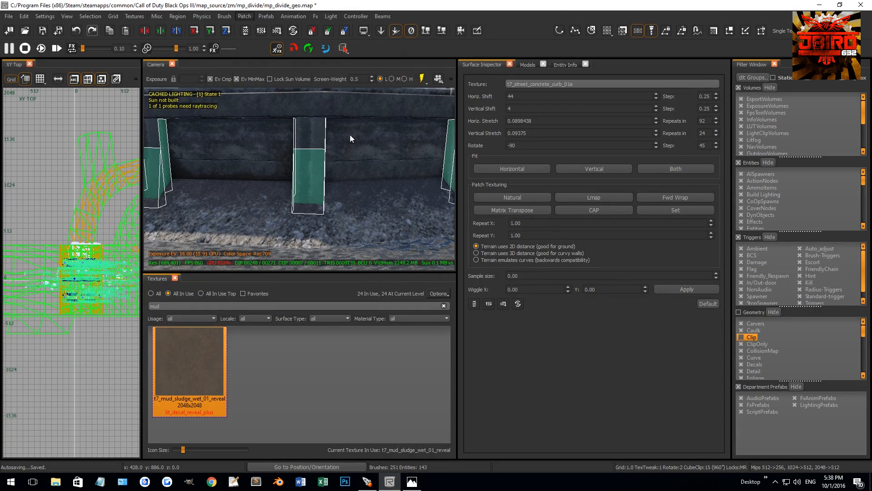
Texture the buttress patches with t7_mud_sludge_wet_01_reveal and set the alpha of their upper vertices to 0.
right_click_drag(277, 196, 254, 203)
left_click(184, 369)
right_click_drag(224, 227, 225, 225)
key("ctrl+Tab")
scroll(84, 281, "up", 12)
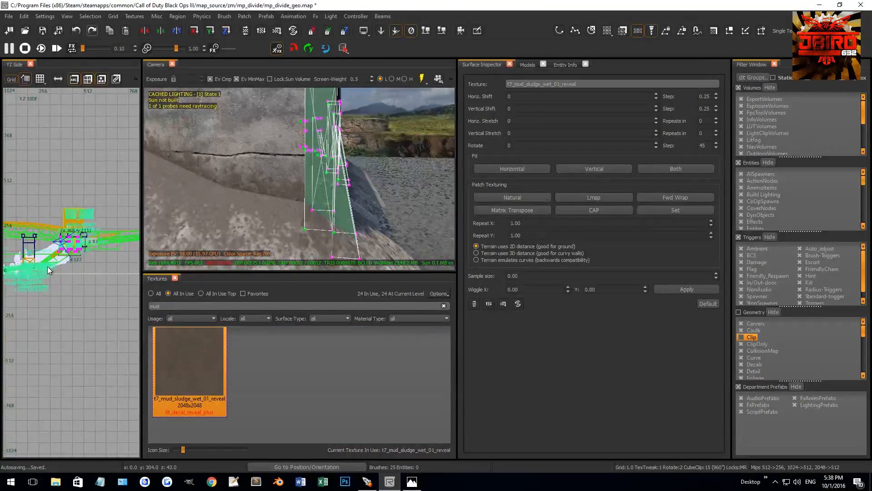
scroll(74, 252, "down", 3)
left_click_drag(34, 218, 111, 253)
key("g")
left_click_drag(500, 376, 378, 353)
right_click_drag(279, 222, 279, 222)
Apply Natural and Lmap patch texturing to the buttress mud patches, then deselect them.
key("v")
key("s")
key("s")
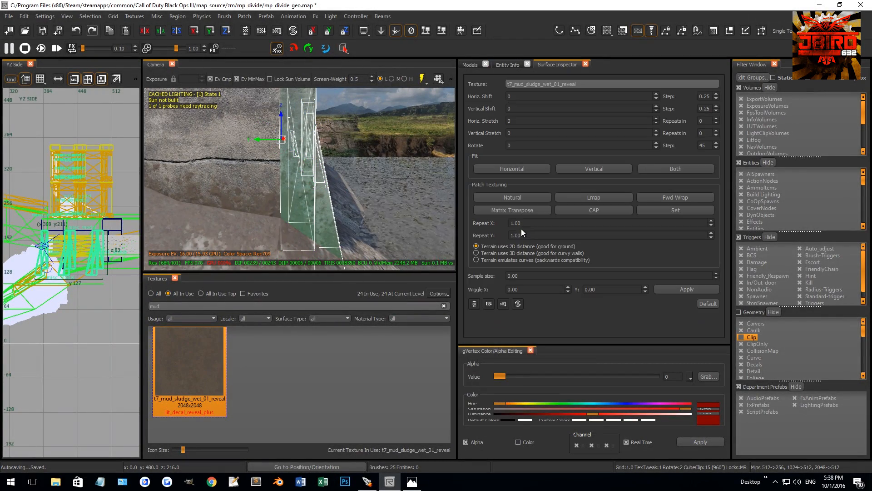
left_click(519, 199)
mouse_move(390, 206)
right_mouse_down()
mouse_move(369, 194)
mouse_move(331, 204)
right_mouse_up()
left_click(575, 199)
key("Escape")
Select the brick fence section at the end of the bridge wall and enter its brick_fence_link.map prefab.
left_click(331, 203, "shift")
right_click(86, 206)
mouse_move(123, 222)
left_click(207, 219)
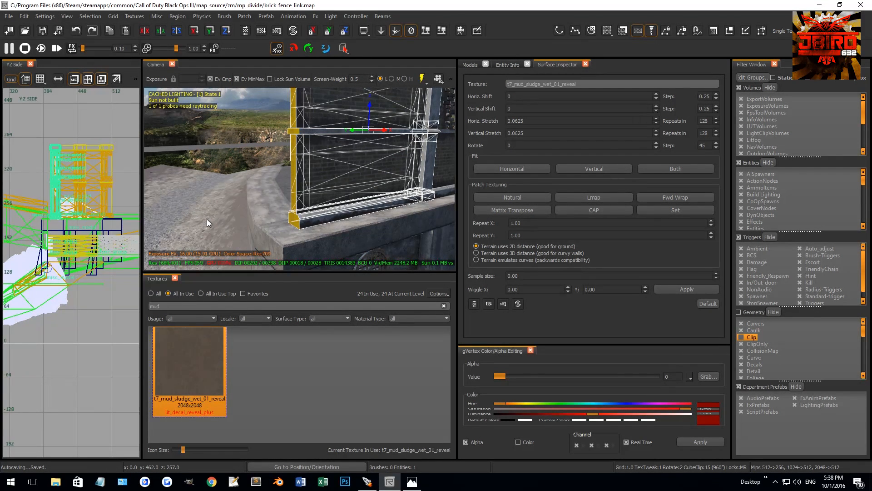
Select the fence panel brushes beside the post in the prefab and delete them.
right_click_drag(304, 214, 305, 215)
mouse_move(327, 244)
left_mouse_down("shift")
mouse_move(322, 100)
mouse_move(286, 148)
mouse_move(275, 118)
mouse_move(268, 162)
left_mouse_up("shift")
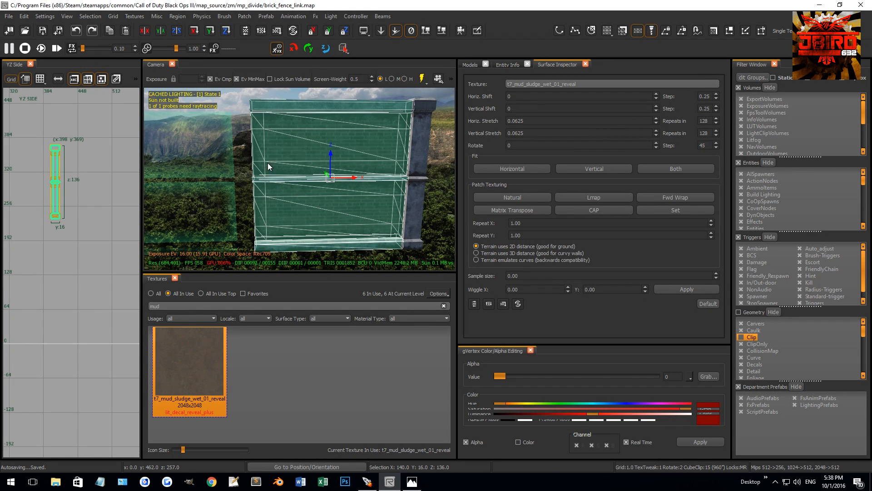
right_click_drag(268, 162, 245, 164)
right_click_drag(203, 181, 279, 184)
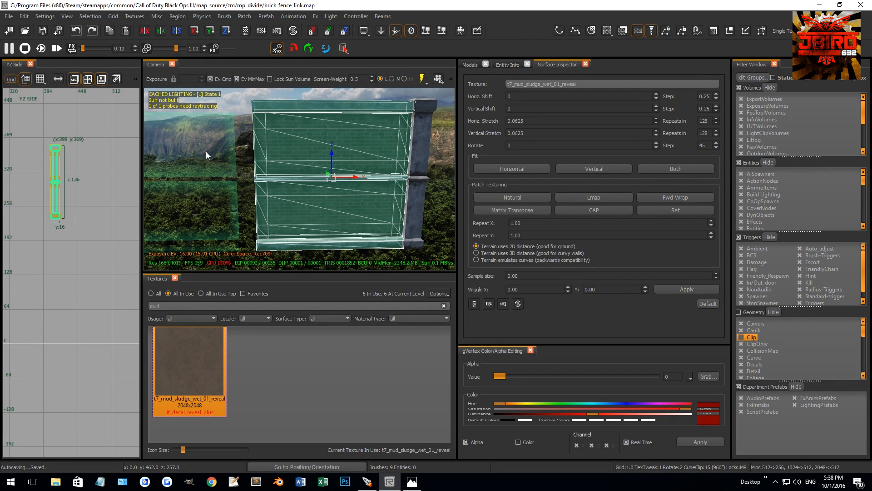
key("BackSpace")
Try to select the leftover fence pieces with Select Touching, using a box brush about 140 wide and 187 high.
right_click_drag(233, 147, 245, 147)
left_click(299, 173, "shift")
left_click(328, 246, "shift")
scroll(56, 167, "up", 3)
key("Escape")
mouse_move(101, 315)
left_mouse_down()
mouse_move(31, 203)
mouse_move(26, 170)
mouse_move(66, 162)
left_mouse_up()
key("ctrl+Tab")
left_click_drag(70, 242, 77, 199)
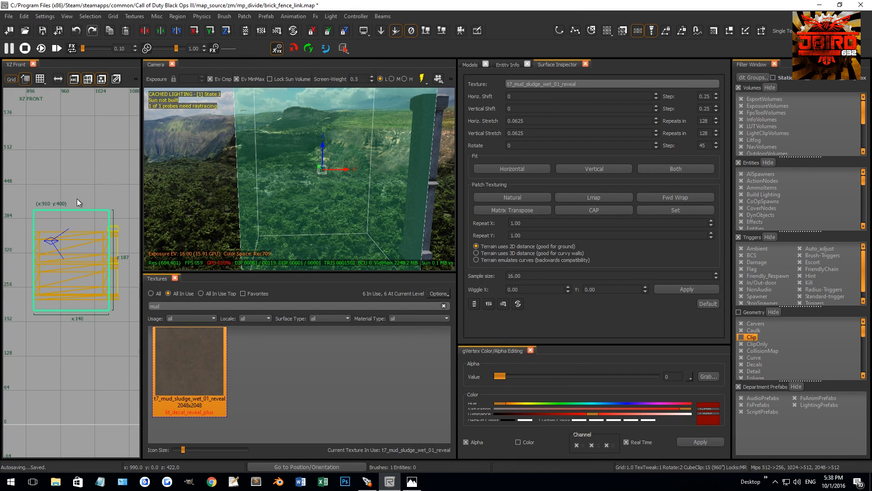
left_click(86, 17)
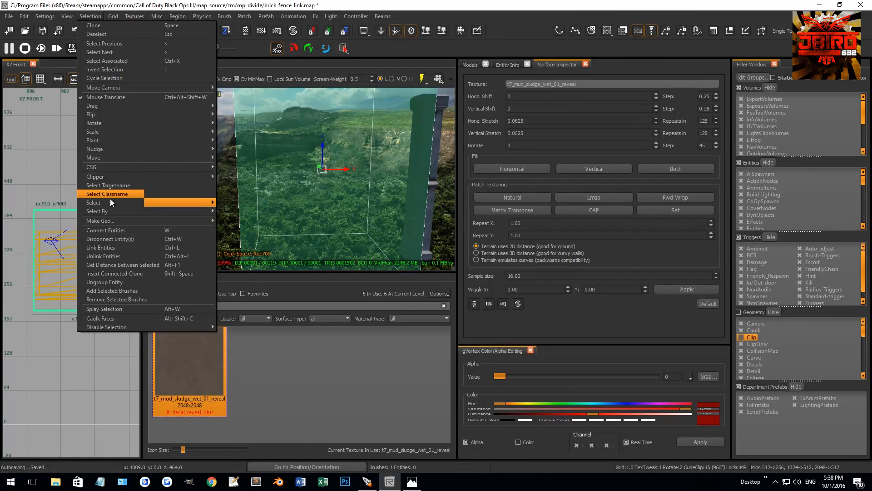
mouse_move(113, 203)
left_click(259, 222)
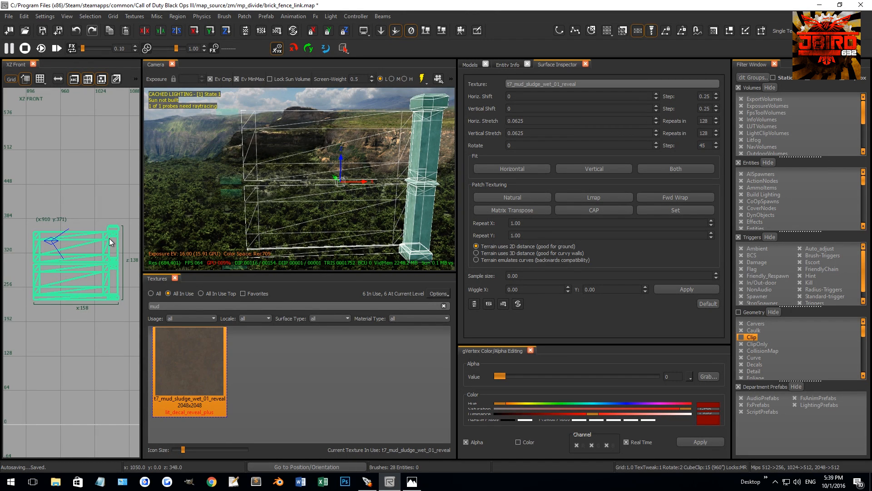
key("Escape")
Draw a box over the leftover fence span short of the post, apply Select Touching, and delete the selected pieces.
mouse_move(91, 249)
left_mouse_down()
mouse_move(2, 307)
mouse_move(1, 323)
left_mouse_up()
right_click_drag(124, 248, 67, 259)
left_click_drag(68, 260, 110, 263)
scroll(111, 263, "up", 3)
left_click(90, 16)
mouse_move(106, 204)
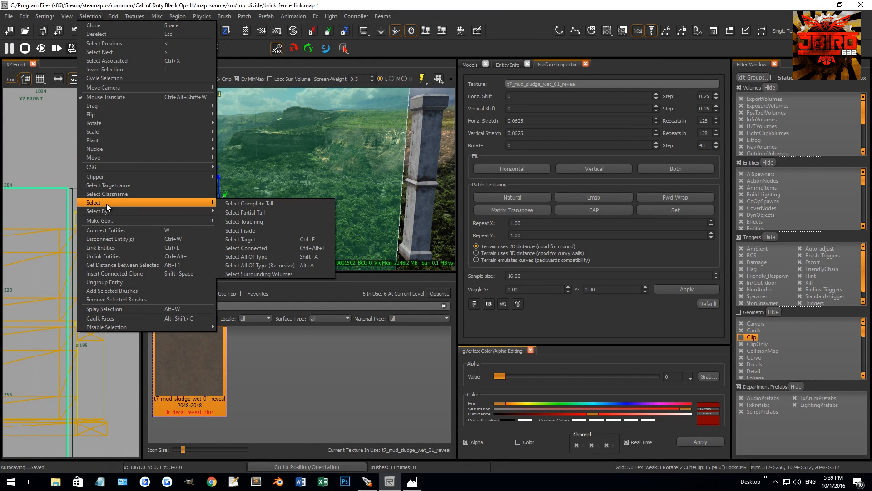
left_click(262, 222)
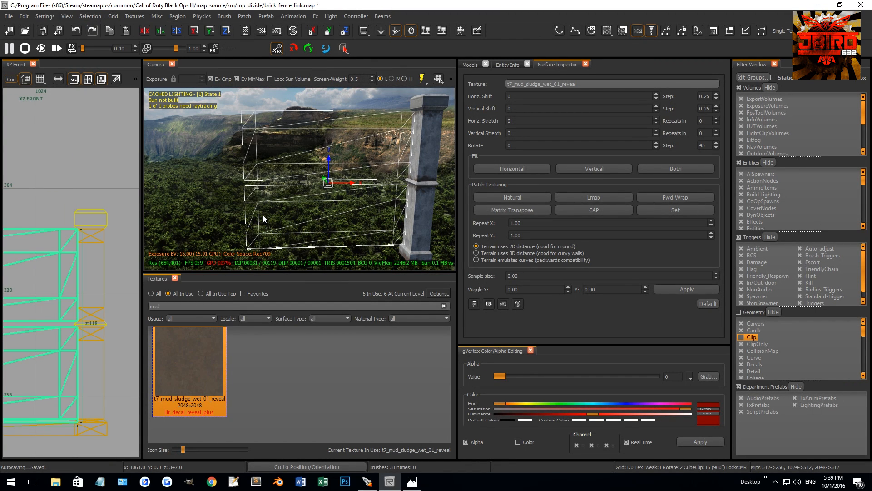
key("Delete")
Delete the remaining base pieces of the fence so that only the post is left.
scroll(96, 257, "down", 3)
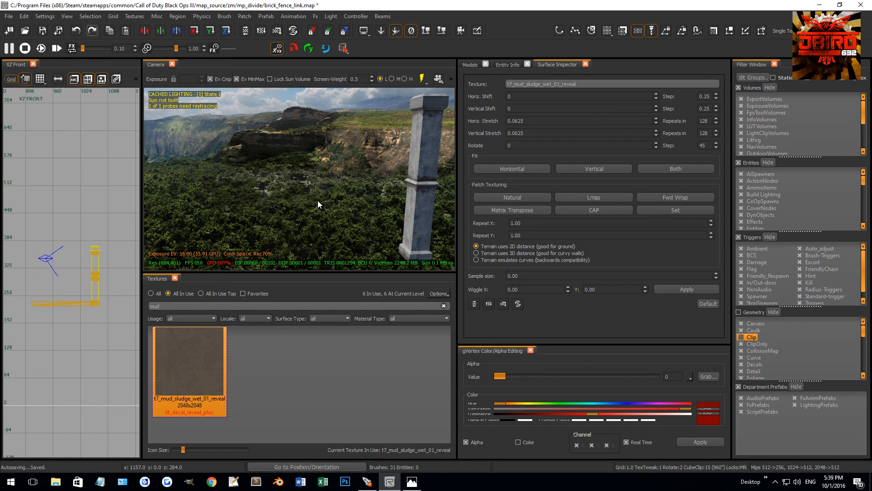
left_click(347, 186, "shift")
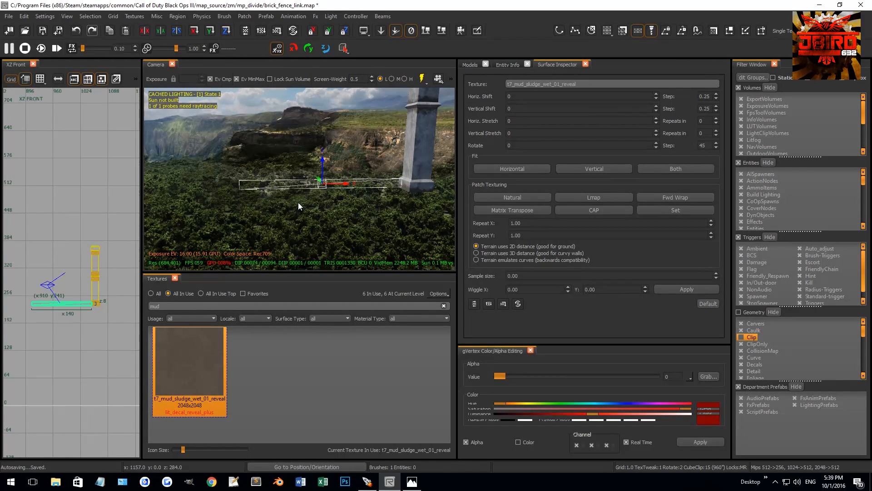
key("BackSpace")
scroll(72, 302, "up", 3)
scroll(74, 277, "down", 3)
key("ctrl+Tab")
scroll(71, 266, "down", 4)
scroll(80, 265, "up", 4)
right_click_drag(287, 160, 334, 155)
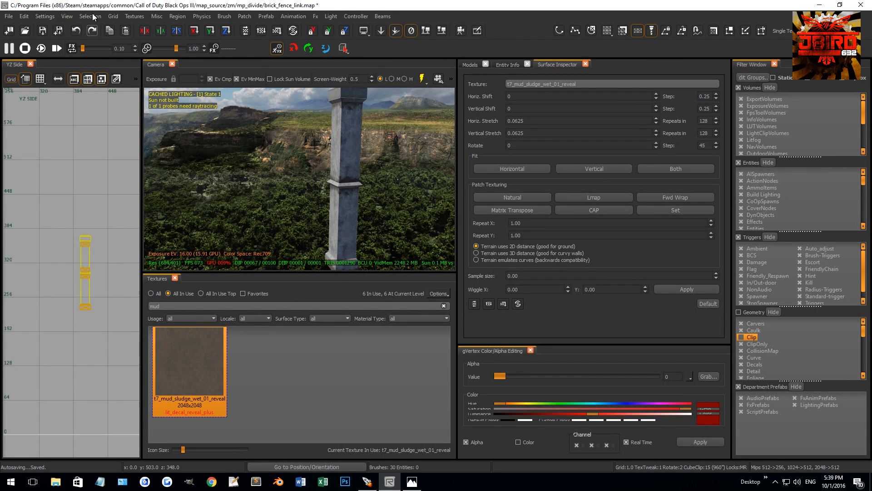
Save the prefab as brick_fence_post.map and return to the mp_divide_geo map.
left_click(14, 17)
left_click(31, 53)
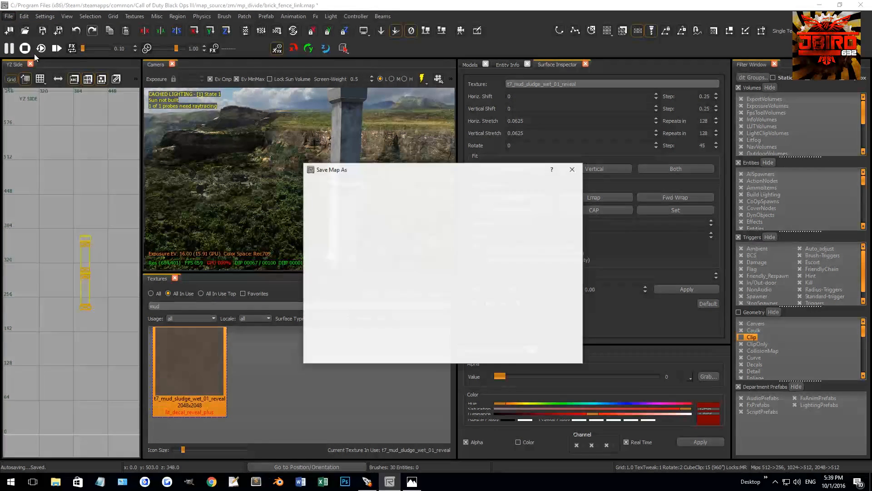
left_click(395, 213)
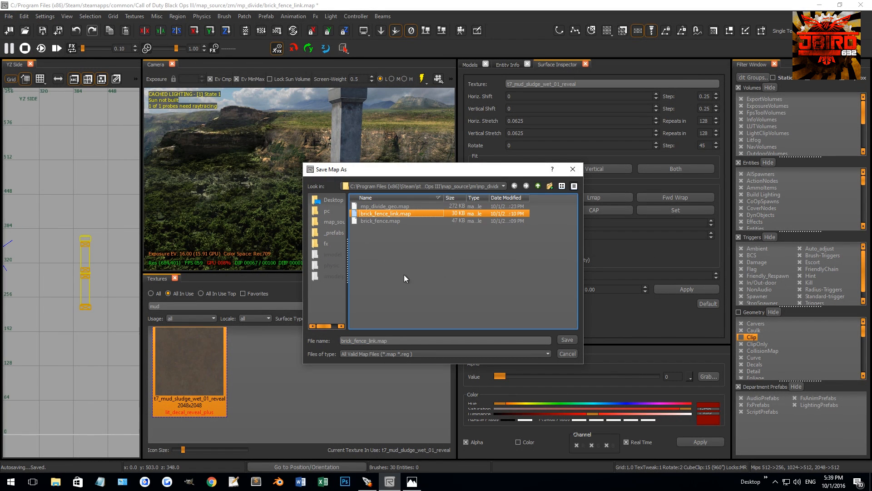
type("post")
key("Return")
right_click(89, 230)
left_click(246, 252)
Set the model of the fence prefab at the wall's end to zm/mp_divide/brick_fence_post.map.
left_click(325, 185, "shift")
right_click_drag(325, 185, 327, 183)
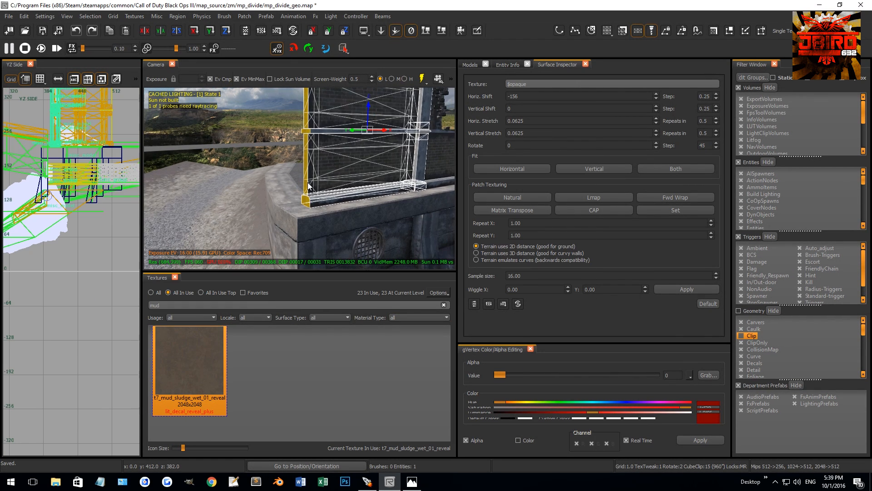
key("n")
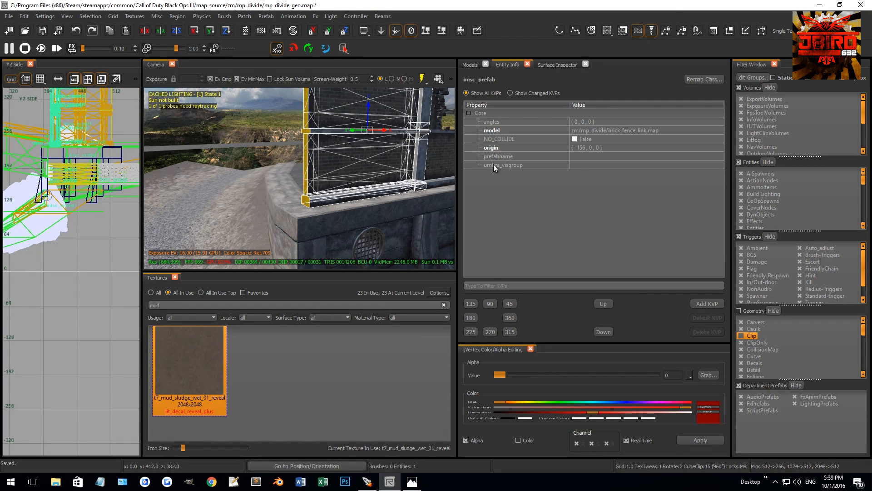
left_click(645, 131)
type("post.map")
key("Return")
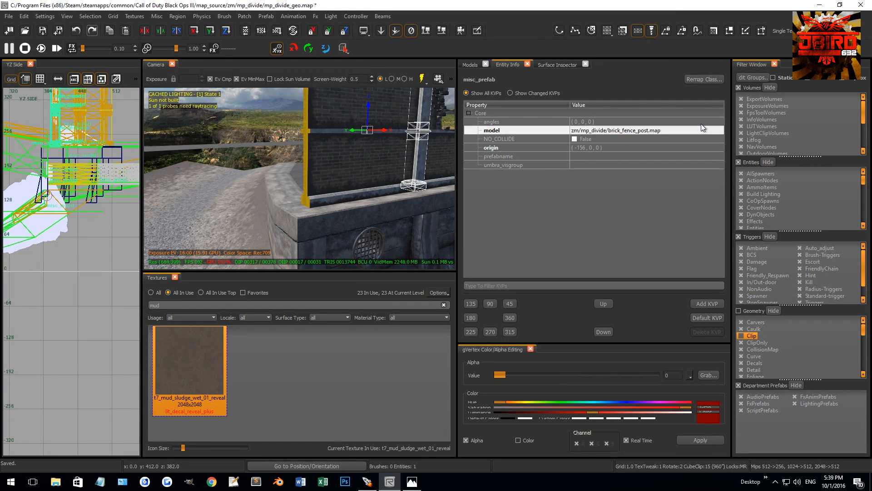
Move the fence post prefab in the top view to the open end of the brick fence, with its origin at -312, 0, 0.
key("ctrl+Tab")
right_click_drag(65, 208, 94, 255)
scroll(93, 255, "down", 2)
key("4")
left_click_drag(58, 255, 65, 254)
right_click_drag(64, 253, 126, 255)
left_click_drag(126, 255, 53, 265)
scroll(61, 245, "up", 1)
scroll(71, 246, "up", 8)
right_click_drag(53, 265, 81, 254)
key("2")
left_click_drag(78, 267, 72, 261)
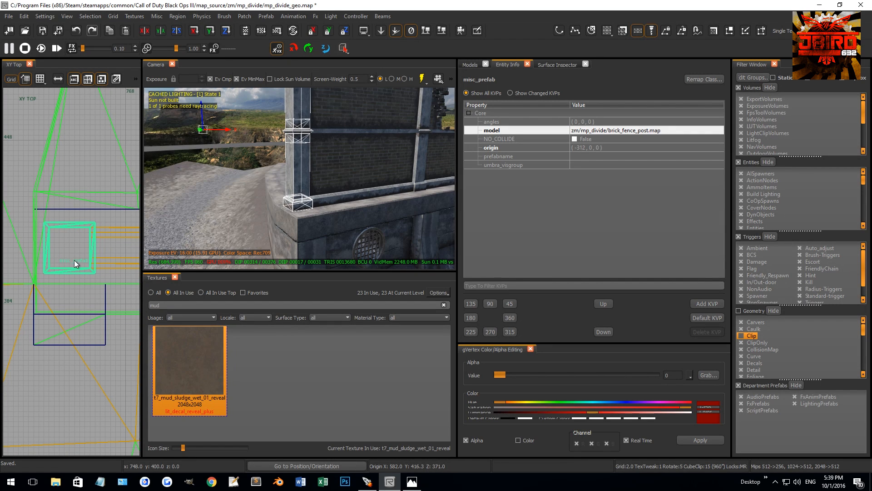
Select the group of boulder and loose debris rock models lying on the underwater ground.
key("Escape")
right_click_drag(305, 148, 319, 166)
left_click(320, 167, "shift")
scroll(87, 242, "down", 2)
scroll(85, 242, "down", 3)
right_click_drag(85, 242, 55, 245)
scroll(67, 233, "down", 4)
right_click_drag(272, 181, 295, 159)
key("Escape")
right_click_drag(200, 190, 164, 200)
right_click_drag(268, 182, 353, 211)
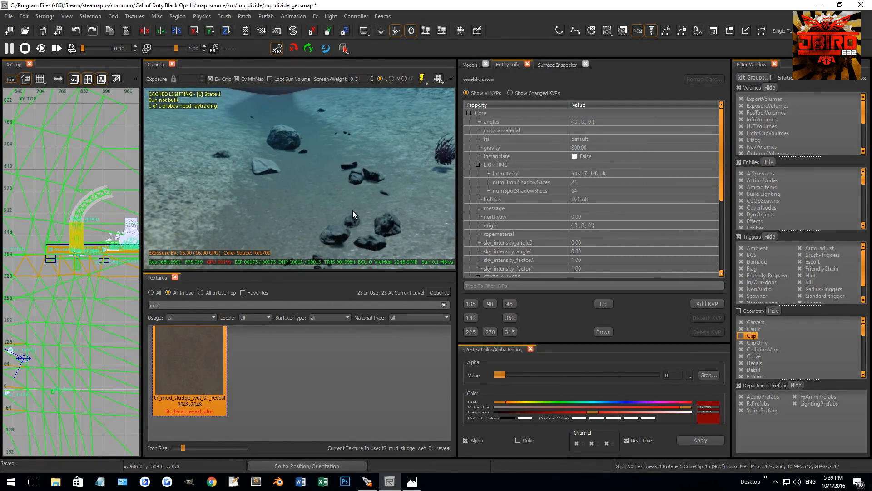
left_click(348, 224)
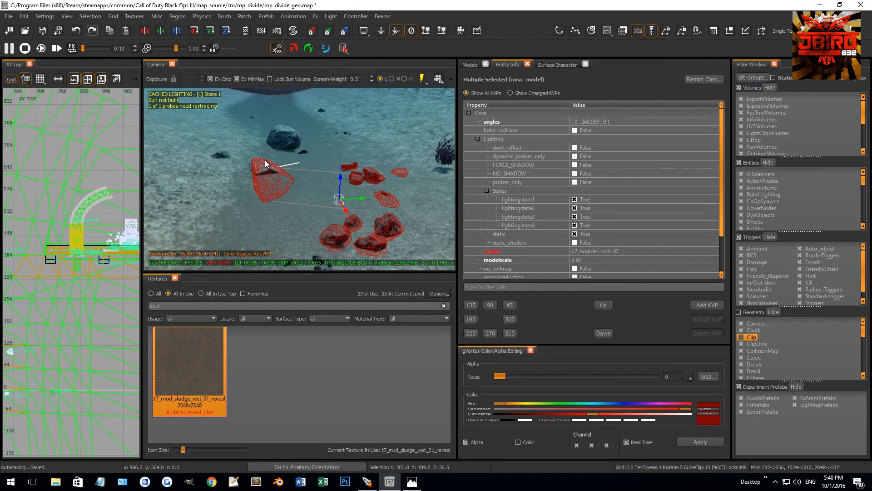
right_click_drag(367, 206, 354, 172)
Place the selected rocks at the outer corner of the bridge's end wall, rotate and raise them, and drop them onto the terrain.
scroll(73, 243, "down", 9)
right_click_drag(55, 299, 74, 311)
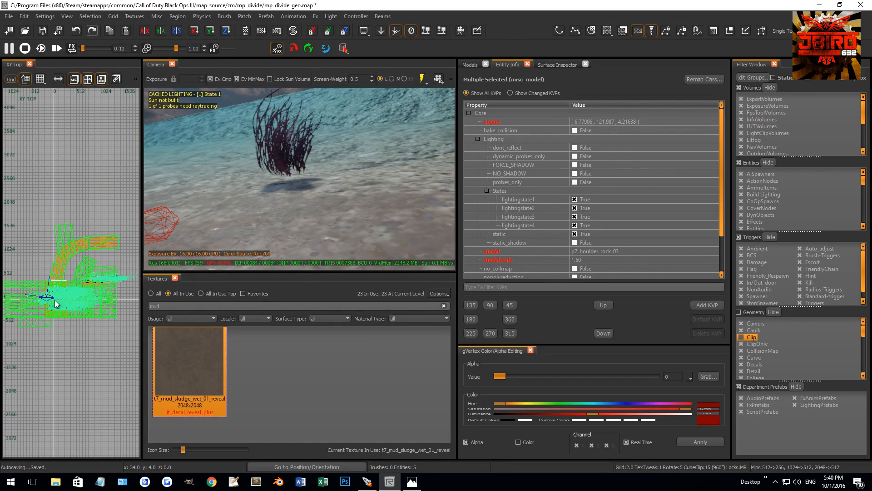
key("Escape")
scroll(67, 279, "up", 7)
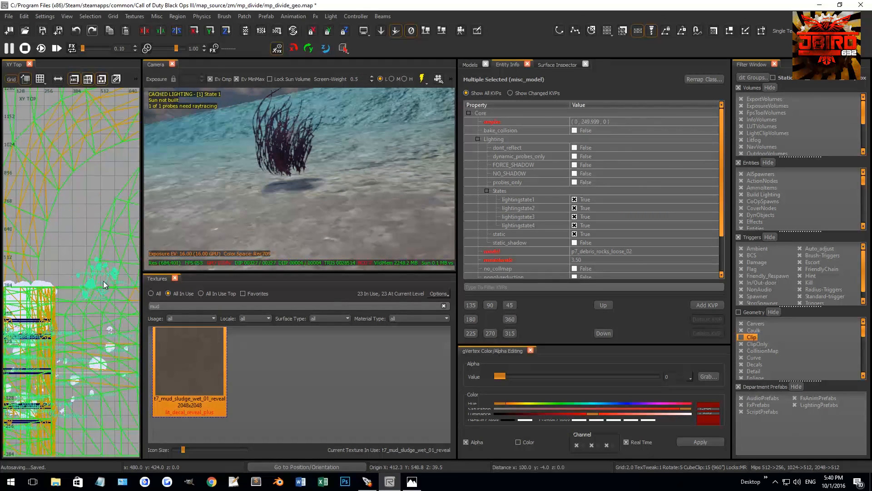
left_click_drag(100, 279, 101, 304)
key("r")
right_click_drag(214, 187, 268, 154)
right_click_drag(387, 197, 335, 174)
right_click_drag(230, 216, 241, 241)
left_click_drag(274, 170, 274, 103)
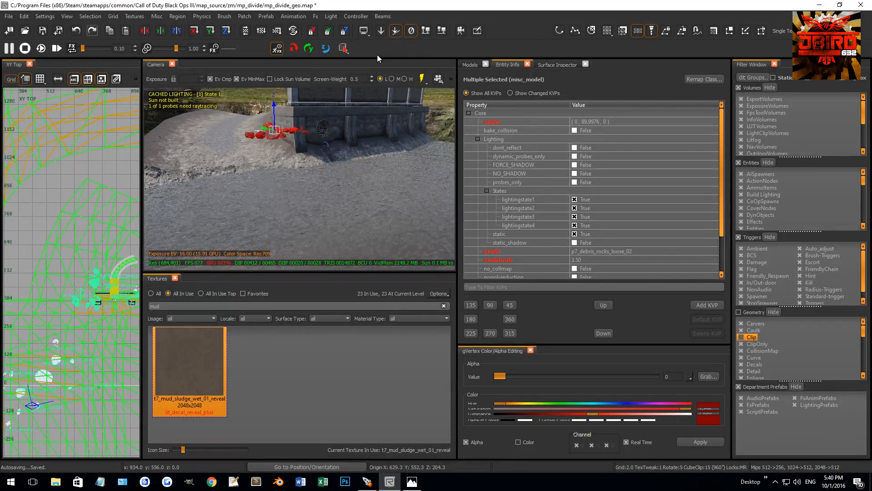
left_click(427, 31)
Move the p7_debris_rocks_loose_02 cluster out of the wall corner and drop it back onto the ground.
right_click_drag(391, 131, 350, 182)
key("Escape")
left_click(352, 183, "shift")
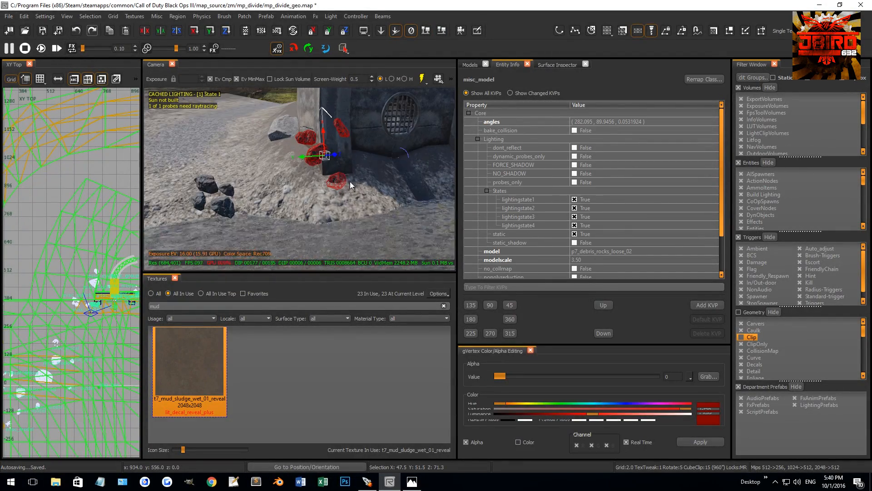
right_click_drag(56, 267, 32, 247)
scroll(74, 284, "up", 4)
key("1")
left_click_drag(72, 303, 63, 281)
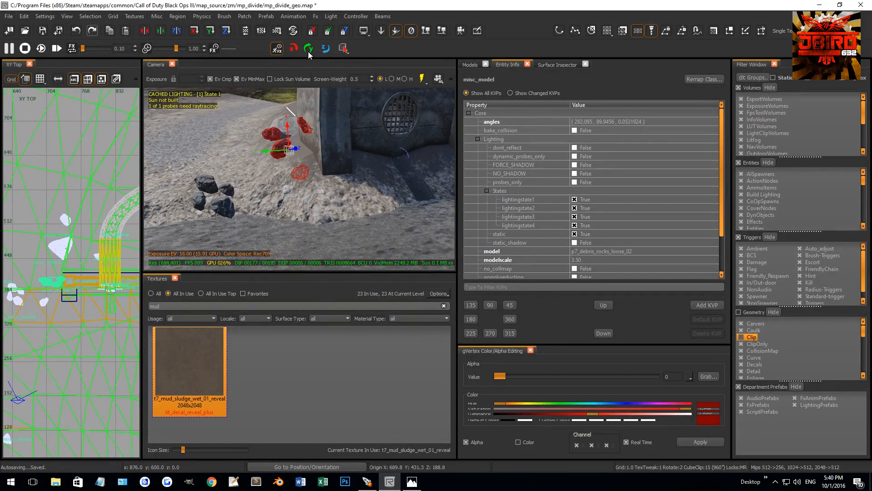
left_click(427, 32)
key("Escape")
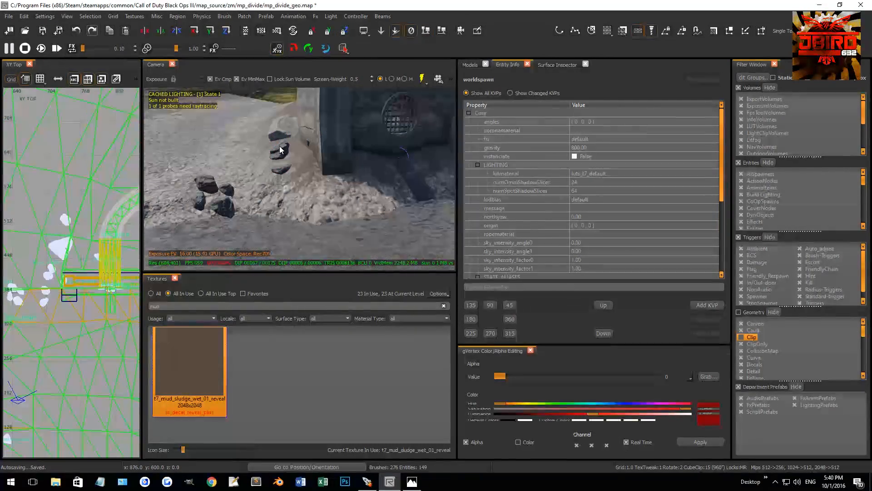
Set the model scale of the p7_debris_rocks_loose_02 cluster beside the wall to 2.
left_click(279, 146, "shift")
left_click(585, 260)
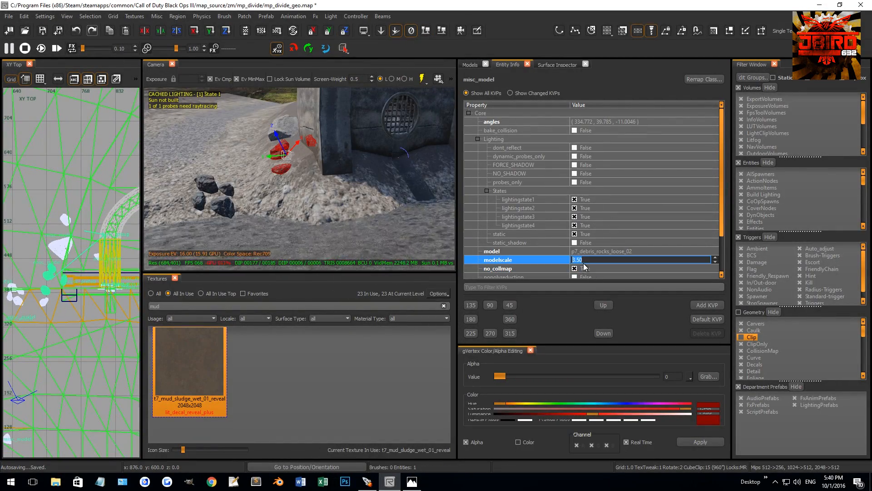
type("2")
key("Return")
key("Escape")
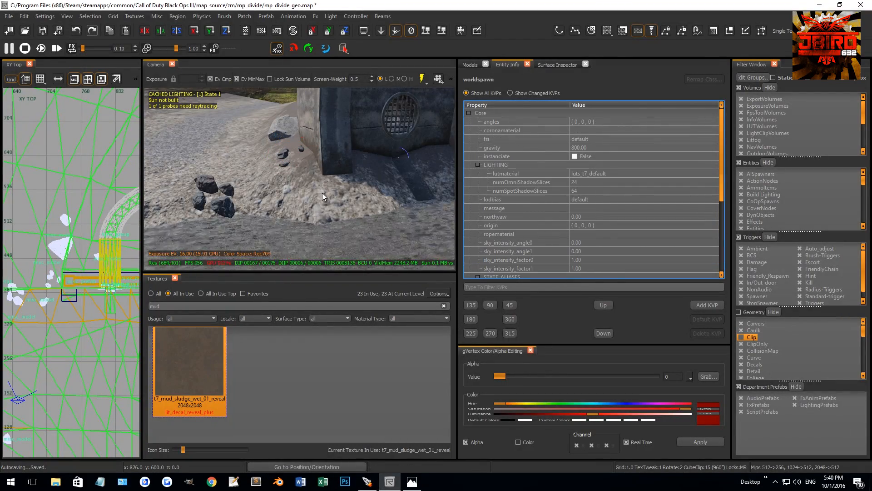
Set the model scale of the p7_debris_rocks_loose_03 cluster in front of the wall corner to 2.5.
left_click(219, 209, "shift")
left_click(587, 260)
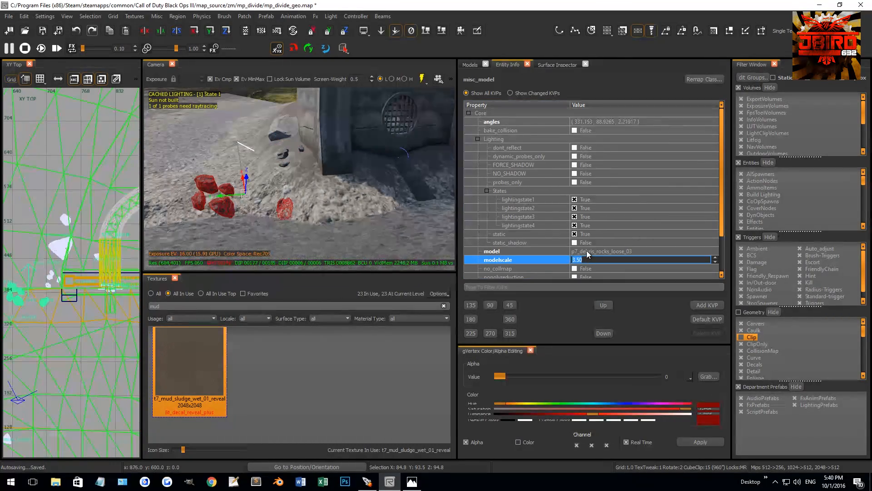
type("2")
key("Return")
key("Escape")
Duplicate both loose rock clusters, move the copies up the slope behind the boulder, rotate them, and drop them to the ground.
scroll(299, 151, "up", 2)
right_click_drag(299, 151, 346, 186)
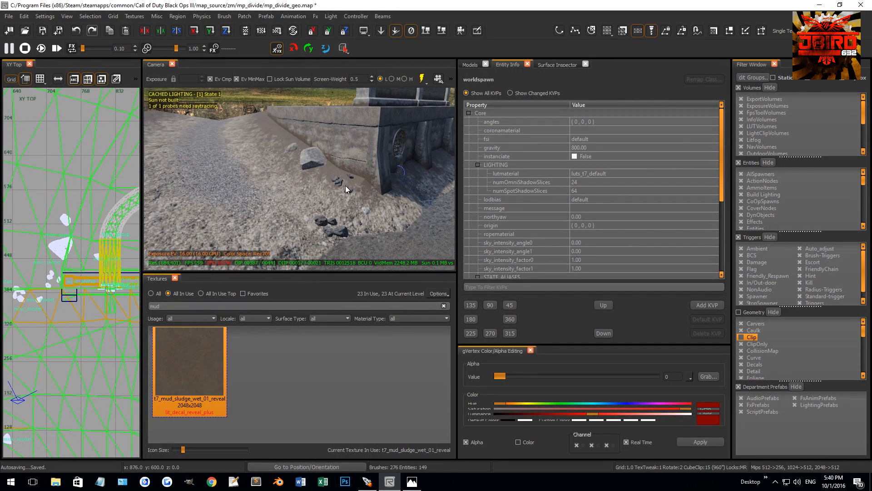
left_click(340, 182, "shift")
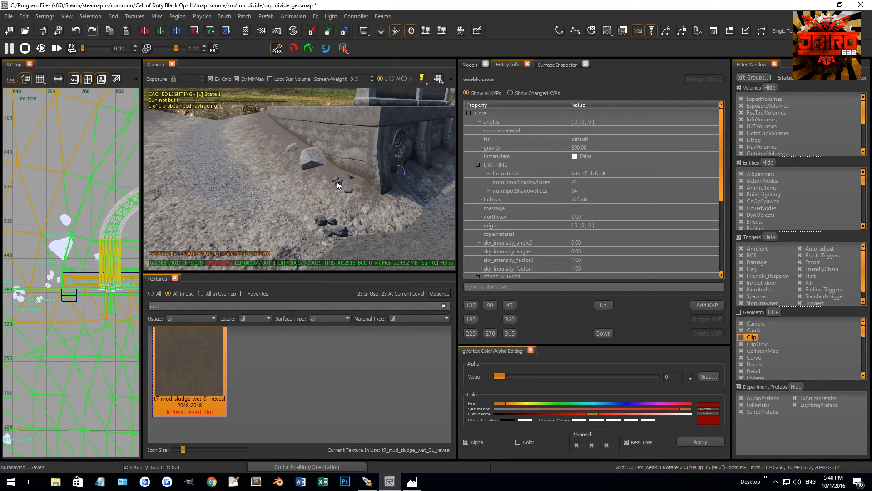
left_click(337, 229, "shift")
key("space")
mouse_move(53, 276)
left_mouse_down()
mouse_move(54, 227)
mouse_move(64, 225)
left_mouse_up()
key("2")
left_click_drag(257, 157, 317, 86)
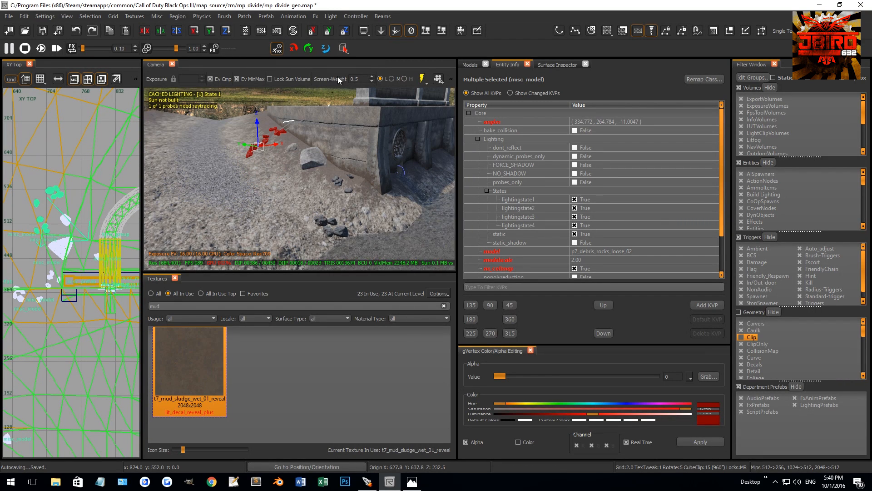
left_click(381, 30)
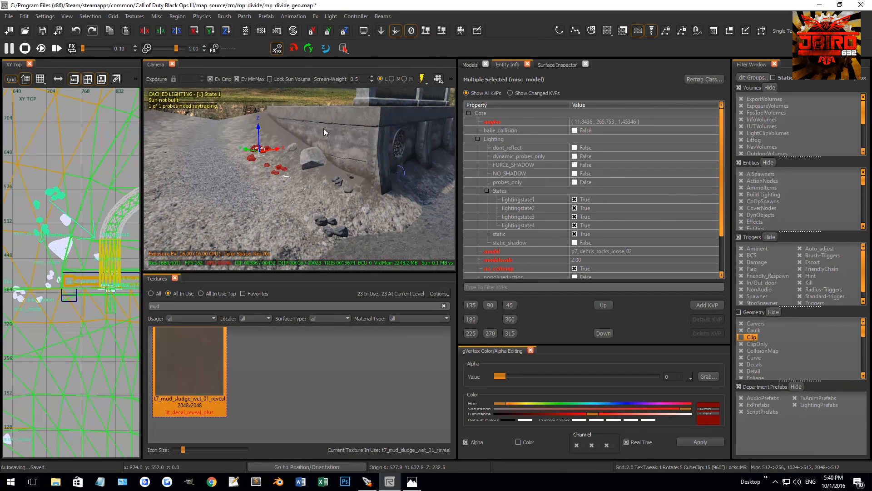
Select the two copied loose rock clusters together with the small p7_boulder_rock_03 beside the wall.
key("Escape")
right_click_drag(312, 175, 301, 162)
left_click(287, 180, "shift")
left_click(272, 160, "shift")
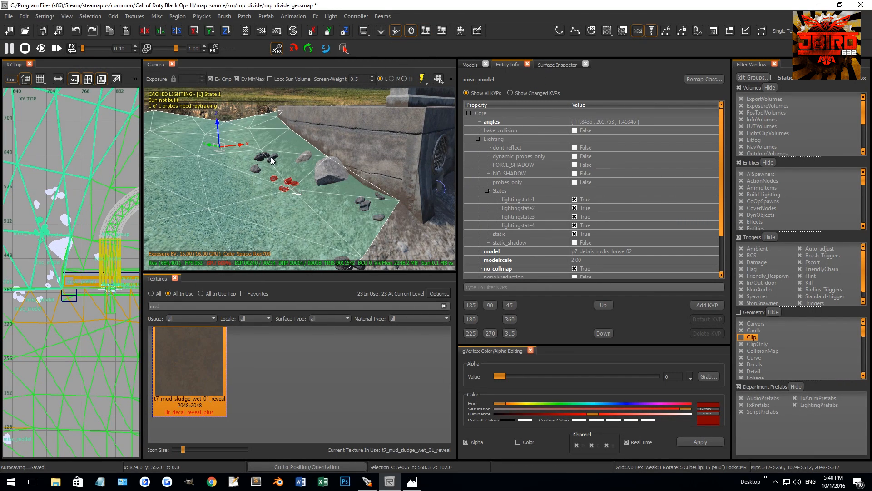
key("Escape")
left_click(266, 157, "shift")
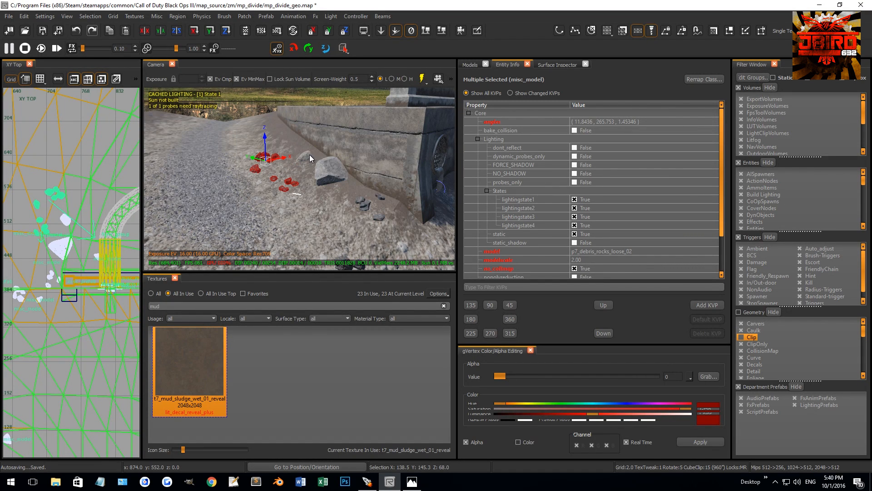
left_click(305, 156, "shift")
key("Escape")
left_click(302, 161, "shift")
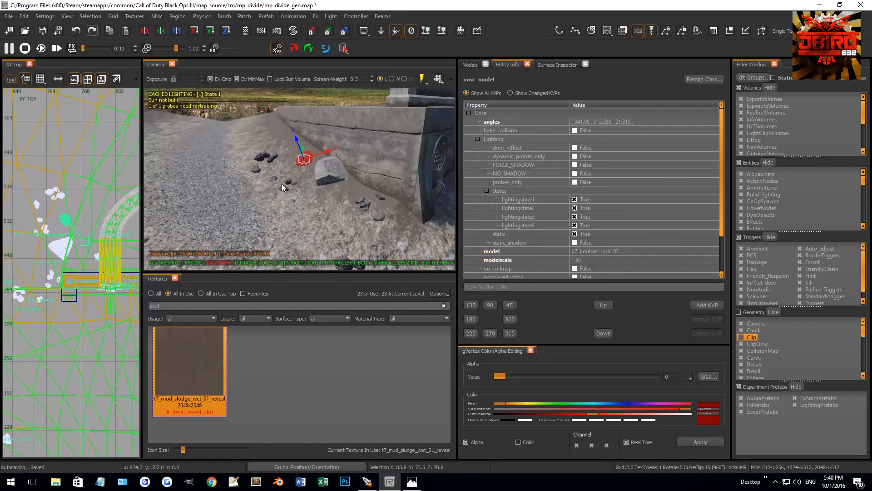
left_click(273, 180, "shift")
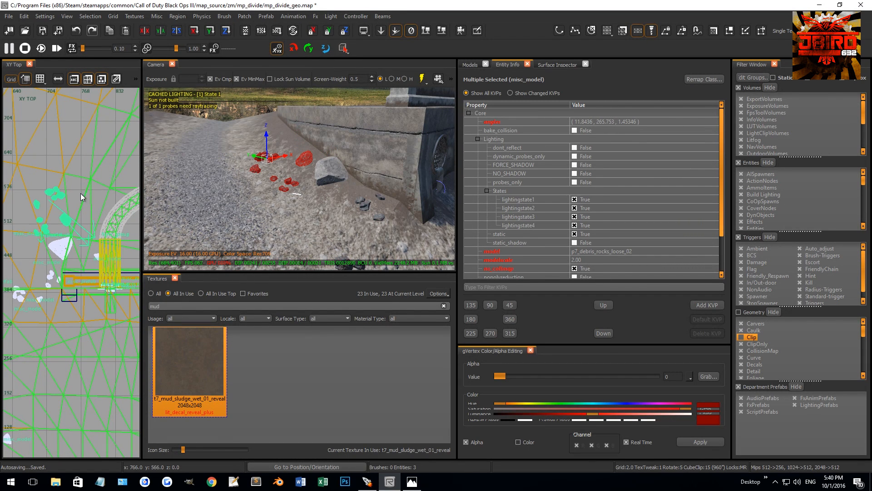
Duplicate the three selected rock models, rotate the copies 180°, move them farther up the slope, and drop them to the ground.
right_click_drag(80, 197, 76, 244)
key("space")
key("4")
key("r")
mouse_move(58, 203)
left_mouse_down()
mouse_move(70, 232)
mouse_move(85, 180)
mouse_move(91, 184)
left_mouse_up()
key("r")
key("r")
key("r")
key("2")
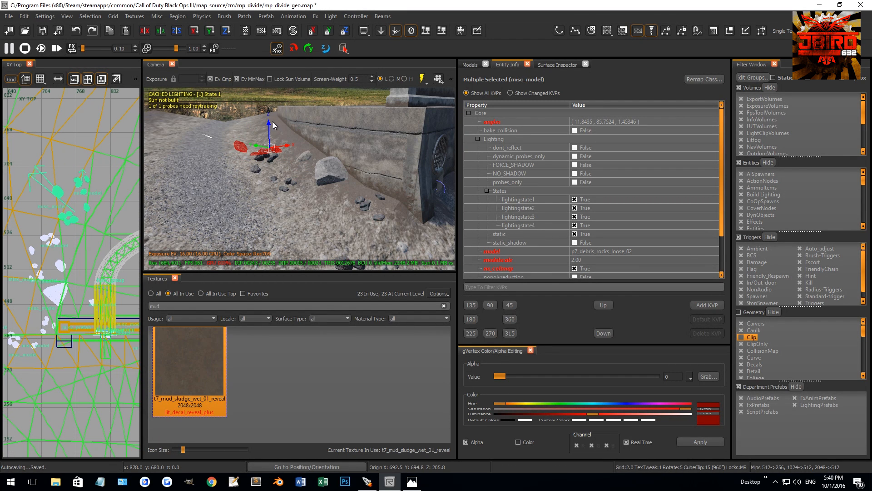
left_click(430, 33)
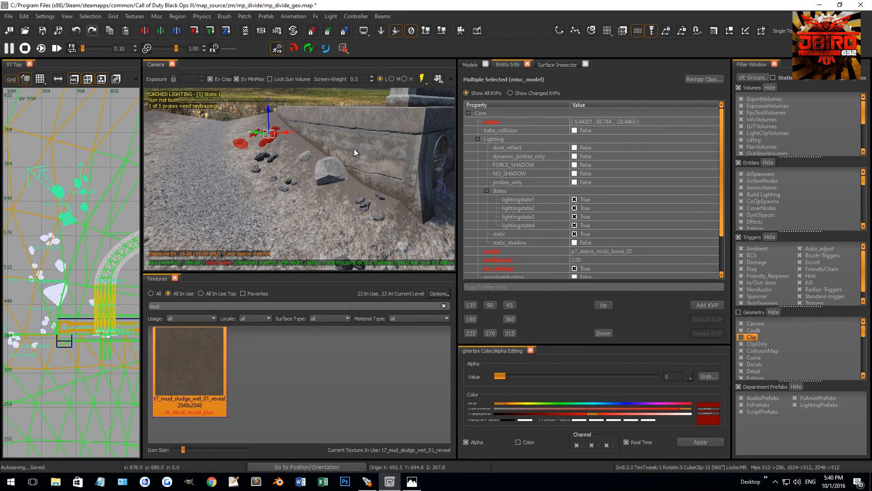
Set the model scale of the copied p7_debris_rocks_loose_03 cluster near the top of the slope to 1.5.
scroll(224, 173, "up", 5)
key("Escape")
left_click(283, 173, "shift")
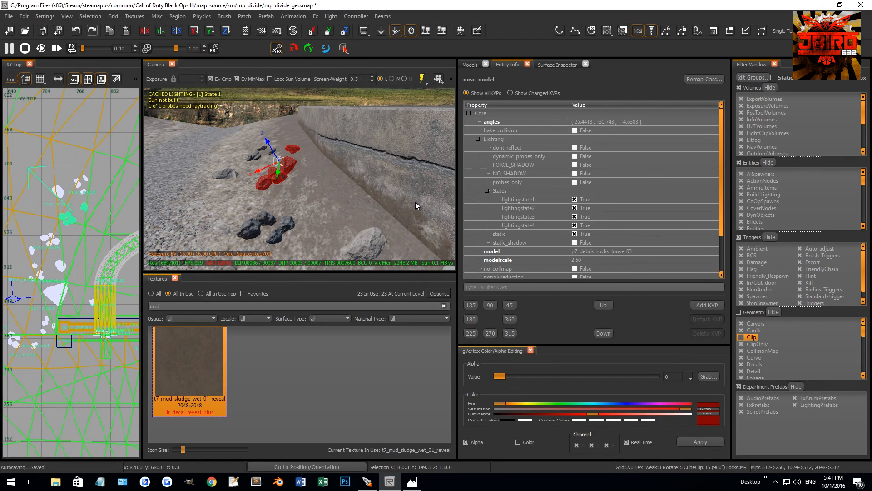
left_click(578, 257)
type("1")
key("Return")
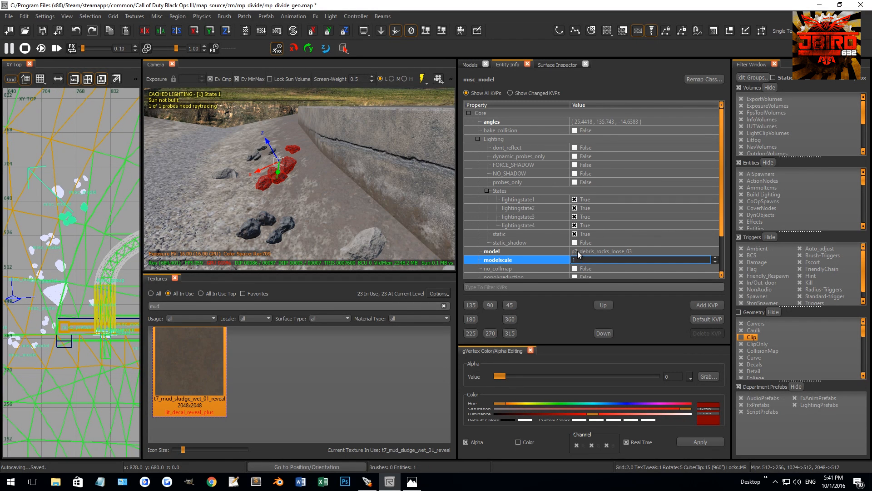
left_click(592, 259)
type("1.5")
key("Return")
Duplicate the upper slope's two loose rock clusters and boulder, rotate the copies, and settle them on the ground farther along the wall.
left_click(351, 167, "shift")
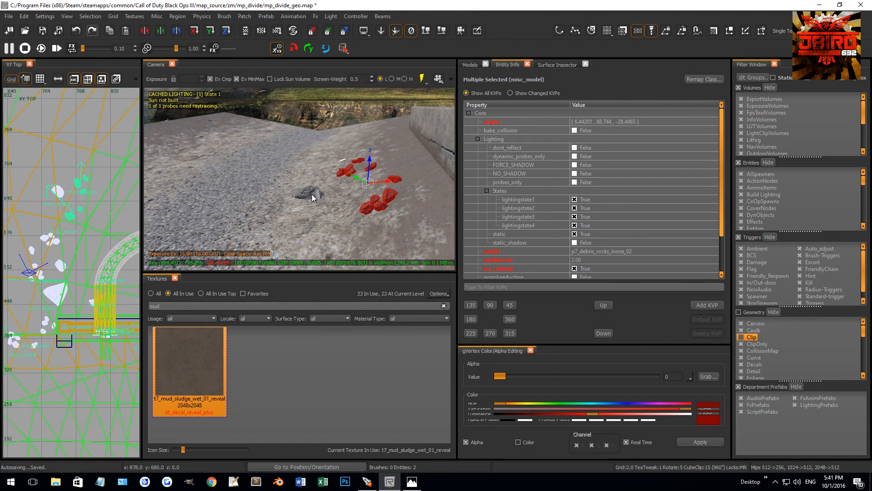
right_click_drag(116, 164, 89, 215)
scroll(72, 230, "down", 3)
key("4")
key("space")
key("r")
left_click_drag(60, 233, 101, 209)
key("r")
key("2")
key("r")
key("r")
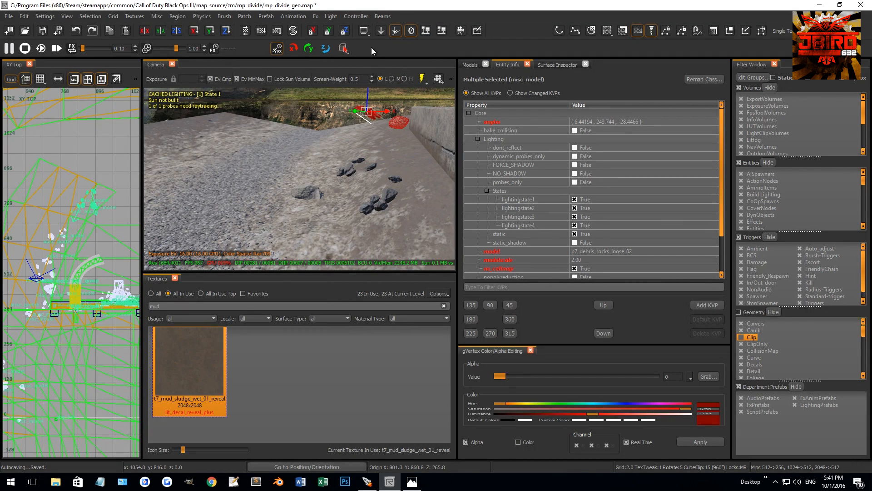
right_click_drag(373, 146, 418, 127)
Nudge the copied rocks on the upper slope vertically on a 0.5 grid so they sit in the ground.
key("Escape")
right_click_drag(321, 178, 395, 165)
left_click(321, 181)
right_click_drag(321, 181, 303, 183)
key("Escape")
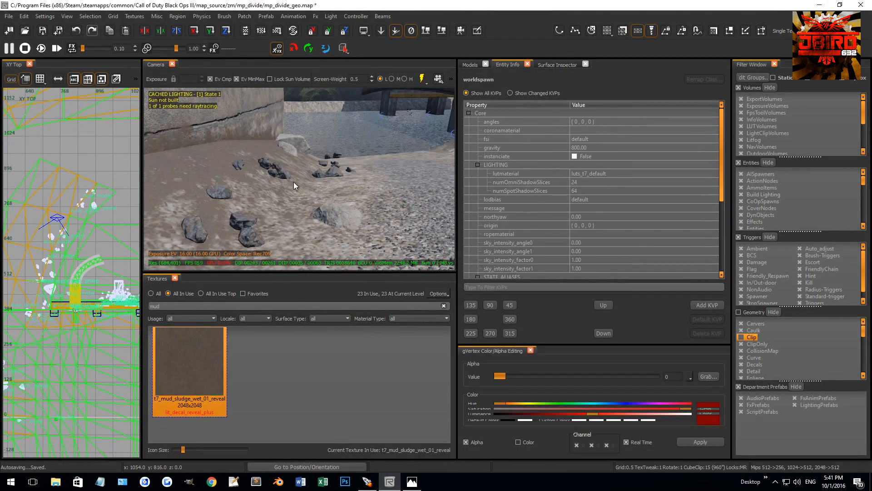
left_click(281, 171, "shift")
key("Escape")
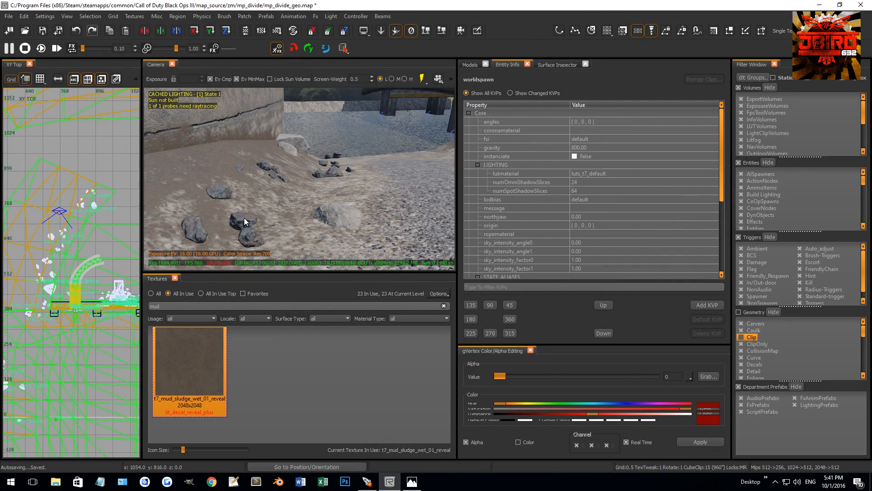
left_click(247, 223, "shift")
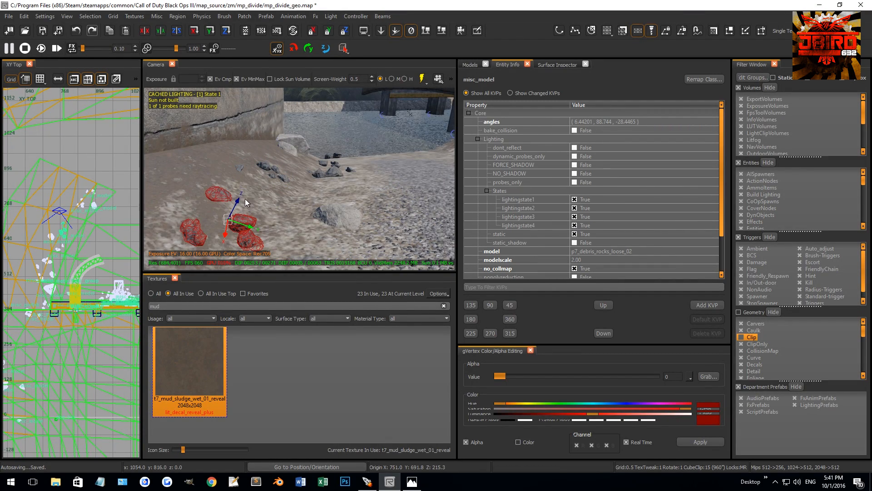
key("Escape")
Lower the loose rock cluster near the water's edge by 1.5 units.
right_click_drag(241, 203, 229, 200)
left_click(338, 193, "shift")
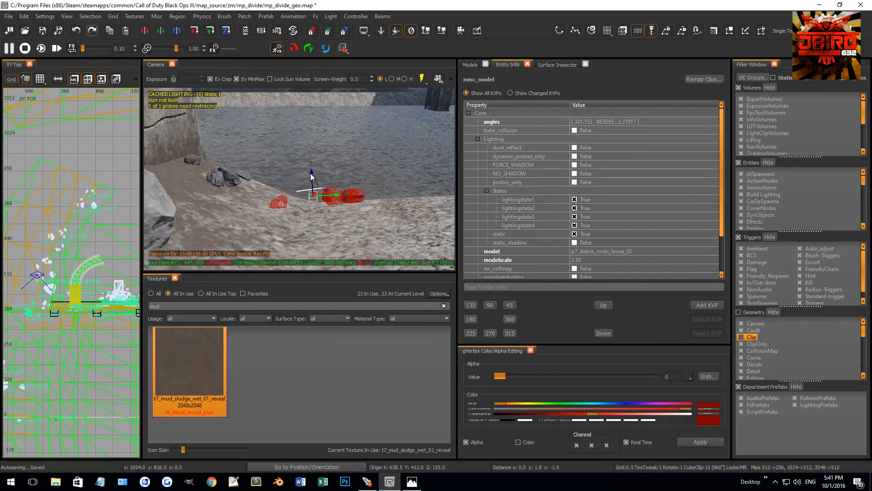
key("Escape")
right_click_drag(300, 195, 287, 202)
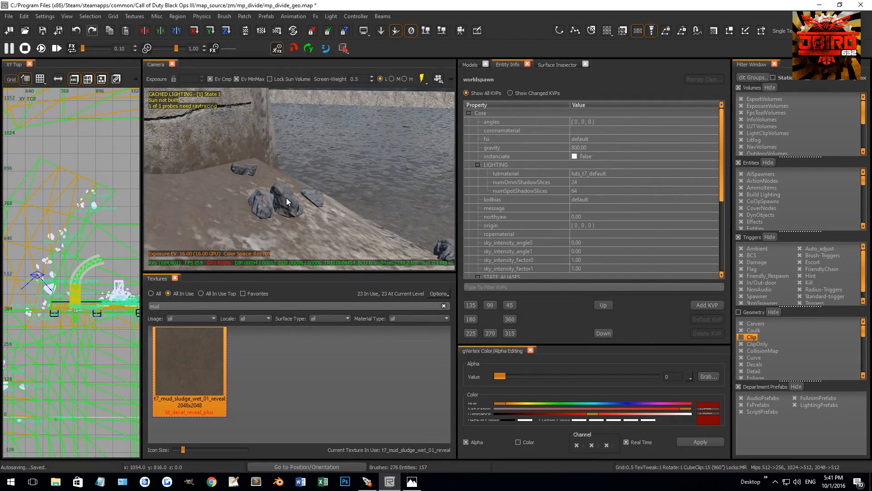
left_click(287, 201, "shift")
key("Escape")
Select the loose rock clusters and the boulder around the corner of the bridge's end wall.
right_click_drag(309, 199, 329, 209)
left_click(328, 210, "shift")
left_click(379, 179, "shift")
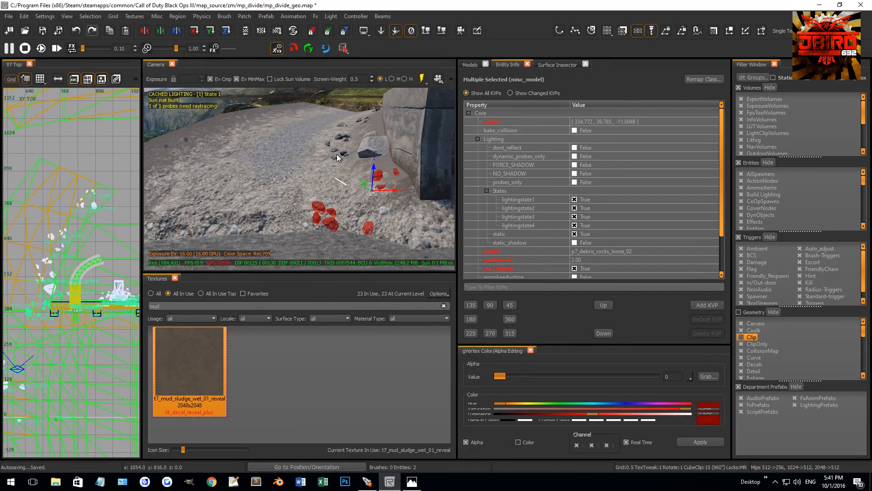
left_click(370, 137, "shift")
left_click(341, 140, "shift")
Duplicate the selected rocks, move the copies to the opposite bank of the gravel slope, rotate and raise them, and drop them to the ground.
scroll(80, 252, "down", 3)
key("space")
key("4")
left_click_drag(88, 251, 80, 227)
key("1")
key("r")
key("r")
key("3")
left_click_drag(251, 119, 249, 41)
left_click(429, 36)
Lower the copied rocks slightly into the bank.
right_click_drag(329, 143, 326, 139)
key("grave")
left_click_drag(334, 100, 335, 104)
key("Escape")
Duplicate the loose rocks and boulder on the bank, then rotate and move the copies farther down beside the gravel slope.
right_click_drag(348, 152, 346, 164)
left_click(301, 191, "shift")
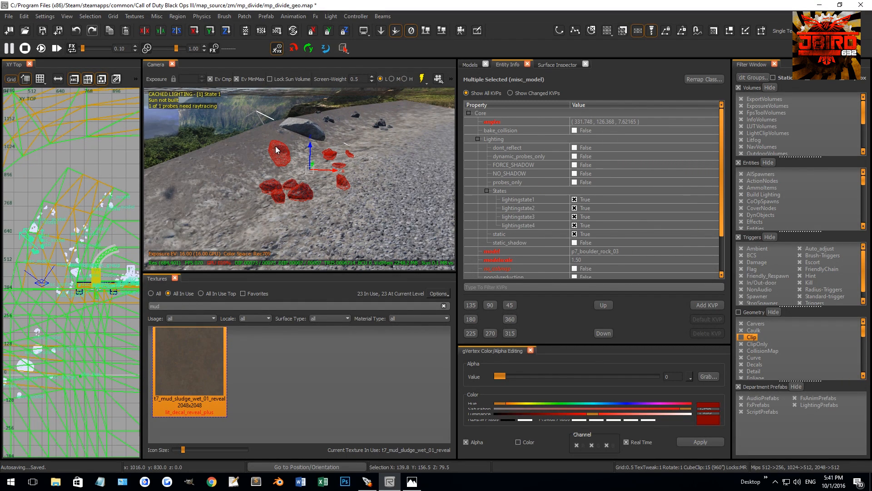
scroll(30, 254, "up", 2)
right_click_drag(30, 254, 34, 246)
key("4")
key("space")
left_click_drag(81, 184, 86, 205)
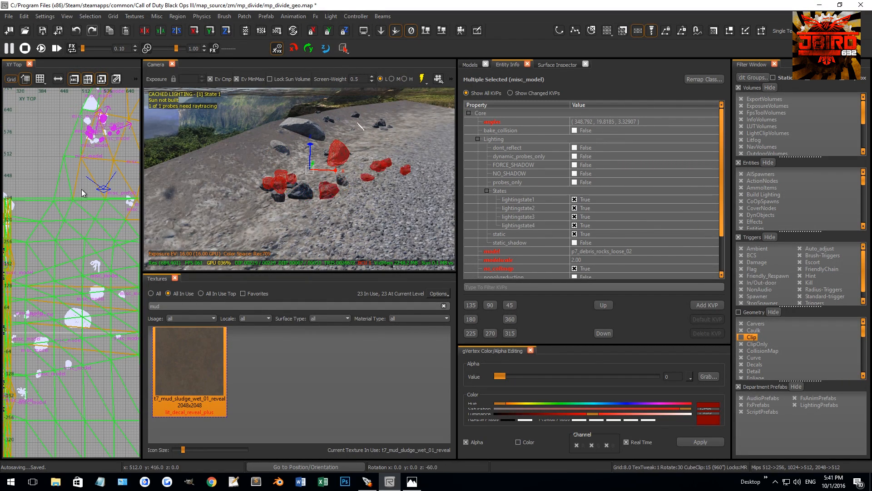
left_click_drag(97, 154, 84, 173)
key("r")
left_click_drag(87, 172, 108, 122)
key("r")
Raise the new rock copies about 22 units above the bank and drop them onto the terrain.
key("1")
right_click_drag(219, 177, 219, 182)
left_click_drag(227, 142, 225, 106)
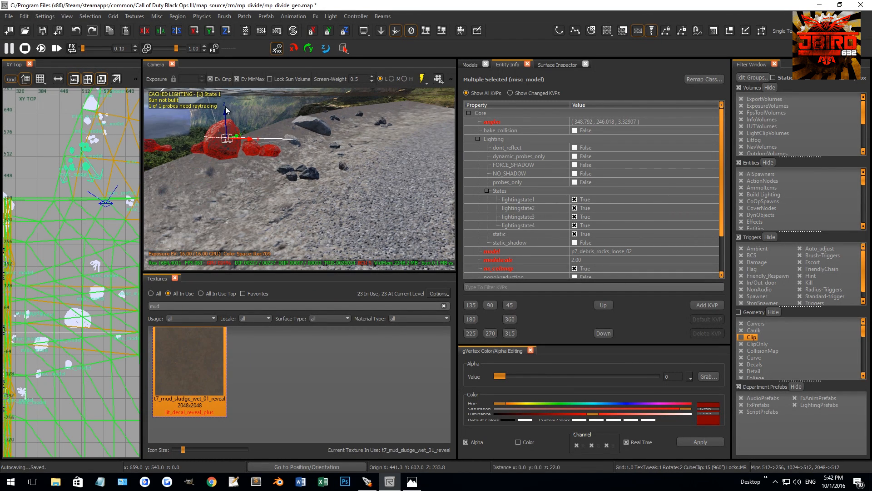
left_click(425, 31)
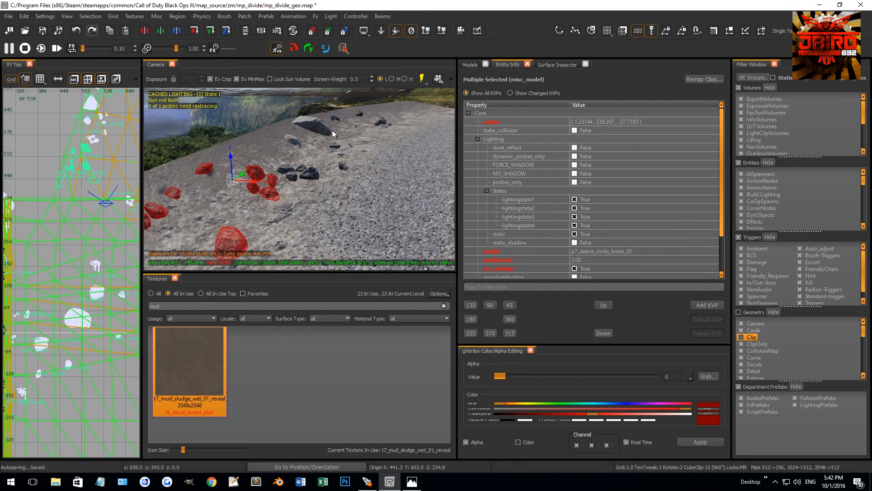
Rotate the loose rocks and move them farther down the gravel bank, raise them, drop them onto the terrain and adjust their height.
right_click_drag(332, 130, 288, 173)
left_click_drag(384, 129, 382, 131)
left_click_drag(88, 154, 85, 186)
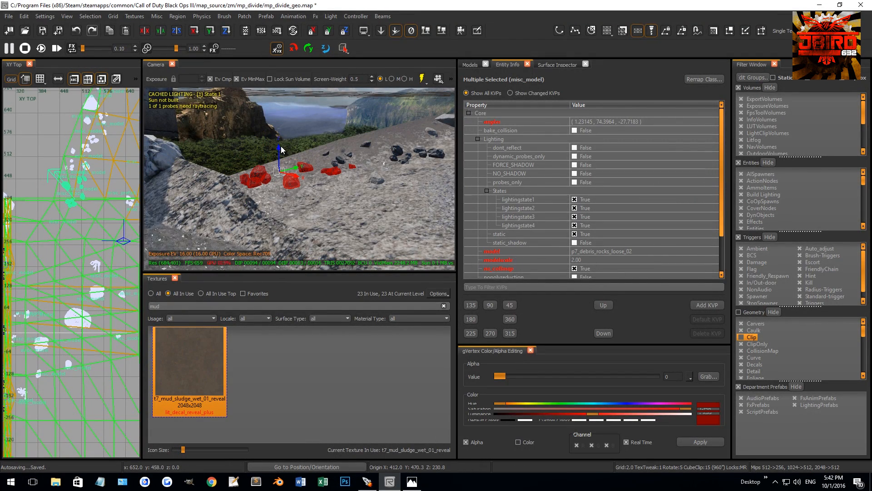
left_click_drag(280, 148, 275, 99)
left_click(423, 35)
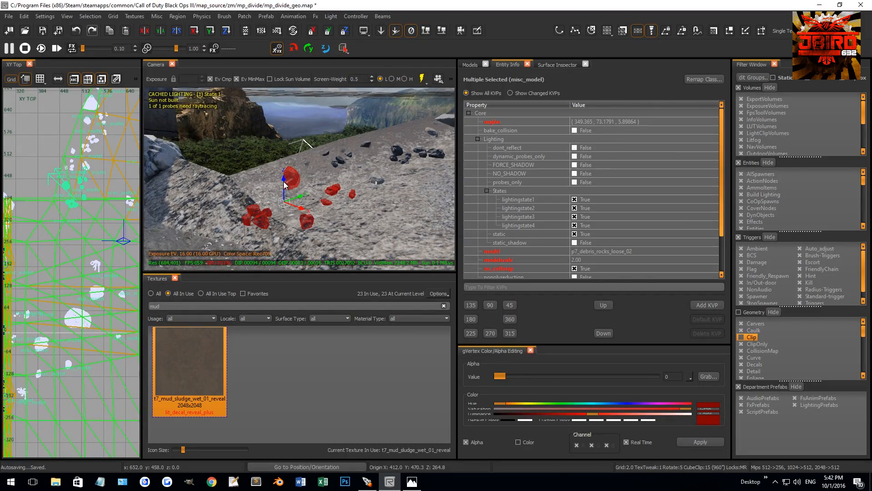
left_click_drag(285, 183, 286, 184)
right_click_drag(300, 179, 308, 235)
Select the boulder and surrounding loose rocks beside the concrete wall, duplicate and rotate them, and move the copies around the wall's corner.
left_click(309, 217, "shift")
left_click(310, 151, "shift")
left_click(274, 126, "shift")
left_click(247, 114, "shift")
left_click(224, 135, "shift")
left_click(199, 117, "shift")
right_click_drag(198, 116, 197, 100)
left_click(215, 124, "shift")
scroll(83, 207, "down", 5)
key("r")
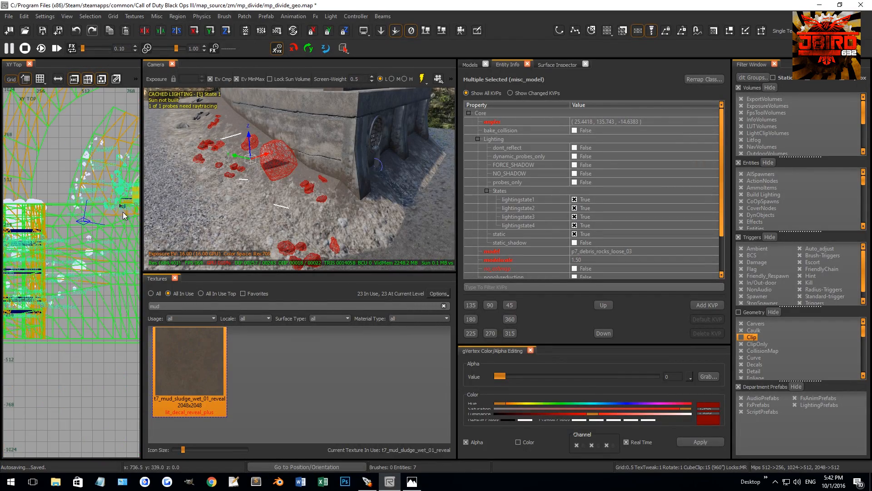
scroll(119, 202, "up", 2)
key("4")
left_click_drag(108, 208, 121, 221)
key("r")
key("1")
scroll(129, 220, "up", 2)
right_click_drag(128, 219, 83, 222)
left_click_drag(83, 222, 79, 244)
key("r")
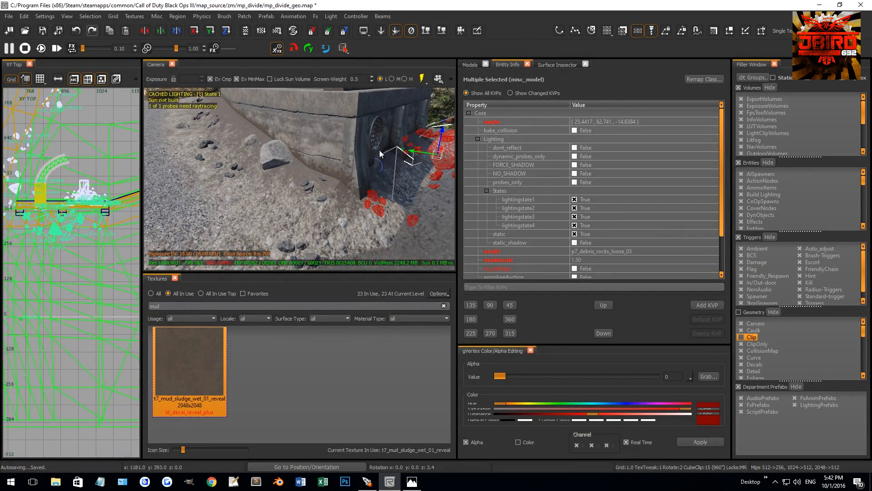
Raise the copied boulder and rocks, move them closer to the wall beside the round grate, and drop them onto the ground.
right_click_drag(312, 155, 373, 140)
key("[")
left_click_drag(387, 141, 389, 126)
key("Escape")
right_click_drag(364, 171, 373, 163)
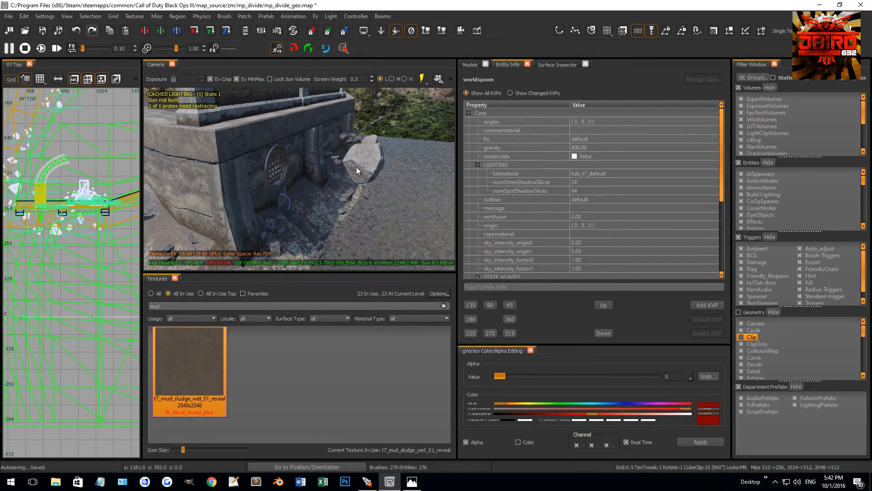
left_click(356, 168, "shift")
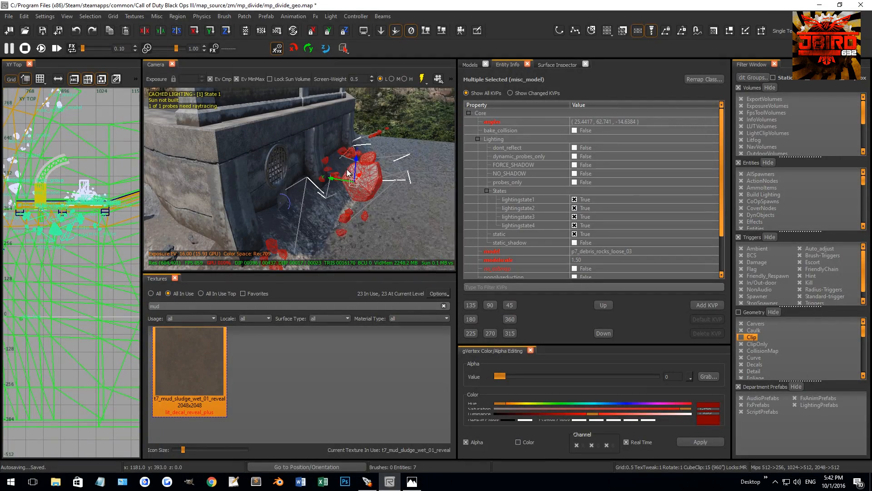
left_click(352, 173, "shift")
key("]")
key("]")
left_click_drag(335, 183, 315, 168)
left_click(362, 191, "shift")
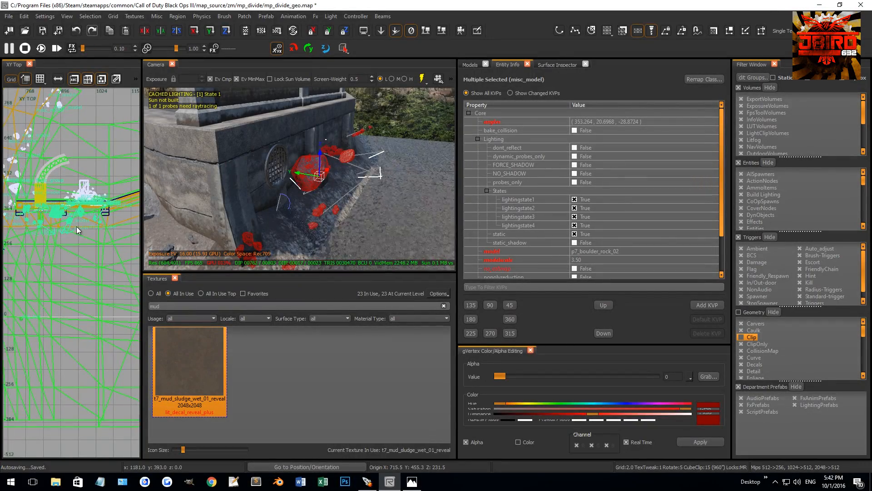
Shift the boulder and rock group along the wall's base, drop it onto the terrain again and lower it 3 units.
right_click_drag(45, 211, 37, 217)
left_click_drag(38, 218, 56, 222)
right_click_drag(281, 185, 314, 183)
left_click(427, 31)
right_click_drag(331, 151, 368, 149)
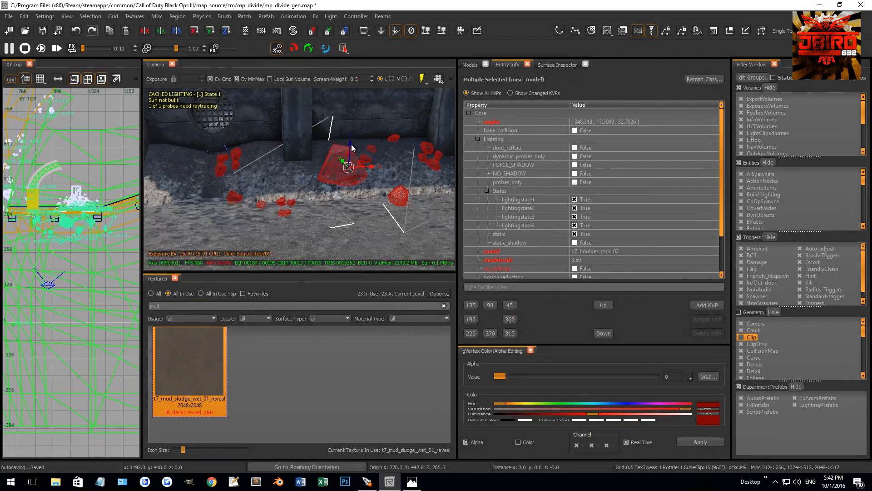
key("Escape")
Move the loose rock cluster near the round grate closer to the wall, drop it to the ground and lower it slightly.
left_click(229, 157, "shift")
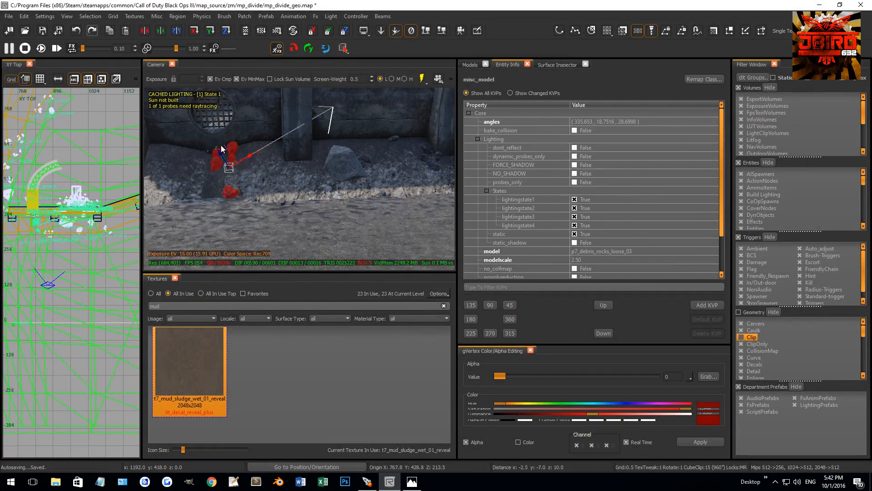
left_click_drag(277, 138, 284, 133)
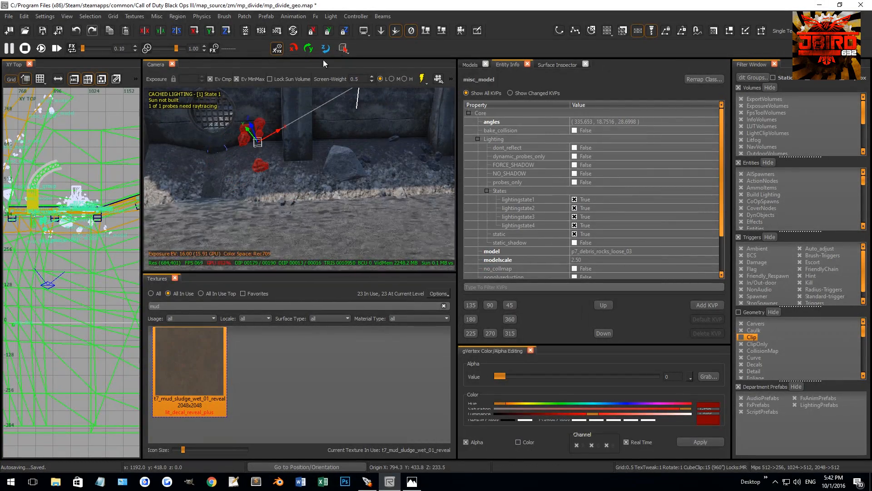
left_click(427, 31)
left_click_drag(249, 150, 255, 160)
key("Escape")
Lower two more loose rock clusters along the wall's base into the bank.
right_click_drag(274, 167, 222, 133)
left_click(222, 134)
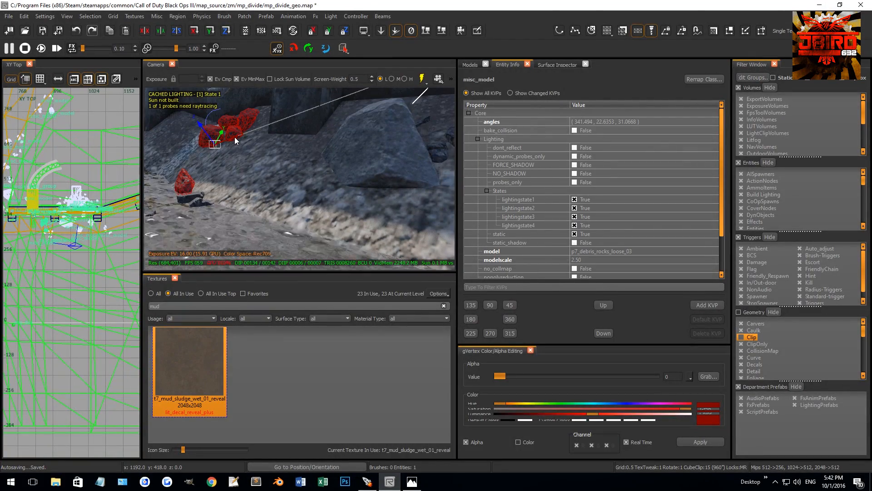
left_click_drag(209, 121, 215, 128)
key("Escape")
right_click_drag(220, 125, 330, 149)
left_click(331, 149)
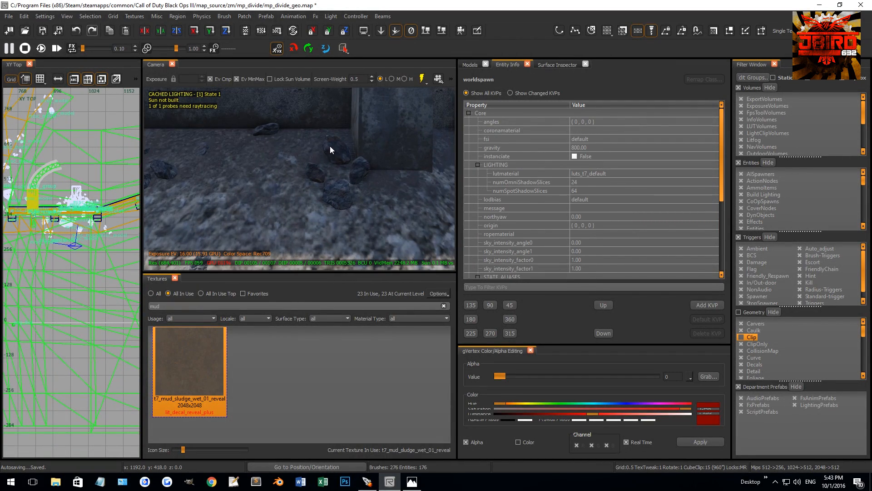
left_click_drag(297, 128, 298, 132)
right_click_drag(298, 133, 255, 168)
Duplicate the selected boulder and loose rocks, rotate the copies, and move them farther along the base of the wall.
left_click(234, 146, "shift")
left_click(230, 172, "shift")
key("space")
left_click_drag(234, 143, 359, 144)
right_click_drag(117, 239, 66, 258)
left_click_drag(80, 246, 93, 237)
key("r")
key("r")
Raise the new boulder and rock copies 23.5 units, drop them onto the terrain and lower them 3.5 units.
left_click_drag(336, 121, 334, 97)
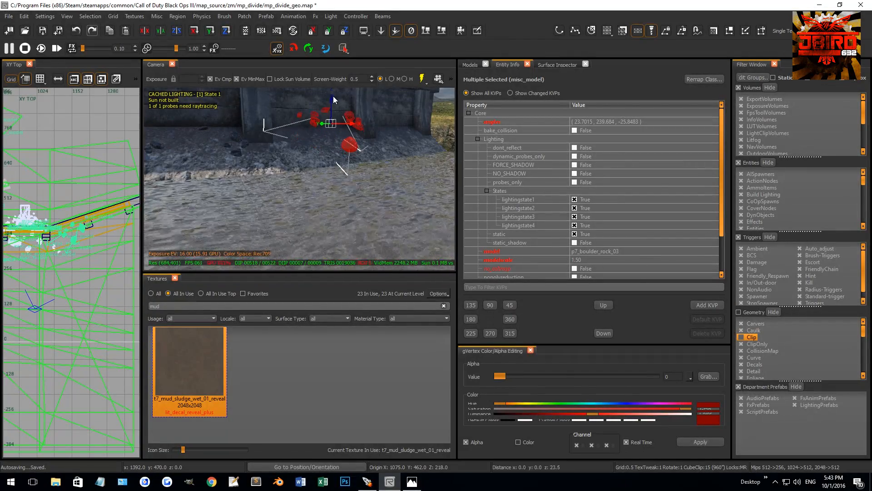
left_click(426, 35)
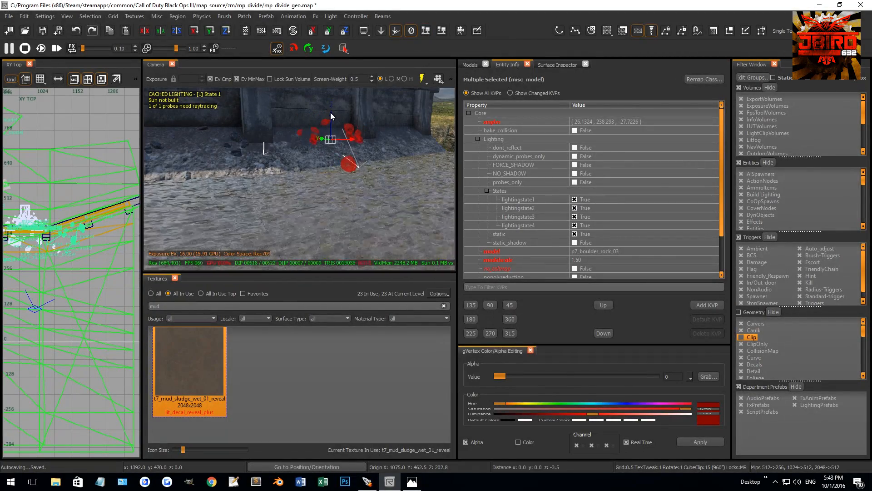
right_click_drag(342, 119, 186, 184)
Duplicate the boulder and rocks again, move the copies toward the far end of the wall and adjust their height.
right_click_drag(87, 242, 65, 262)
key("space")
left_click_drag(65, 263, 99, 252)
right_click_drag(365, 151, 366, 138)
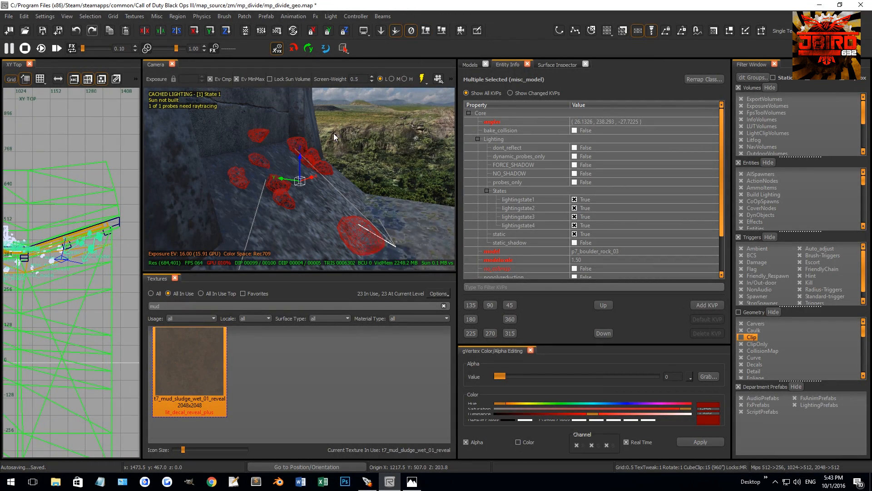
left_click_drag(299, 156, 299, 157)
key("Escape")
Reposition the single copied boulder near the end of the wall and adjust its height on the slope.
left_click(356, 235, "shift")
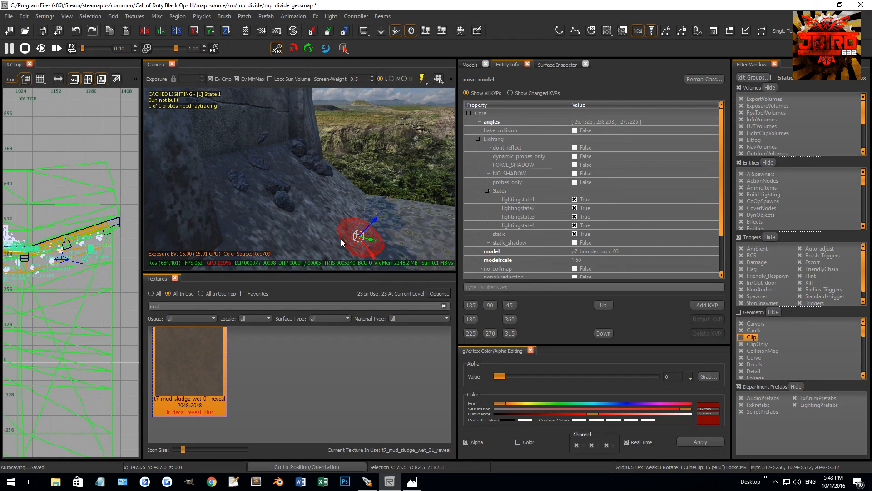
left_click_drag(79, 276, 64, 274)
right_click_drag(362, 185, 355, 184)
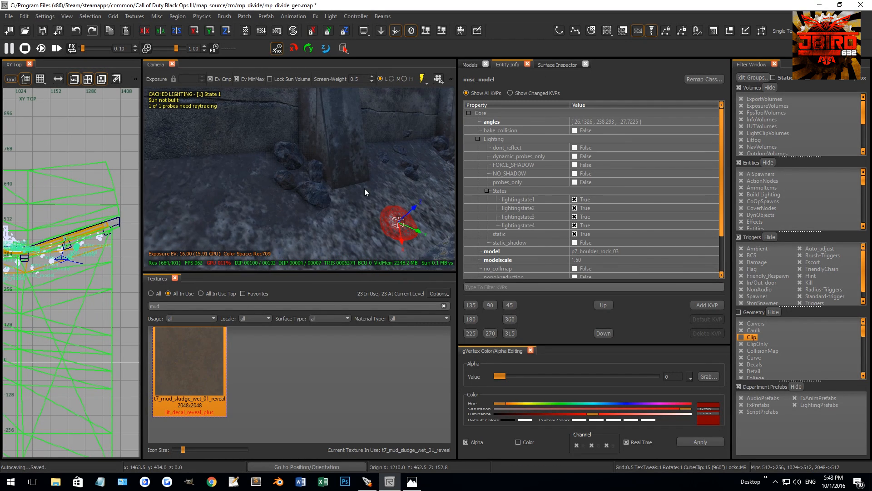
left_click_drag(416, 207, 434, 193)
key("Escape")
mouse_move(411, 193)
right_mouse_down()
mouse_move(421, 196)
mouse_move(408, 197)
right_mouse_up()
mouse_move(337, 200)
right_mouse_down()
mouse_move(307, 201)
mouse_move(327, 199)
right_mouse_up()
Drop the sea whip coral on the riverbed onto the ground and lower it slightly.
left_click(337, 189)
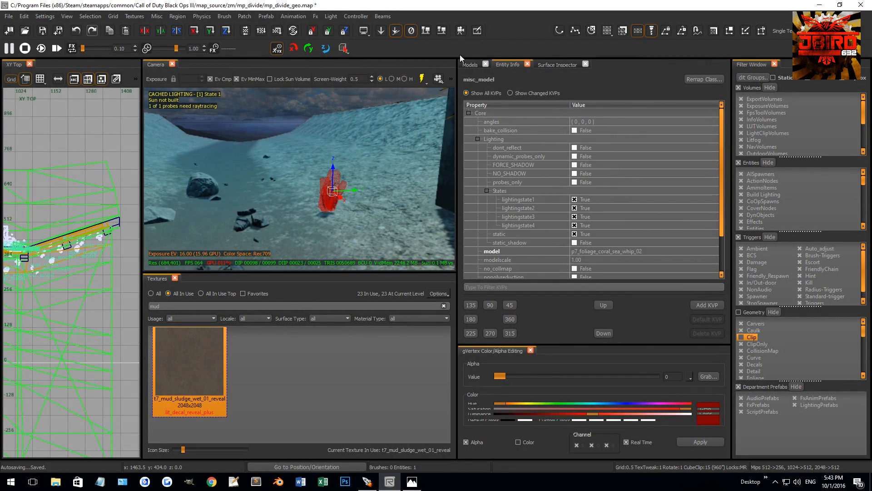
left_click(426, 32)
left_click_drag(325, 168, 326, 177)
key("Escape")
Save the mp_divide_geo map and switch the camera view to runtime lighting to review the walls and banks.
right_click_drag(326, 178, 287, 171)
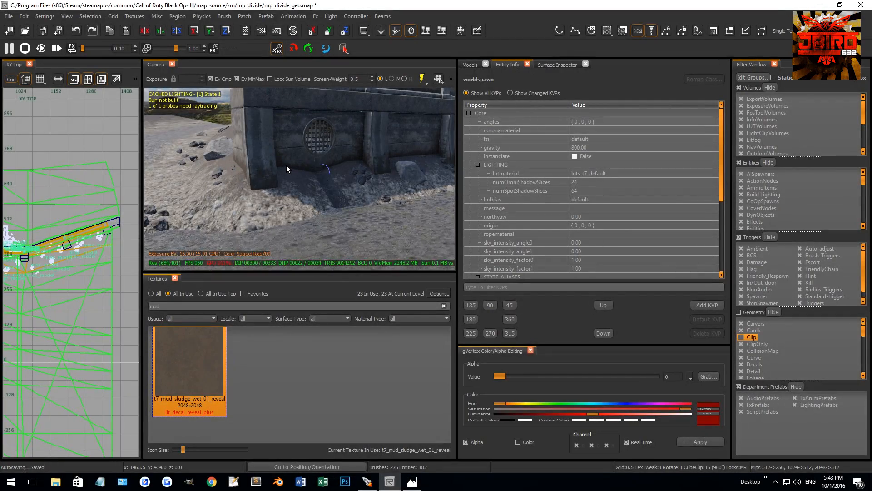
right_click_drag(268, 167, 315, 173)
left_click(422, 79)
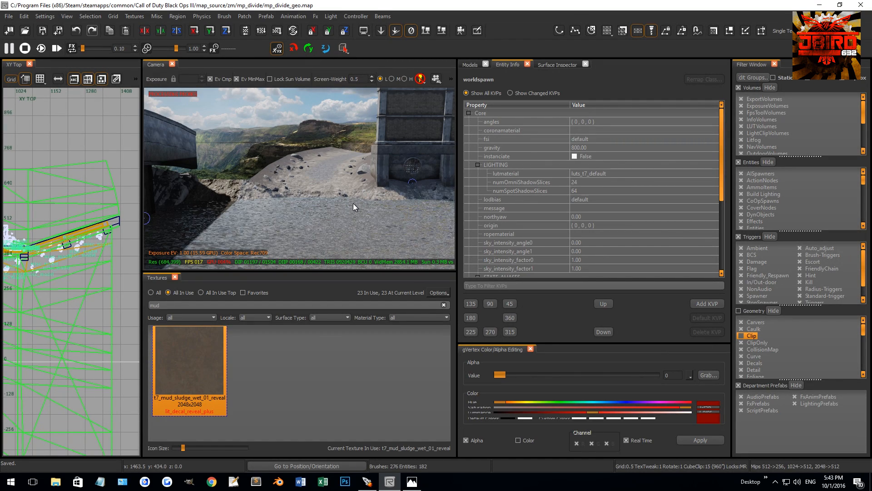
right_click_drag(339, 168, 339, 167)
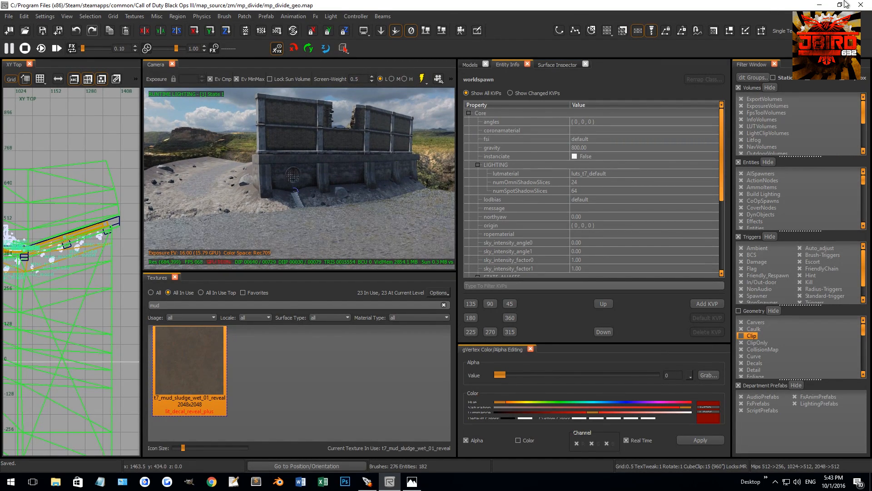
Close the editor and export mp_divide's changed lighting at L quality with local probes and recomputed cached lighting.
left_click(862, 4)
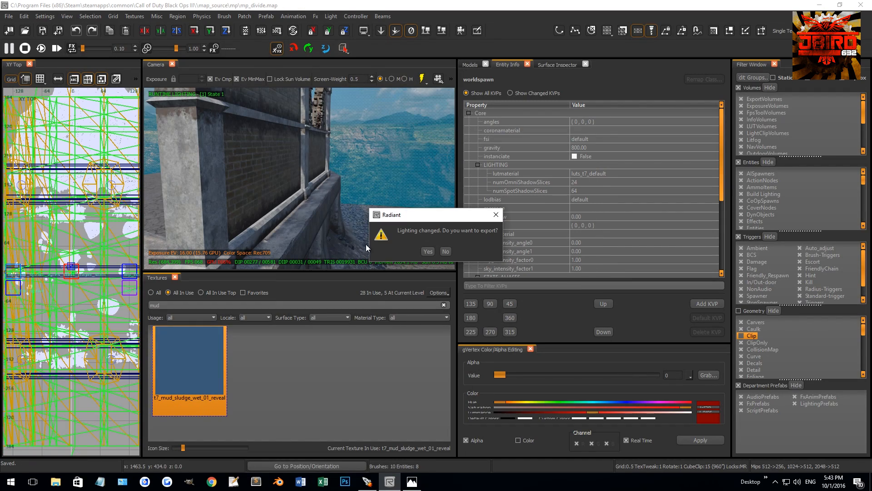
left_click(426, 250)
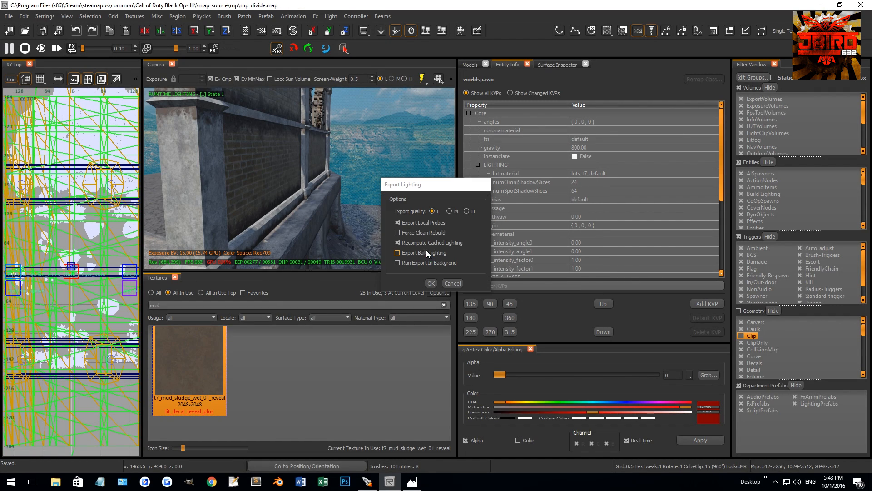
left_click(425, 285)
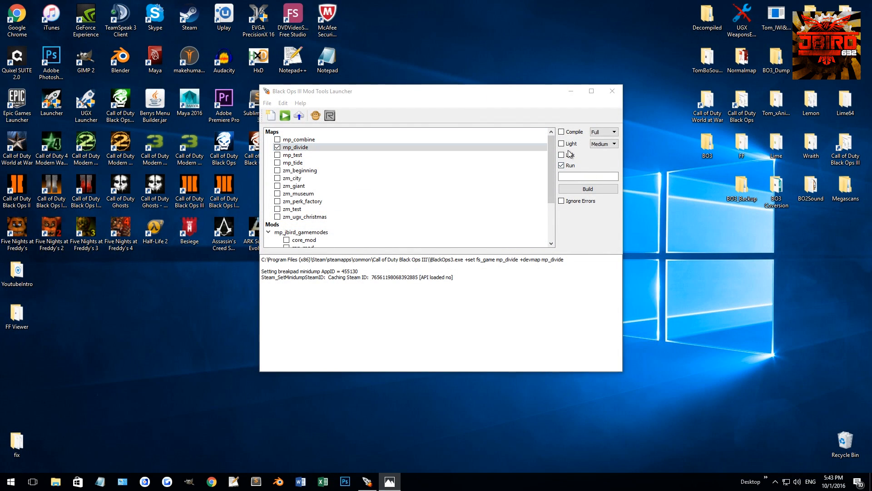
In the Mod Tools Launcher, build mp_divide with Full compile, Medium light and Link, and build it again with Compile off and Run on.
left_click(586, 189)
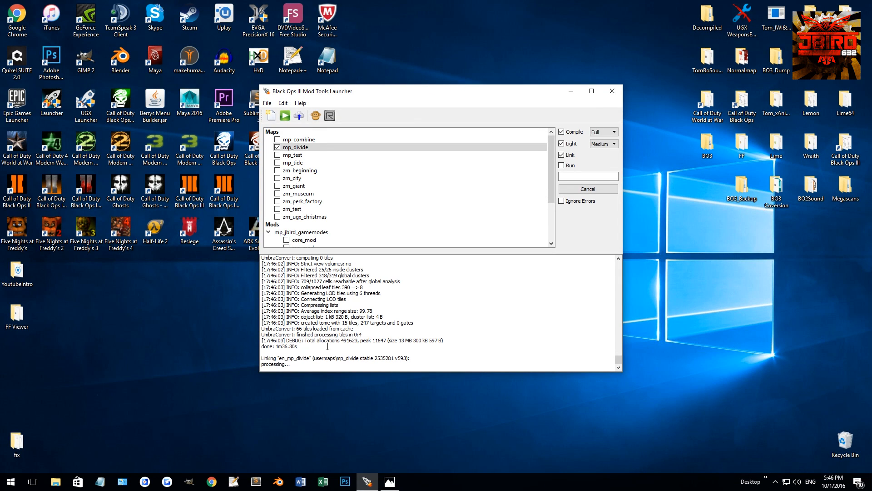
left_click(563, 166)
left_click(561, 132)
left_click(588, 189)
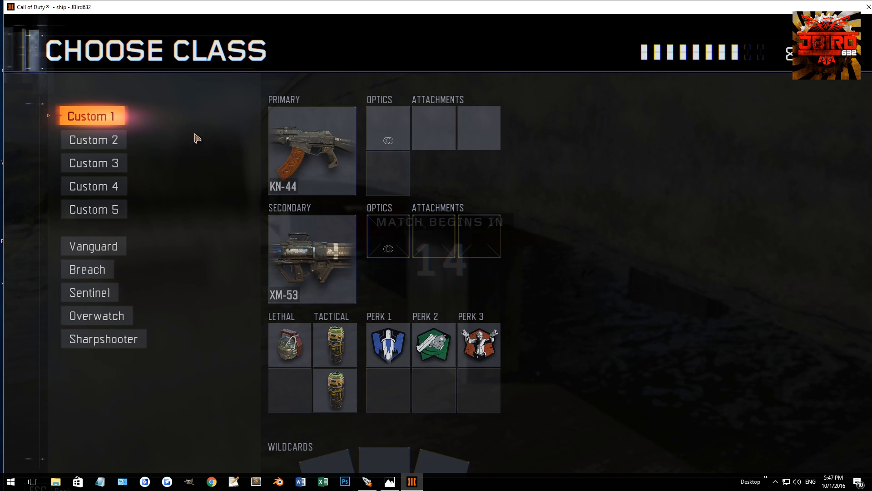
Enter the test match with the Custom 2 class and start exploring the bridge road.
left_click(119, 140)
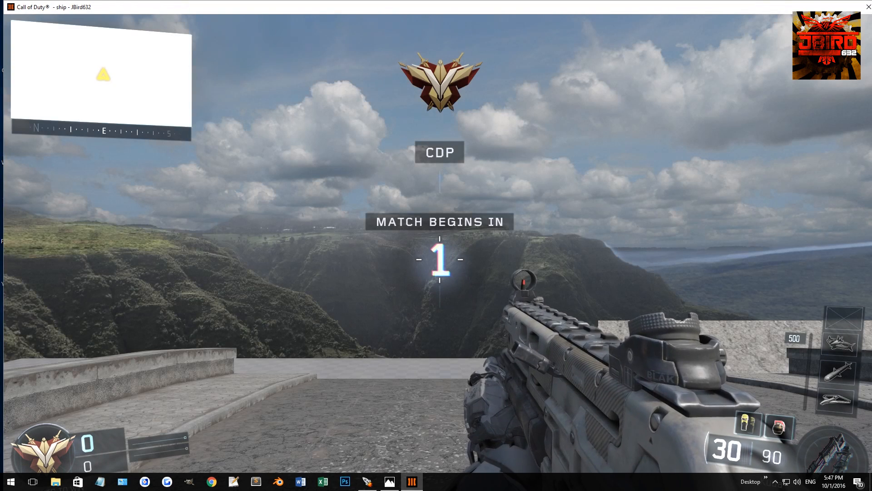
right_click(440, 259)
key("shift+w")
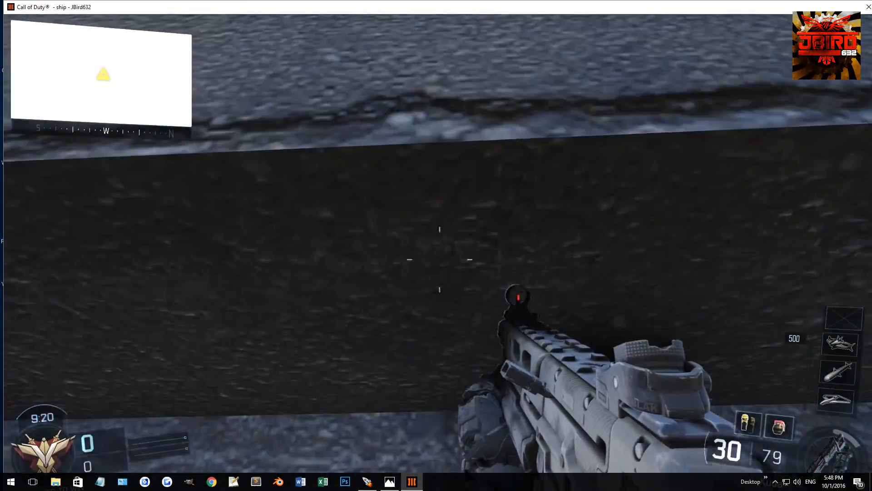
Jump across the road to the broken brick fence, fire the launcher and drop into the river to inspect the surroundings.
key("space")
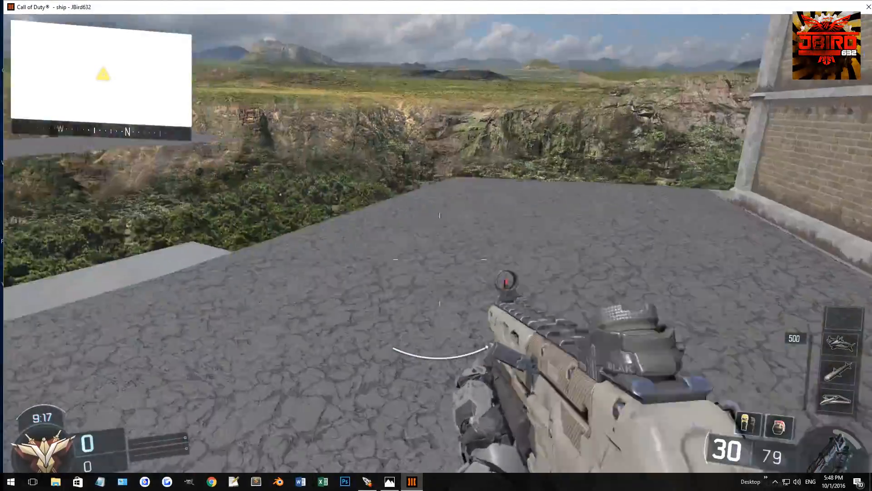
right_click(440, 259)
key("w")
key("1")
key("space")
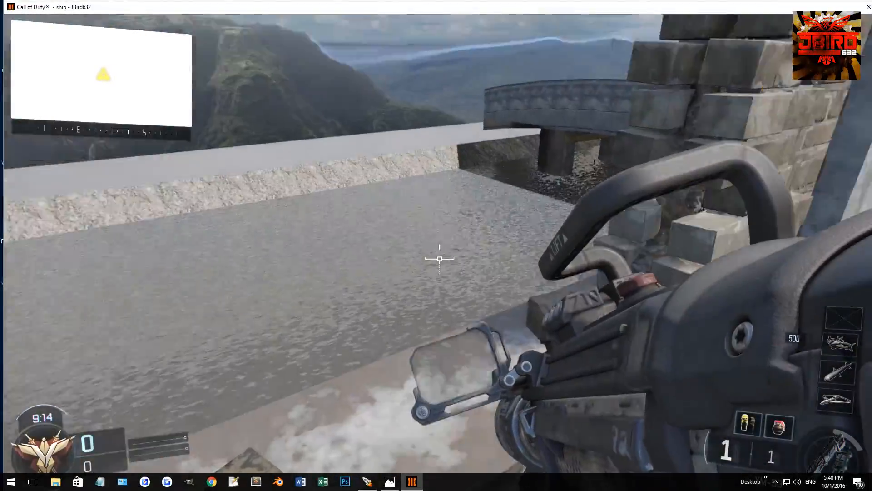
right_click(440, 259)
left_click(439, 259)
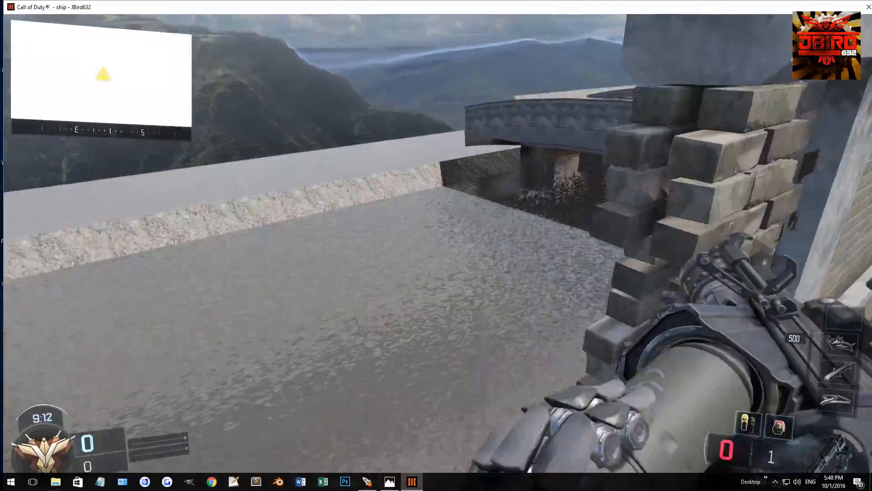
key("w")
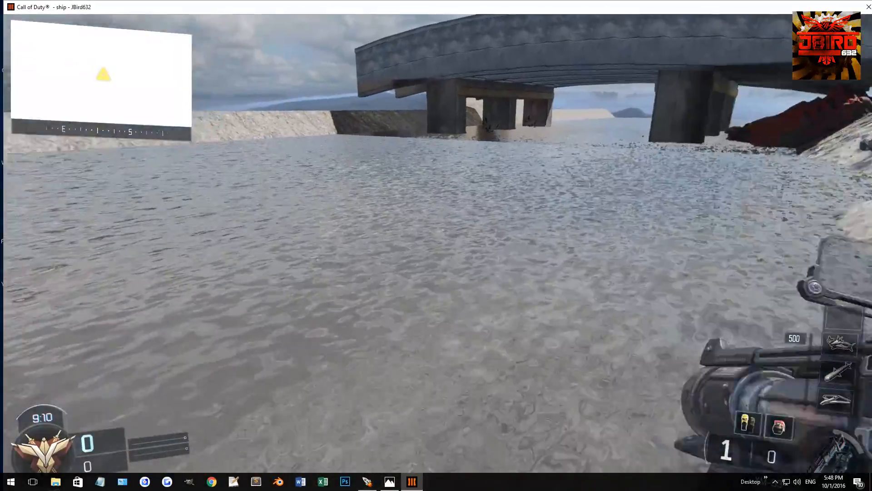
Fire the launcher toward the bank beside the bridge and move through the water toward the bridge supports.
key("1")
left_click(439, 259)
key("1")
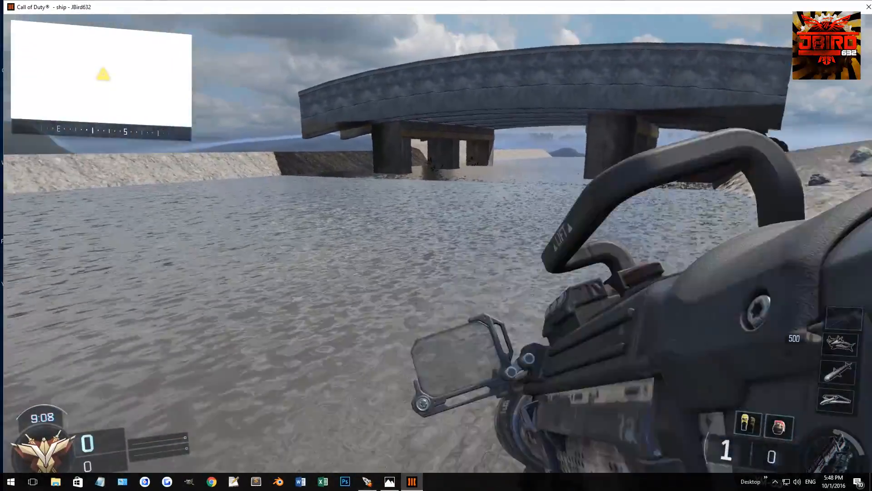
right_click(440, 259)
left_click(440, 259)
key("1")
key("w")
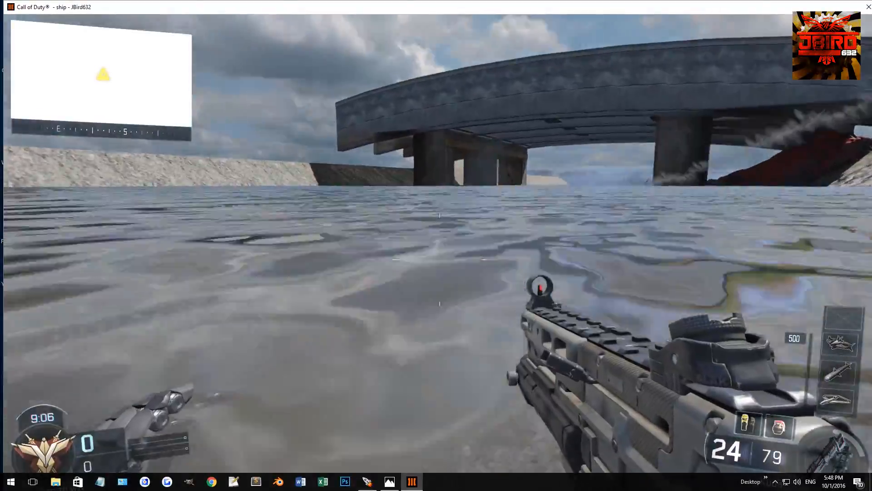
Swim beneath the bridge to inspect the riverbed rocks and plants, and climb back up onto the bridge road.
key("r")
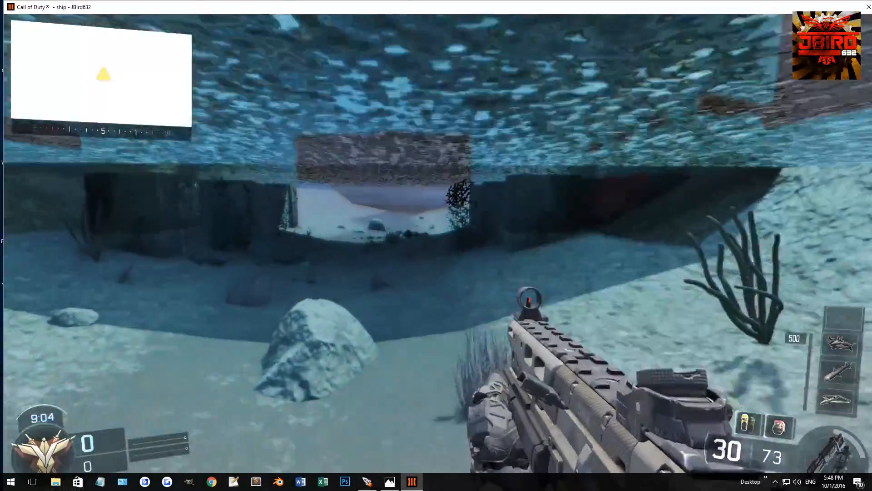
key("w")
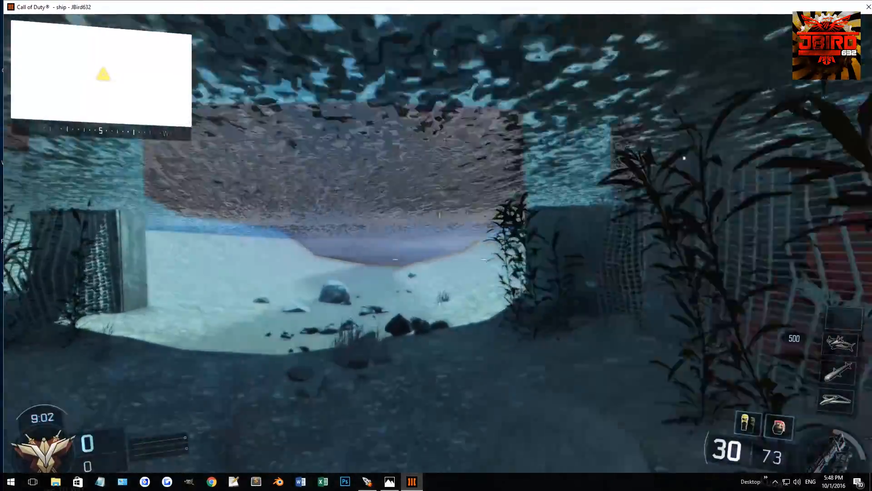
key("w")
key("space")
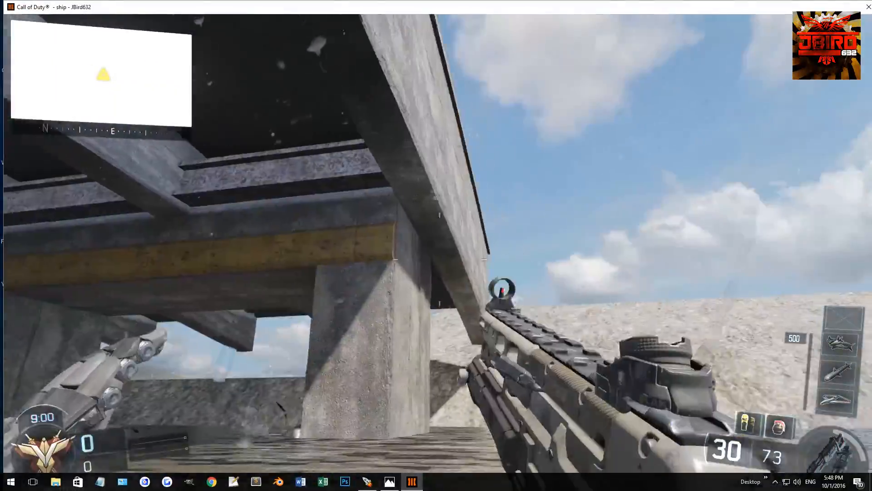
key("space")
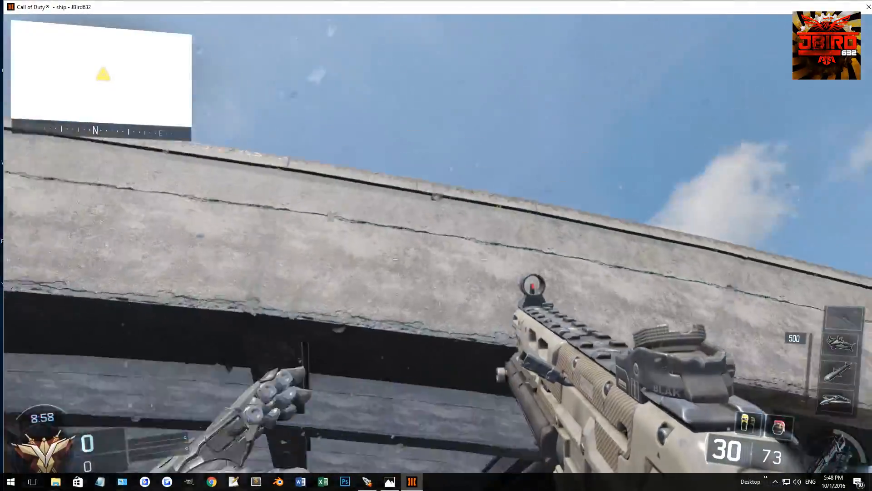
key("space")
key("w")
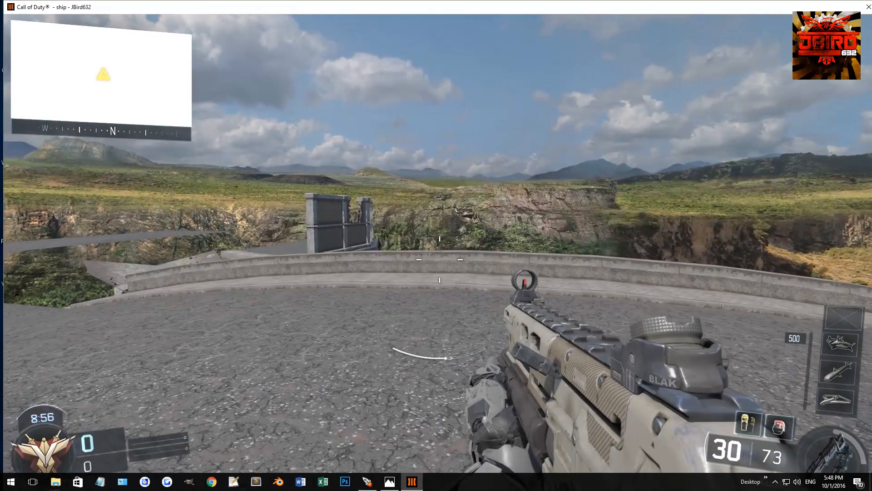